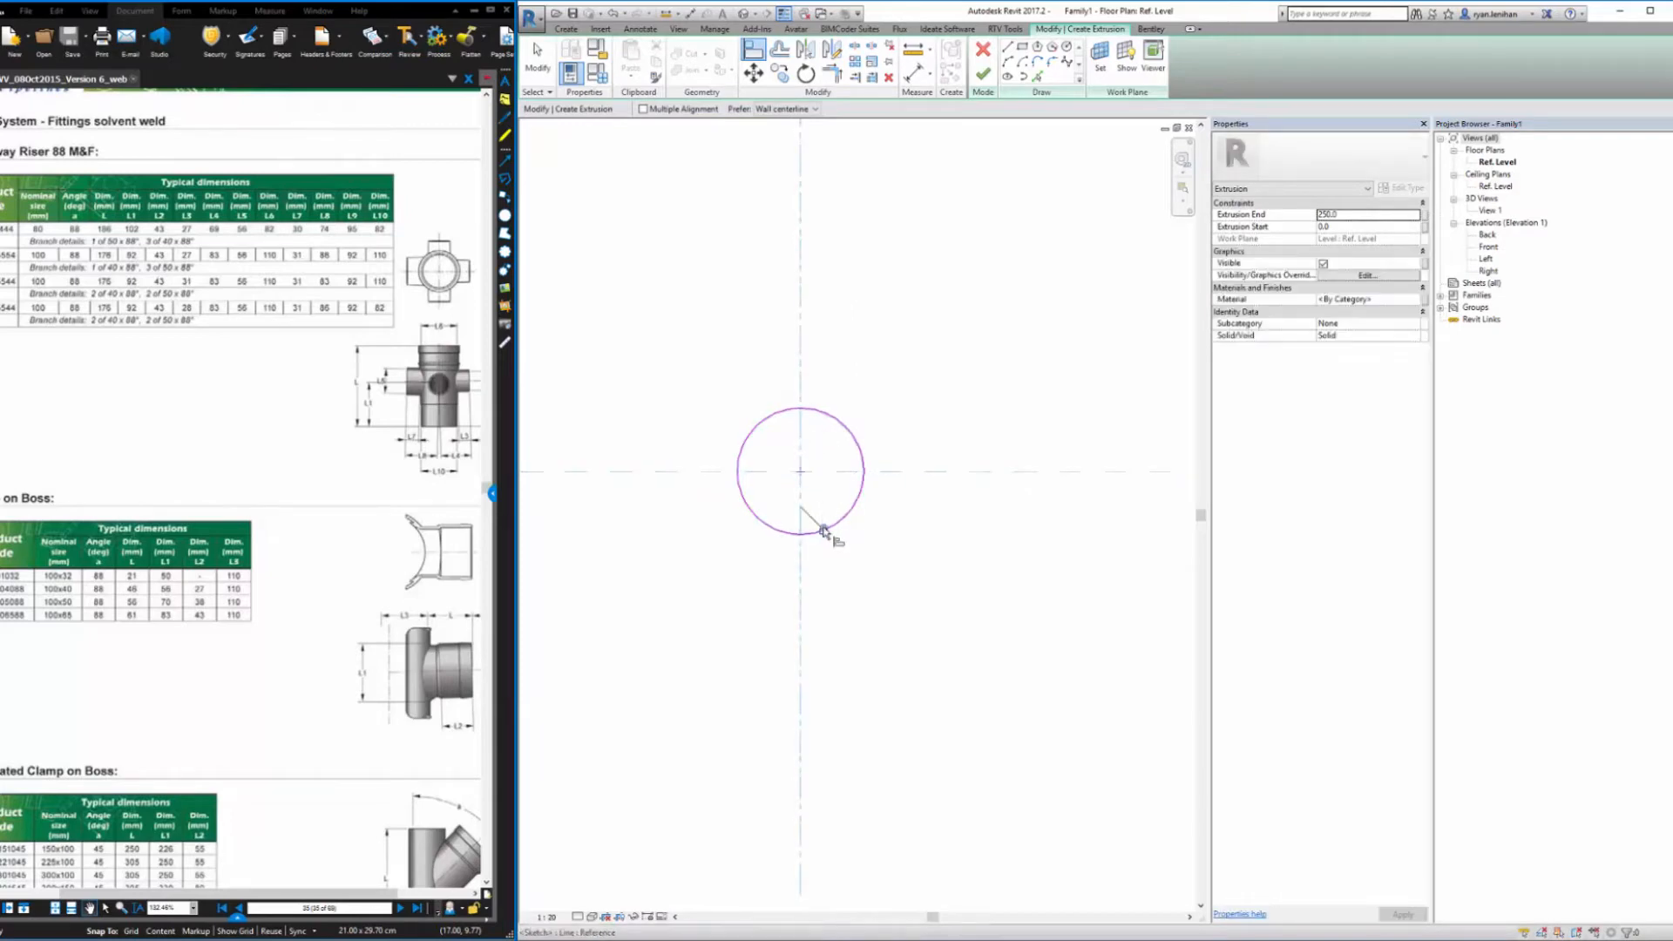
Add a permanent radius dimension to the sketched circle centred on the reference planes
key("Escape")
left_click(845, 429)
left_click(835, 460)
left_click(904, 414)
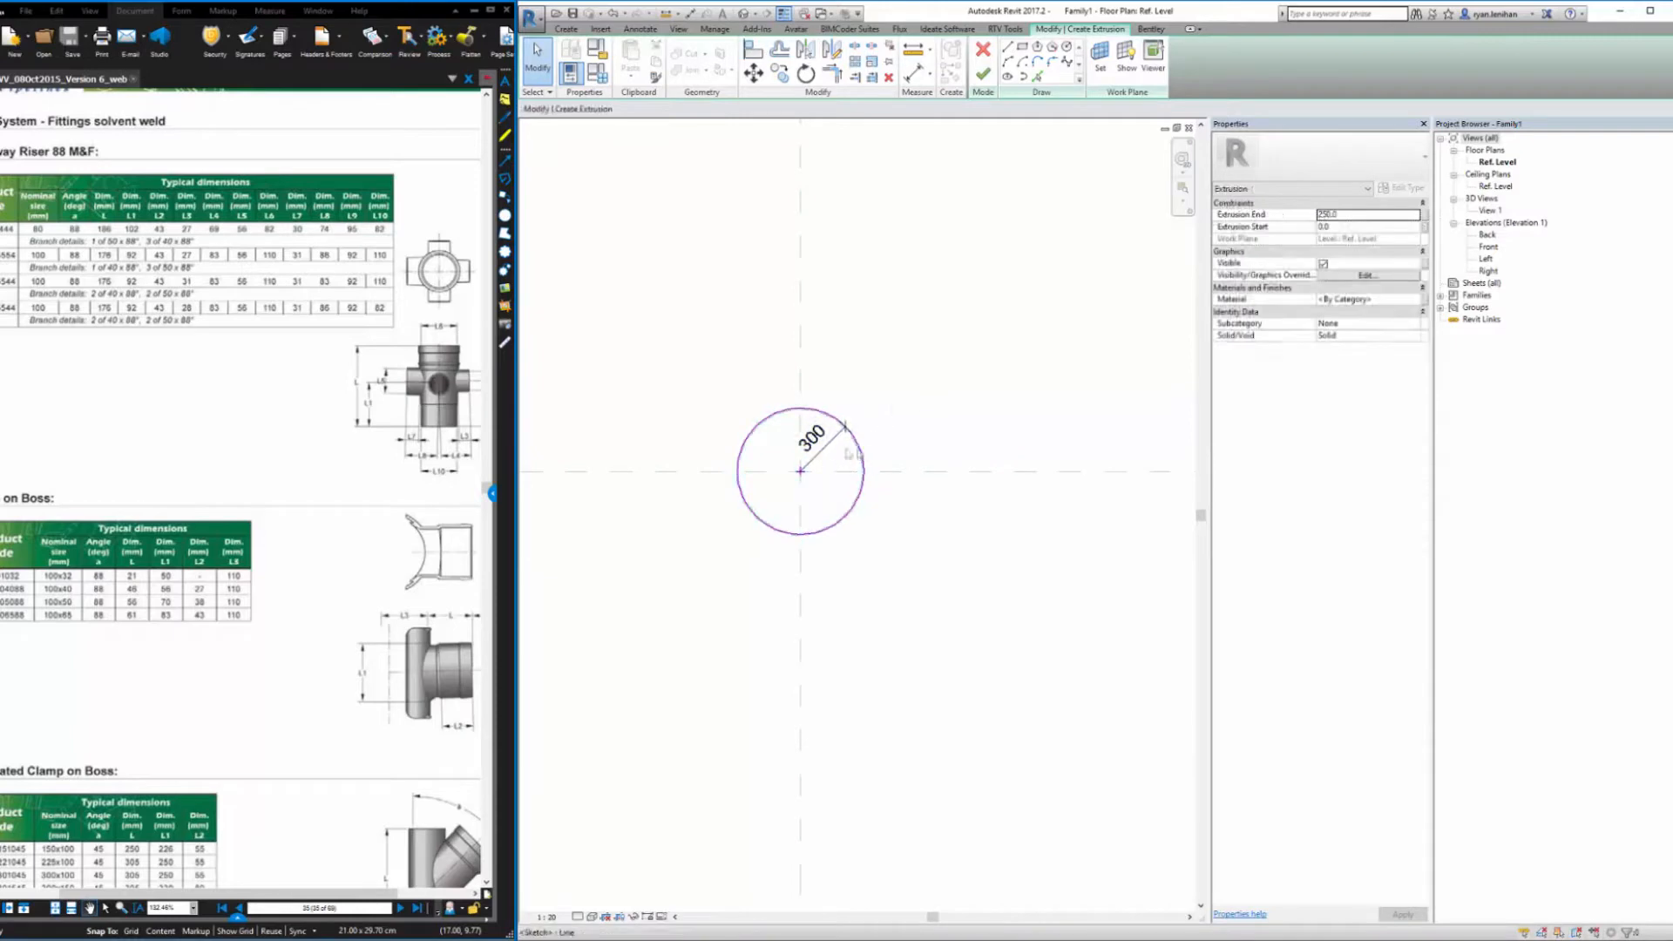
Set the circle's radius dimension to 55 mm
left_click(863, 457)
left_click(816, 437)
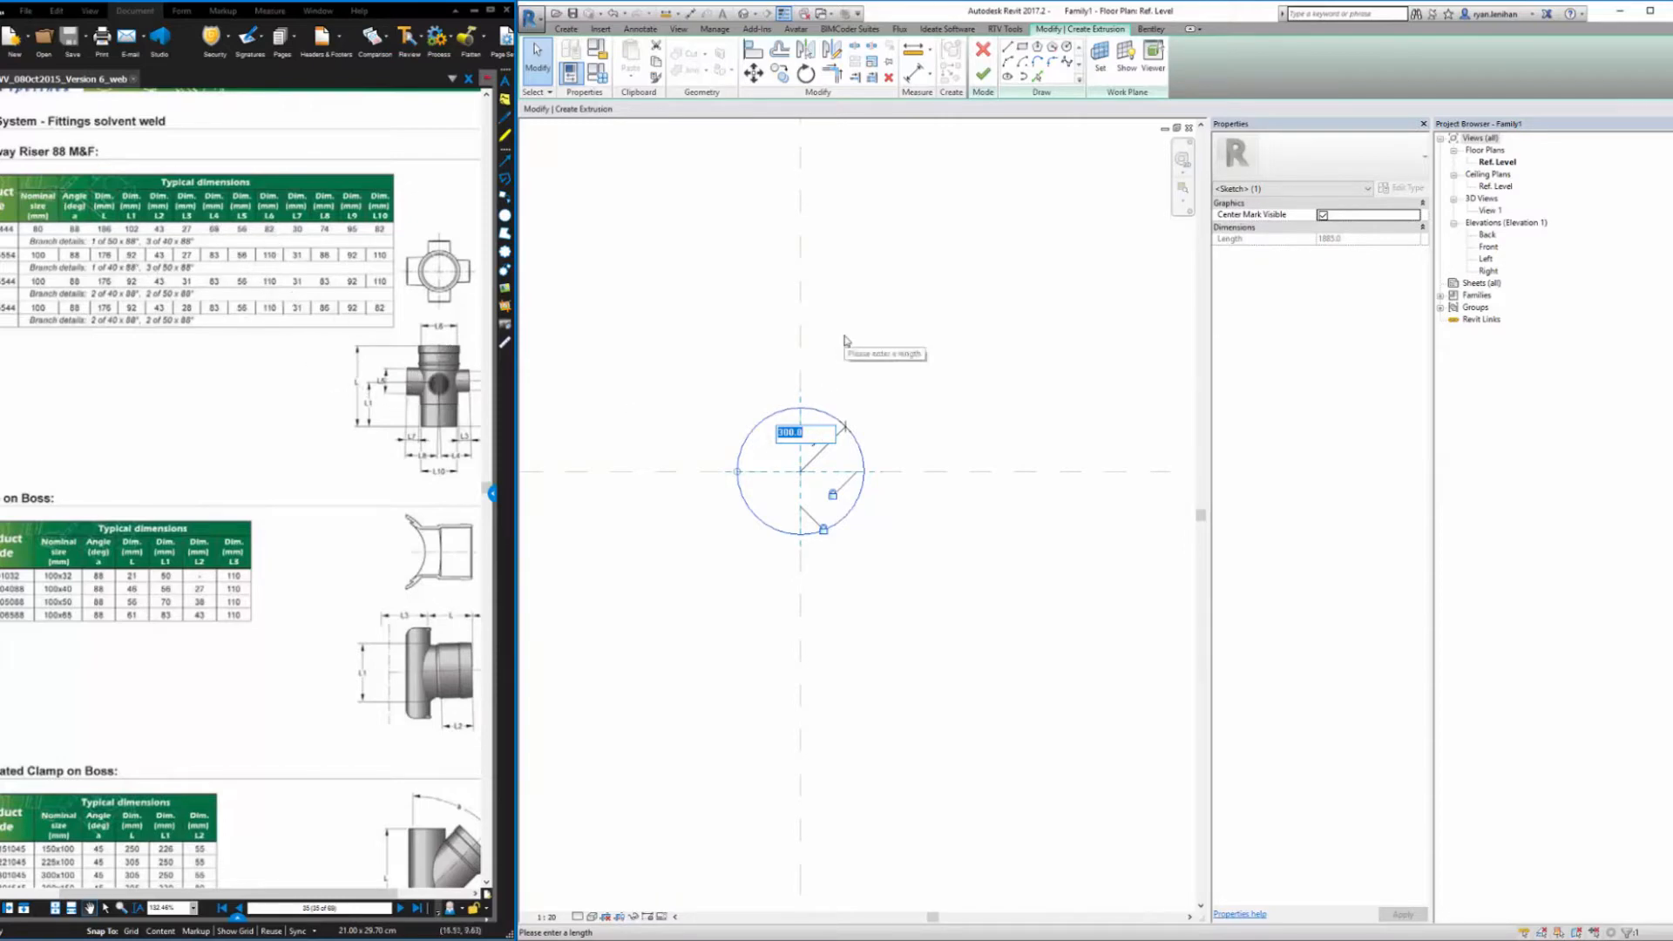
type("55")
key("Return")
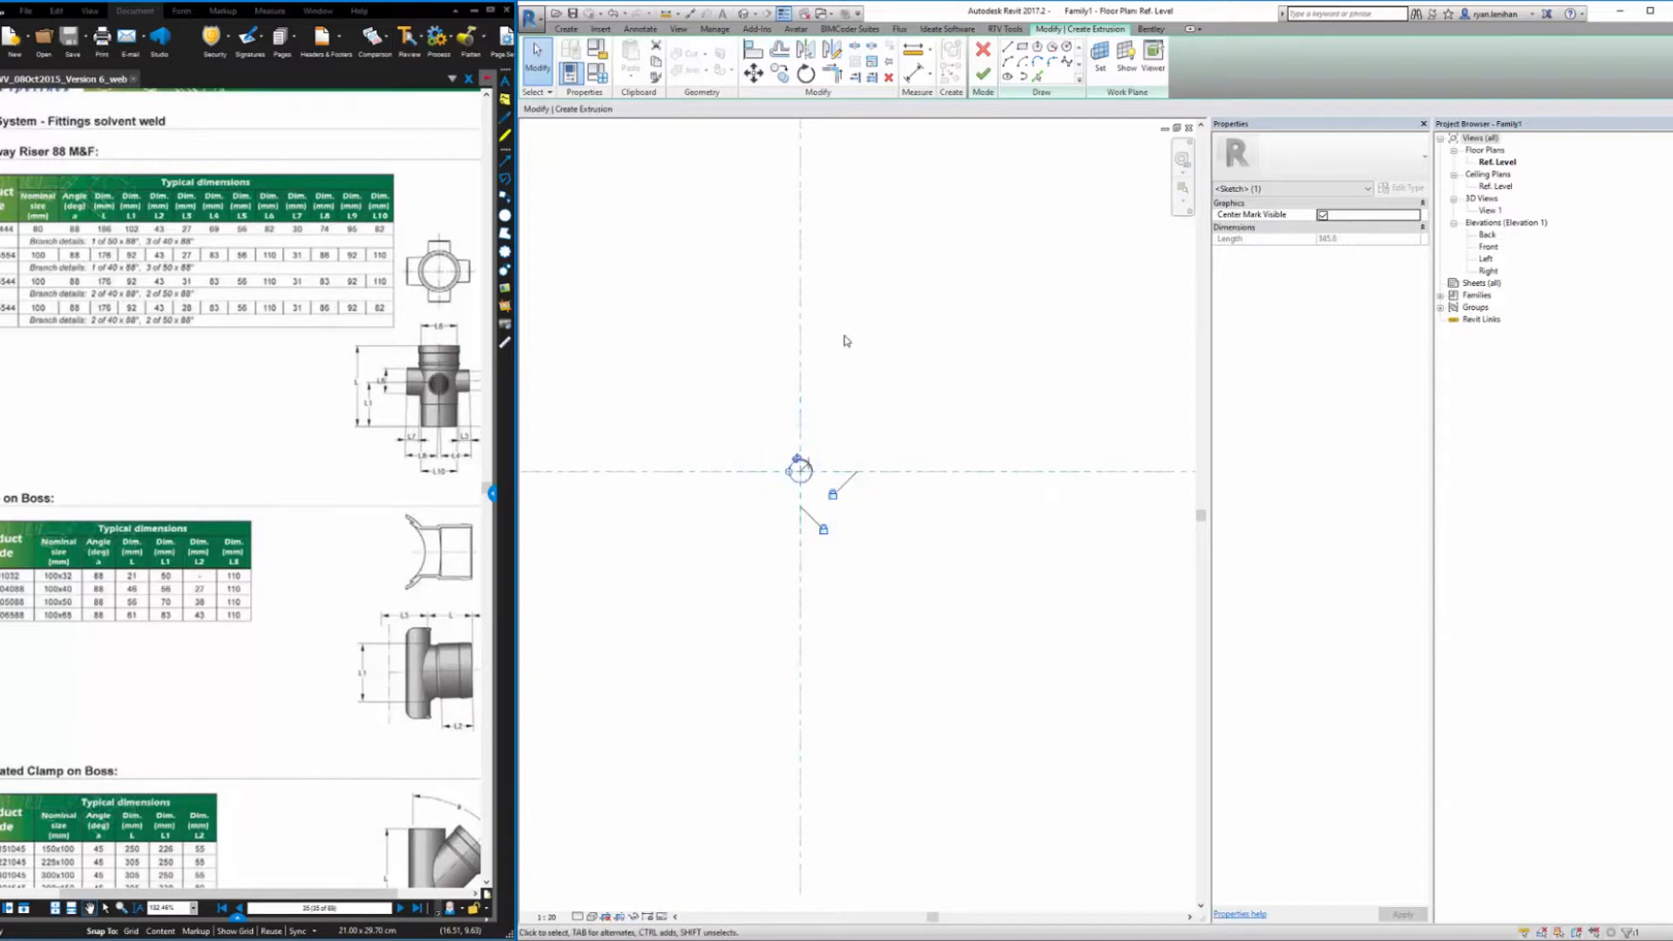
left_click(846, 341)
scroll(825, 463, "up", 4)
mouse_move(754, 376)
middle_mouse_down()
mouse_move(984, 245)
mouse_move(960, 266)
middle_mouse_up()
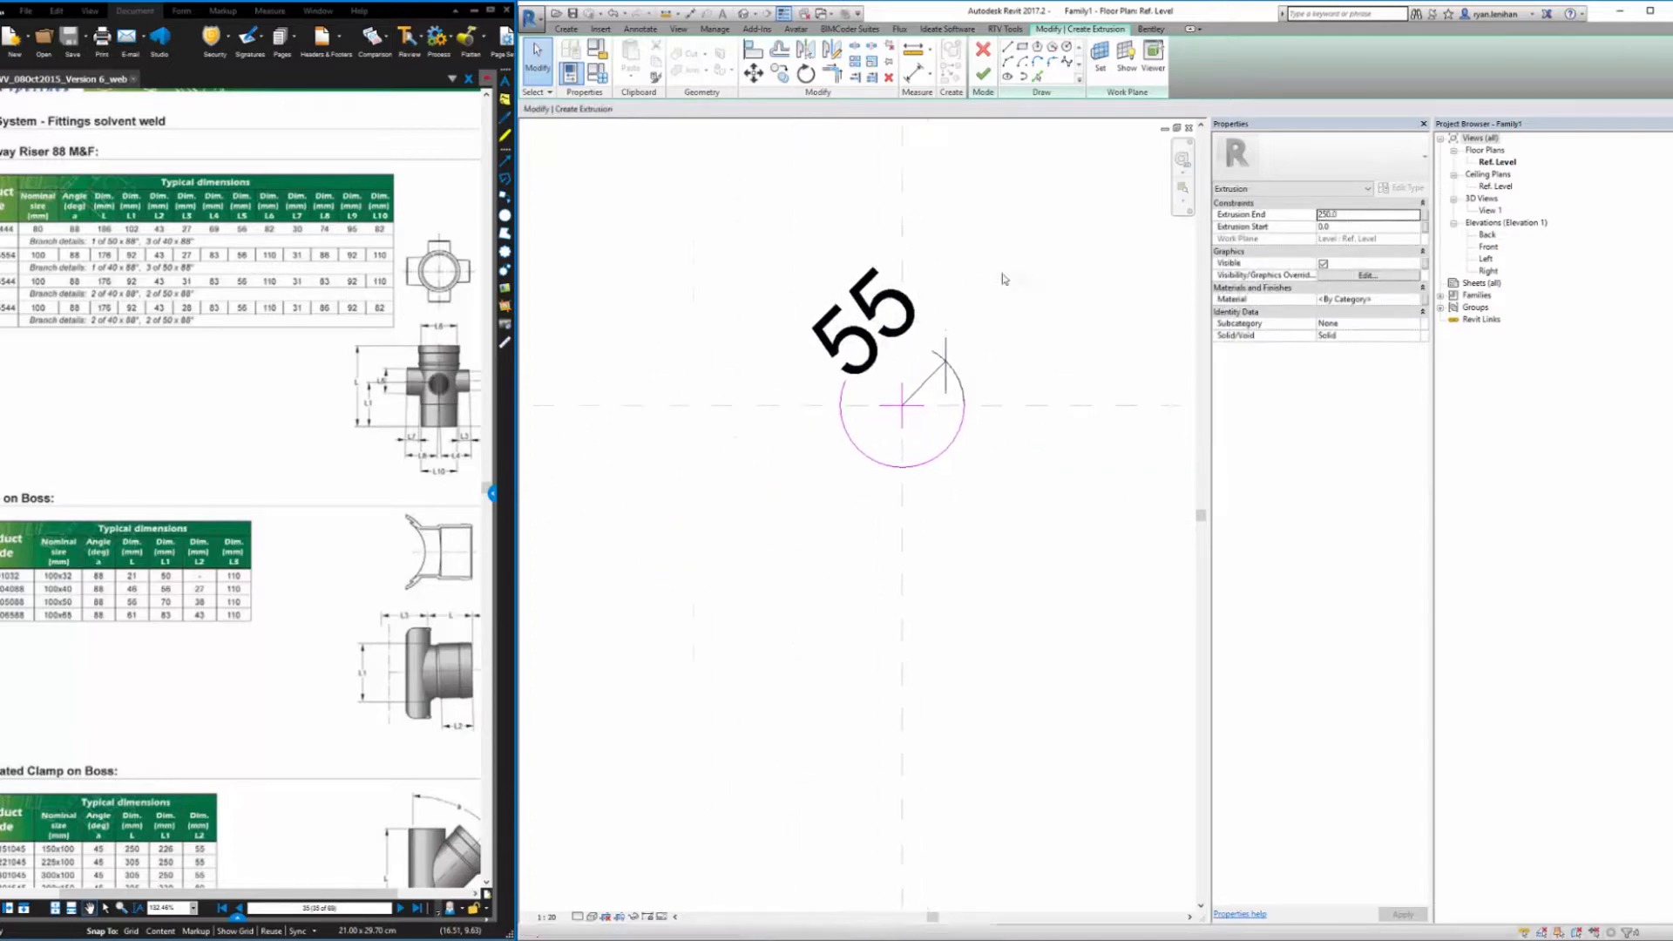
Set the plan view's scale to 1:5 and finish the circular extrusion sketch
left_click(547, 917)
left_click(550, 753)
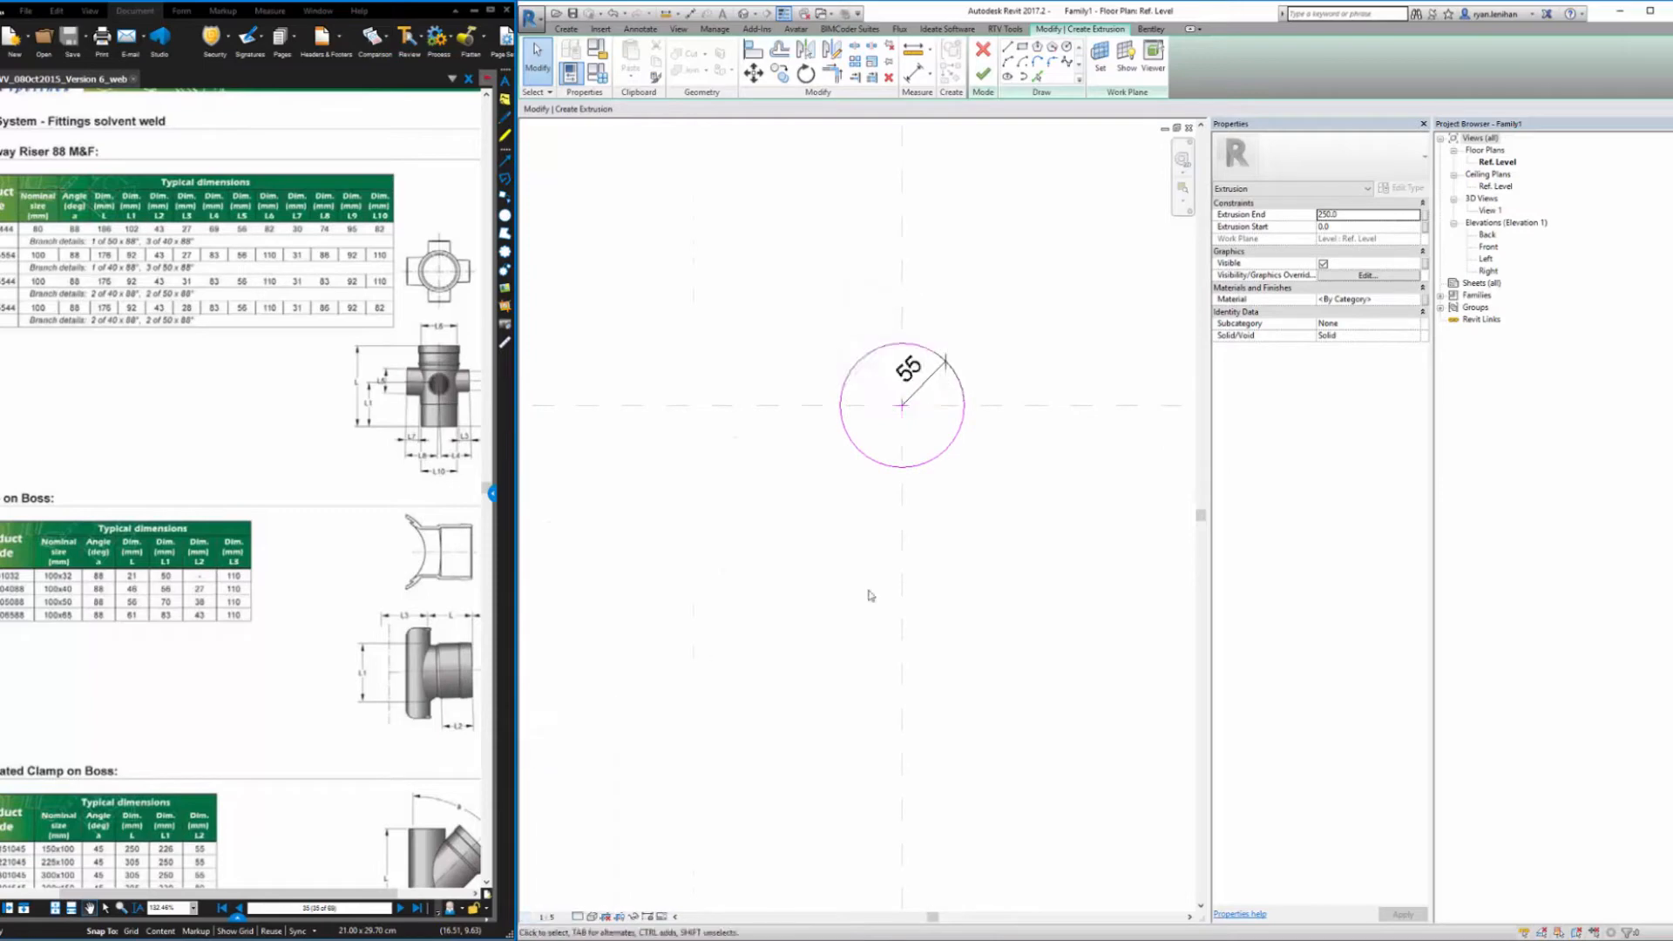
left_click(984, 77)
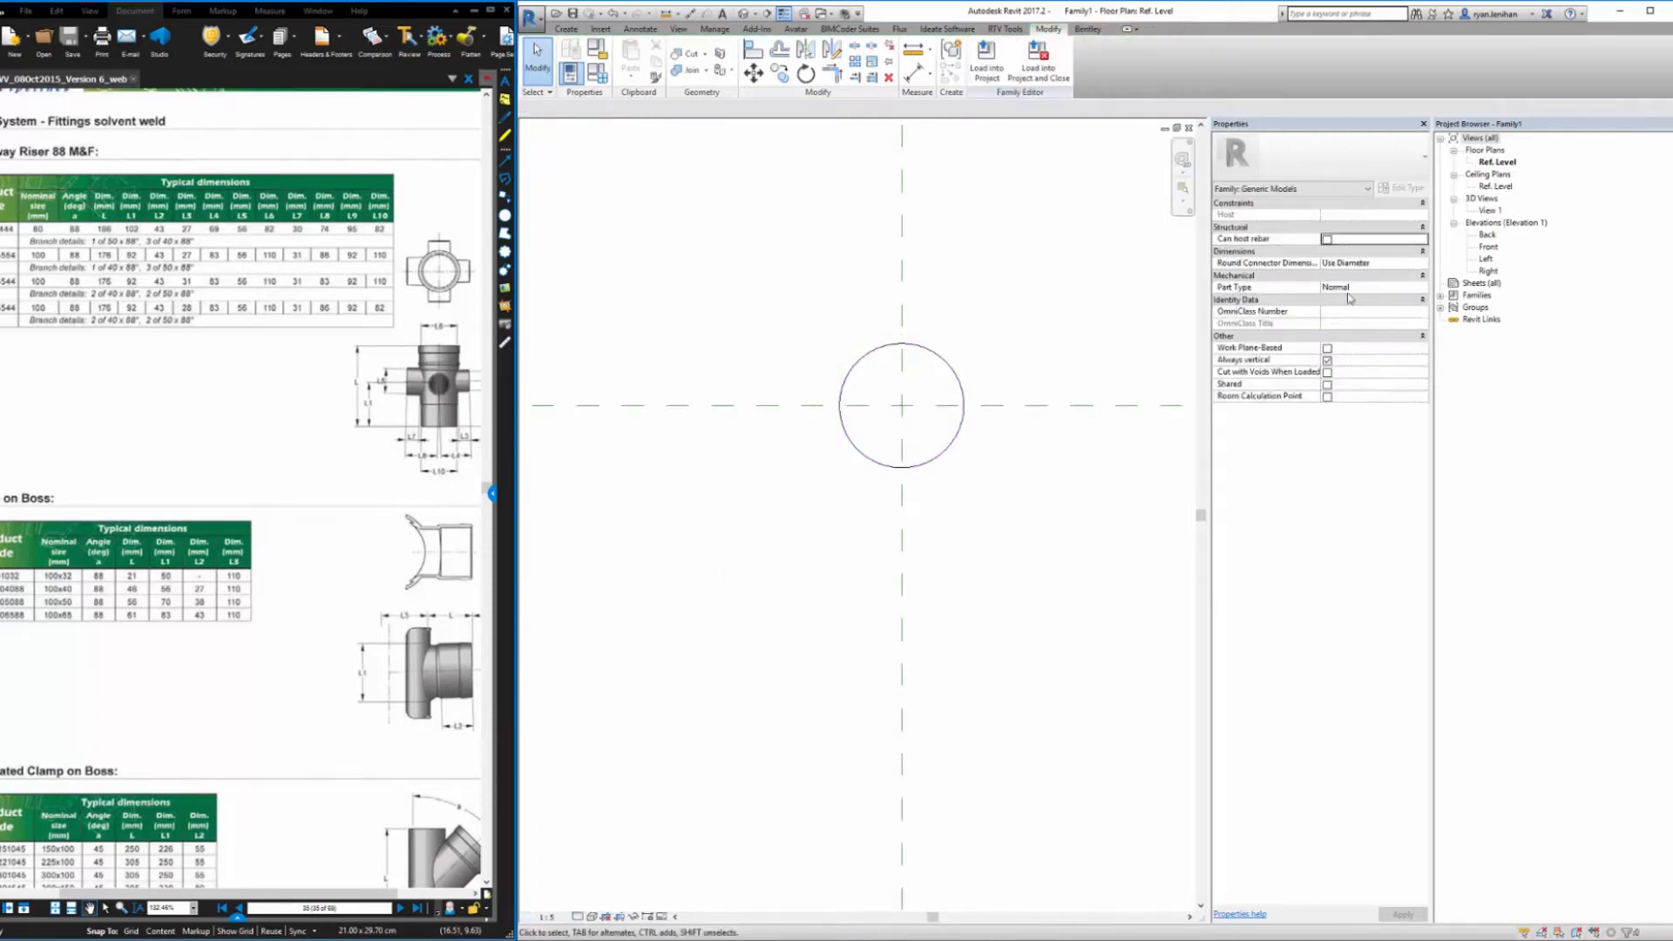
In the Front elevation, draw a horizontal reference plane about 284 mm below the Ref. Level
double_click(1487, 248)
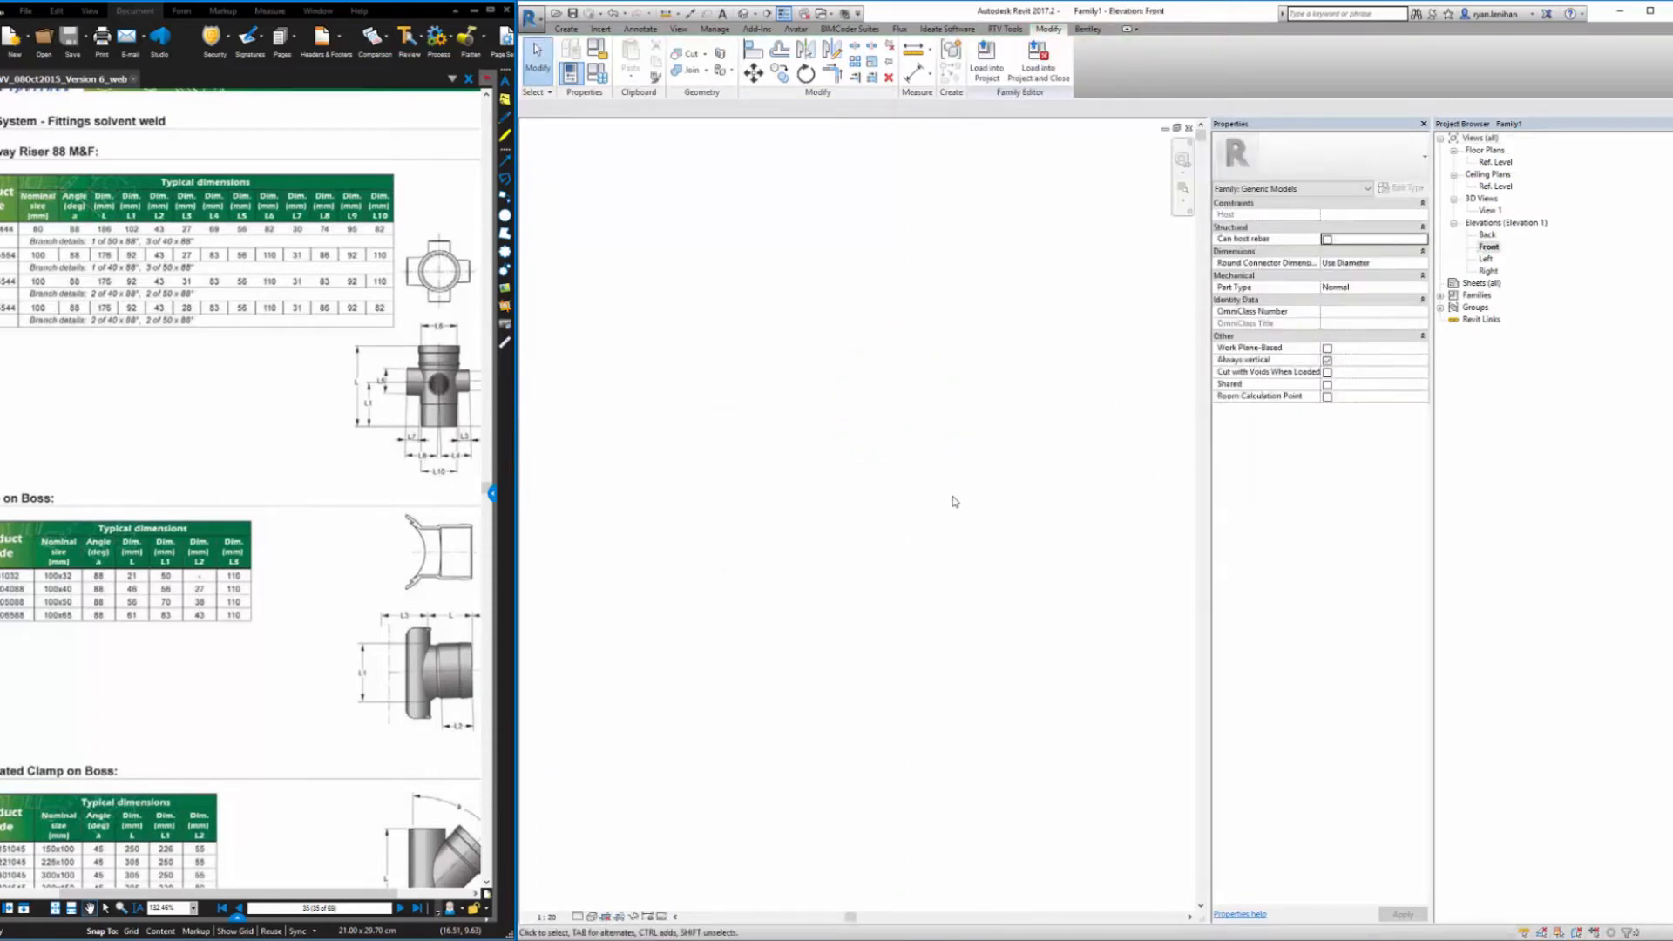
scroll(919, 566, "up", 3)
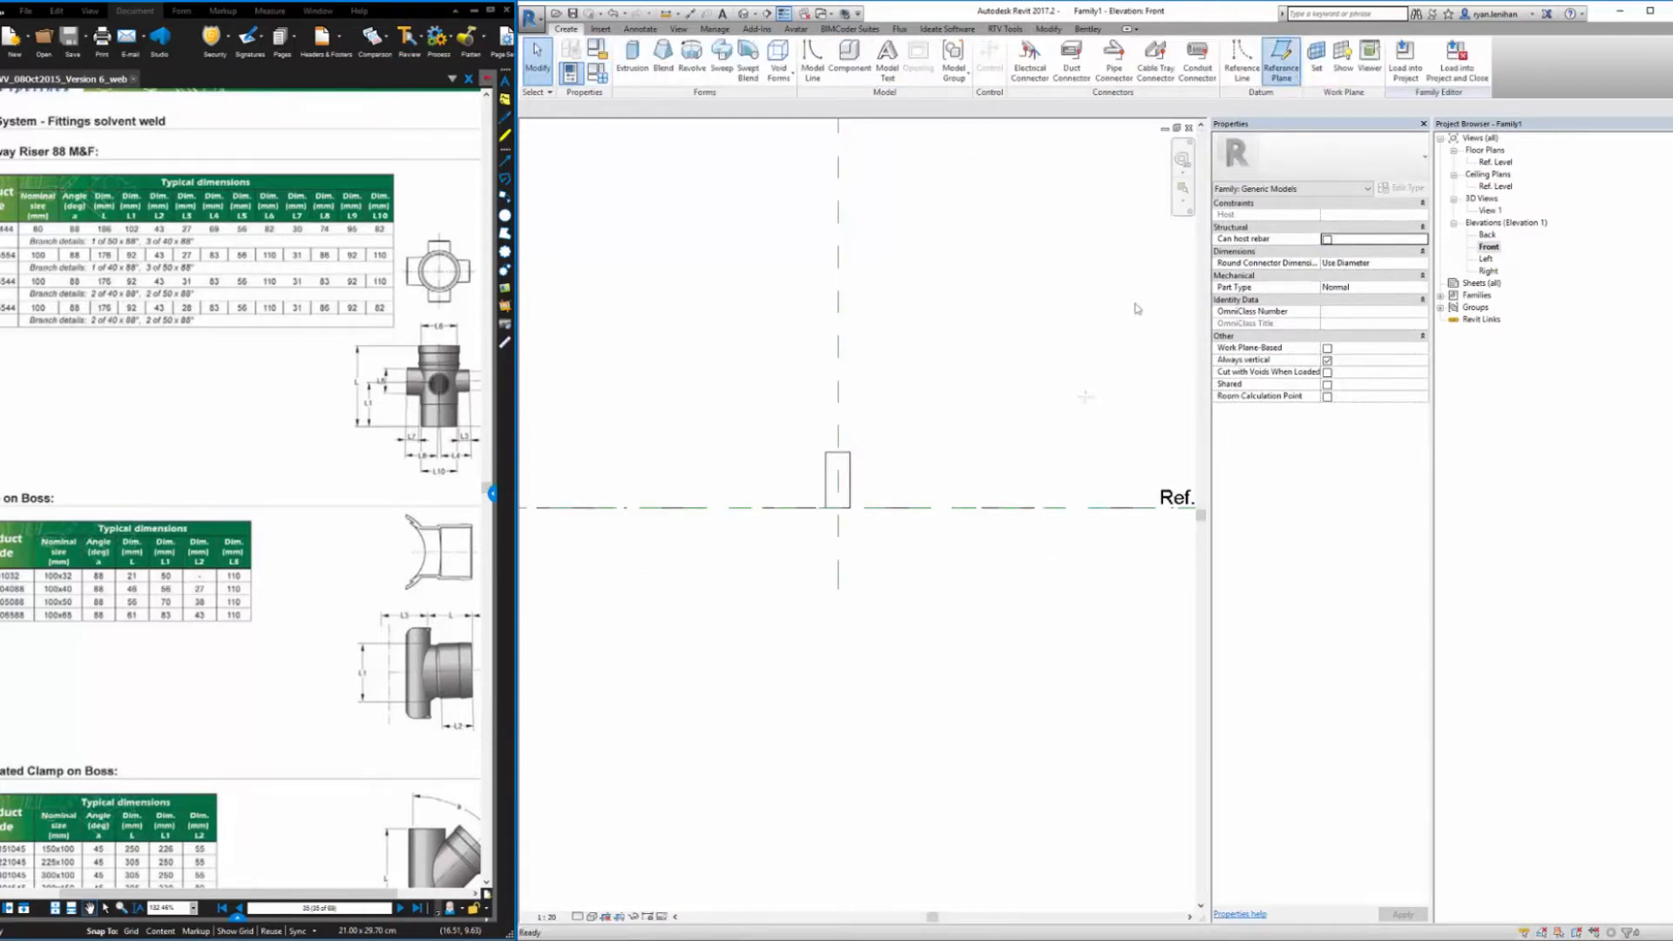
key("r")
key("p")
left_click(774, 571)
left_click(931, 571)
key("Escape")
key("Escape")
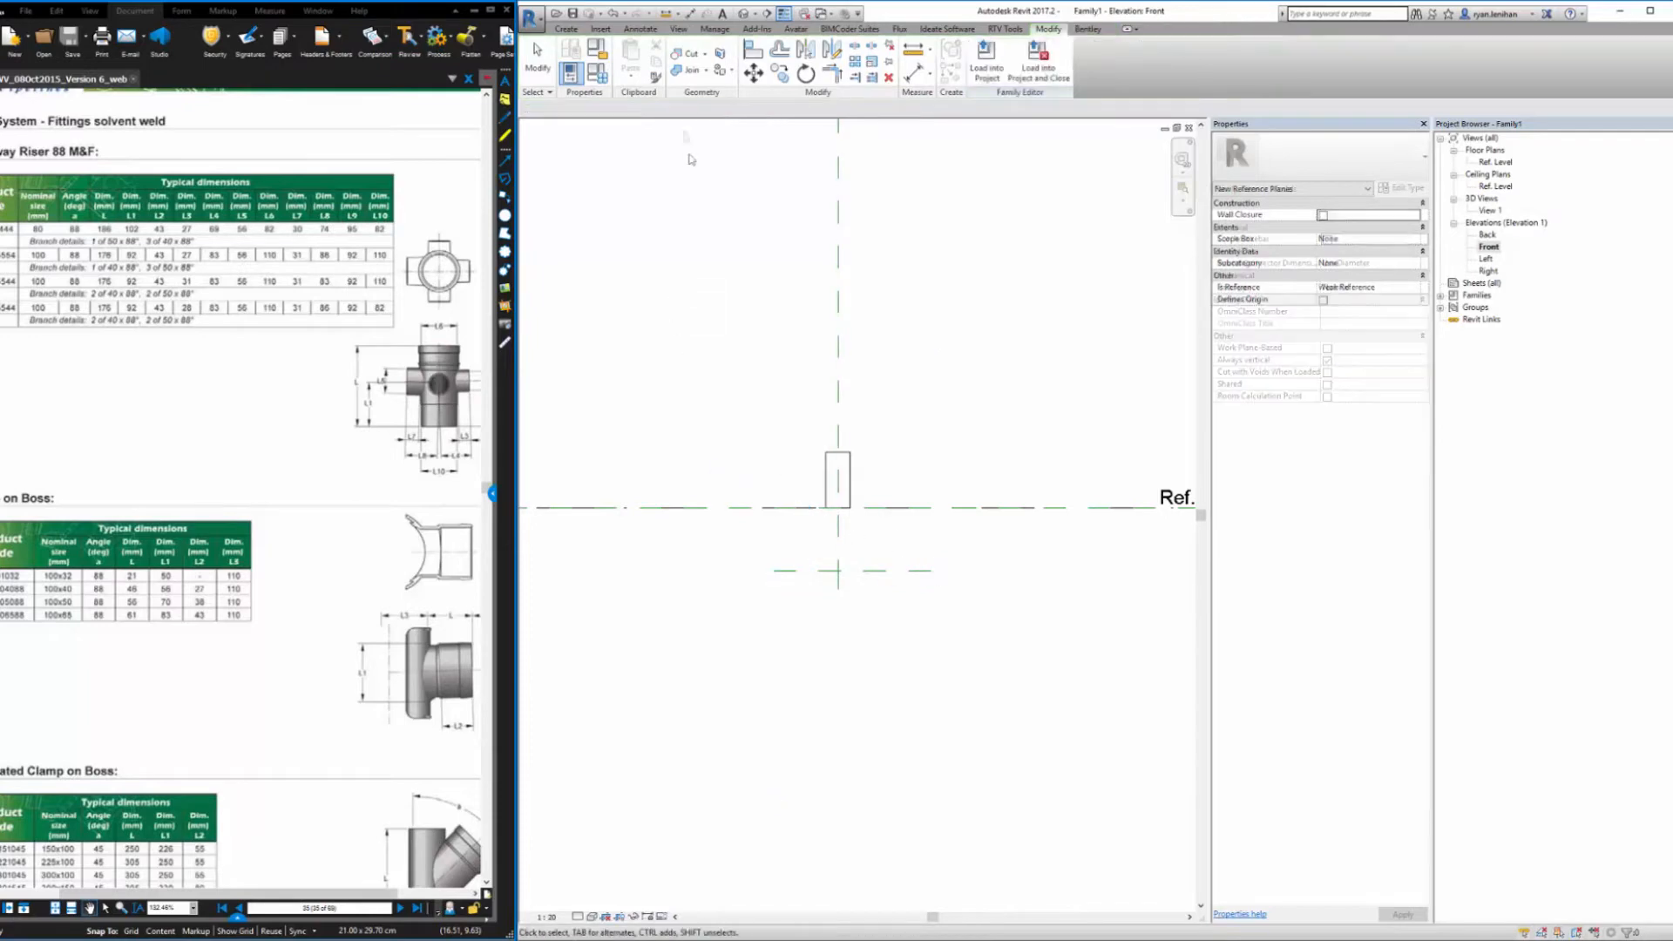
Dimension the distance between the Ref. Level and the horizontal reference plane below it
left_click(689, 14)
left_click(774, 508)
left_click(776, 571)
left_click(748, 567)
key("Escape")
key("Escape")
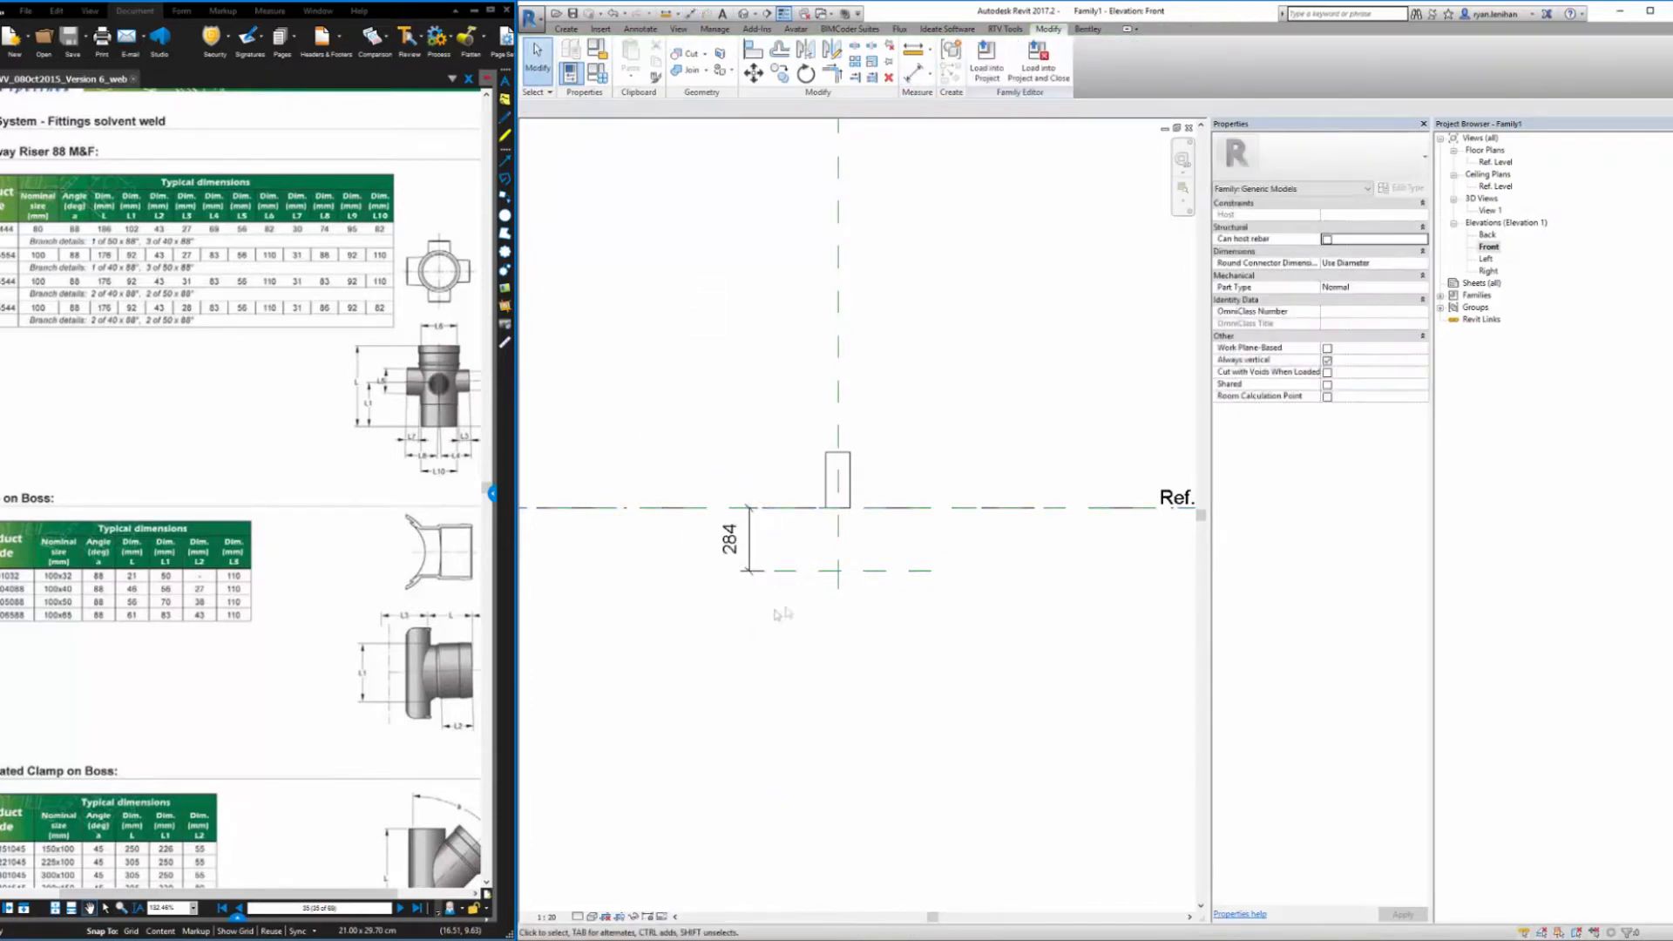
Label the depth dimension with a new family type parameter named dim_4wayRiser_Depth
left_click(749, 545)
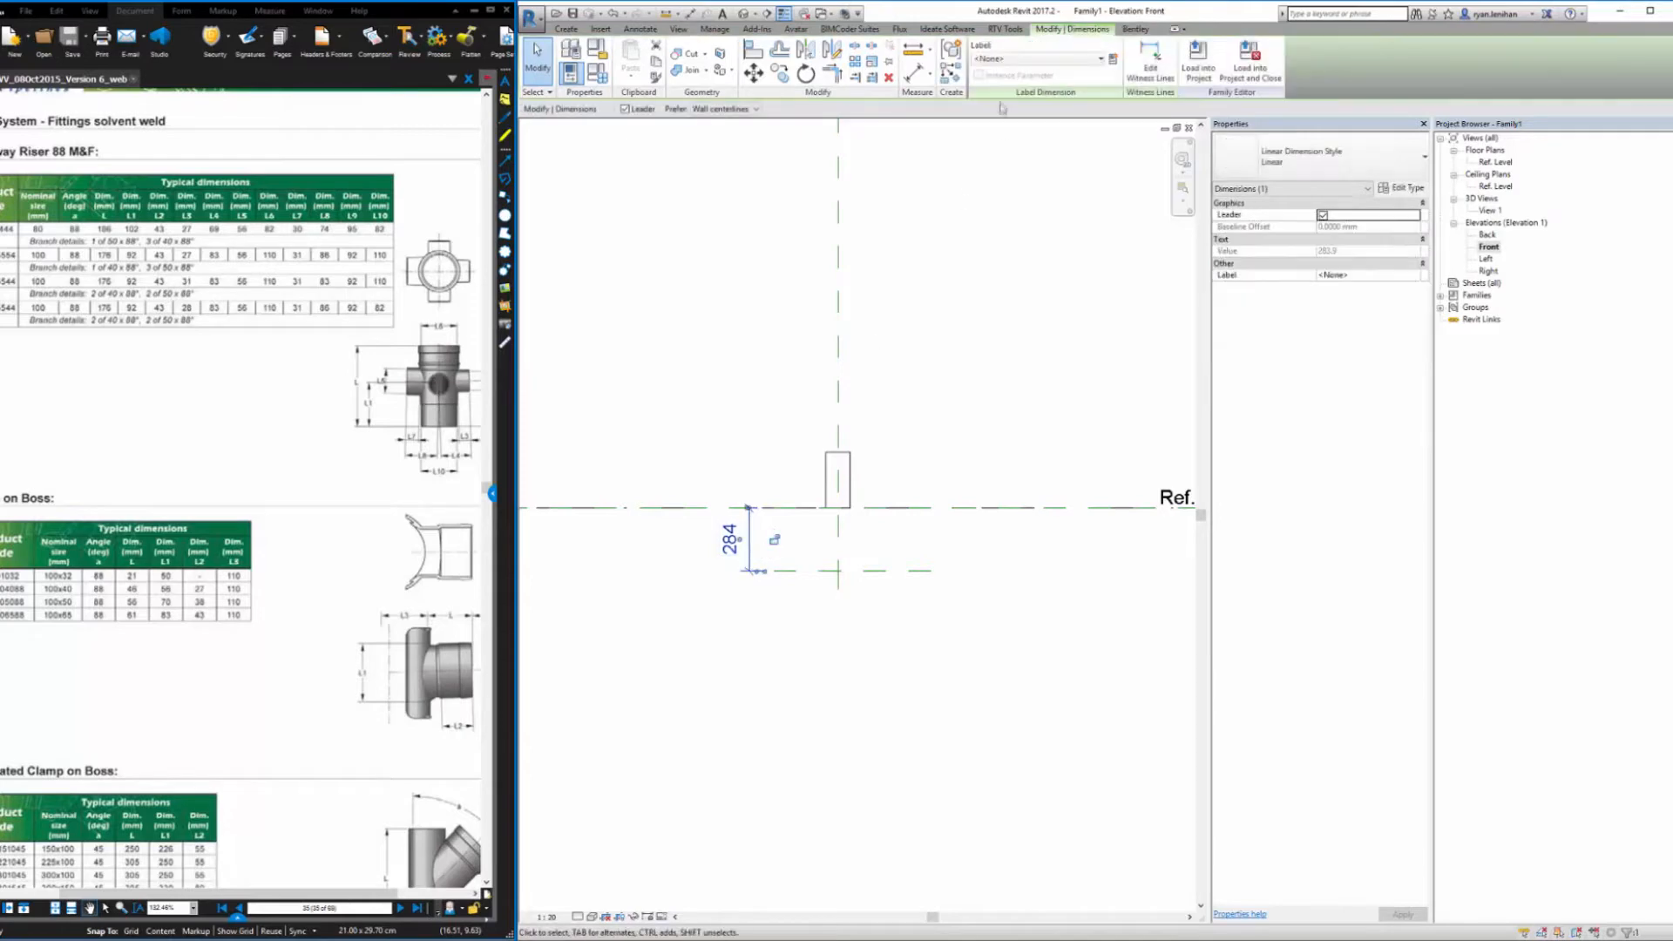
left_click(1113, 59)
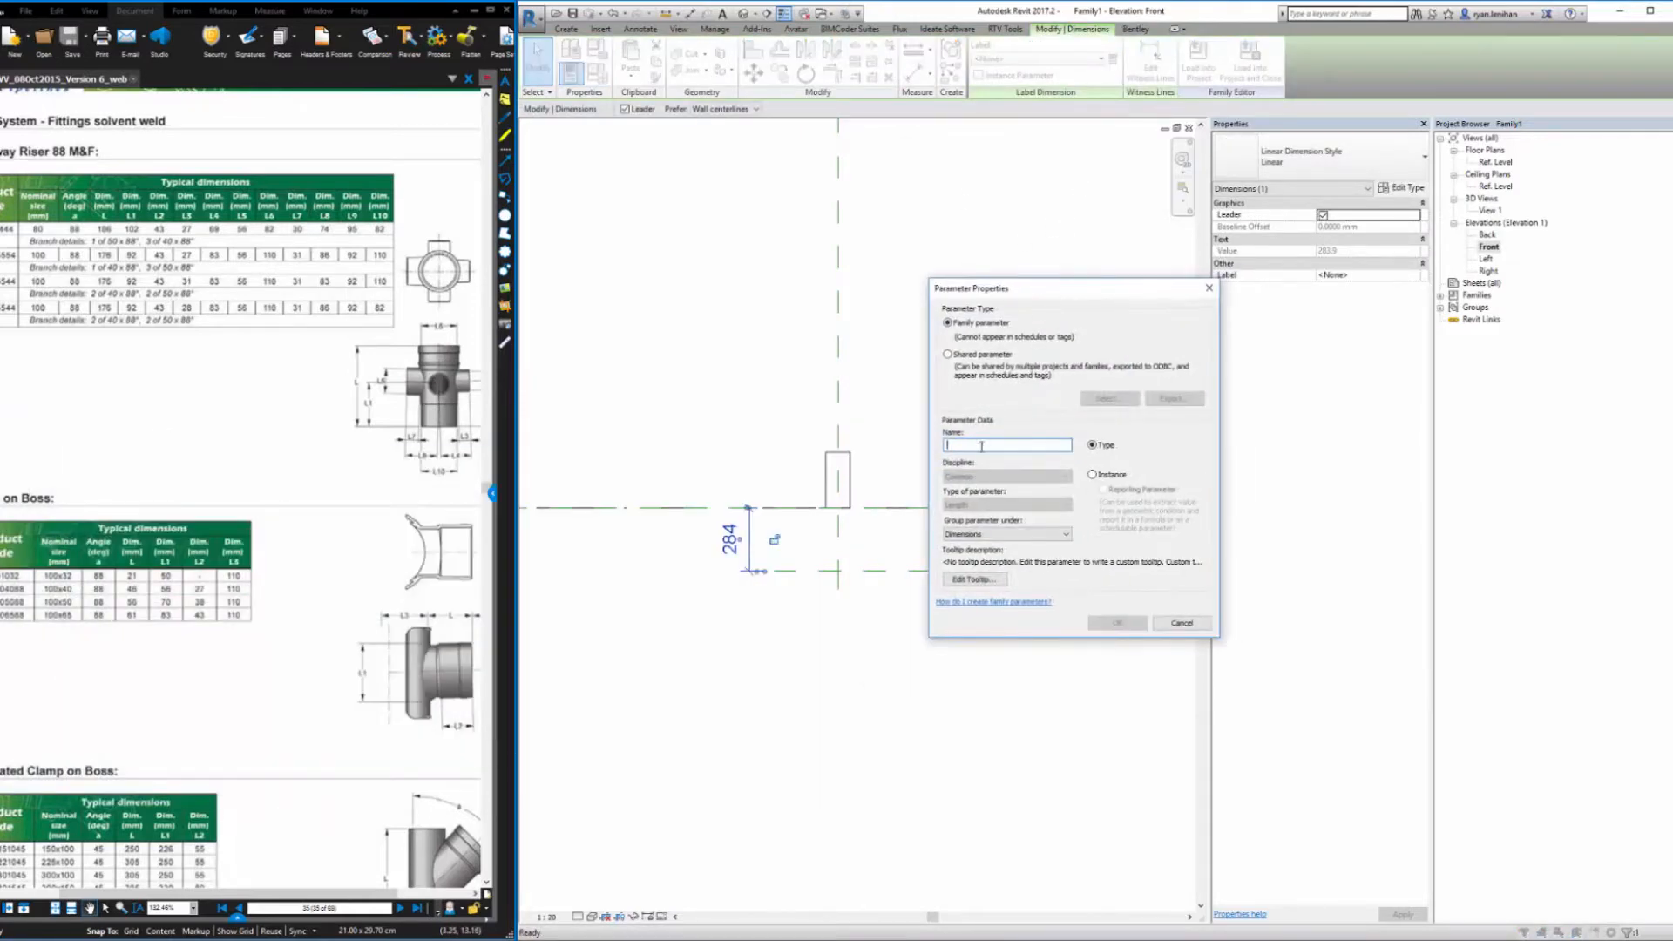
type("DIM")
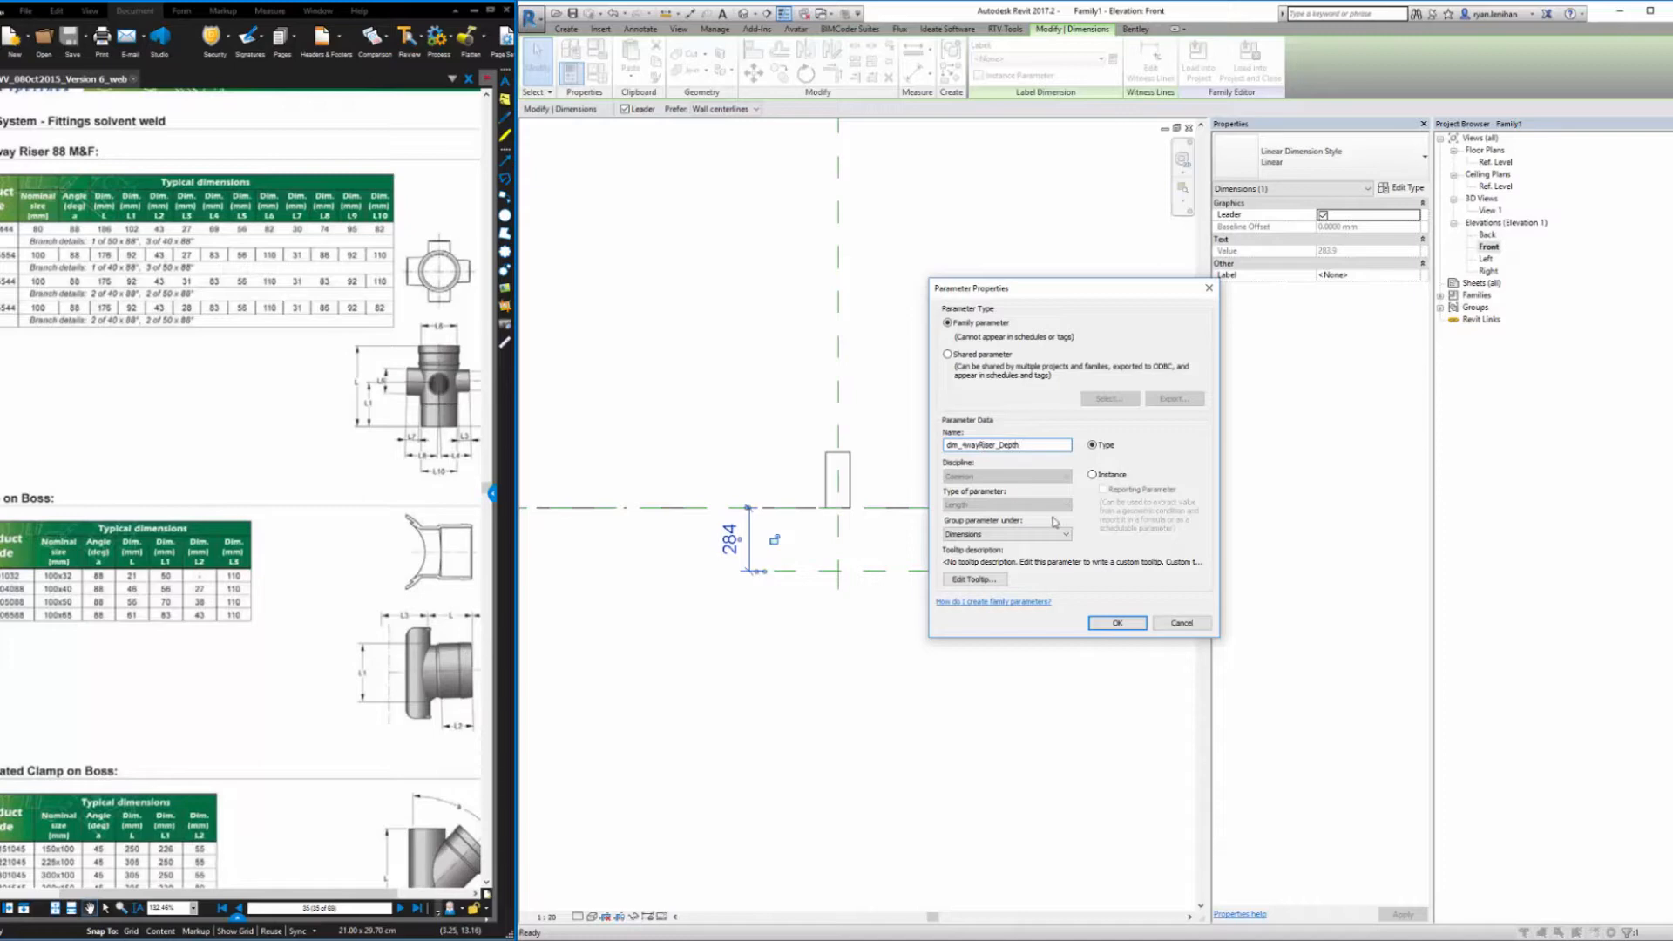
left_click(1097, 622)
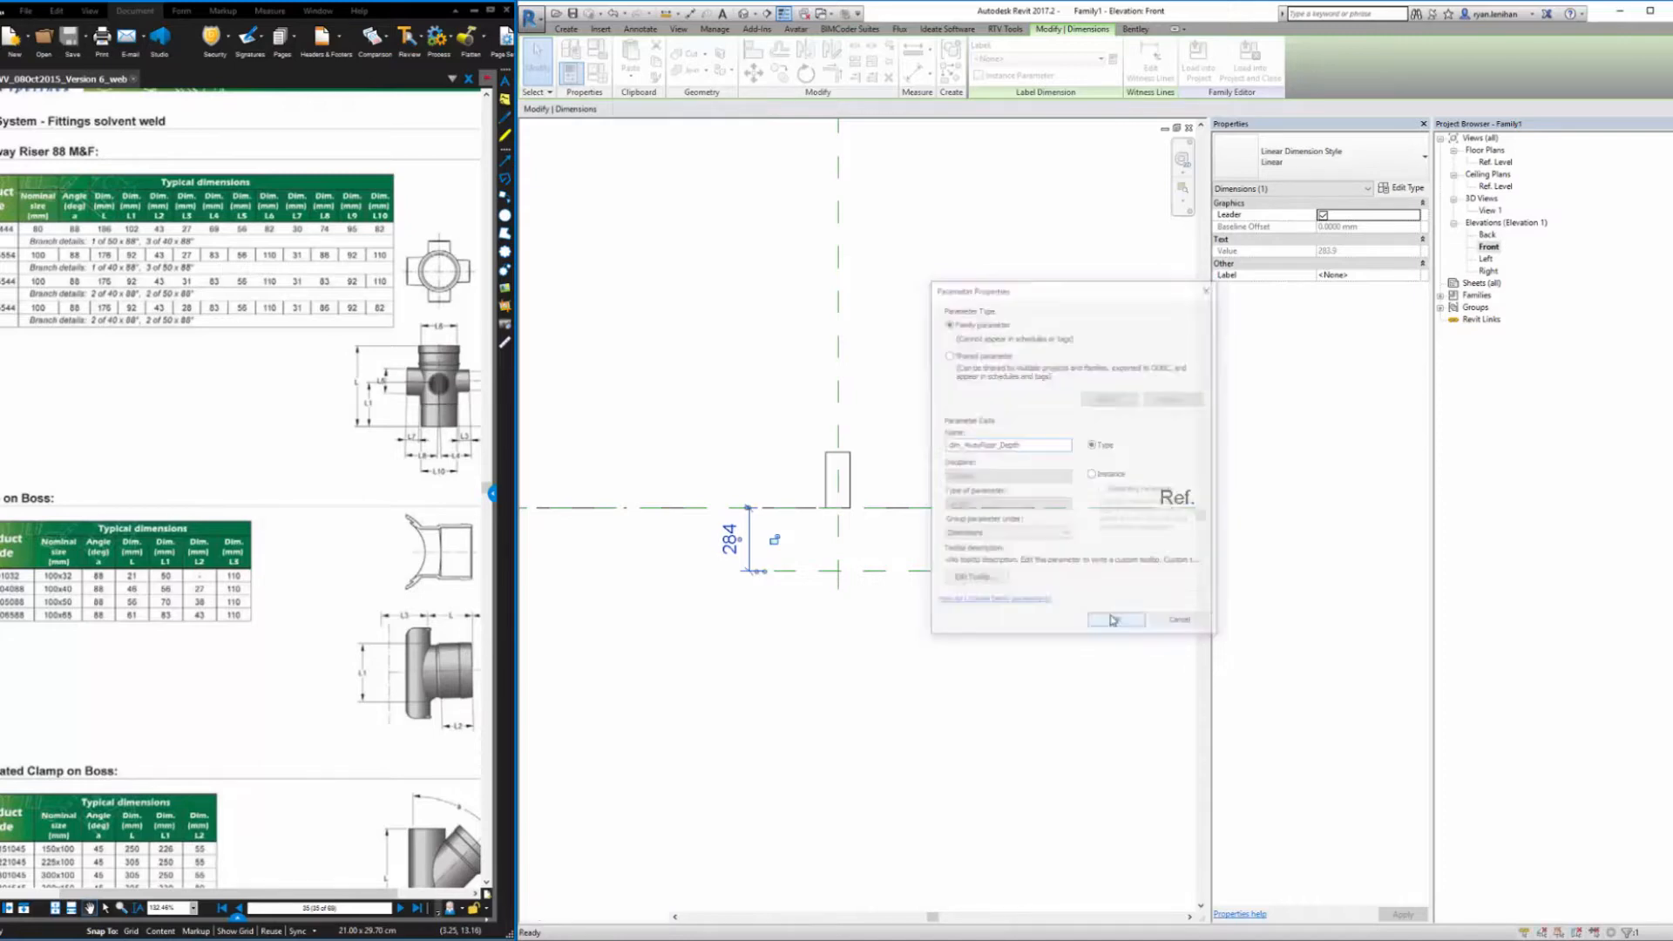
left_click(956, 672)
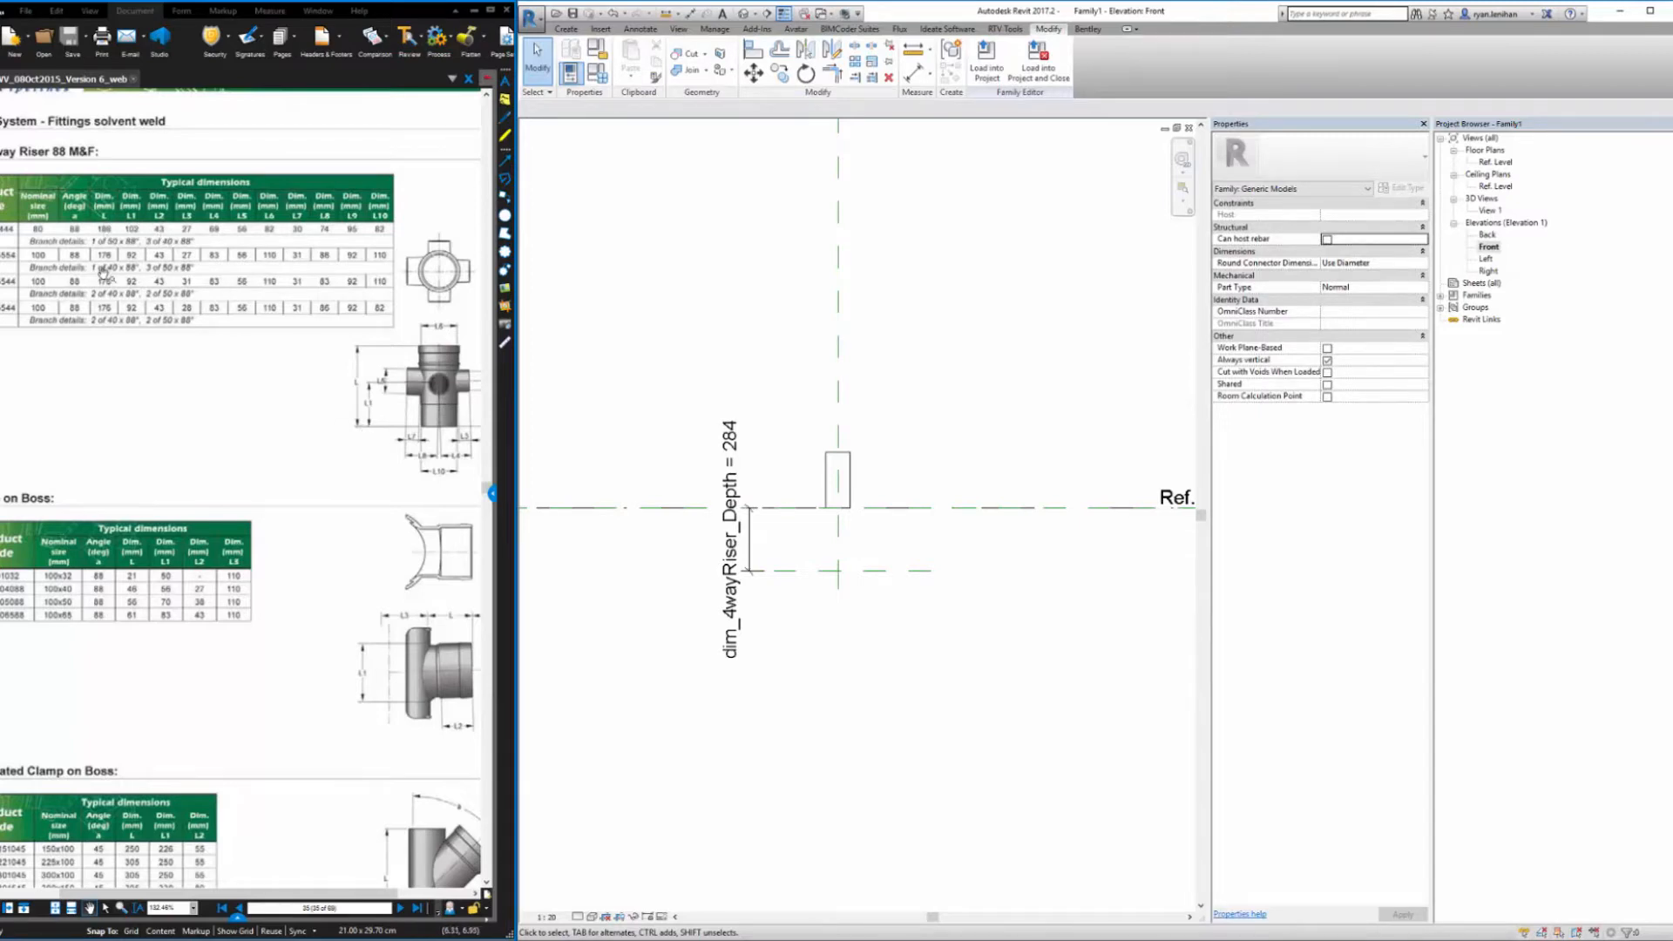
Align and lock the extrusion's ends to the Ref. Level and the horizontal reference plane below it
left_click(809, 572)
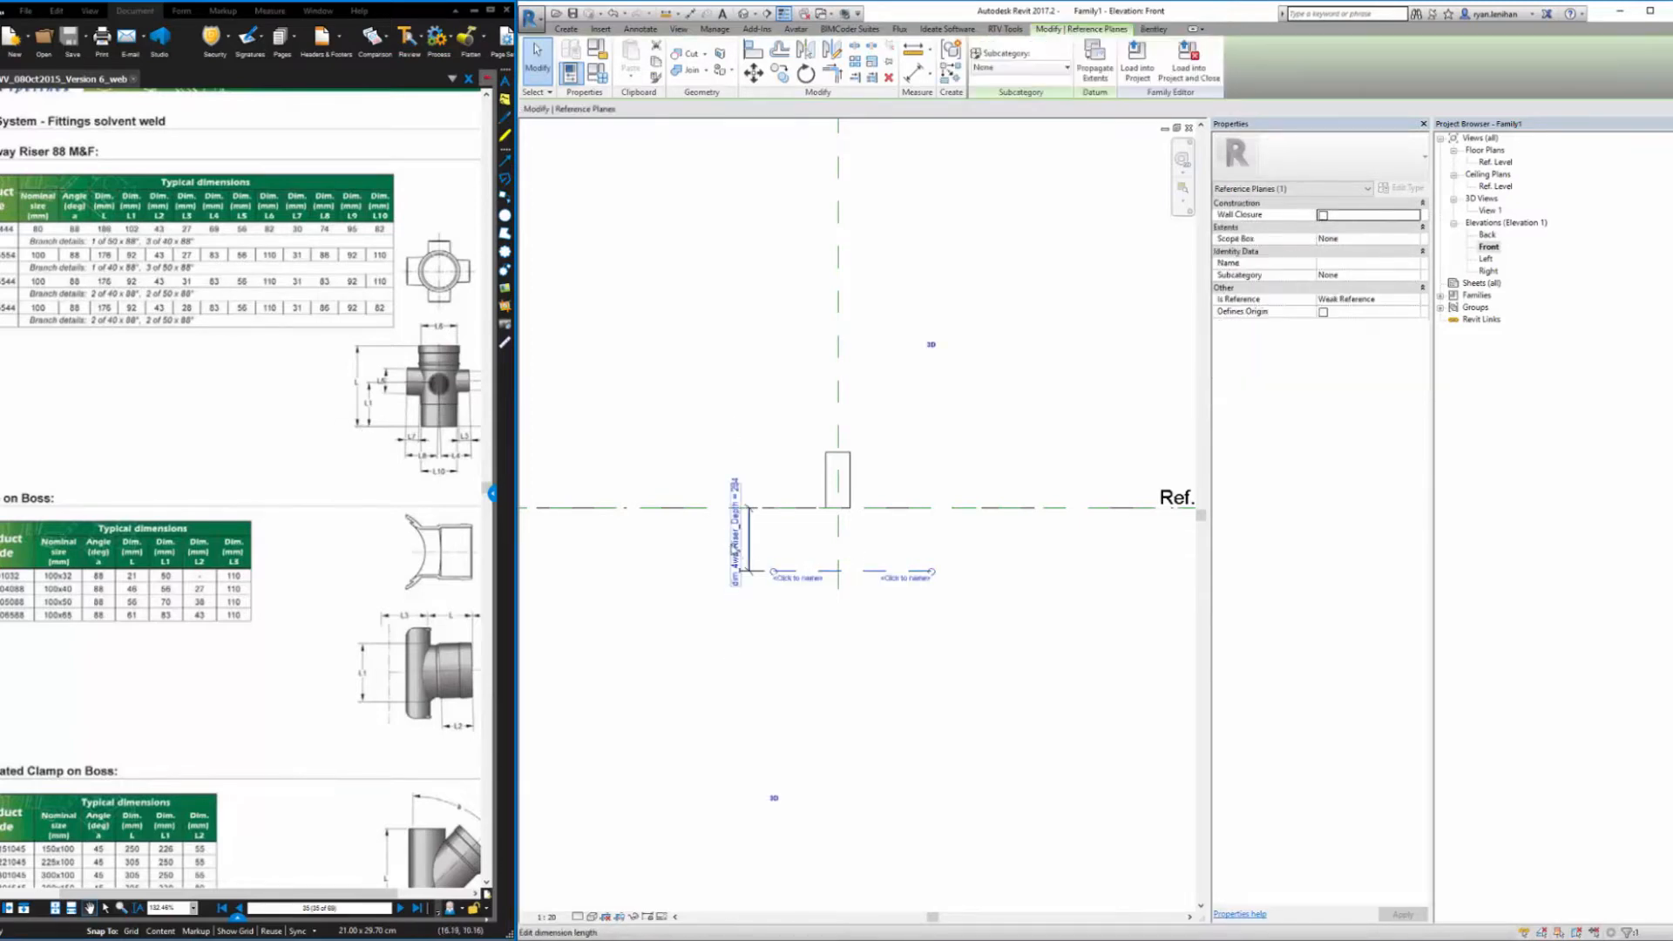
left_click(807, 547)
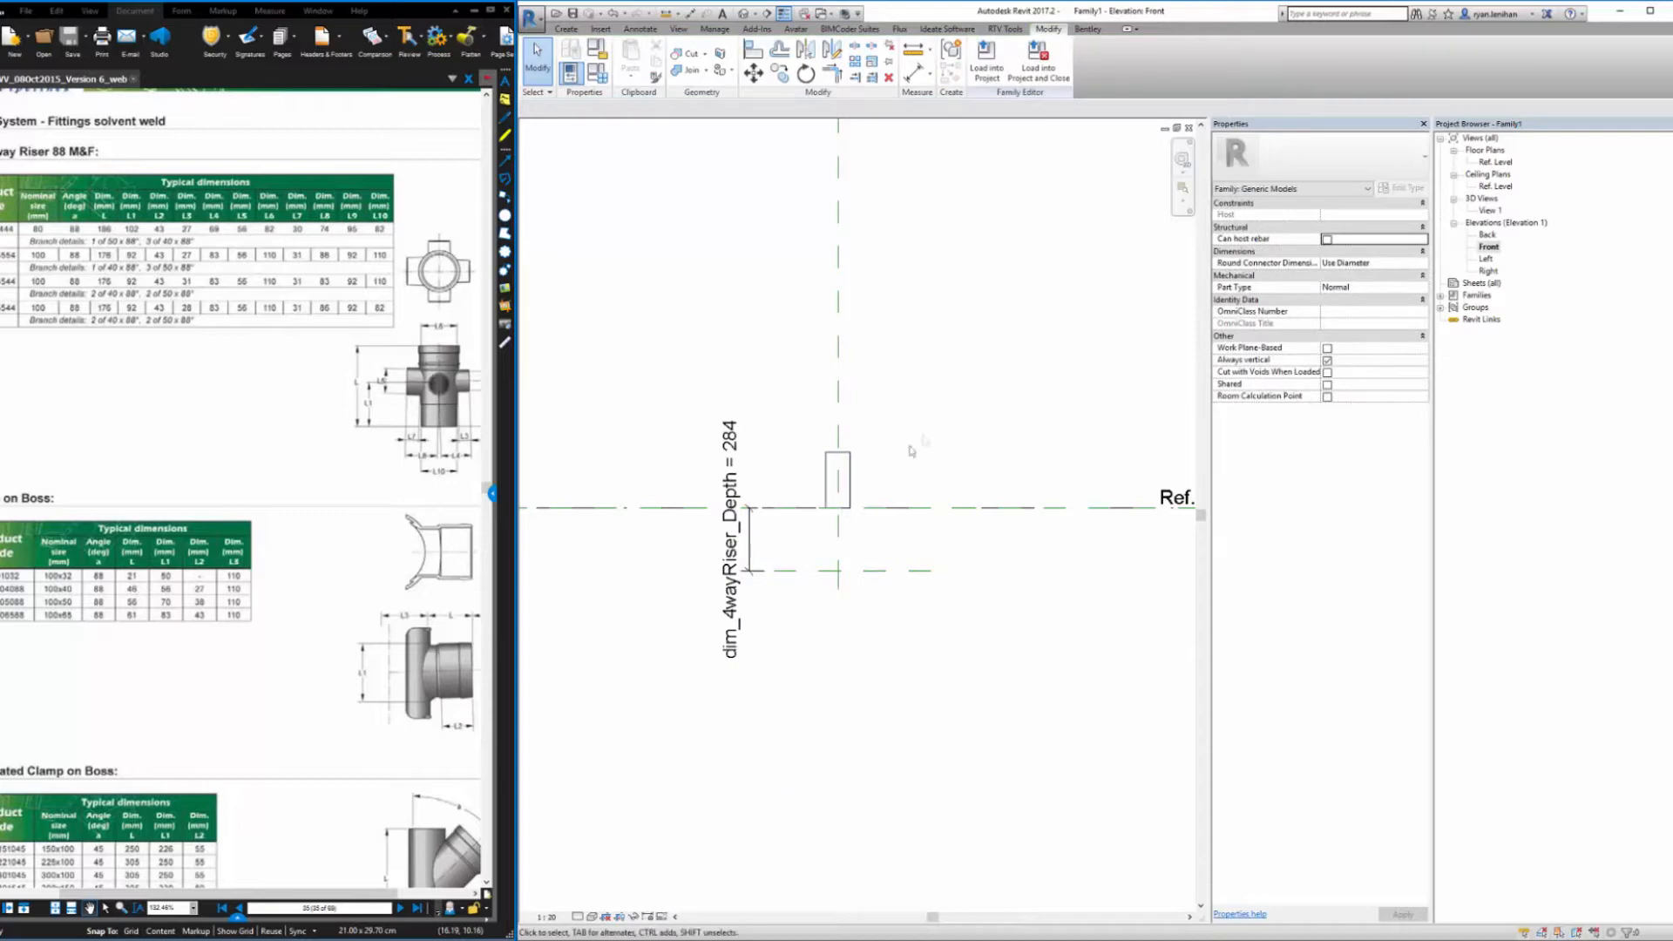
left_click(753, 50)
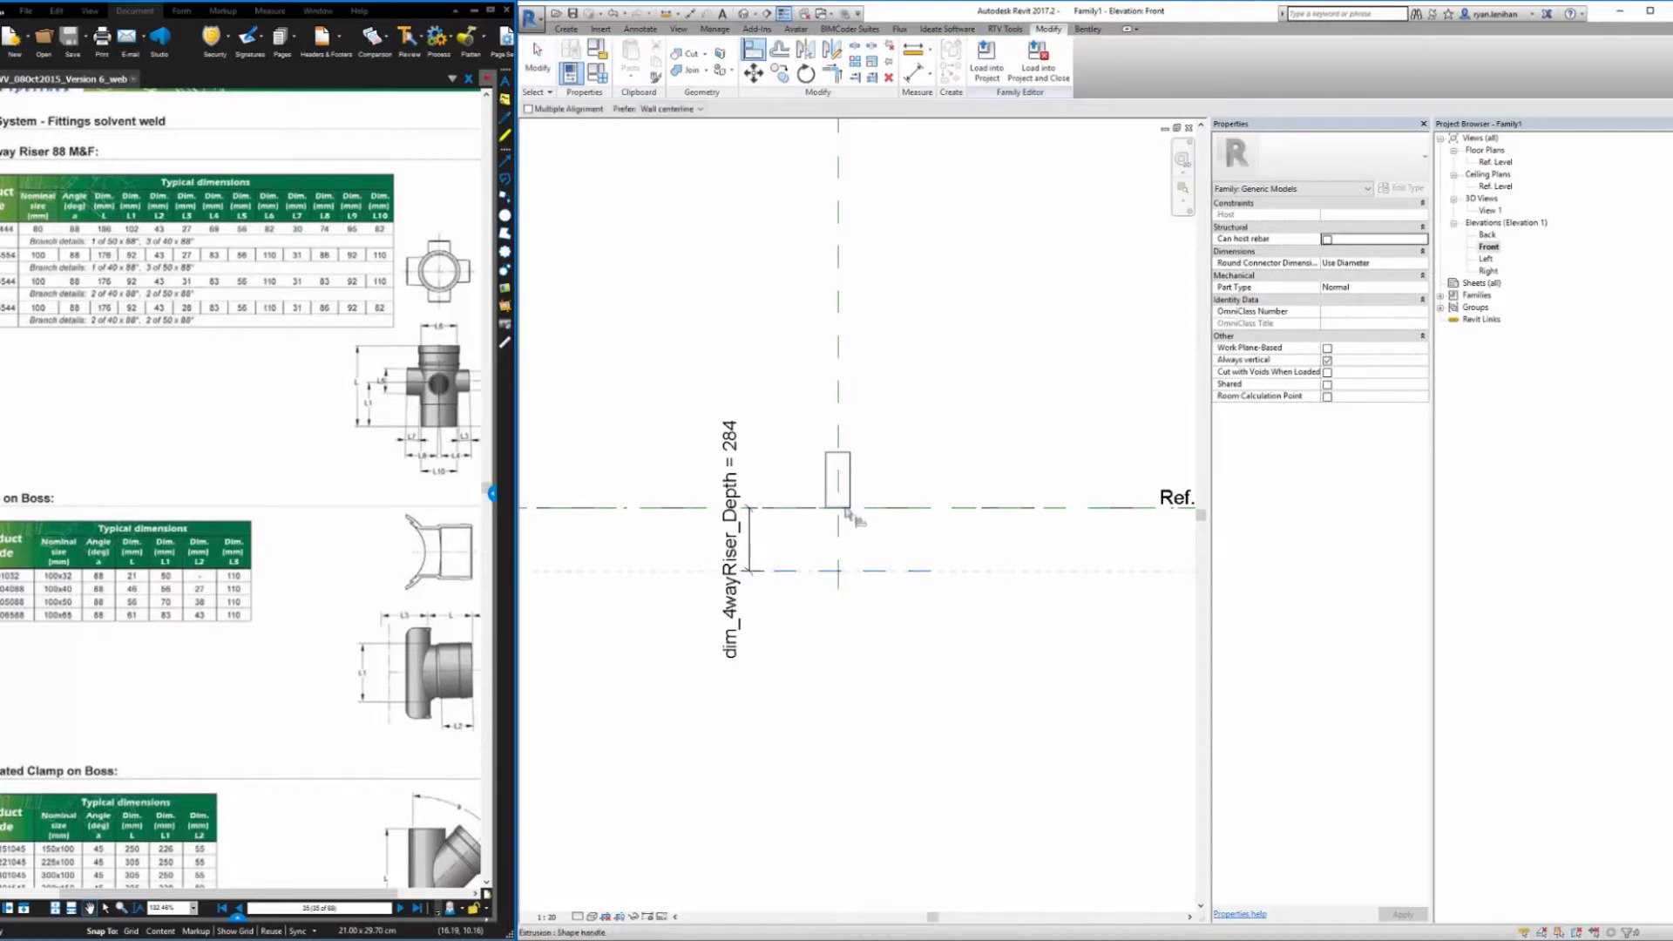
left_click(845, 508)
left_click(830, 591)
left_click(893, 510)
left_click(849, 453)
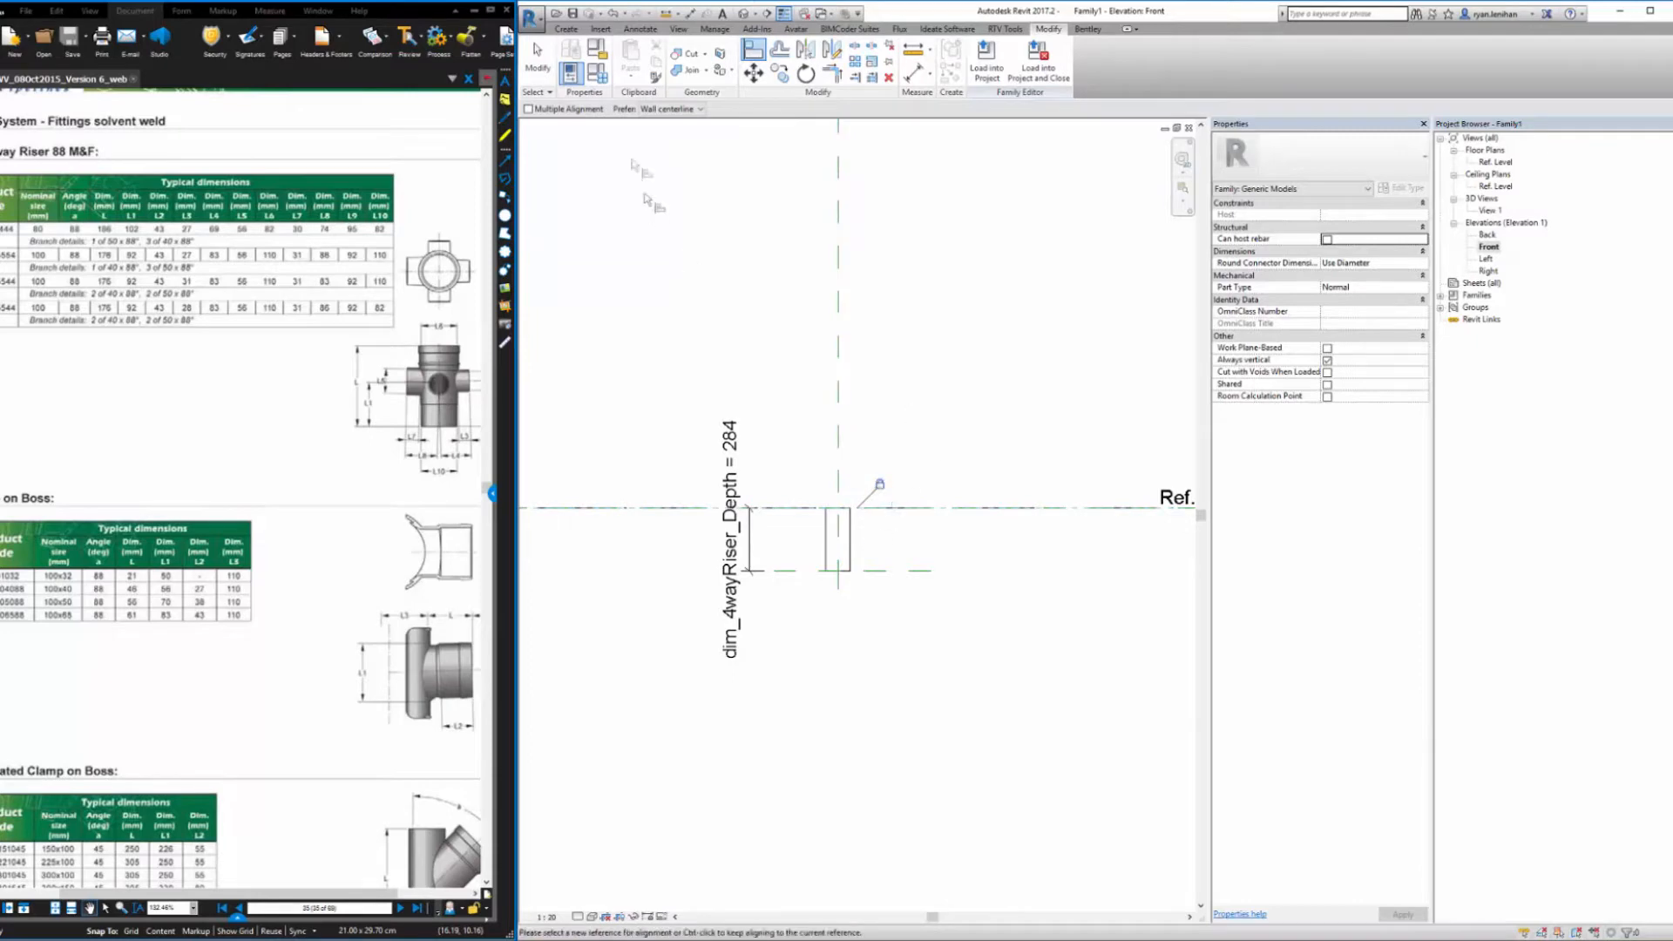
left_click(537, 59)
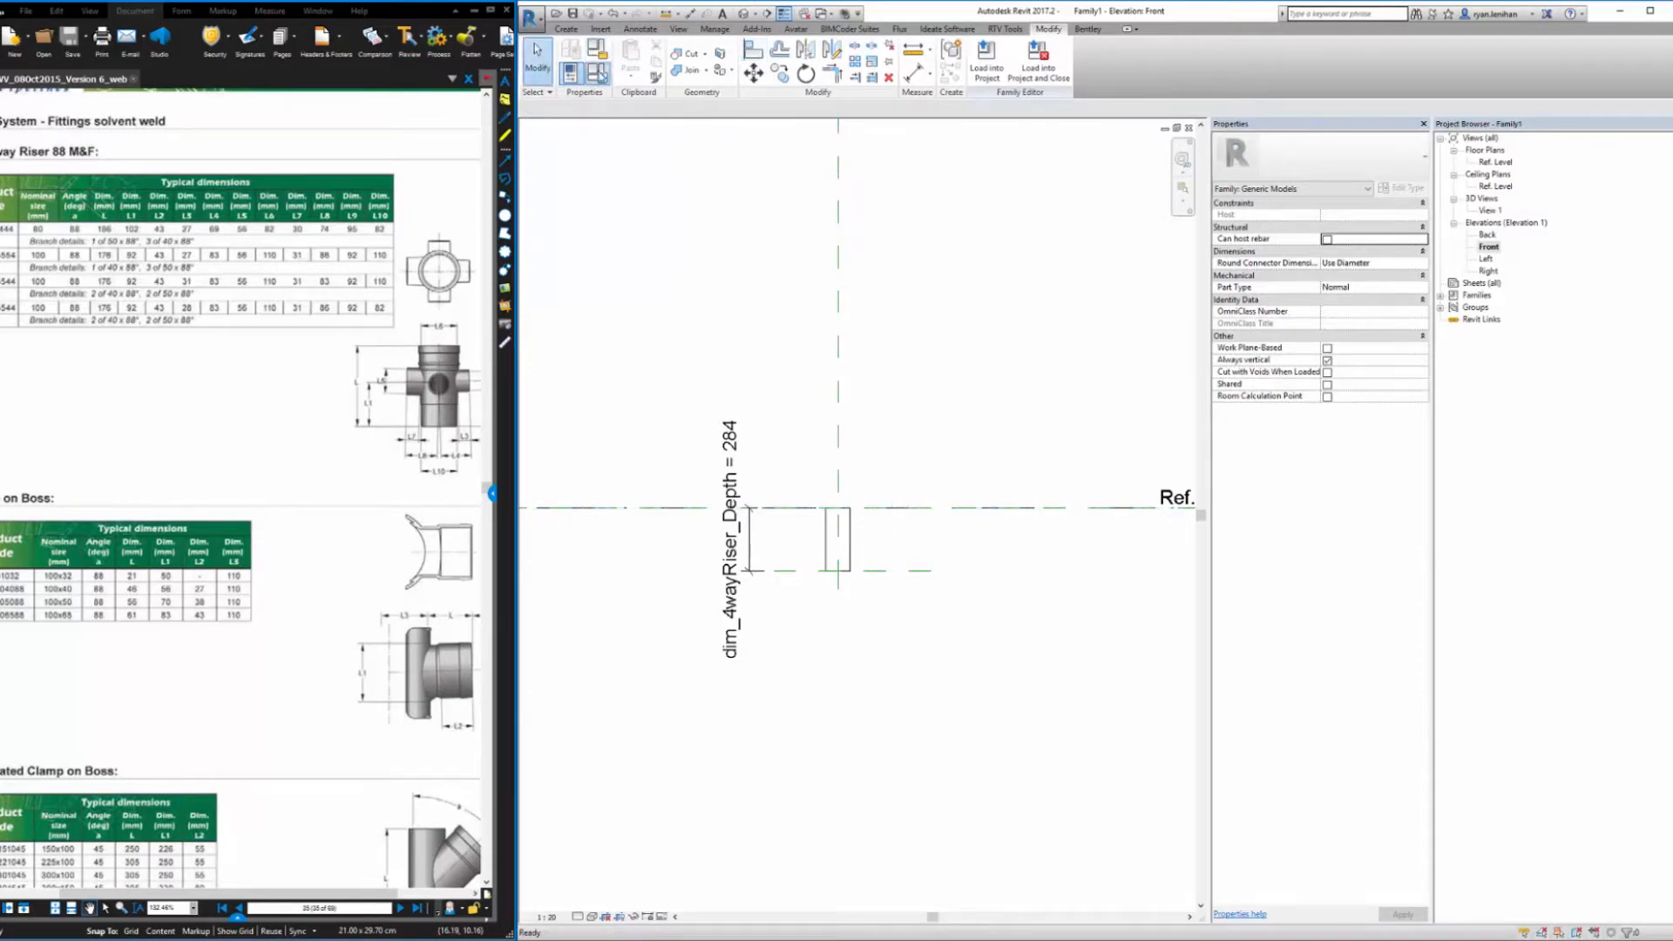
Set the dim_4wayRiser_Depth parameter to 176 mm in the family types
left_click(597, 73)
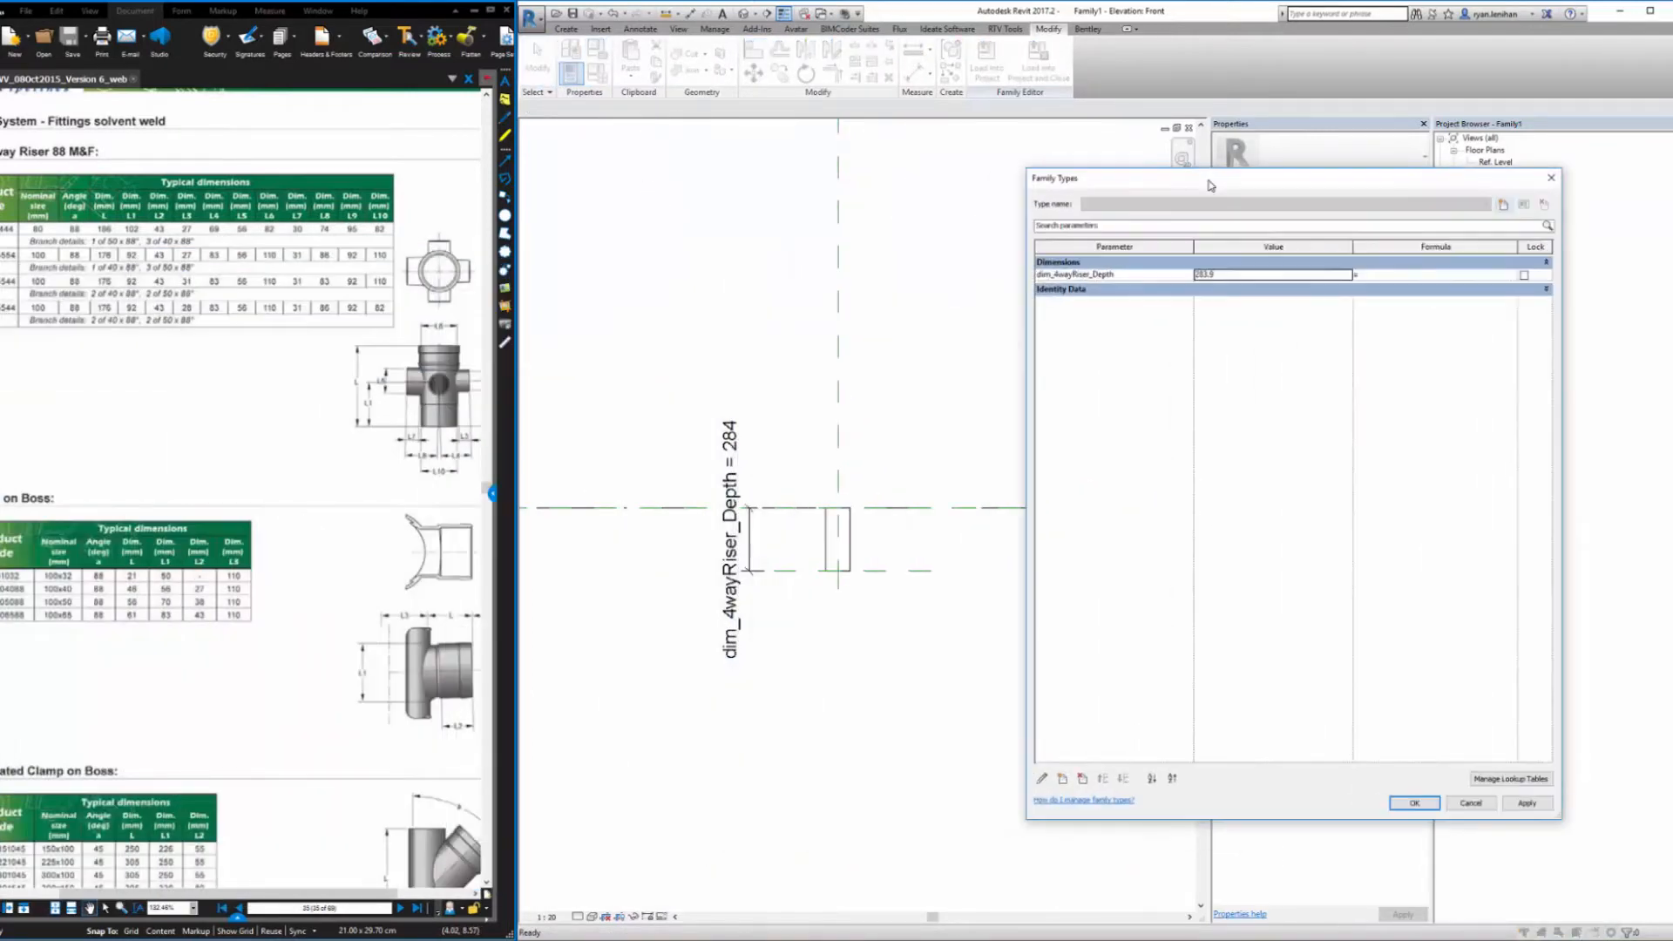
left_click(1220, 273)
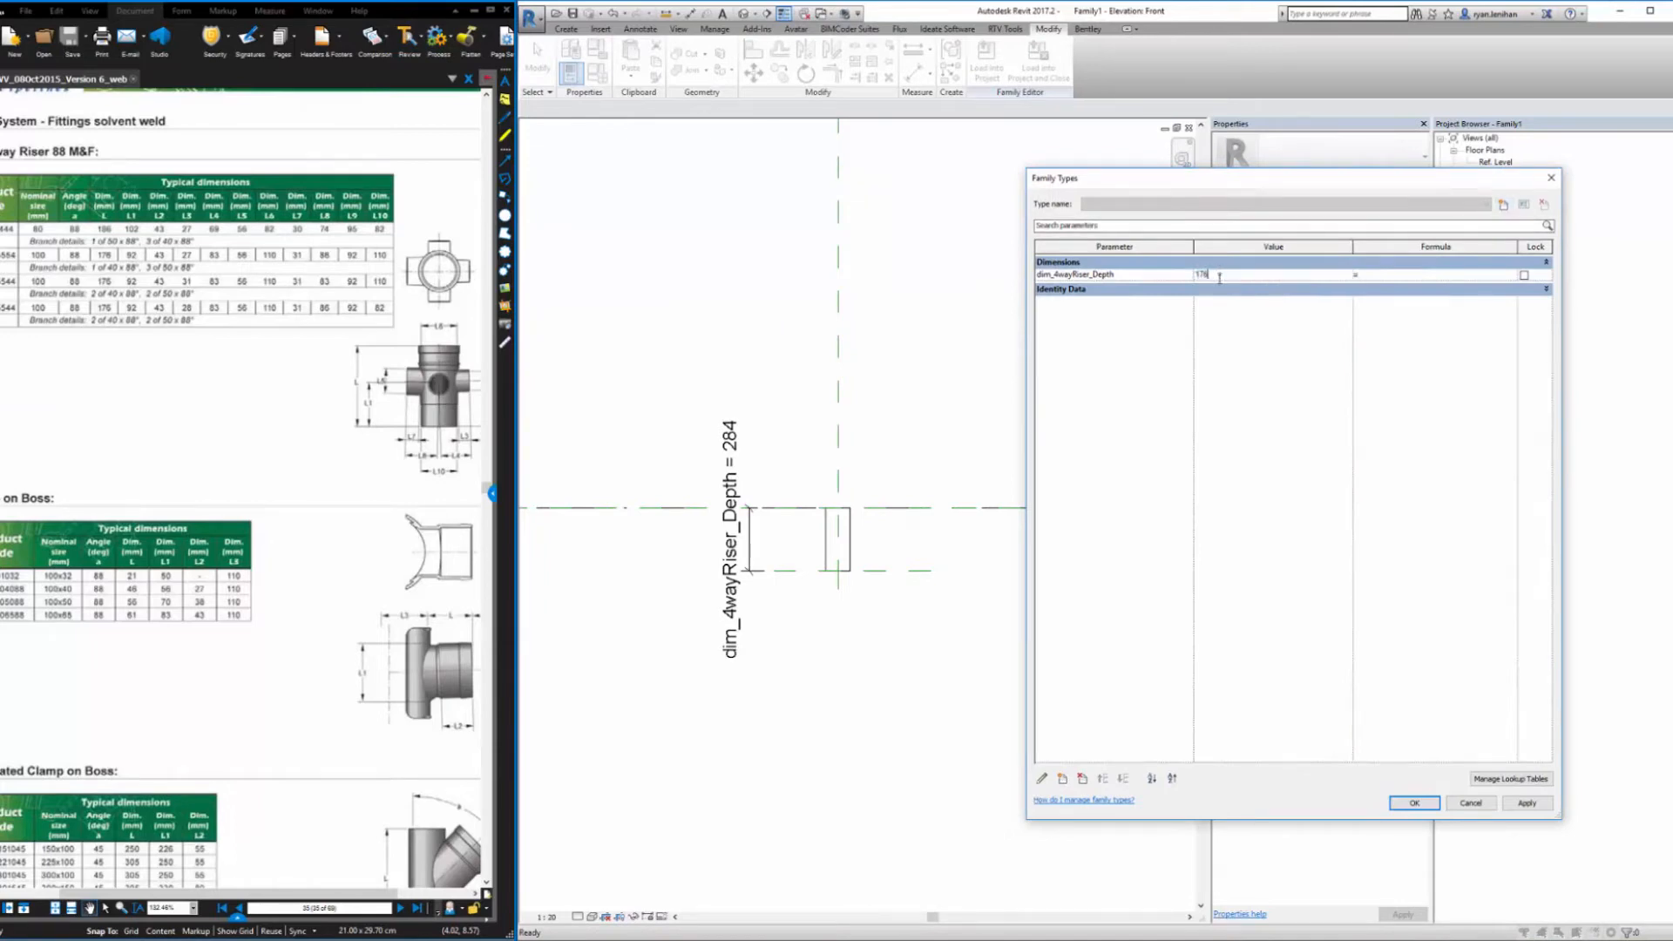
type("176")
left_click(1414, 803)
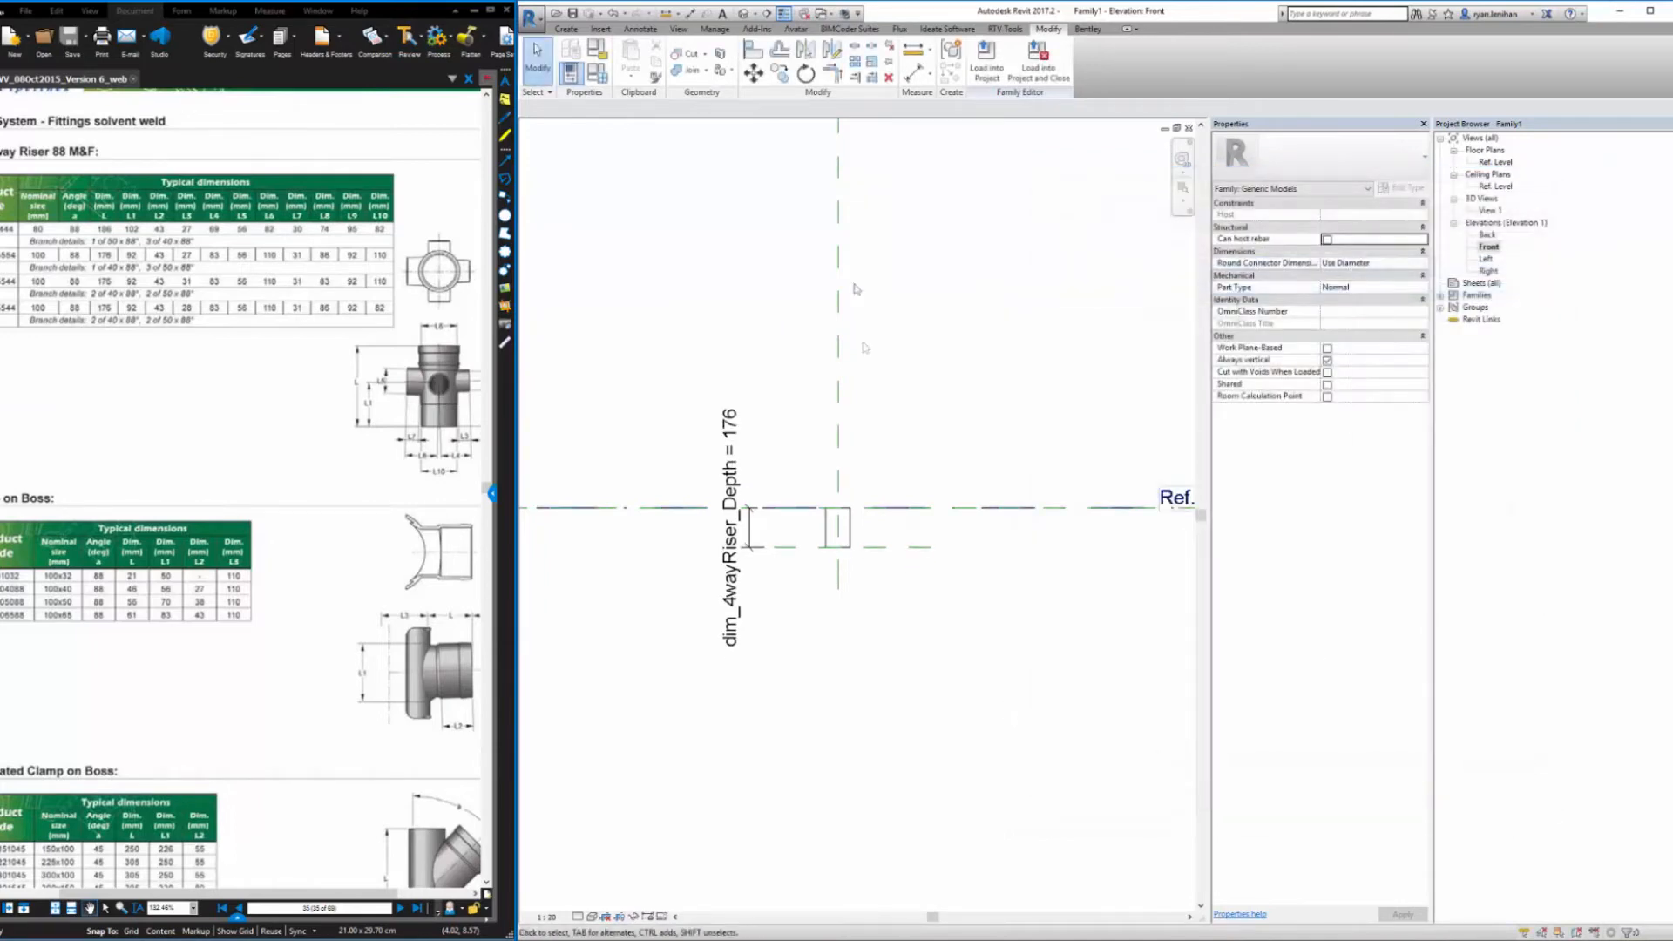
Draw a horizontal reference line across the riser extrusion, about 77 mm below the Ref. Level
left_click(564, 28)
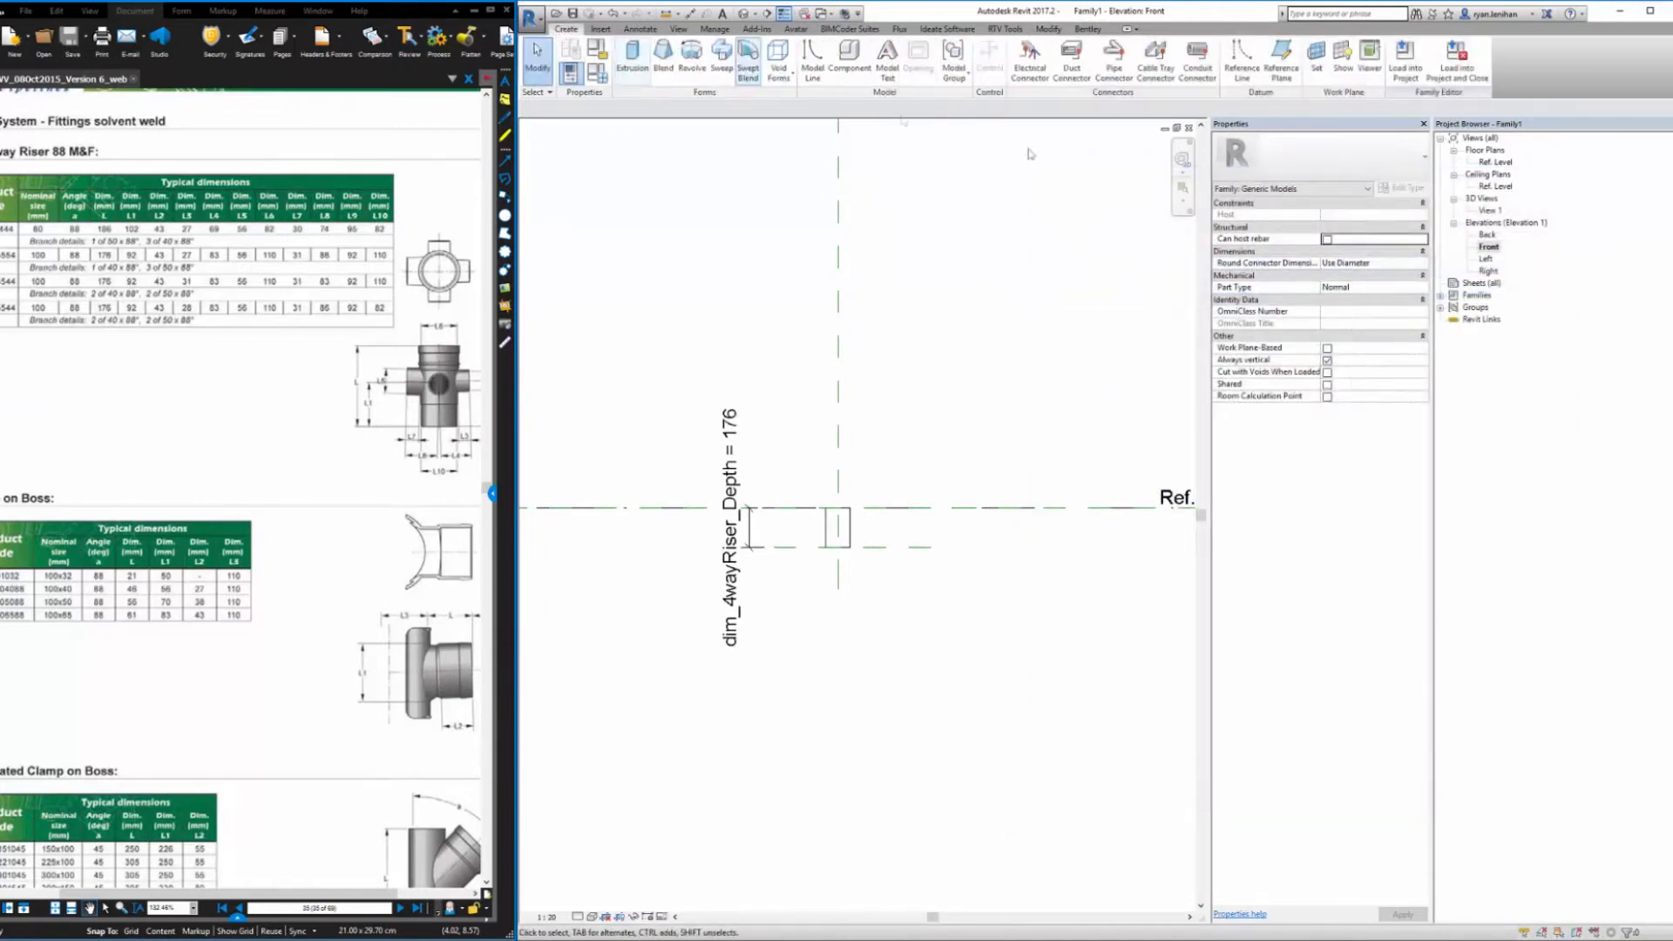
left_click(1243, 65)
scroll(858, 542, "up", 2)
middle_click_drag(859, 542, 885, 493)
left_click(753, 475)
left_click(907, 475)
key("Escape")
key("Escape")
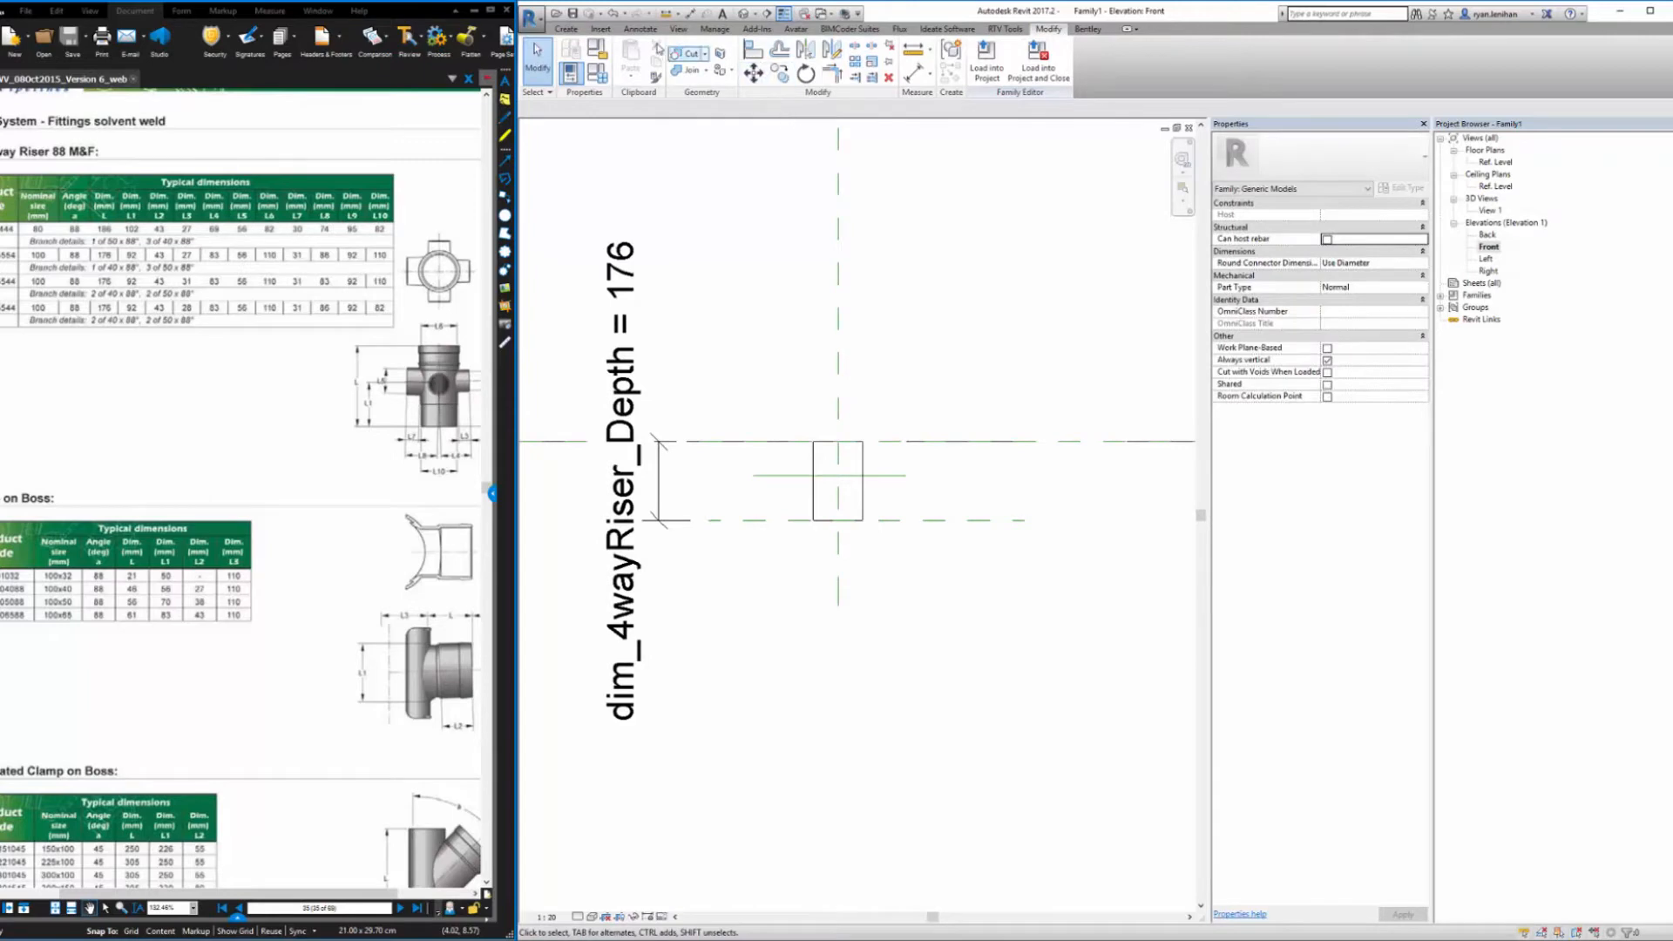
Dimension the distance between the new reference line and the Ref. Level
left_click(690, 13)
left_click(783, 475)
left_click(756, 441)
left_click(714, 323)
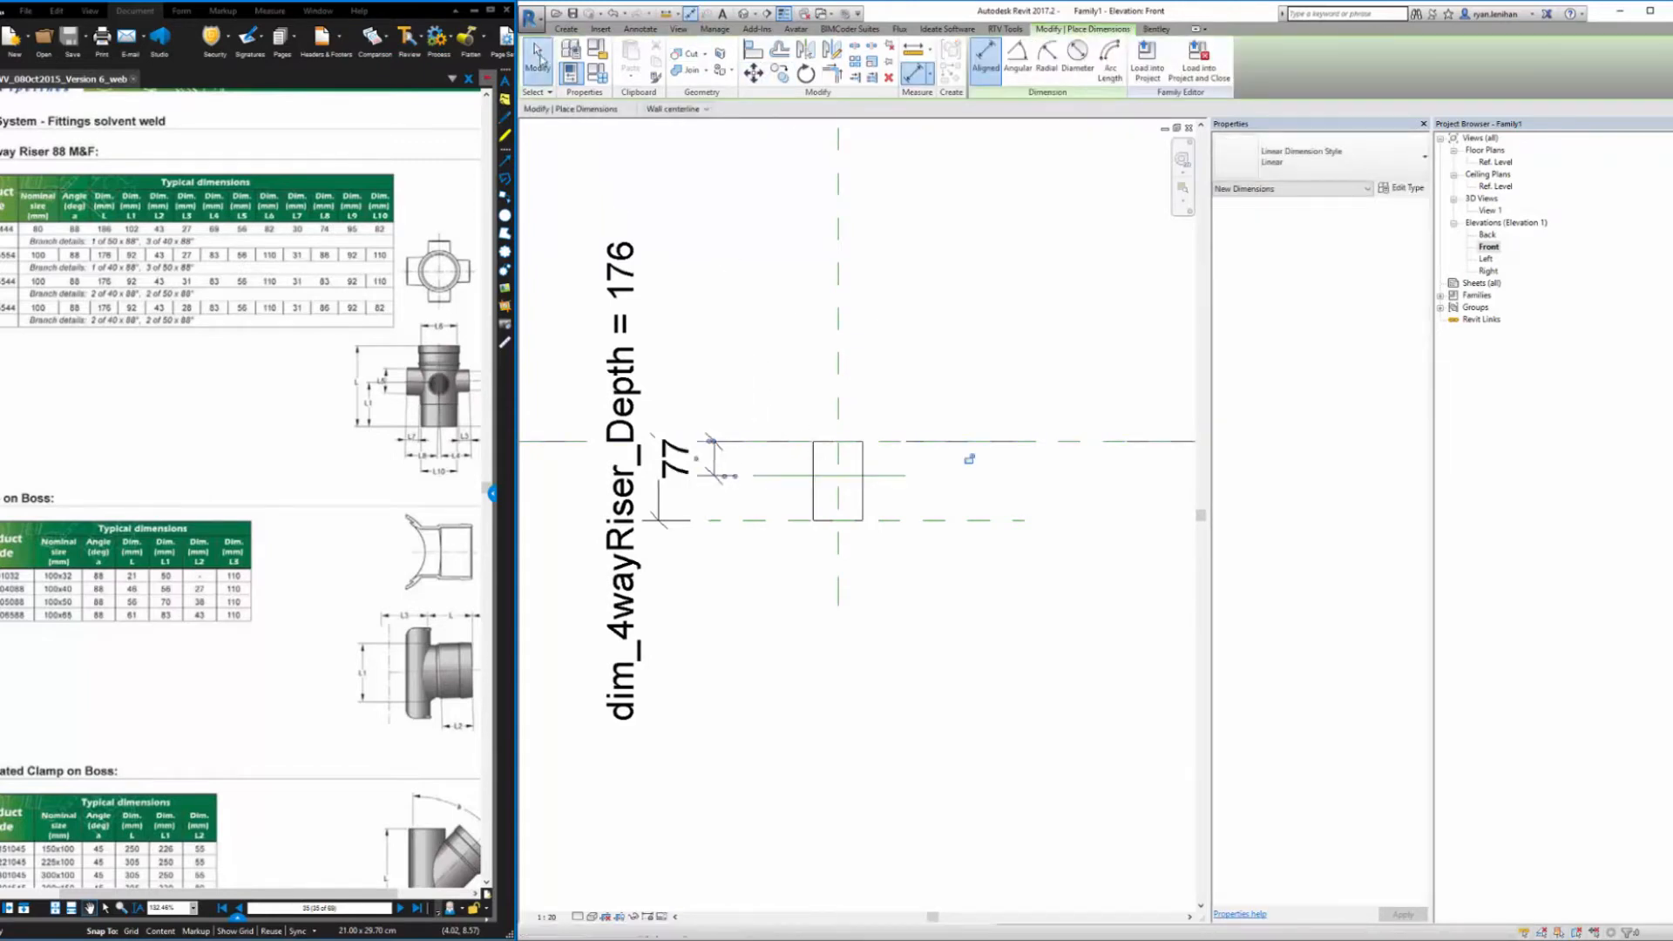
key("Escape")
key("Escape")
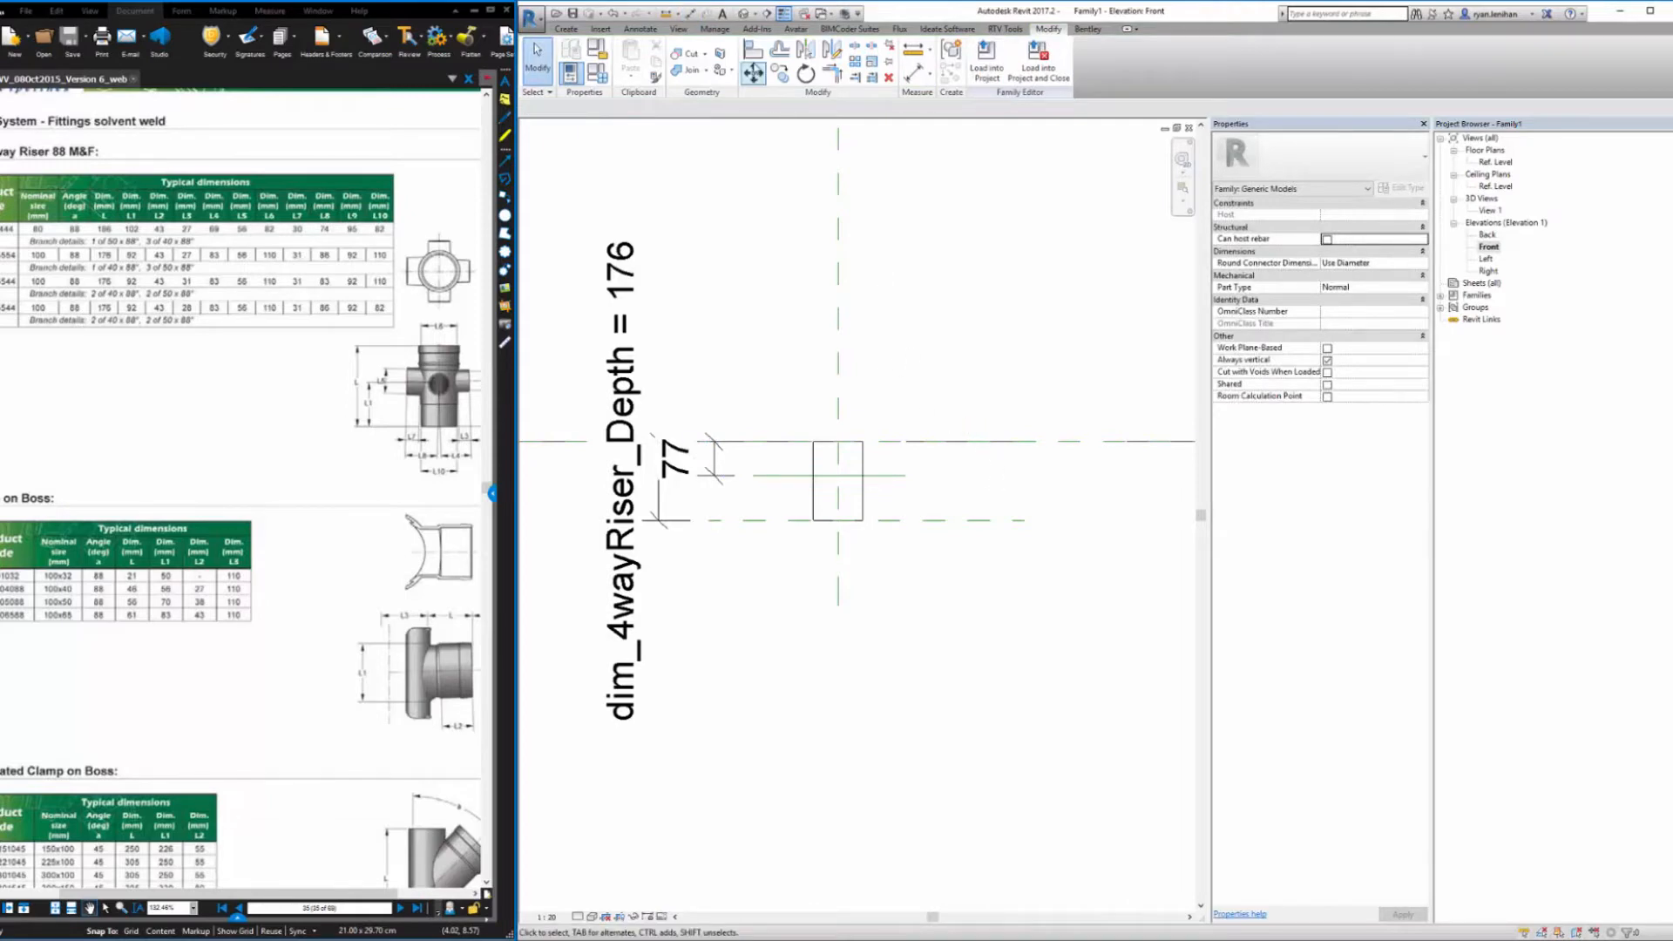
Start a new extrusion in the Front elevation and sketch a circle of about 127 mm radius beside the riser's centreline
left_click(566, 28)
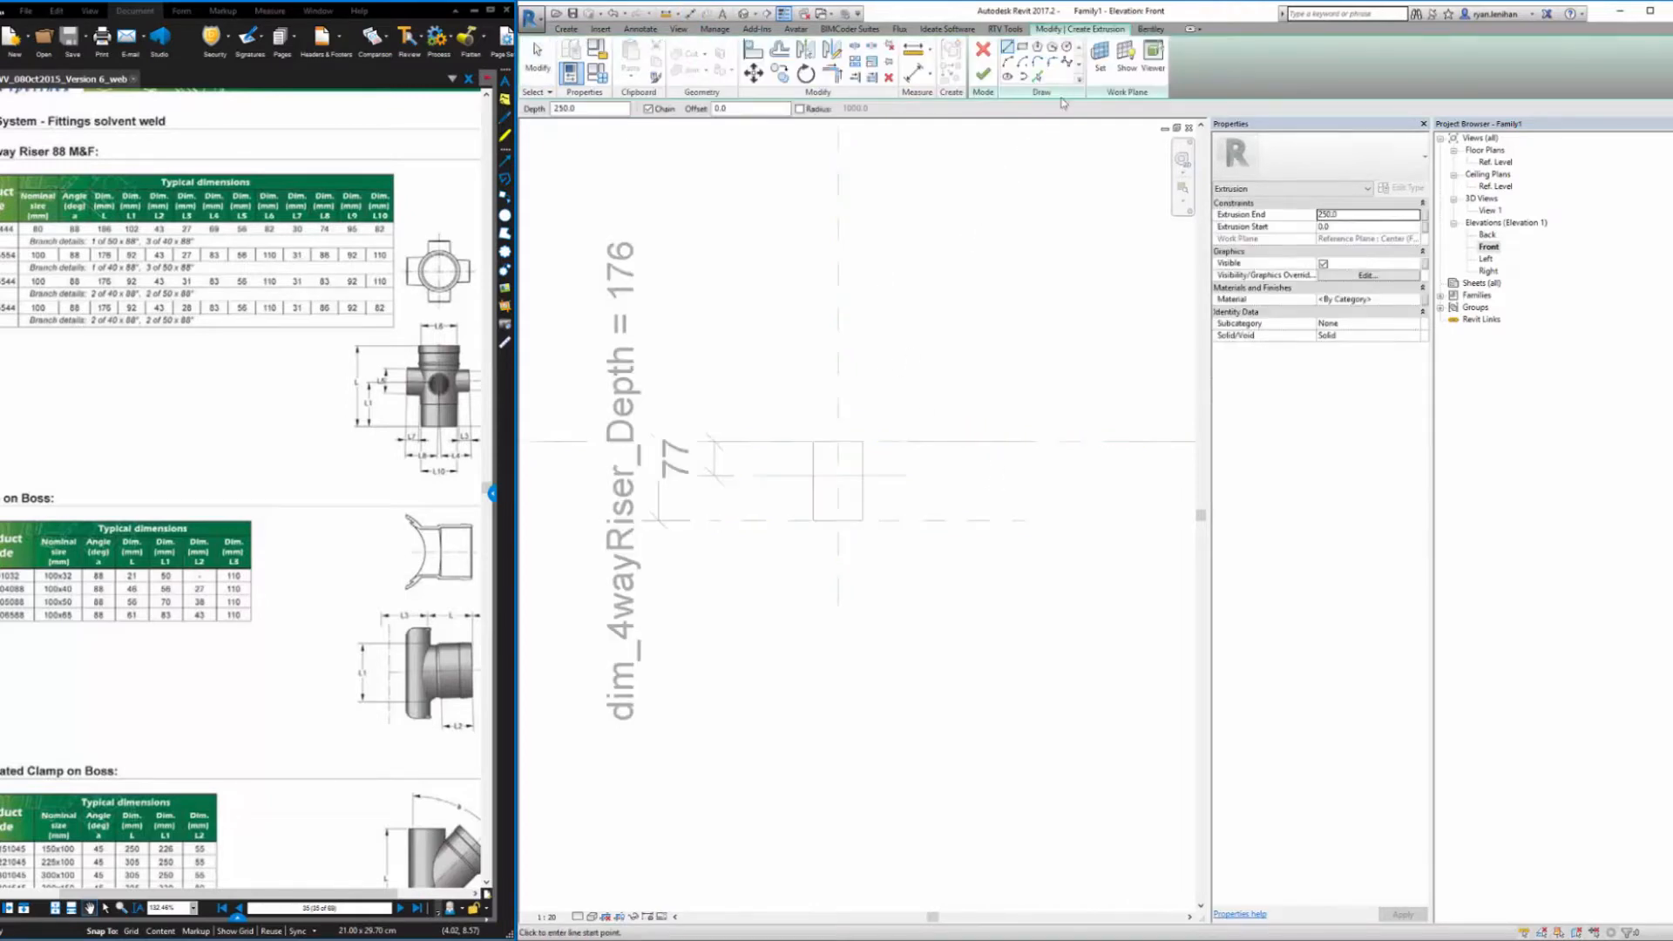
left_click(1067, 49)
left_click(888, 463)
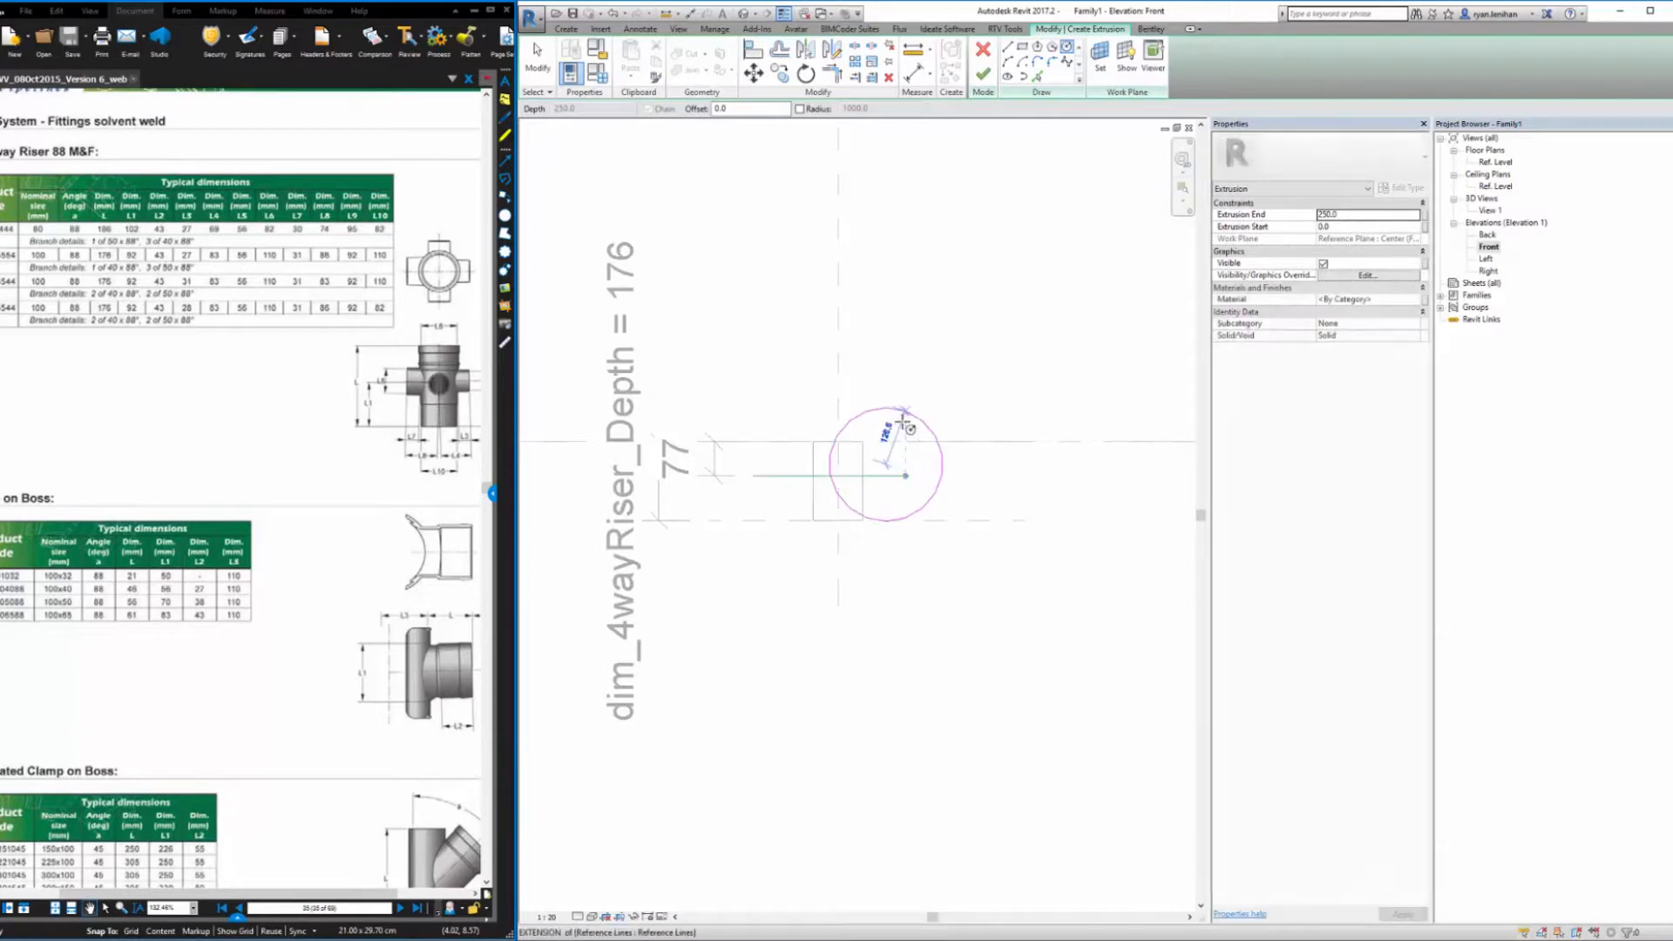
left_click(905, 426)
key("Escape")
key("Escape")
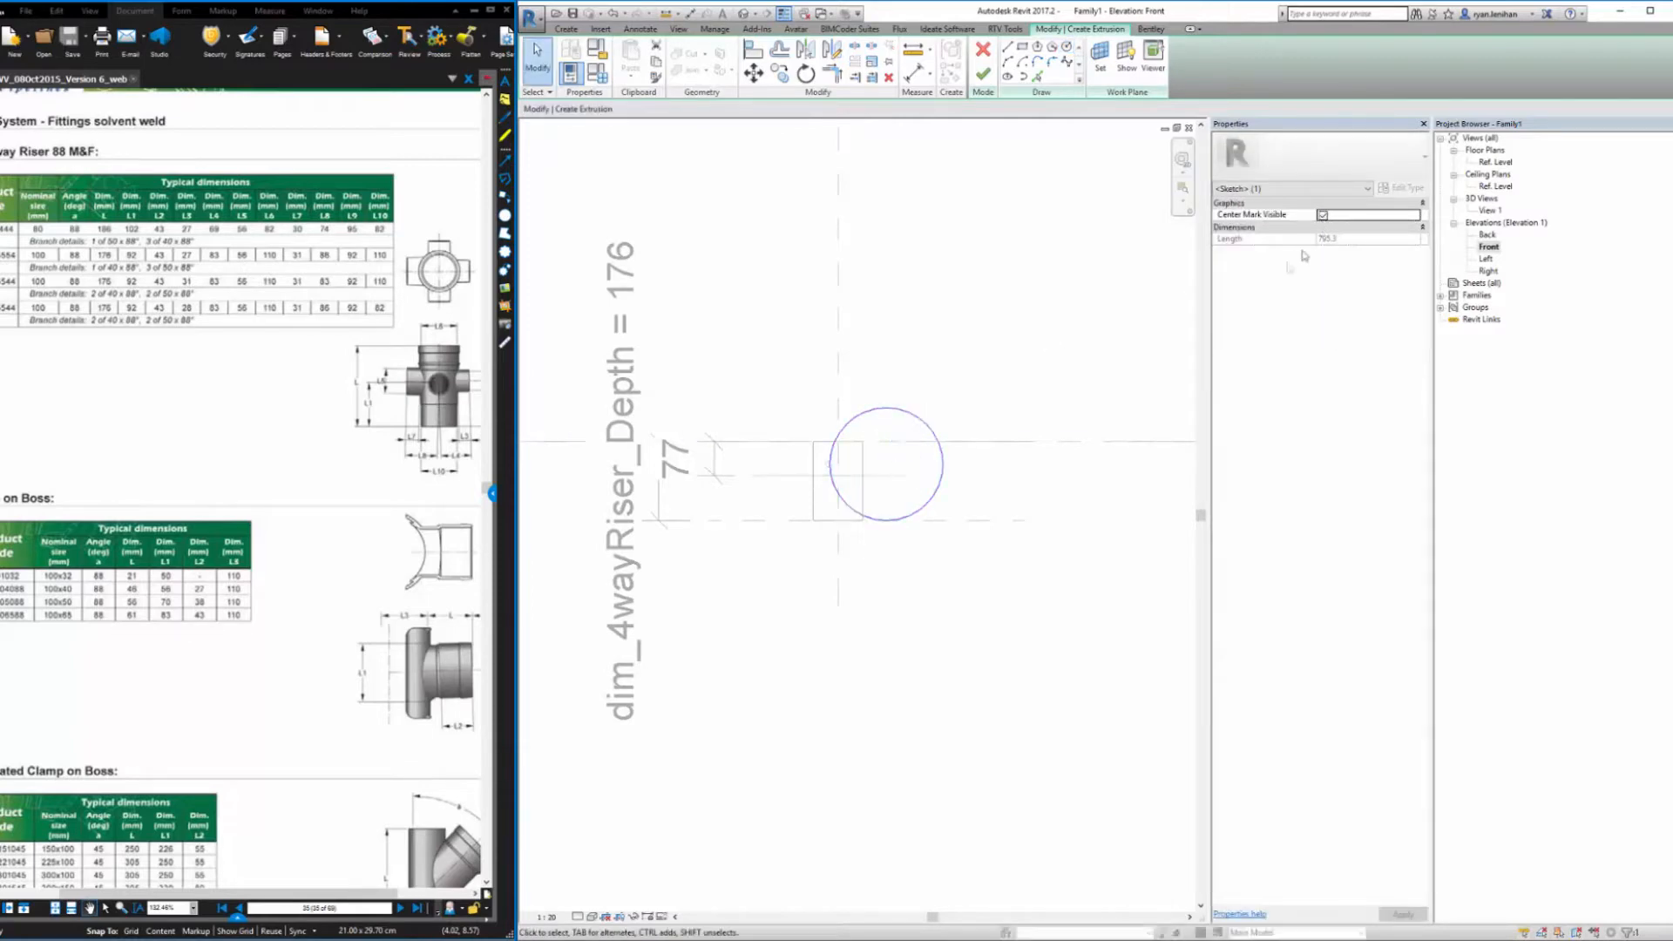
Align the circle's centre with the horizontal reference line and the vertical centre reference plane
left_click(1043, 371)
key("a")
key("l")
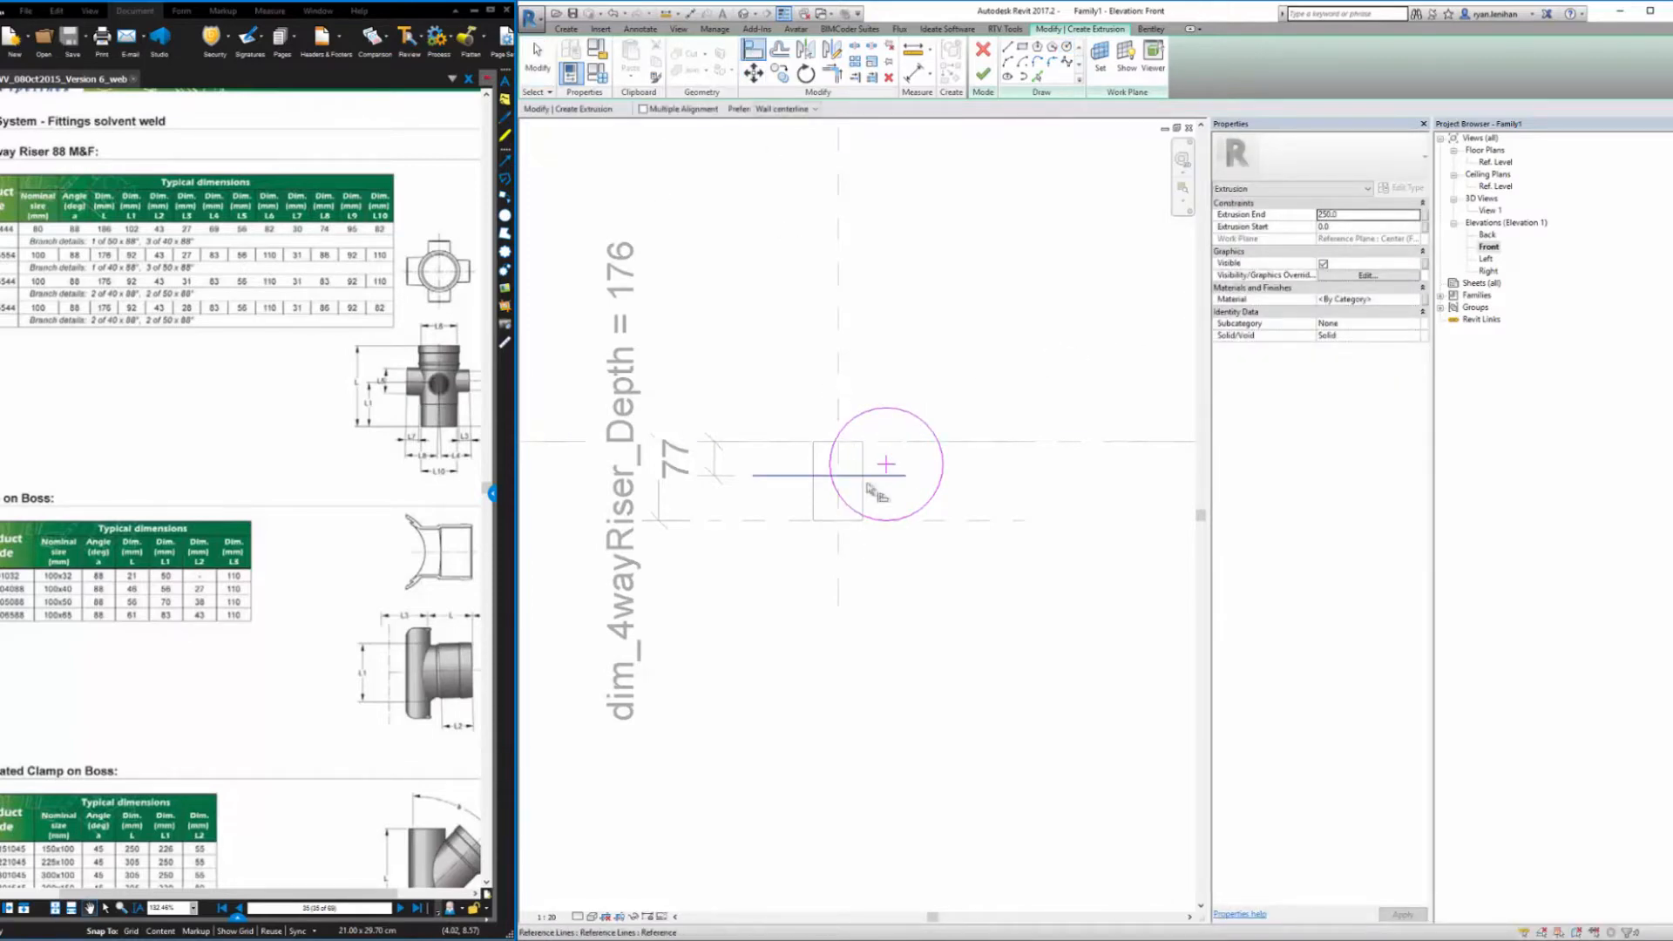
left_click(839, 477)
left_click(840, 483)
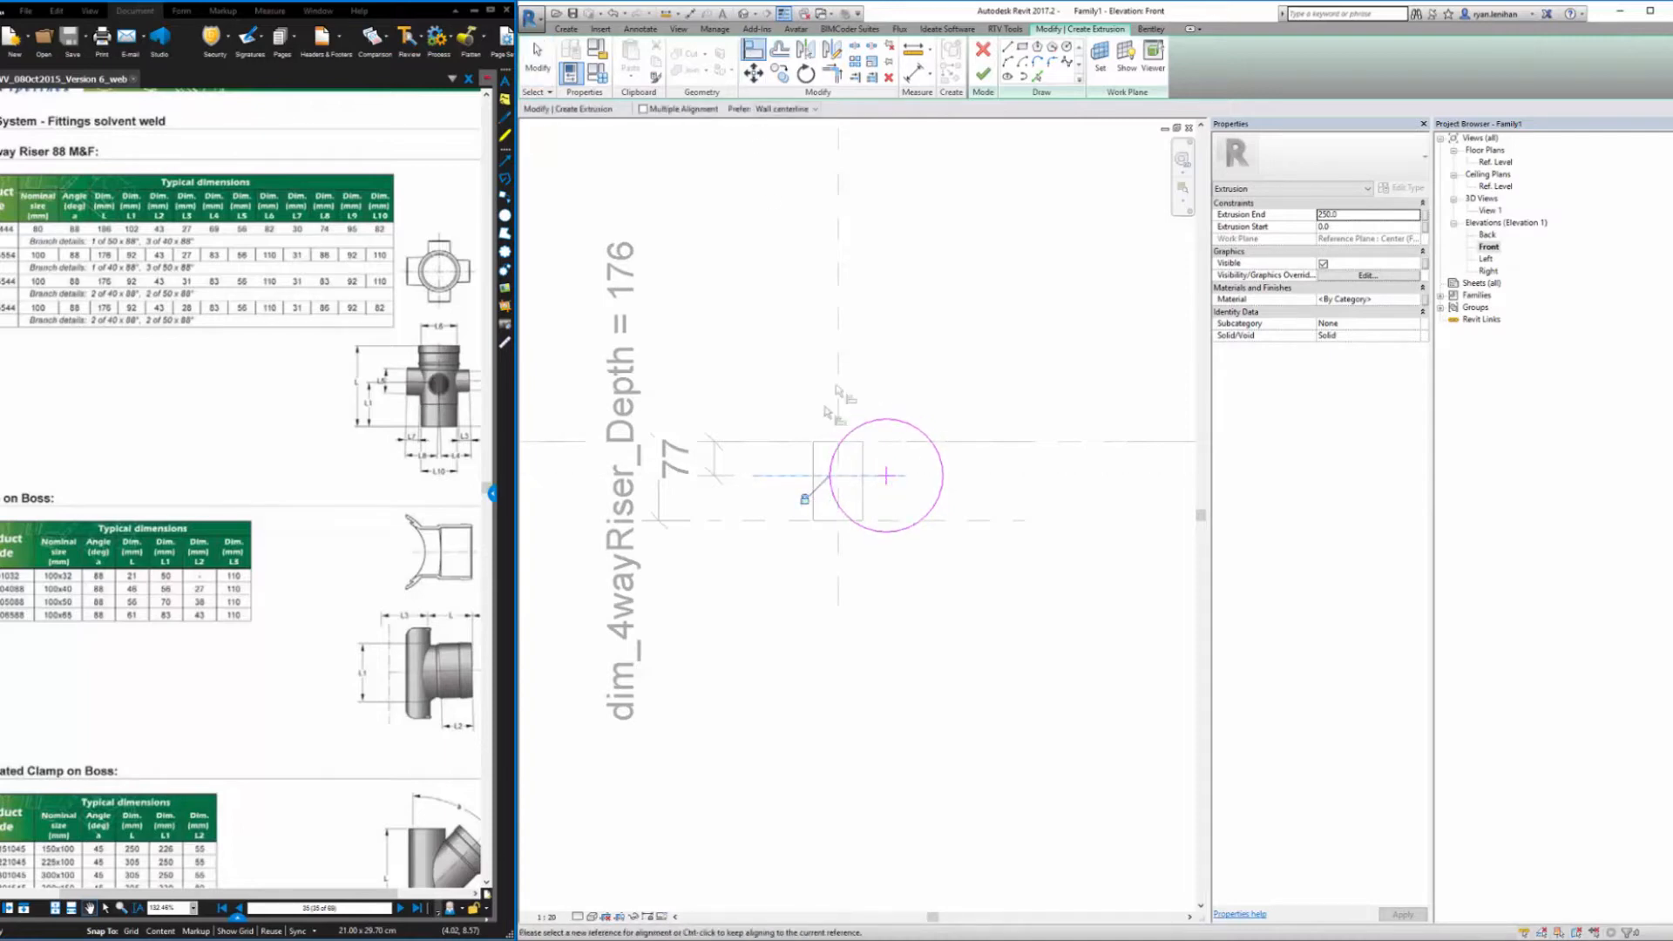
left_click(886, 478)
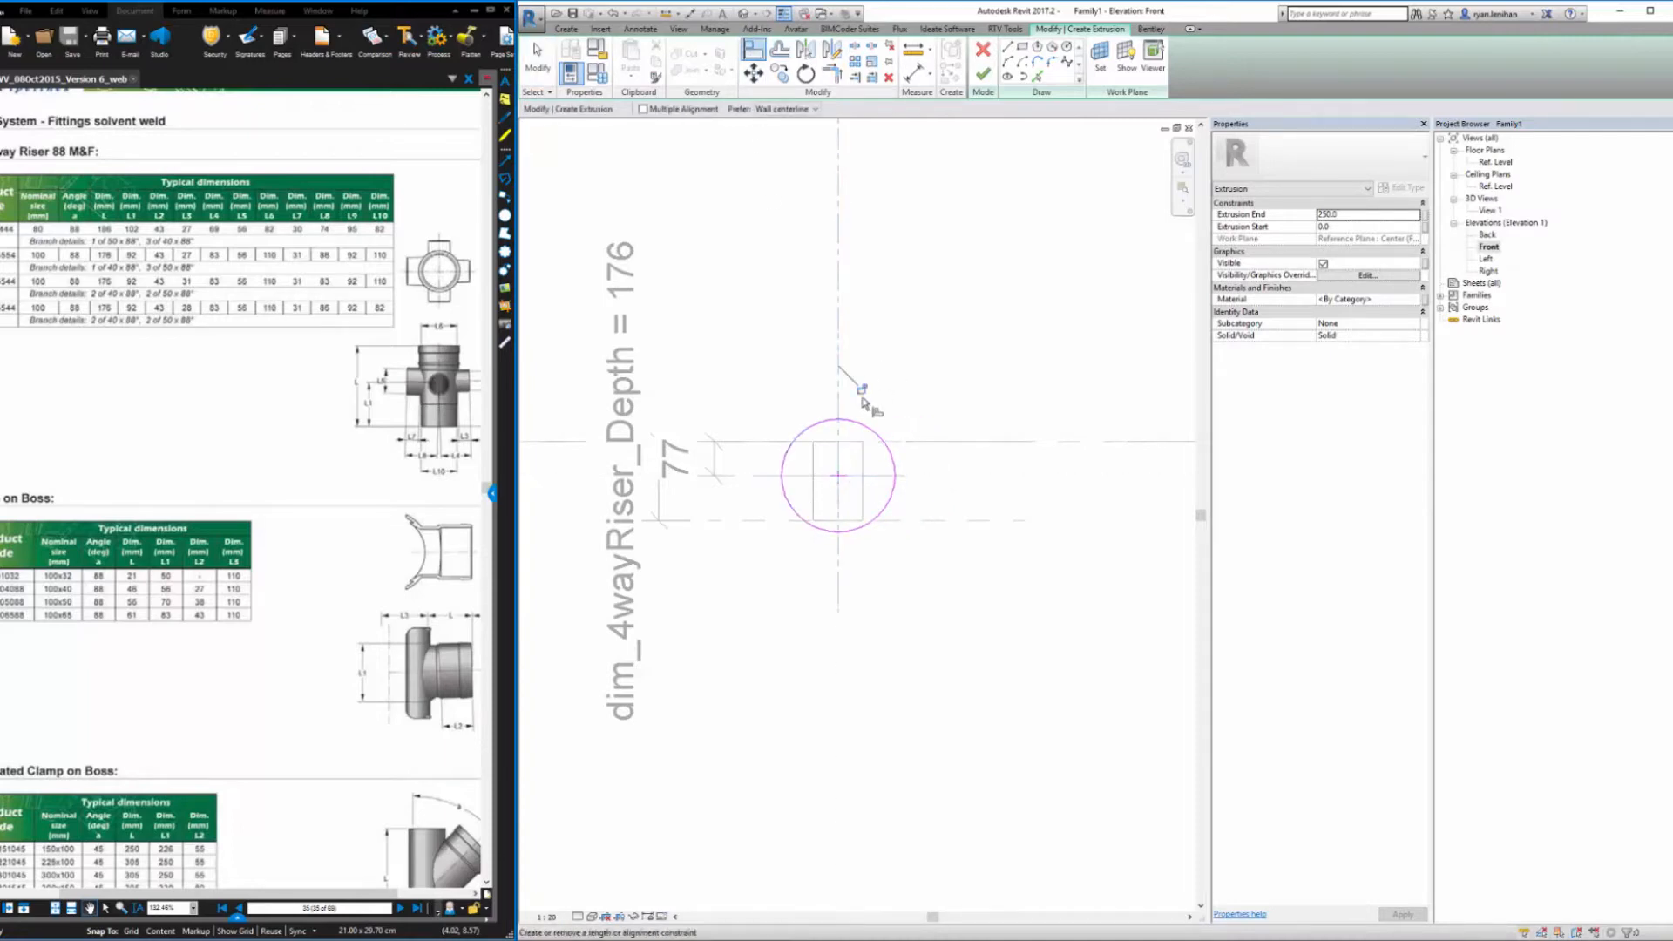
key("Escape")
key("Escape")
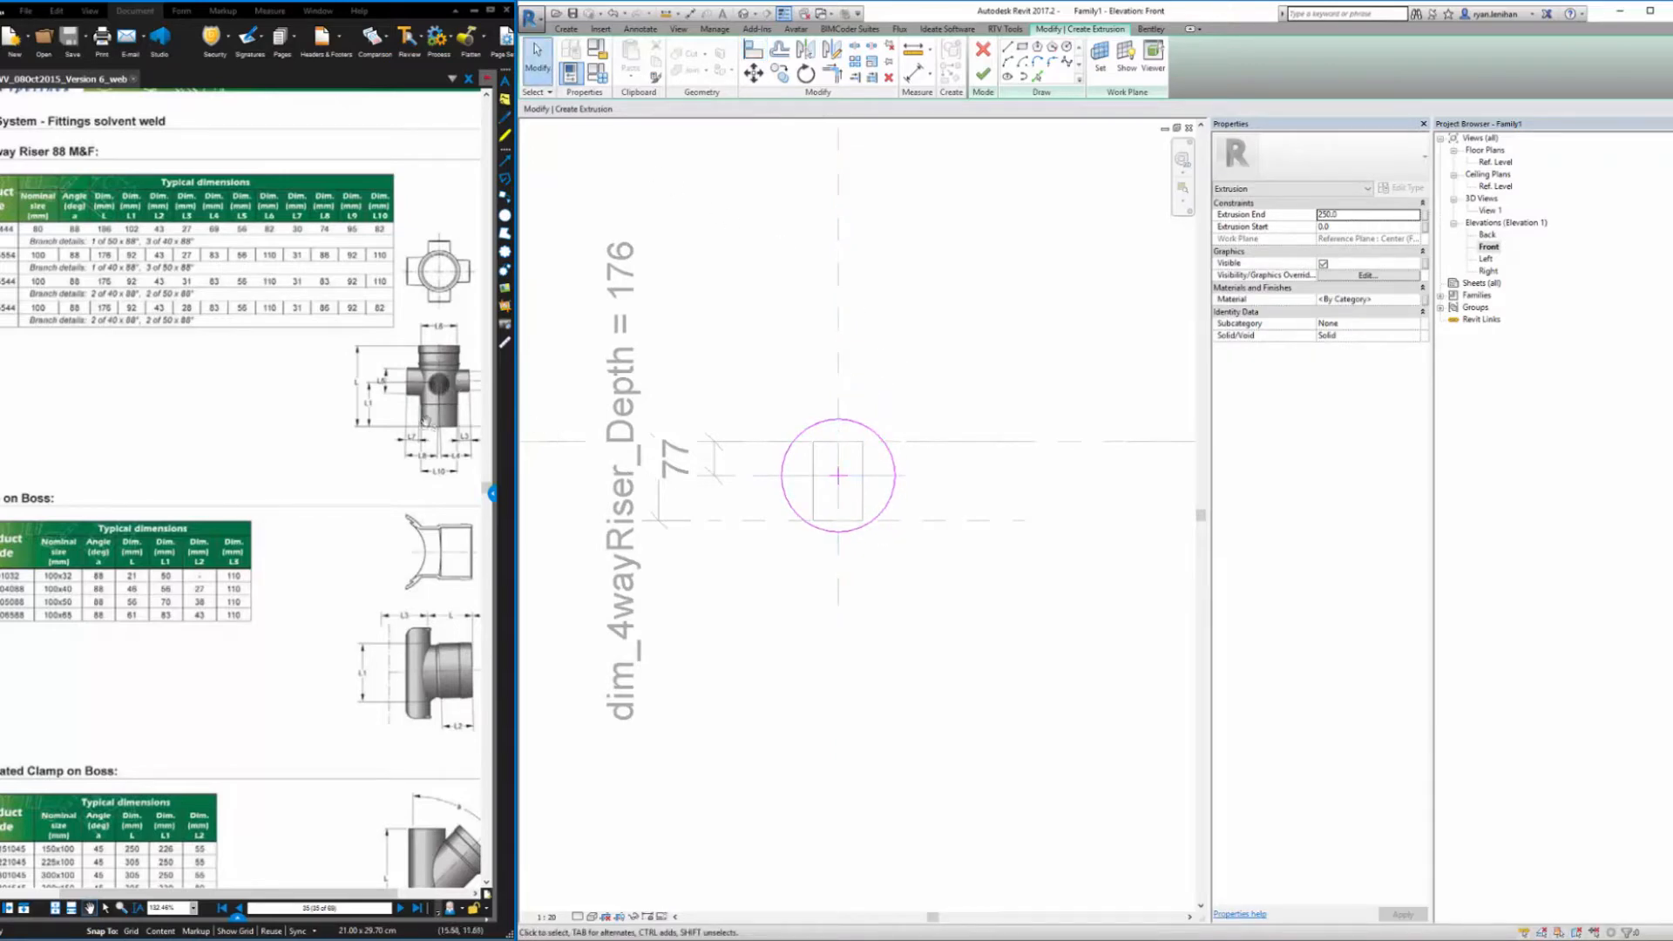
Set the inlet circle's radius to =43/2 from the data sheet and finish the extrusion
scroll(425, 426, "right", 2)
scroll(317, 415, "left", 2)
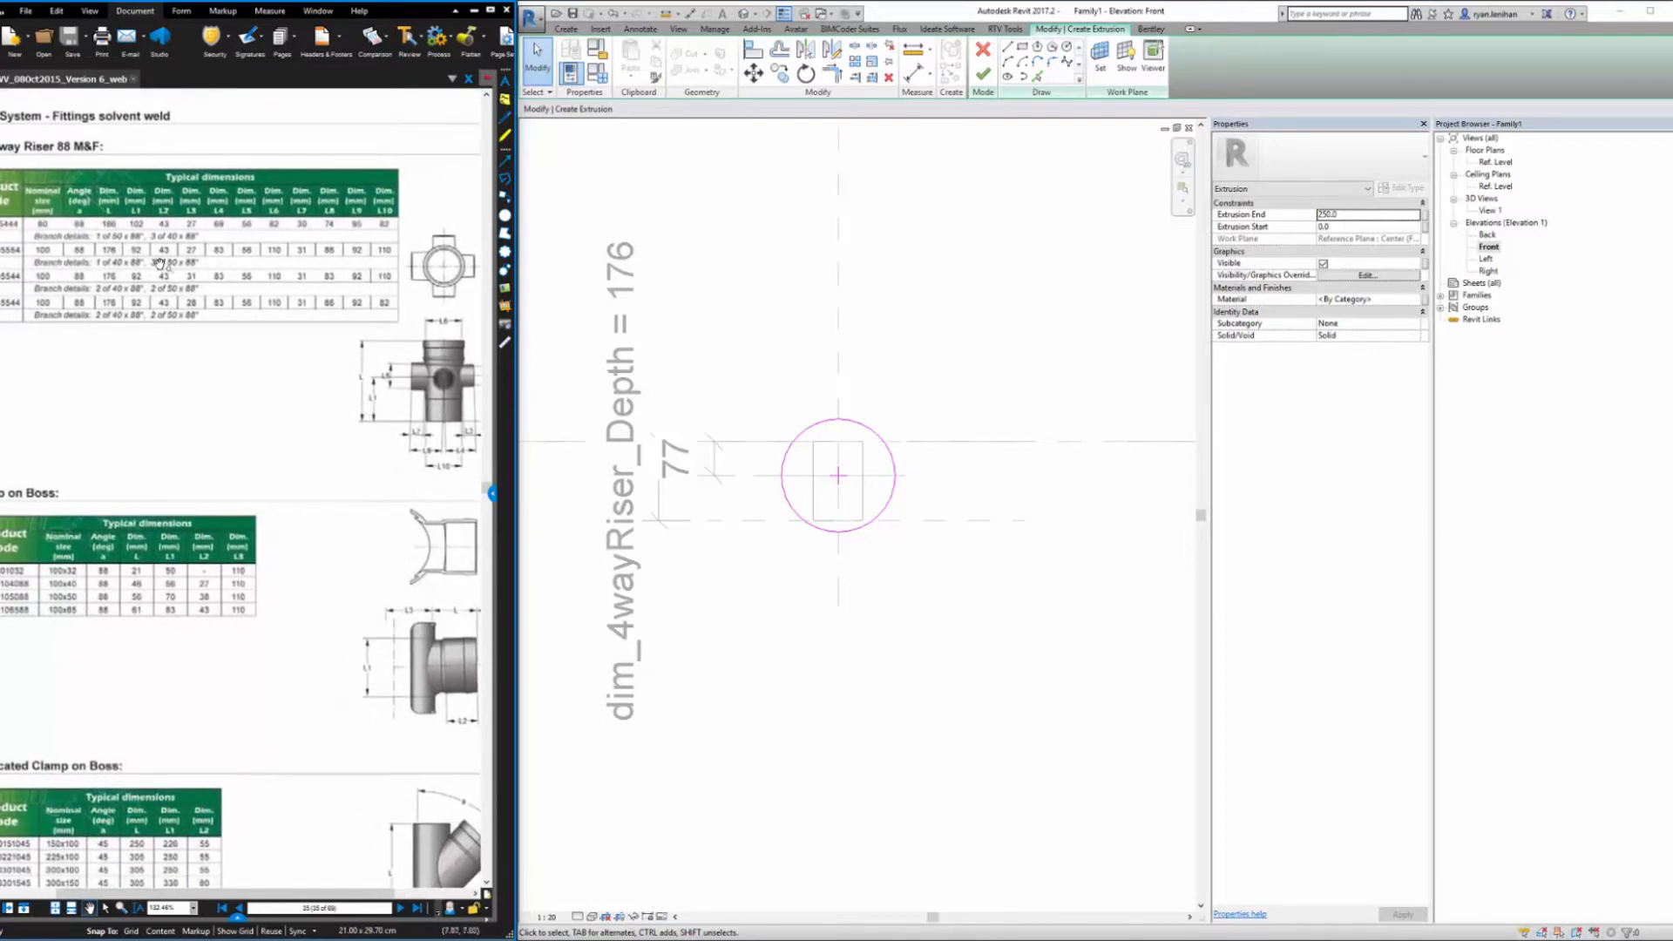
scroll(170, 264, "left", 1)
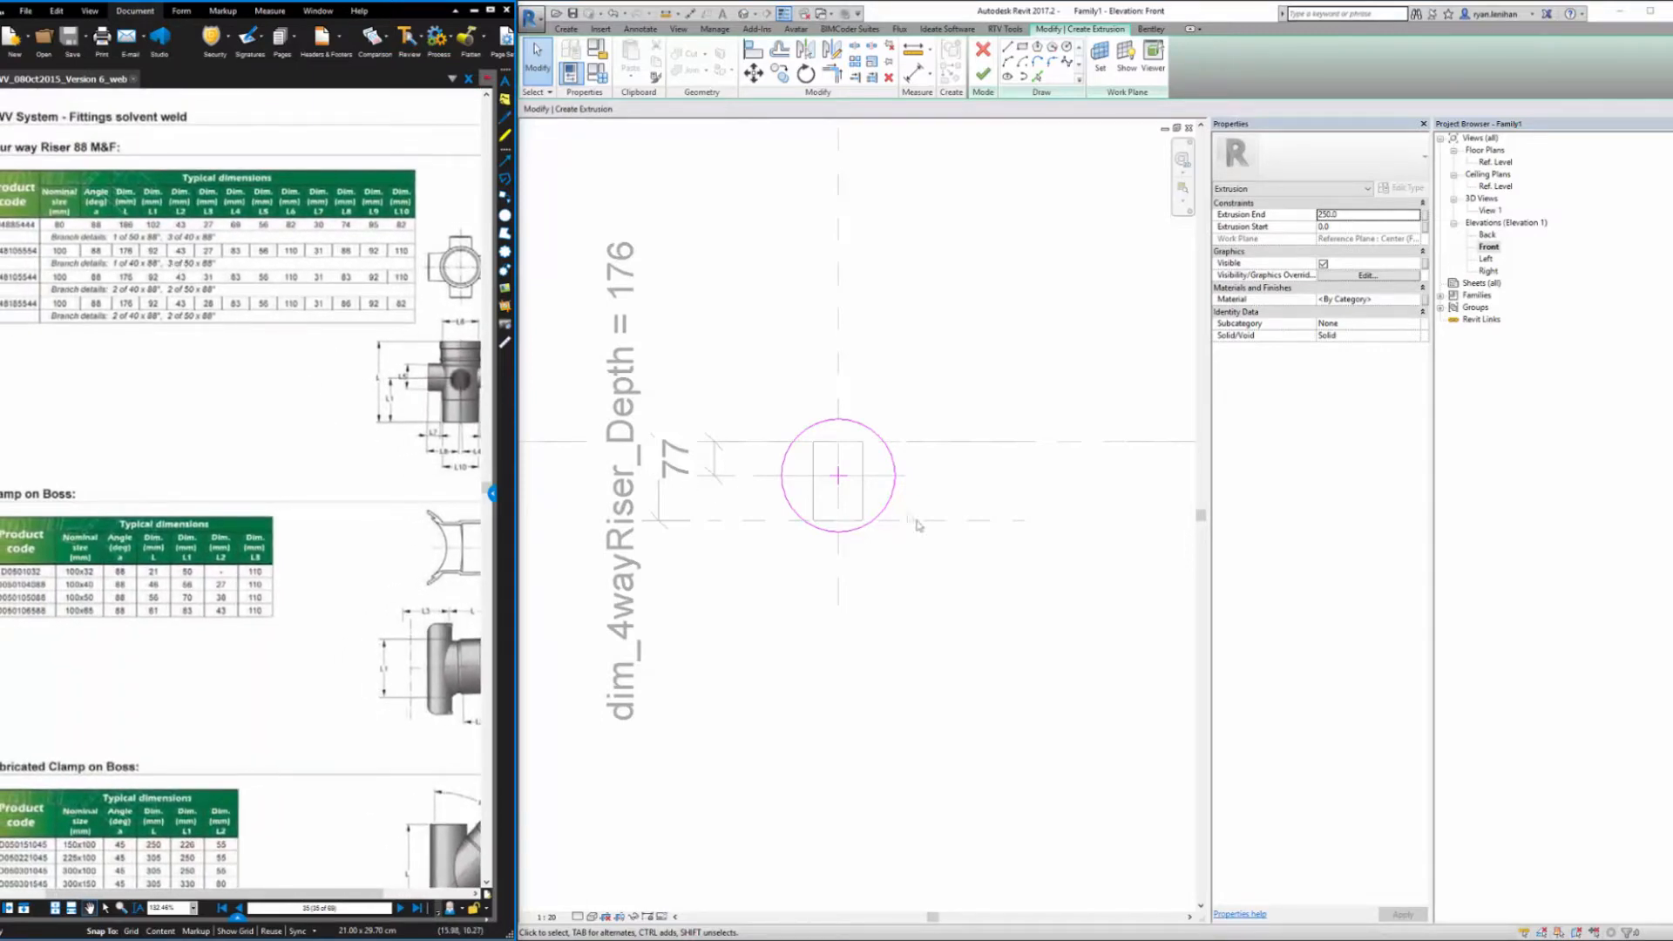
left_click(896, 462)
scroll(871, 475, "up", 3)
left_click(840, 427)
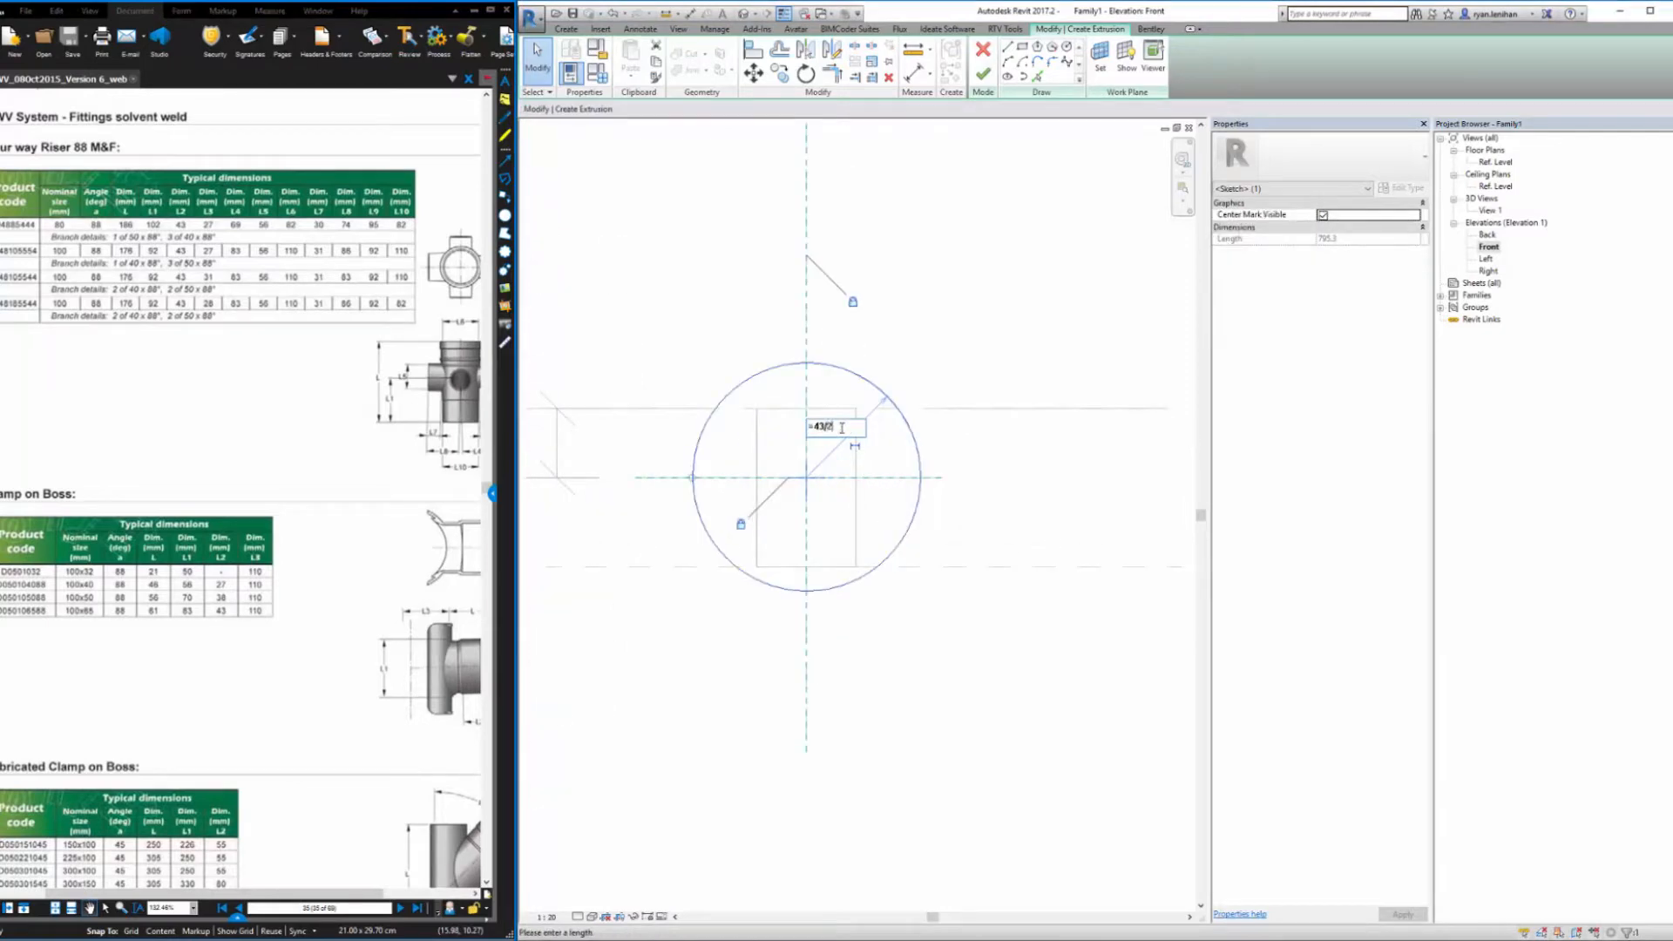
key("Return")
left_click(886, 311)
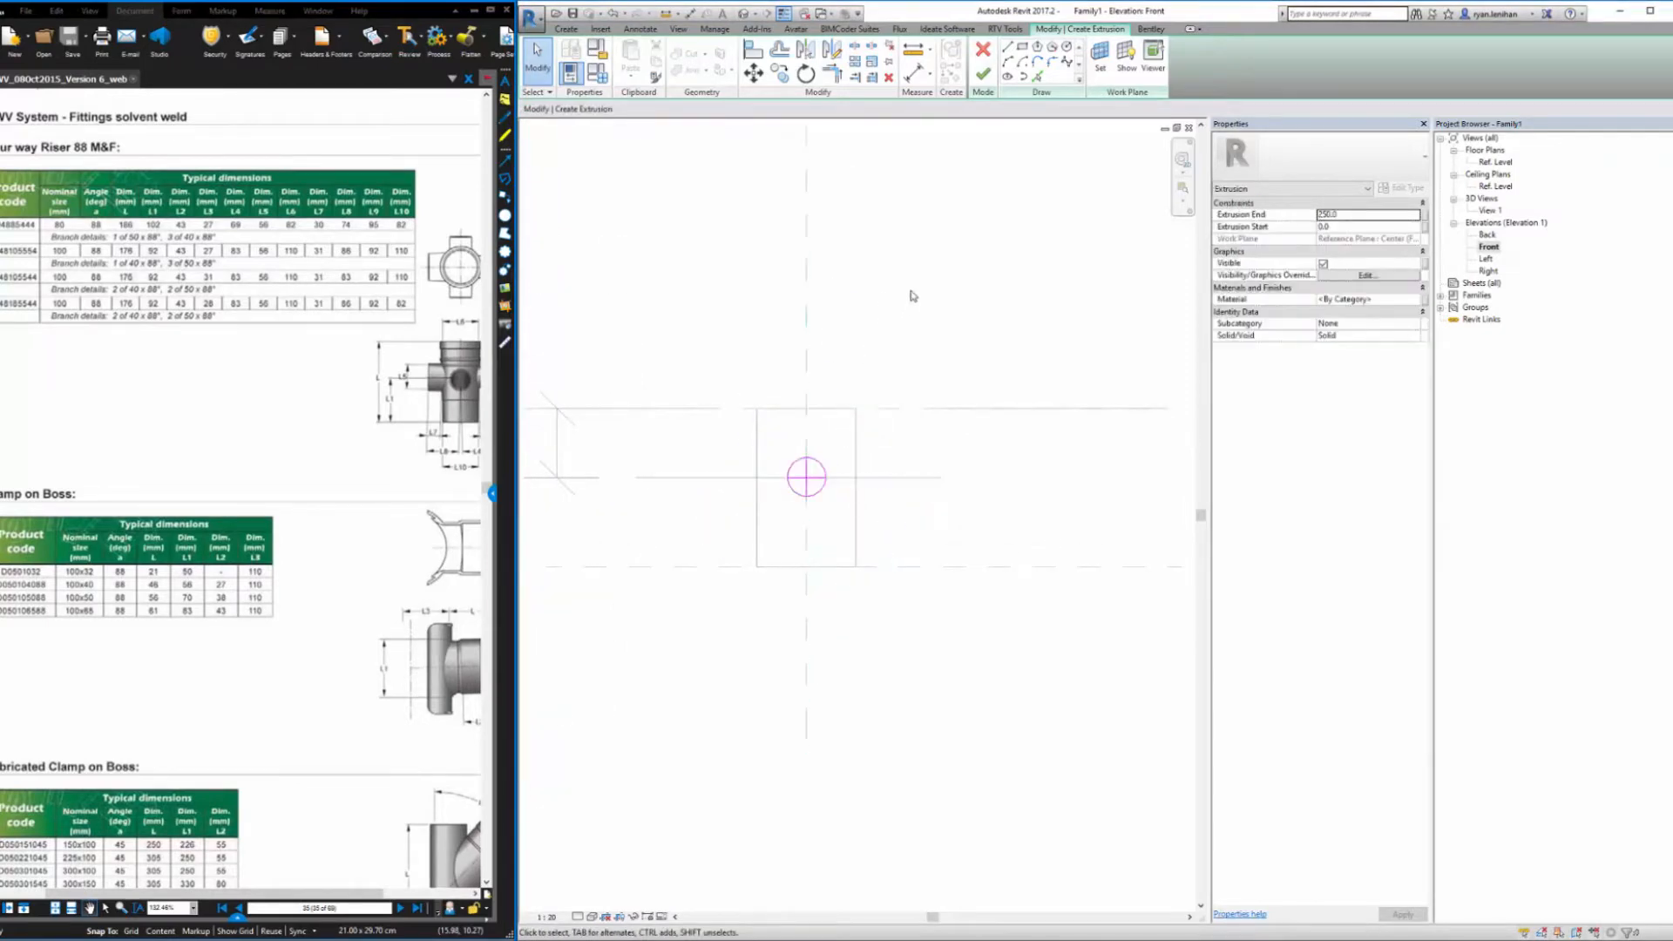
left_click(983, 74)
Delete the dimension between the inlet reference line and the Ref. Level
left_click_drag(405, 469, 333, 471)
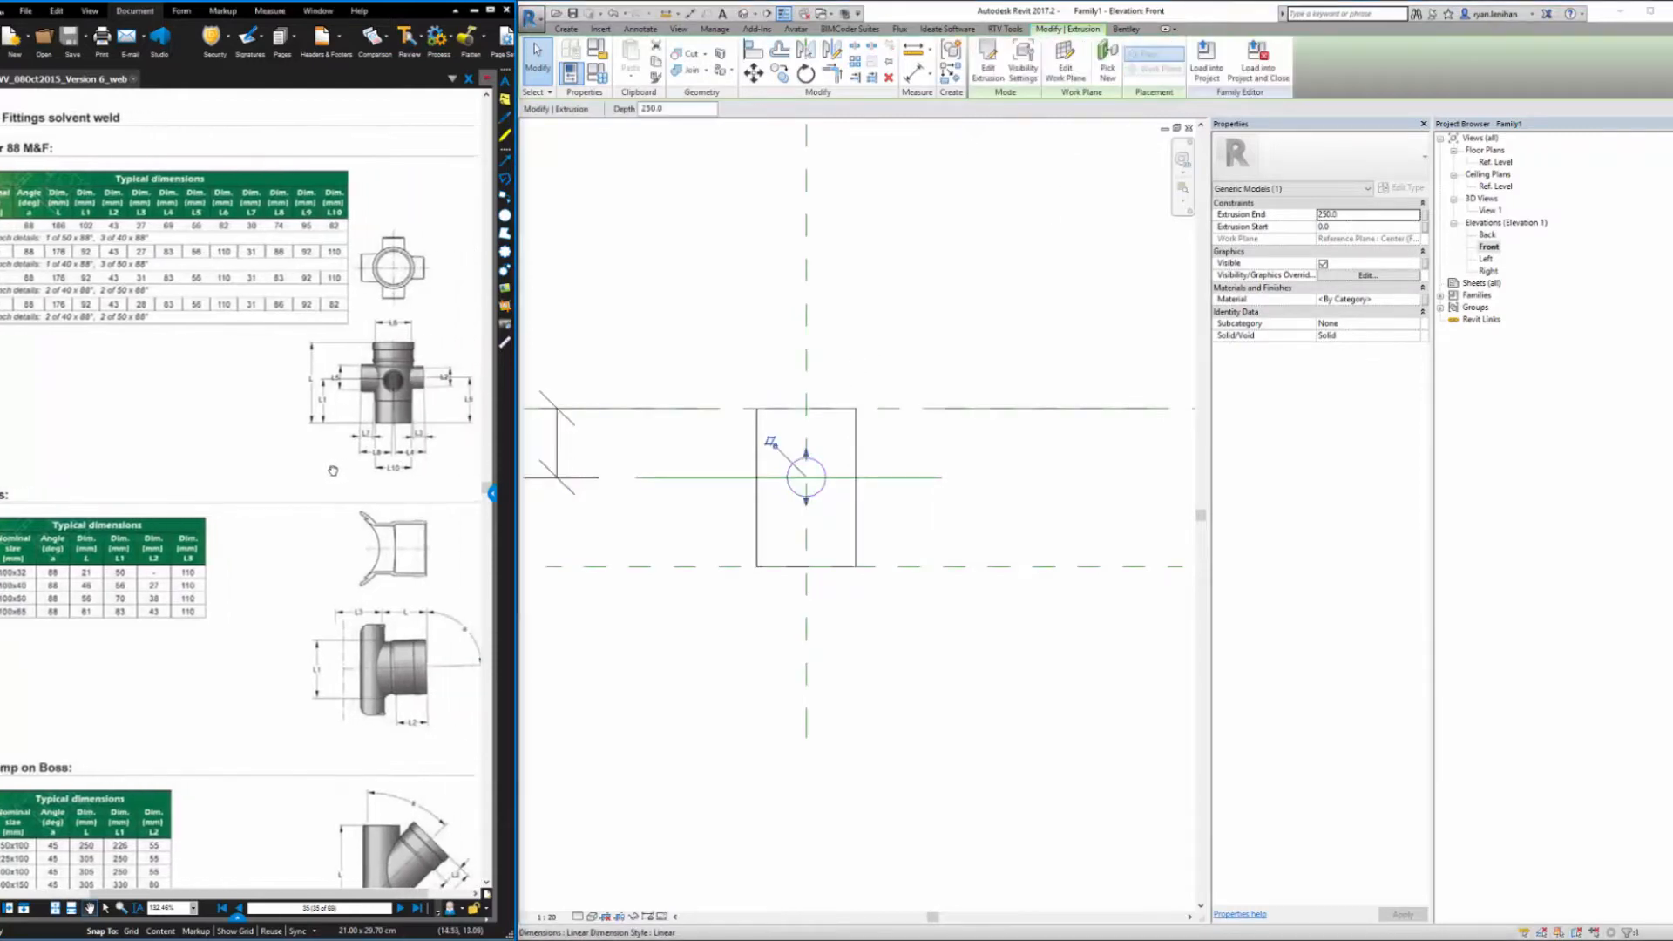
left_click_drag(178, 457, 251, 457)
middle_click_drag(755, 232, 859, 213)
scroll(747, 421, "down", 1)
left_click(709, 420)
key("Delete")
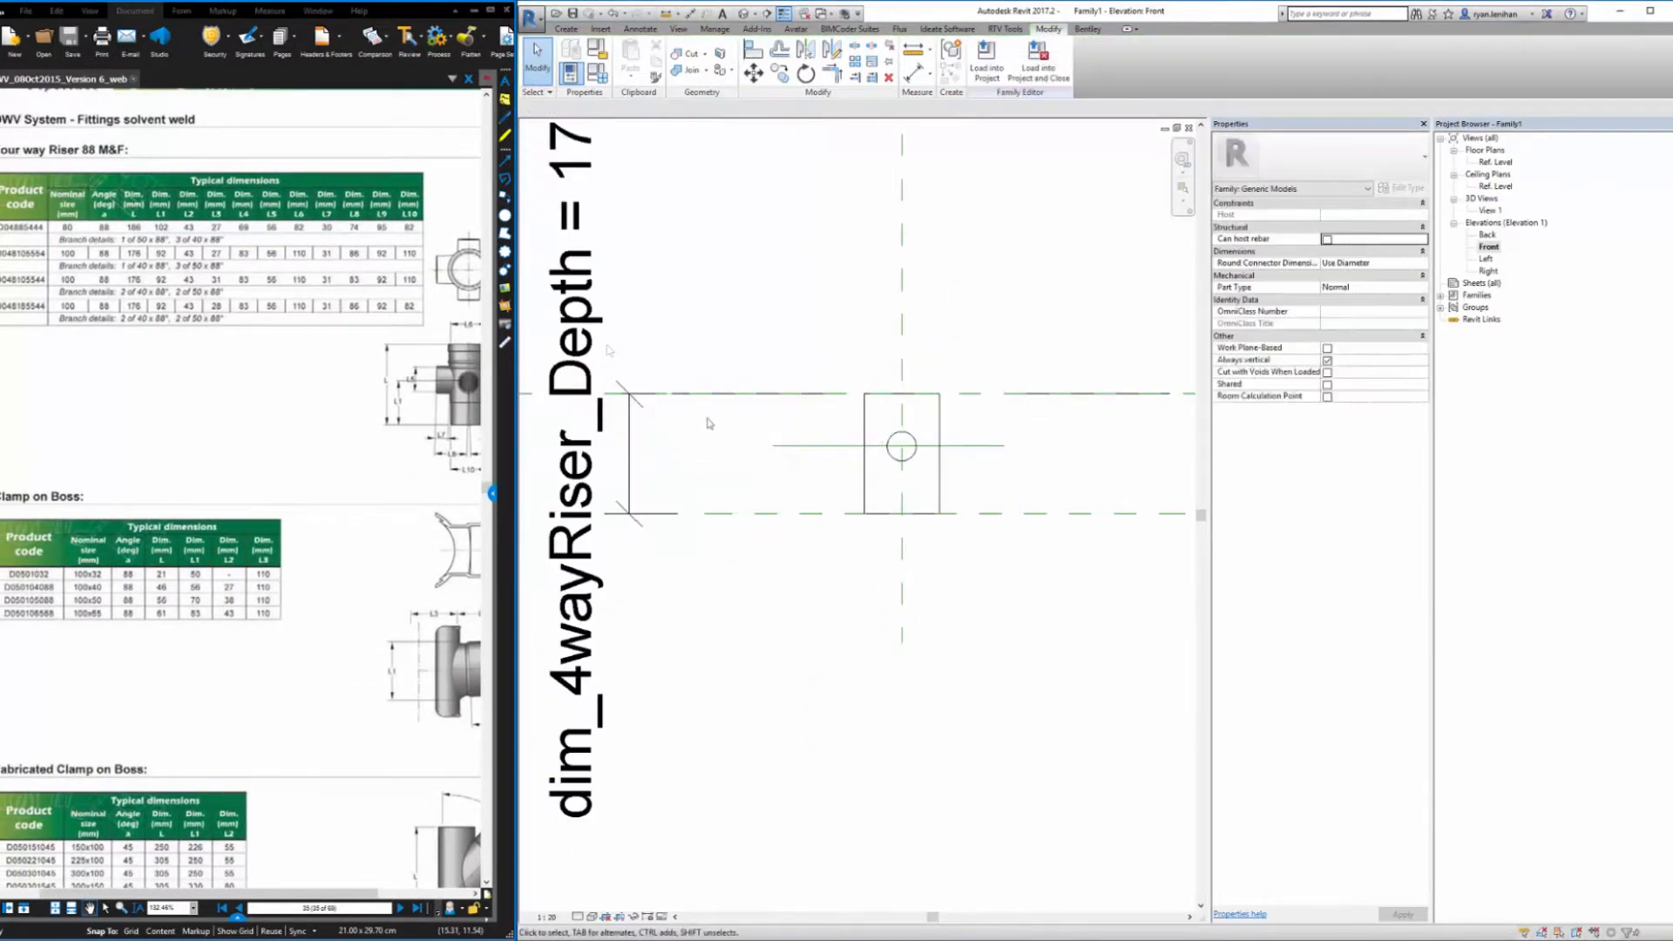
Dimension the distance from the inlet's horizontal reference line to the reference plane at the riser's base
left_click(588, 351)
left_click(692, 14)
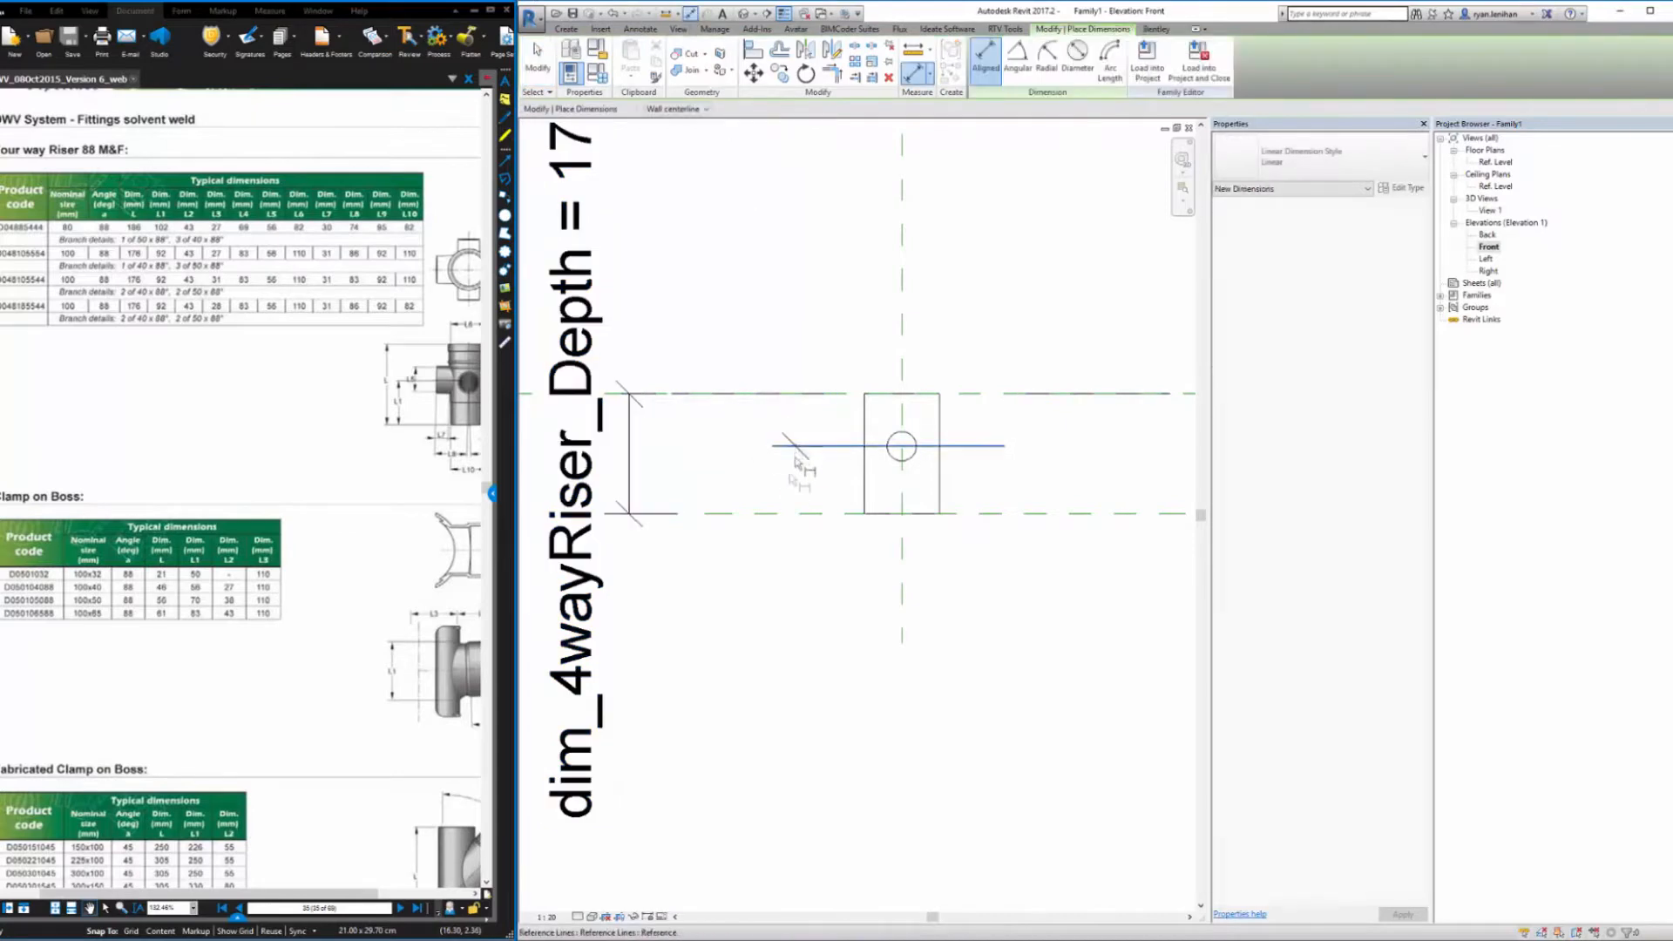
left_click(795, 446)
left_click(763, 514)
left_click(730, 615)
key("Escape")
key("Escape")
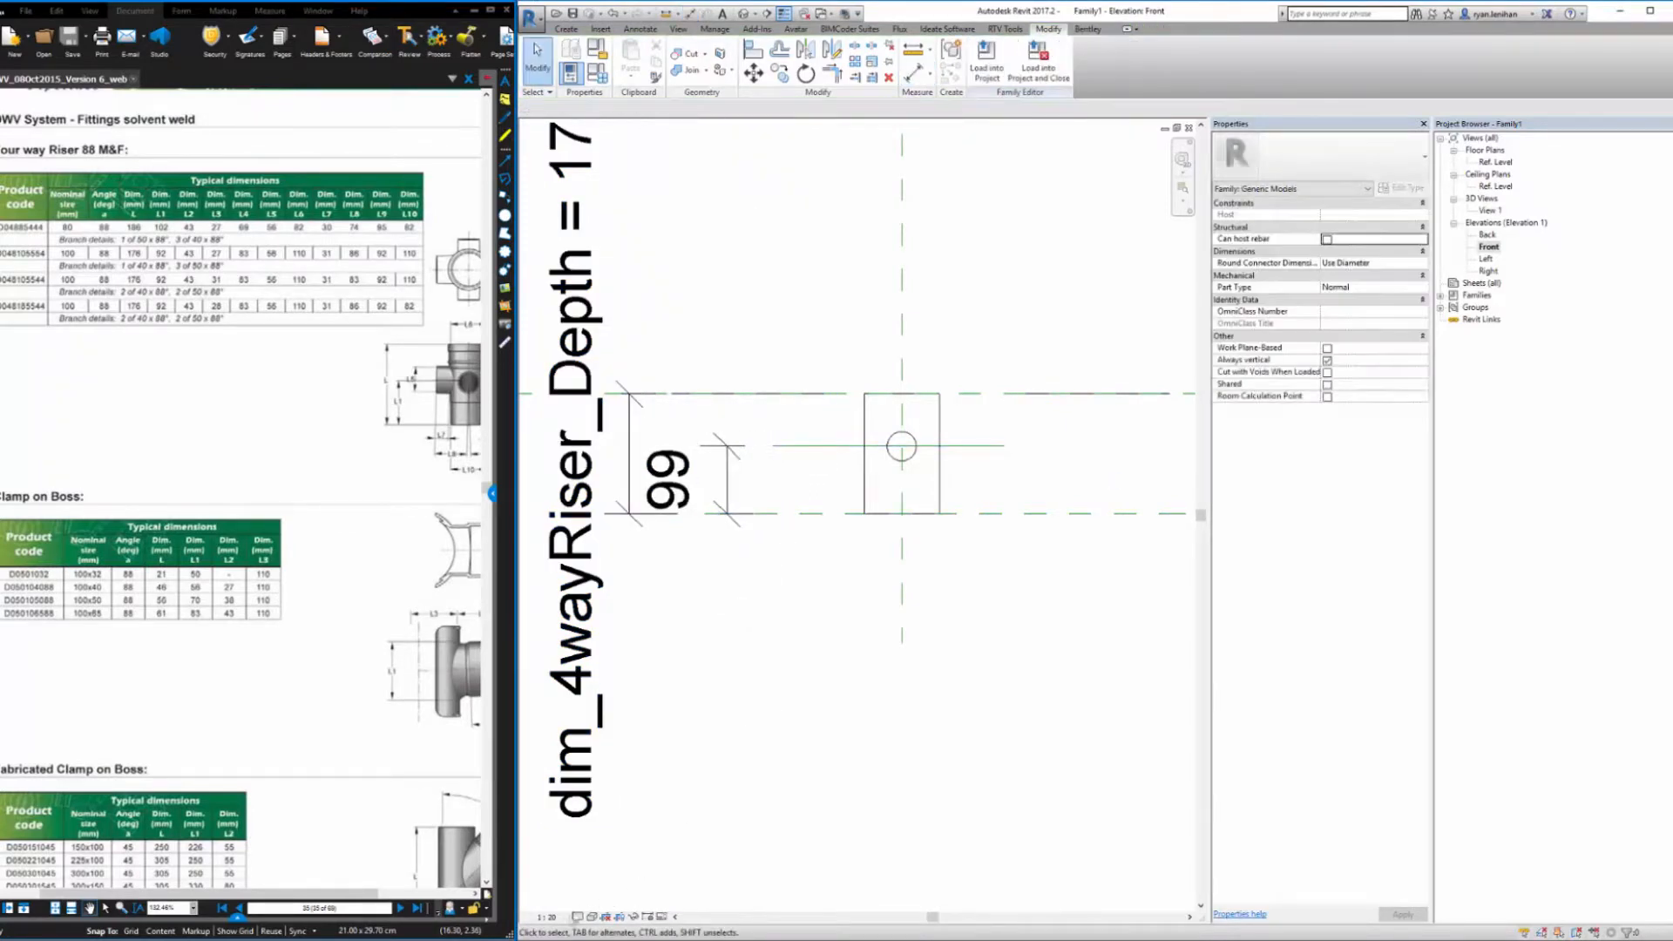
Set the Front elevation's view scale to 1:5
left_click(546, 917)
left_click(562, 739)
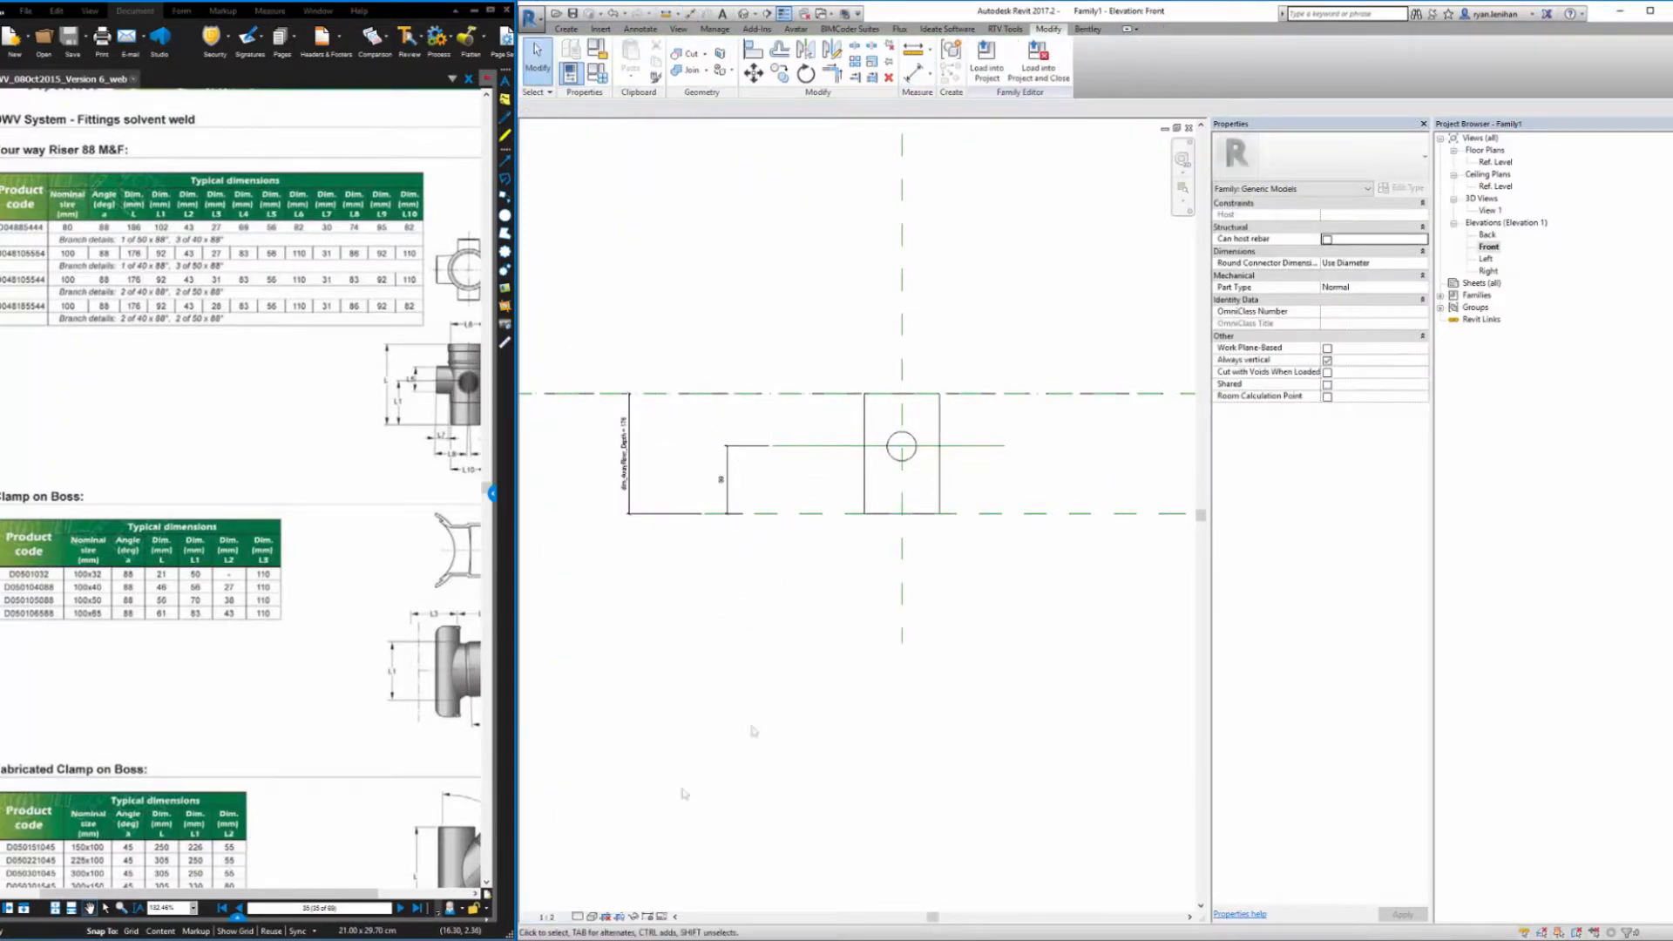
left_click(551, 920)
left_click(562, 754)
middle_click_drag(724, 661, 950, 642)
scroll(950, 642, "down", 1)
Move the riser depth dimension and the inlet height dimension farther out from the riser, keeping them neatly spaced
left_click(871, 516)
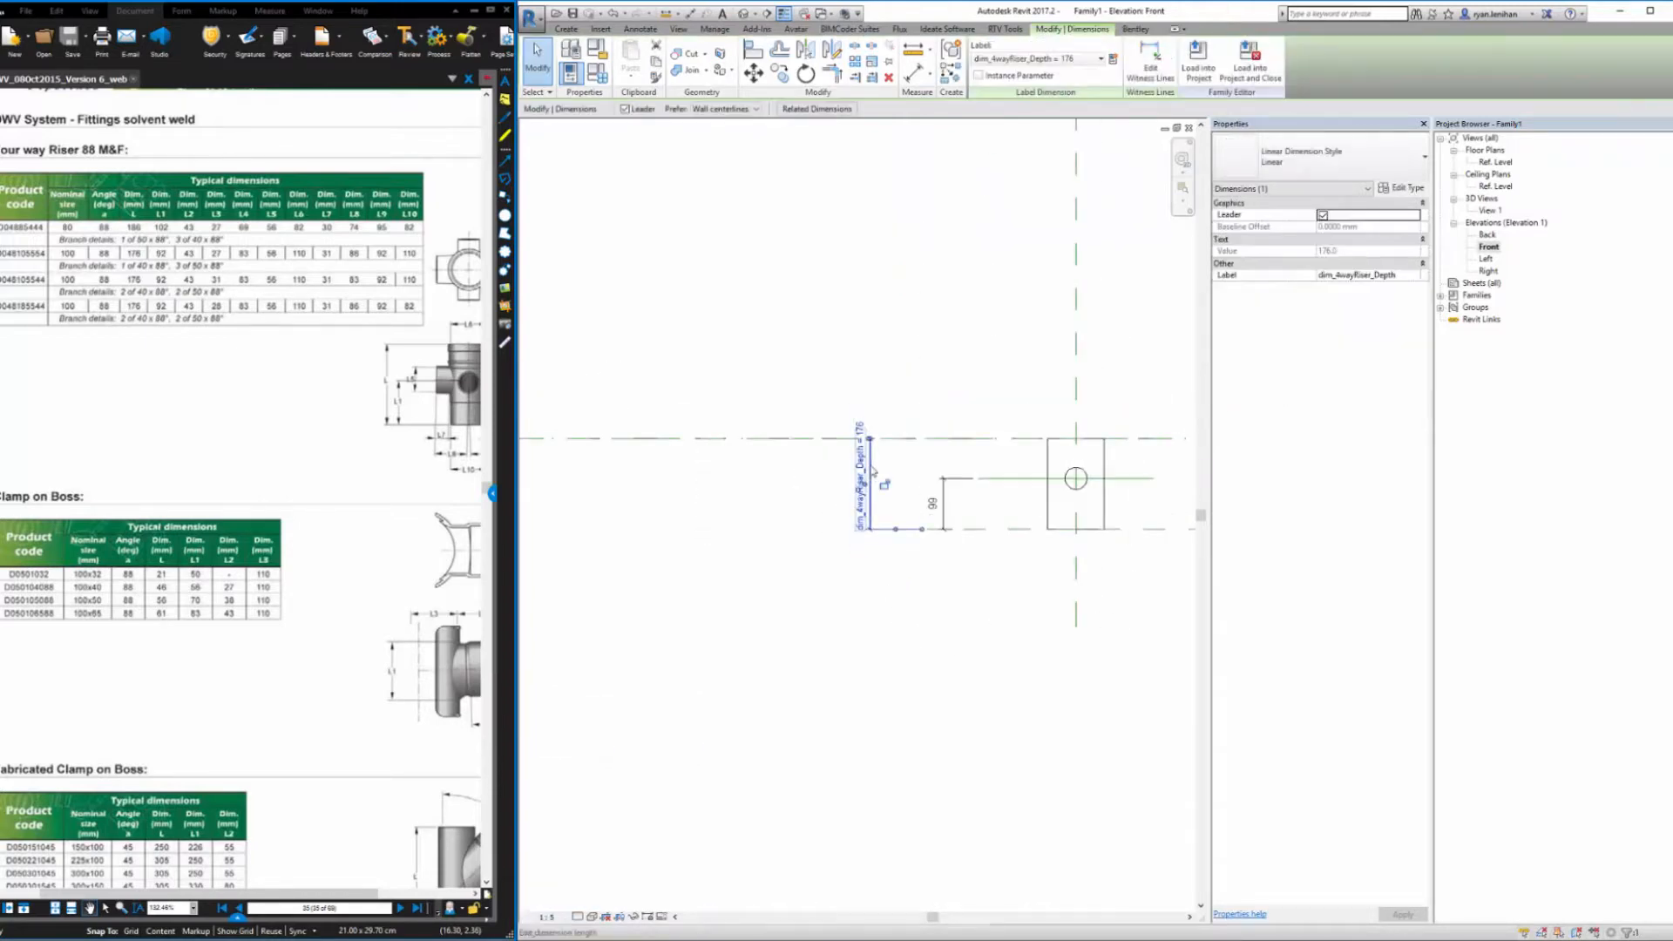
left_click_drag(871, 516, 634, 516)
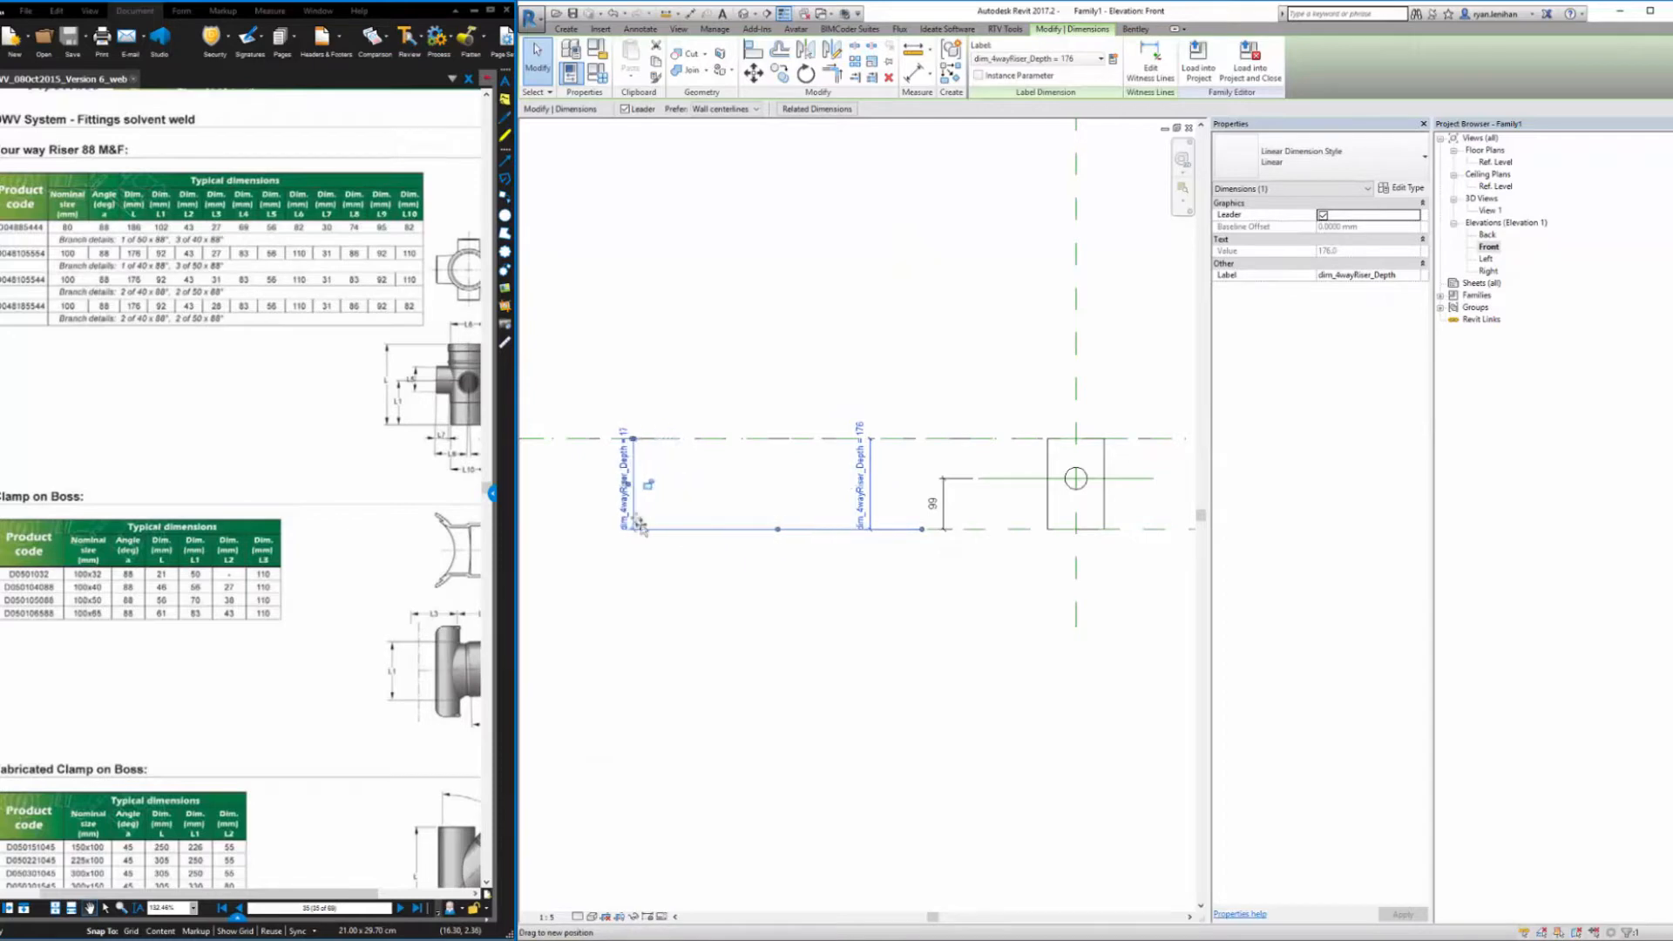
key("Escape")
left_click(944, 516)
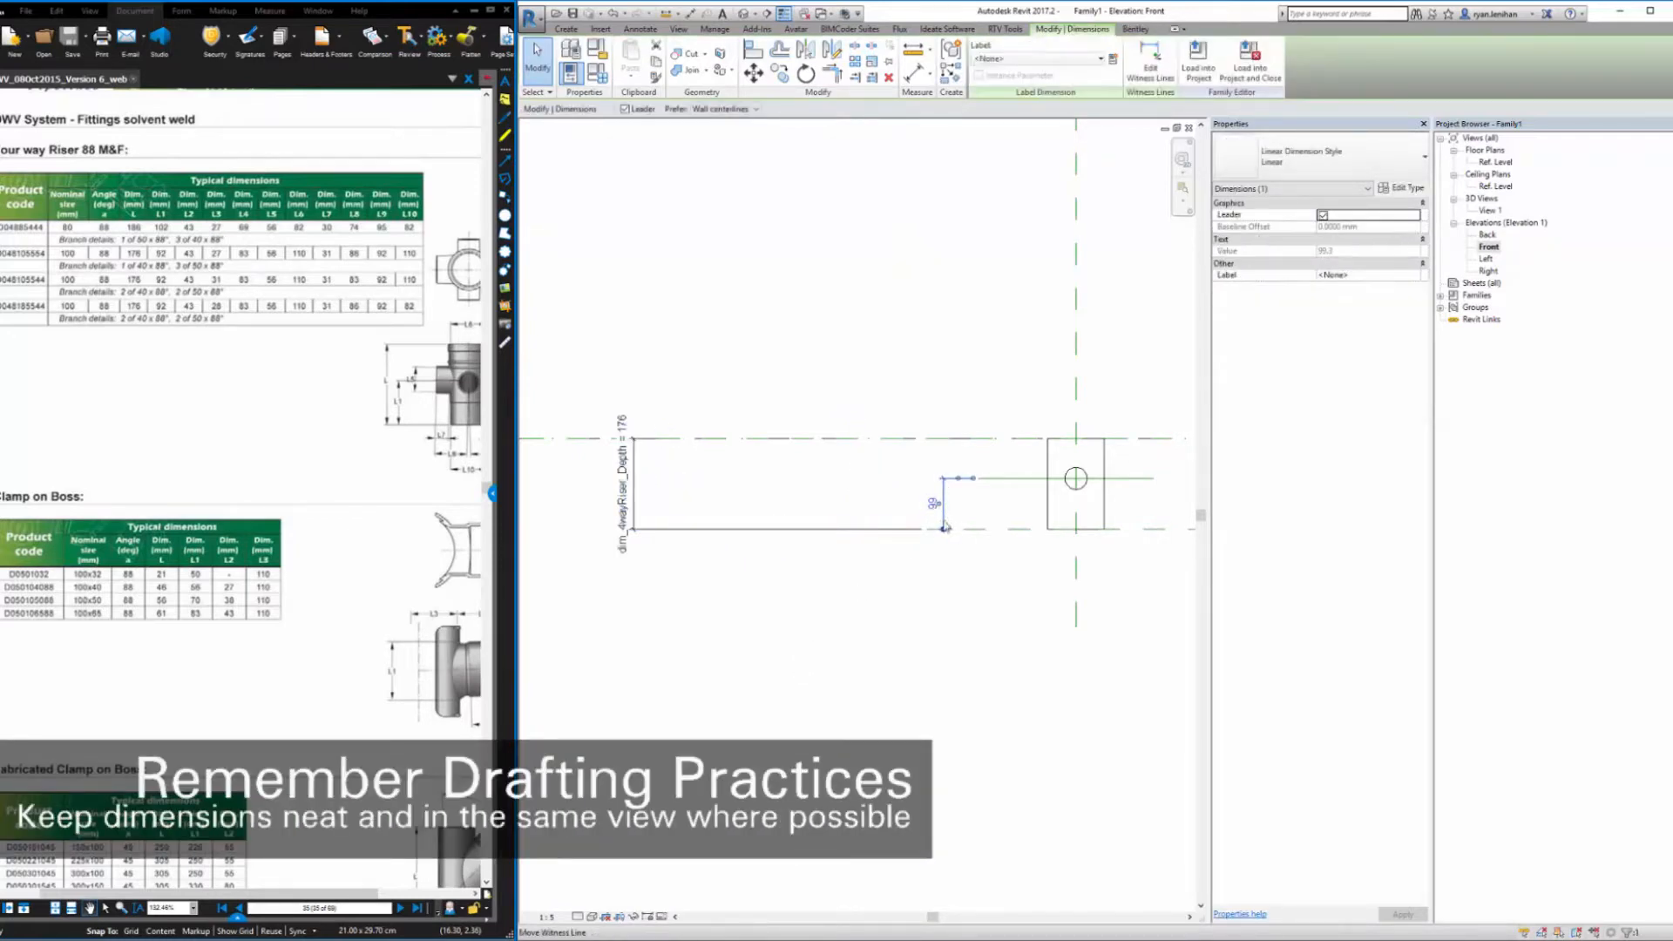
left_click_drag(950, 518, 736, 527)
left_click(777, 668)
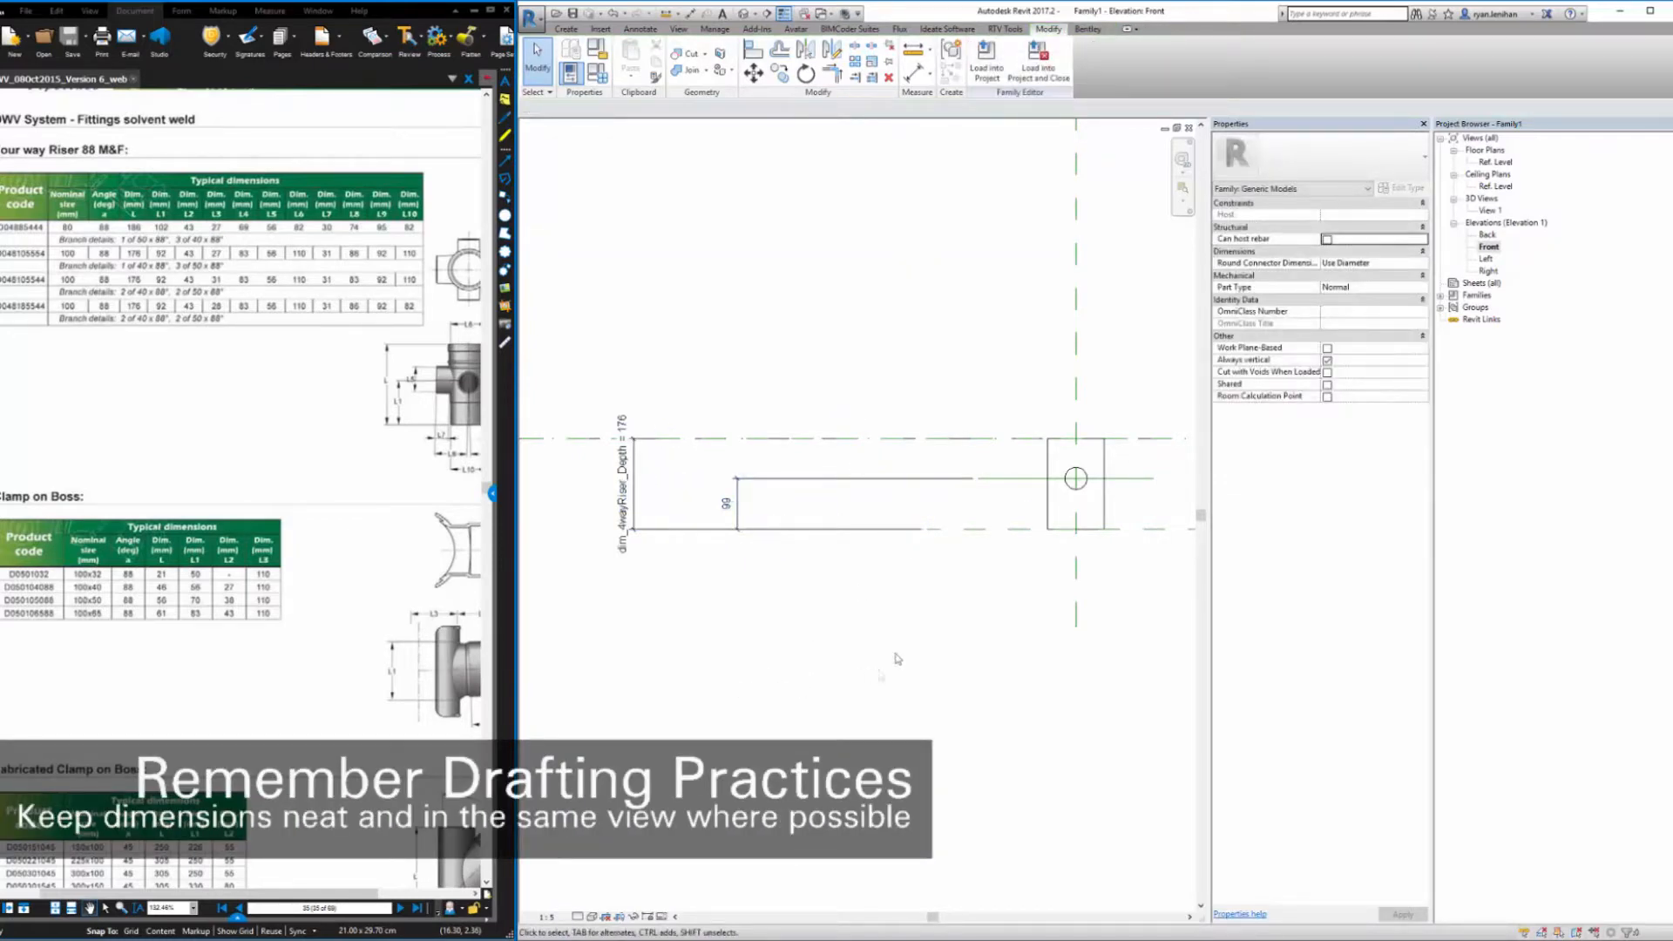
Move the inlet's horizontal reference line 7 mm down, towards the riser's base
middle_click_drag(900, 639, 741, 646)
middle_click_drag(643, 571, 734, 561)
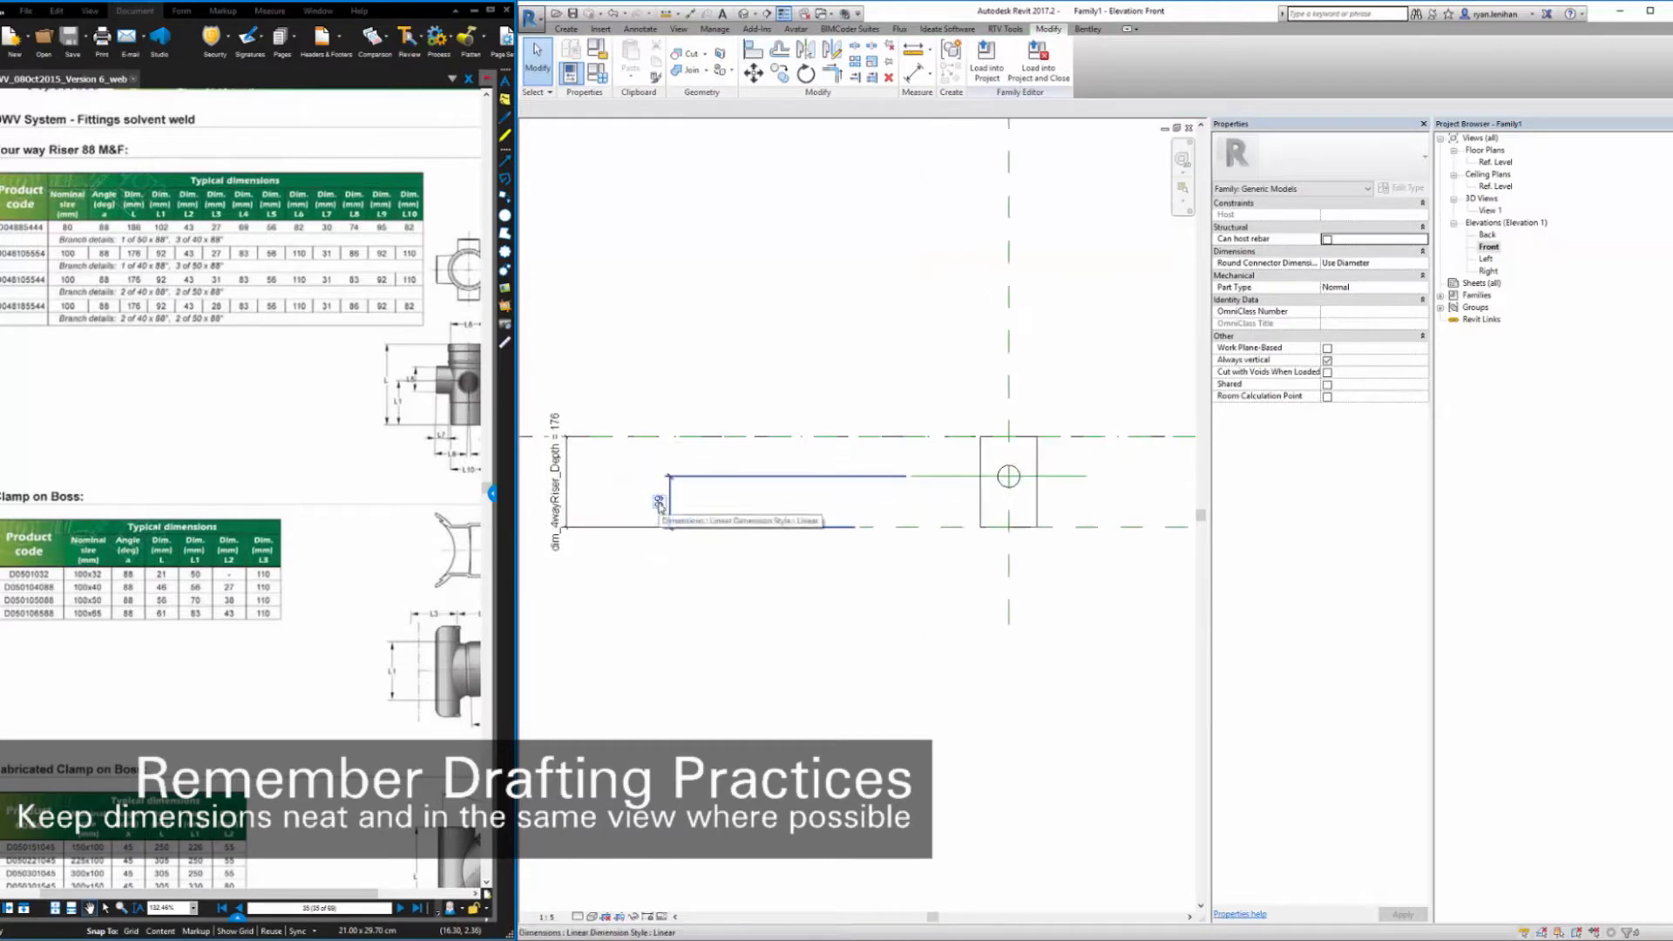
left_click_drag(427, 436, 461, 443)
left_click(724, 616)
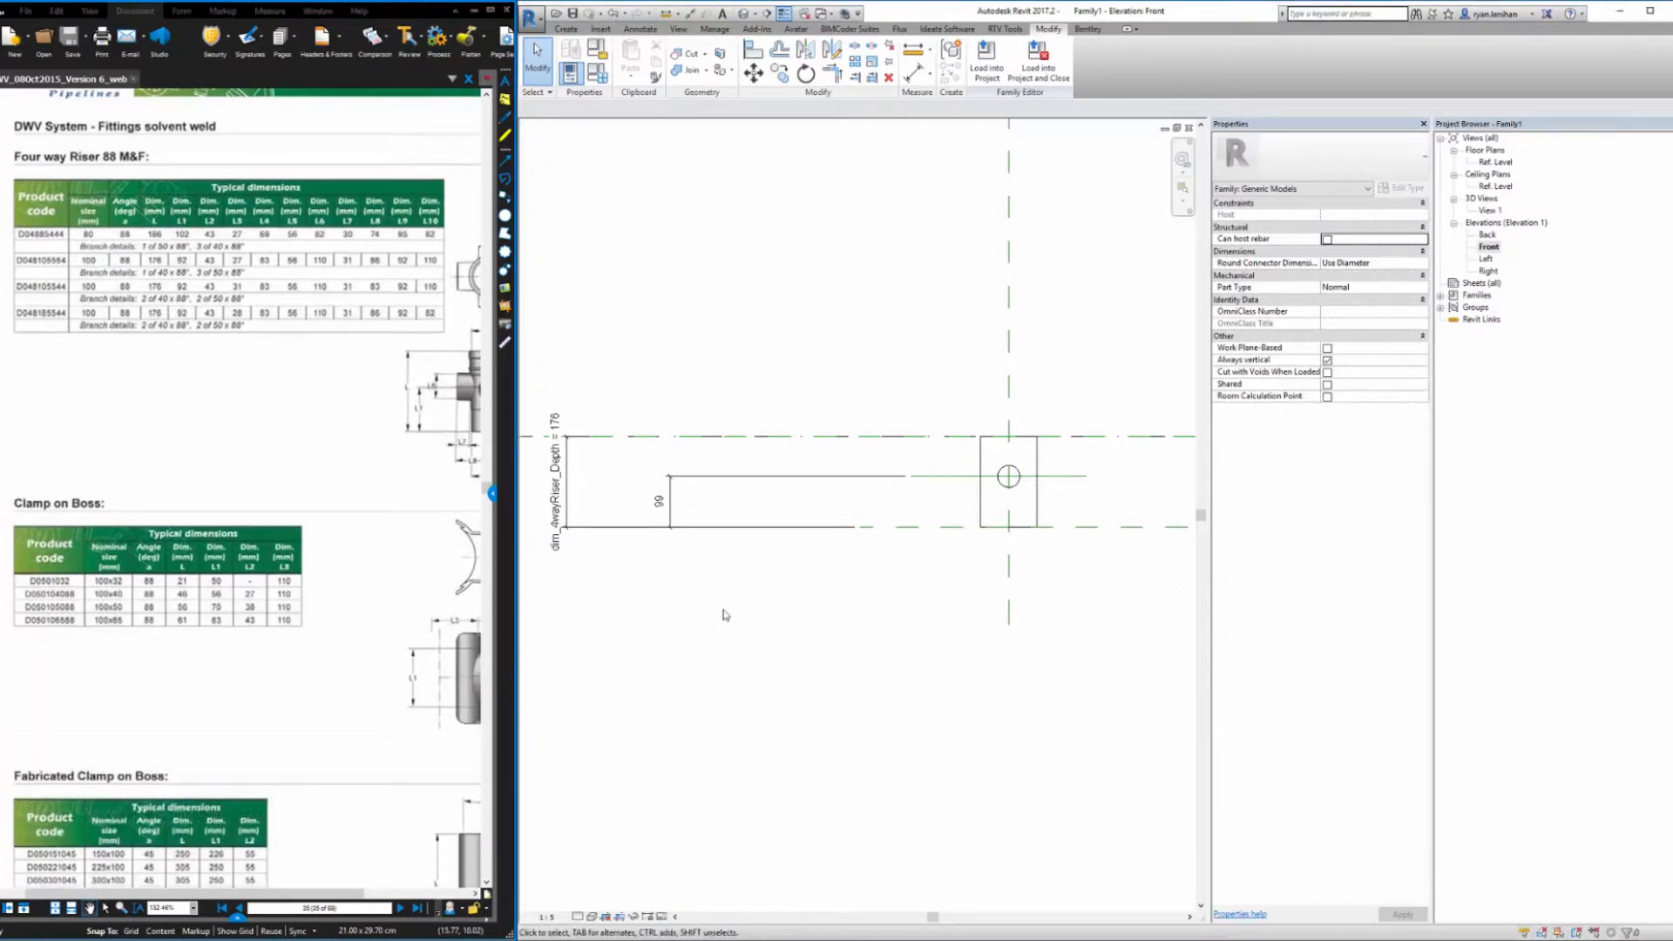
left_click(956, 477)
left_click(686, 479)
left_click(917, 631)
left_click(1062, 477)
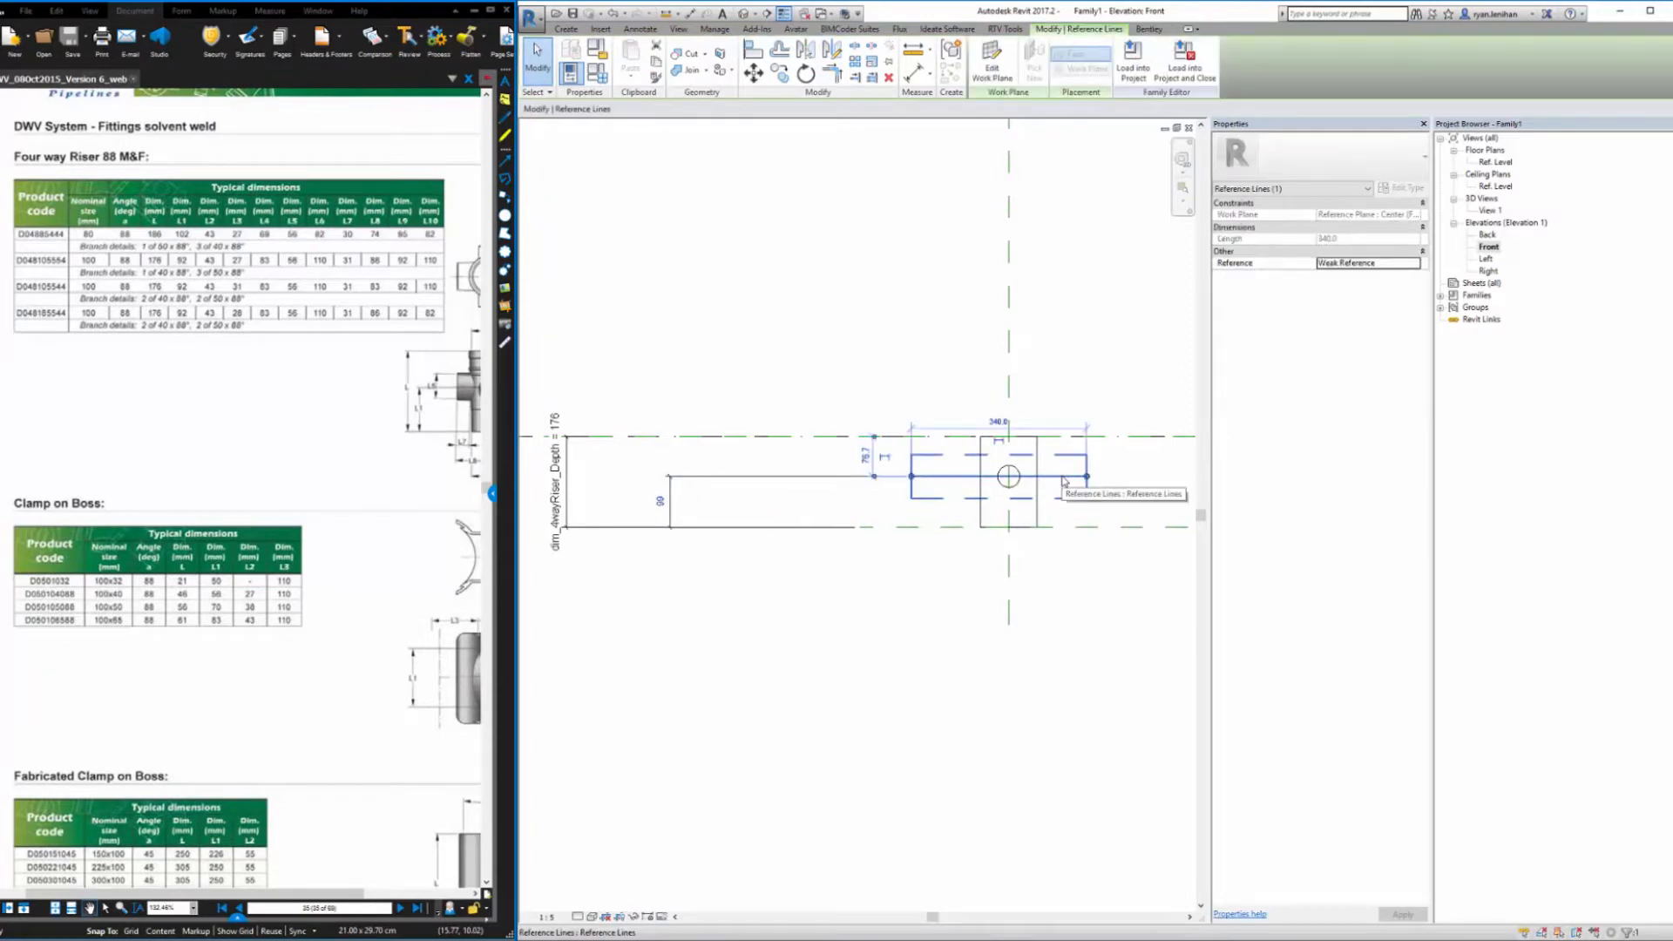
key("m")
key("v")
left_click(882, 569)
type("7")
key("Return")
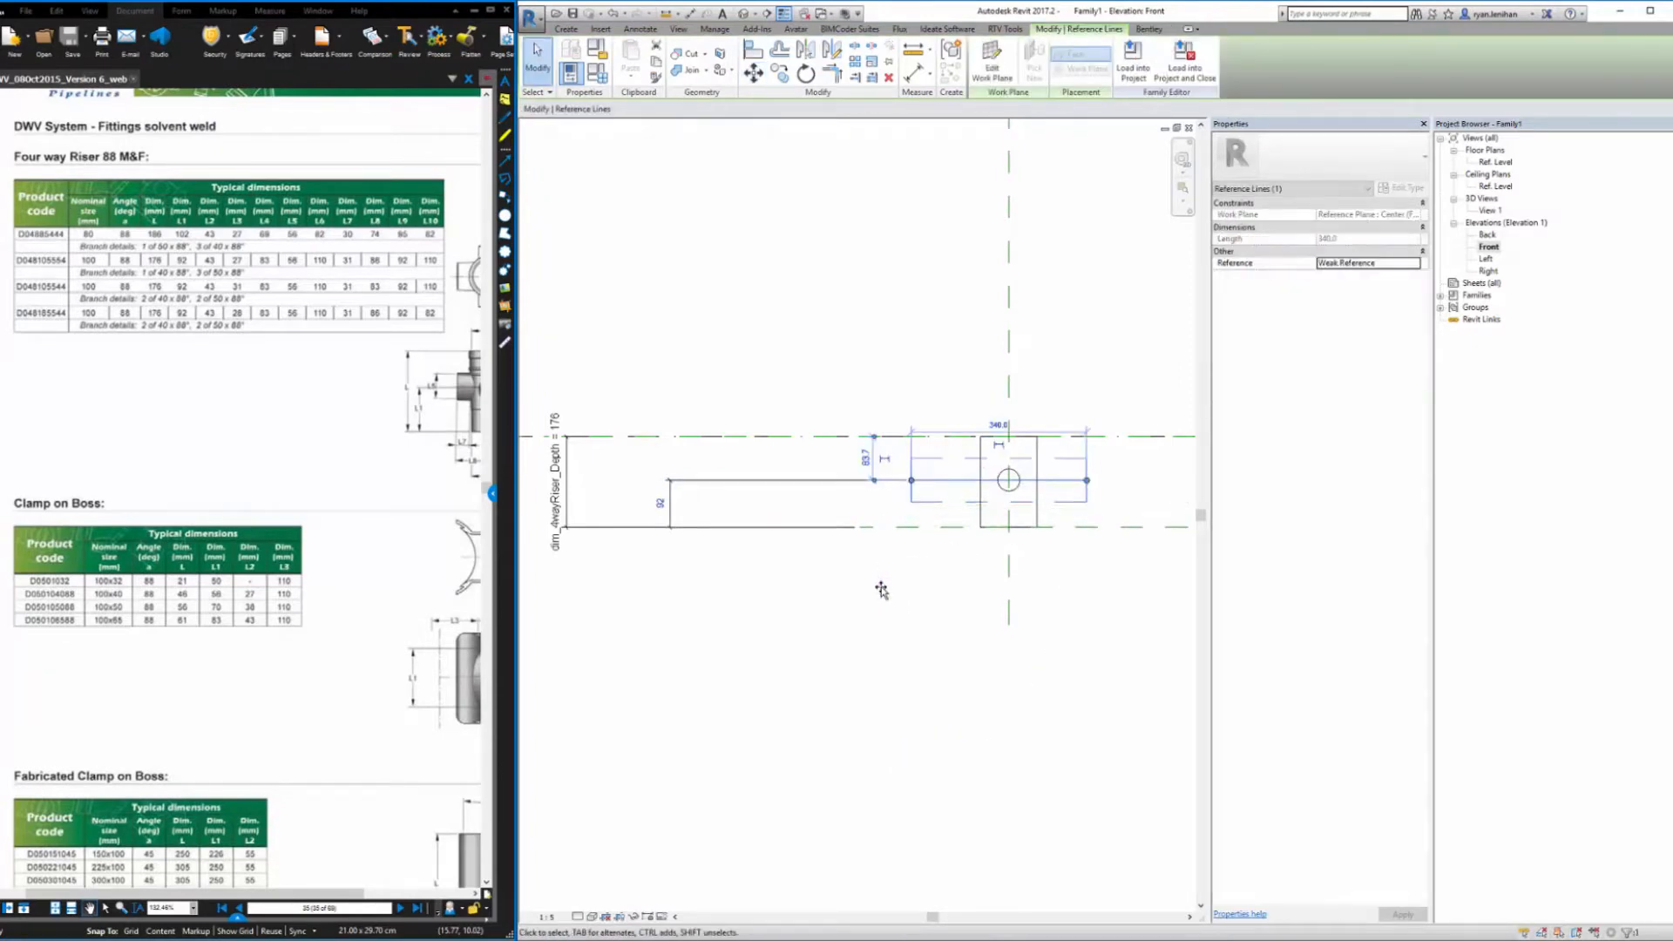
left_click(882, 590)
Label the inlet height dimension with a new type parameter named dim_40inlet_height
left_click(751, 482)
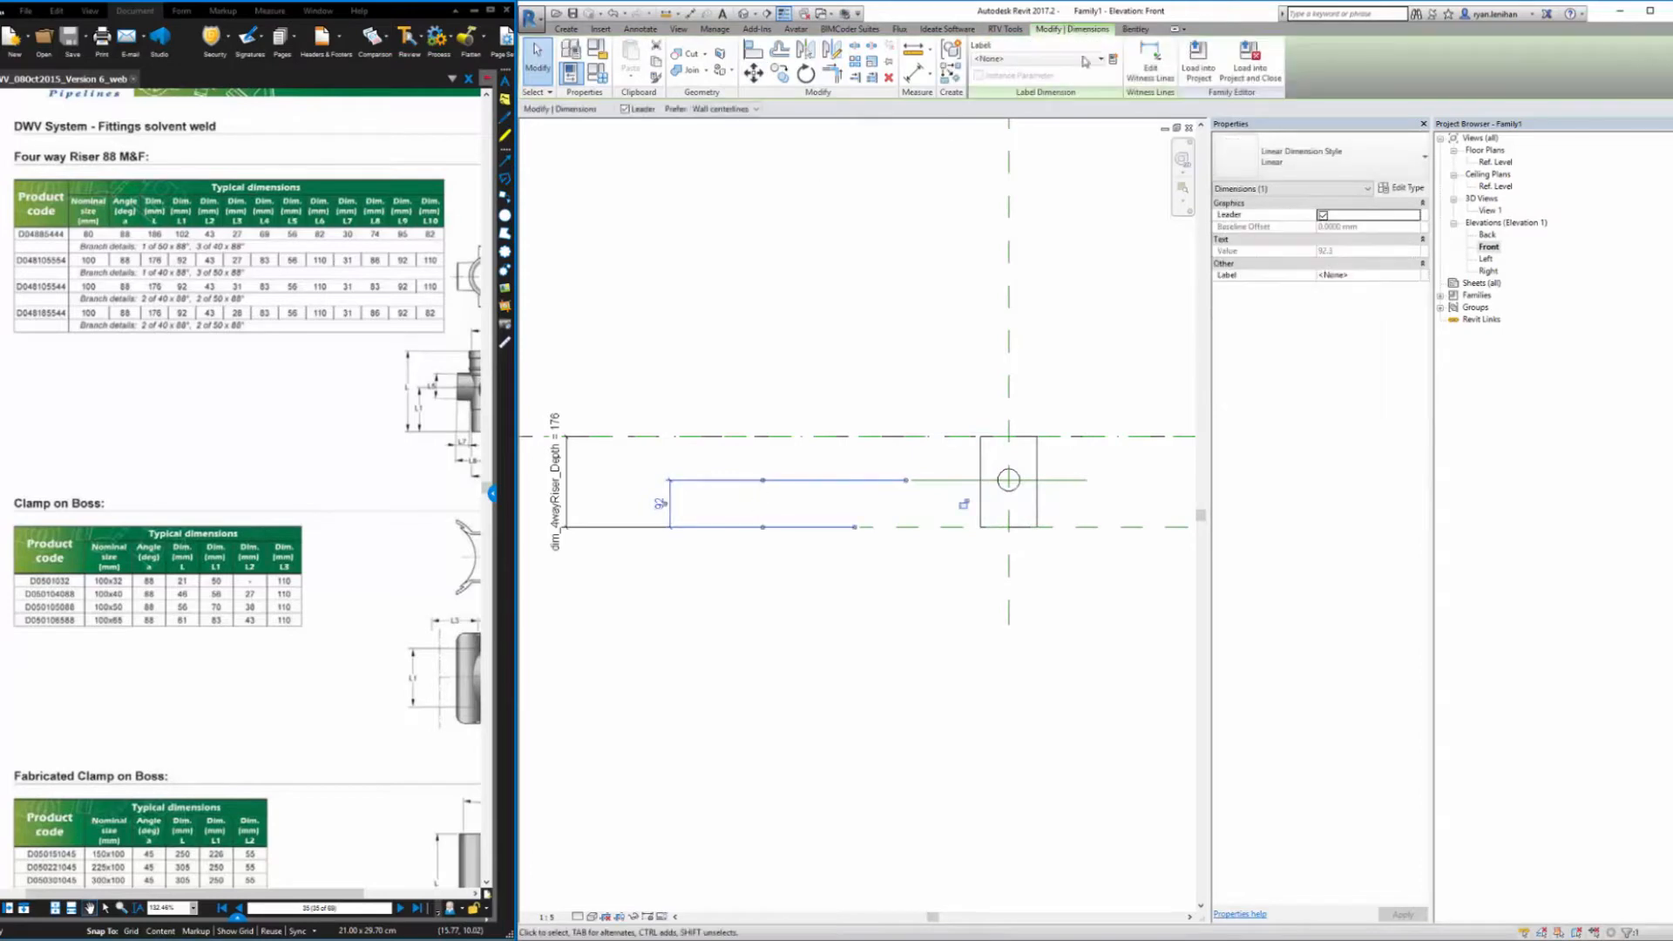
left_click(1113, 59)
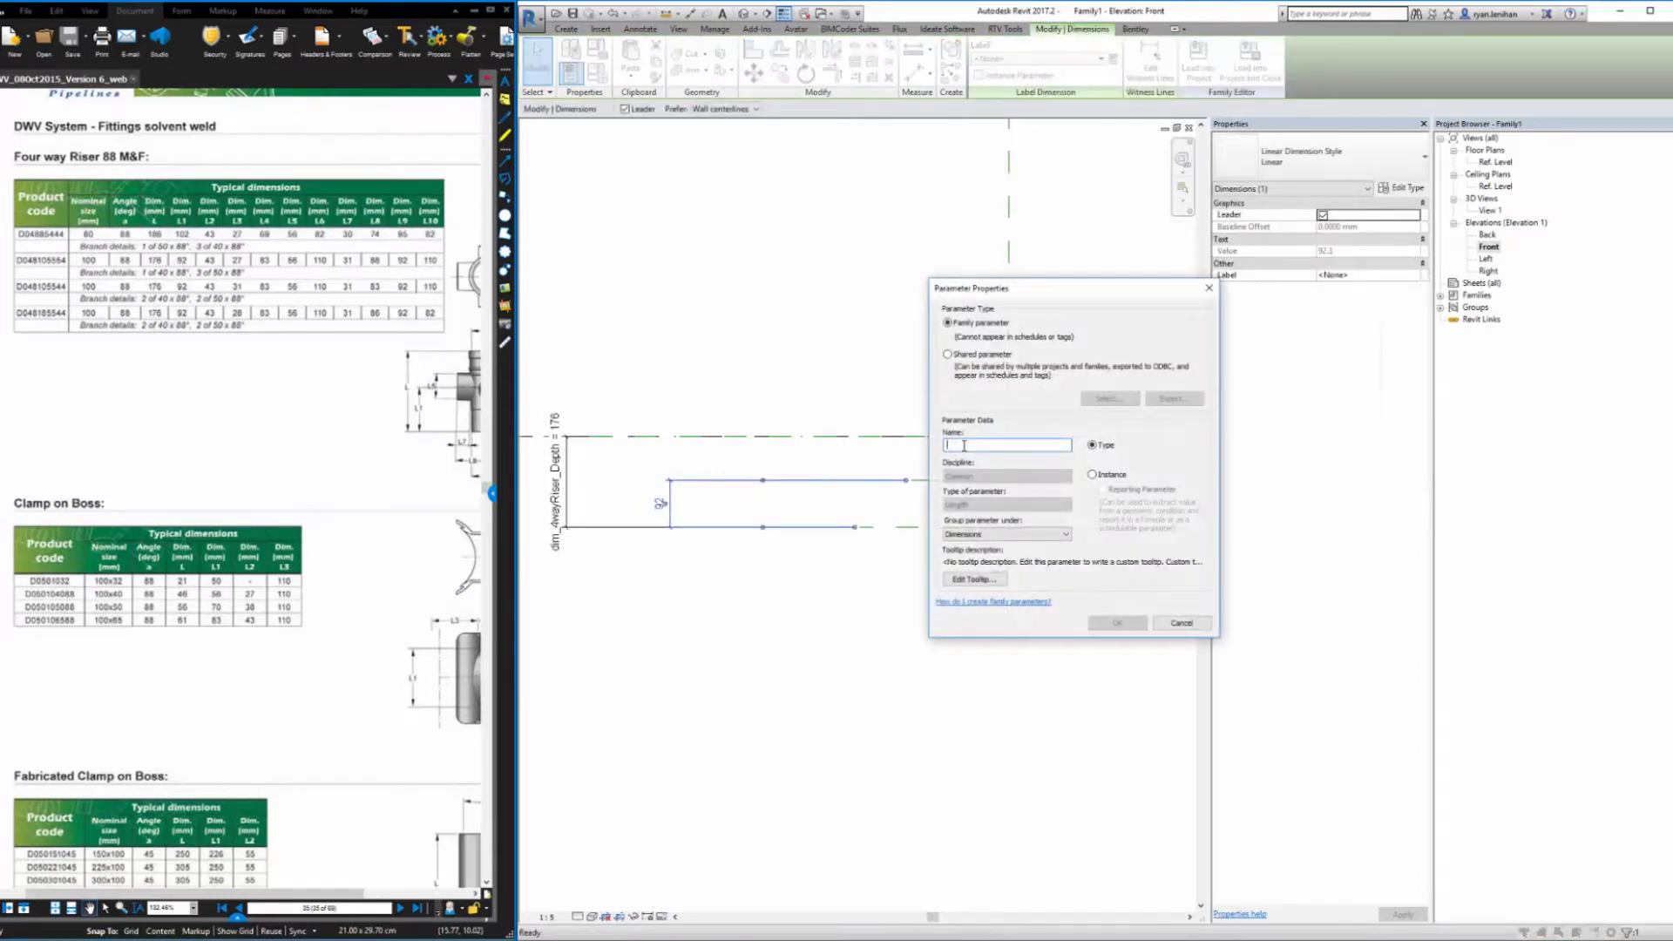
type("dim_40inlet_height")
left_click(1114, 624)
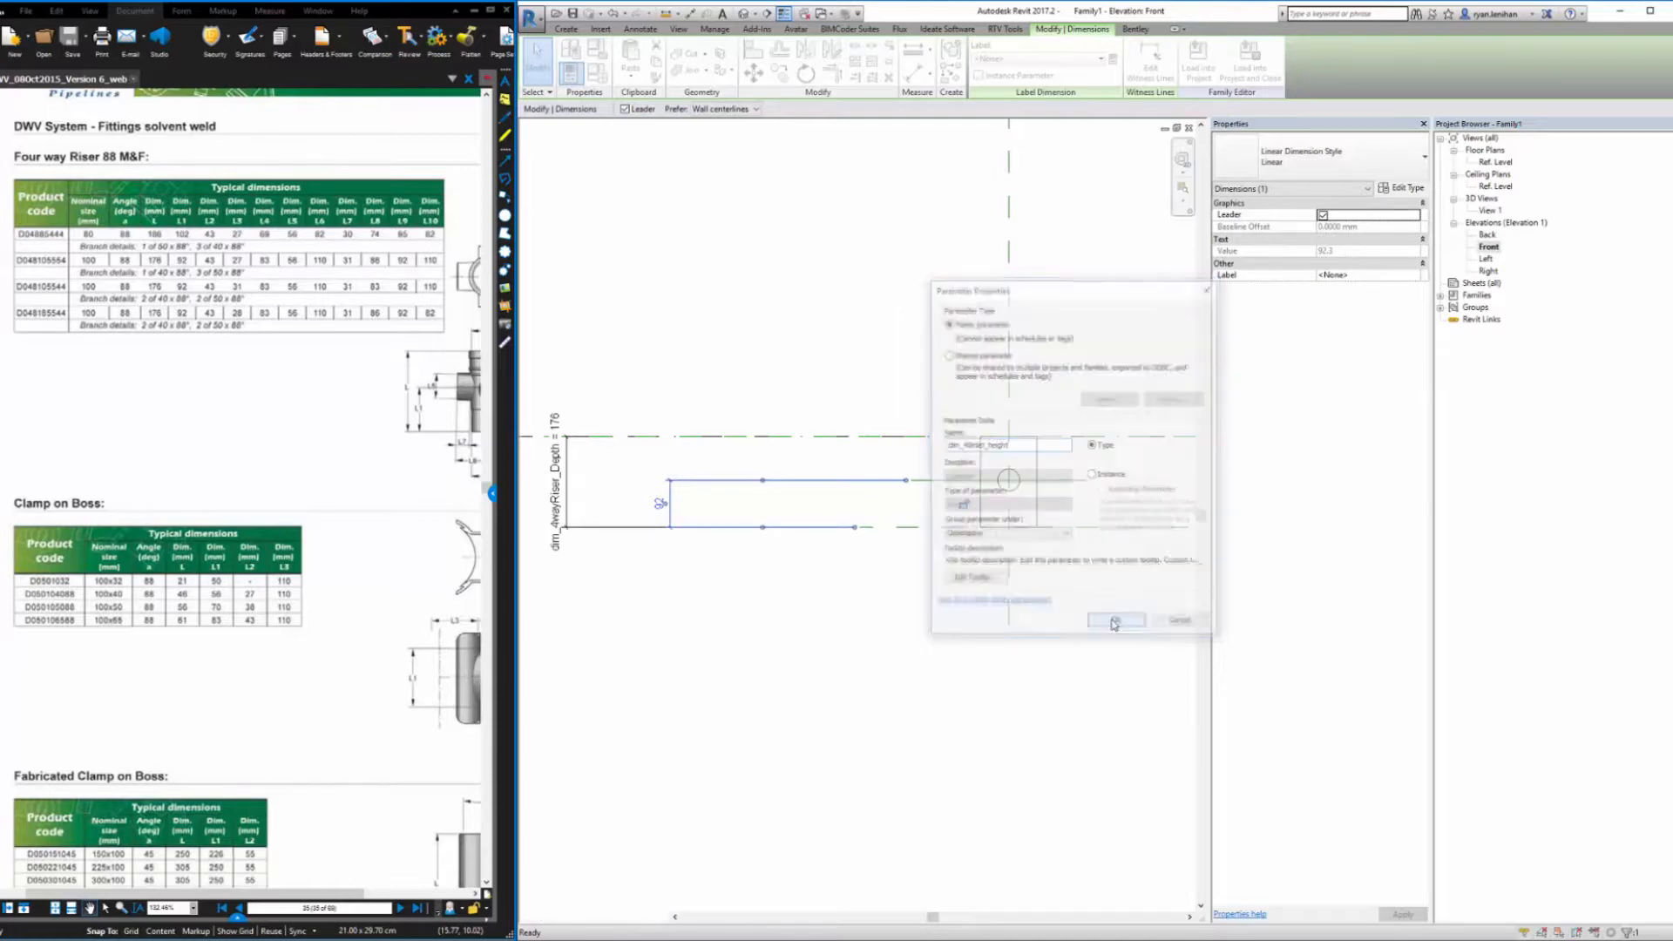
left_click(940, 700)
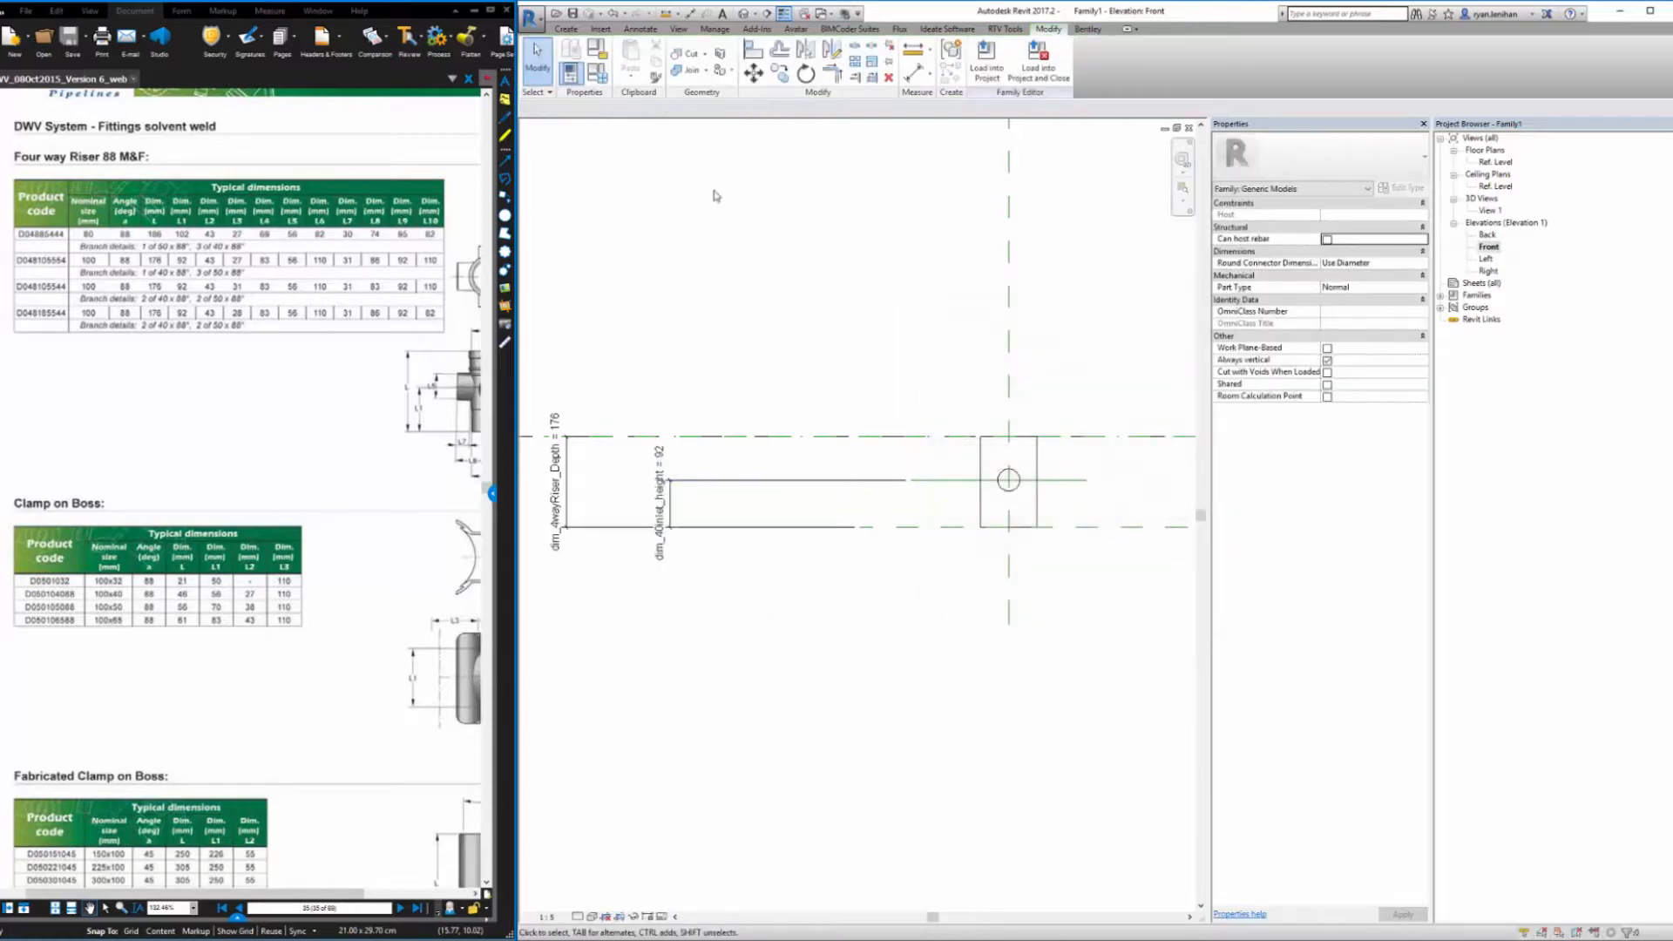
Set the dim_40inlet_height family parameter to 92 mm and apply it
left_click(597, 73)
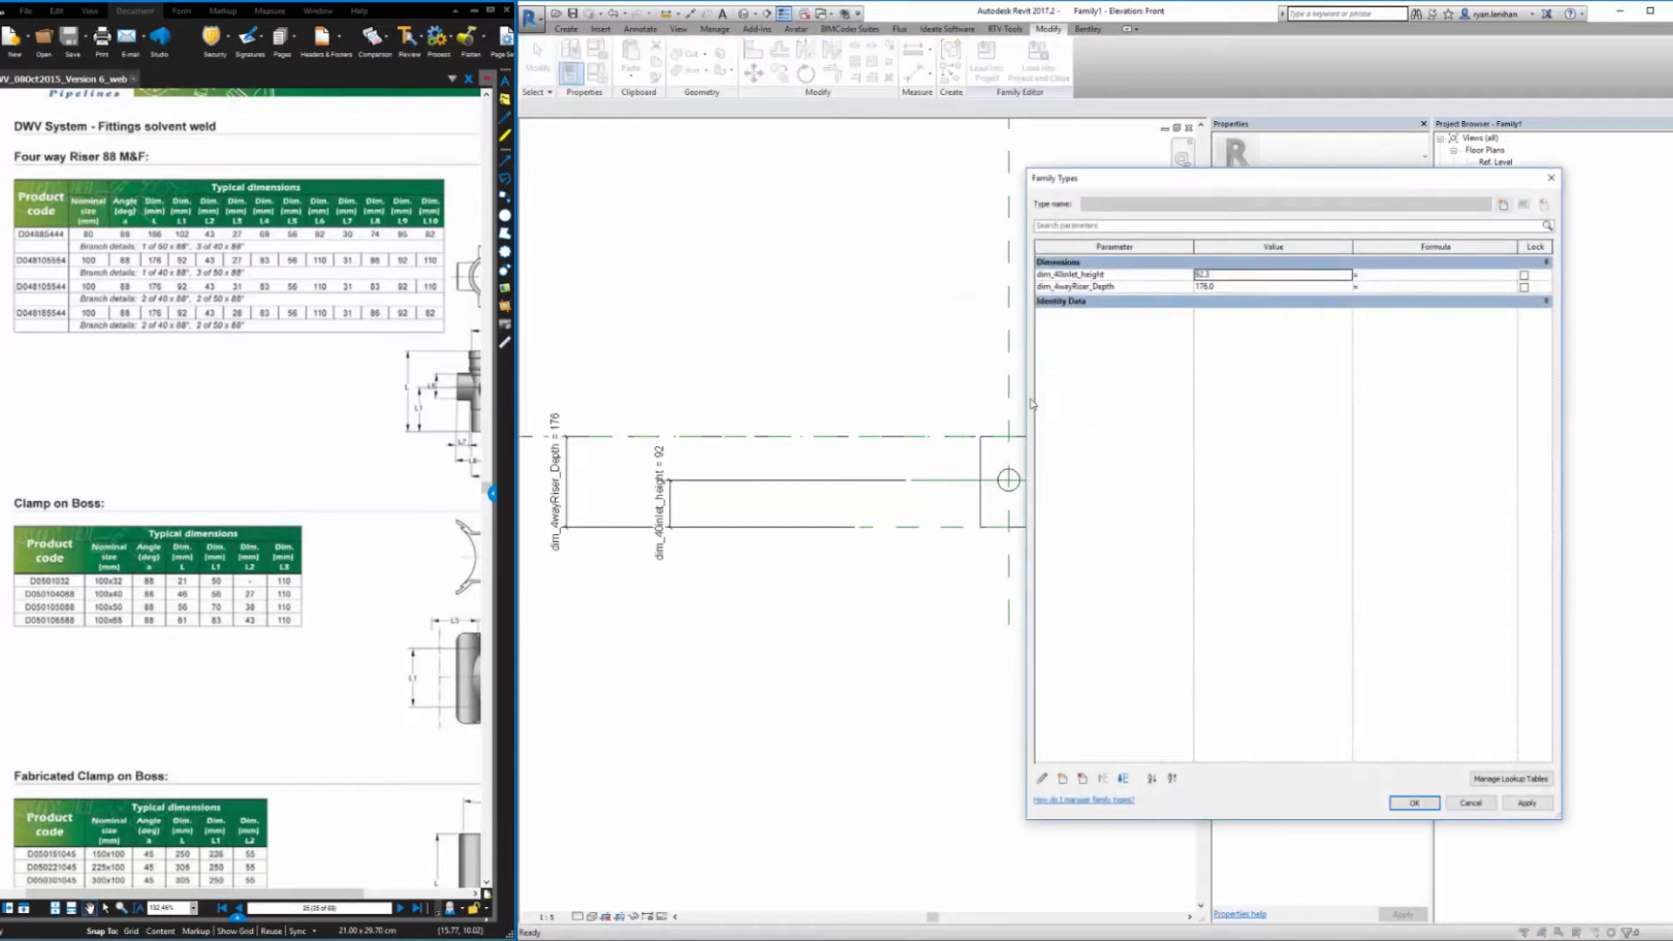
left_click_drag(1115, 173, 1213, 168)
left_click(1348, 271)
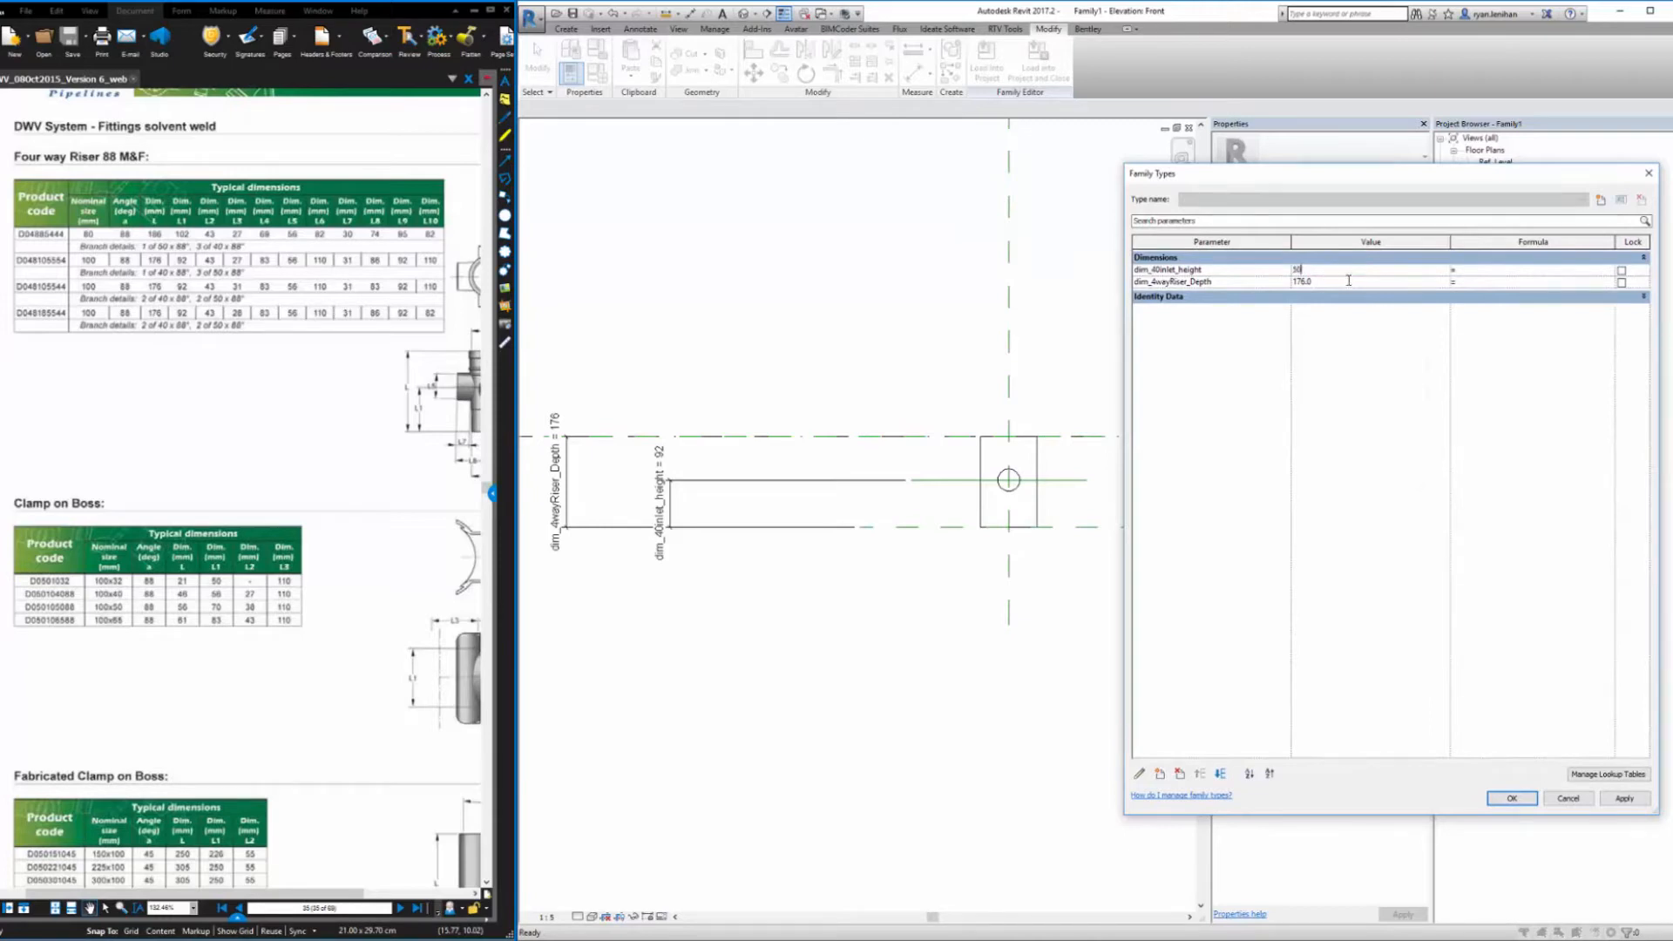
left_click(1621, 799)
left_click(1323, 271)
type("92")
left_click(1625, 797)
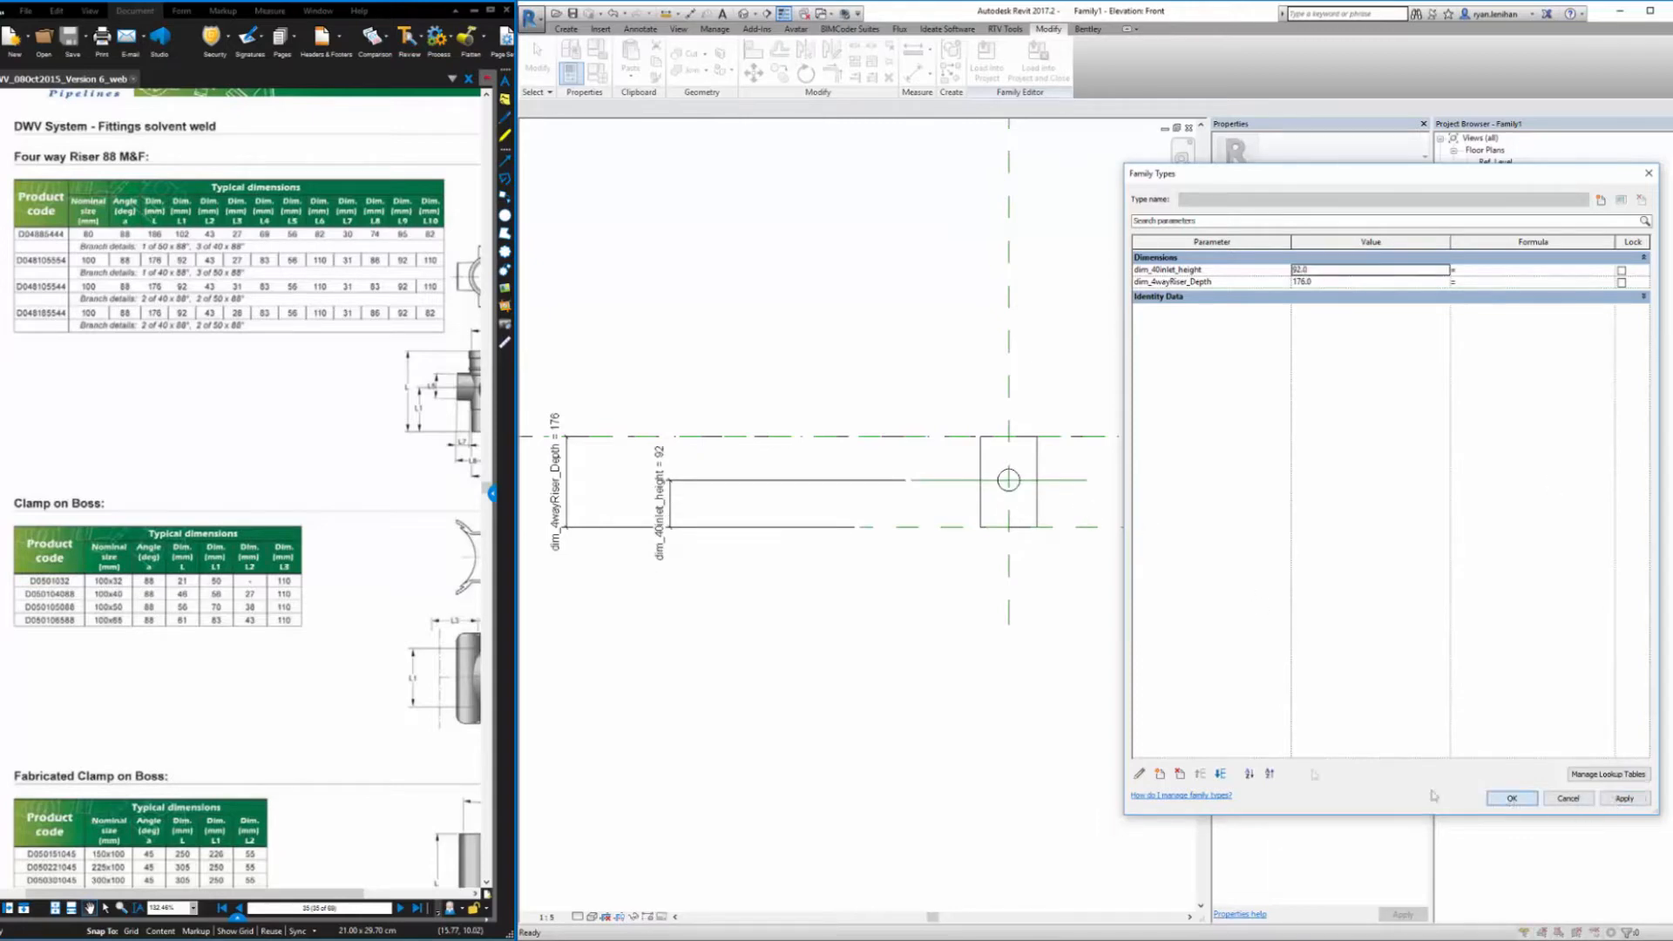
left_click(1512, 799)
In the Left elevation, draw two vertical reference lines, one on each side of the riser, about 70 mm from its centreline
middle_click_drag(999, 586, 858, 591)
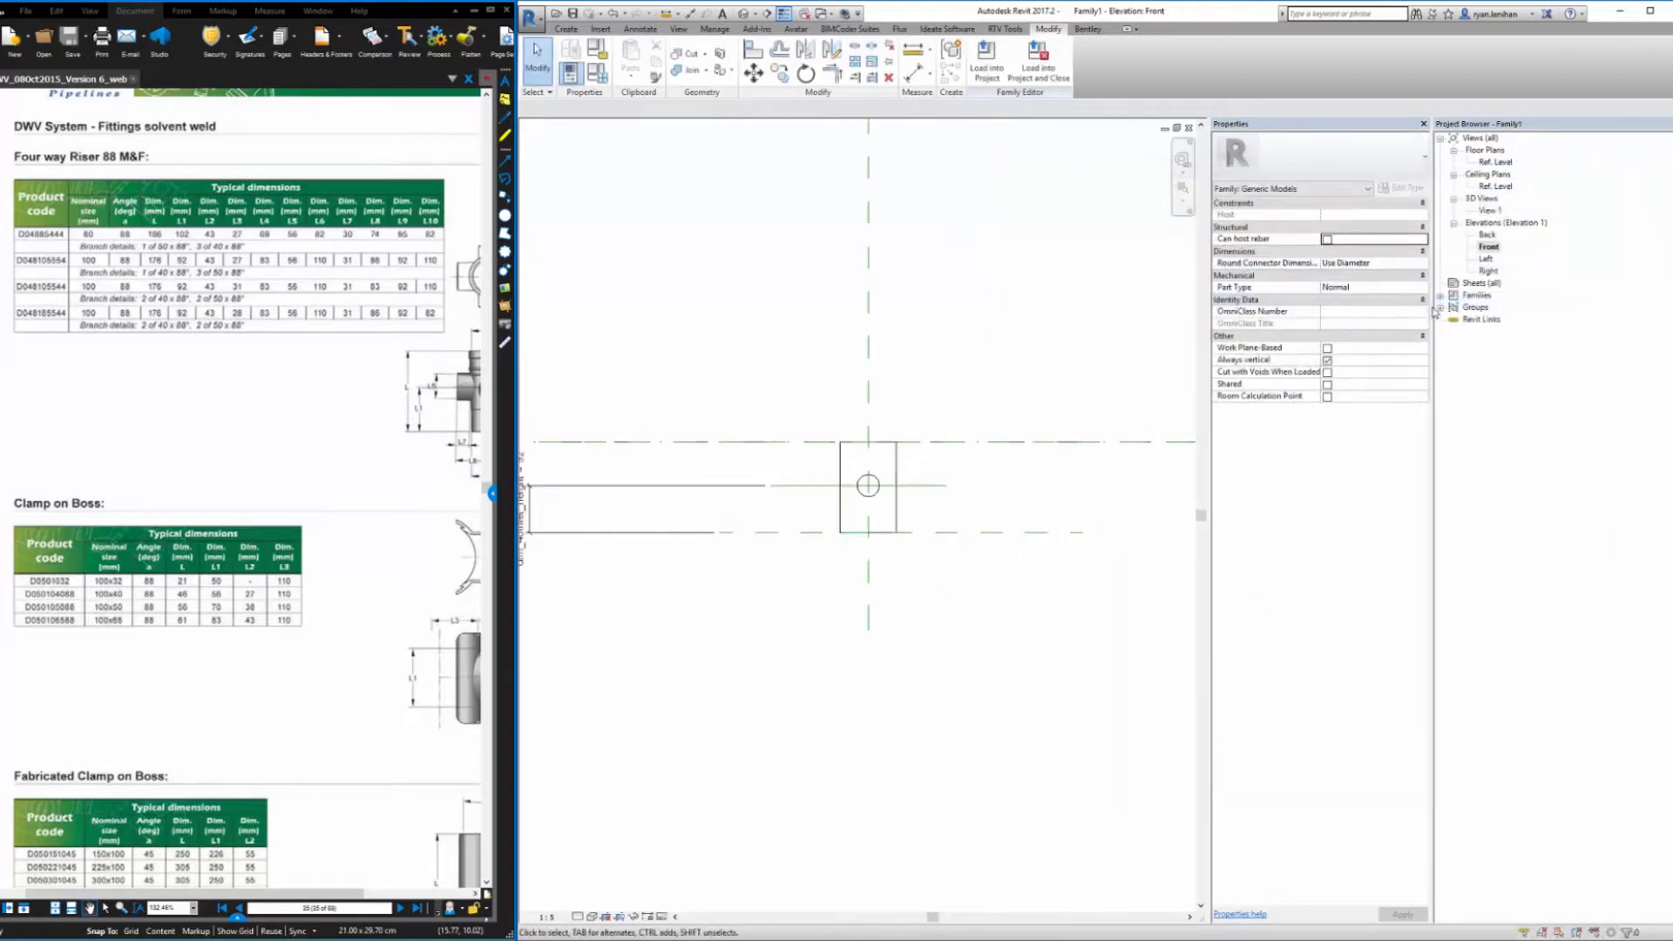
double_click(1487, 259)
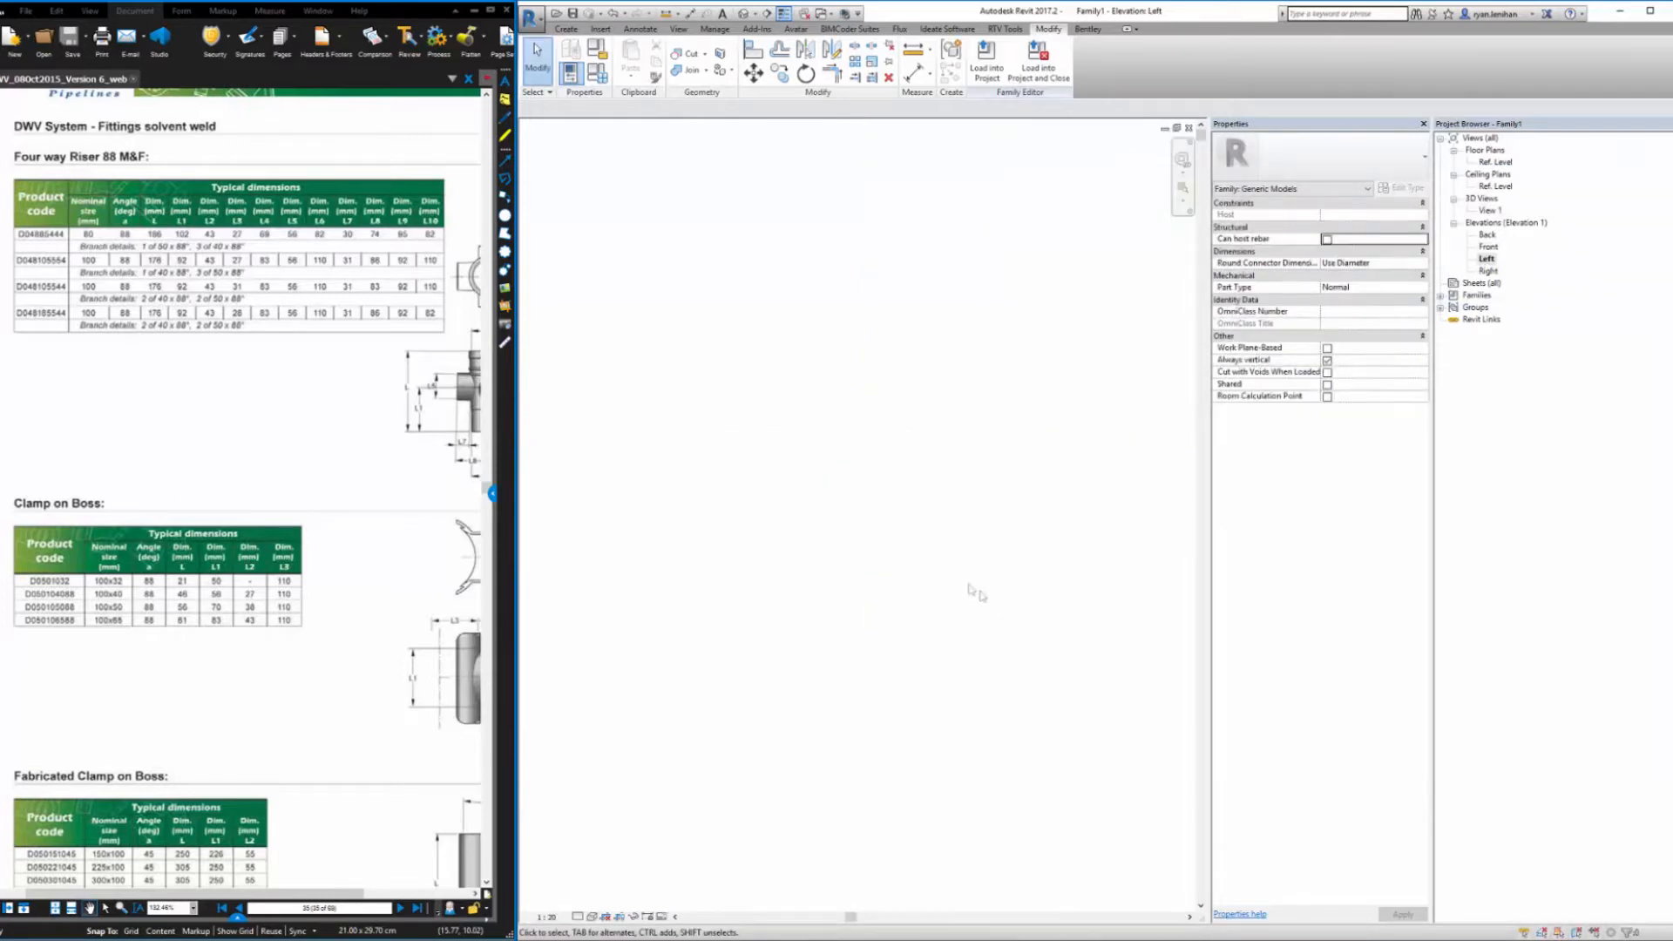
scroll(837, 633, "up", 6)
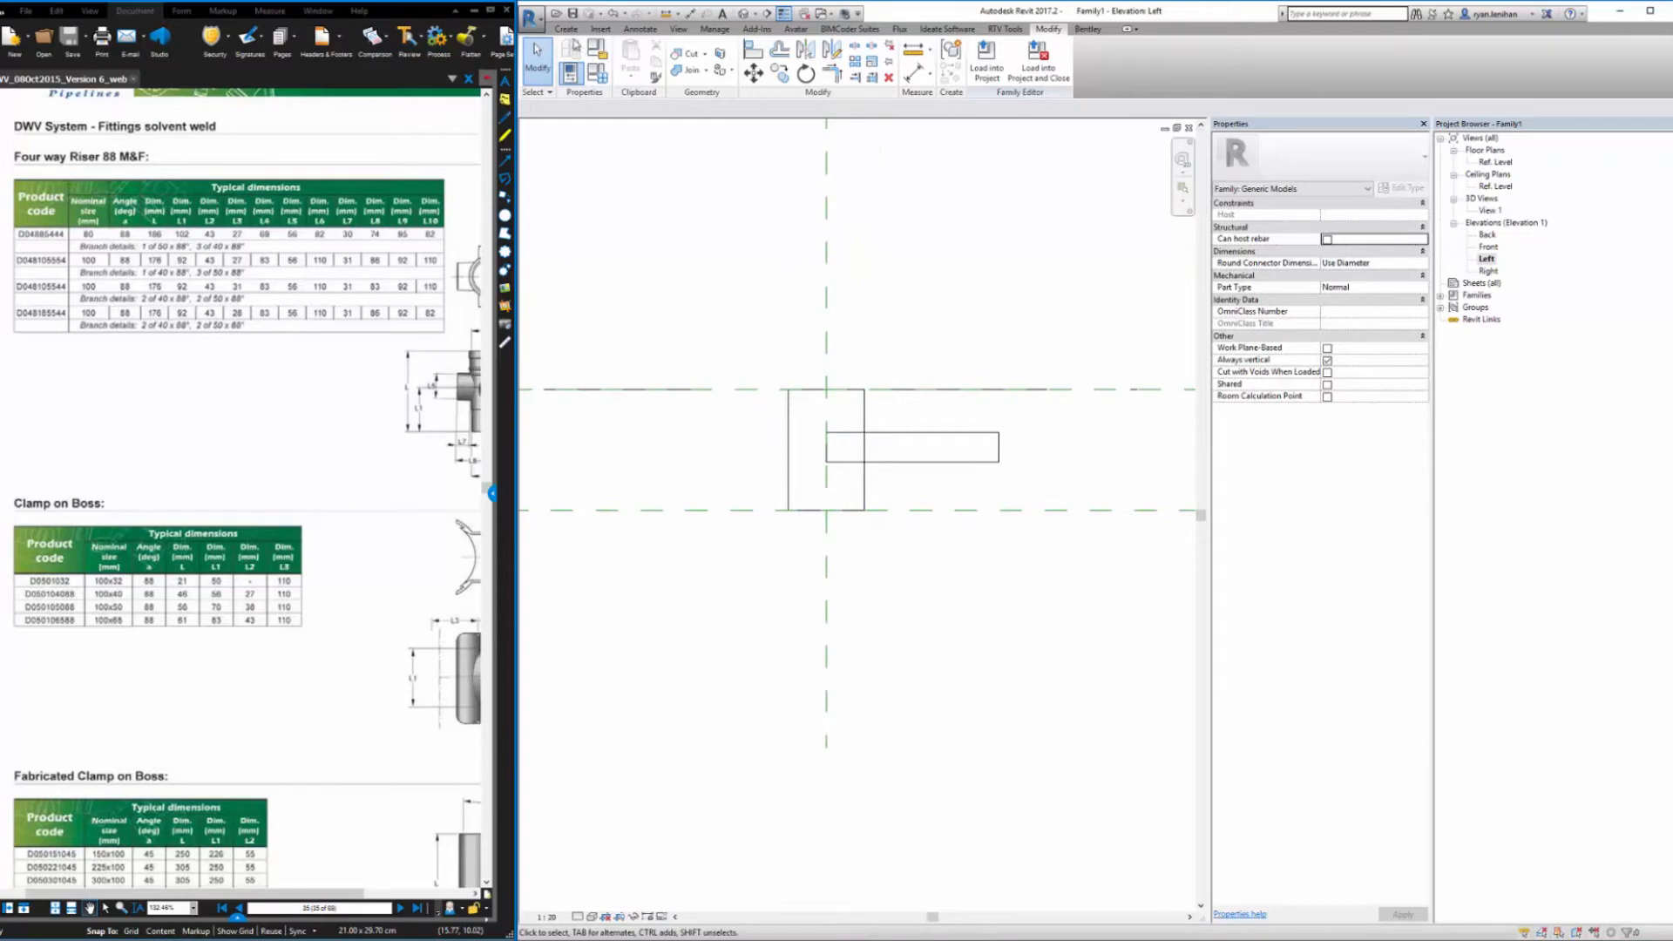
left_click(567, 29)
left_click(1235, 73)
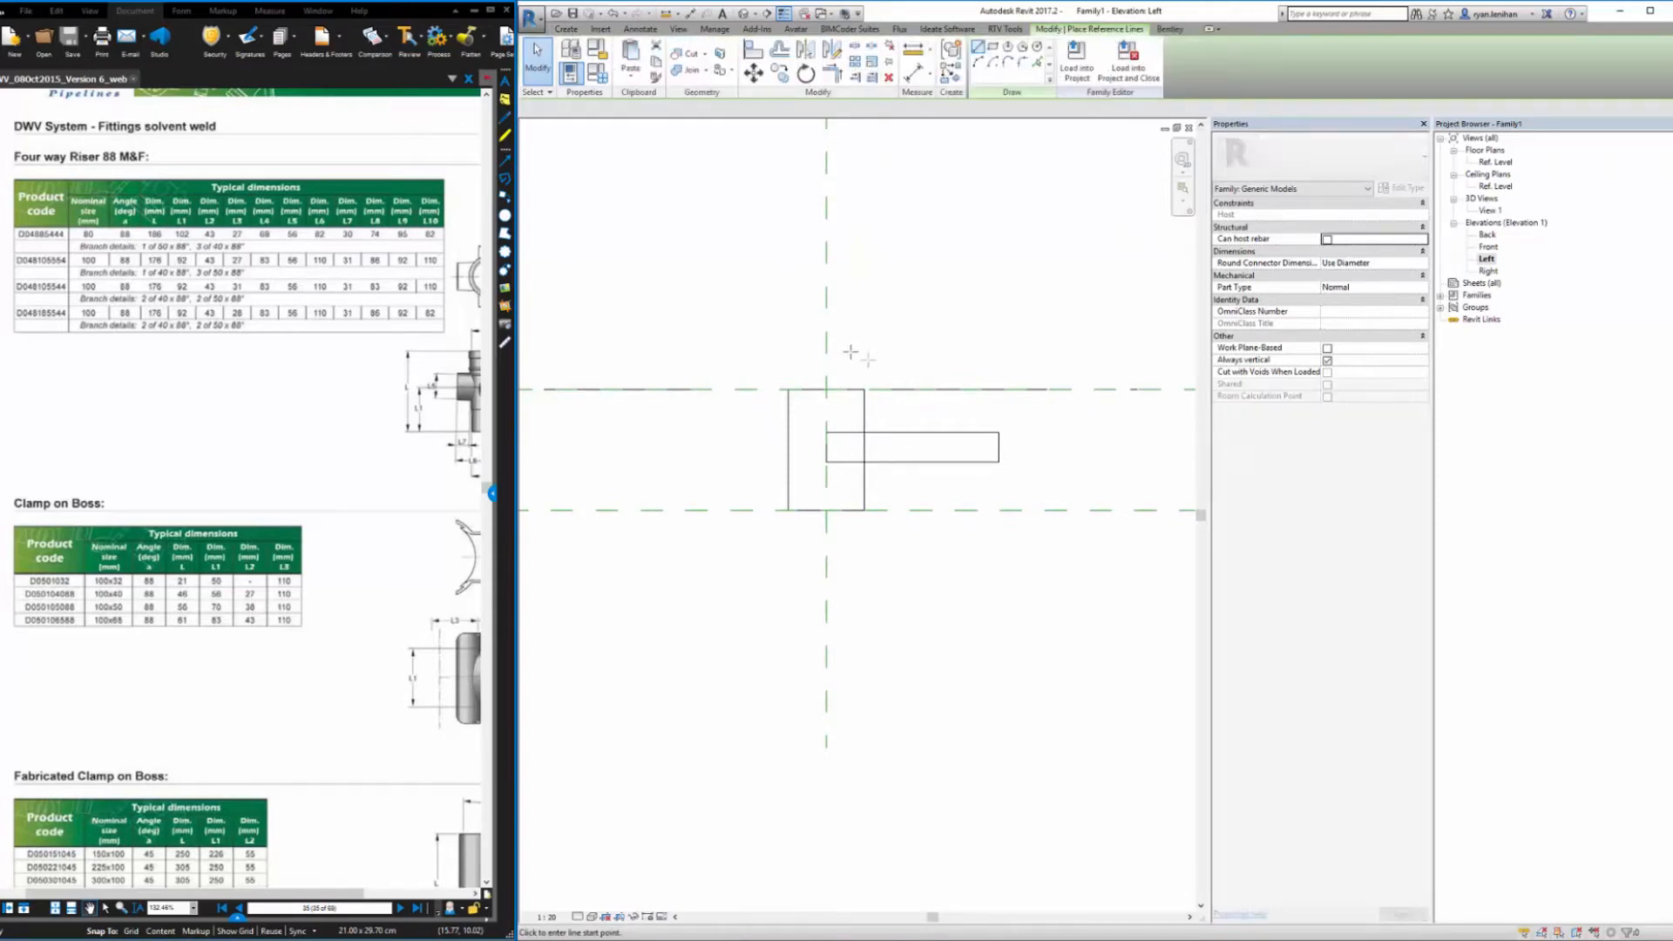
left_click(777, 373)
left_click(776, 577)
key("Escape")
left_click(874, 372)
left_click(874, 576)
key("Escape")
key("Escape")
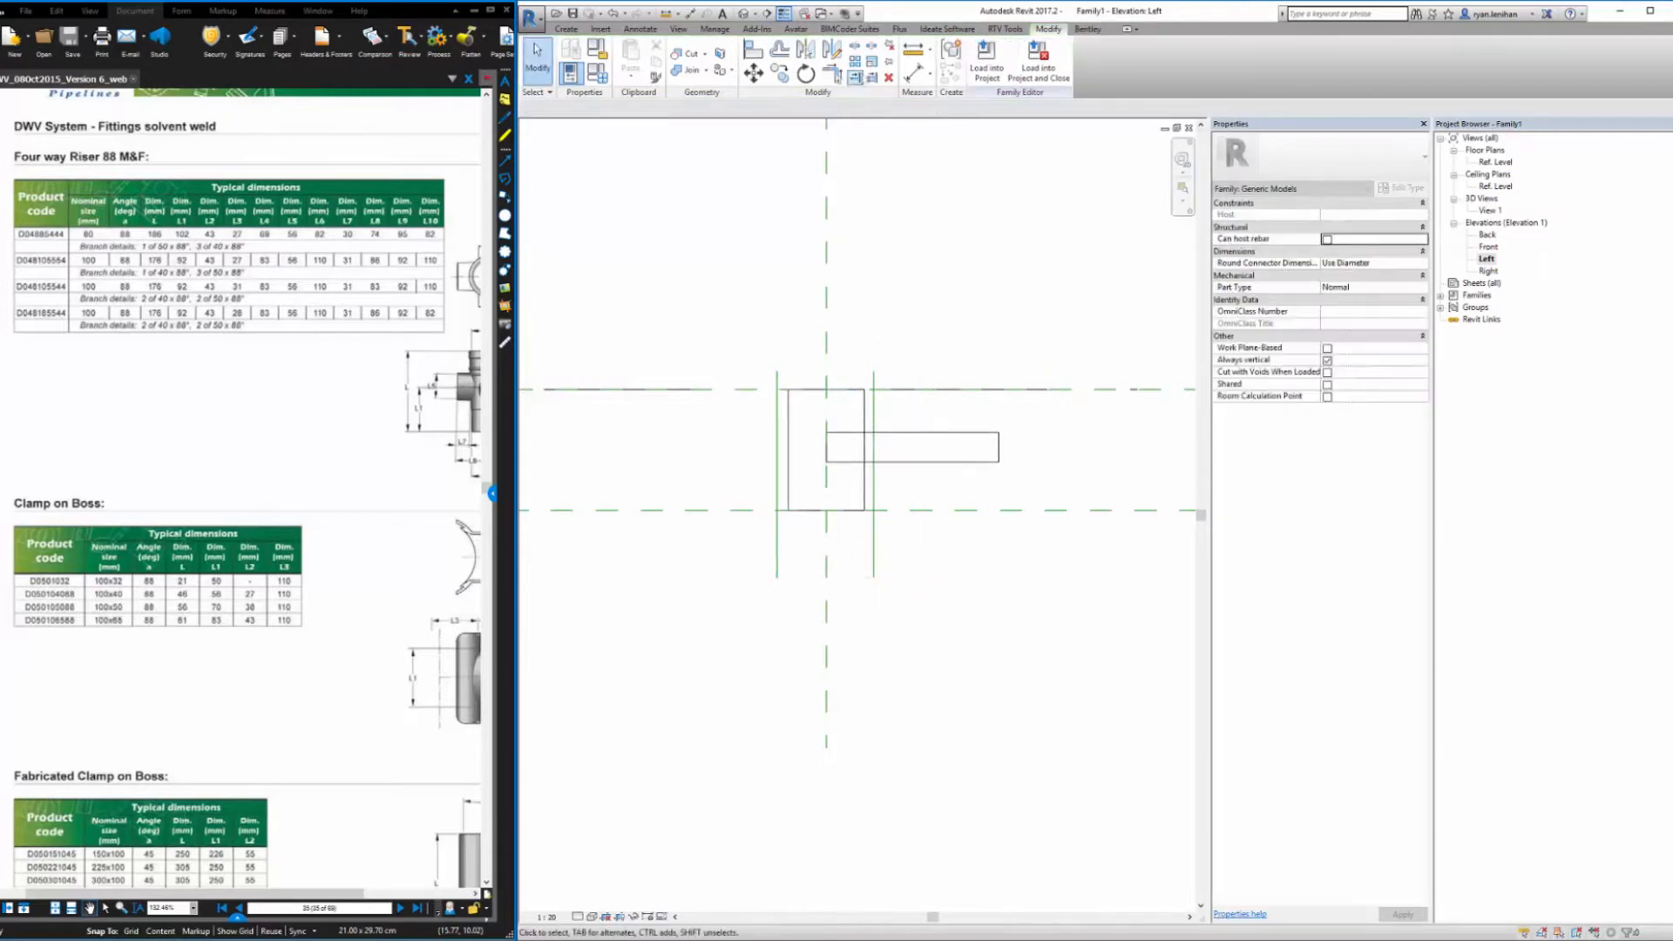
Place a continuous dimension across the two vertical reference lines and the centre reference plane, below the riser
left_click(690, 13)
left_click(777, 565)
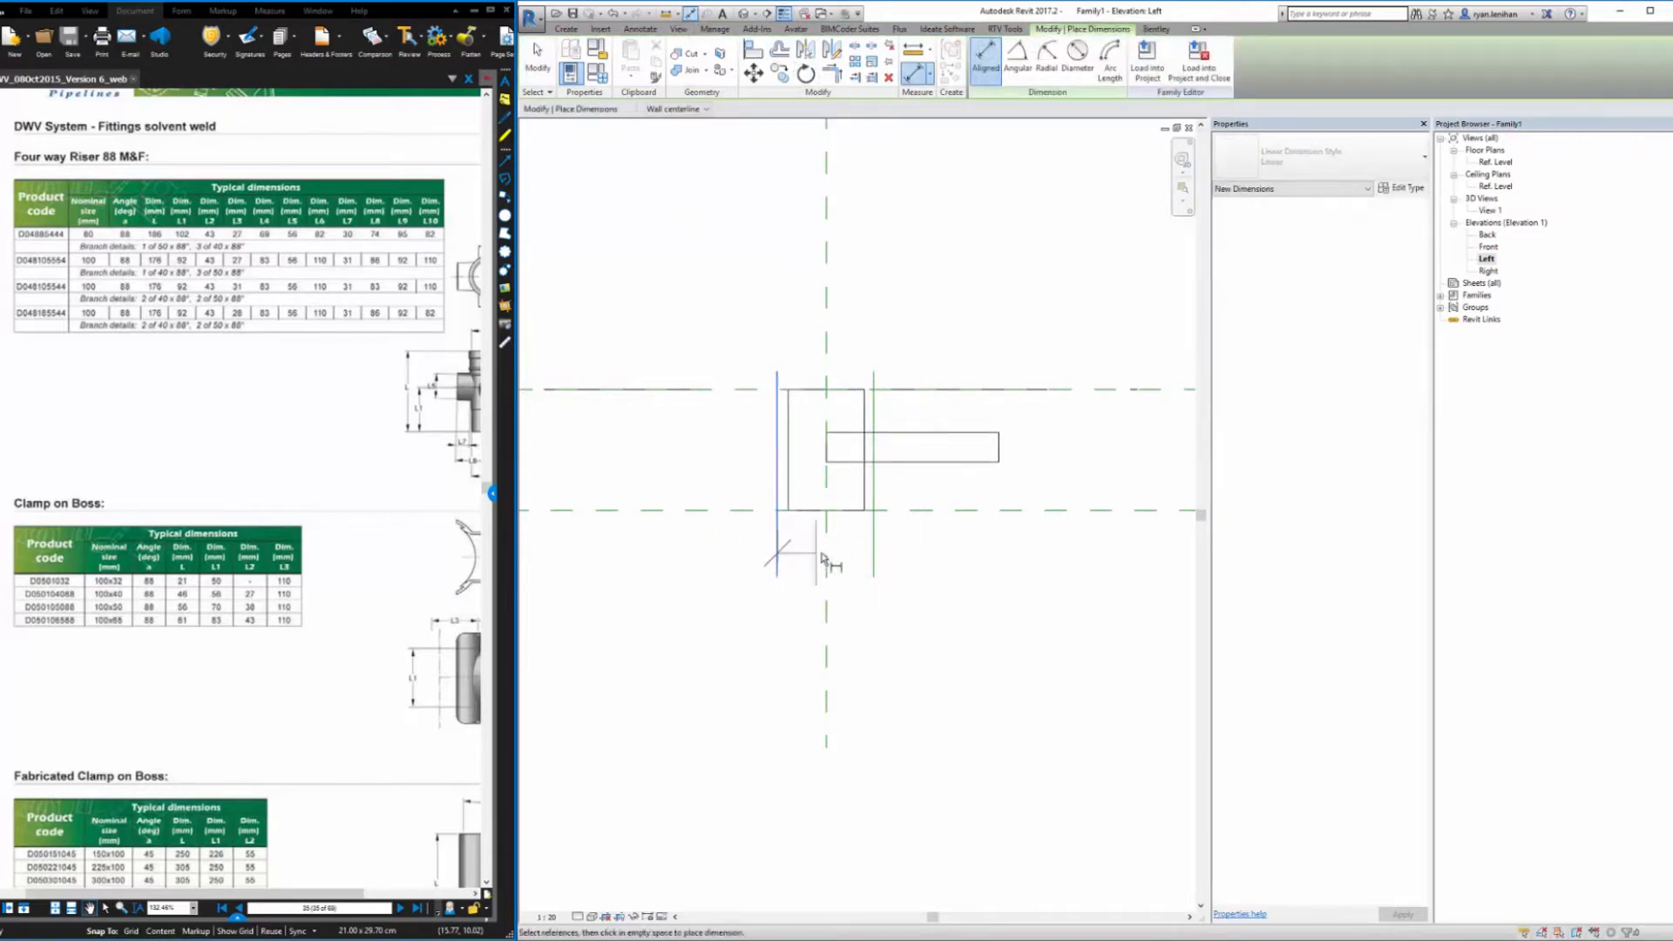
left_click(826, 540)
left_click(874, 497)
left_click(889, 752)
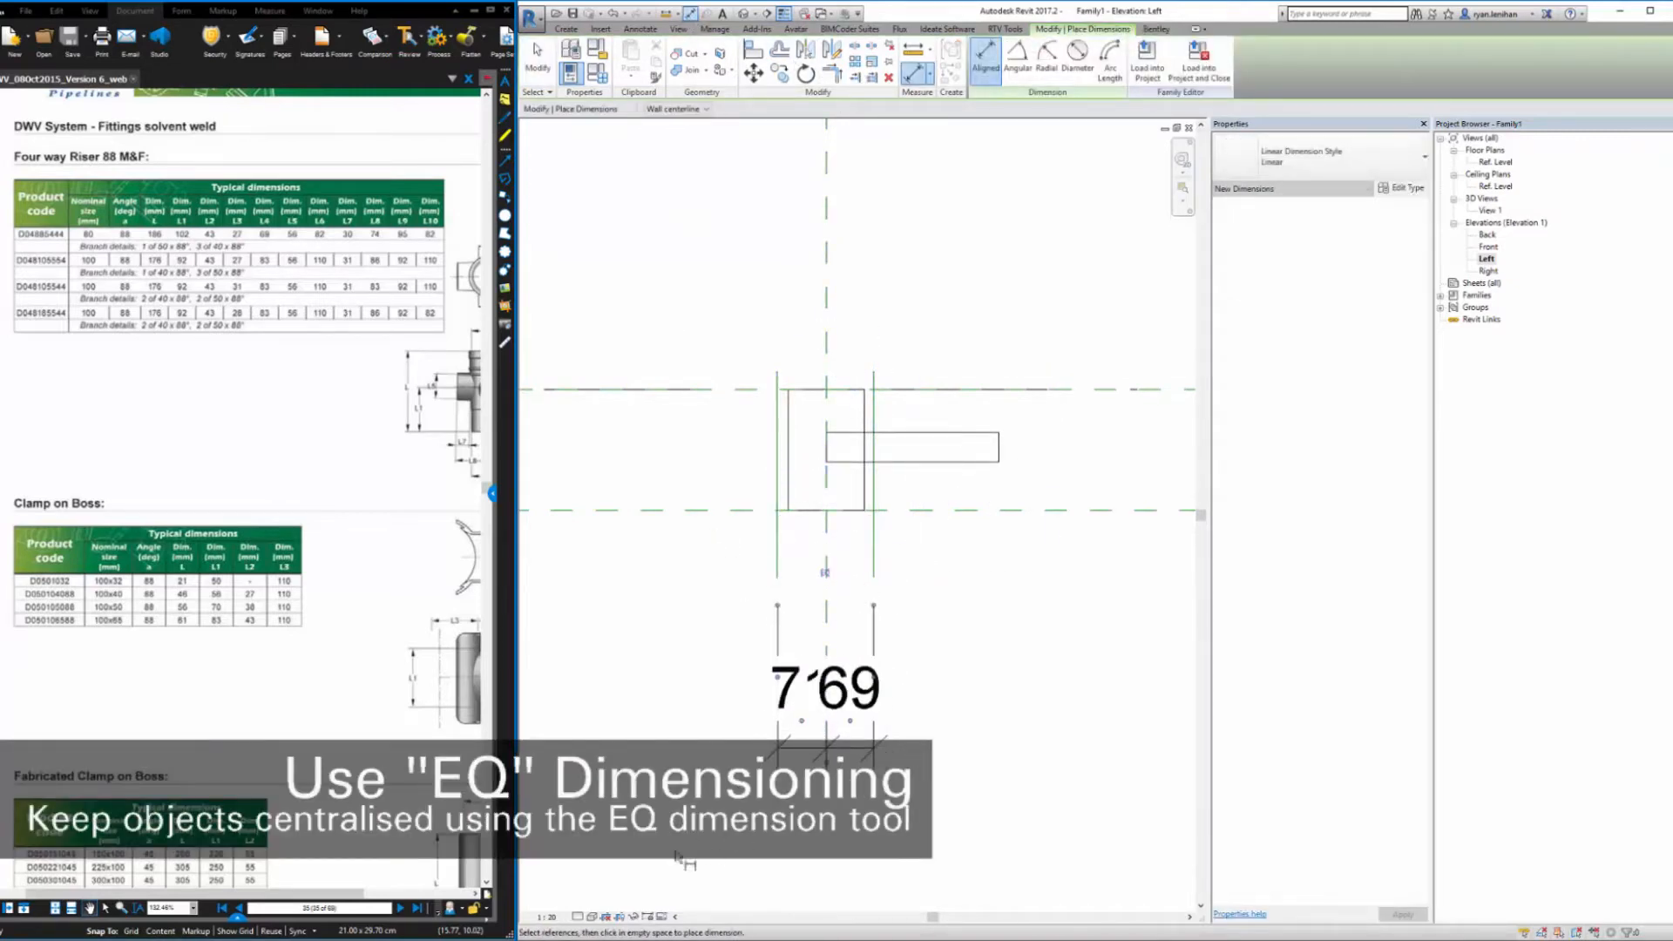
key("Escape")
key("Escape")
Set the Left elevation's view scale to 1:5 and constrain the two dimension segments to be equal
left_click(567, 754)
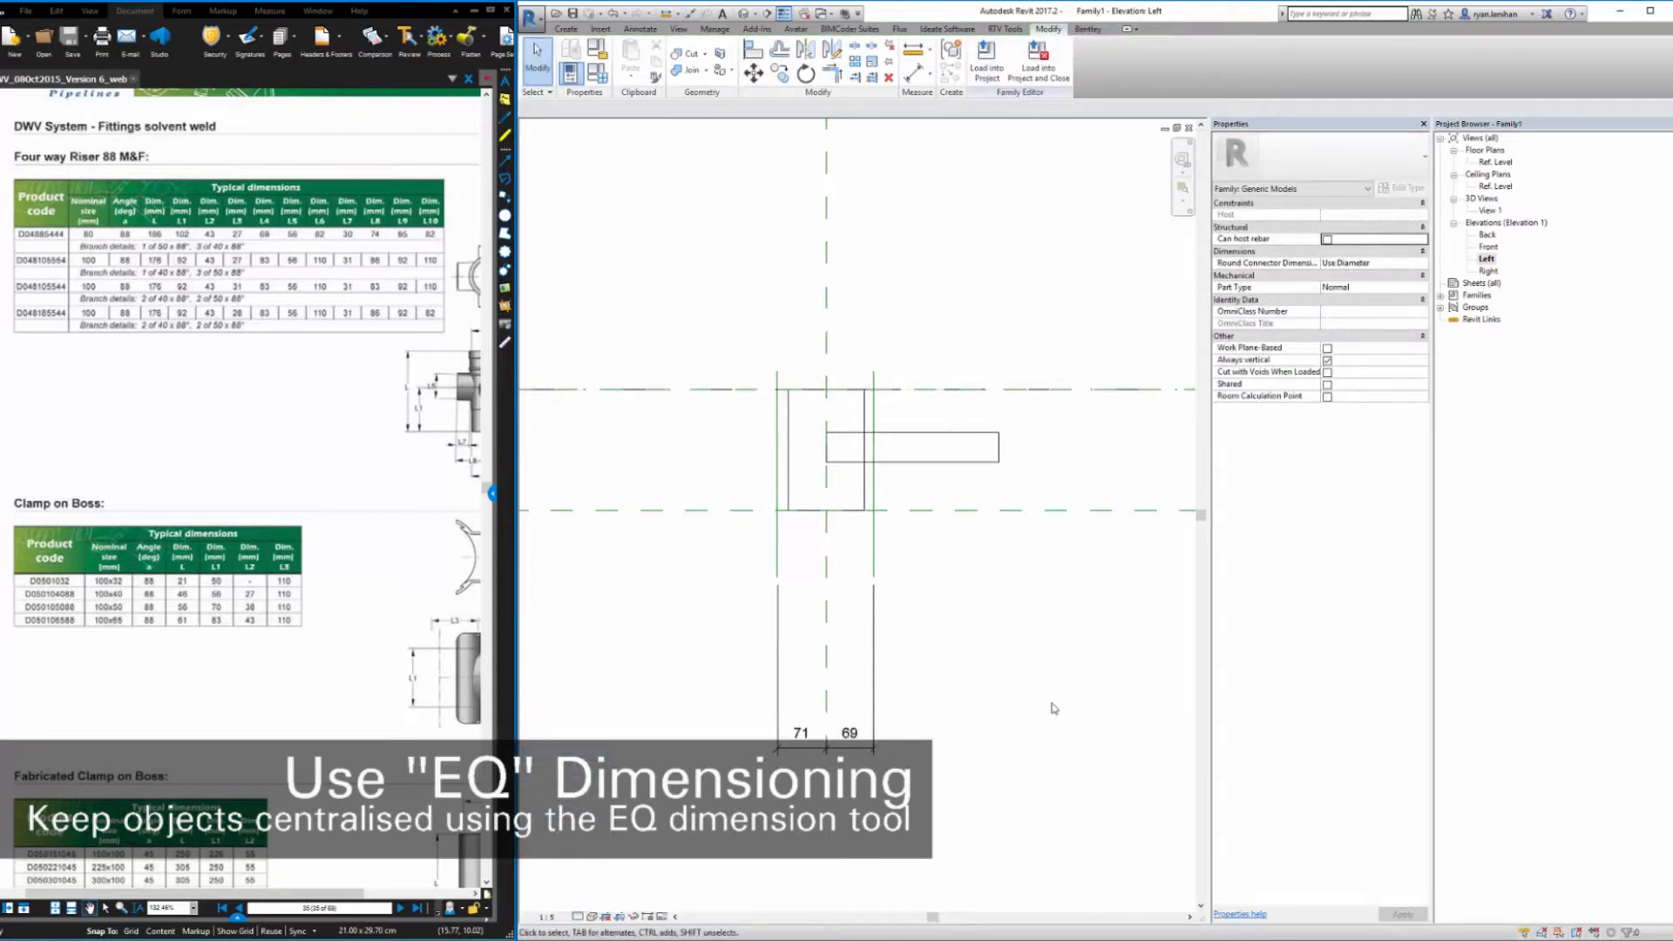
left_click(872, 686)
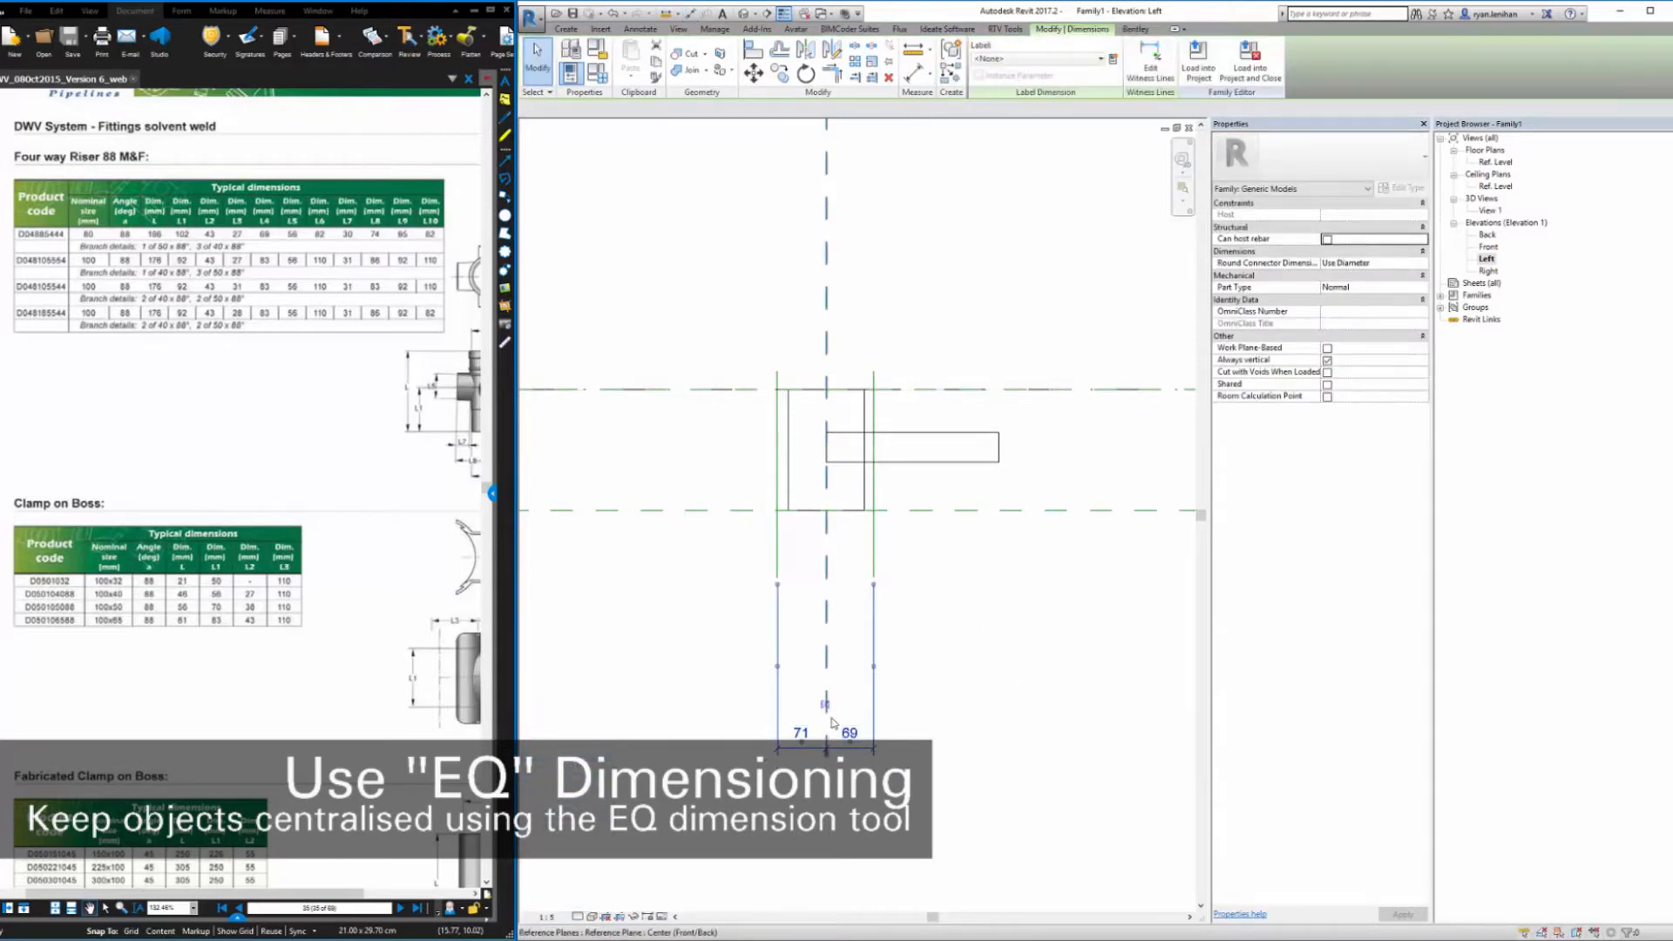
left_click(827, 707)
left_click(964, 682)
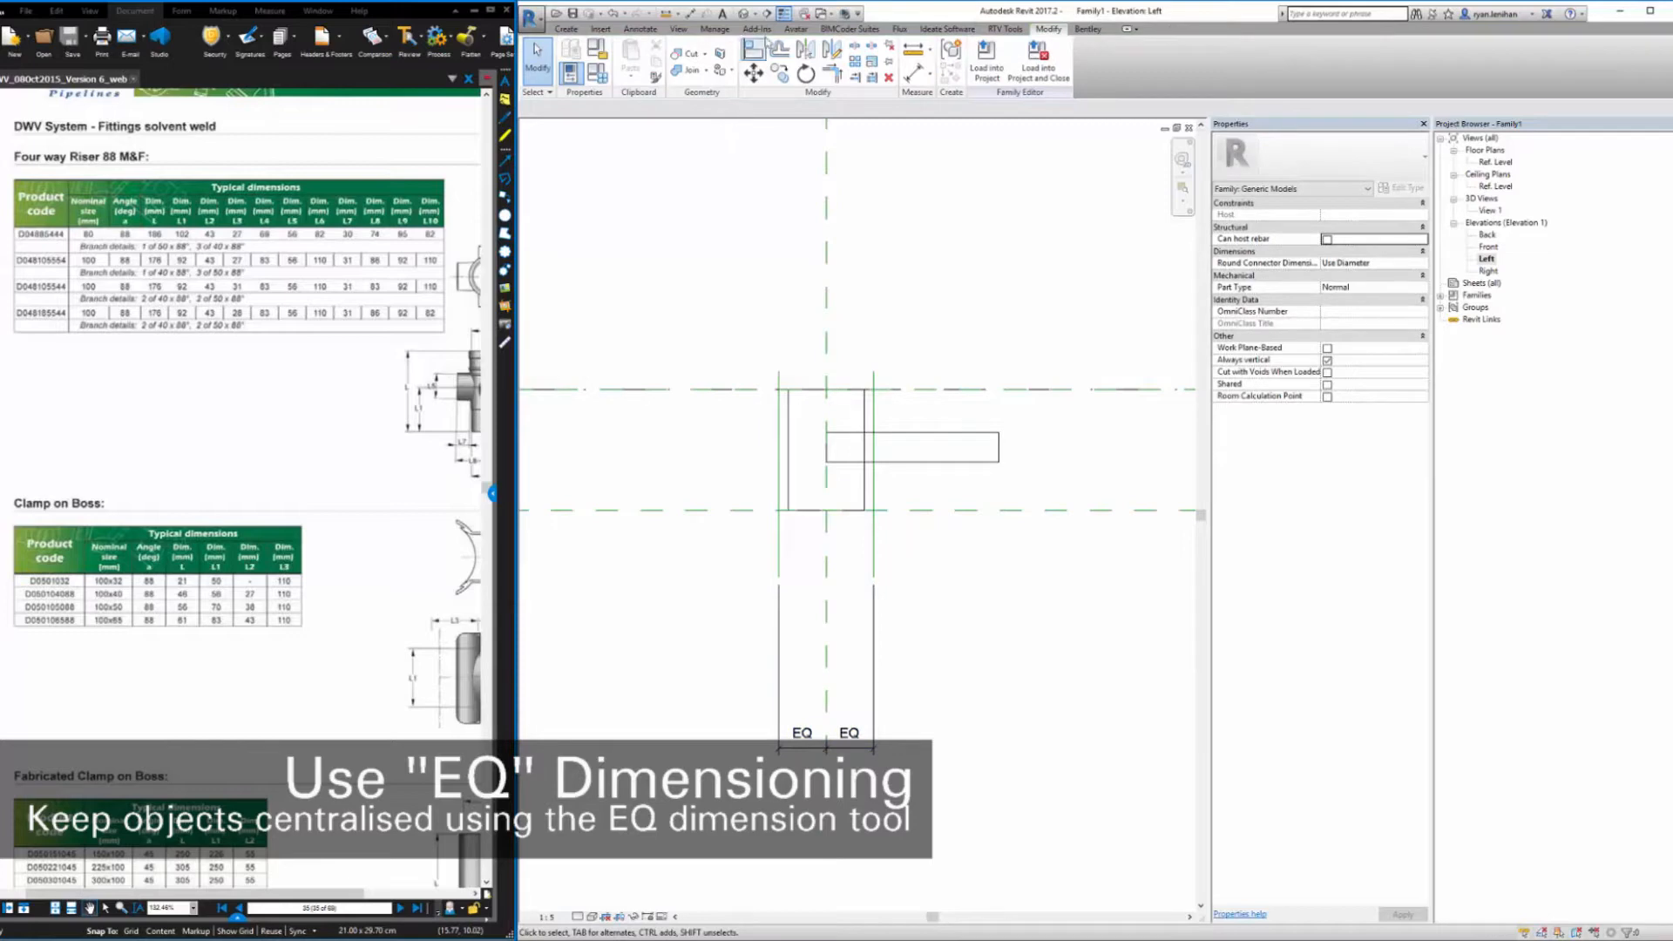
Place an overall aligned dimension between the two vertical reference lines, below the equality dimension
left_click(689, 13)
left_click(779, 566)
left_click(873, 566)
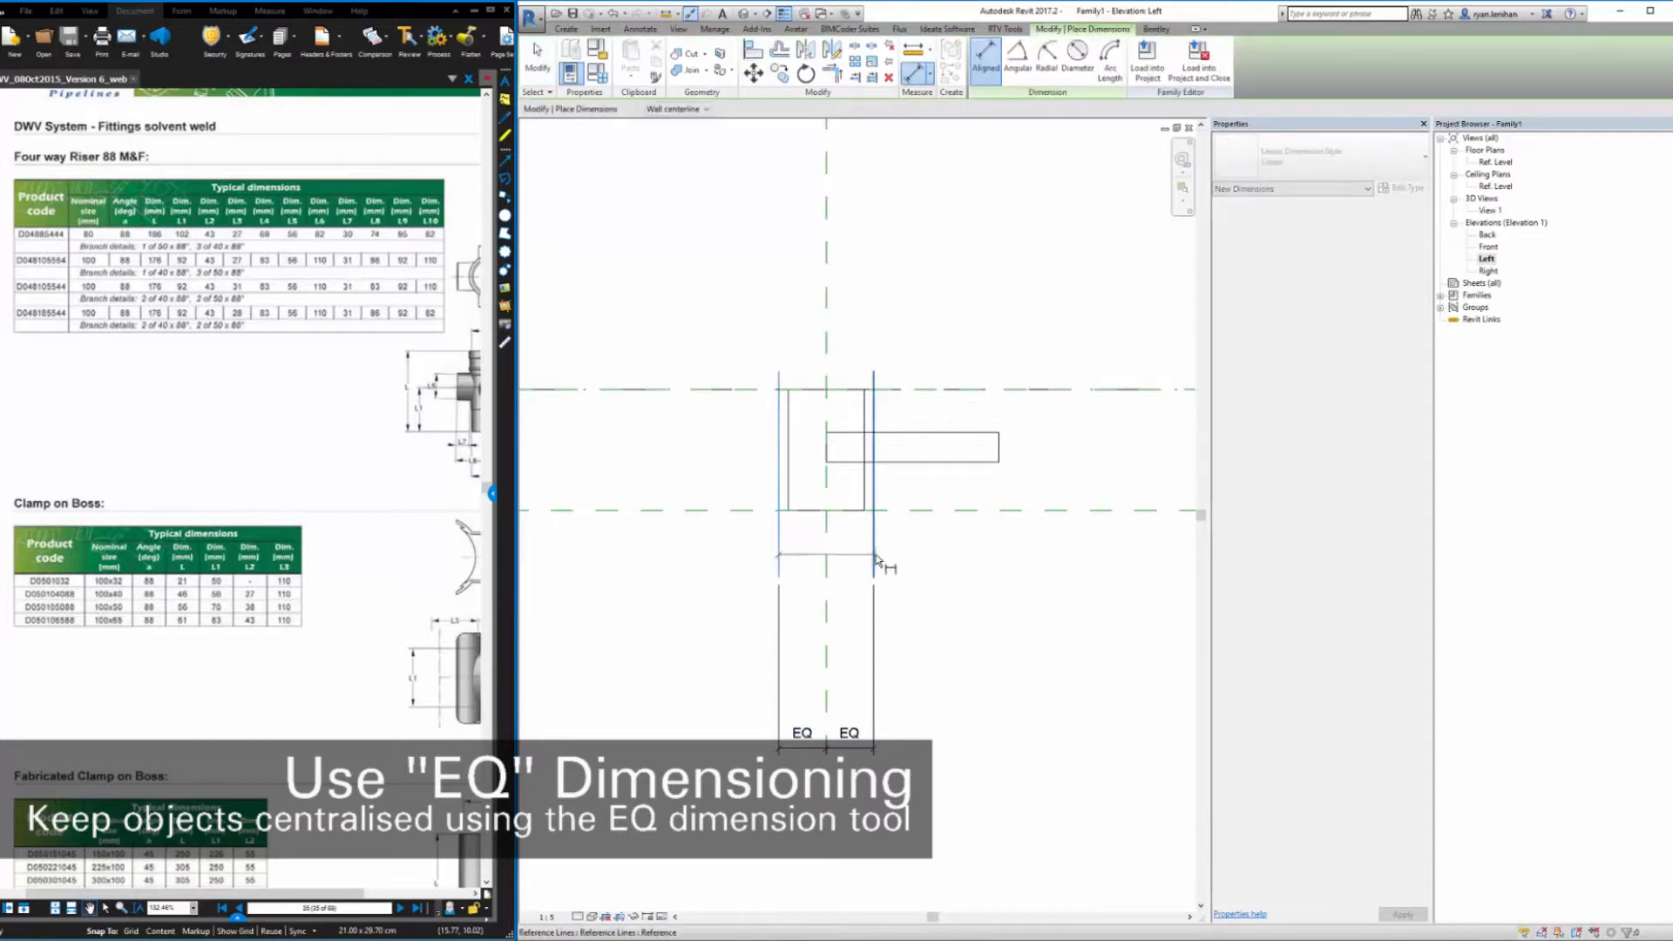
left_click(874, 795)
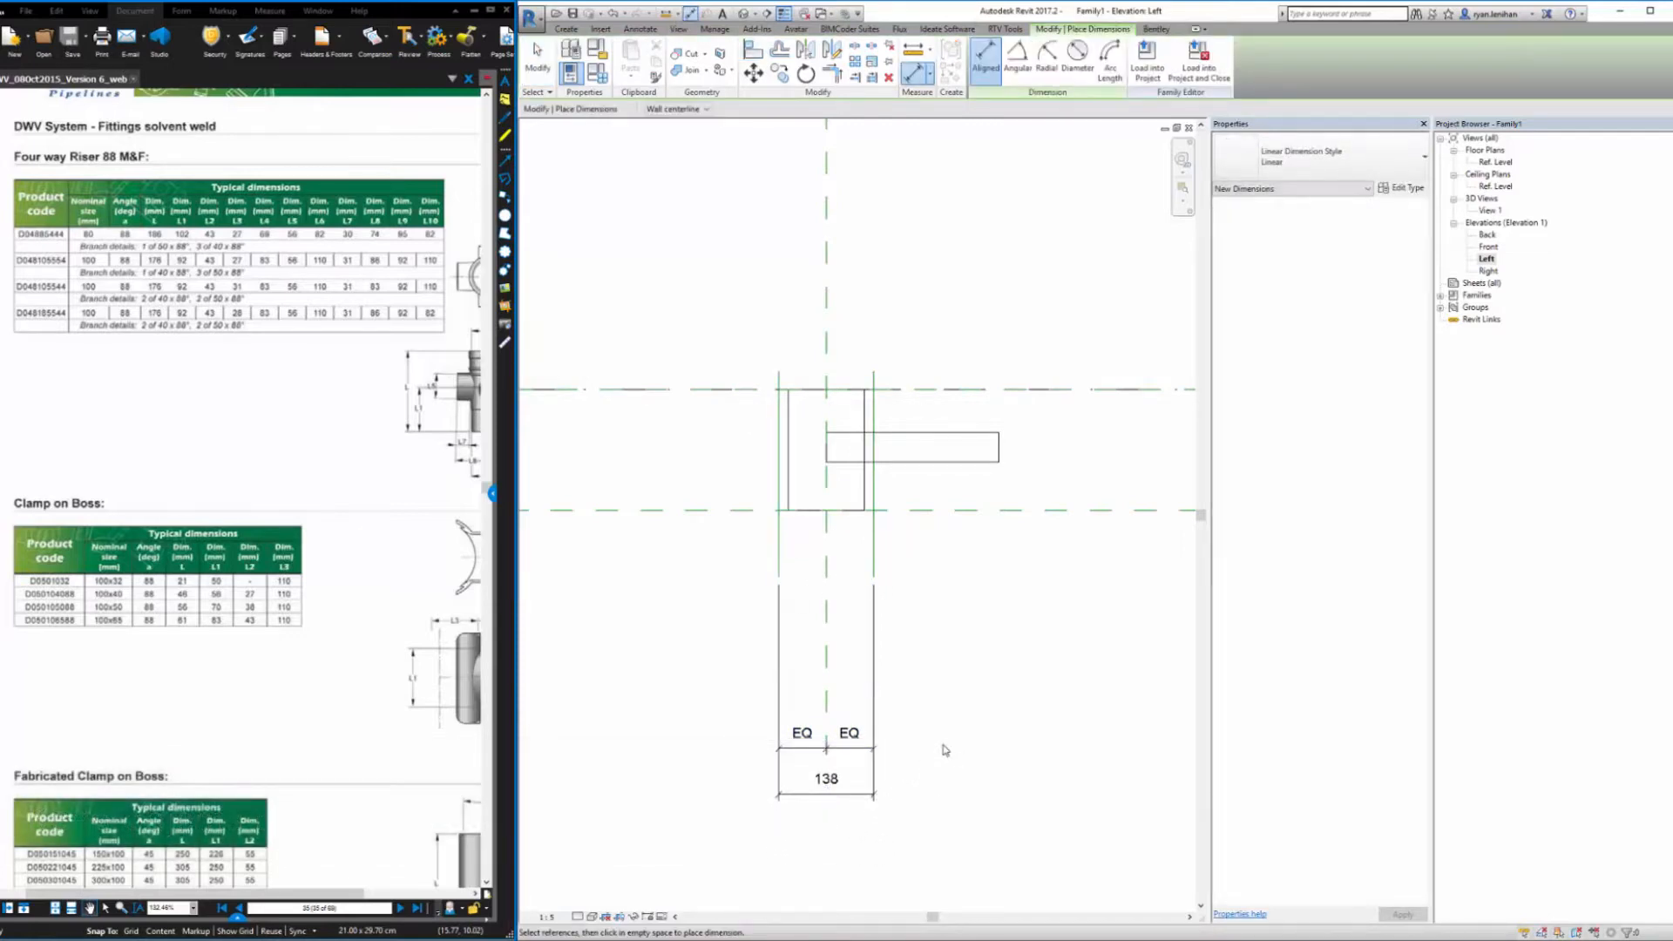
key("Escape")
key("Escape")
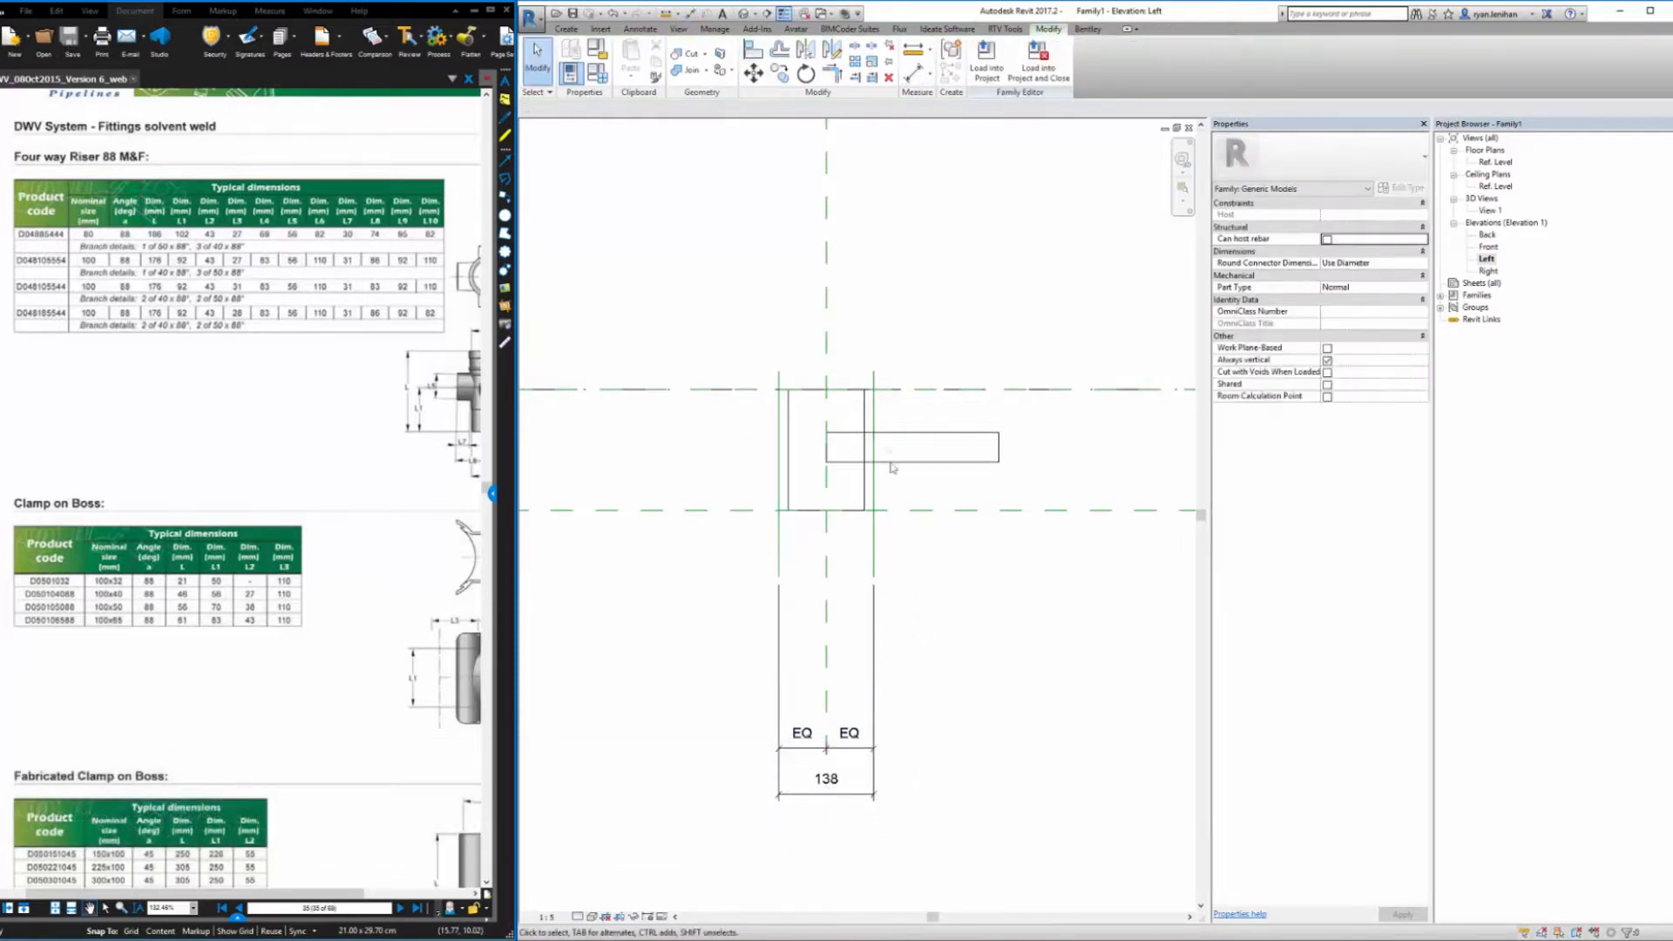
Label the overall dimension with a new family type parameter named dim_4wayInletOffset
left_click(850, 795)
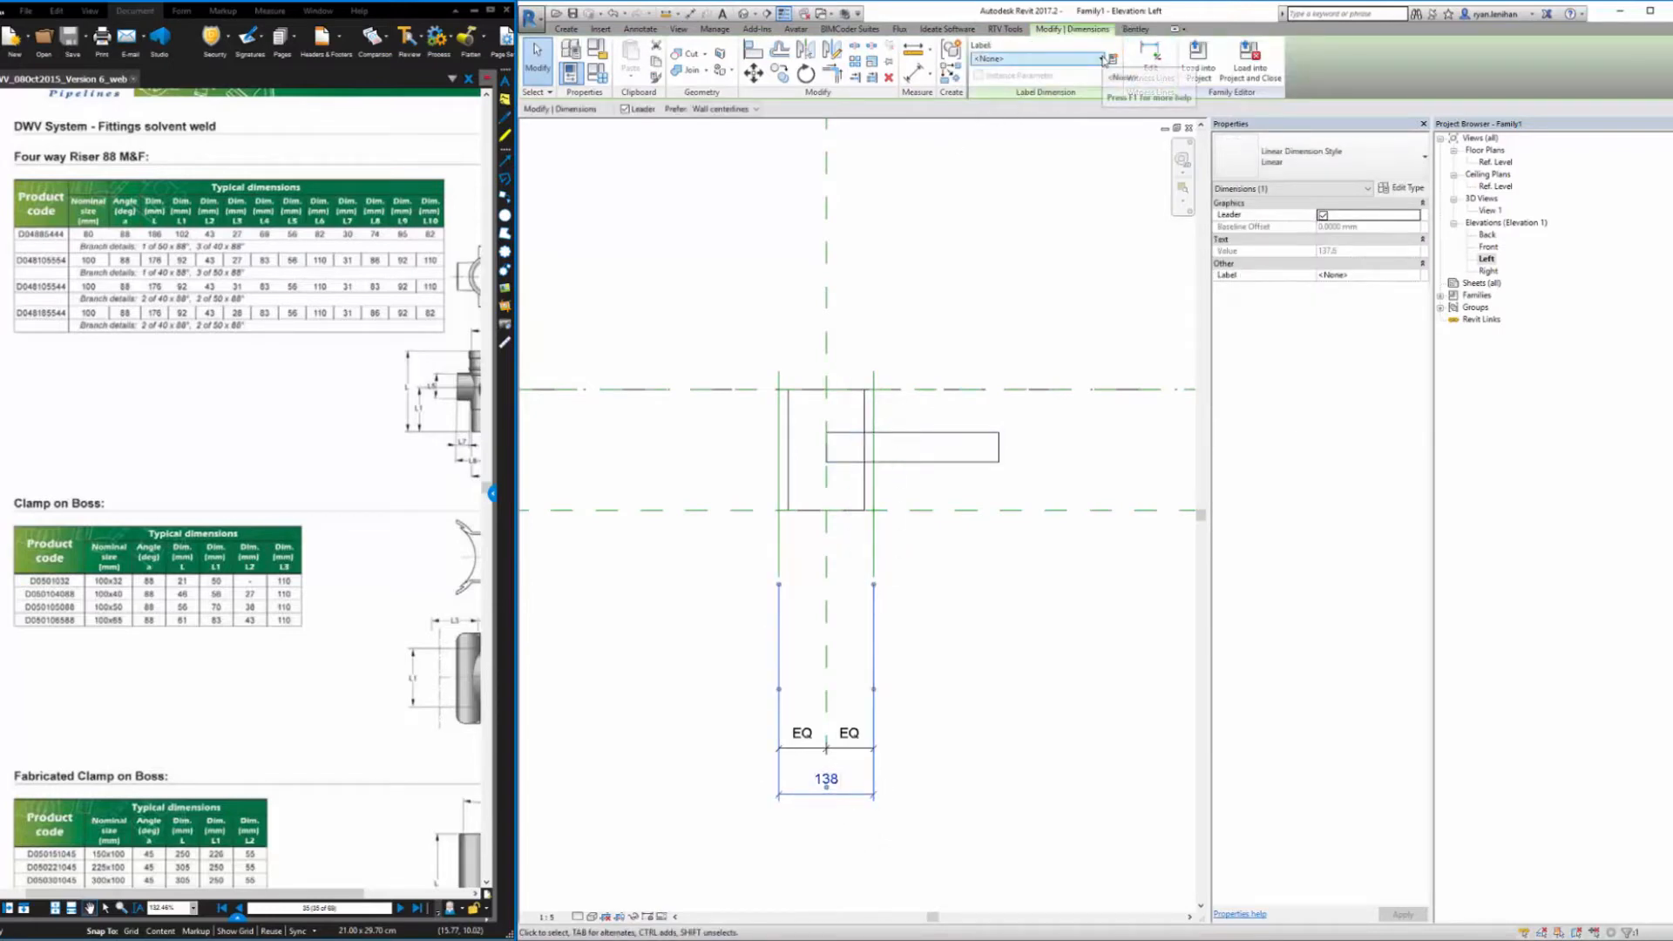
left_click(1113, 58)
type("dim_4wayInletOffset")
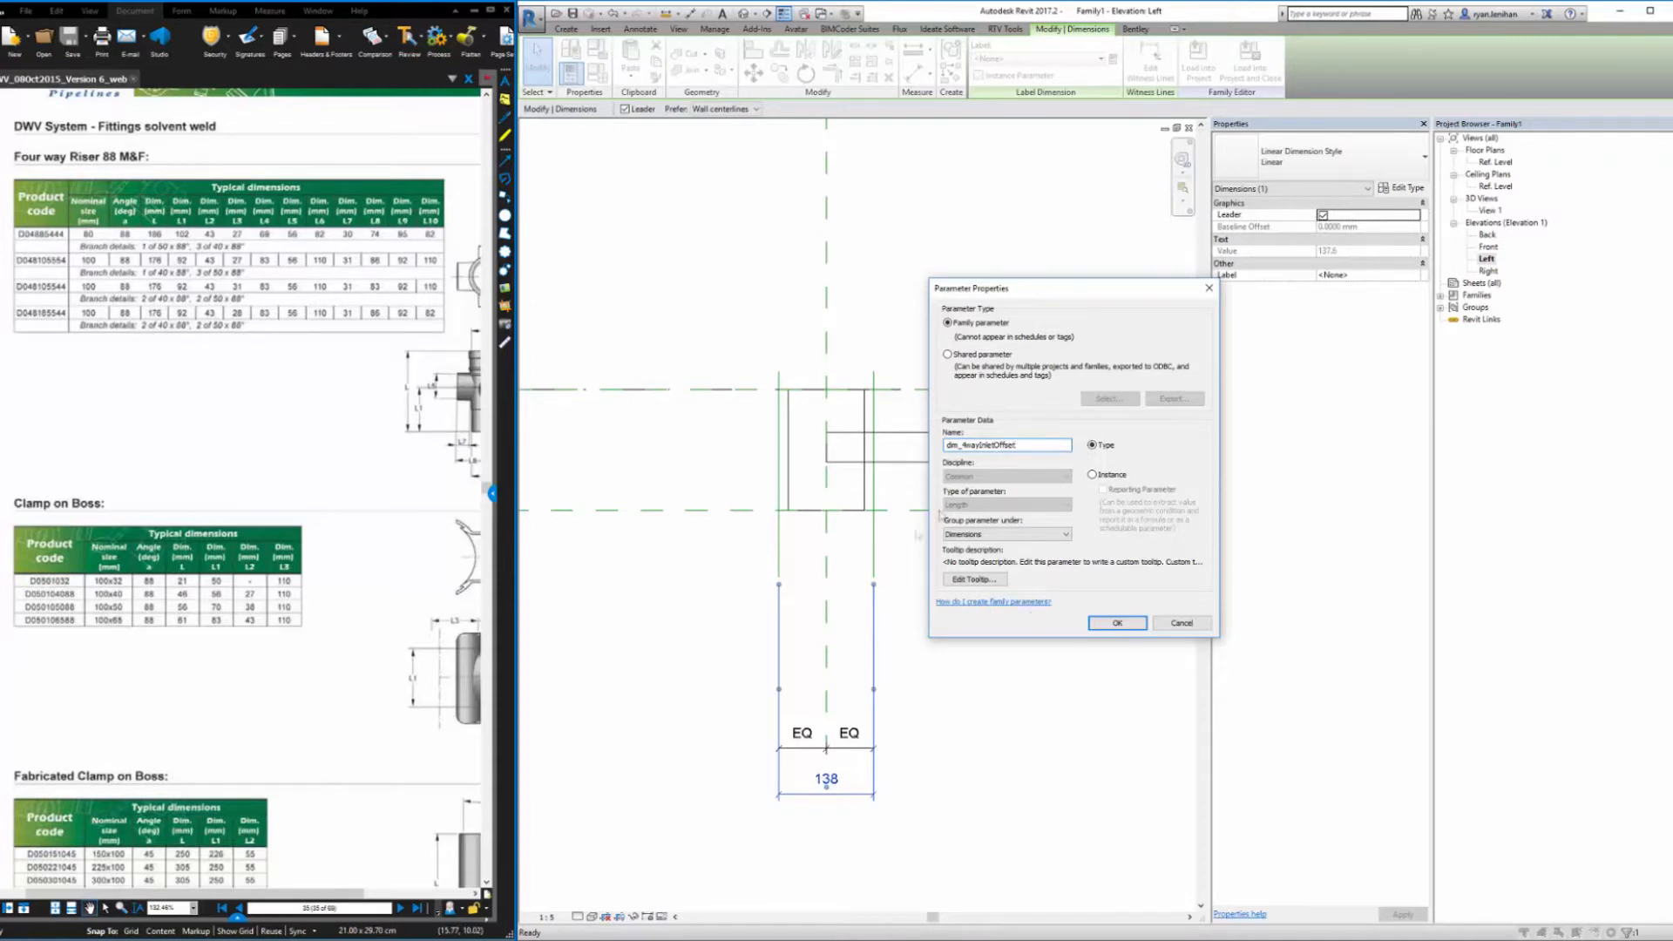
left_click(1104, 623)
left_click(1043, 695)
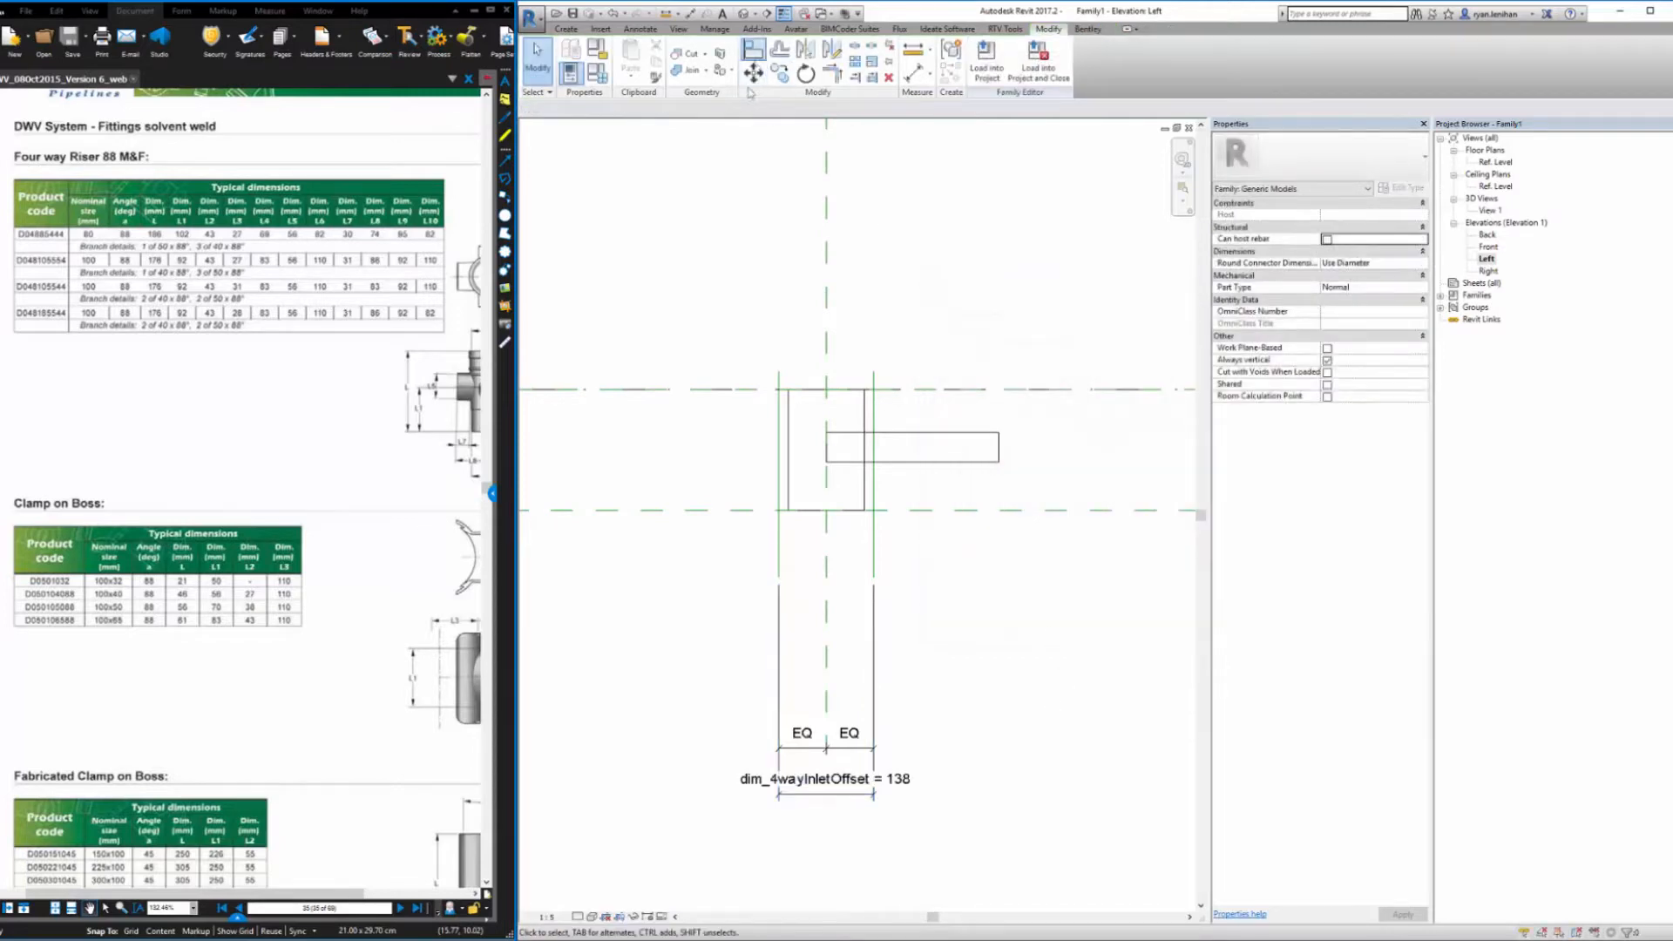
Align and lock both ends of the horizontal inlet extrusion to the two vertical reference lines
key("a")
key("l")
left_click(779, 460)
left_click(874, 453)
left_click(998, 447)
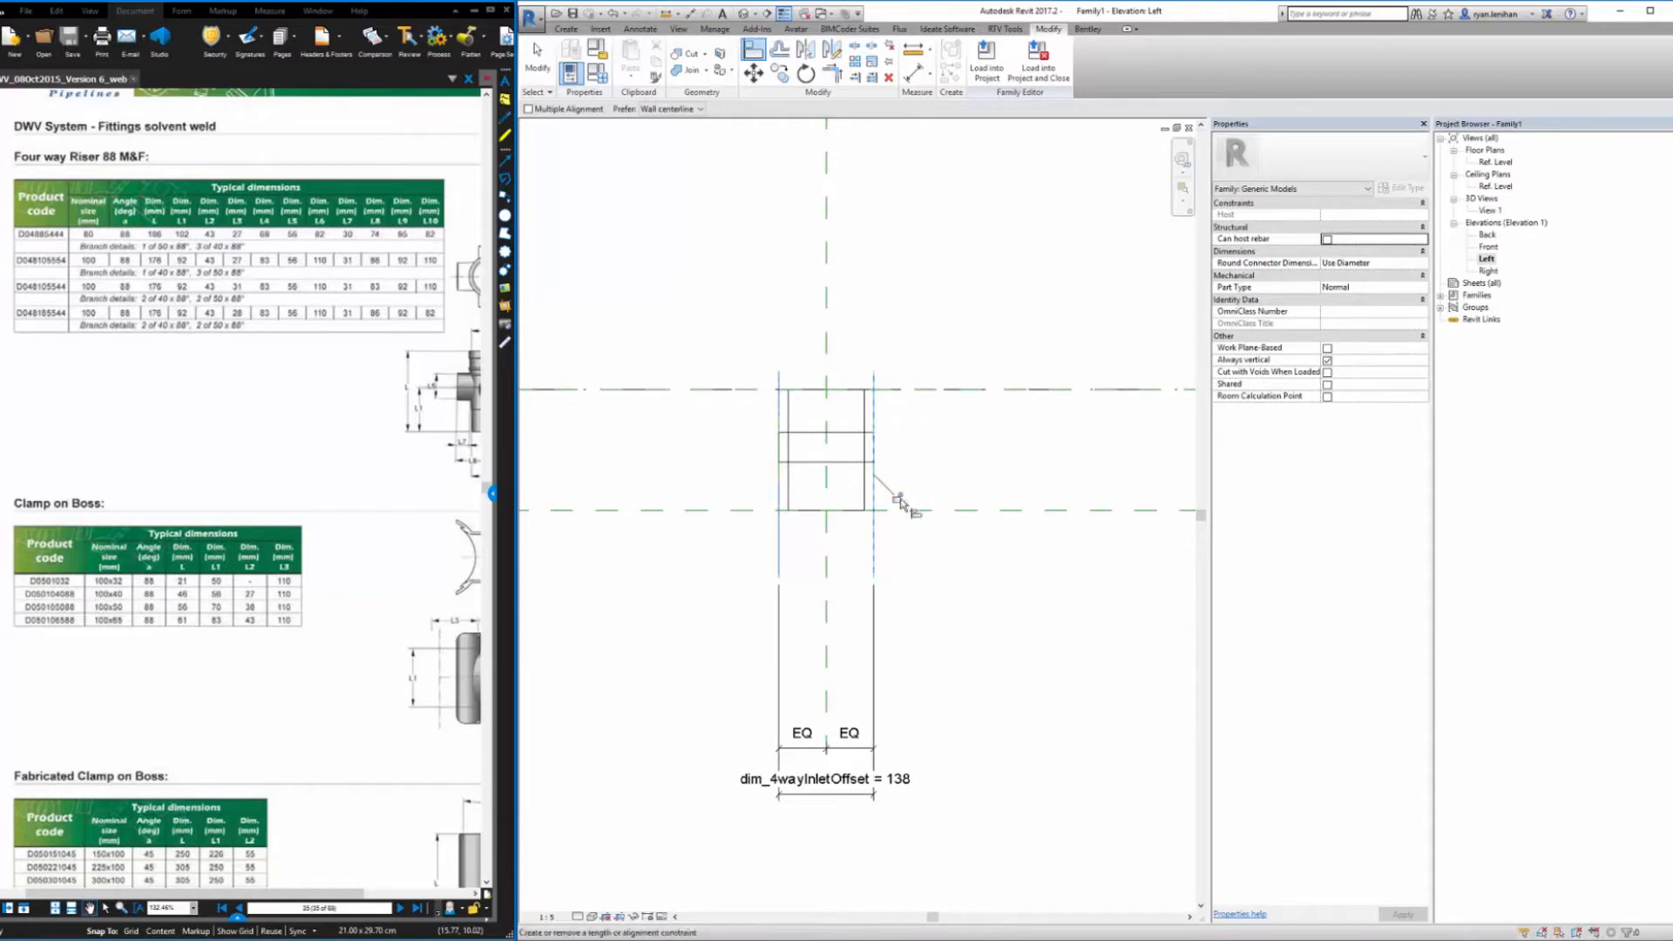
left_click(538, 61)
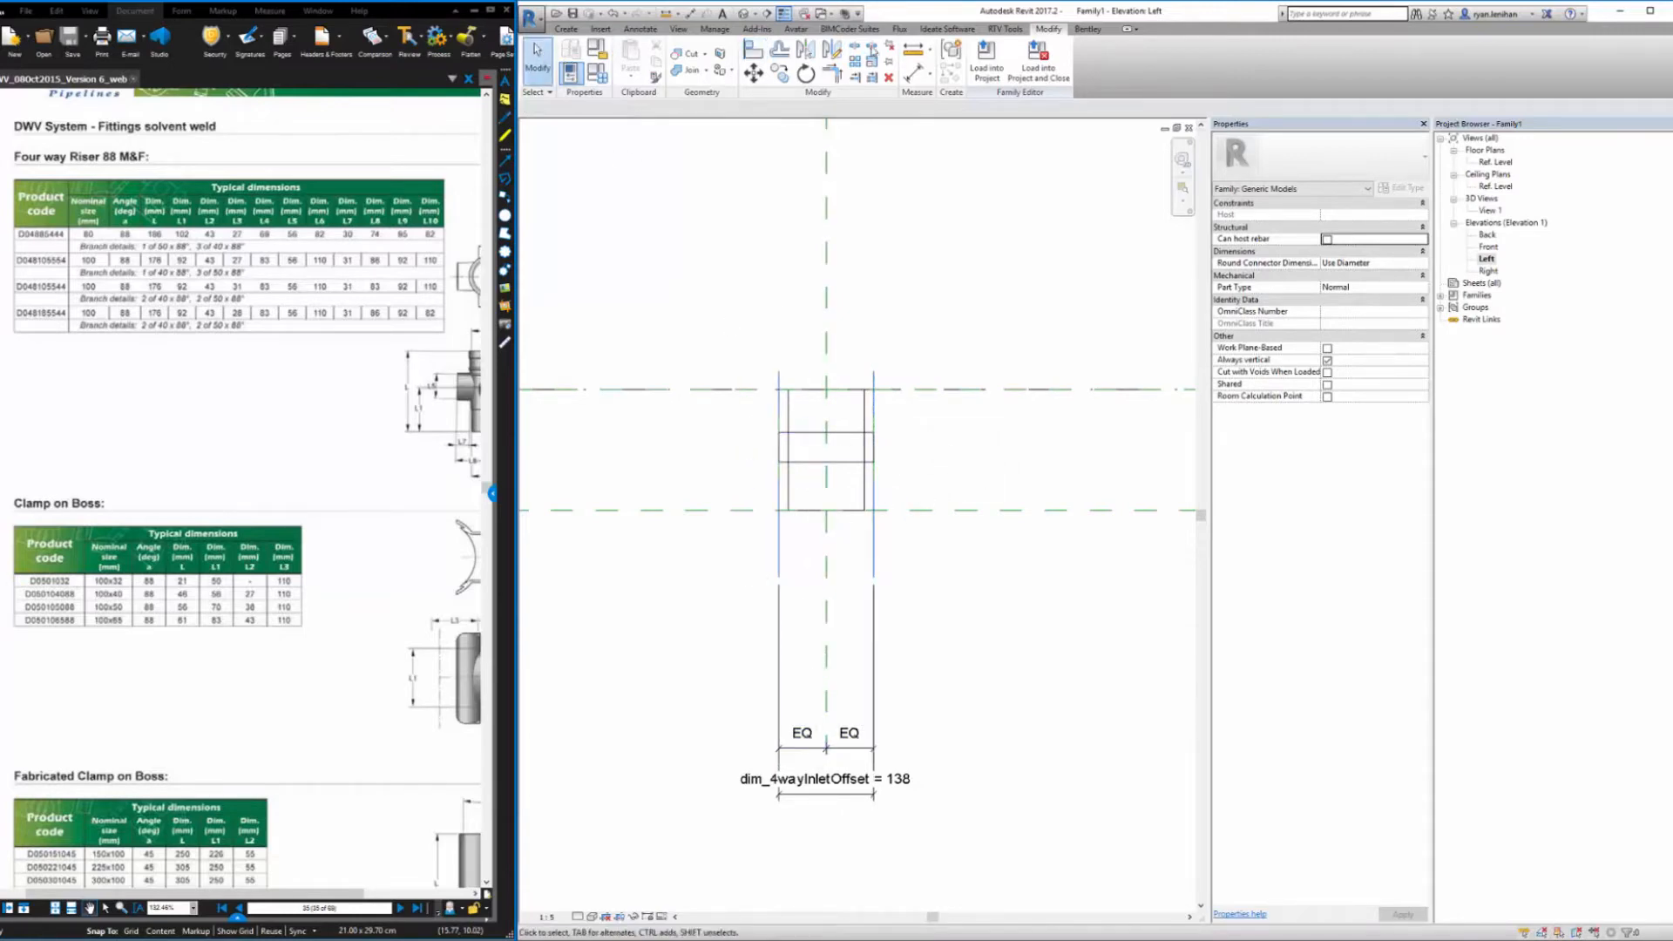
left_click(597, 73)
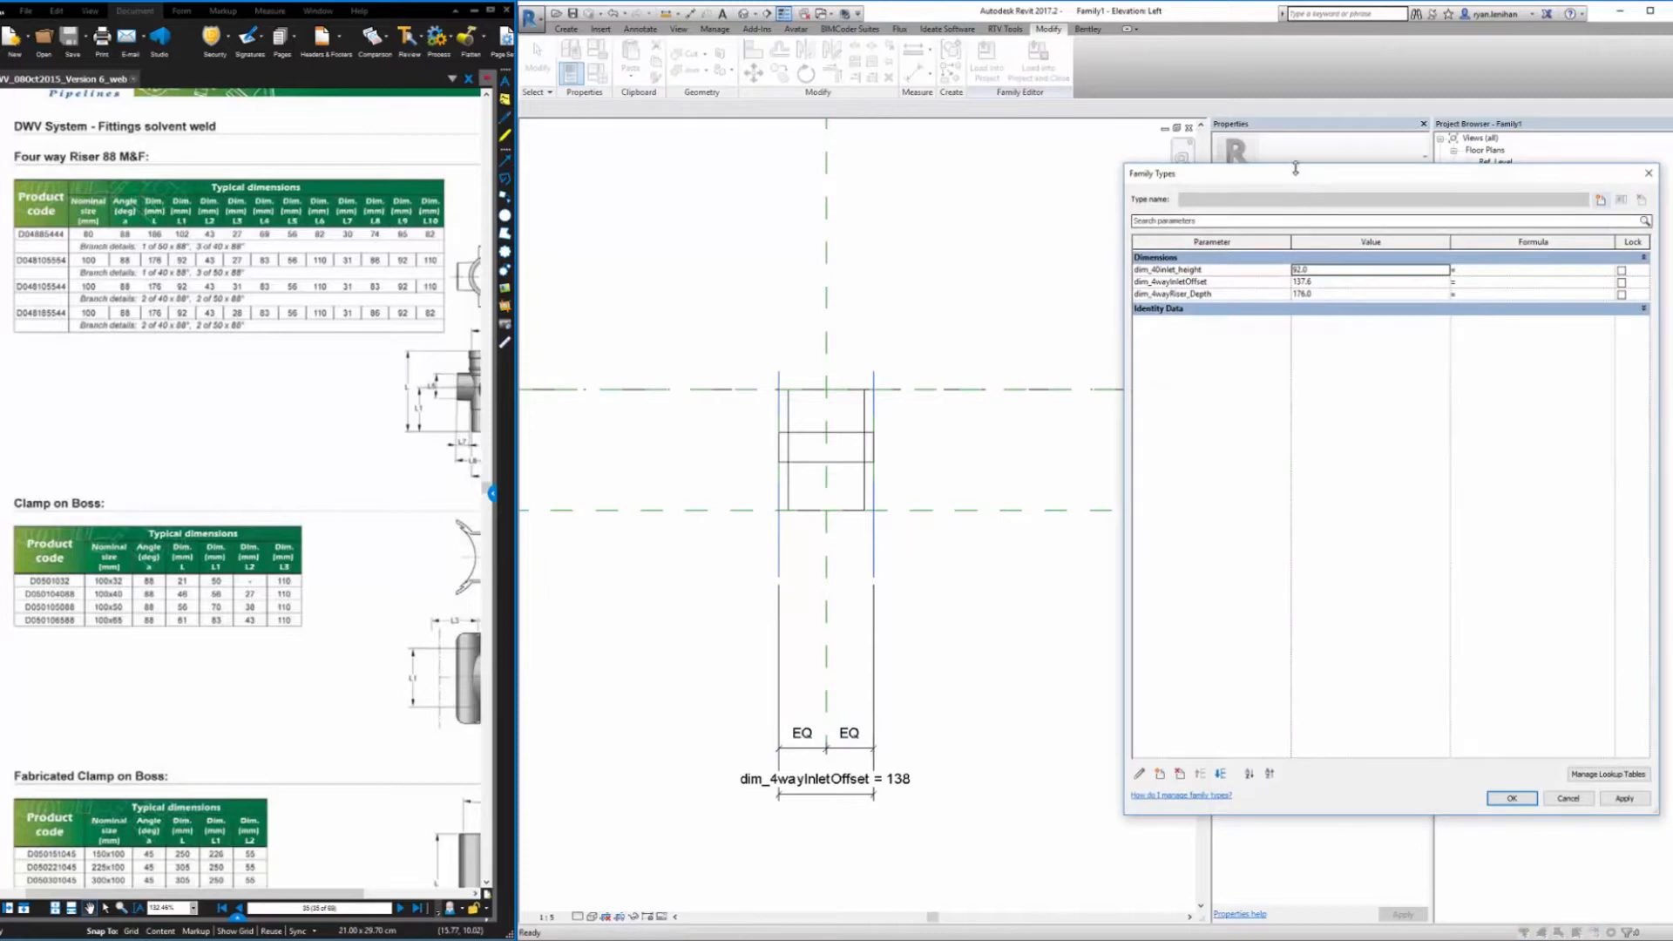
left_click_drag(1241, 174, 1149, 168)
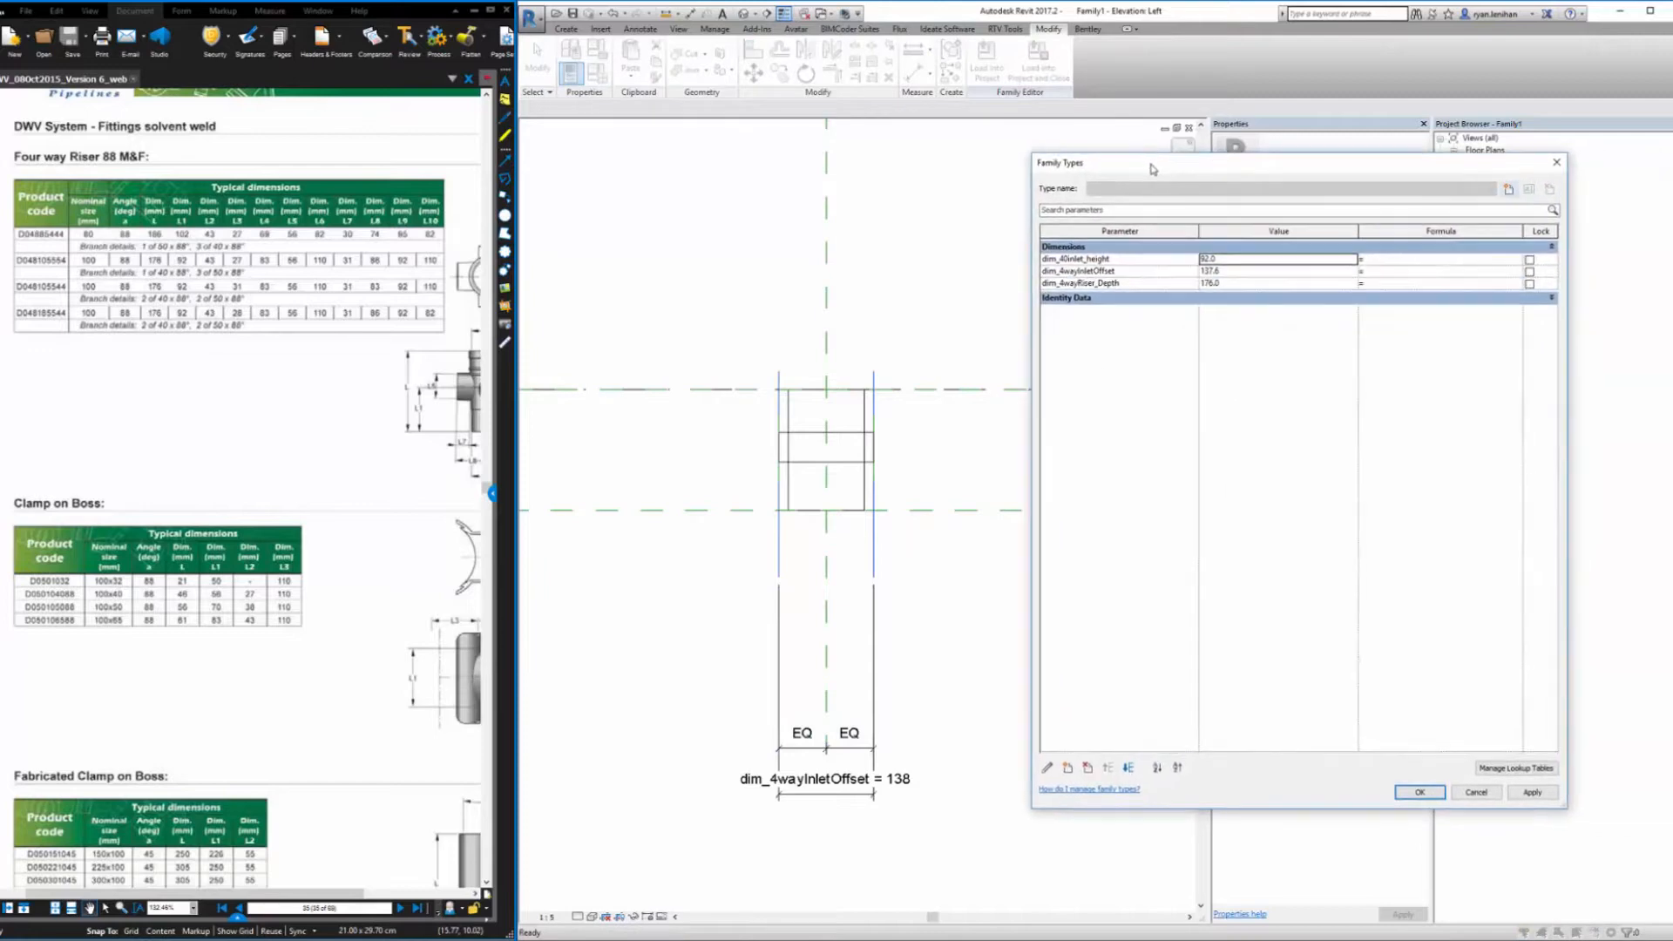
left_click(1123, 298)
left_click(1123, 298)
left_click(1423, 794)
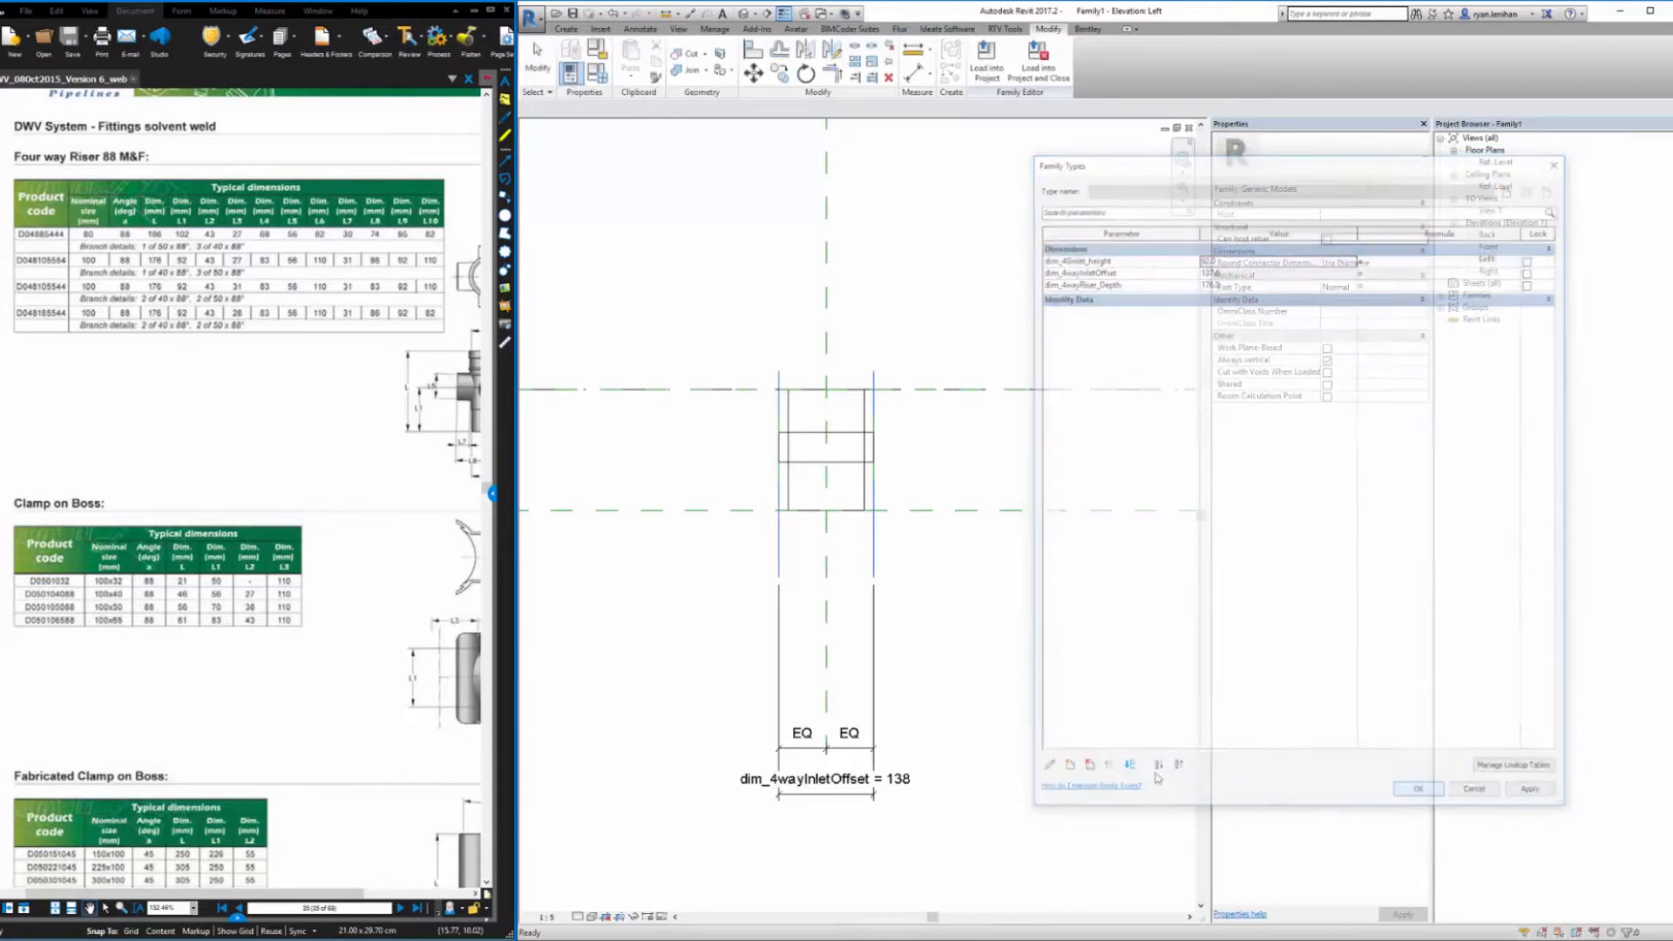
left_click(1489, 246)
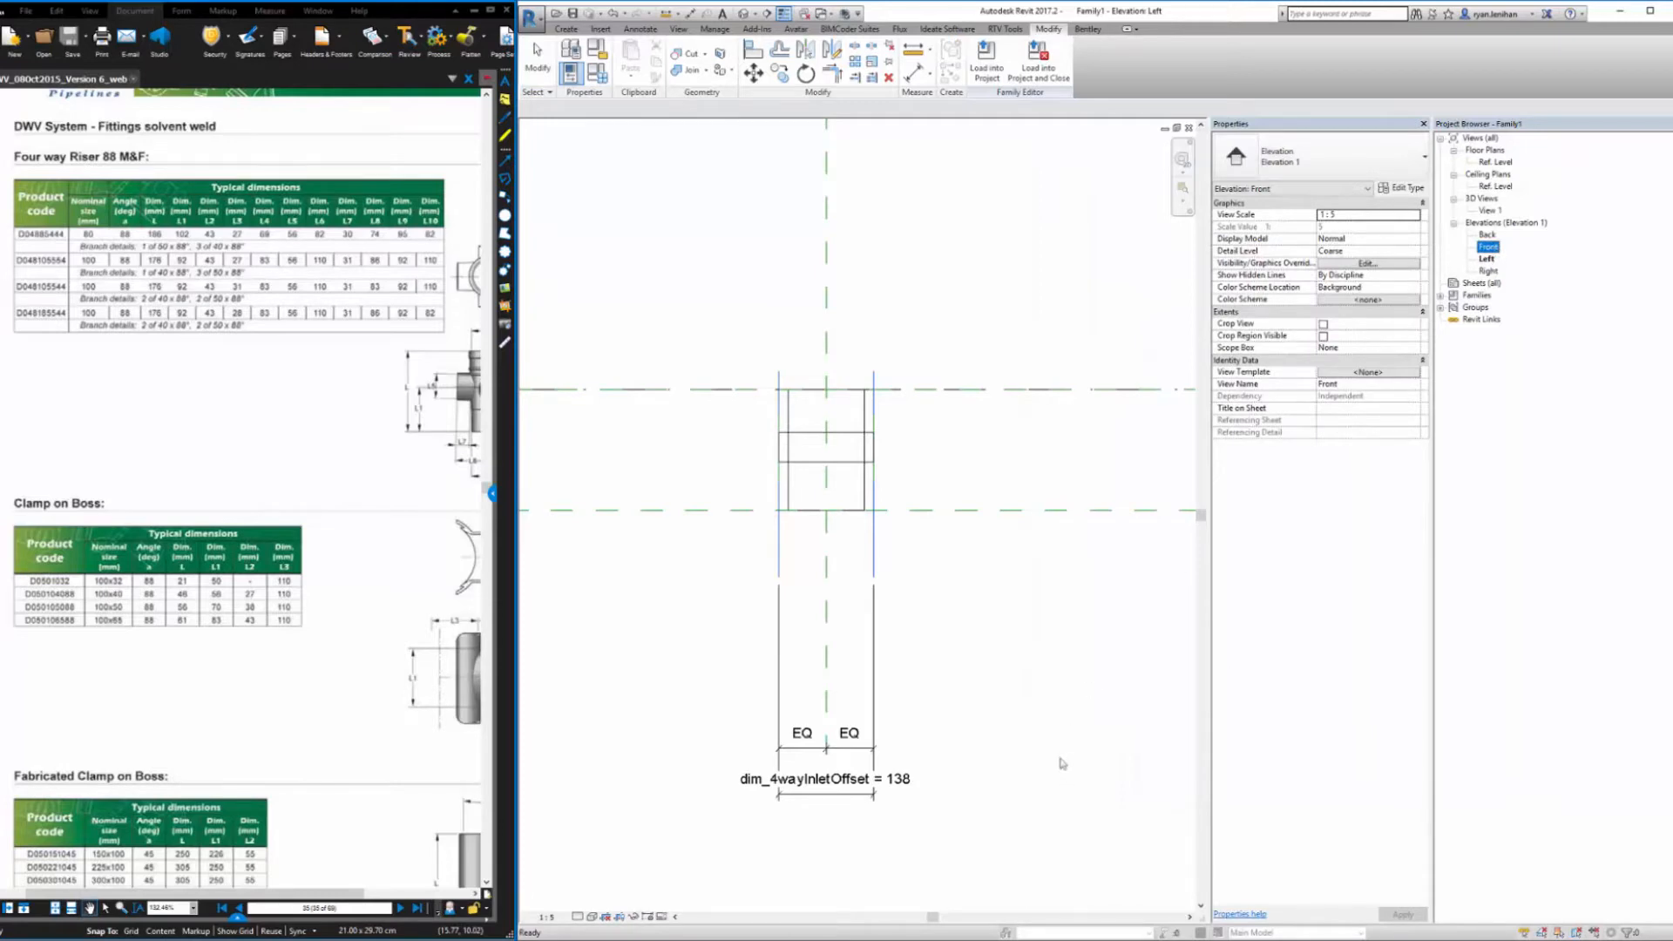
Set the dim_4wayInletOffset family parameter to 122 mm and apply it
left_click(597, 73)
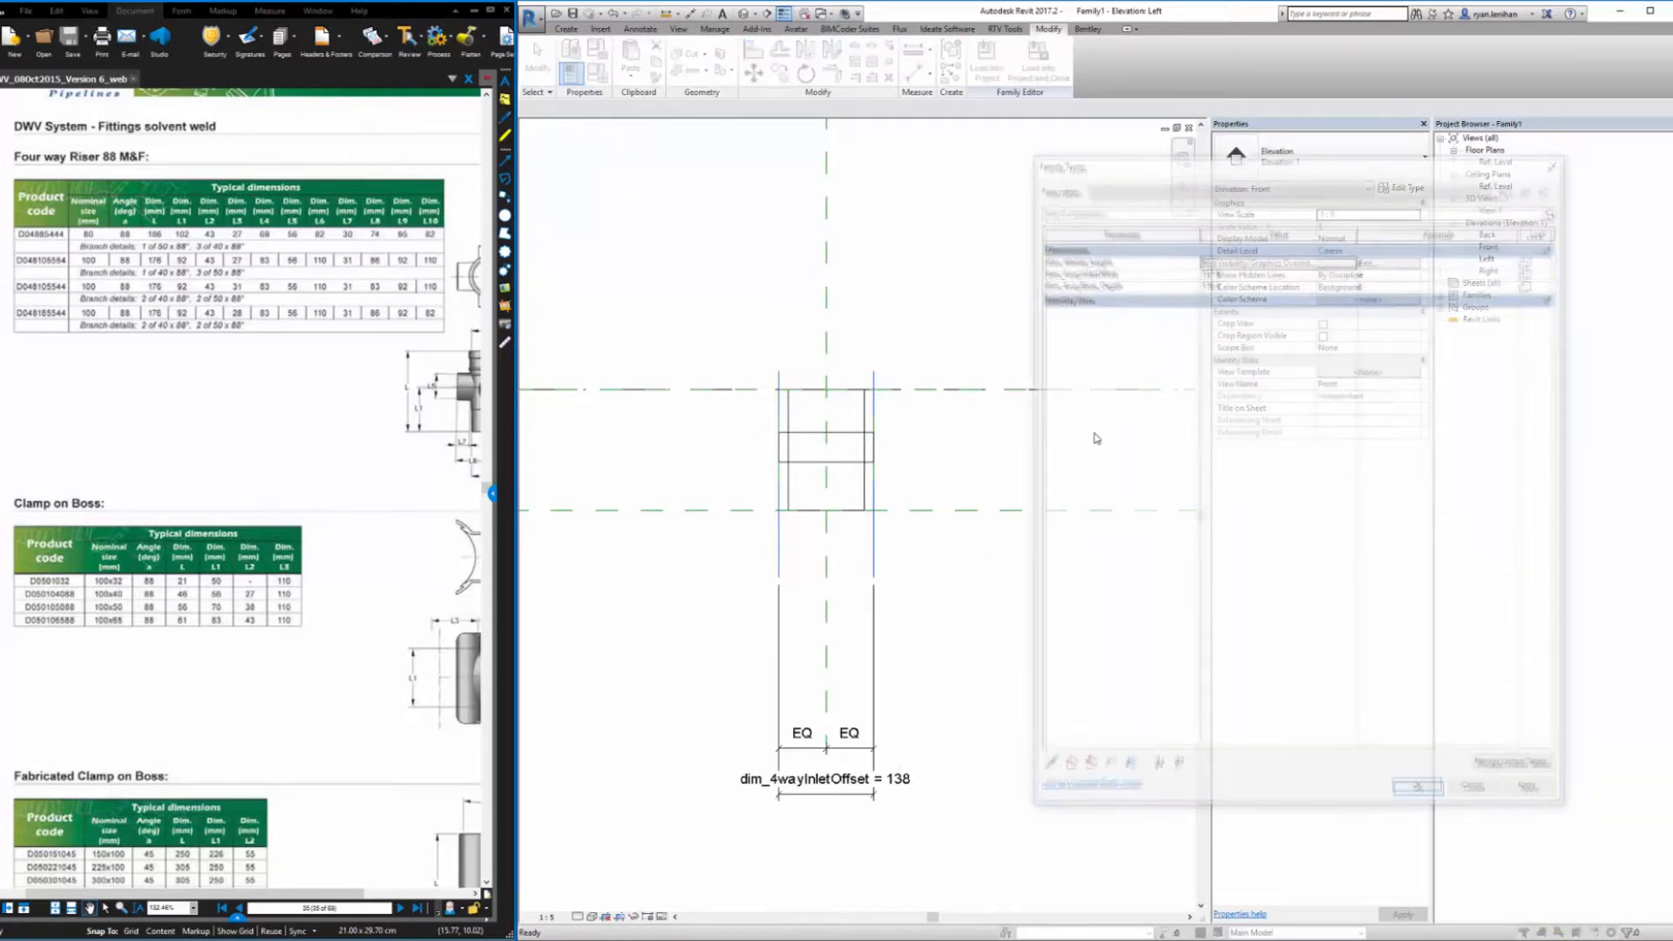
key("Tab")
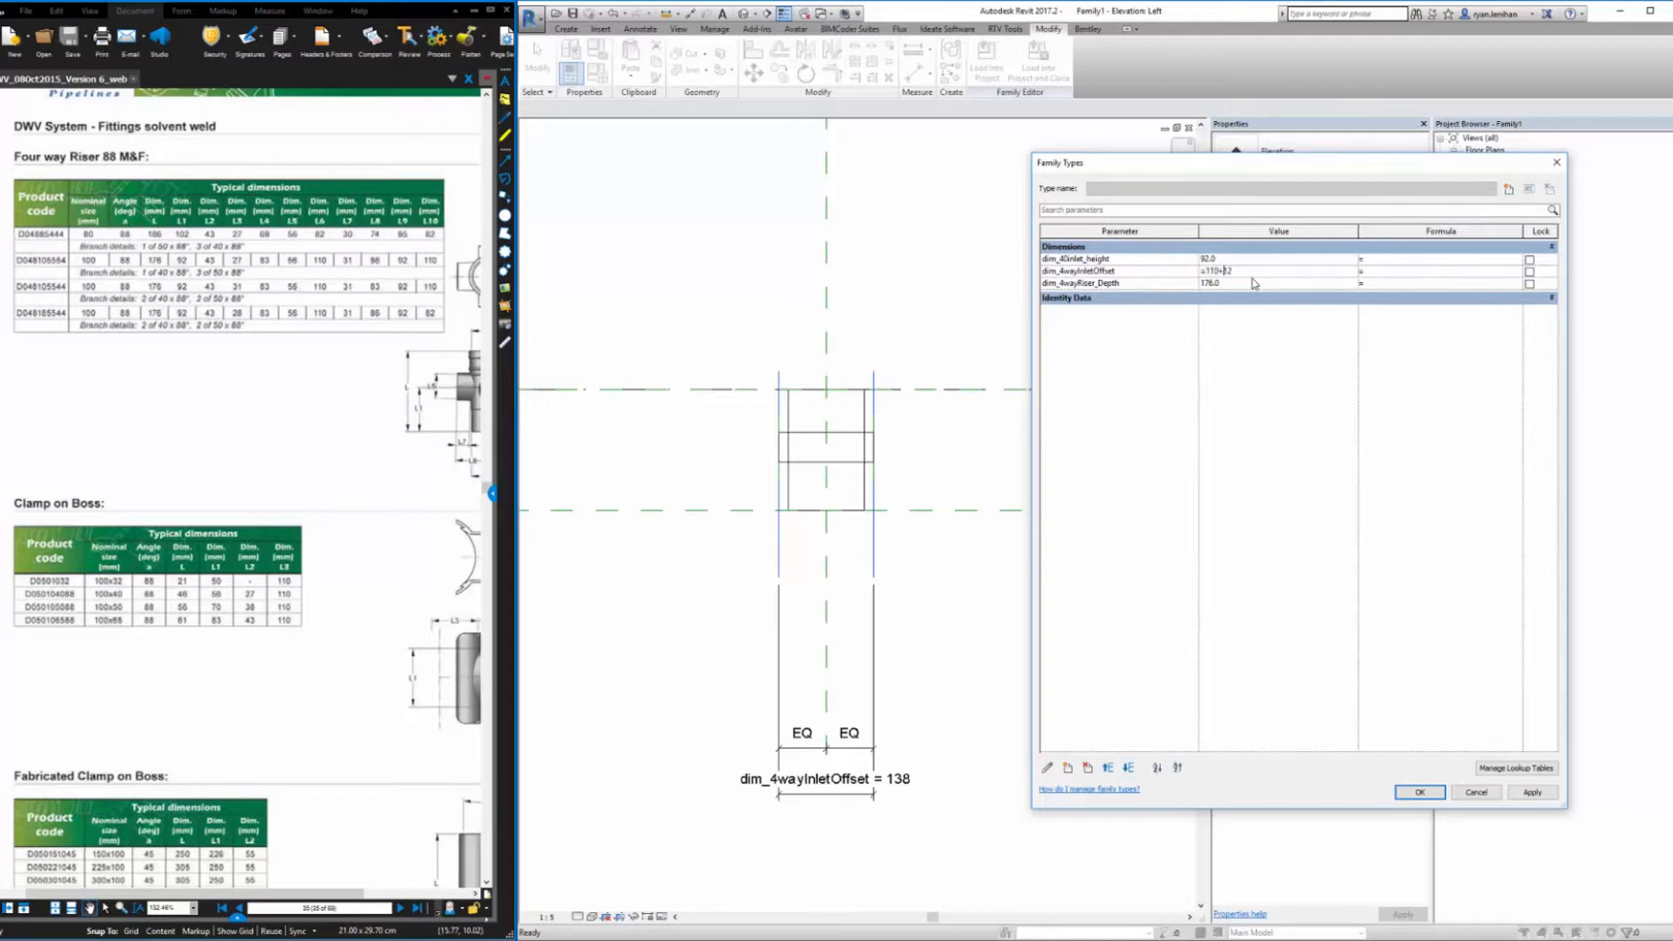
key("Tab")
left_click(1417, 792)
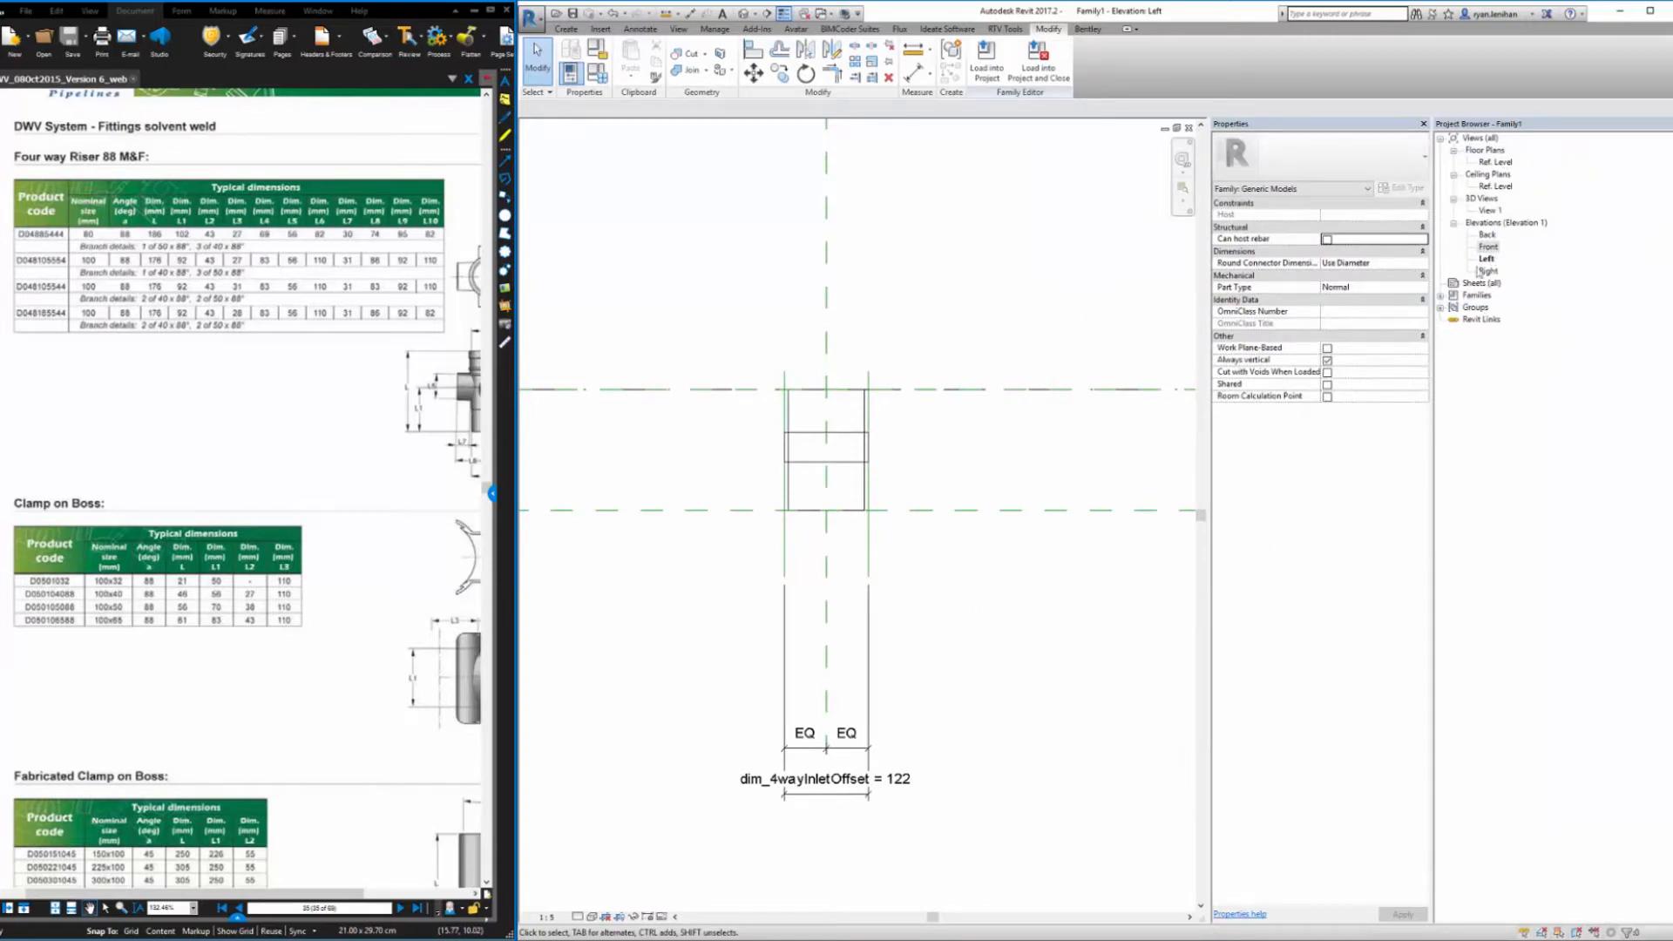
In the Left elevation, draw a horizontal reference line across the riser, about 122 mm above the lower reference plane
double_click(1488, 248)
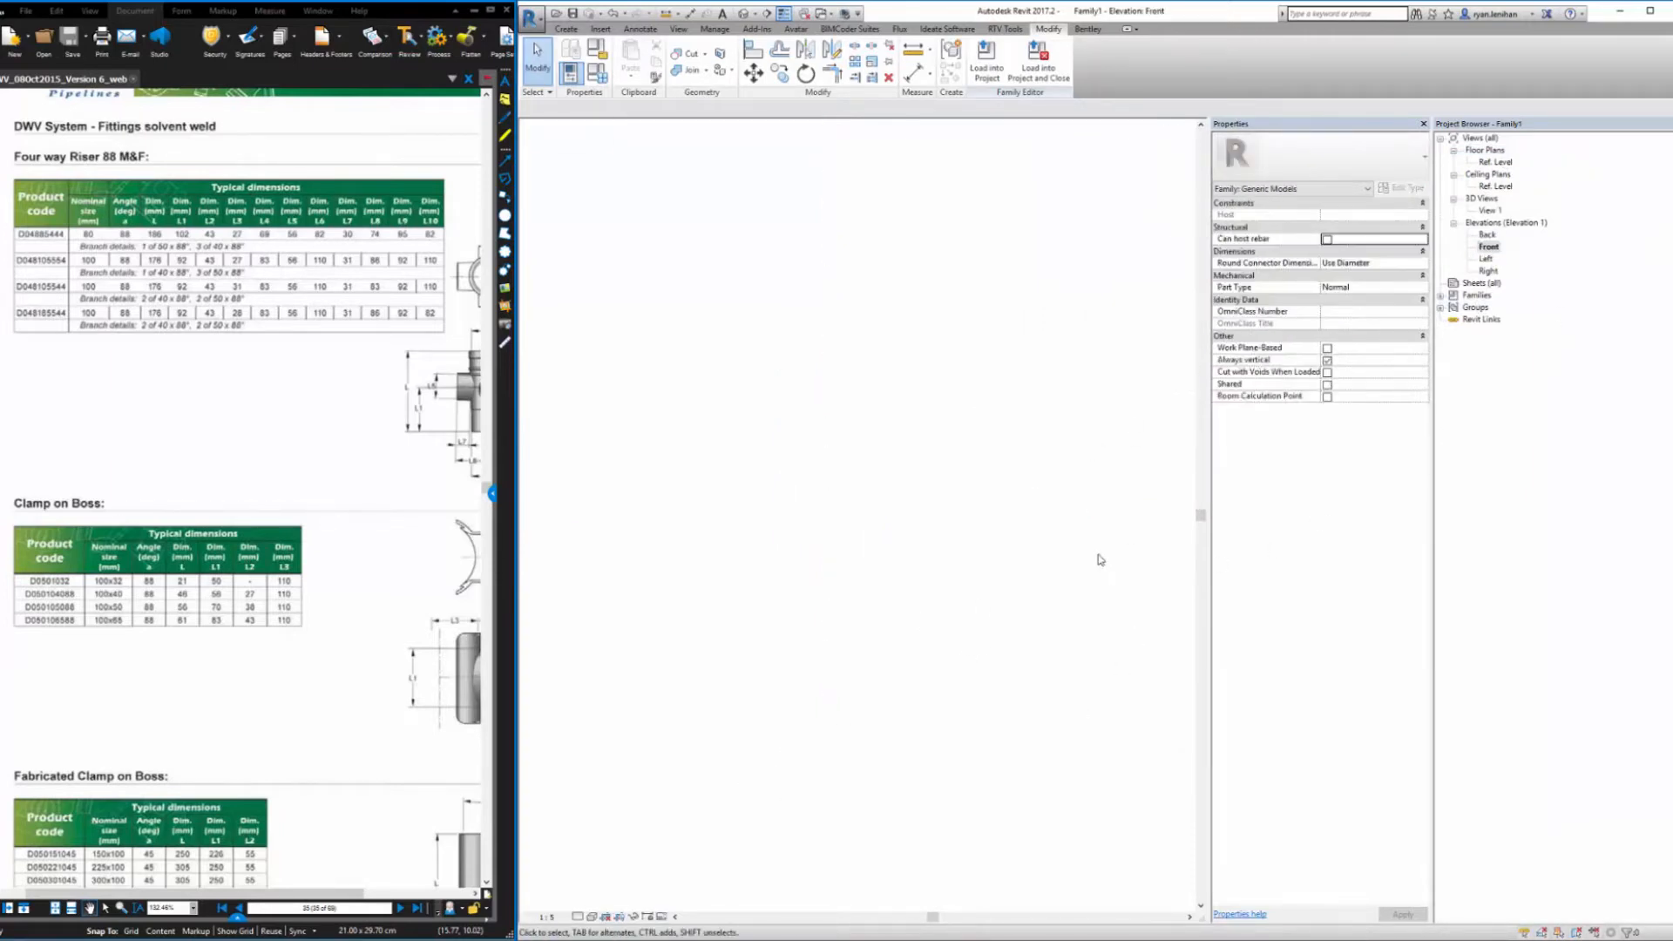
double_click(1486, 259)
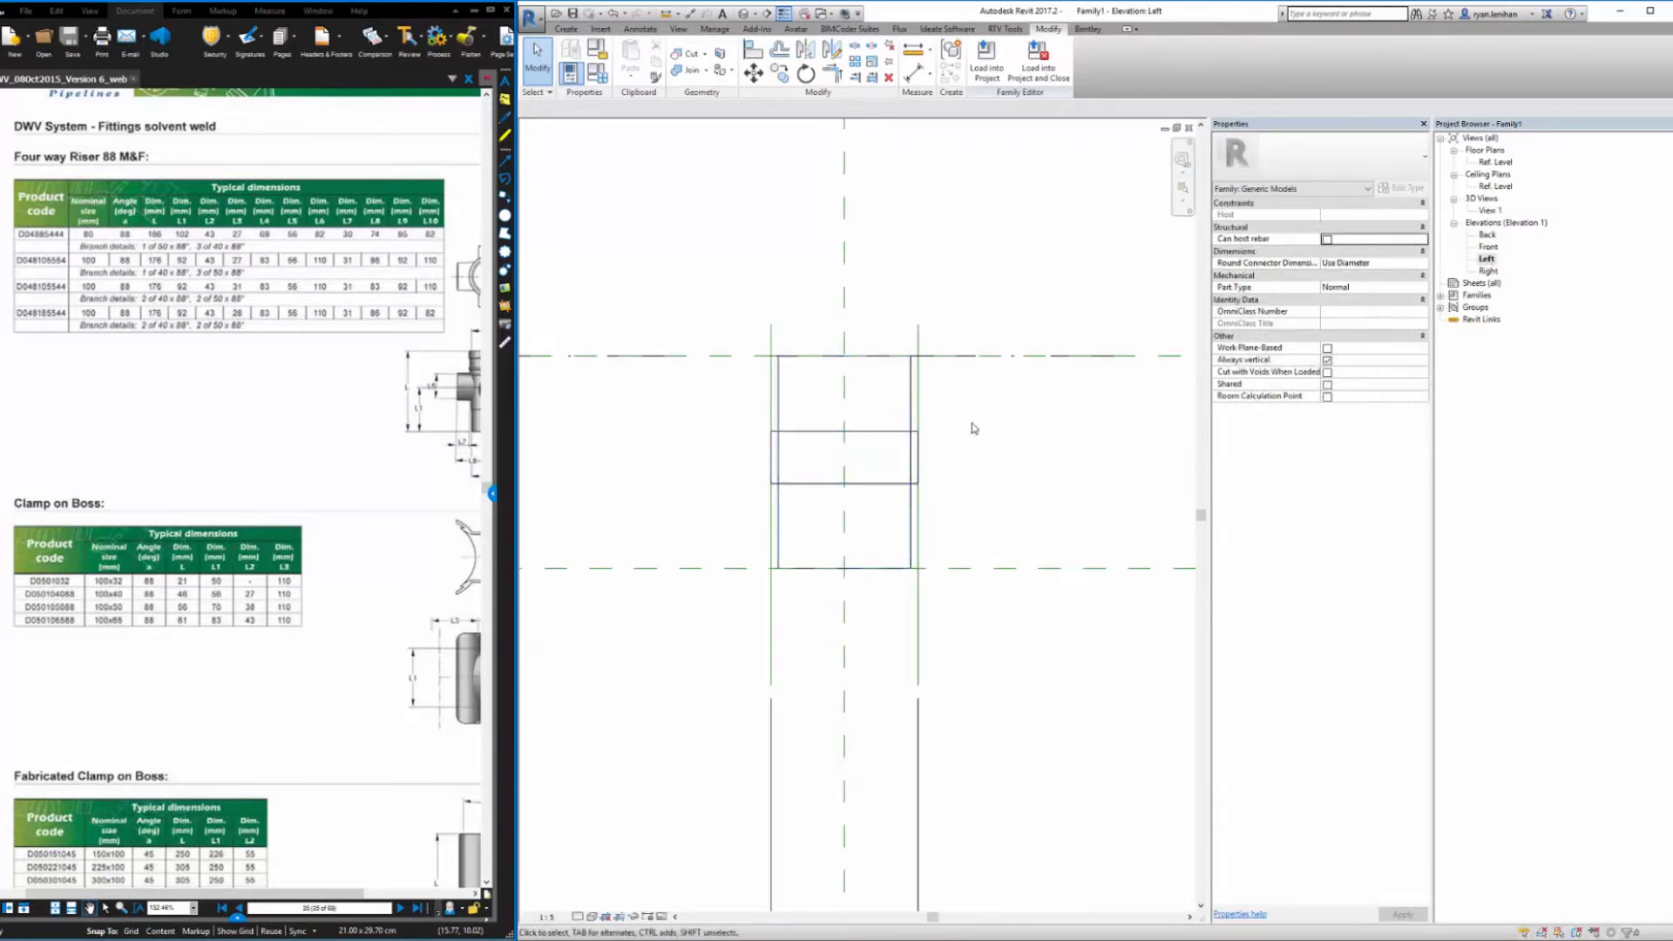
middle_click_drag(973, 424, 941, 361)
scroll(949, 370, "down", 1)
left_click(565, 29)
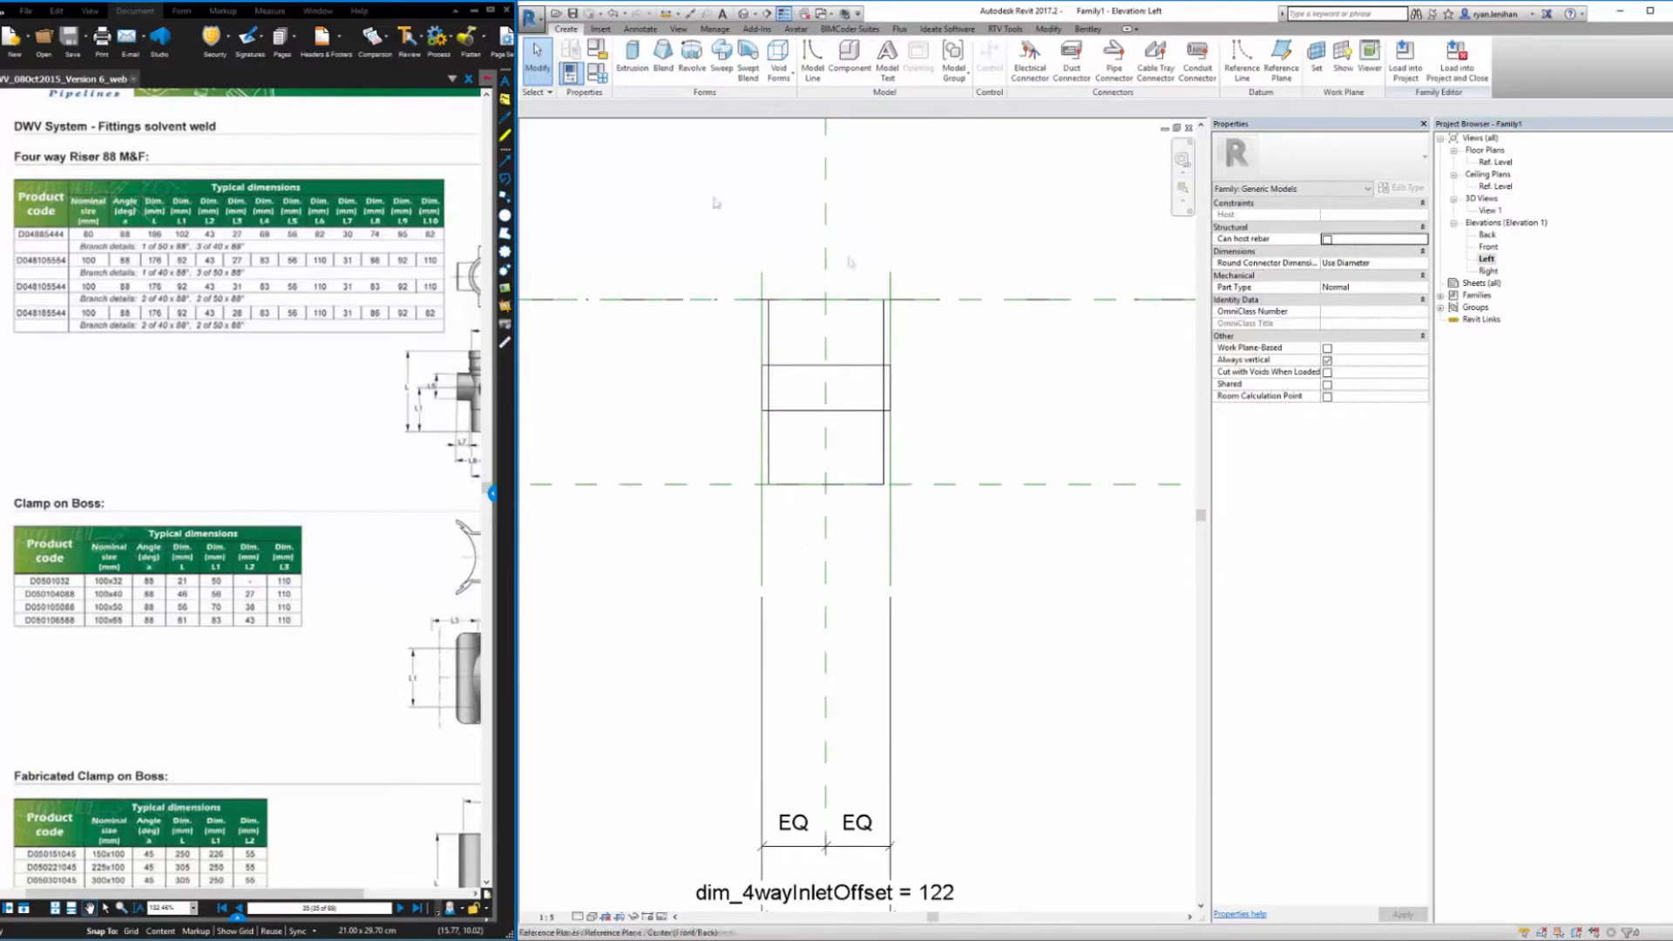
left_click(1242, 69)
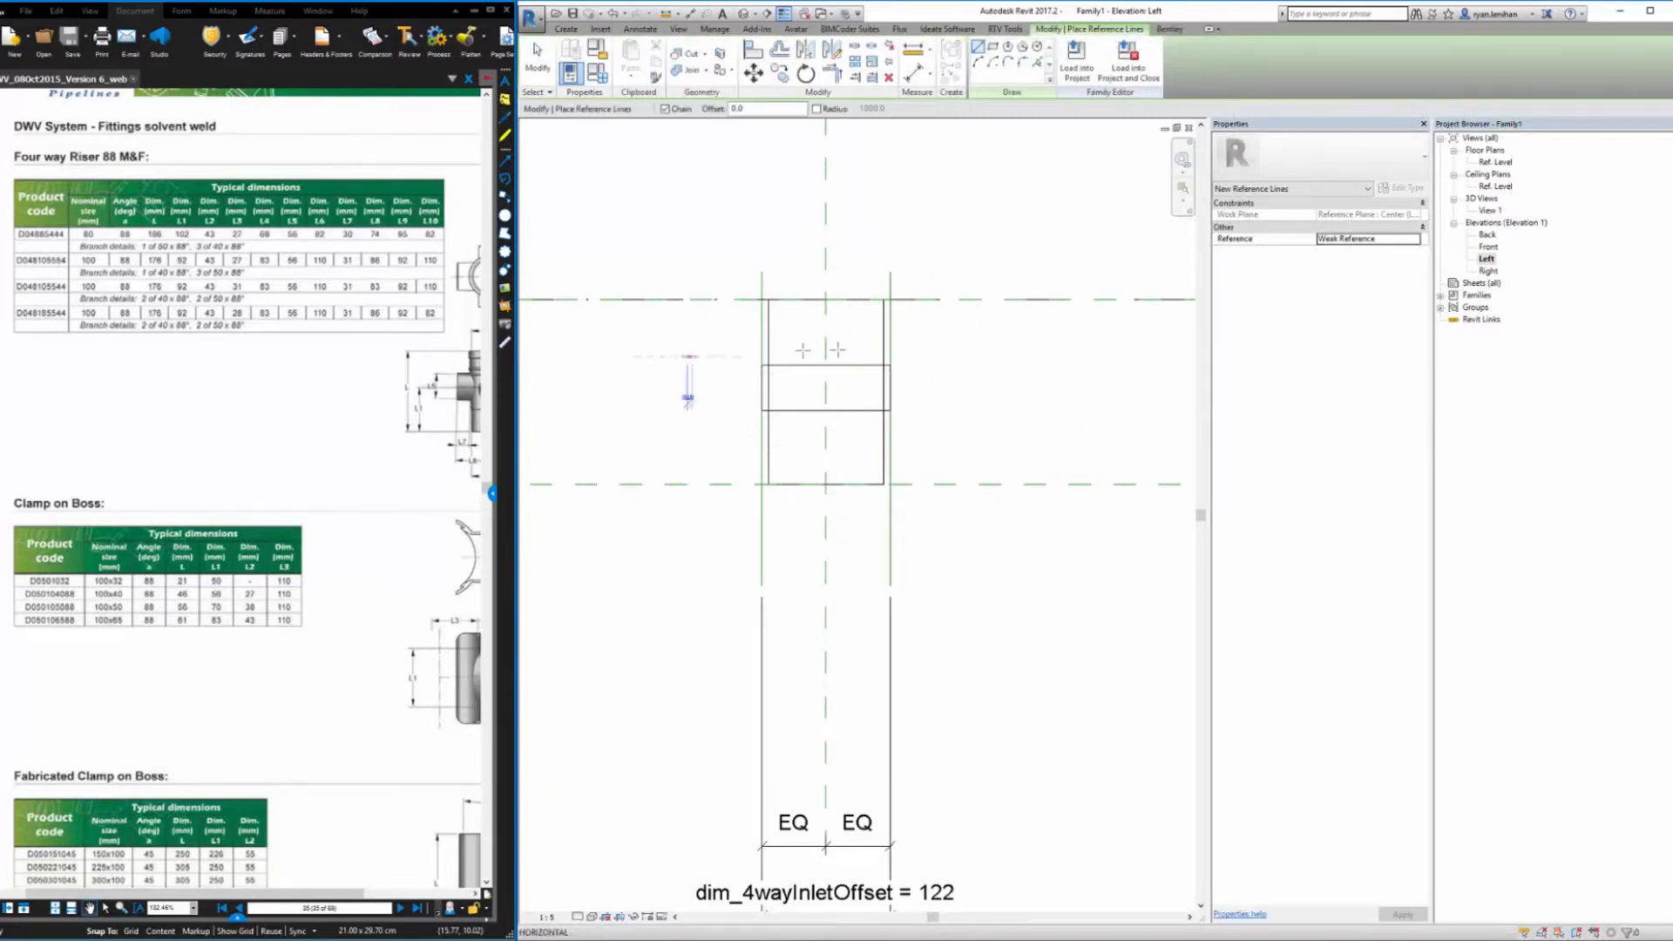
left_click(960, 356)
key("Escape")
key("Escape")
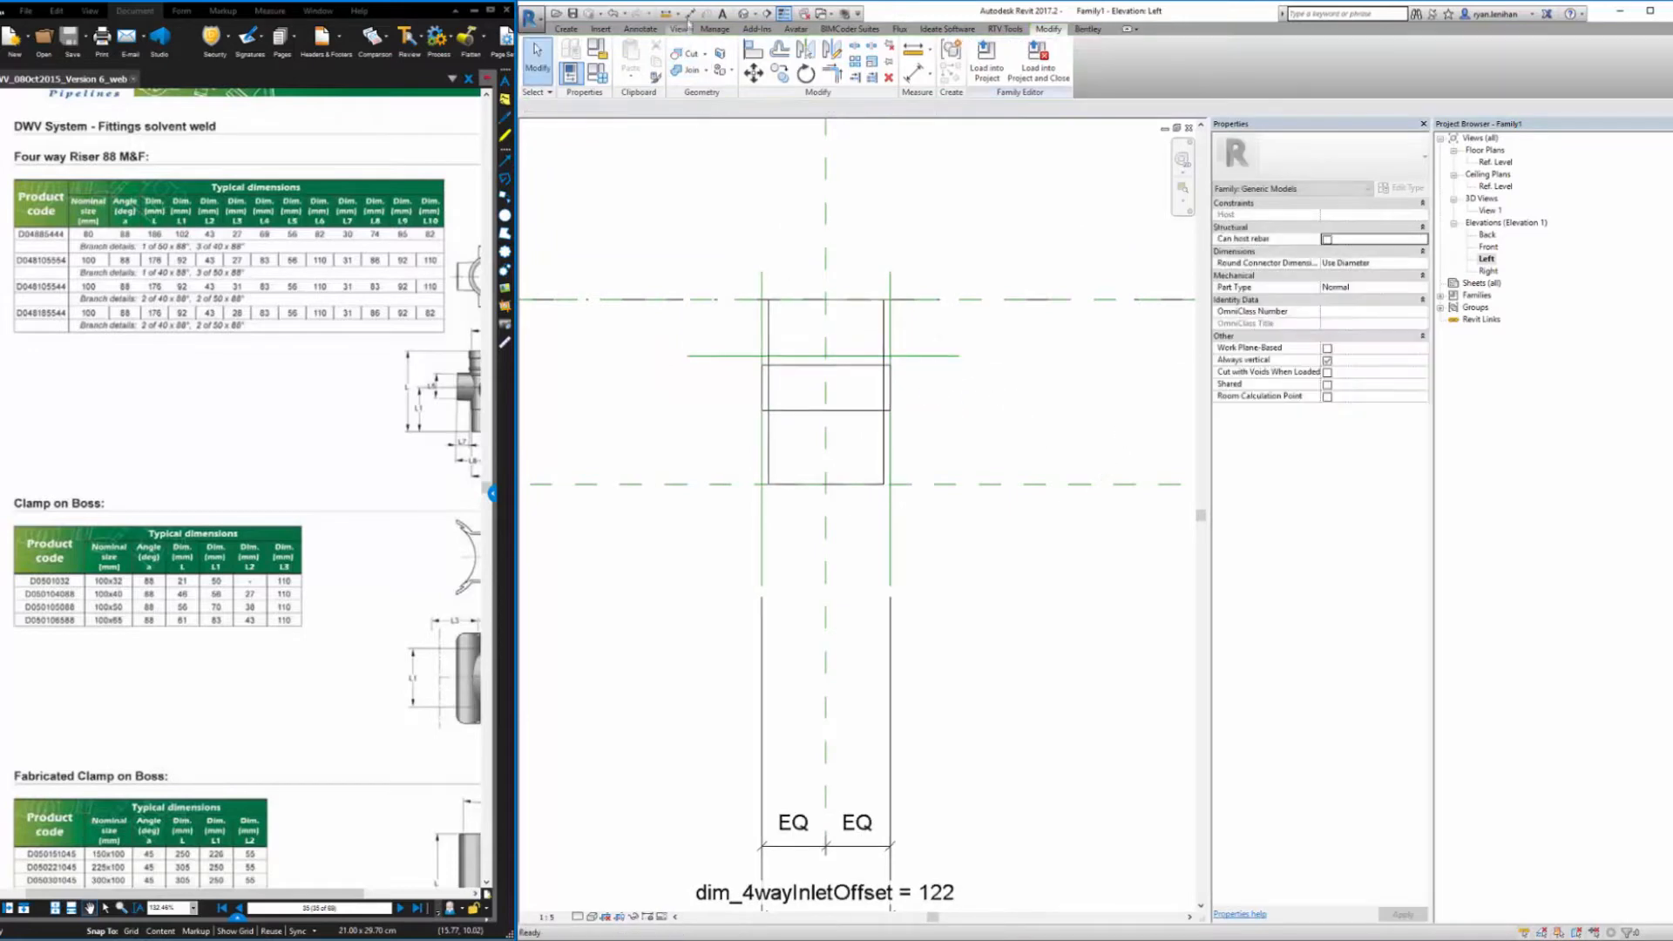
Dimension the height from the lower reference plane to the new horizontal reference line, beside the riser
left_click(690, 15)
left_click(710, 484)
left_click(716, 355)
left_click(631, 436)
key("Escape")
key("Escape")
middle_click_drag(632, 394, 680, 351)
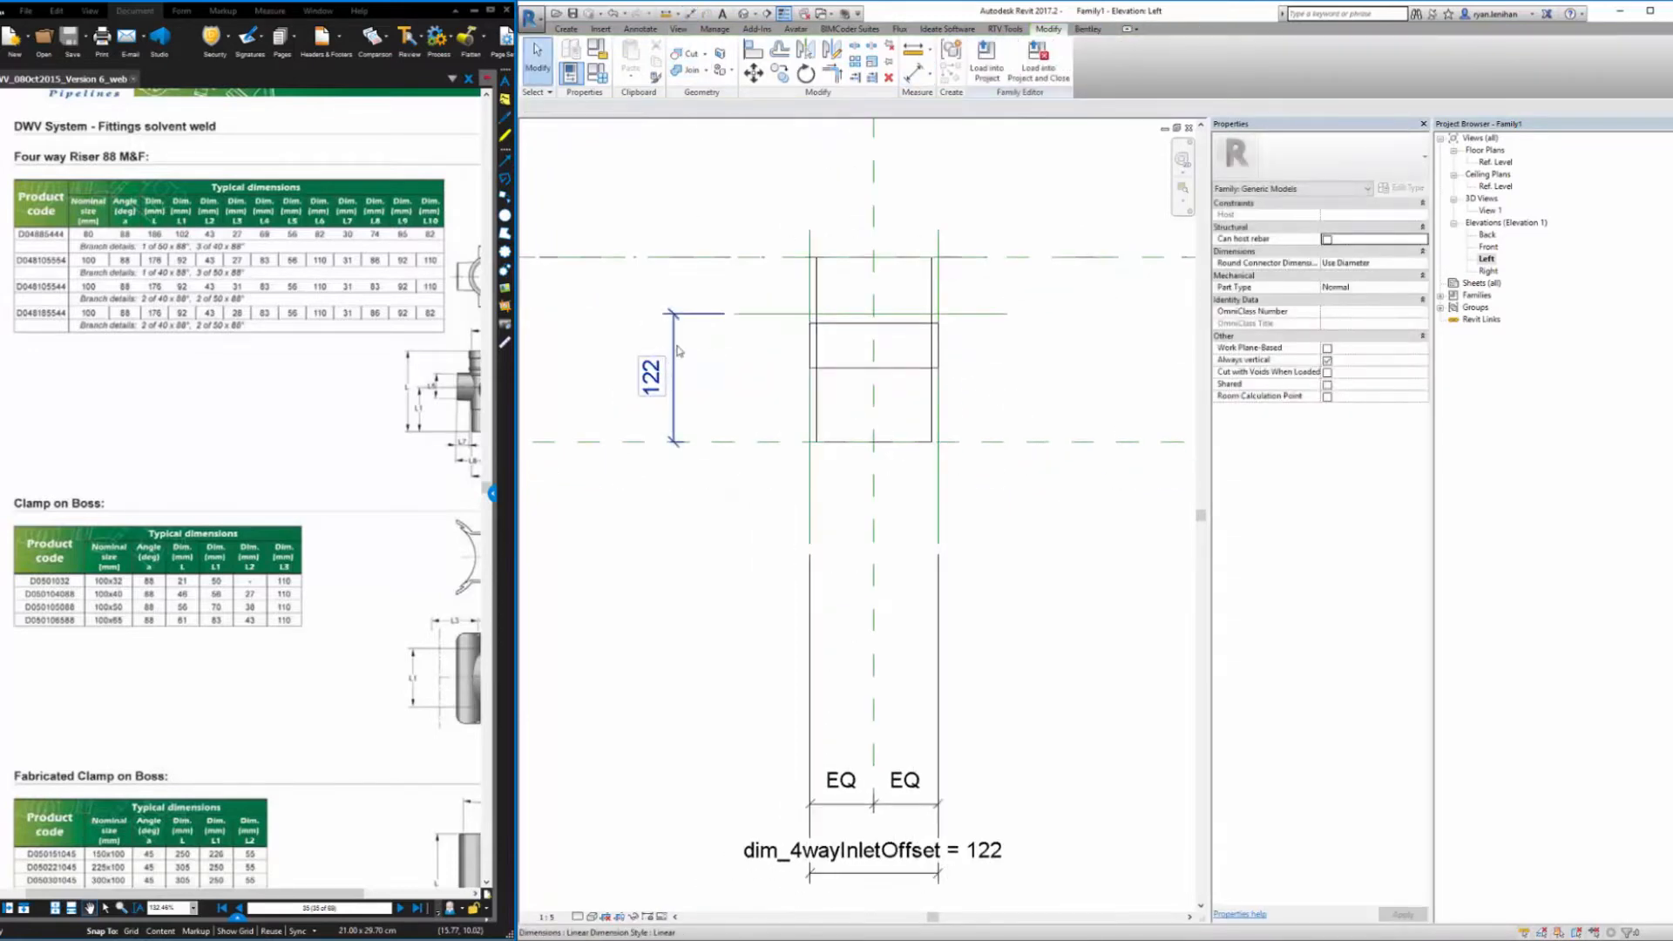
Label the vertical height dimension with a new family type parameter named dia_50inlet_height
left_click(677, 351)
left_click(1112, 58)
type("dim")
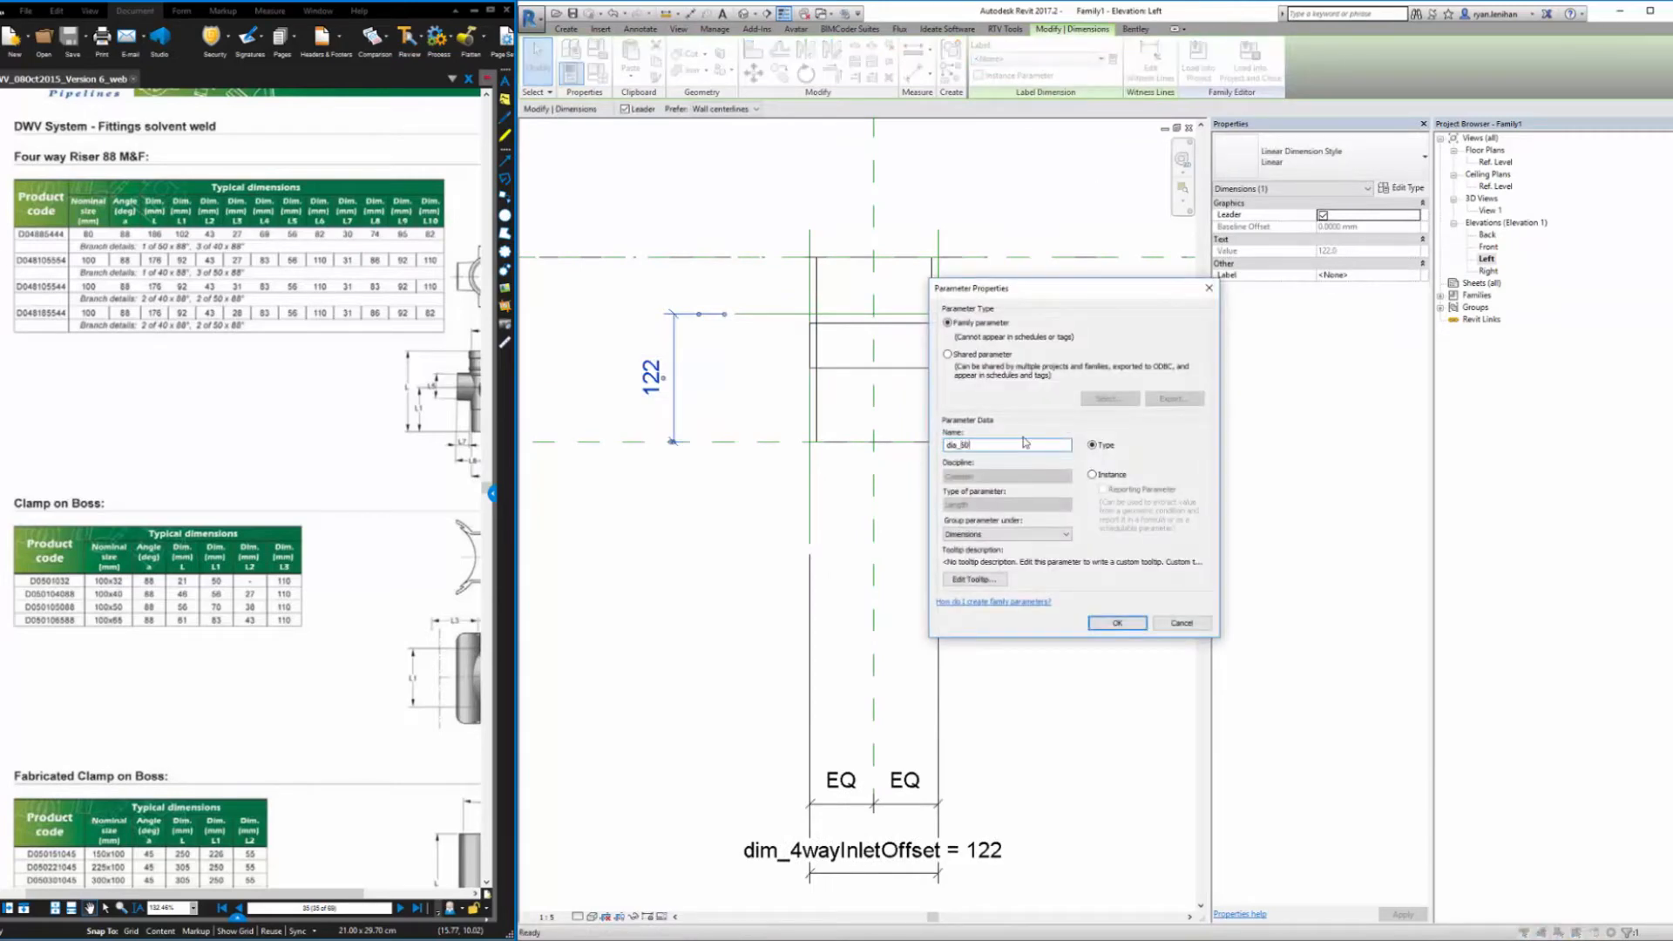
type("_50inlet_height")
left_click(1117, 623)
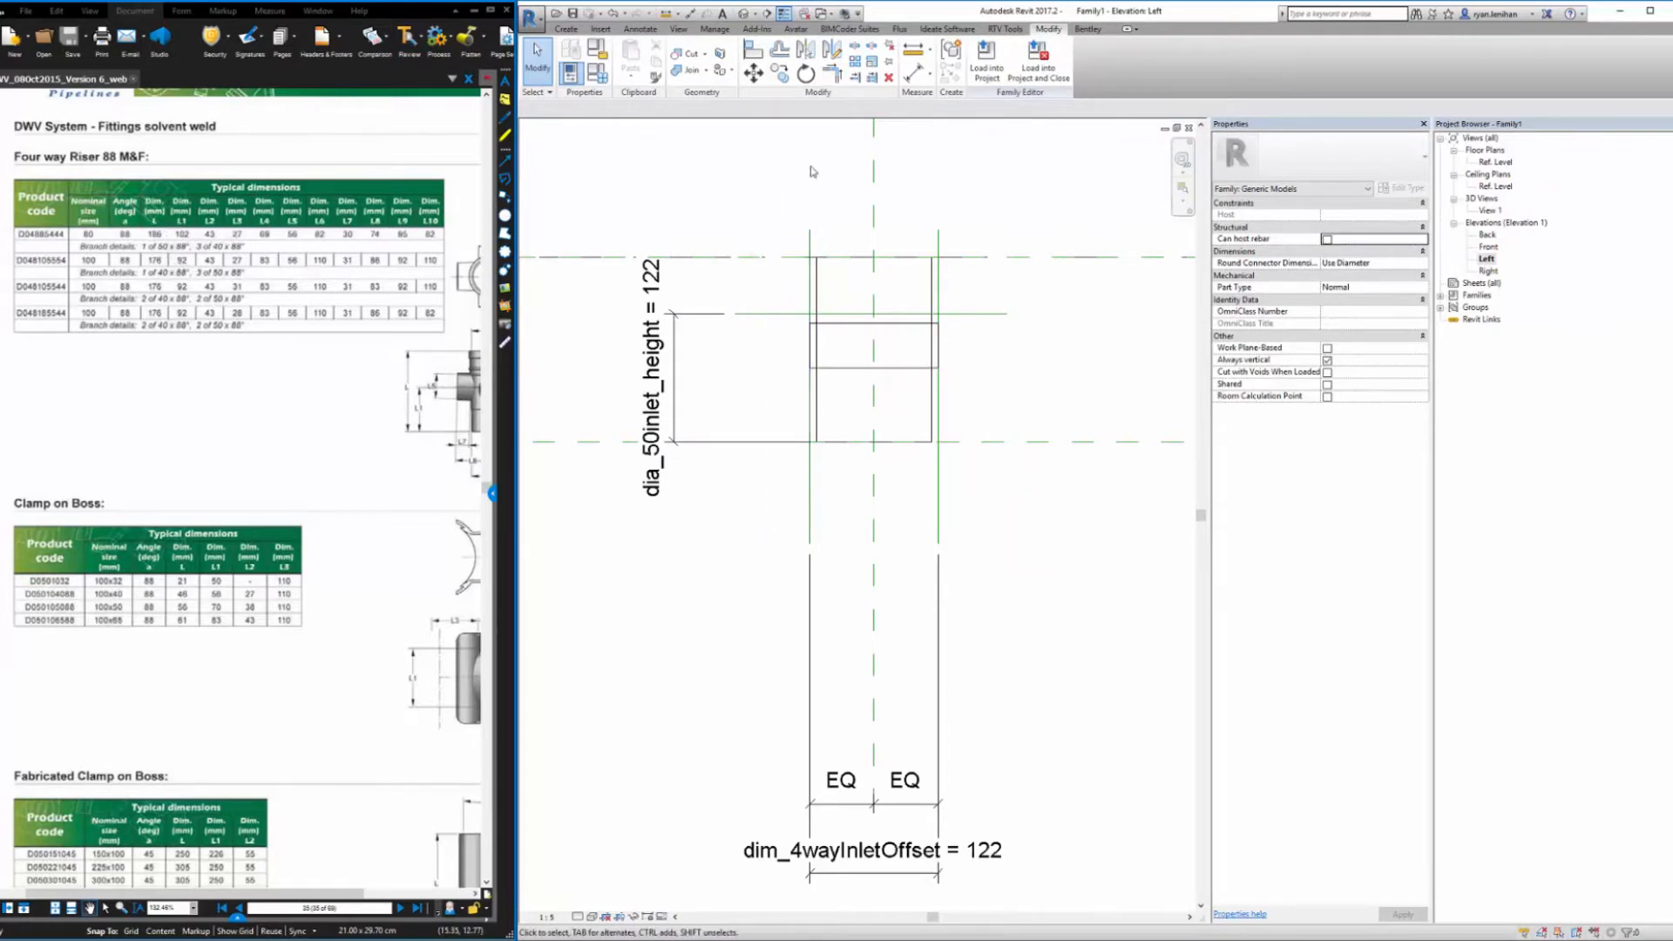
Set the dia_50inlet_height parameter to 92 mm and rename it dim_50inlet_height
left_click(598, 74)
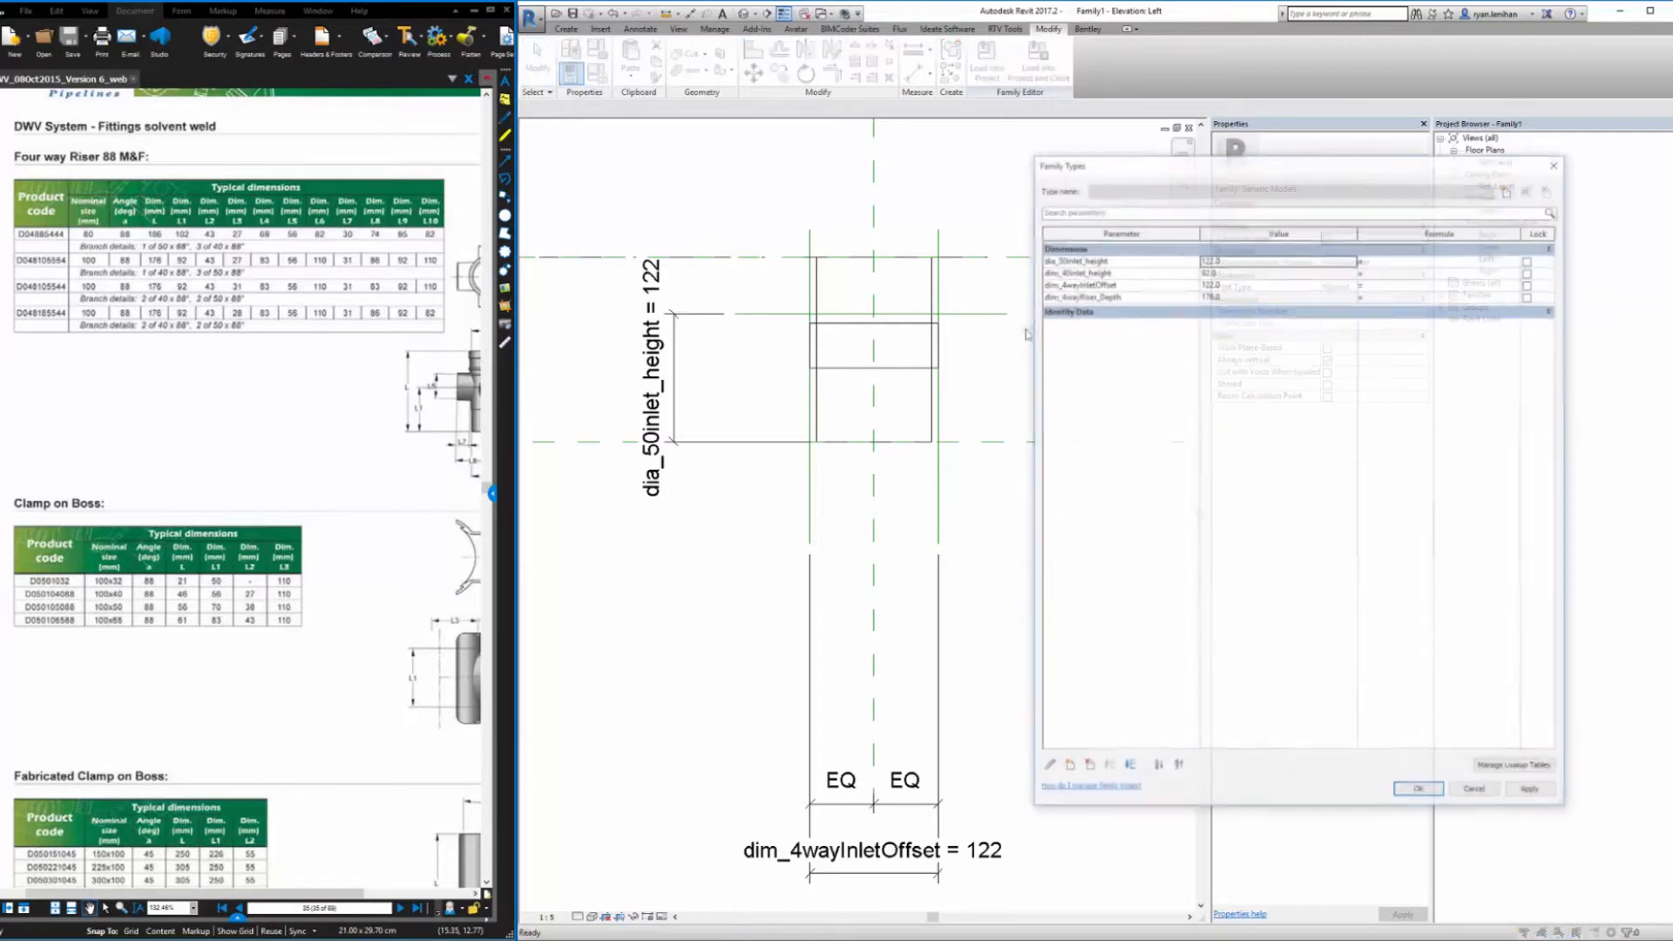
left_click(1231, 260)
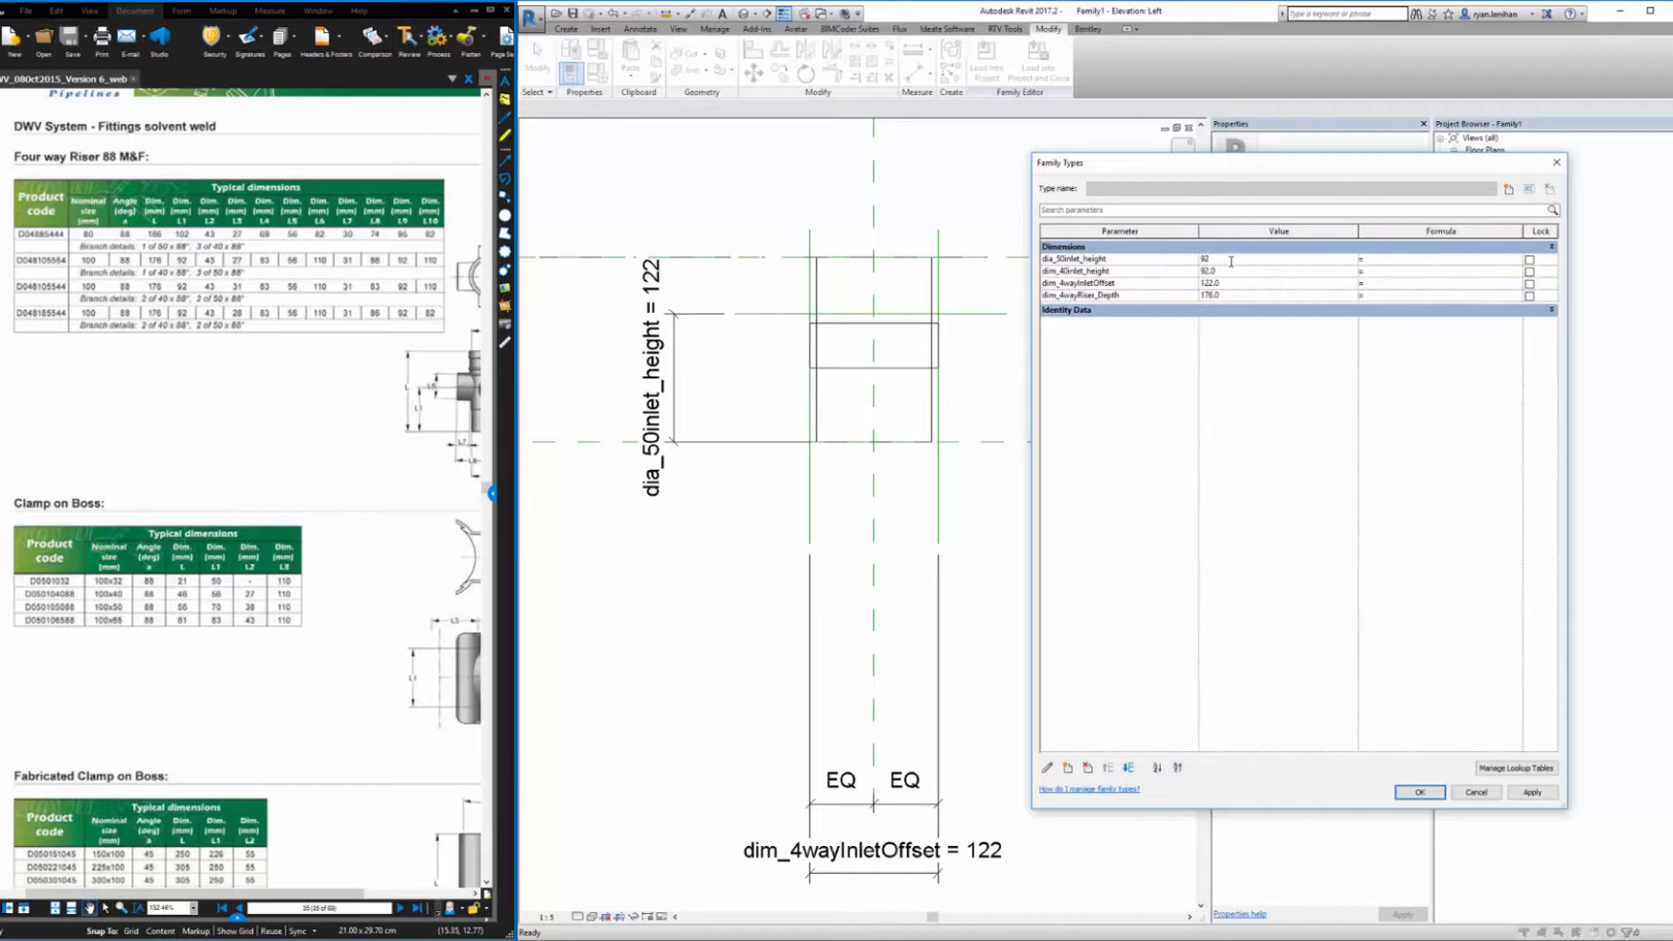
left_click(1120, 259)
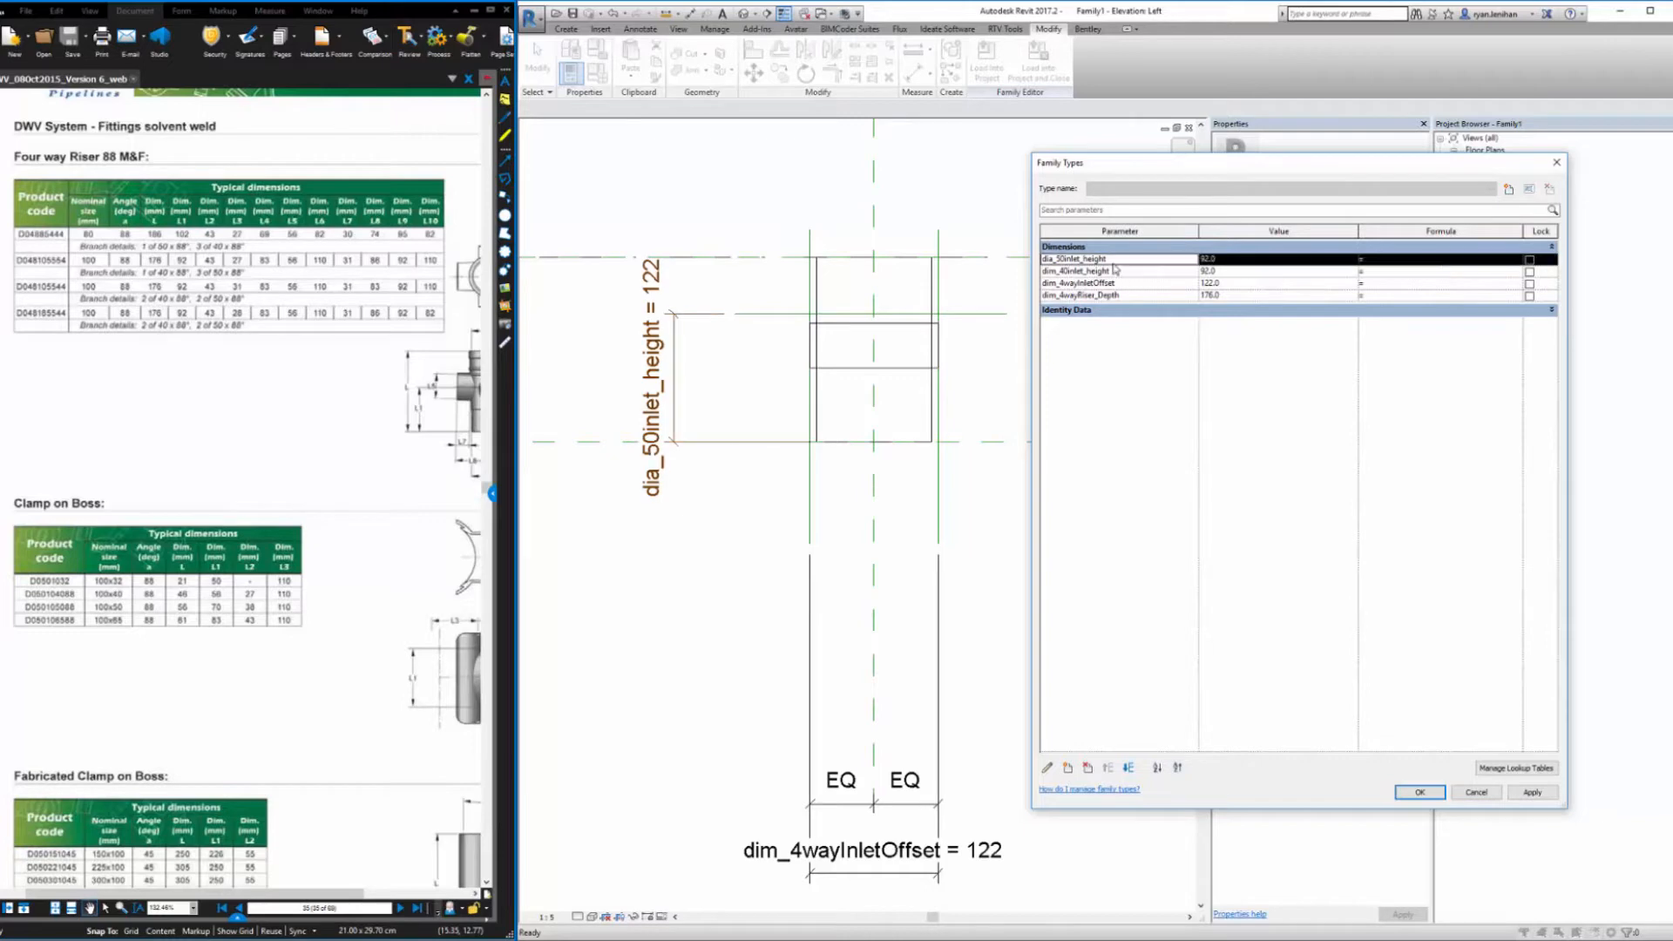
left_click(1046, 768)
double_click(954, 446)
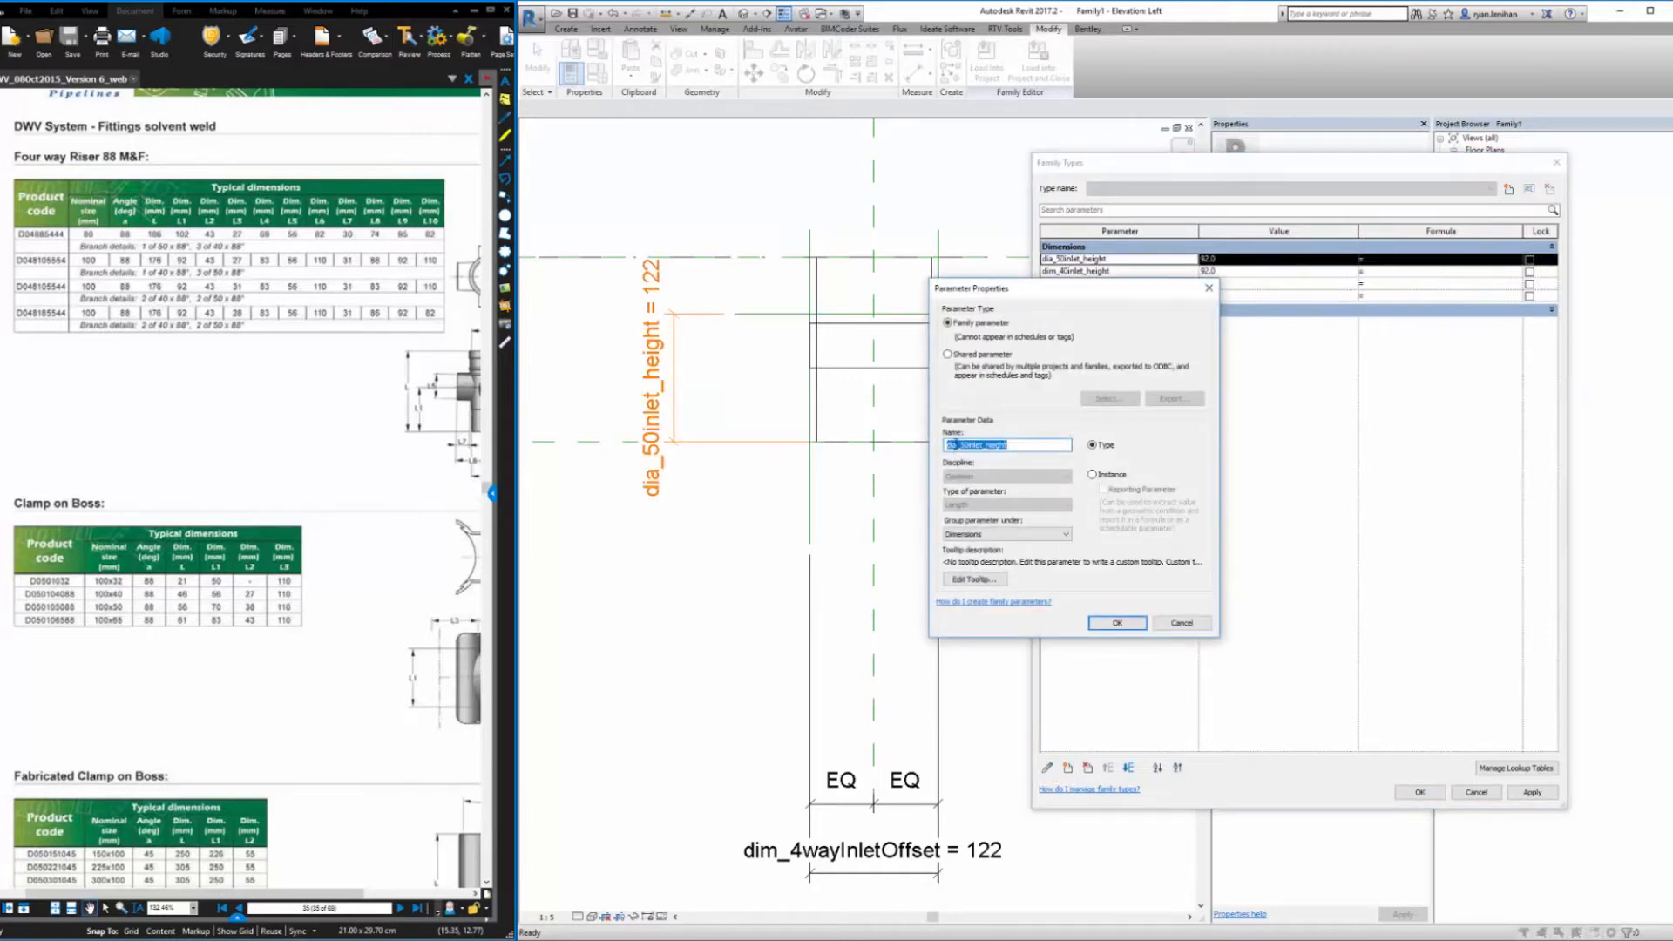
left_click(956, 445)
key("BackSpace")
type("m")
left_click(1135, 628)
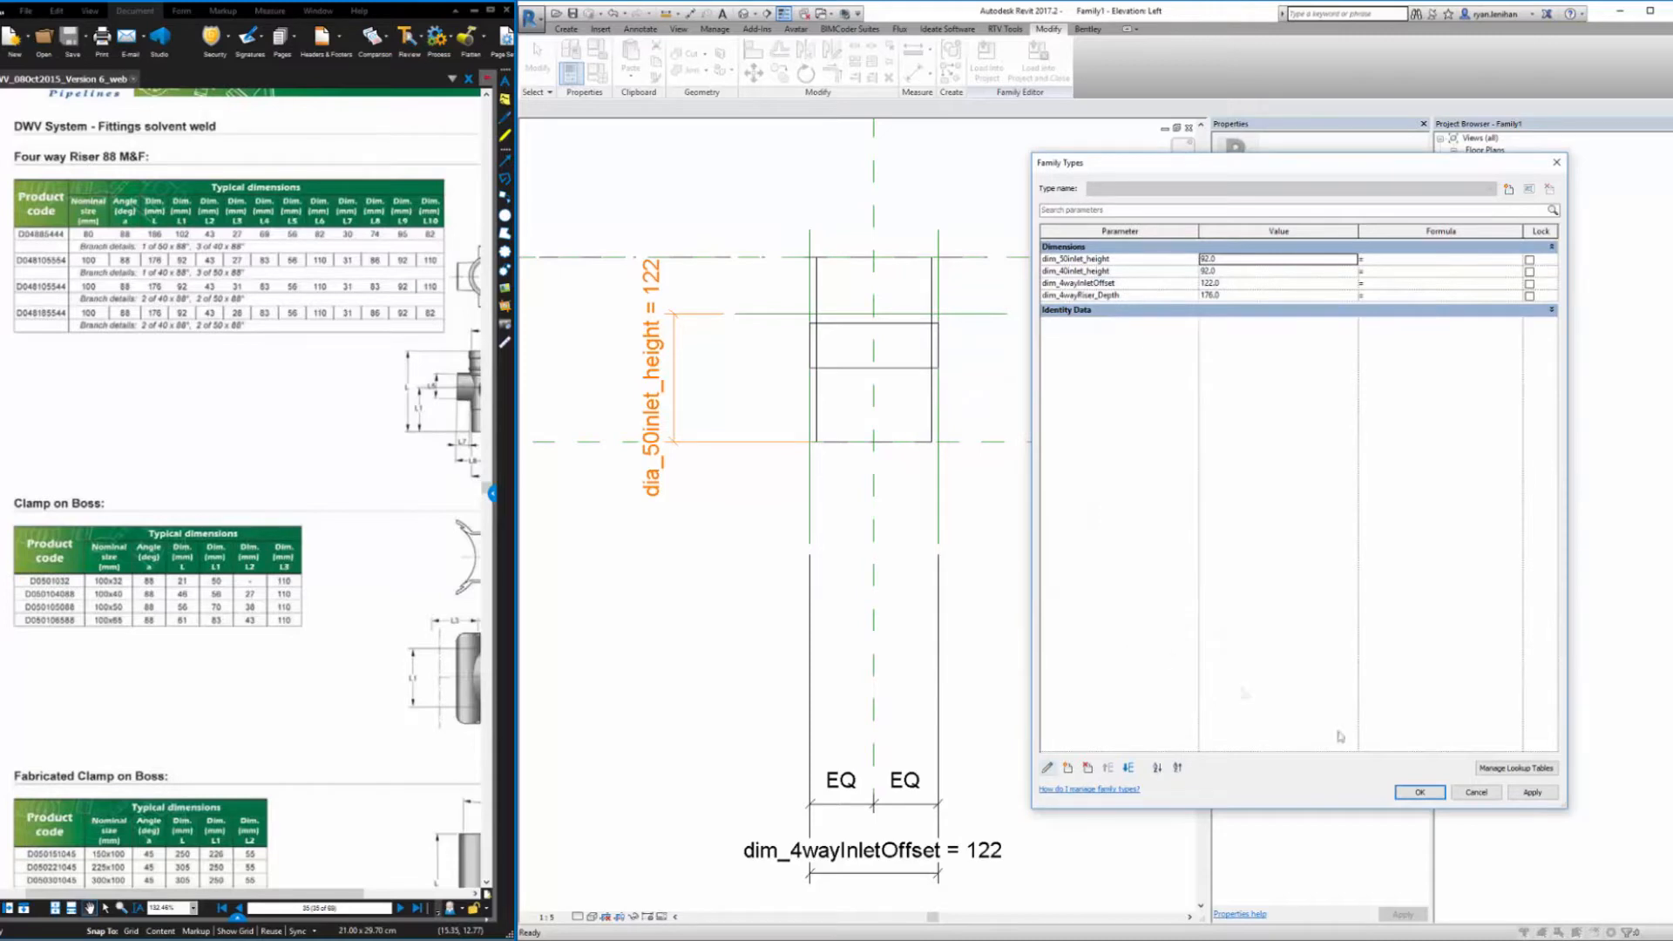
left_click(1421, 794)
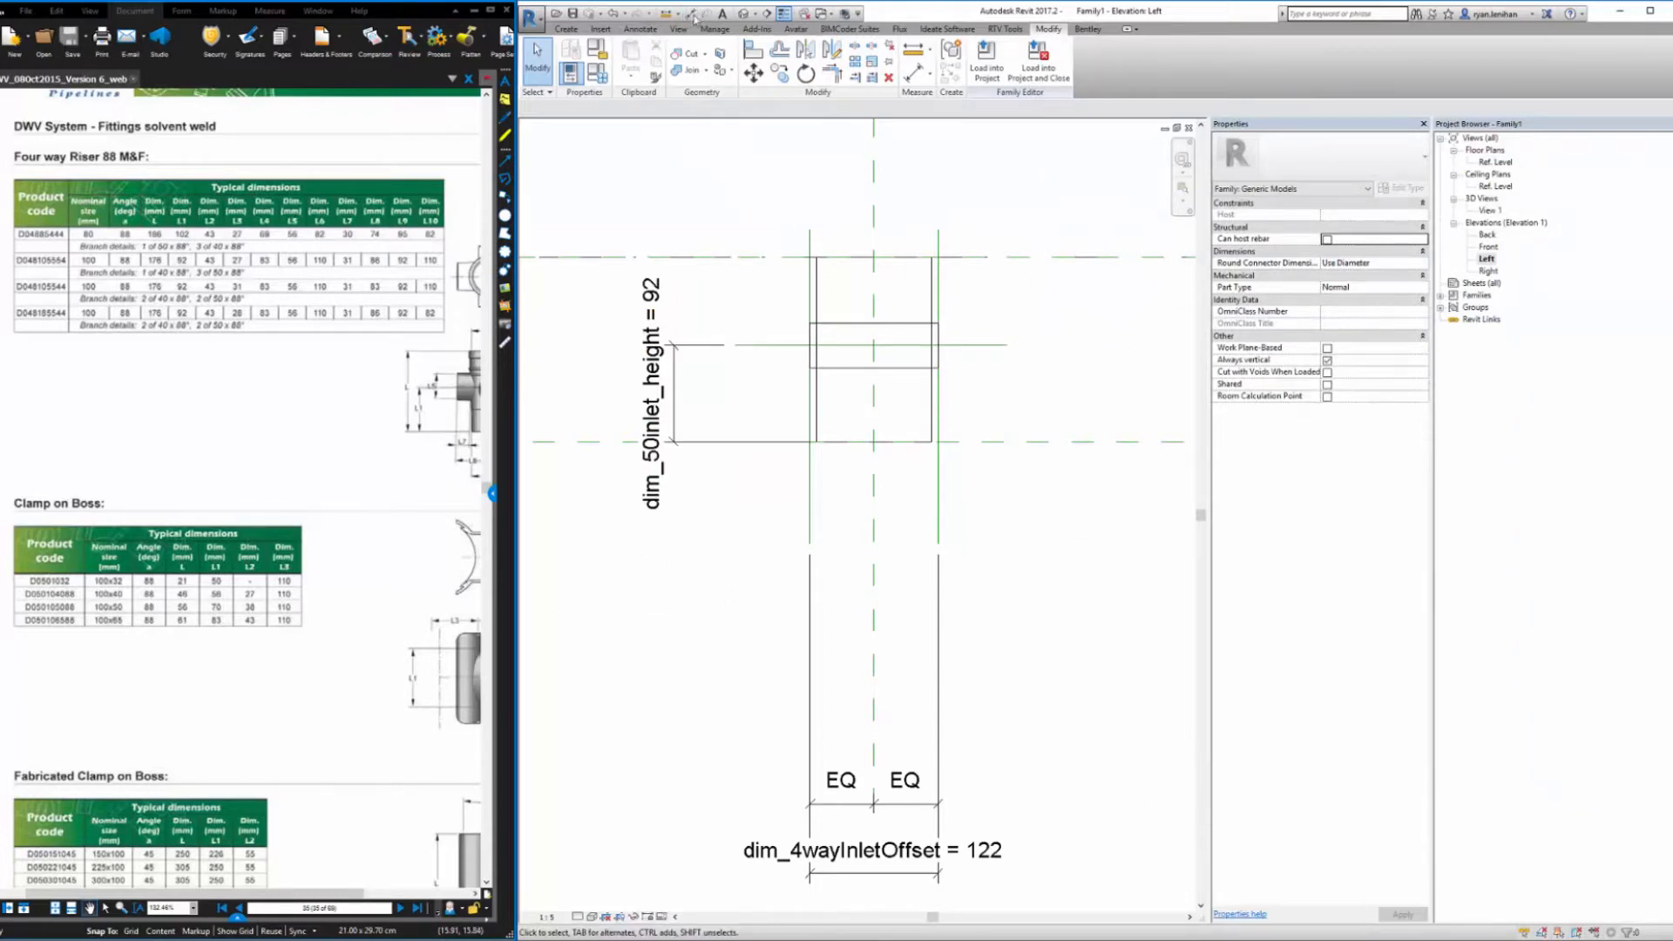
Start an extrusion sketch with a circle of about 42 mm radius near the riser's upper end and make its centre mark visible
left_click(566, 28)
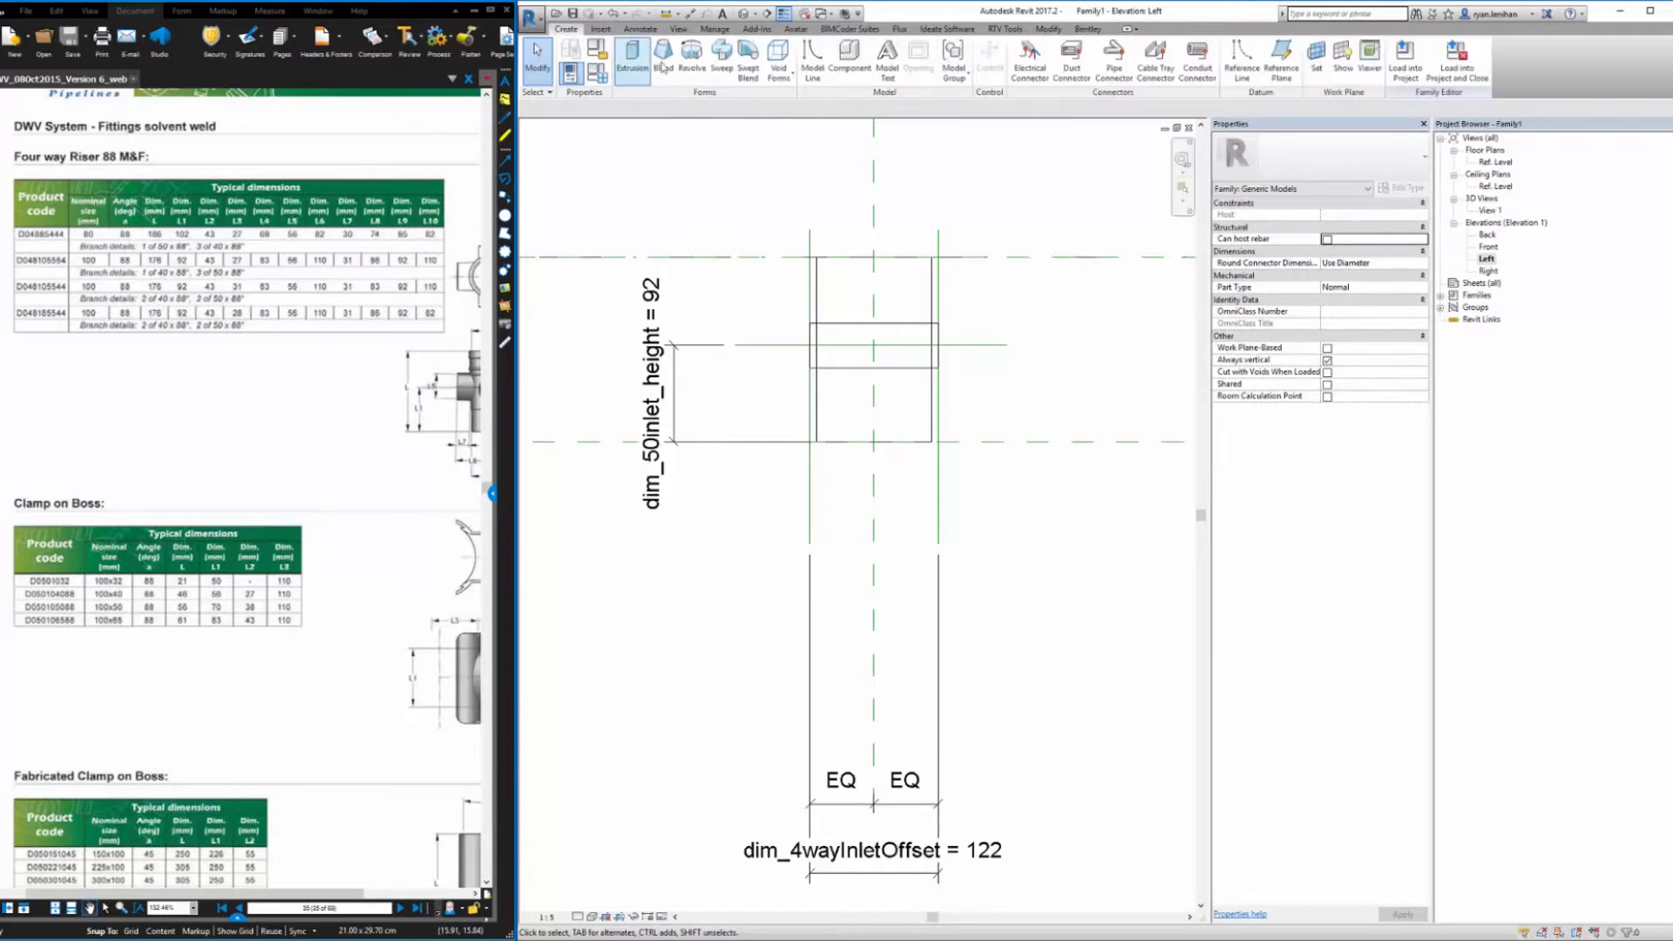
left_click(632, 61)
left_click(1066, 48)
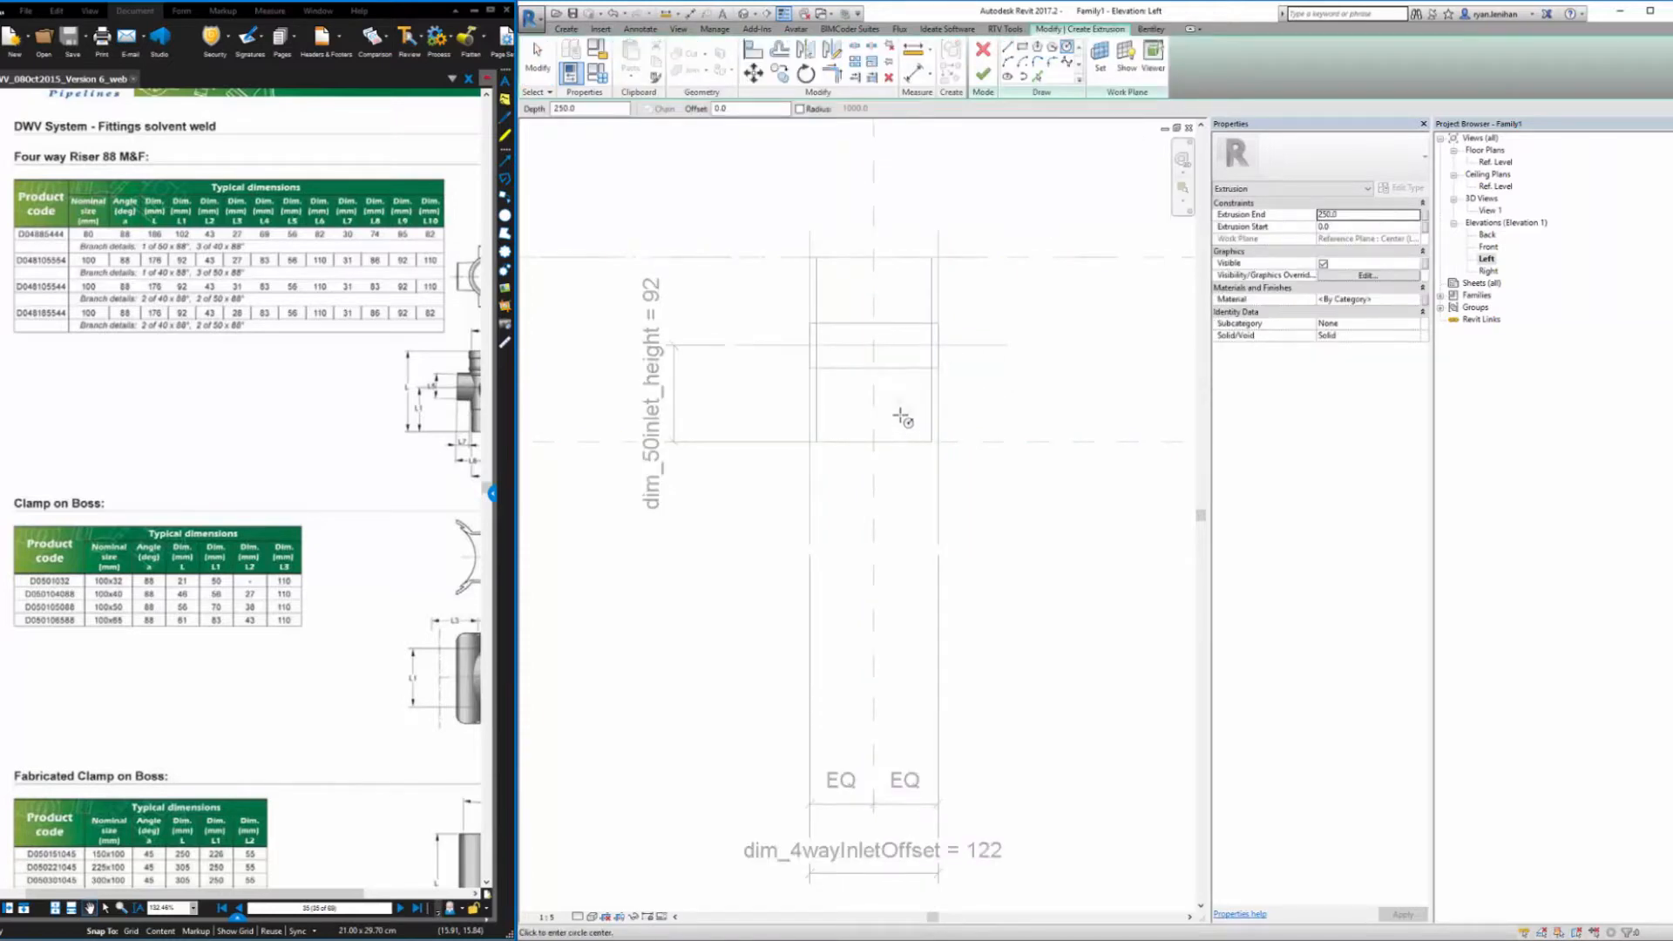
left_click(939, 304)
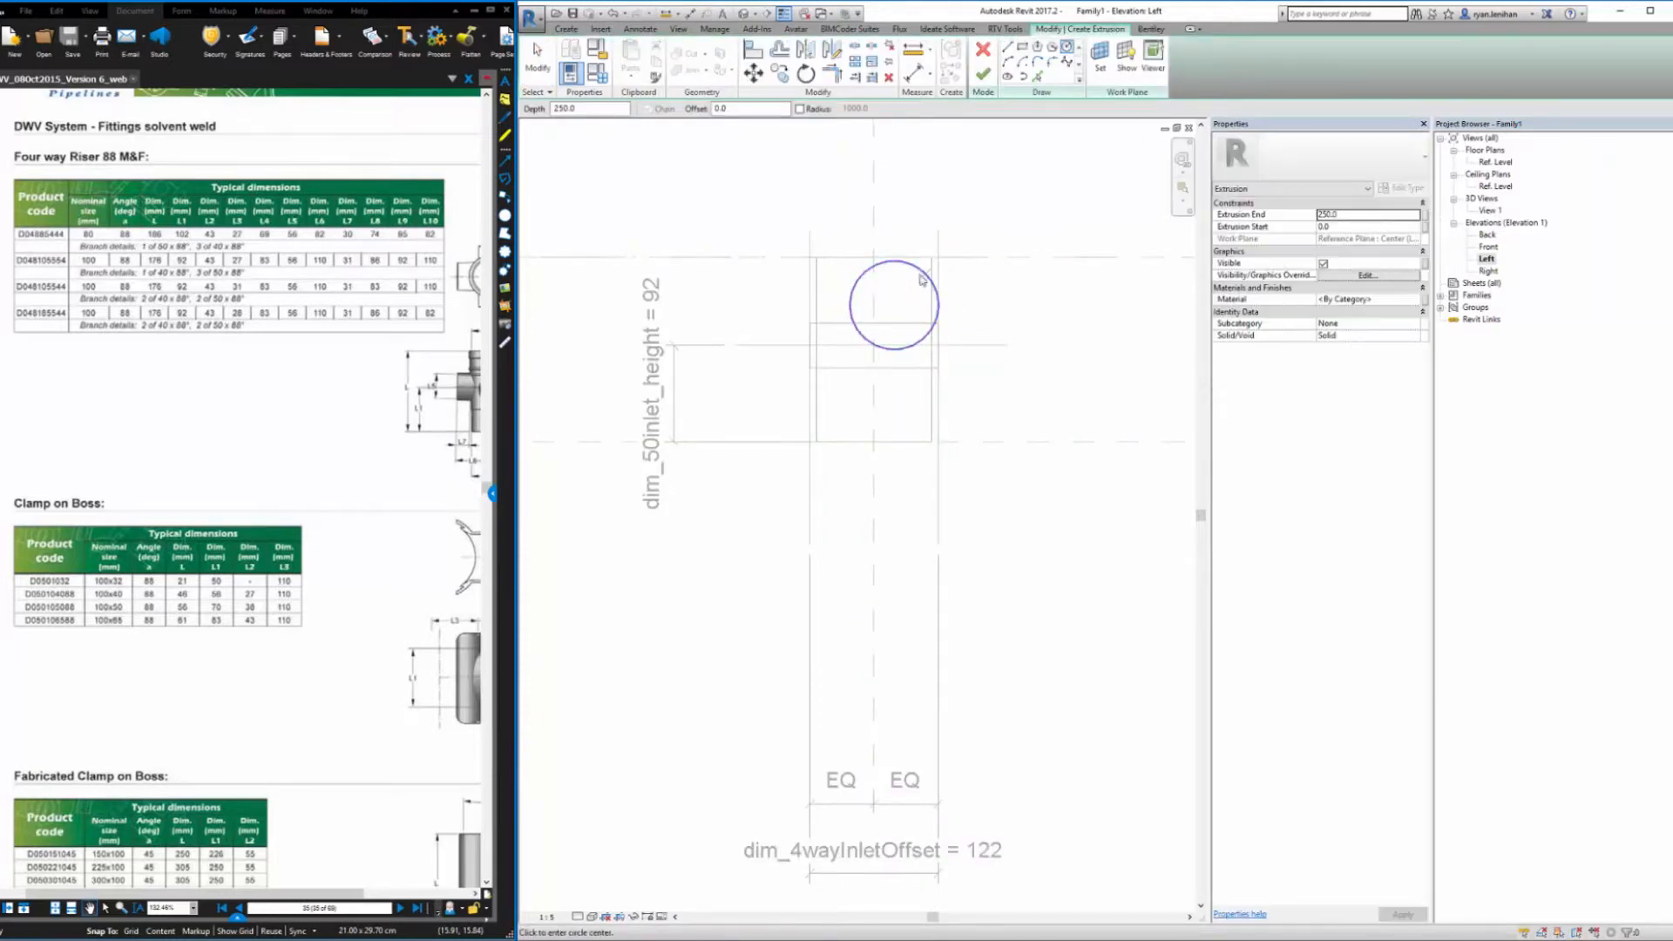
key("Escape")
key("Escape")
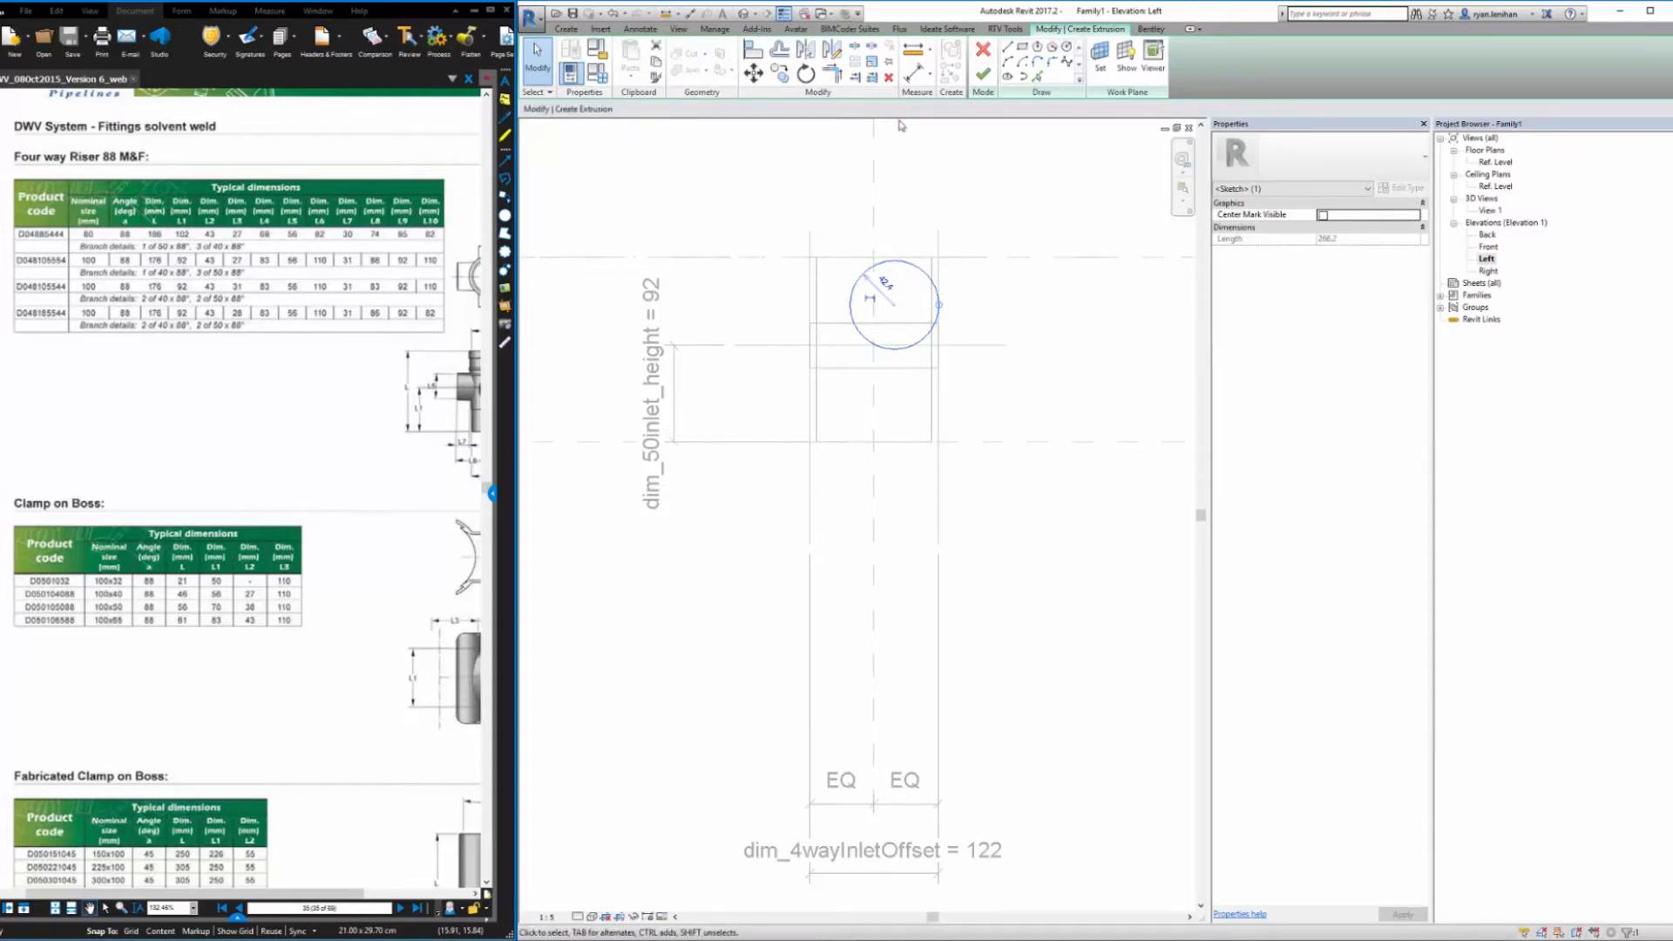
left_click(1100, 337)
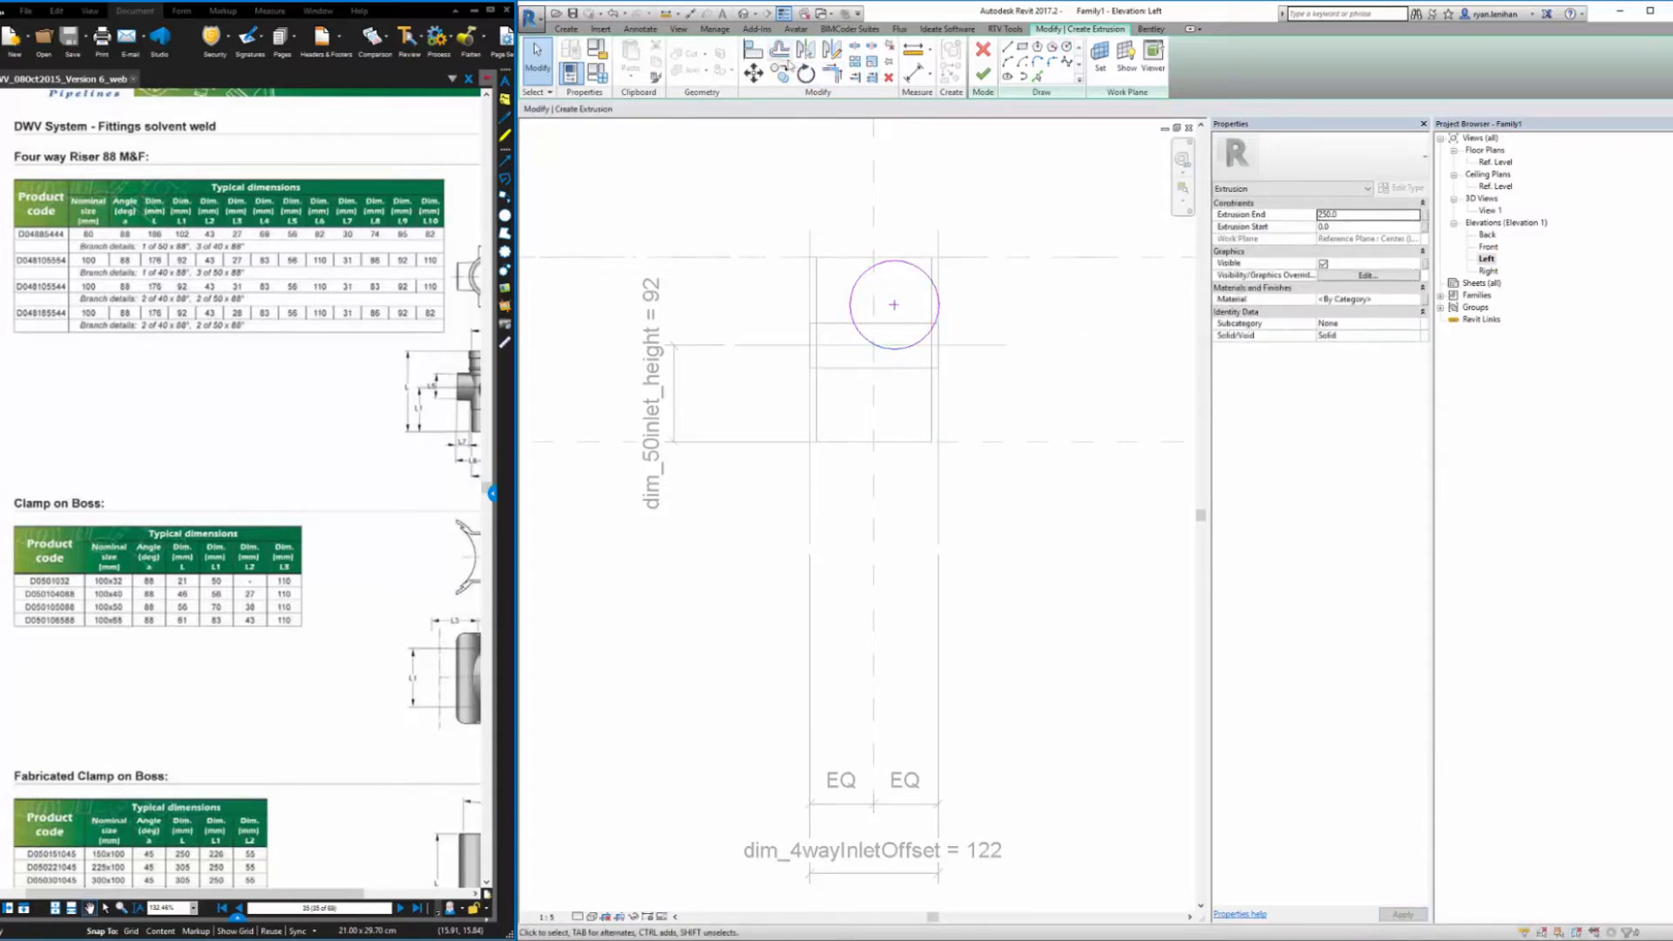
Align and lock the sketched circle's centre to the vertical centre reference plane and the horizontal 50 mm inlet height reference line
left_click(755, 52)
left_click(875, 172)
left_click(893, 303)
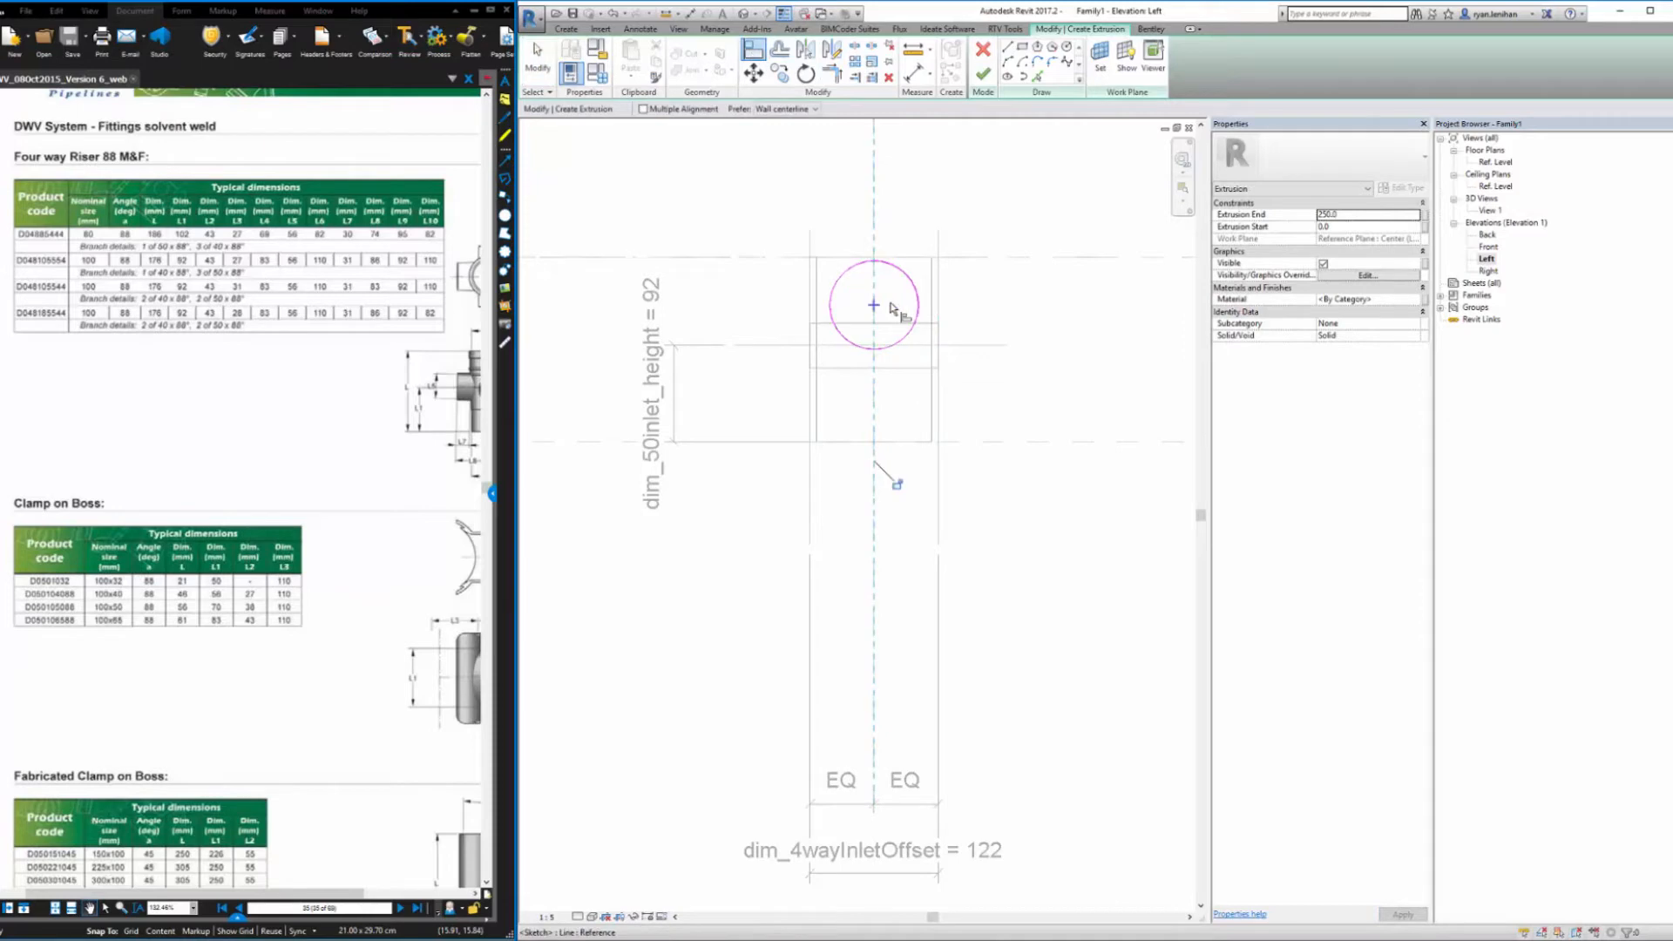
left_click(910, 346)
left_click(875, 305)
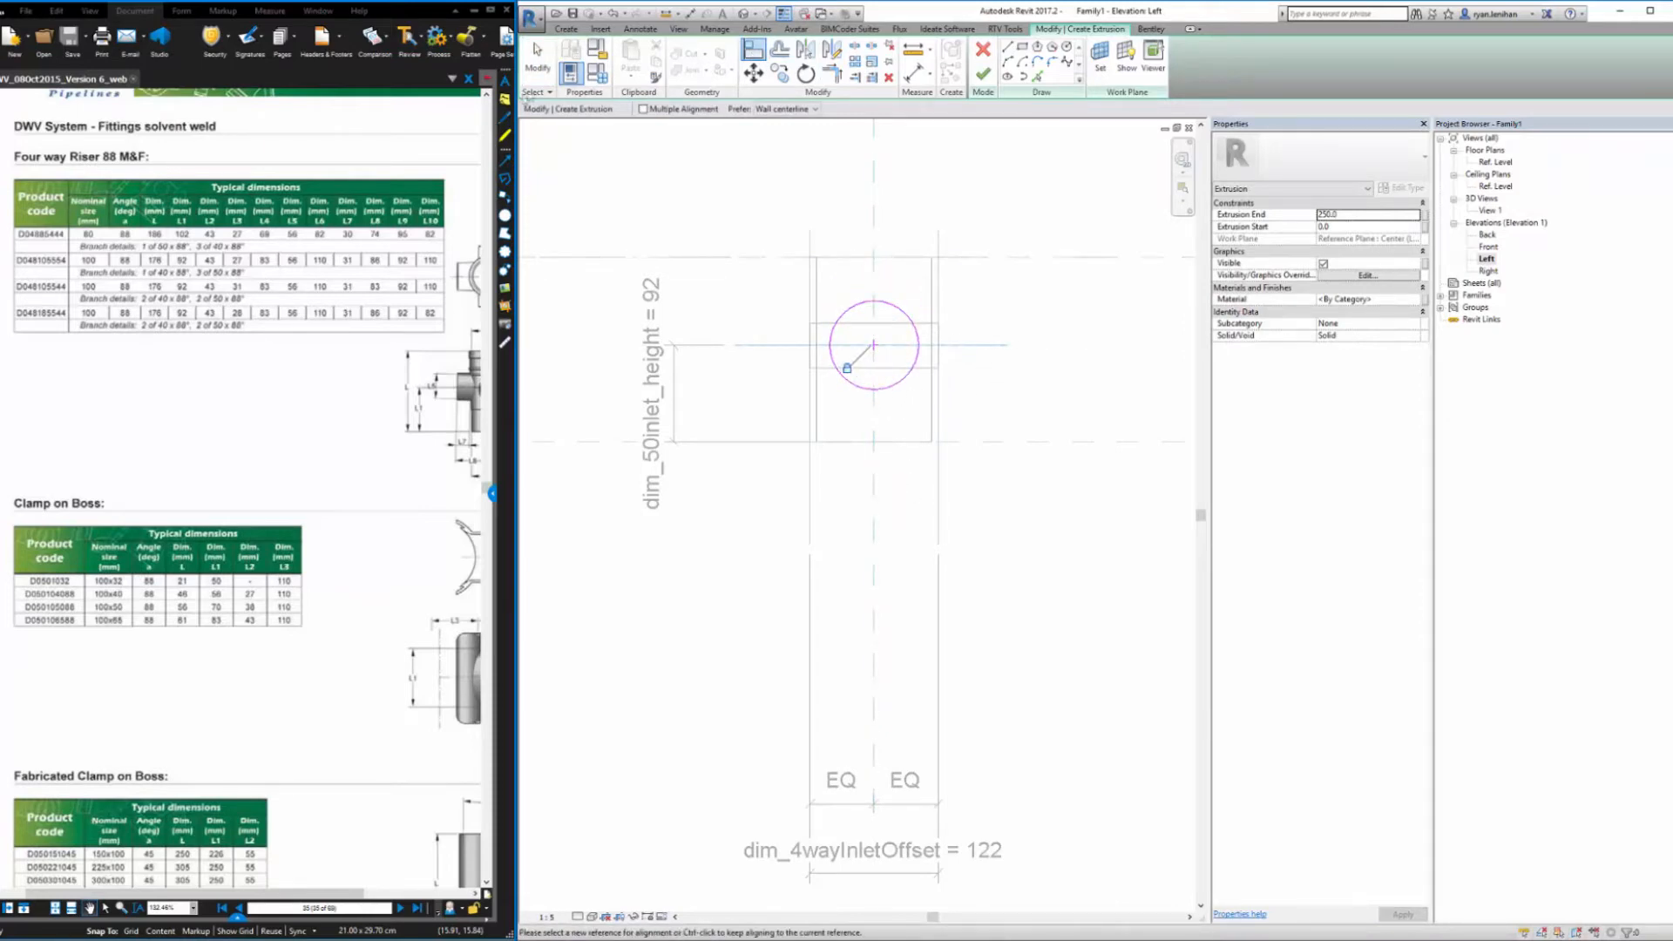
key("Escape")
Set the circle's radius to =56/2 and finish the extrusion
left_click(868, 325)
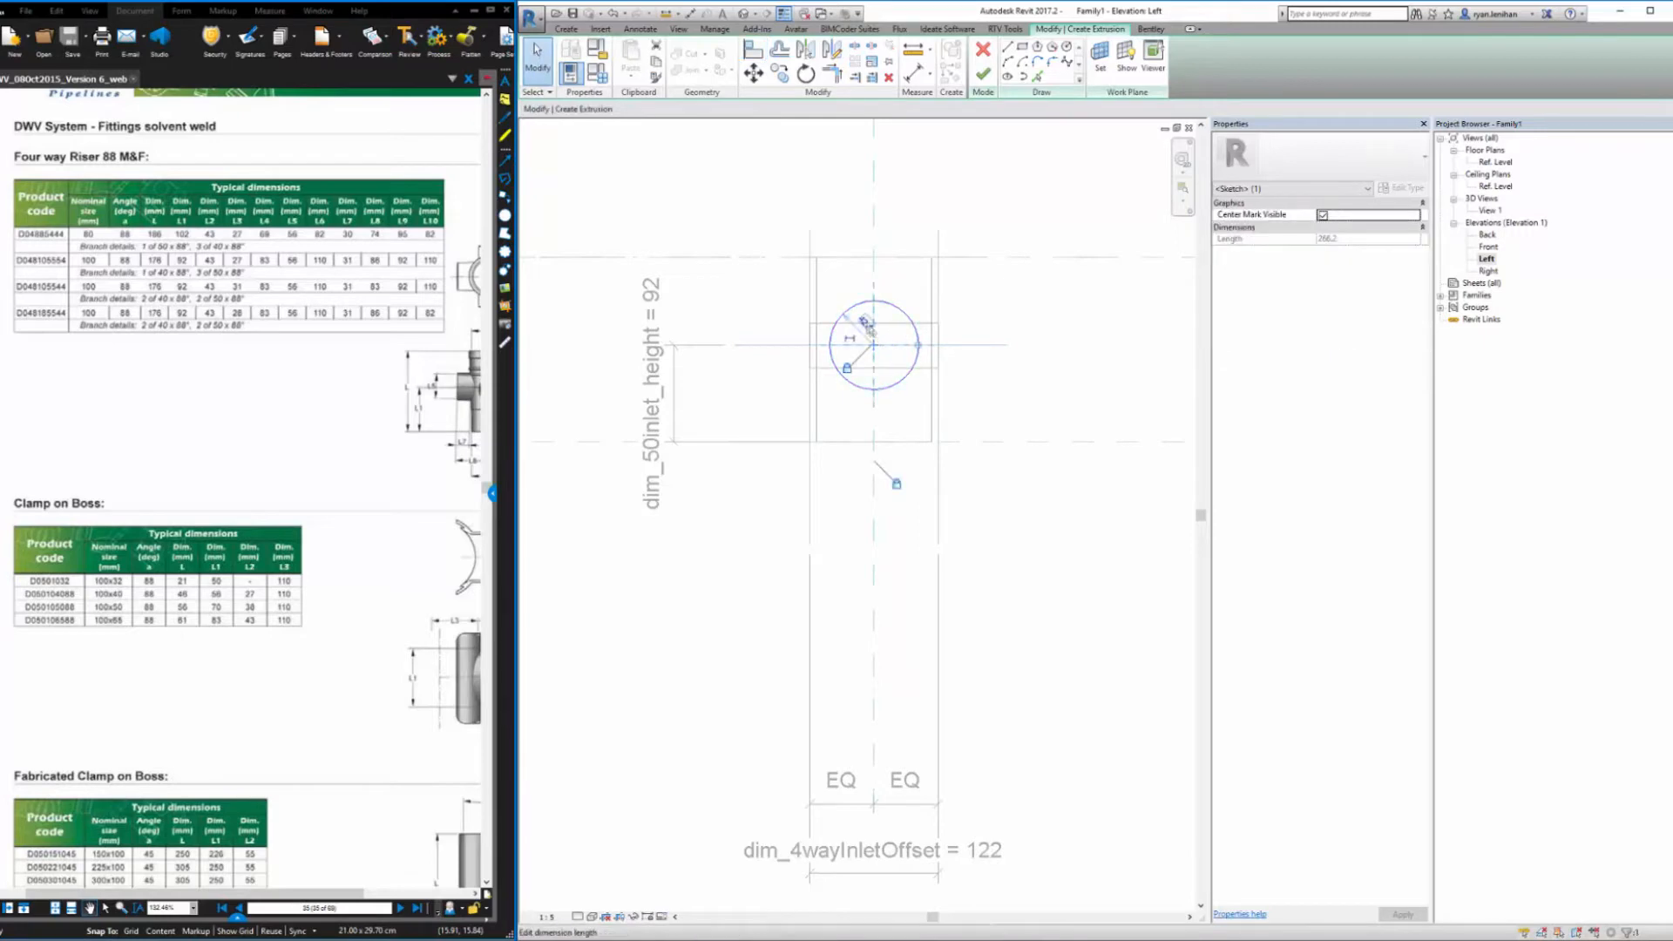
left_click(866, 324)
type("=56/2")
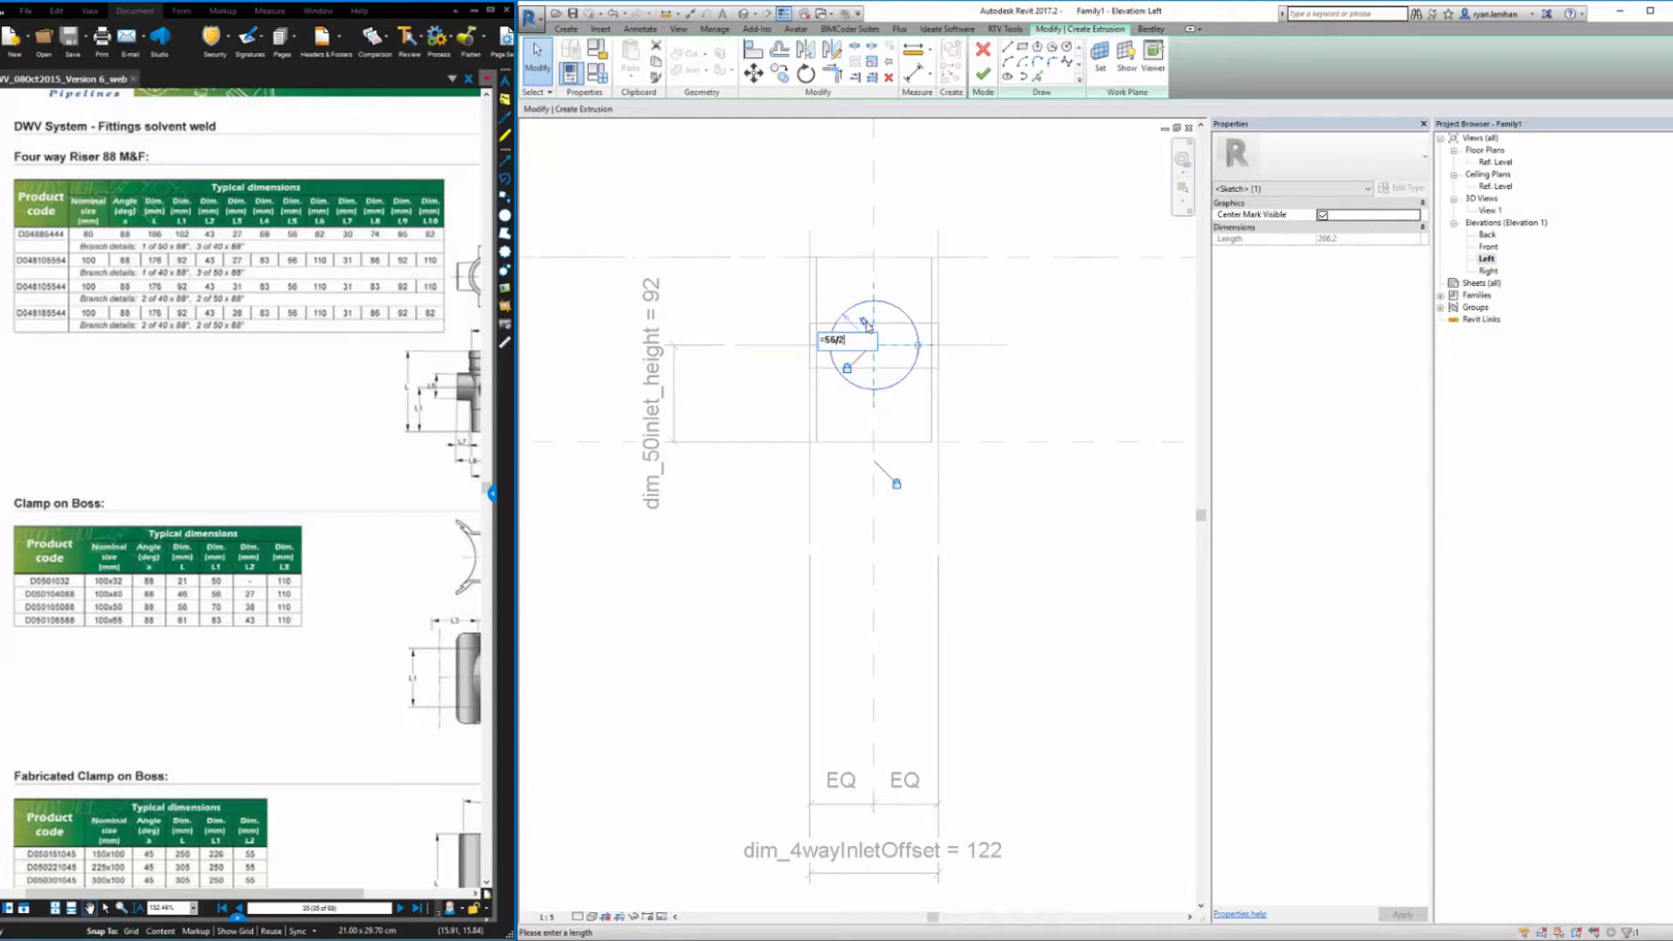
key("Return")
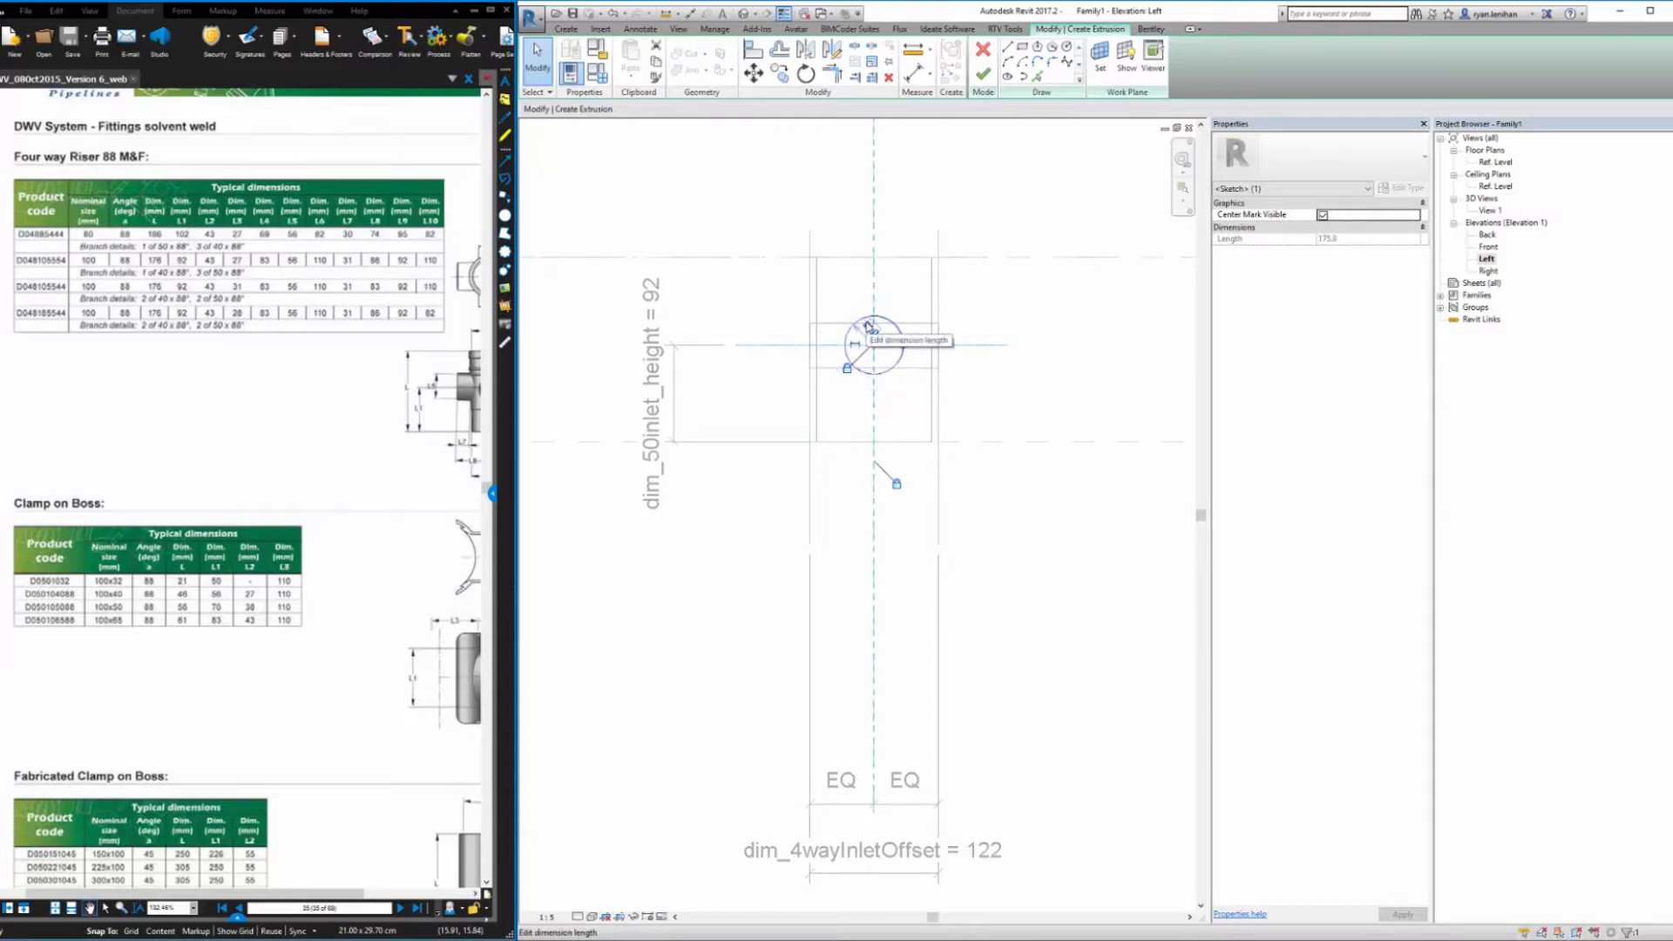
left_click(1027, 290)
left_click(983, 75)
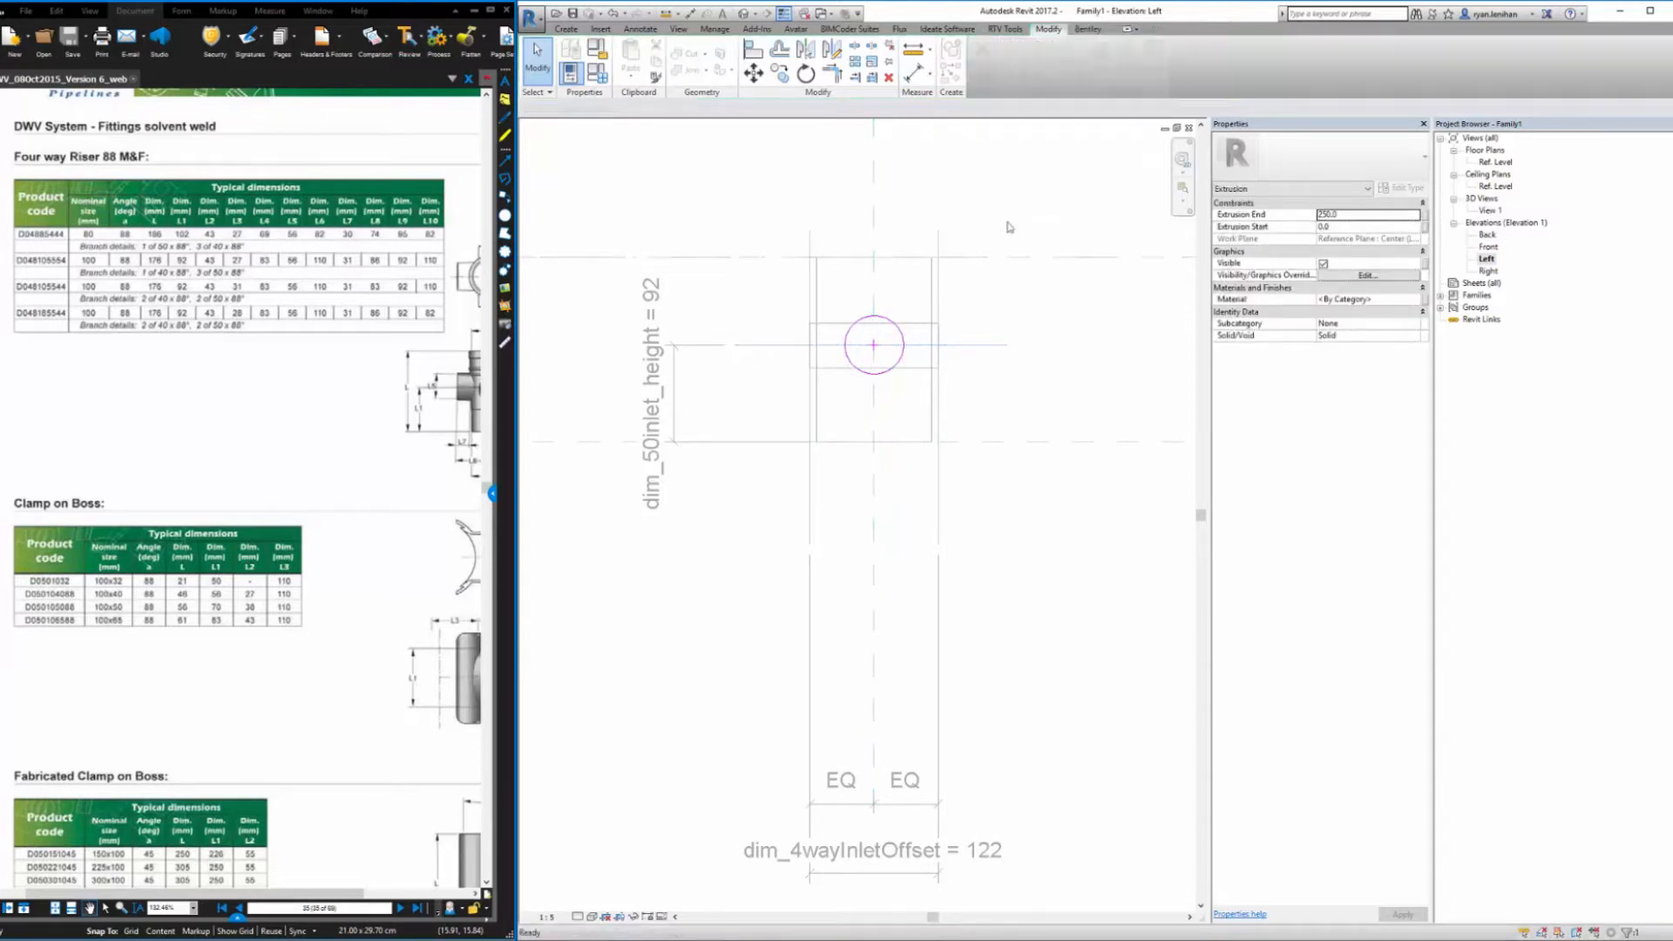
Start another extrusion sketch with a circle of about 20 mm radius beside the riser and make its centre mark visible
left_click(566, 28)
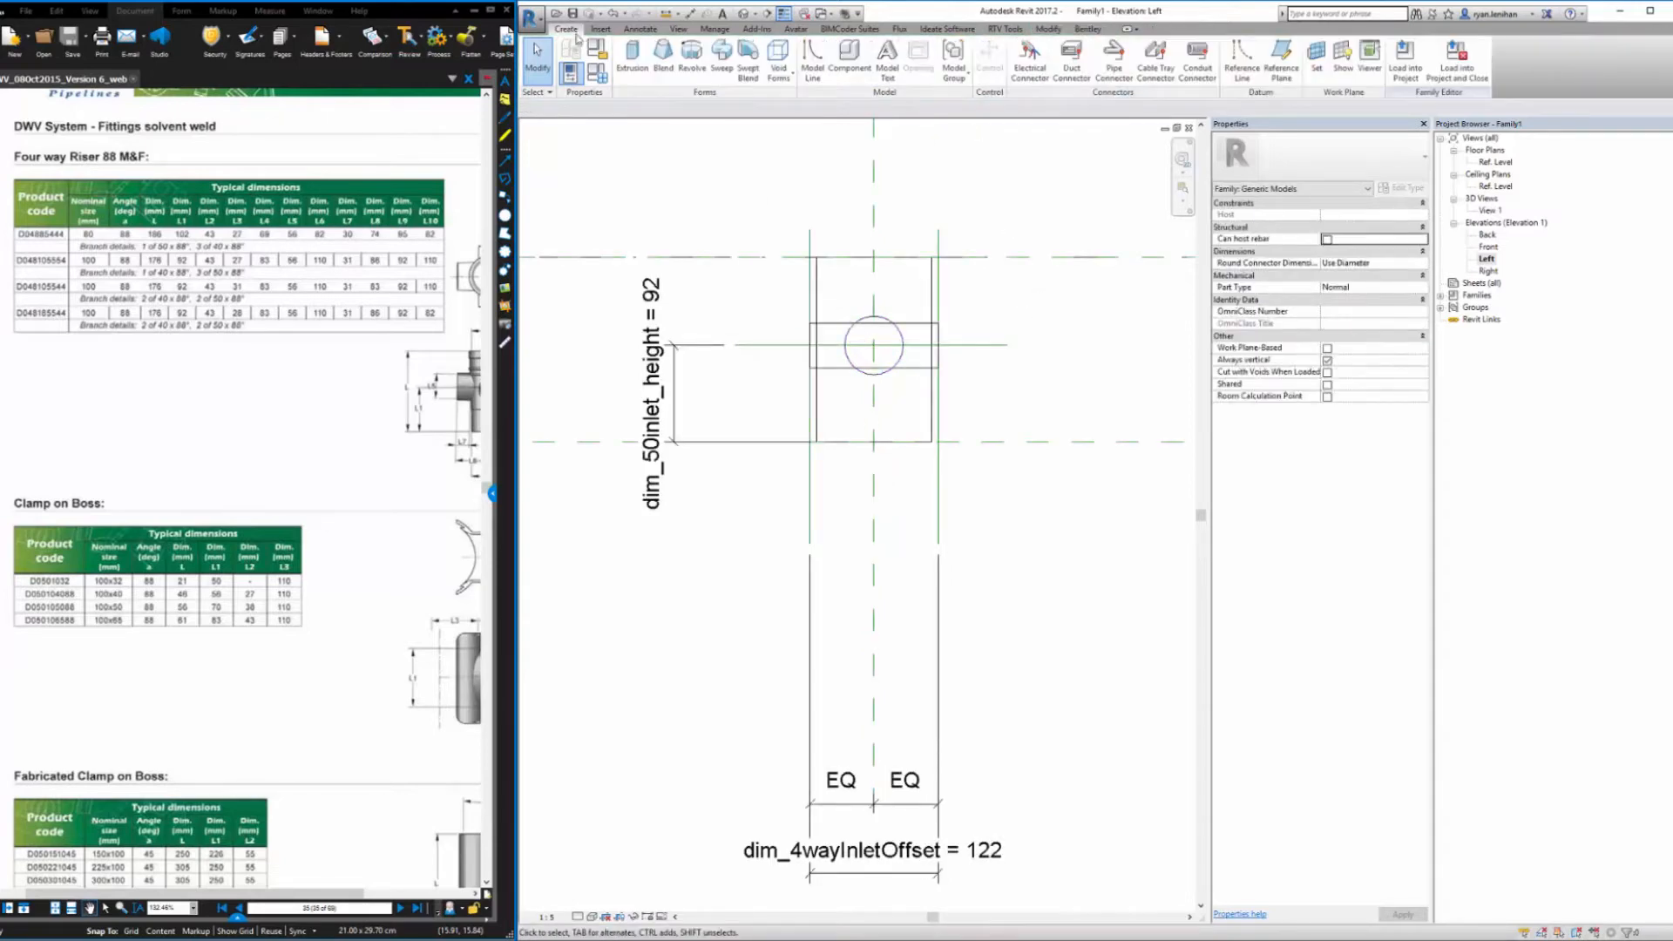
left_click(632, 61)
left_click(1066, 46)
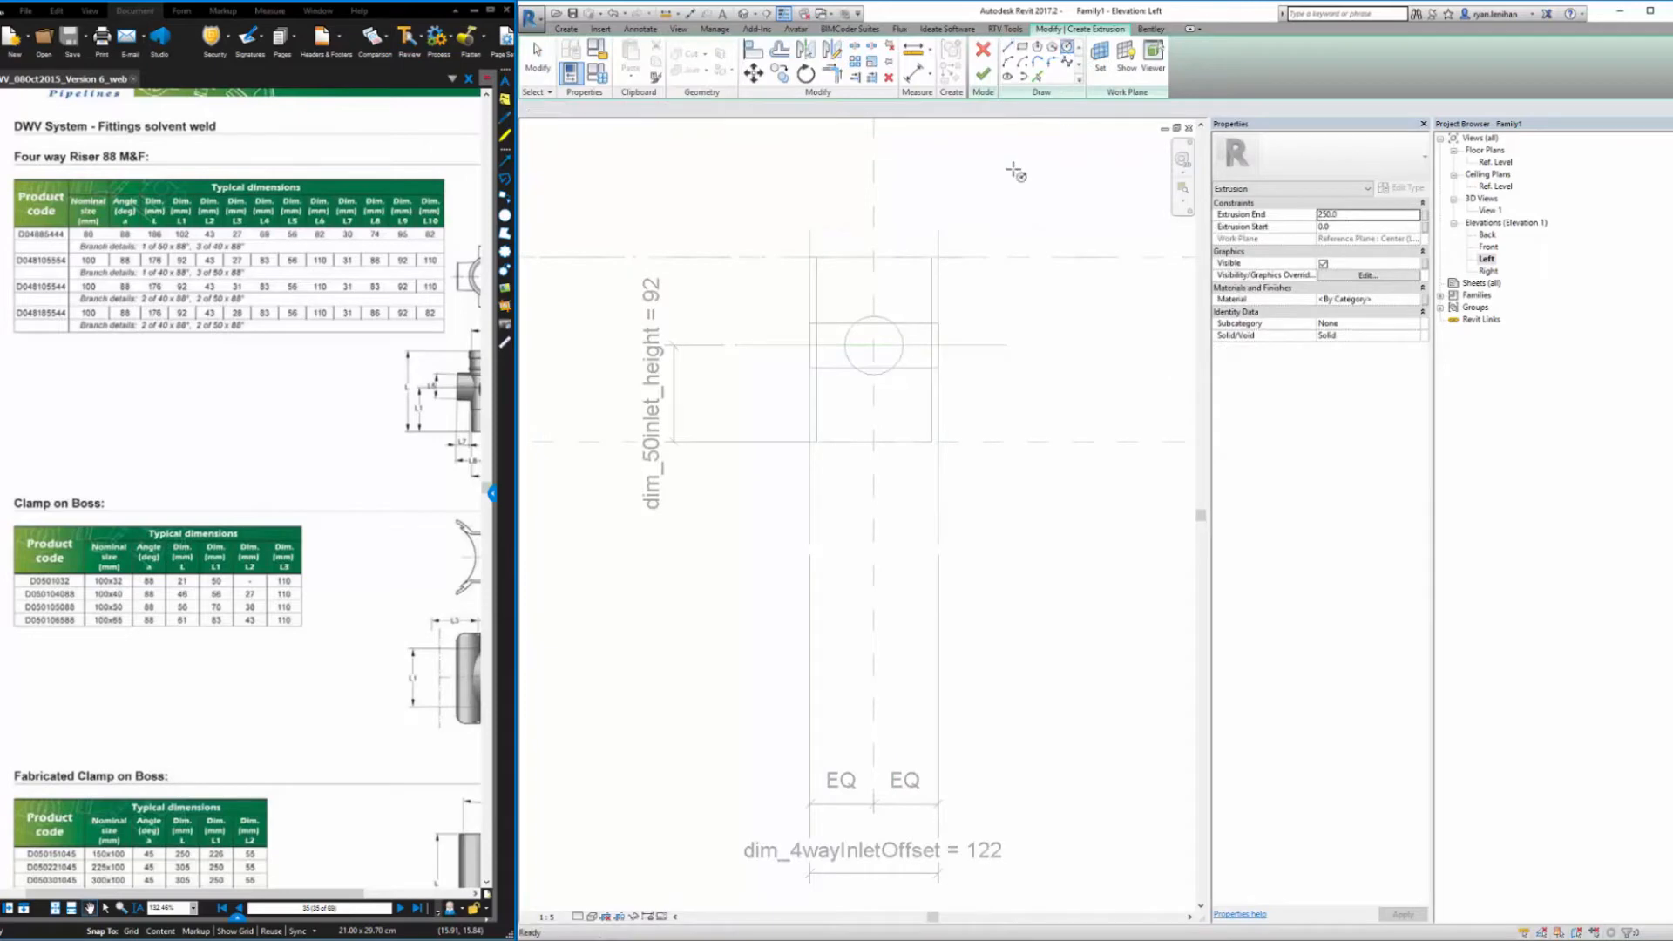
key("Escape")
key("Escape")
left_click(1323, 215)
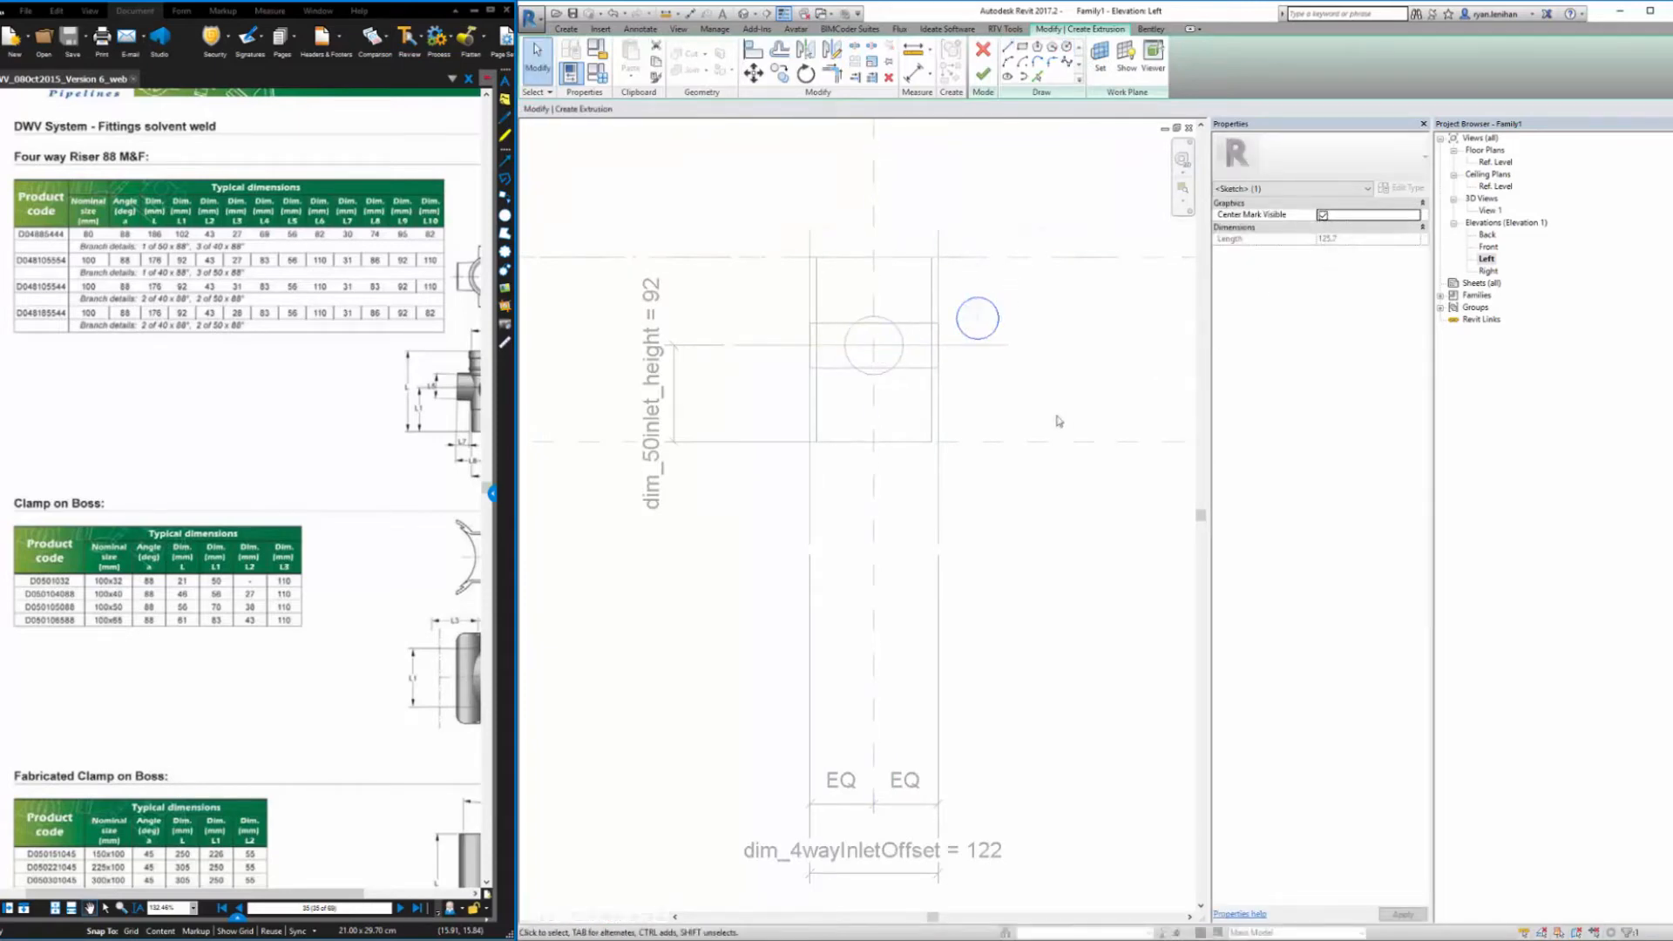
left_click(1057, 420)
scroll(990, 315, "up", 3)
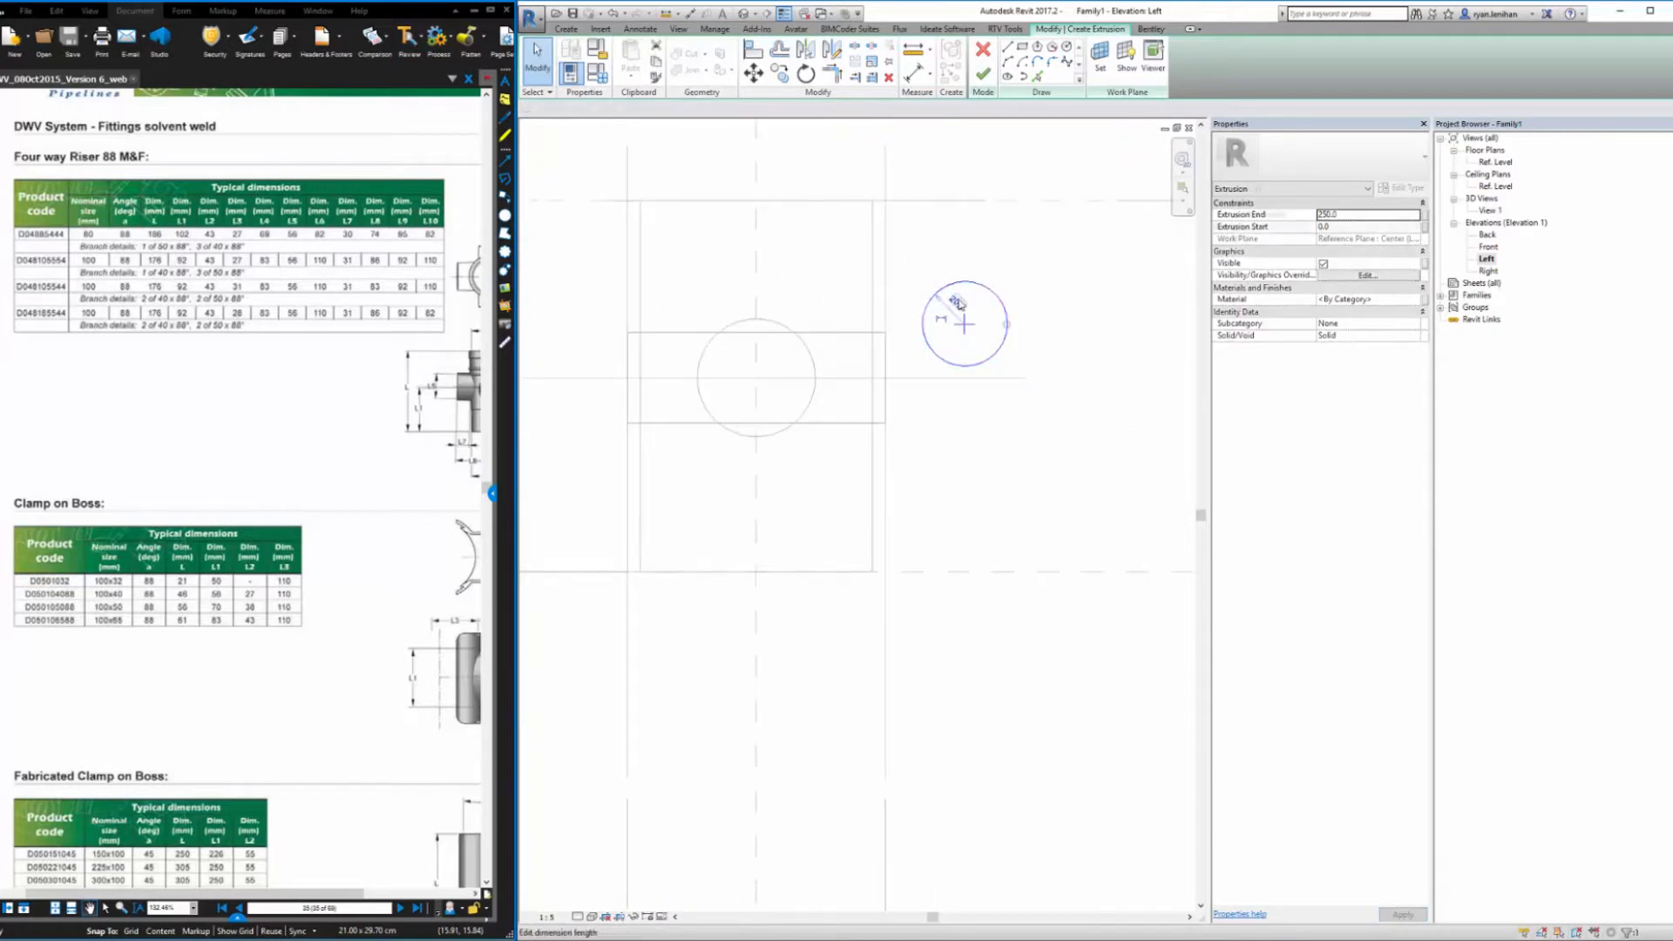
Set the new circle's radius to =43/2
left_click(961, 309)
left_click(958, 303)
type("=43/2")
key("Return")
Align and lock the smaller circle's centre to the vertical centre plane and horizontal reference line, and finish the extrusion
left_click(754, 50)
left_click(757, 218)
left_click(964, 324)
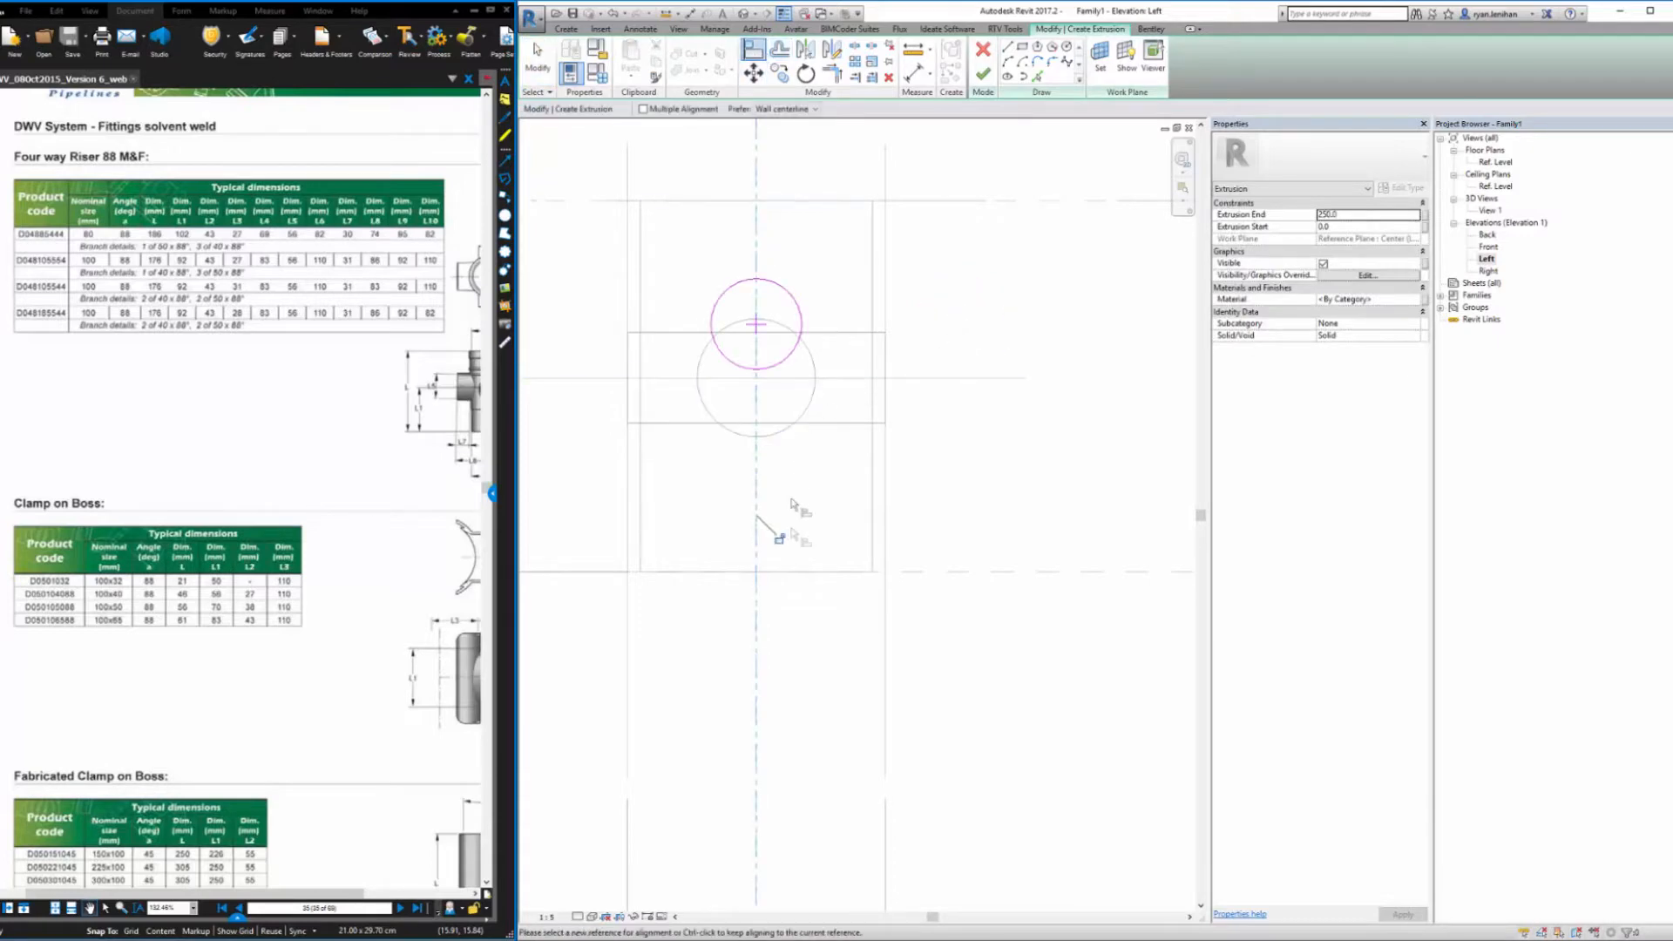
left_click(934, 378)
left_click(757, 344)
key("Escape")
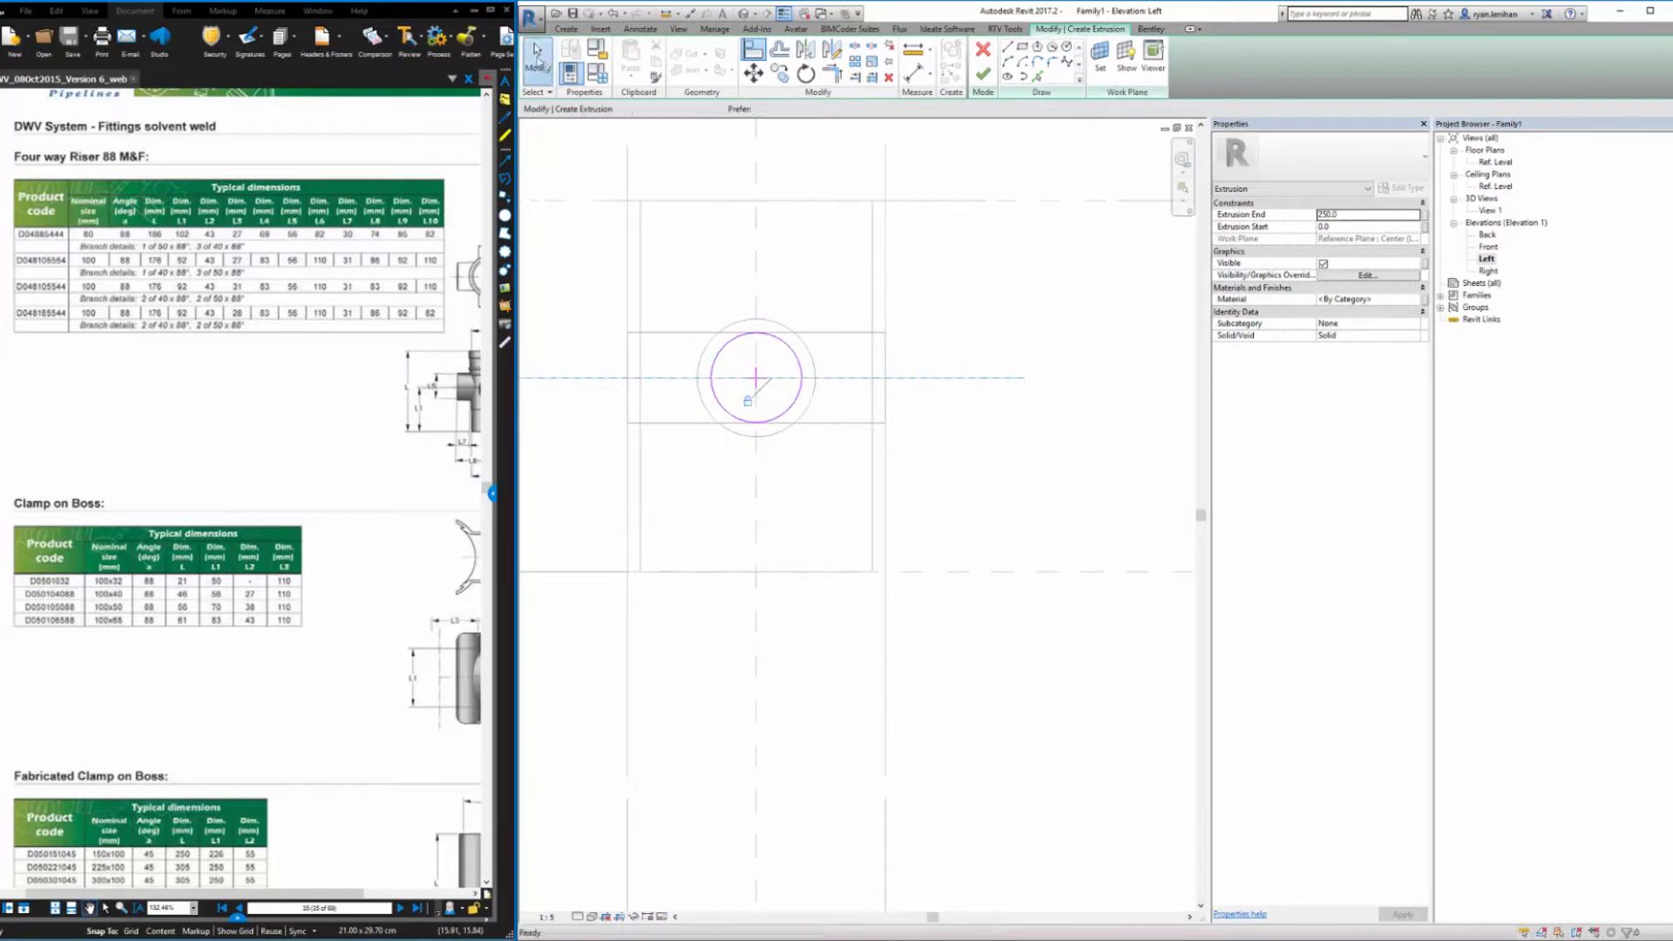
left_click(984, 75)
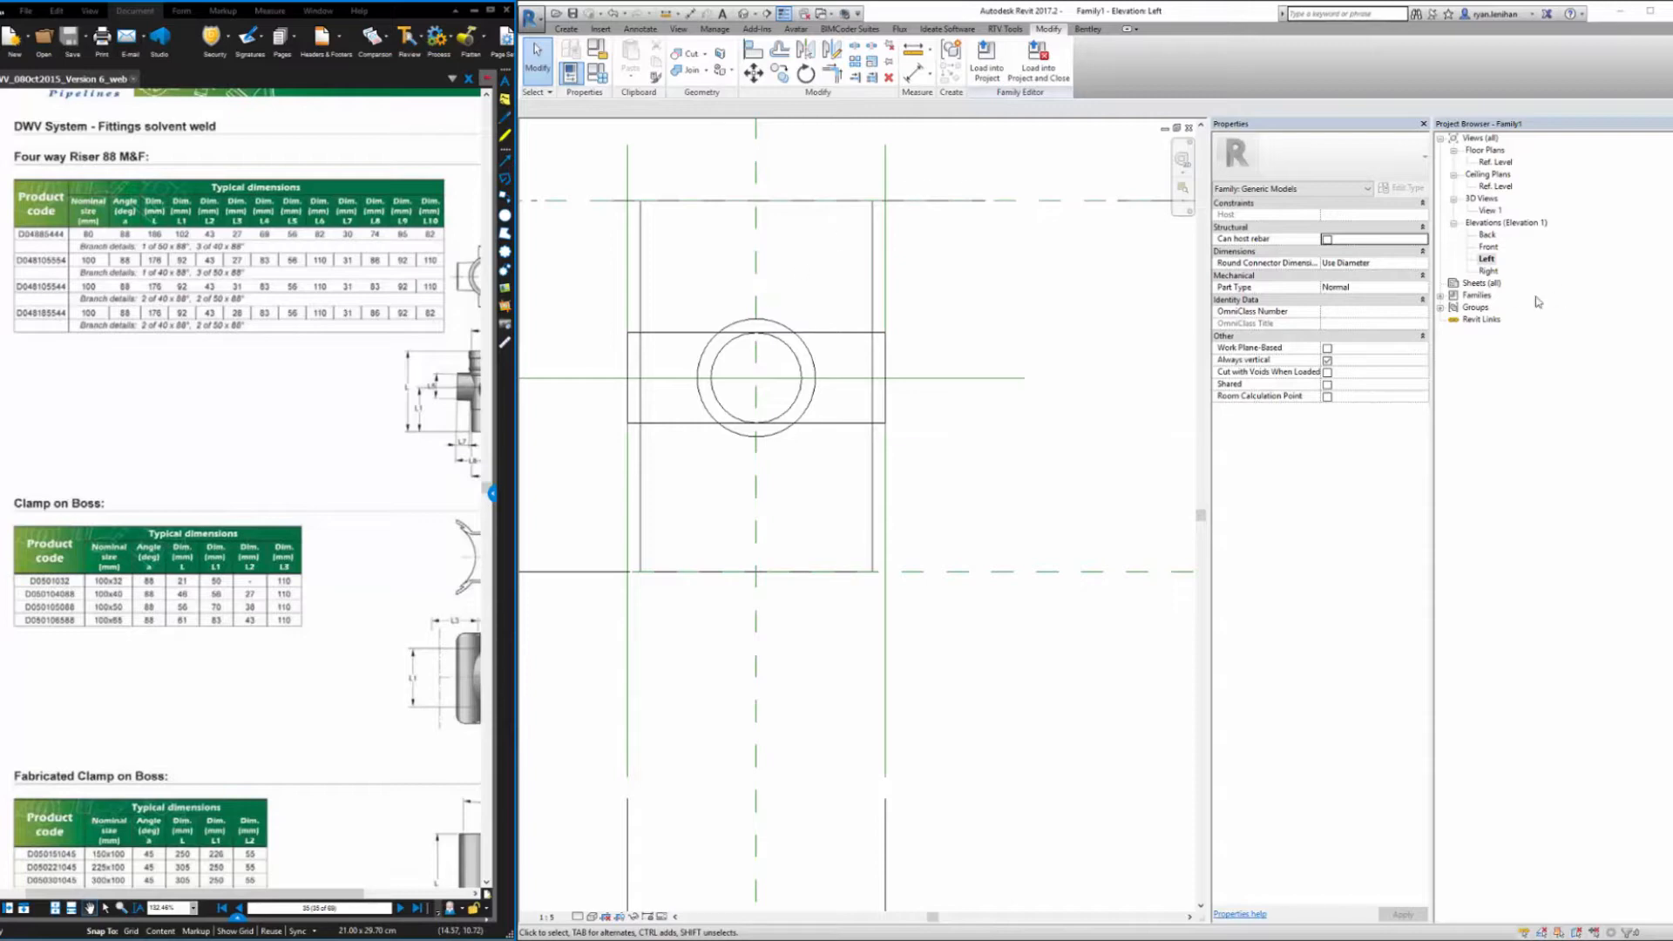
In the Front elevation, draw two vertical reference lines about 250 mm long, one on each side of the riser
double_click(1489, 247)
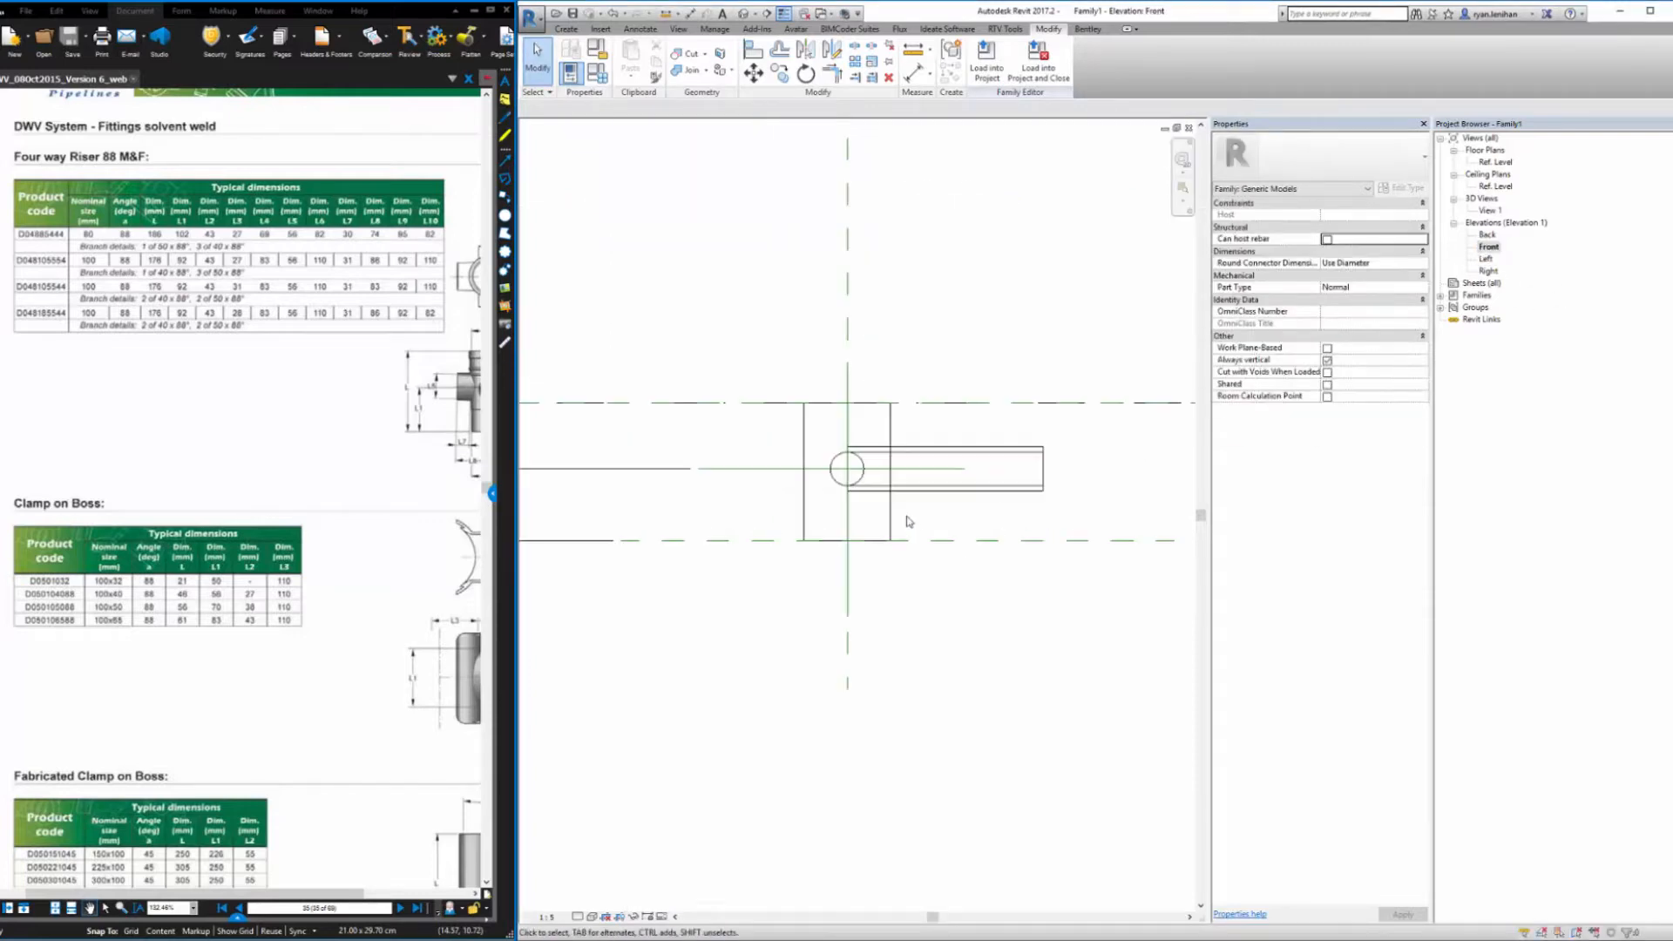
left_click(567, 29)
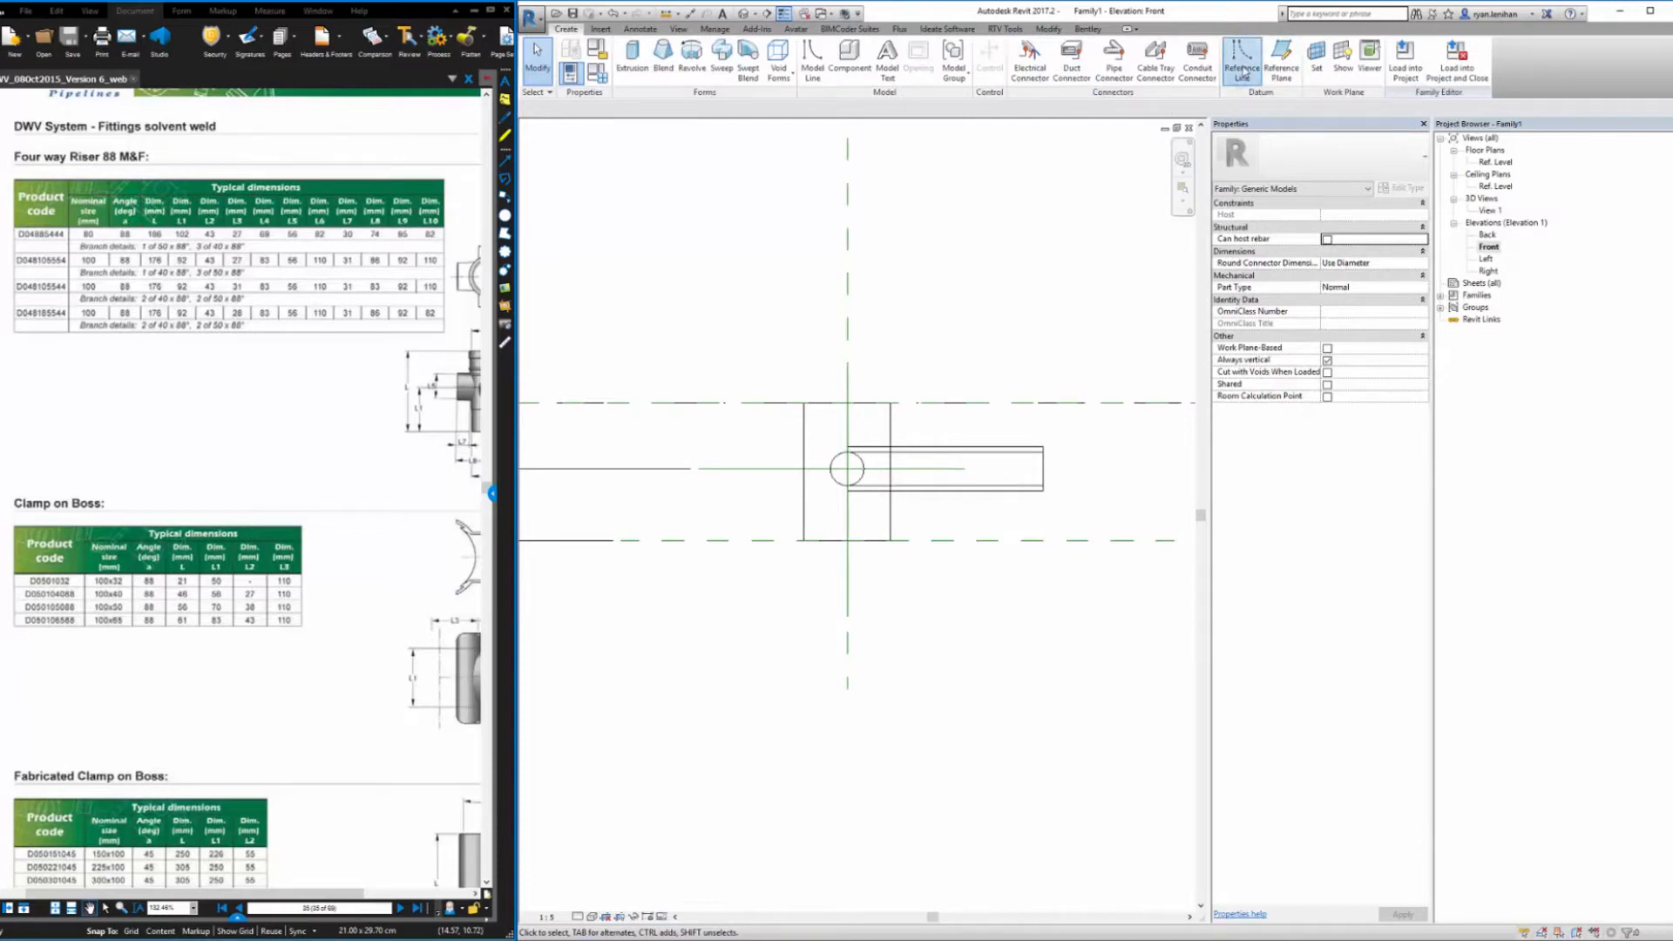
left_click(1242, 59)
left_click(792, 382)
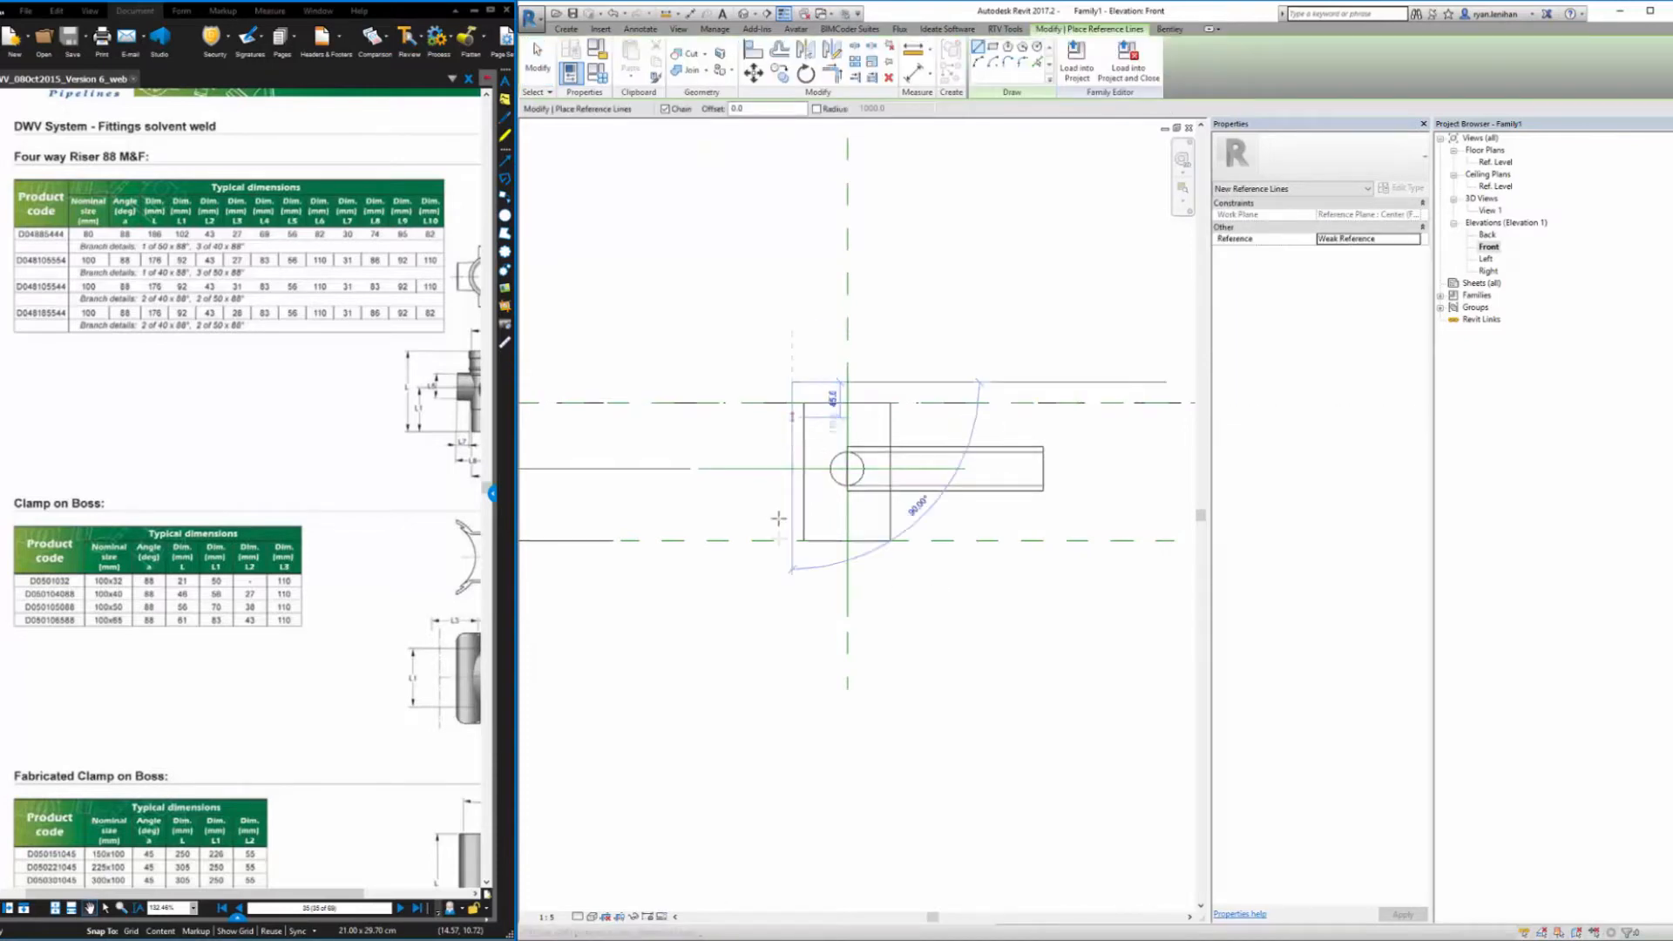
left_click(793, 577)
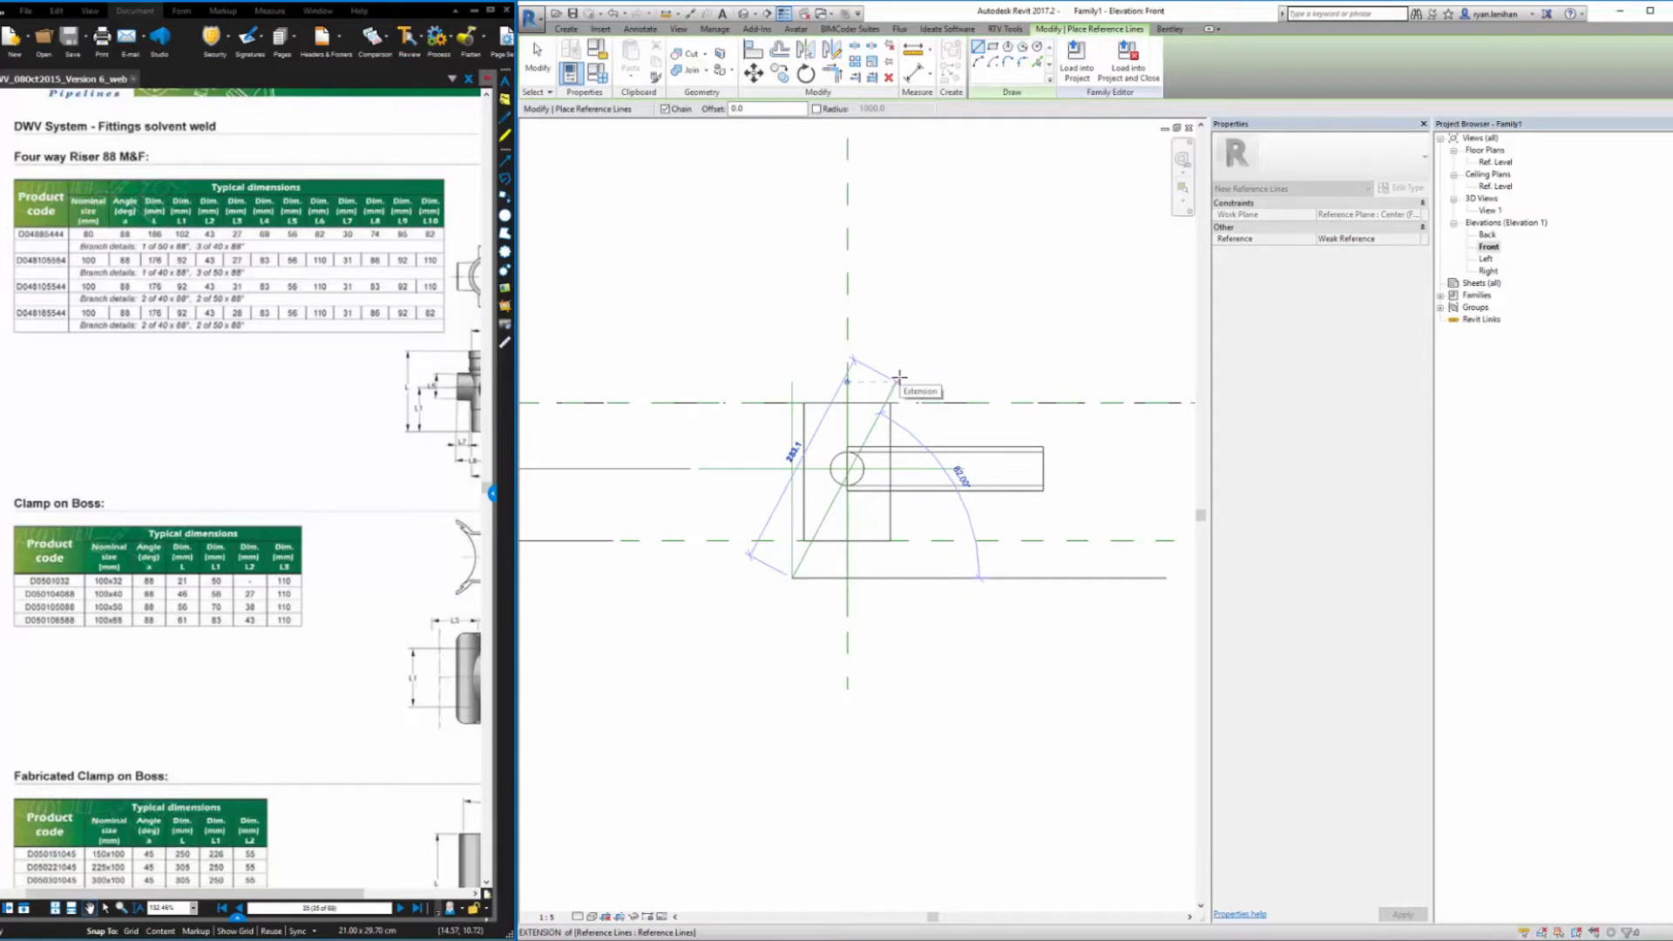
left_click(898, 577)
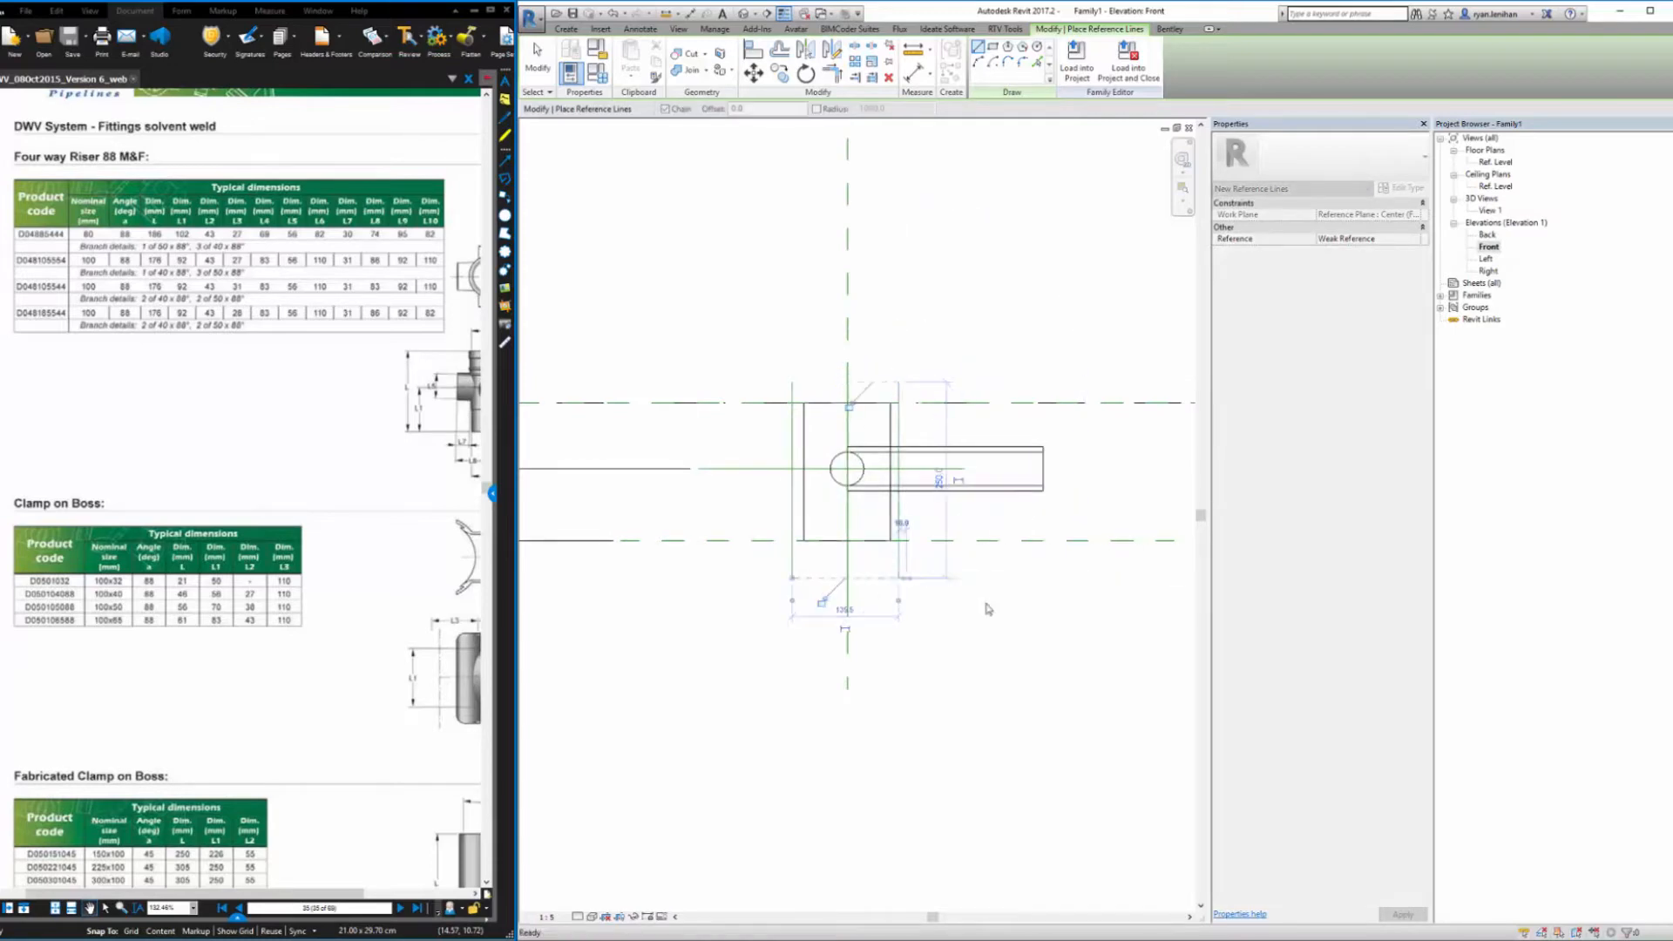
key("Escape")
key("Escape")
Dimension the two vertical reference lines through the centre plane and make the two segments equal
key("d")
key("i")
left_click(848, 583)
left_click(899, 577)
left_click(908, 664)
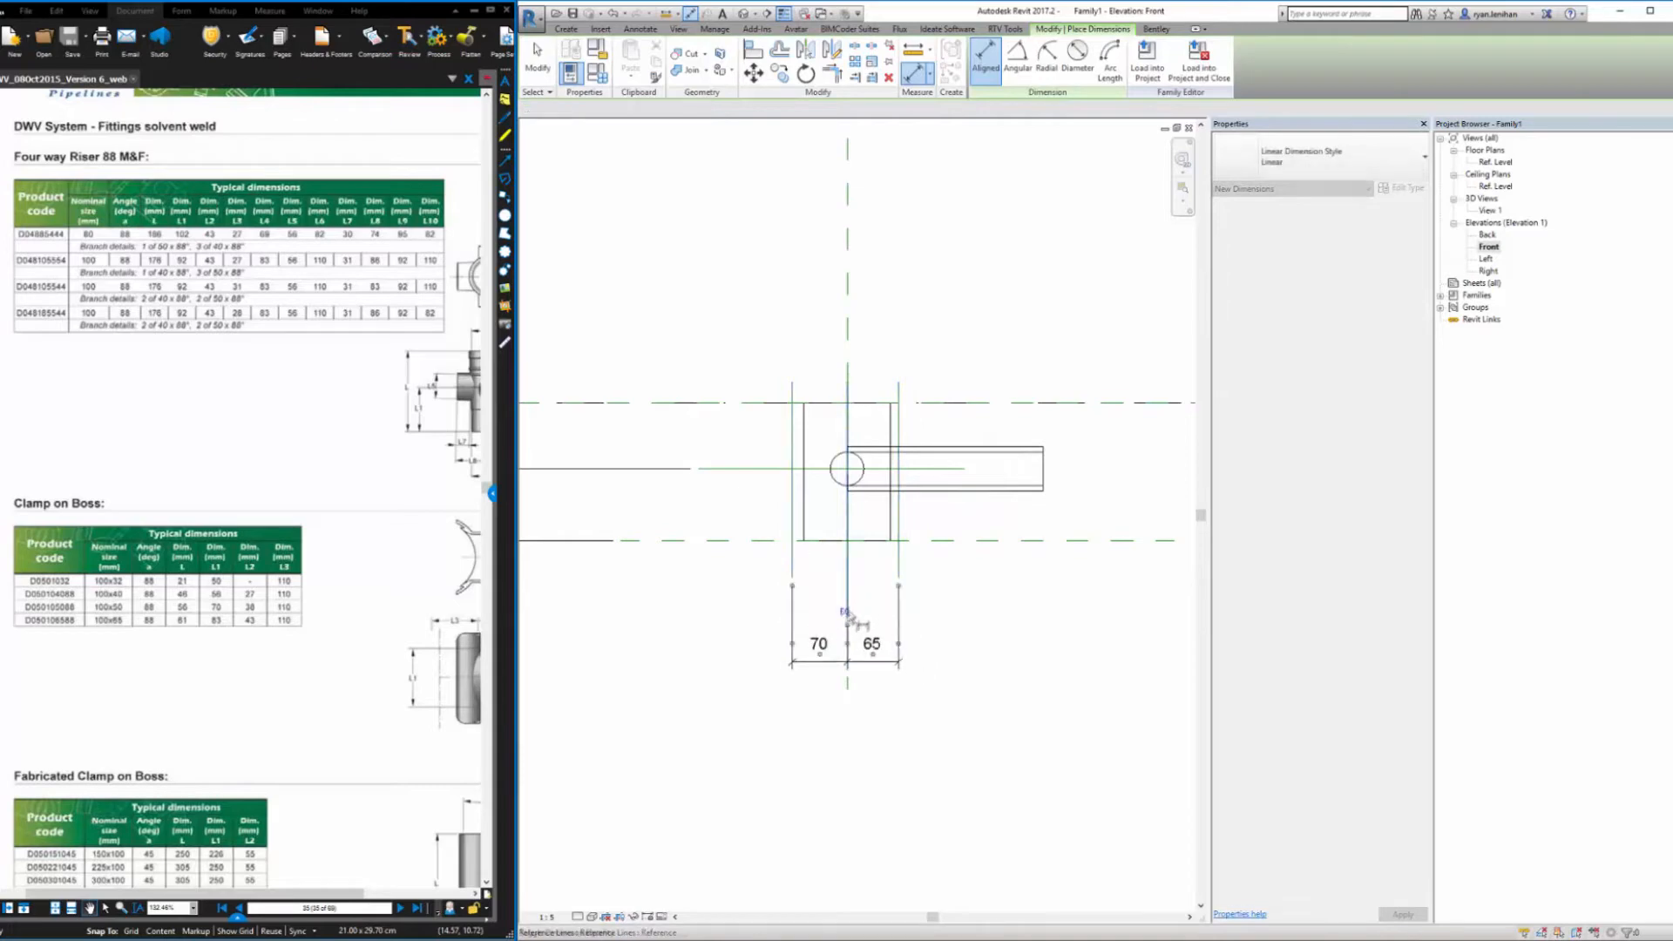
left_click(846, 612)
Dimension the overall distance between the two outer vertical reference lines, below the equality dimension
left_click(790, 556)
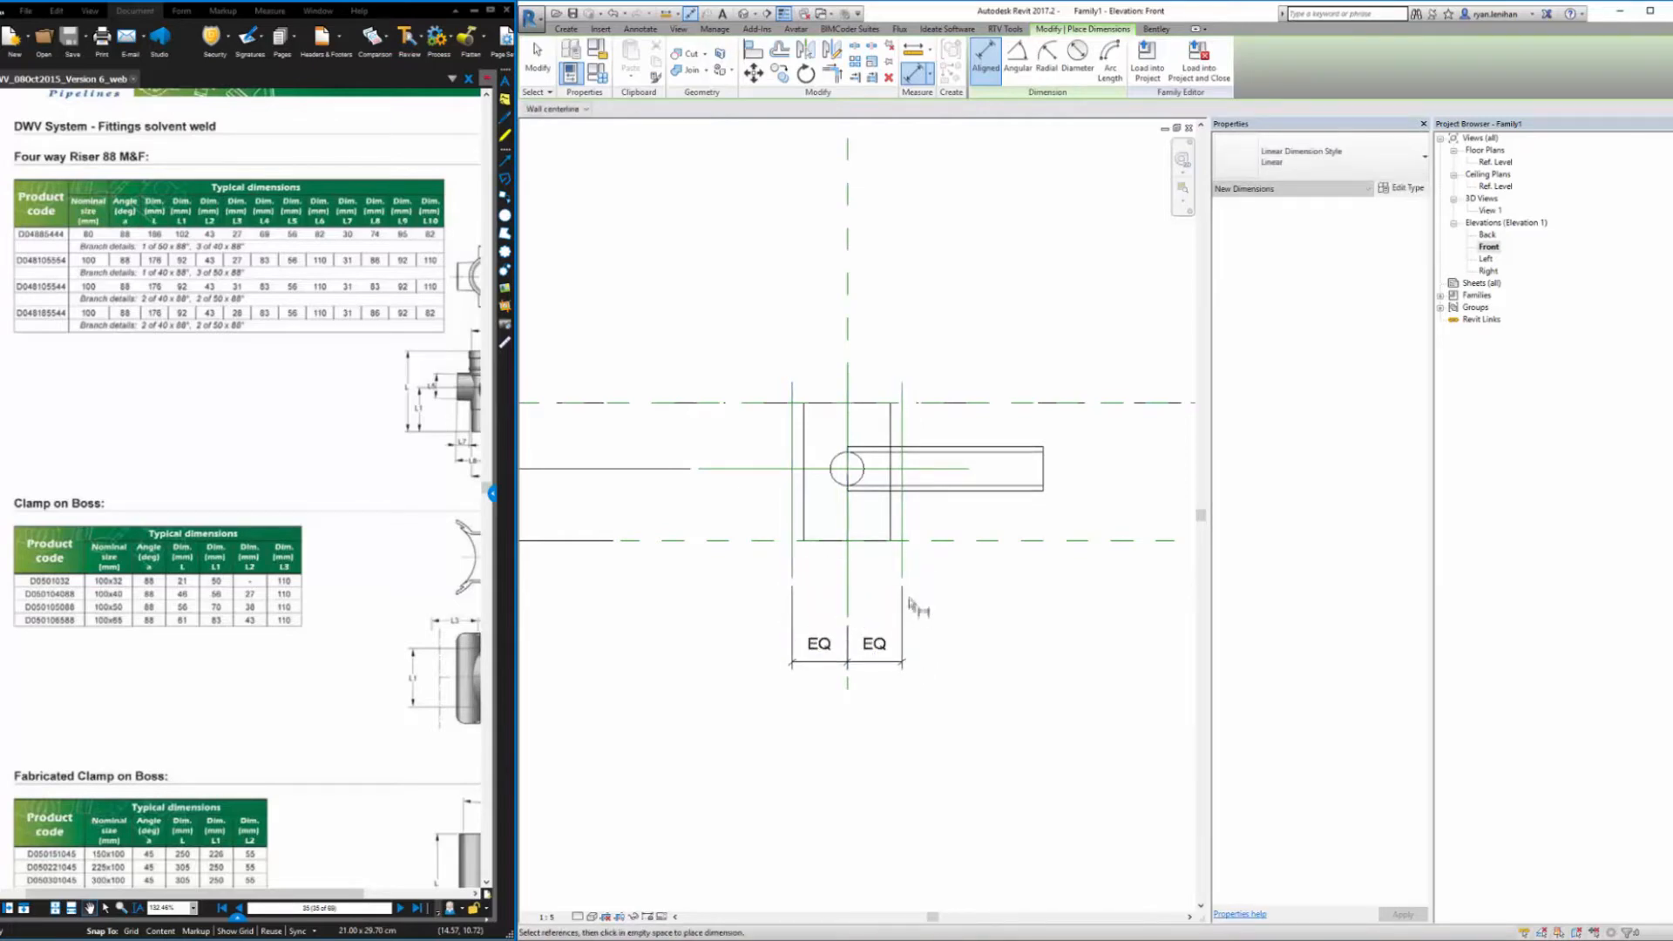
left_click(902, 575)
left_click(924, 704)
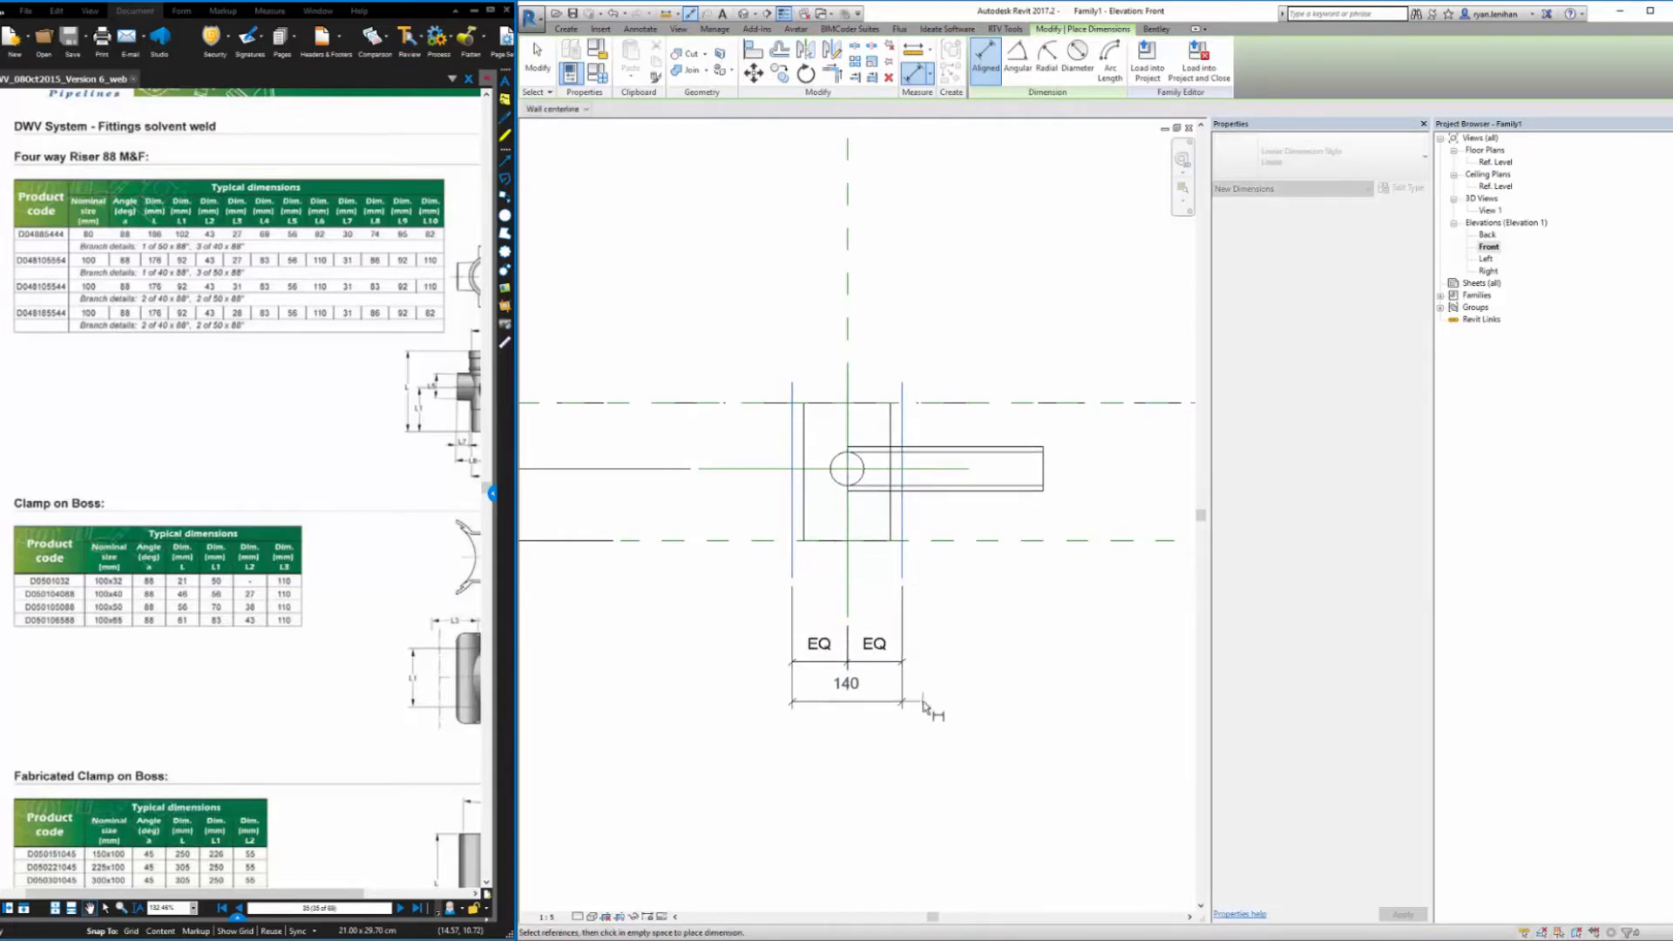
key("Escape")
key("Escape")
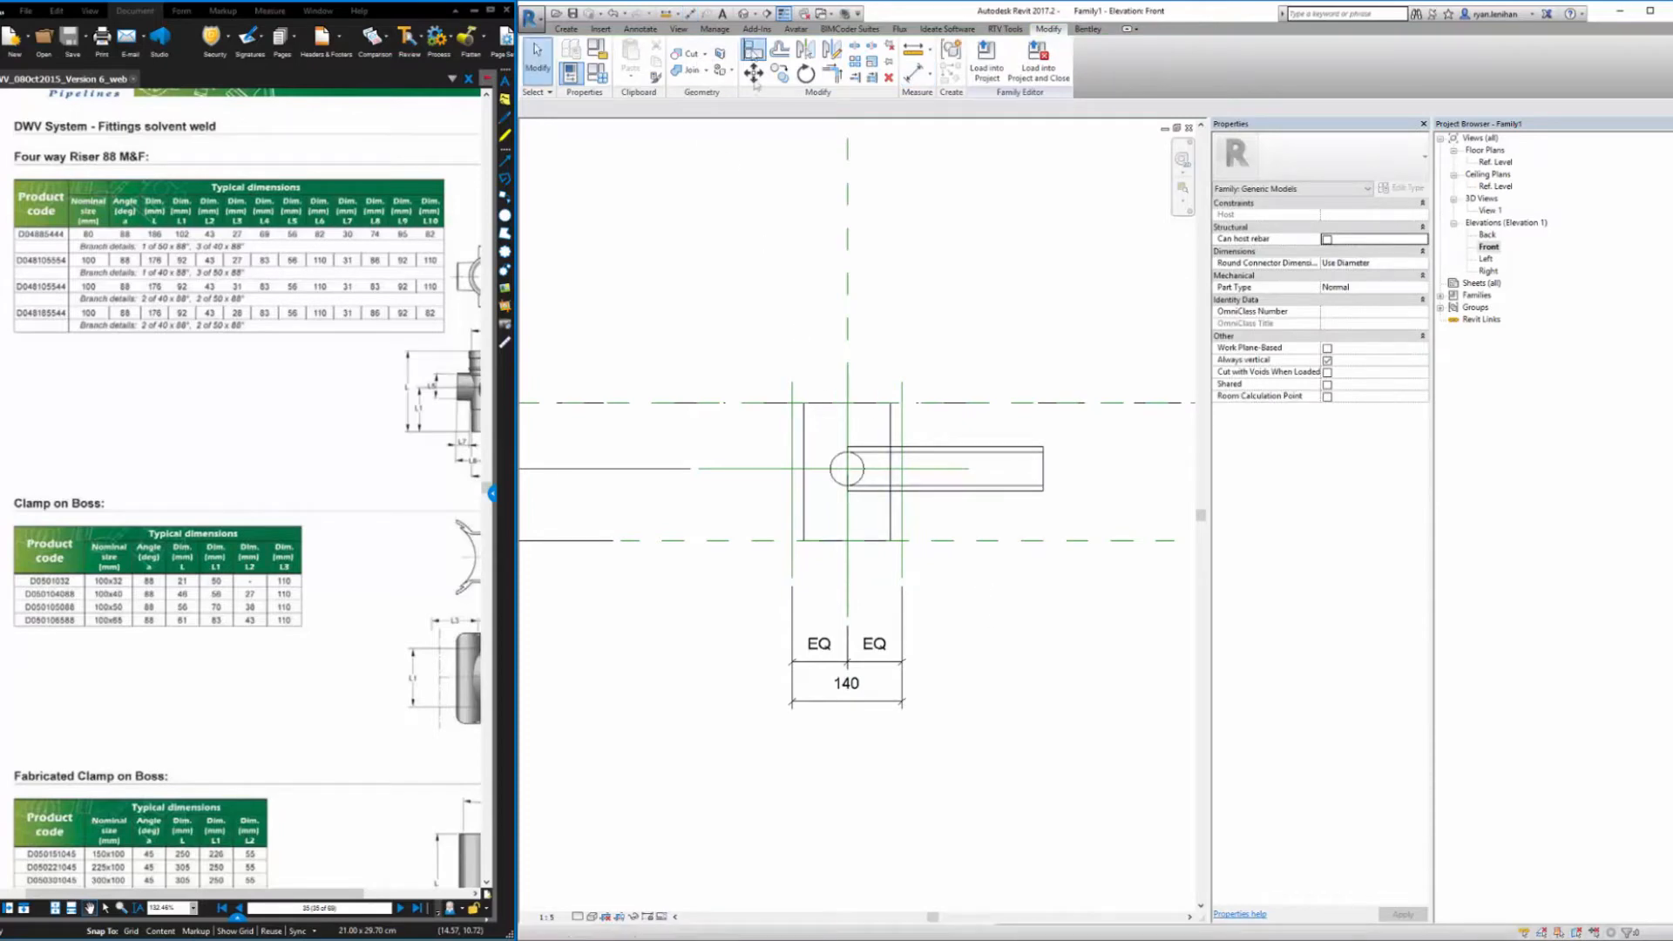
Align and lock the 56 mm inlet extrusion's end faces to the left vertical reference line and the riser's centre plane
left_click(754, 51)
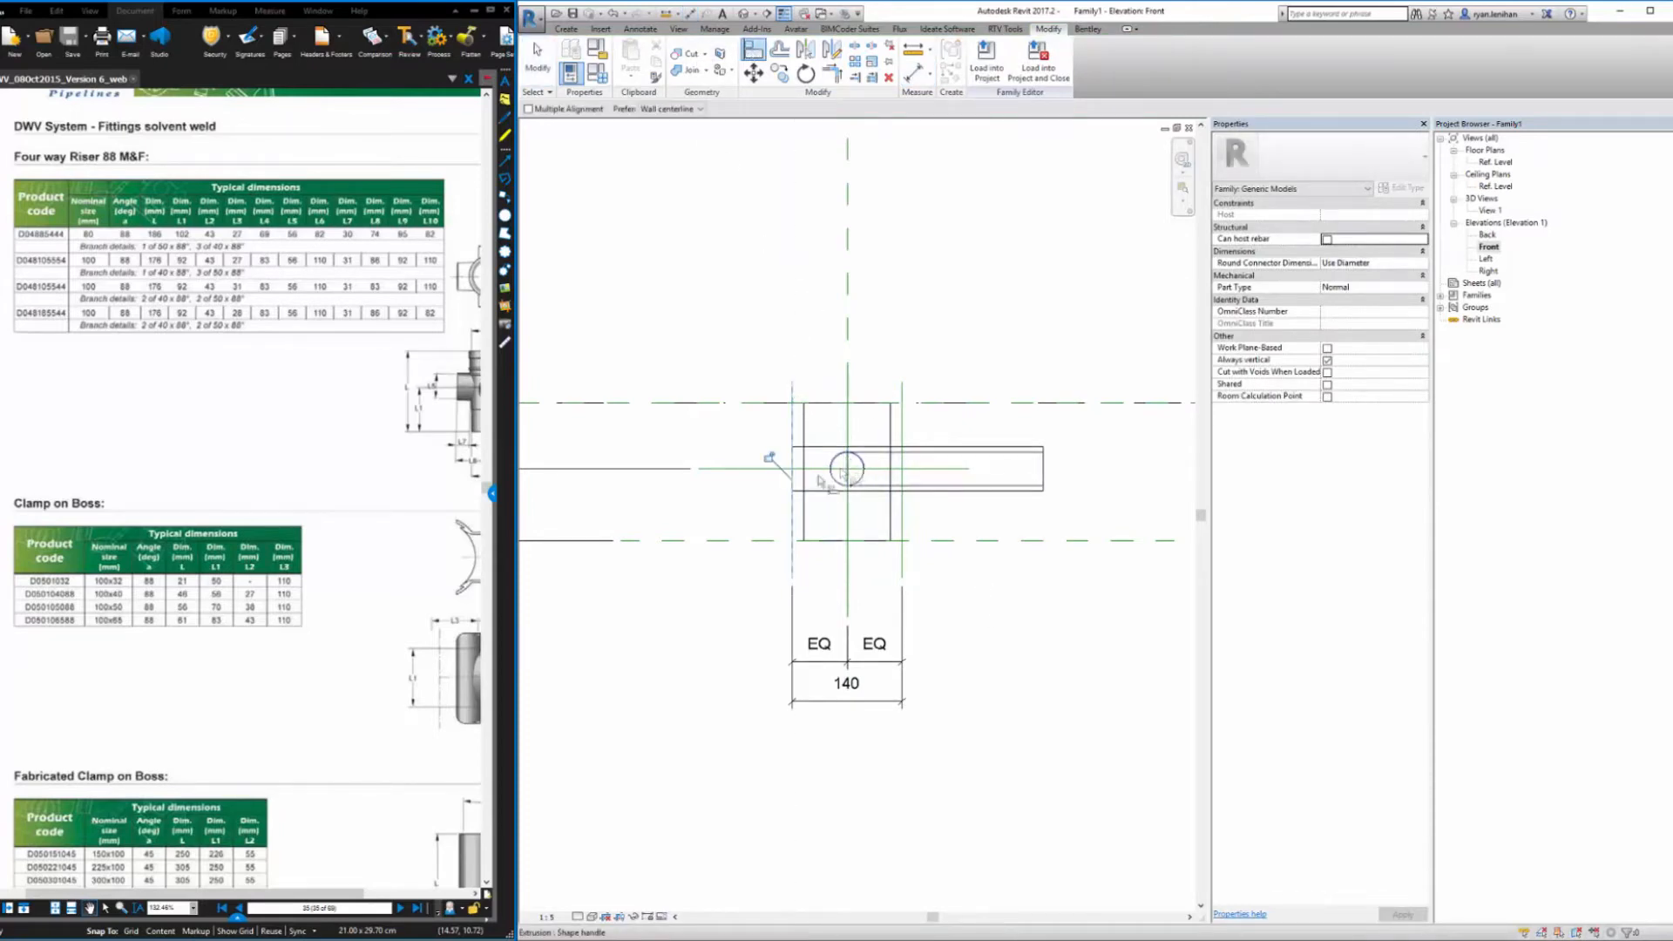
left_click(768, 457)
left_click(849, 361)
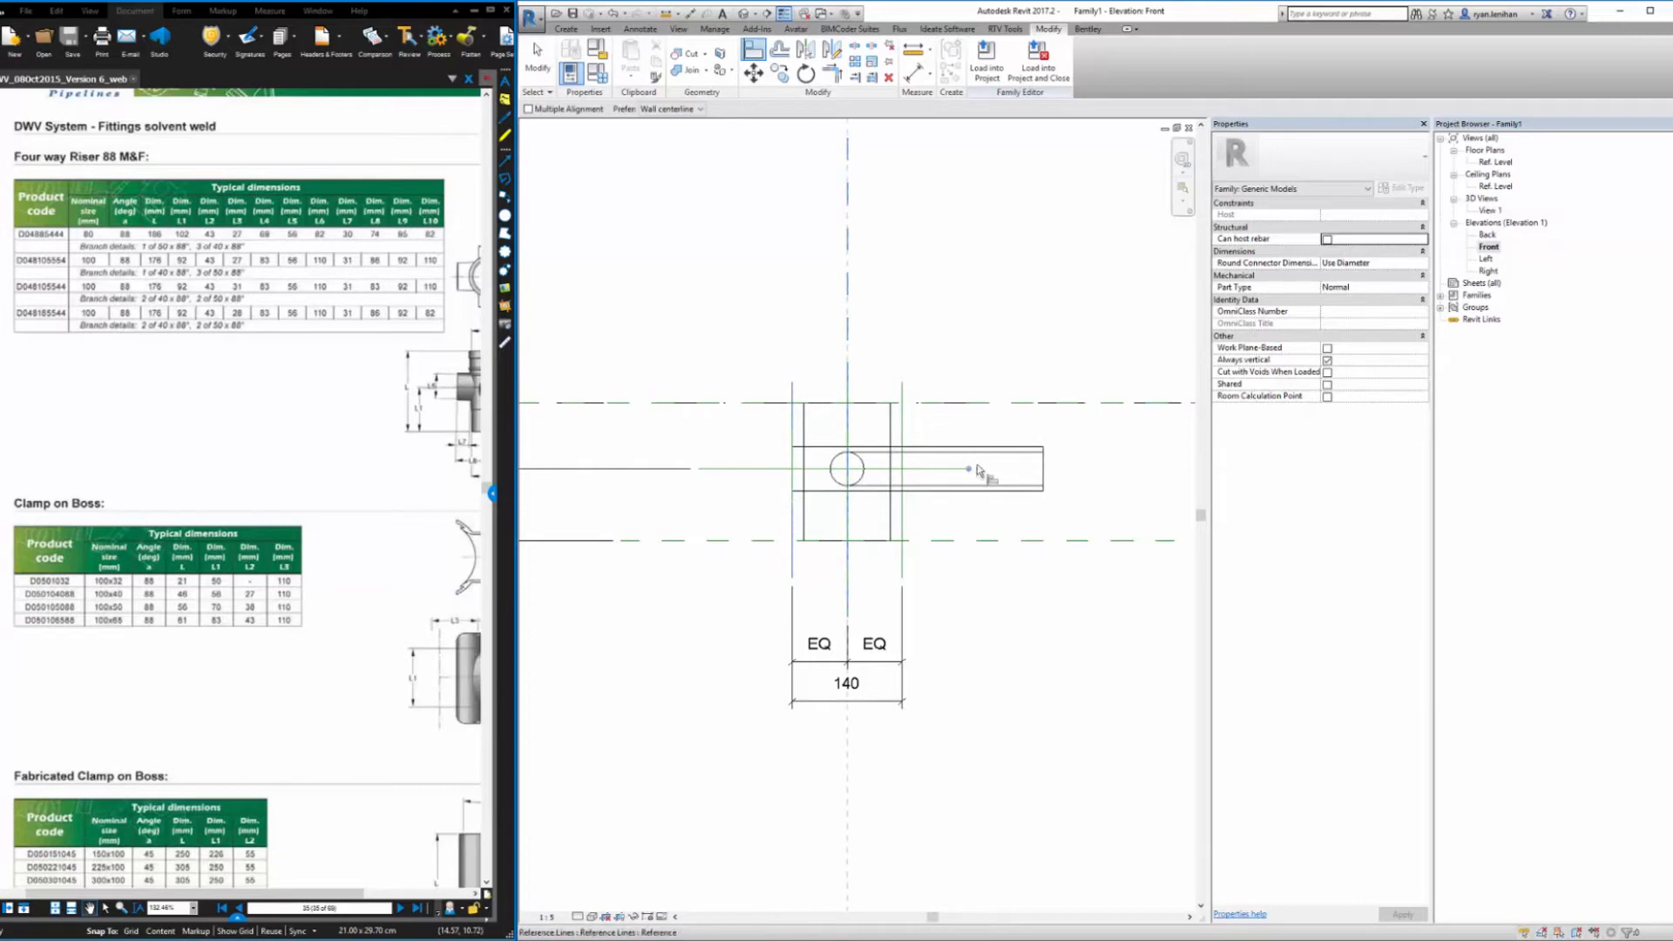
left_click(852, 462)
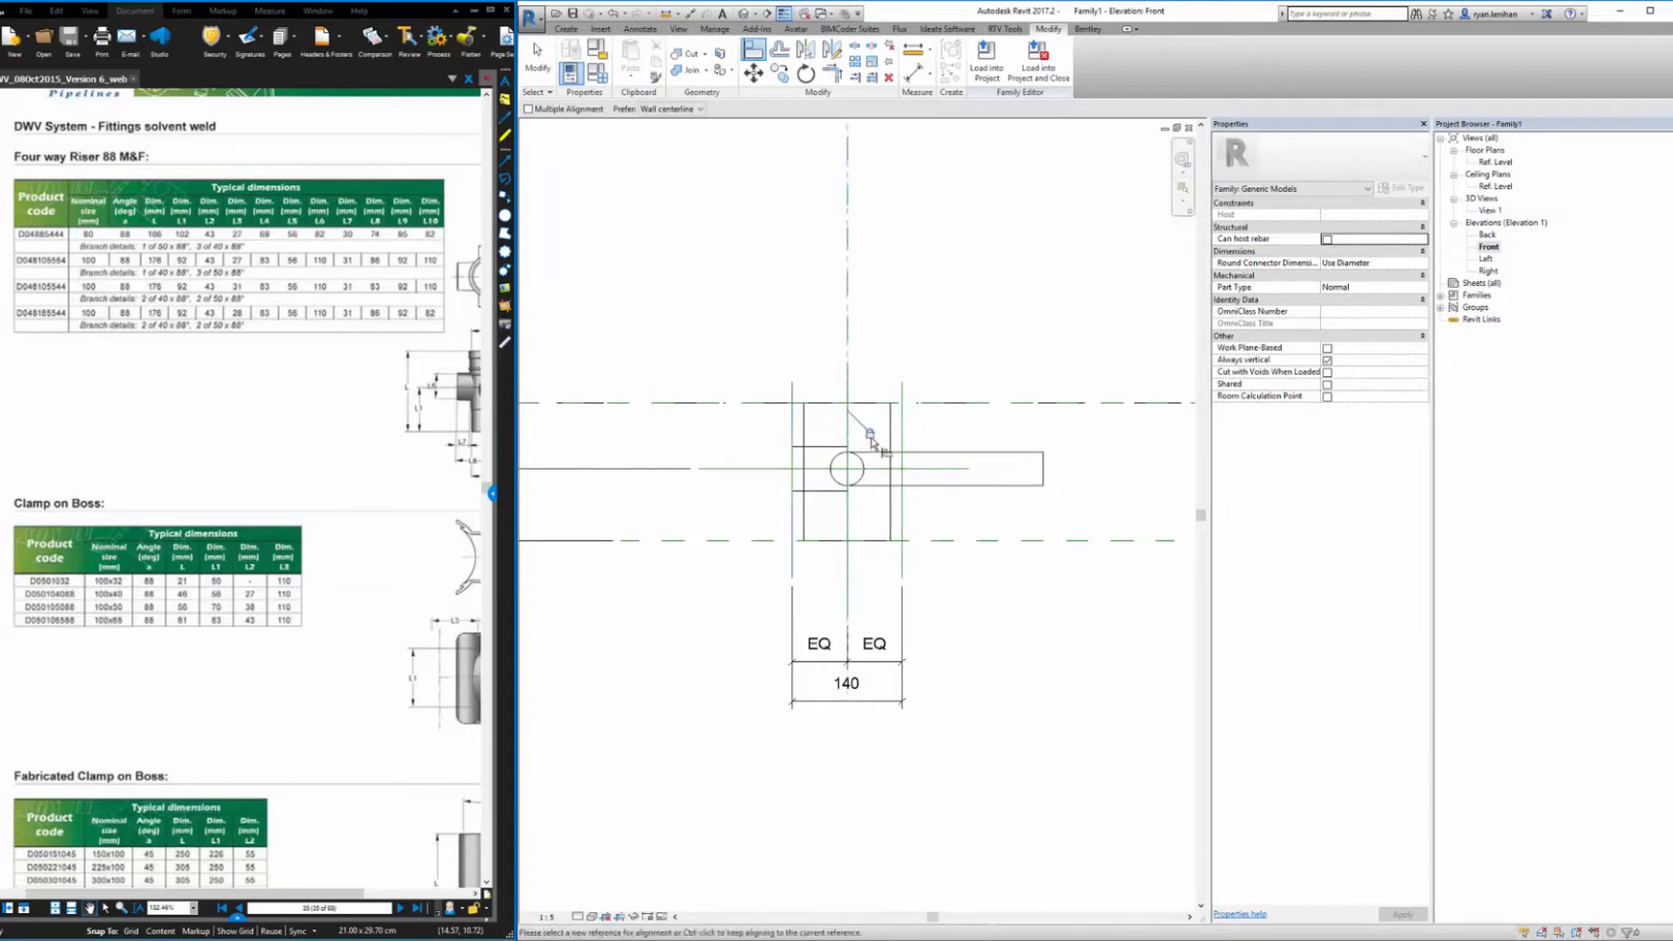
Align and lock the 43 mm inlet extrusion's end faces to the riser's centre plane and the right vertical reference line
left_click(851, 388)
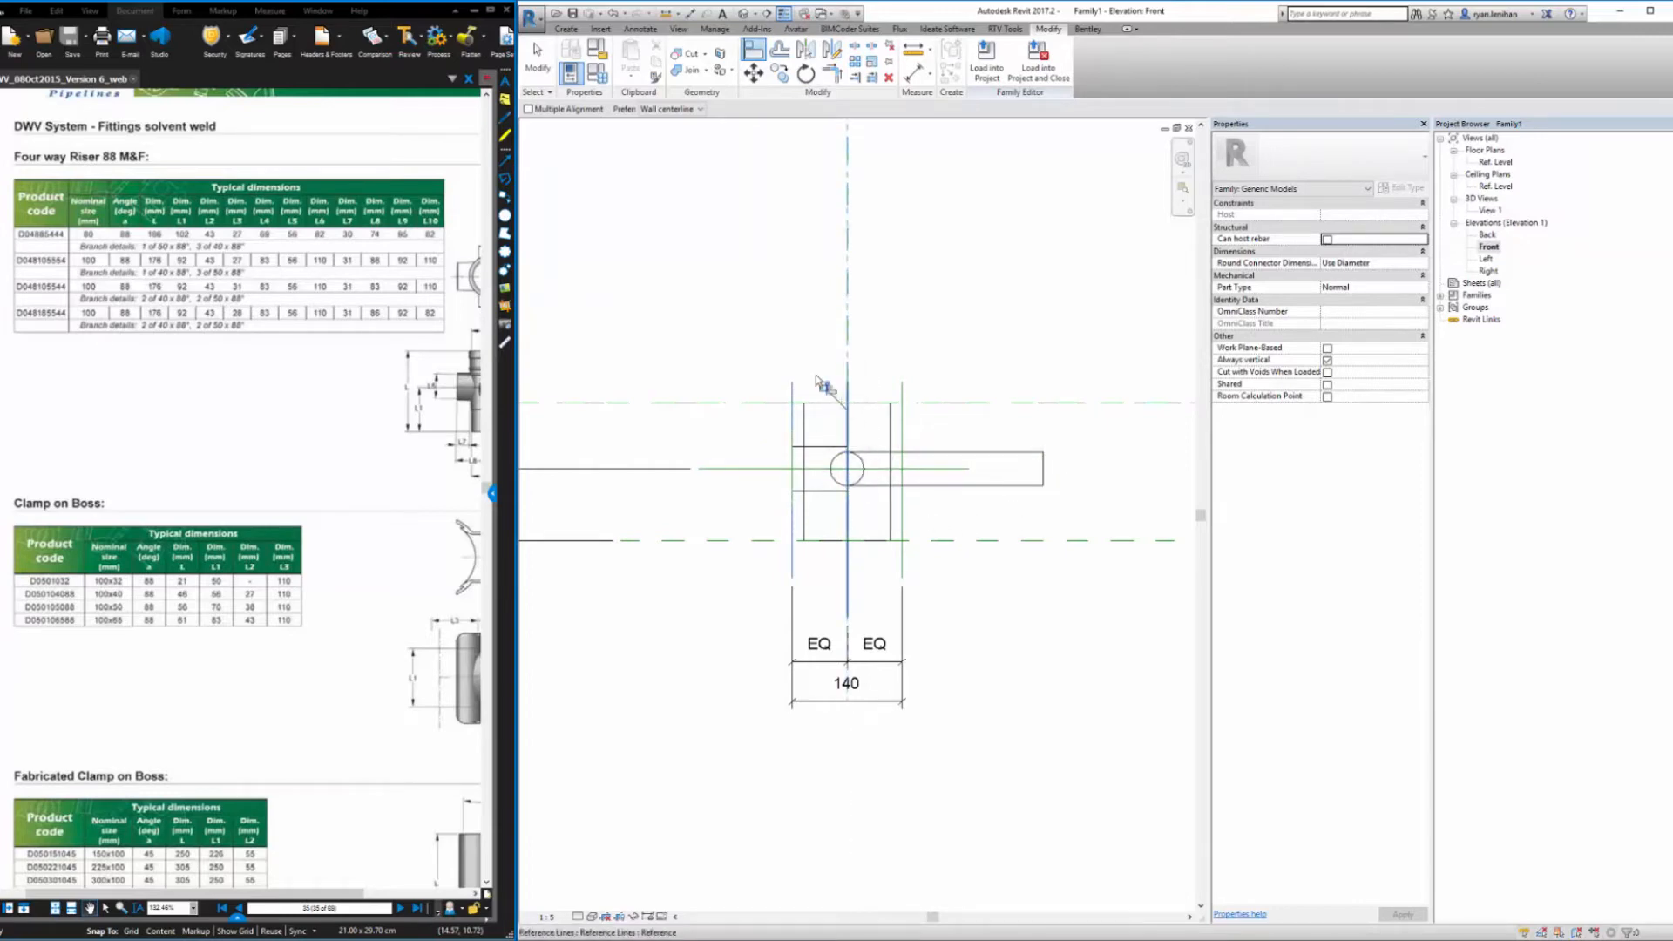
left_click(903, 394)
left_click(1043, 471)
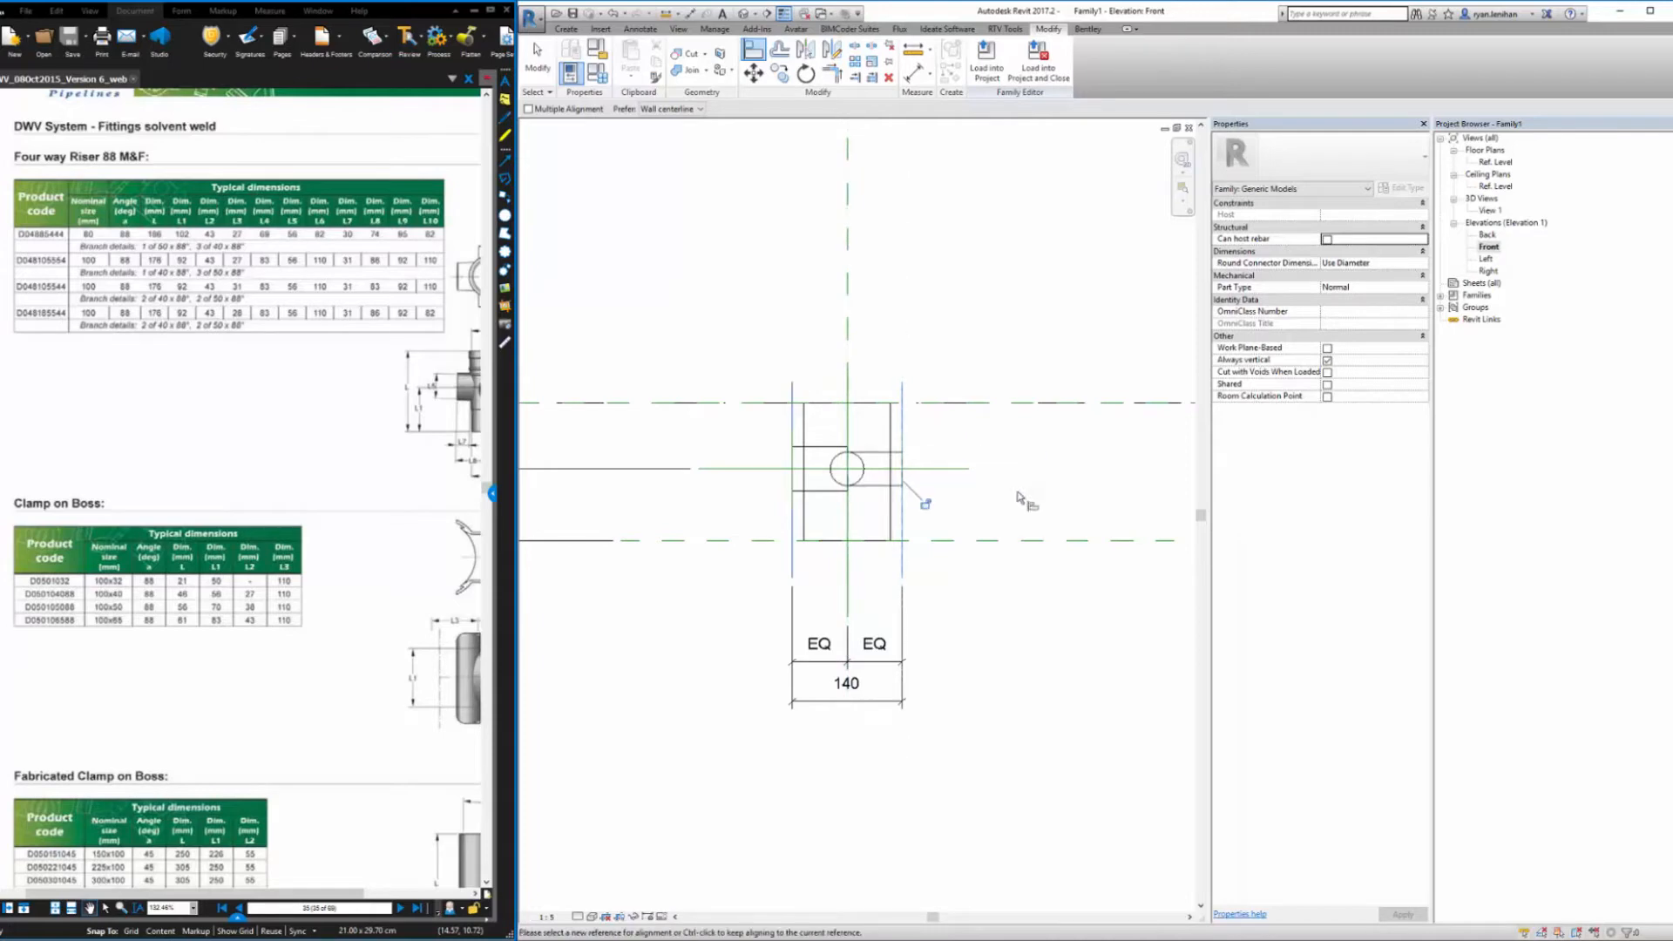
key("Escape")
key("Escape")
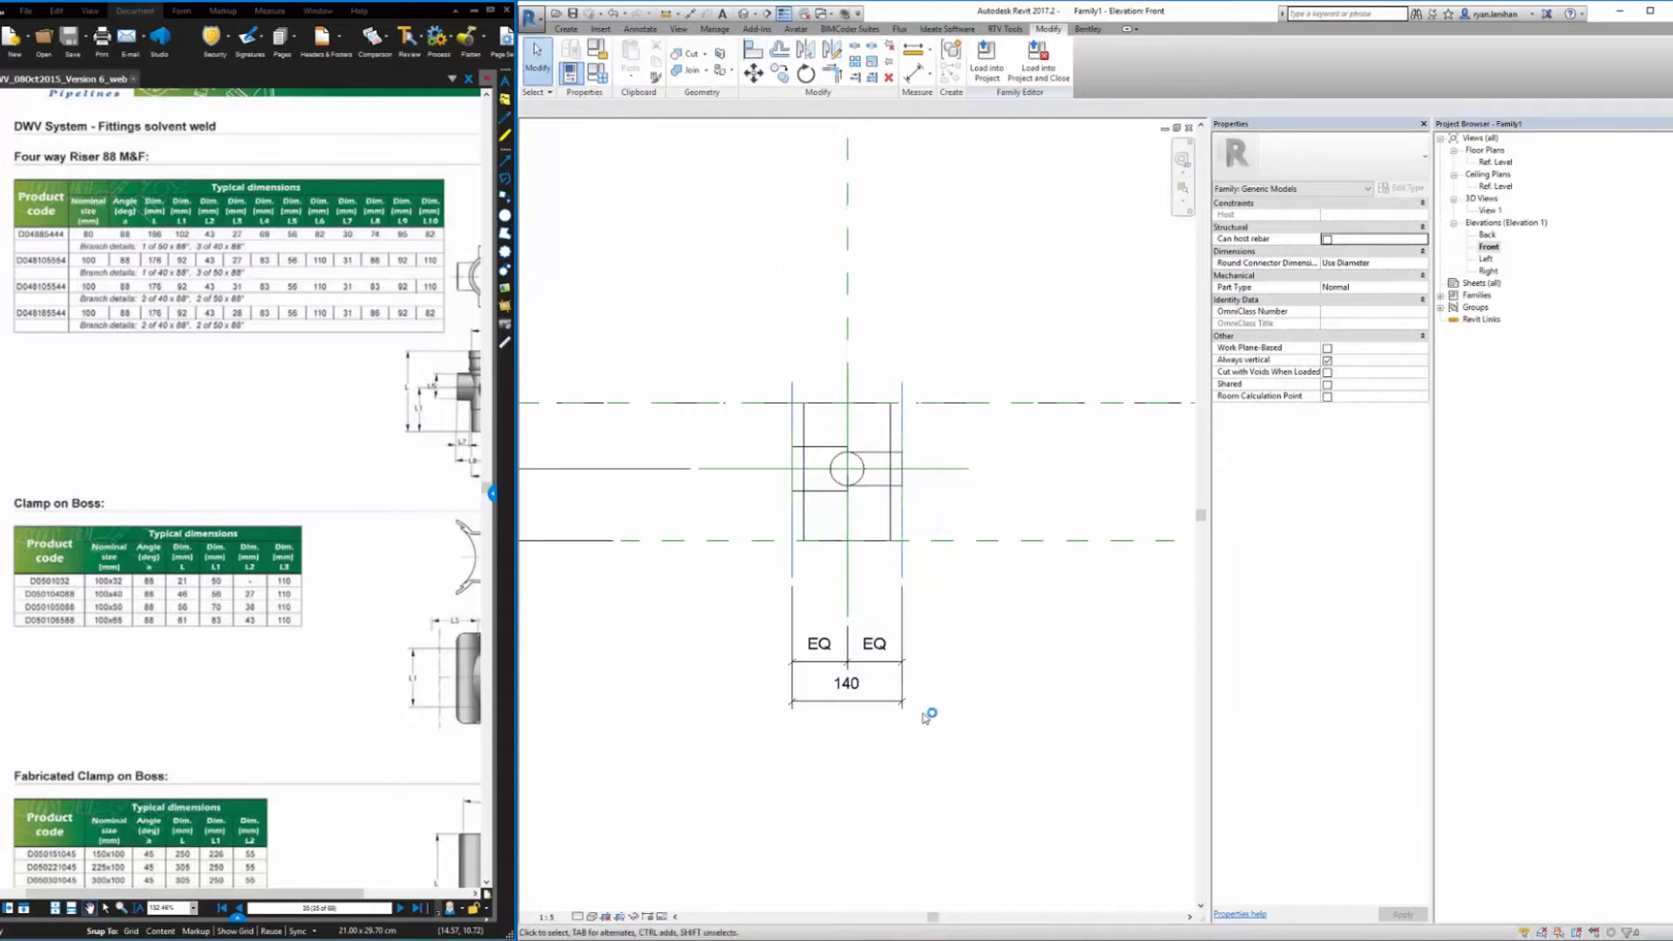
Label the overall dimension between the vertical reference lines with the existing parameter dim_4wayInletOffset
left_click(907, 702)
left_click(1008, 61)
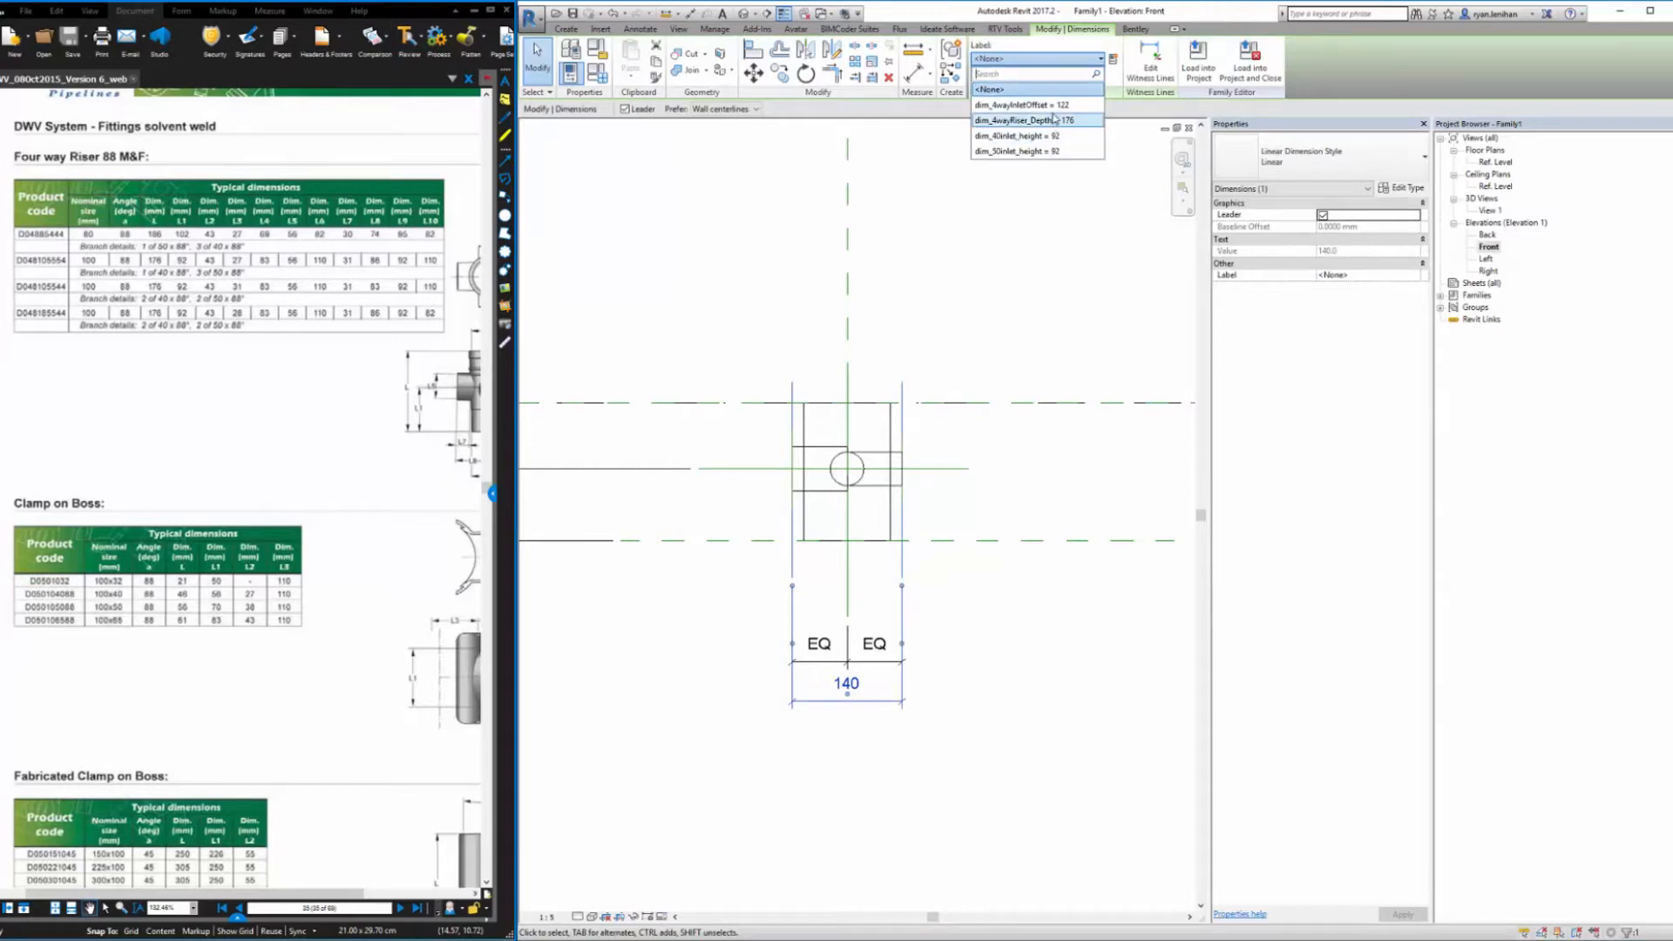
left_click(1022, 105)
left_click(988, 247)
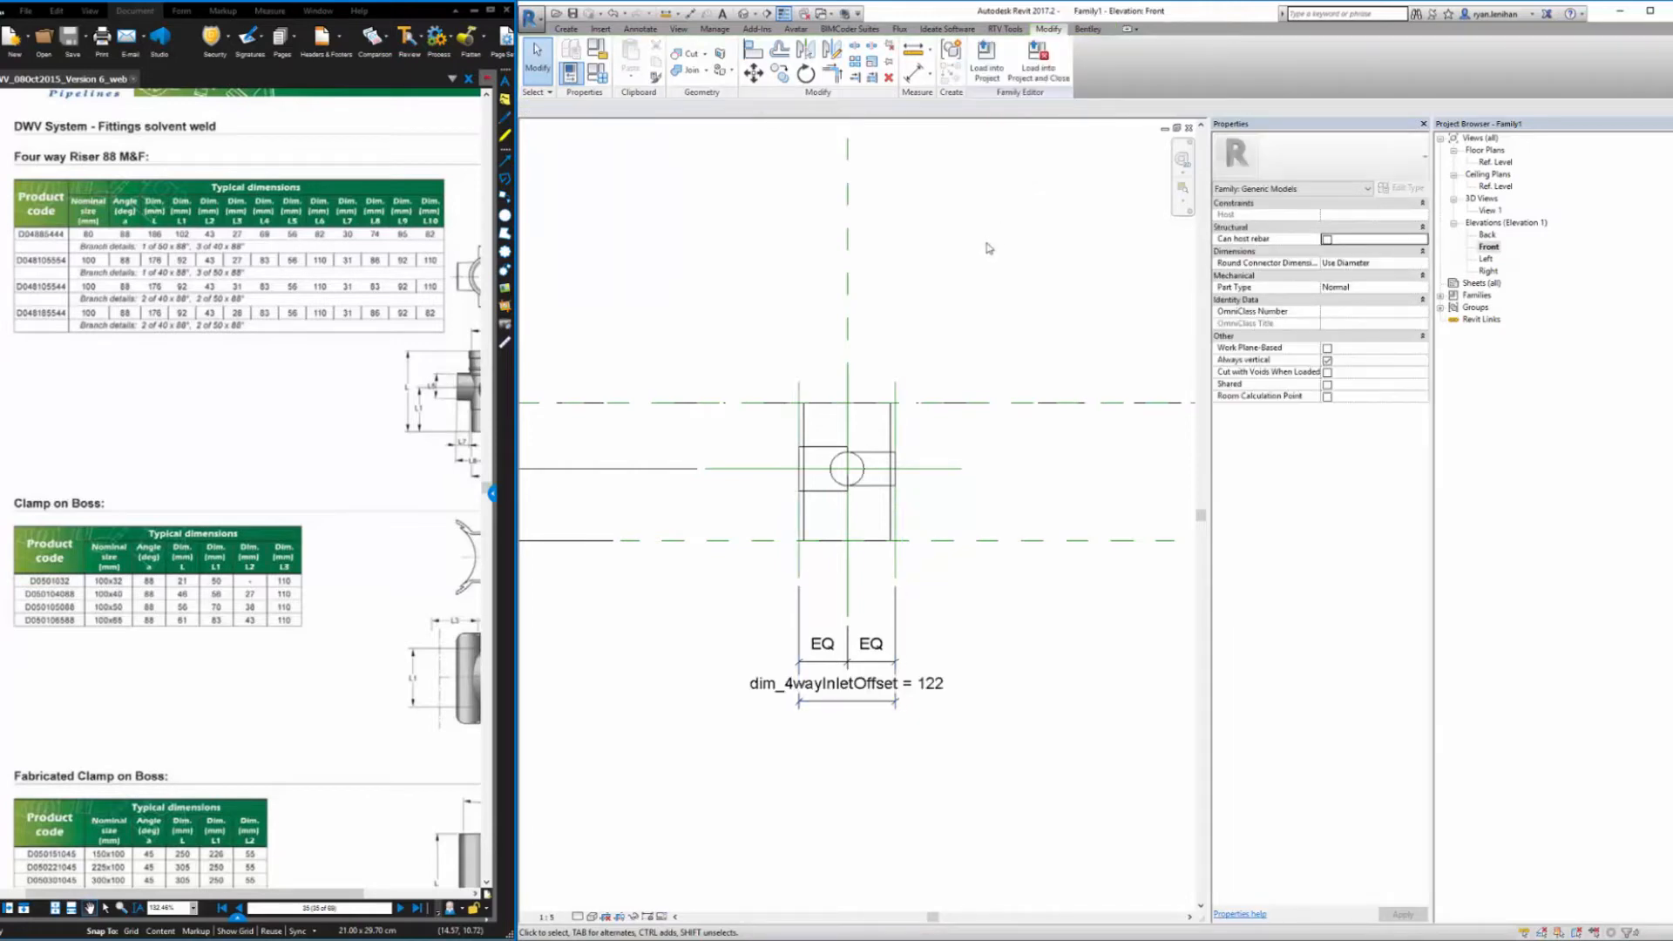
In the Ref. Level plan, start an extrusion sketch with a circle of about 40 mm radius near the riser and make its centre mark visible
double_click(1495, 162)
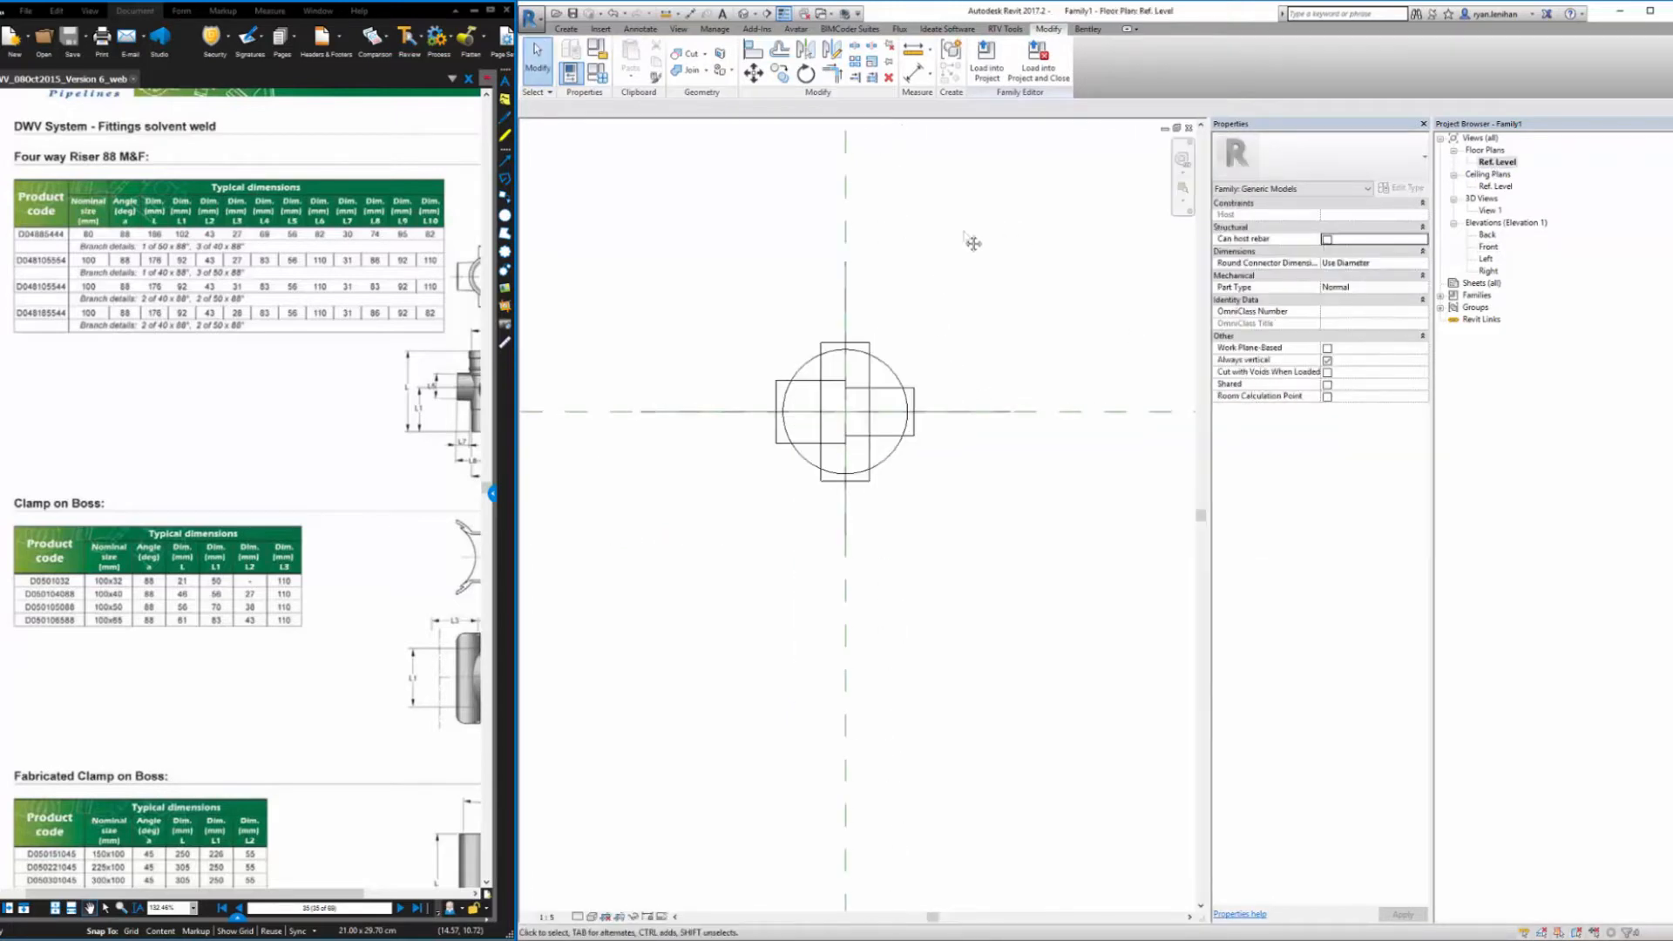
left_click(566, 28)
left_click(631, 61)
left_click(914, 344)
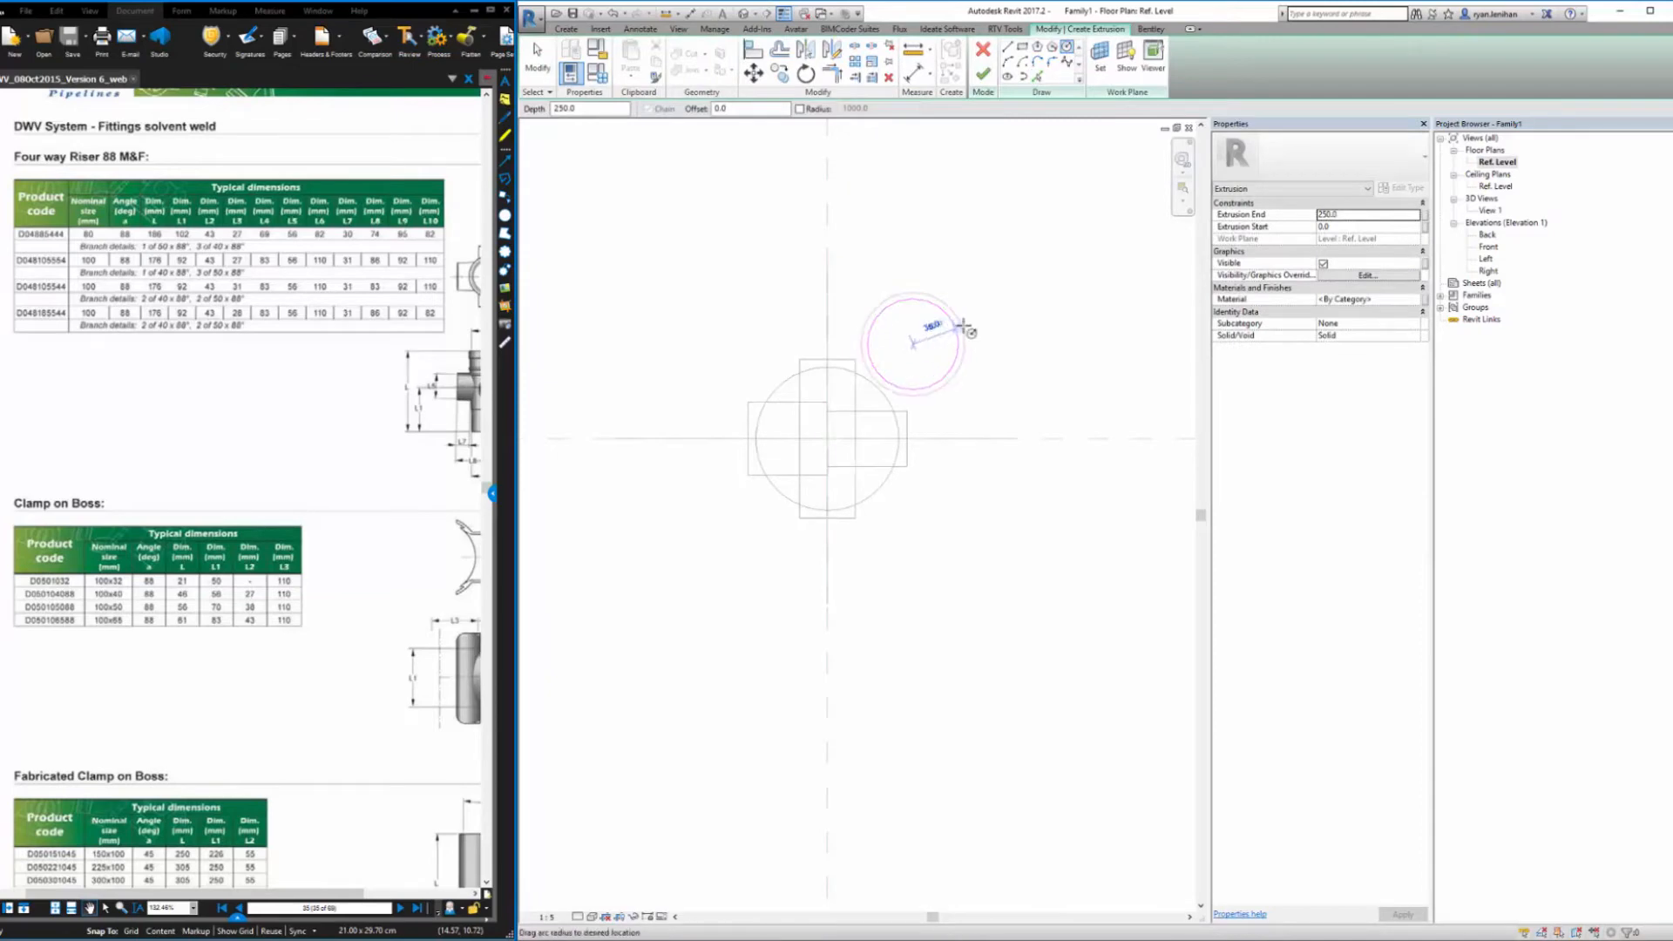
left_click(963, 332)
key("Escape")
left_click(962, 332)
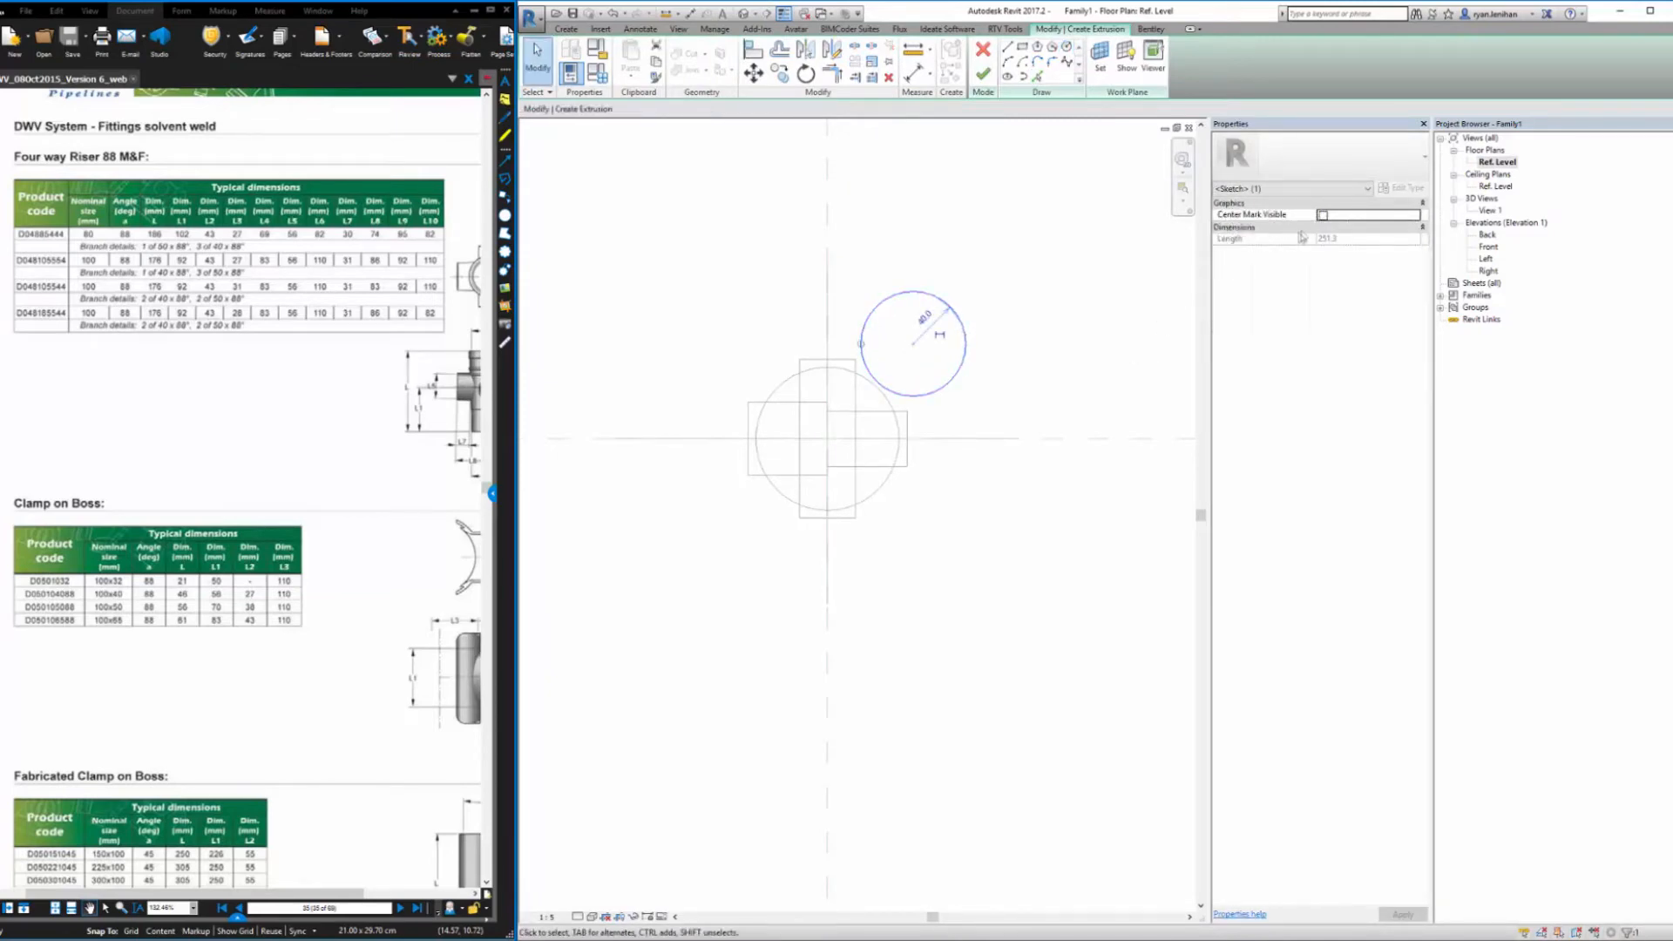
Align and lock the sketched circle's centre to the vertical and horizontal centre reference planes
key("a")
key("l")
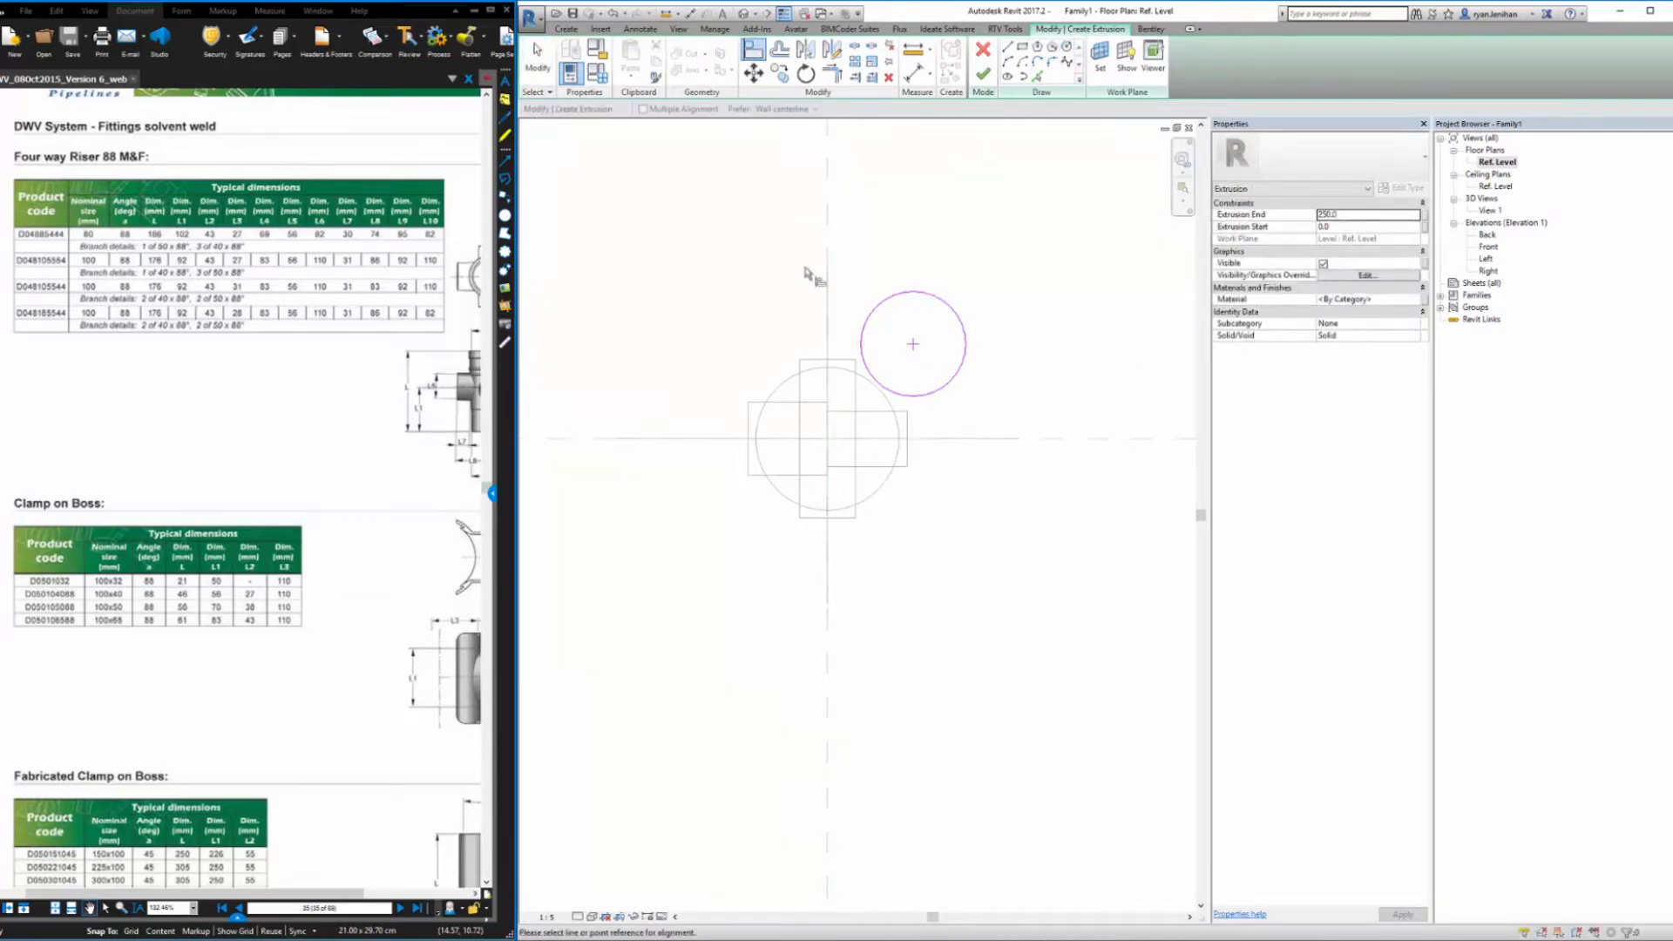
left_click(827, 258)
left_click(914, 344)
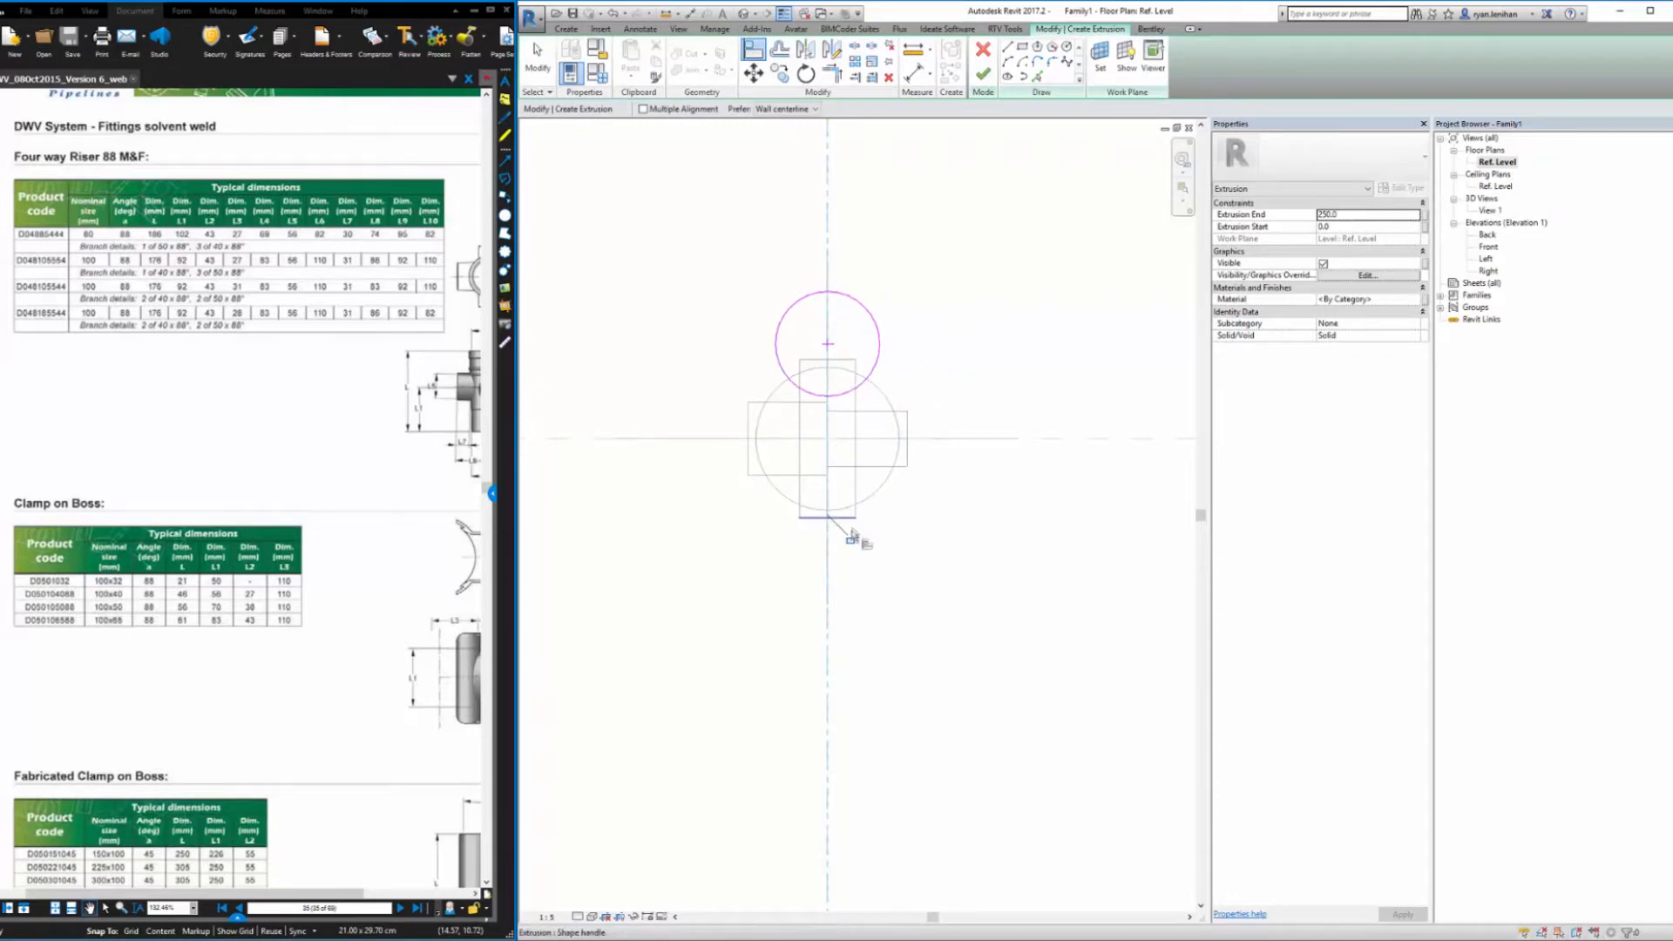
key("Escape")
key("Escape")
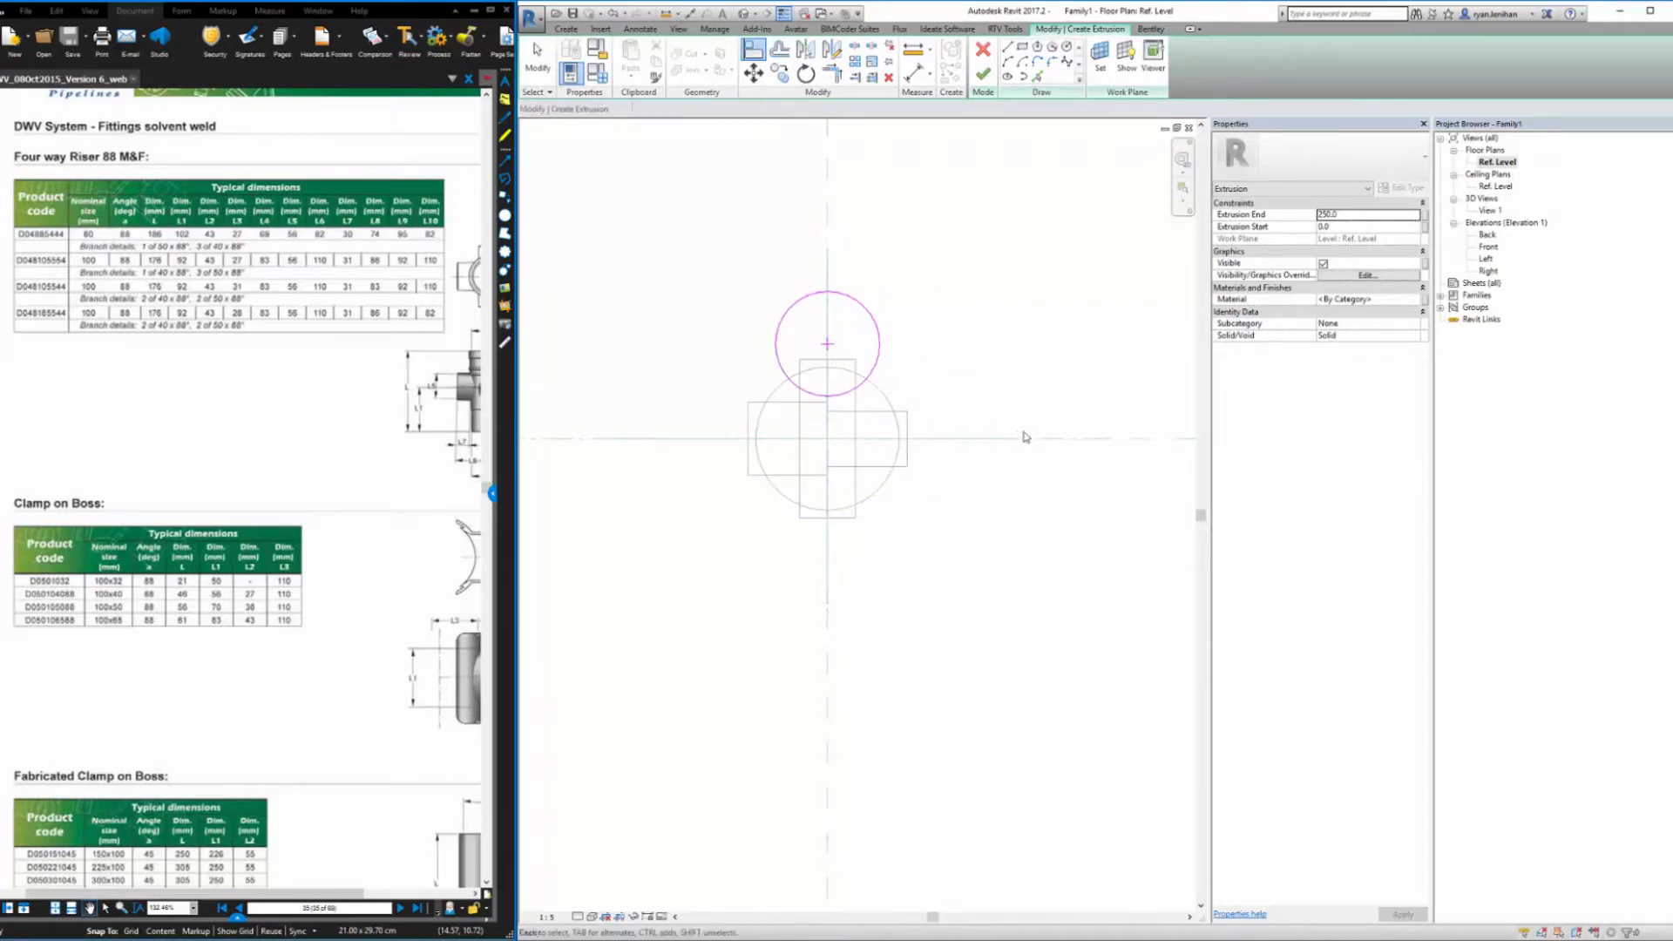
left_click(753, 49)
left_click(1077, 438)
left_click(827, 344)
key("Escape")
key("Escape")
Set the sketched circle's radius to 61 mm, half of 122, and finish the extrusion
left_click(853, 391)
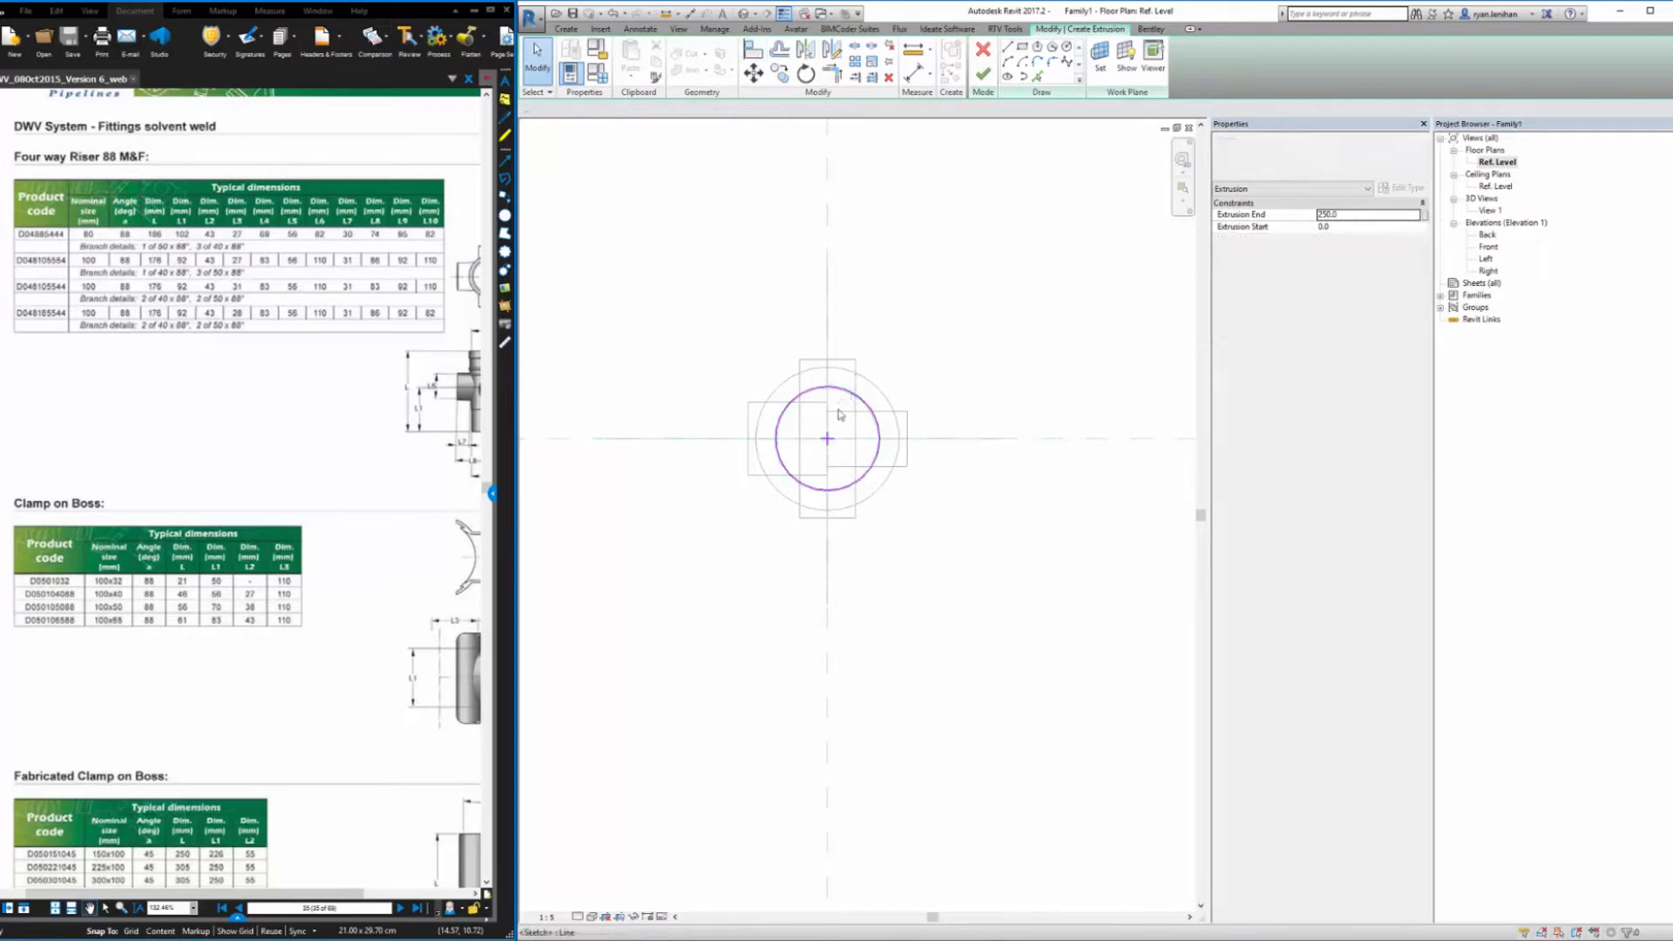
left_click(842, 413)
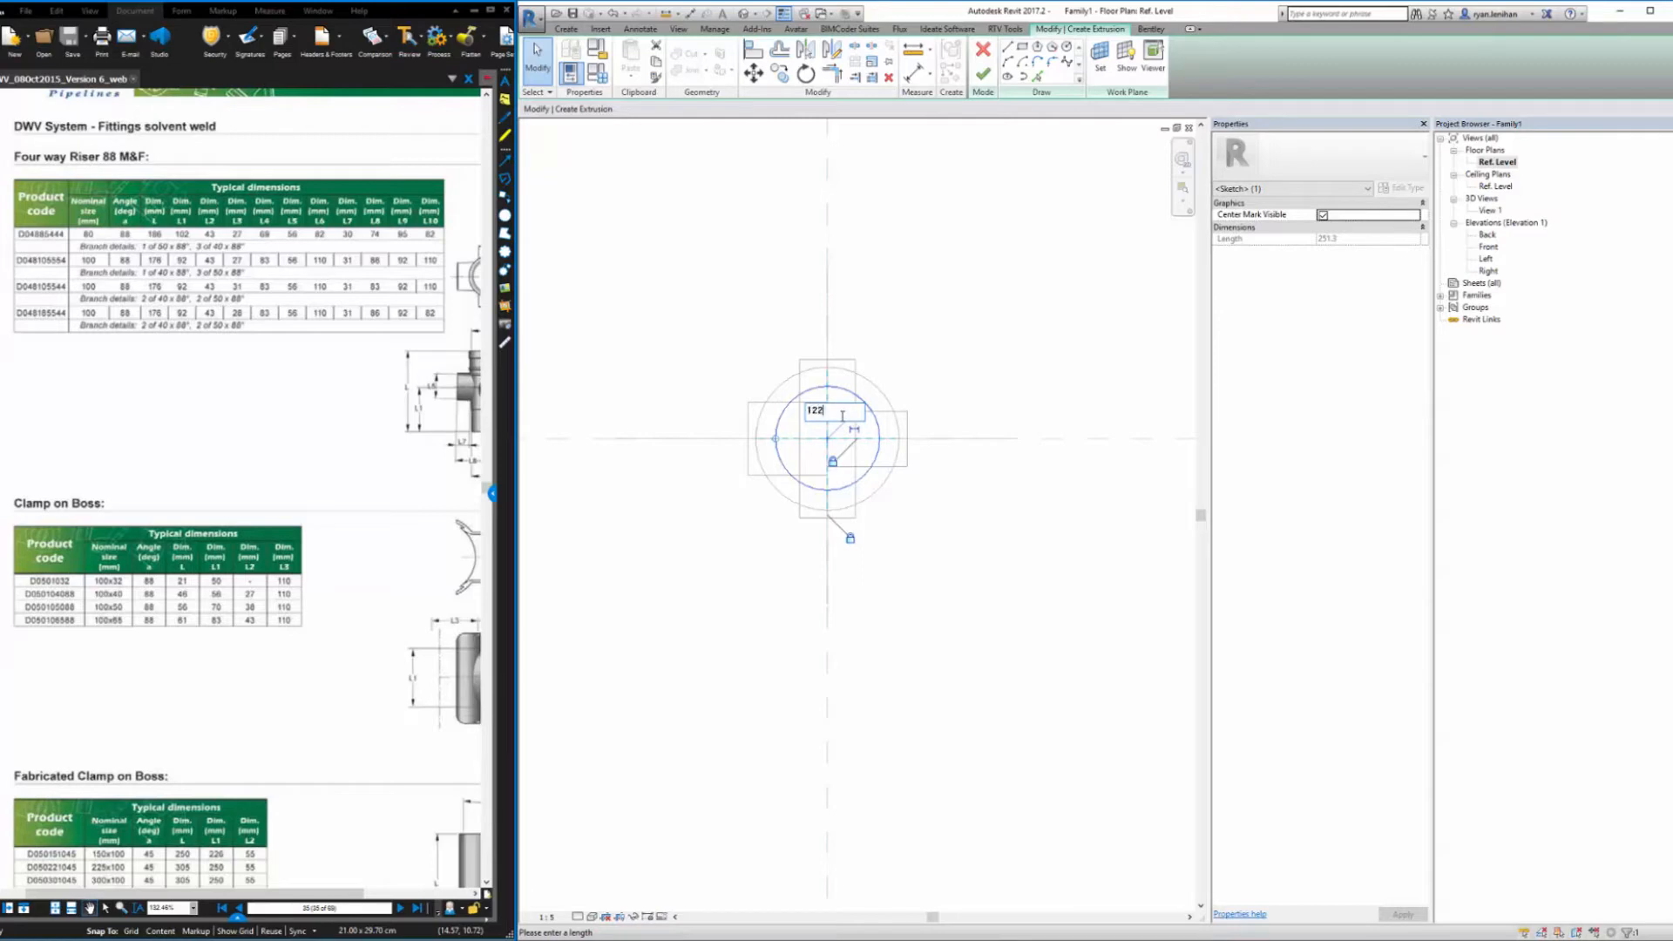
key("Return")
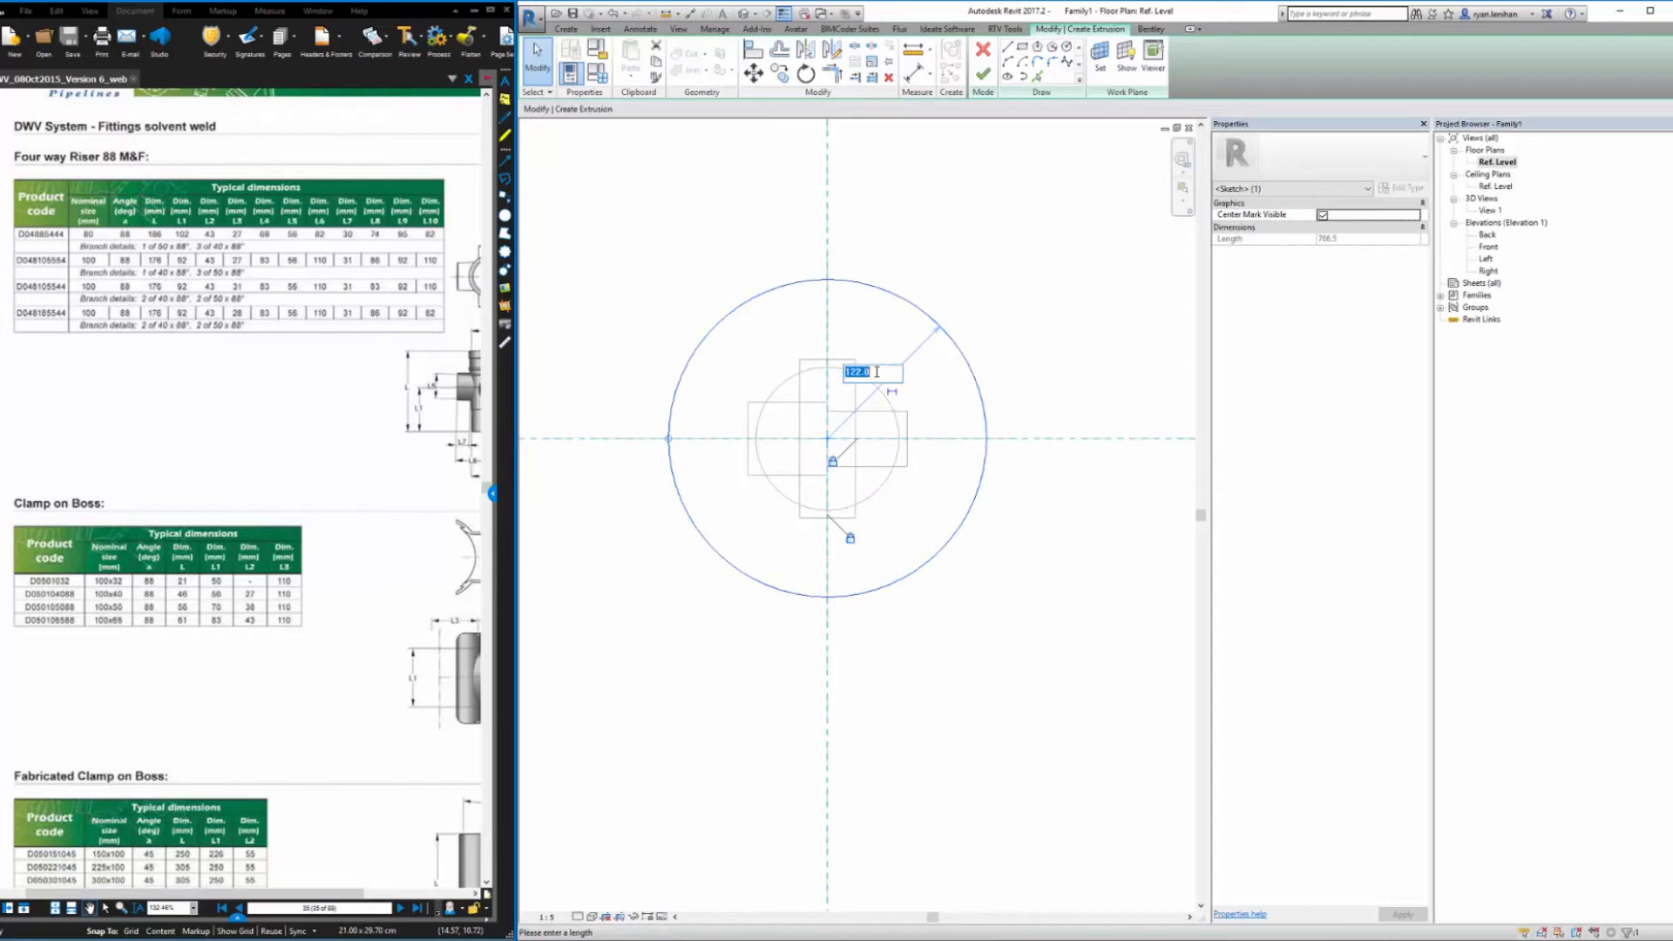
type("2")
key("Return")
key("Escape")
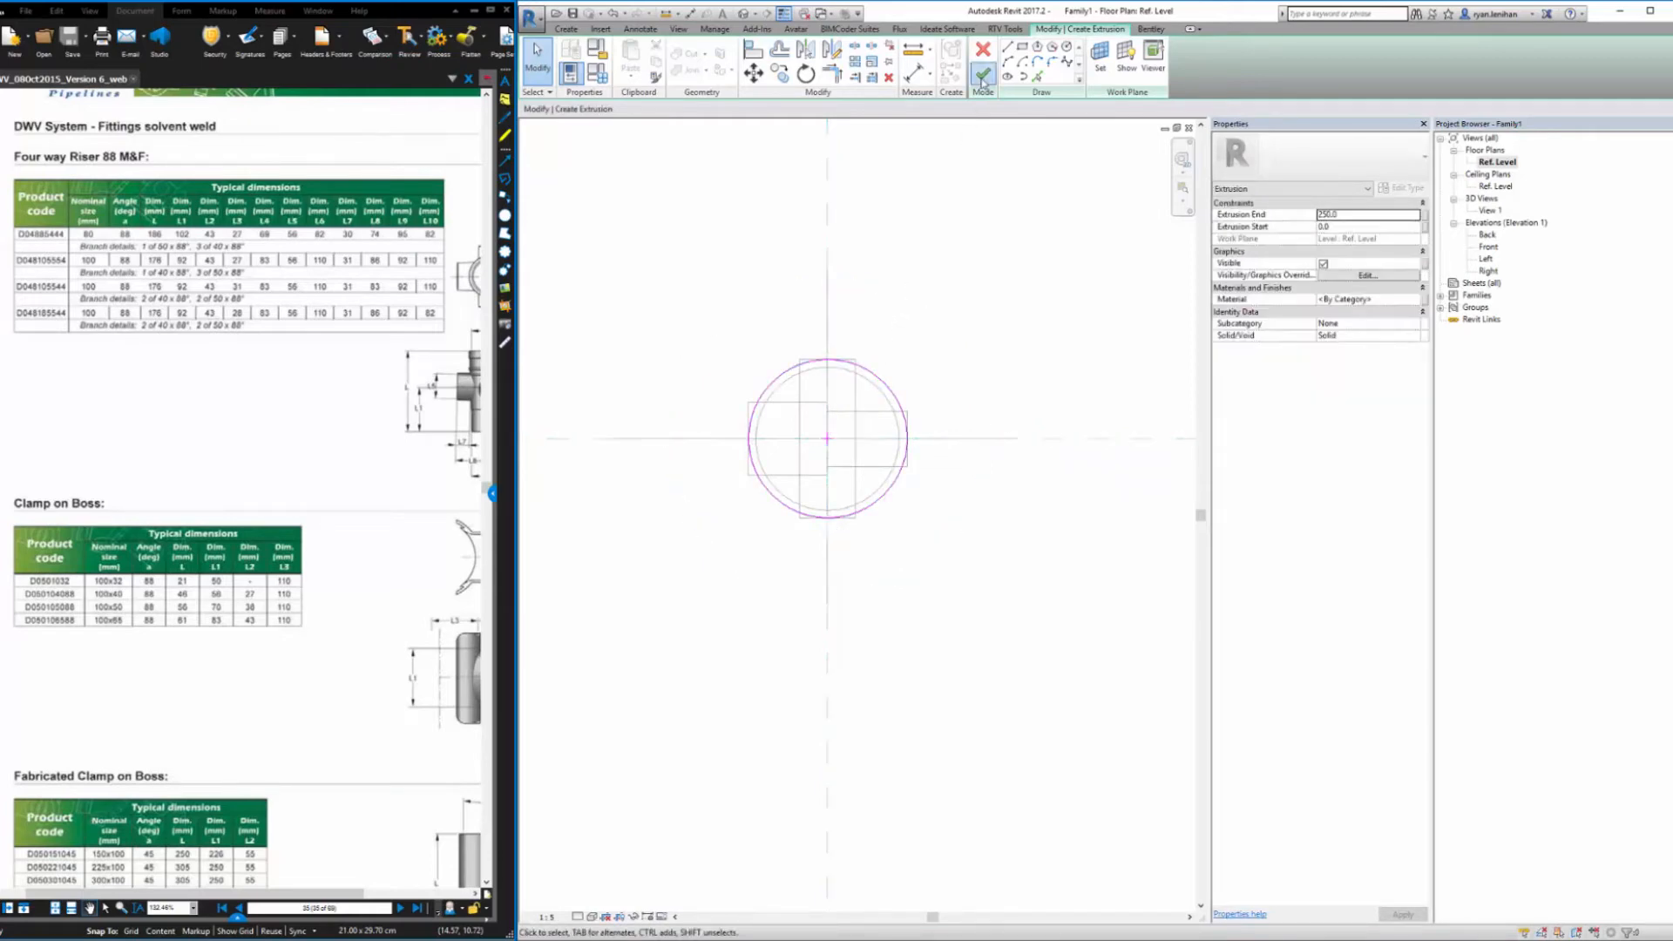
left_click(983, 77)
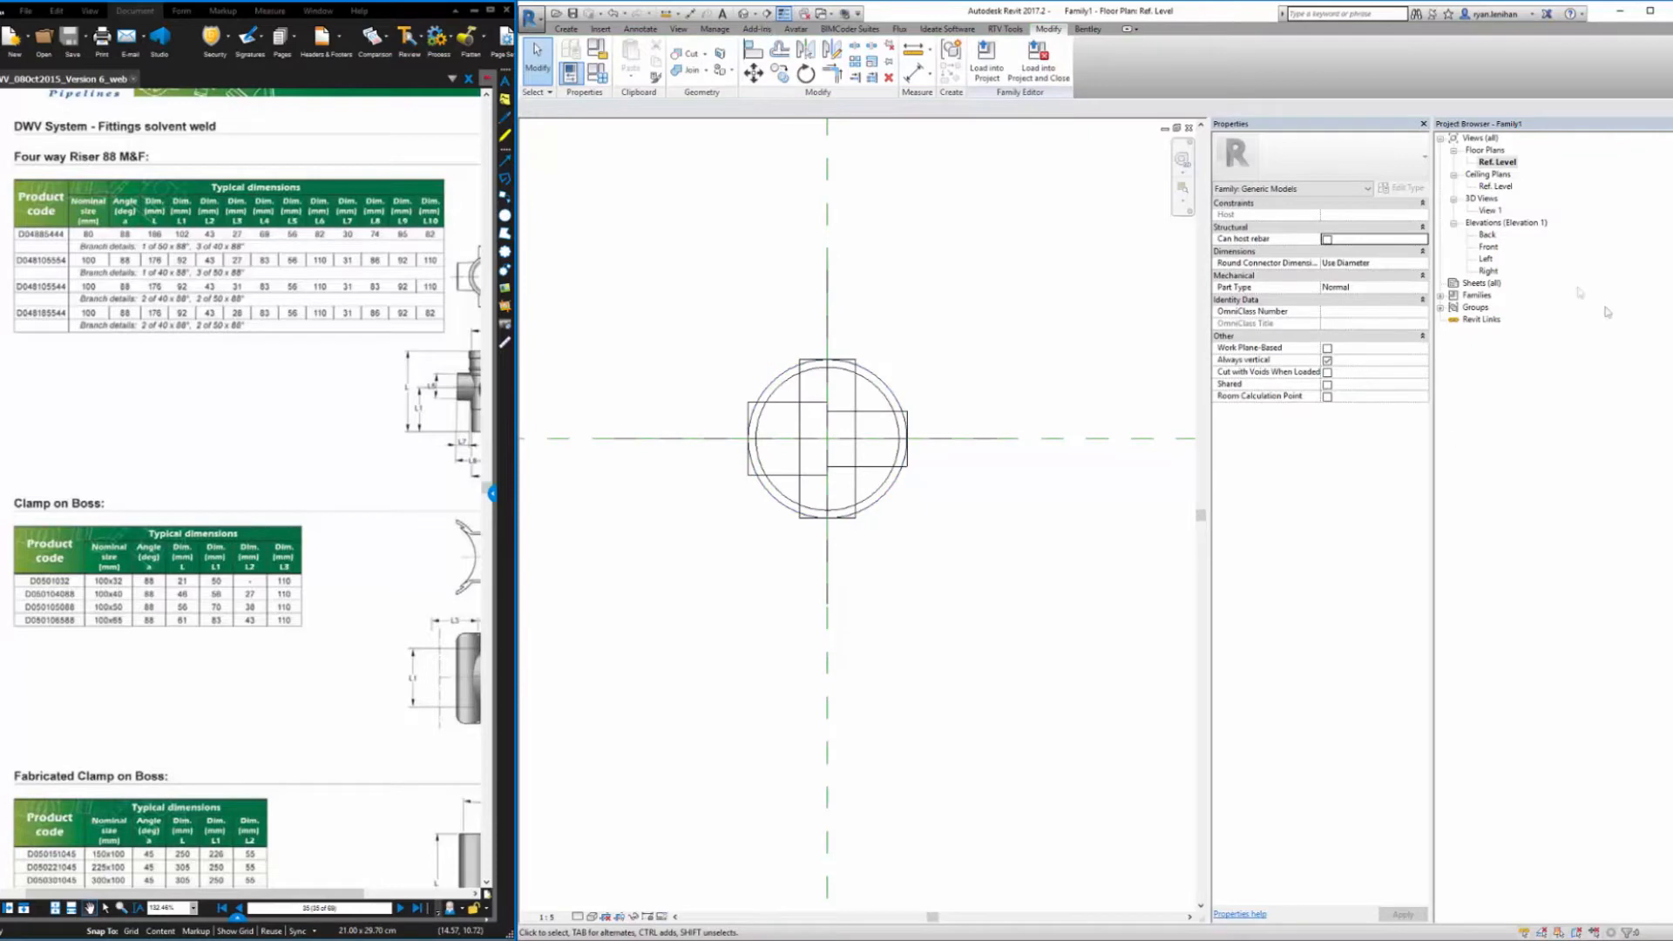
In the Front elevation, draw a horizontal reference line about 235 mm long across the riser, between its upper end and the inlets
double_click(1489, 247)
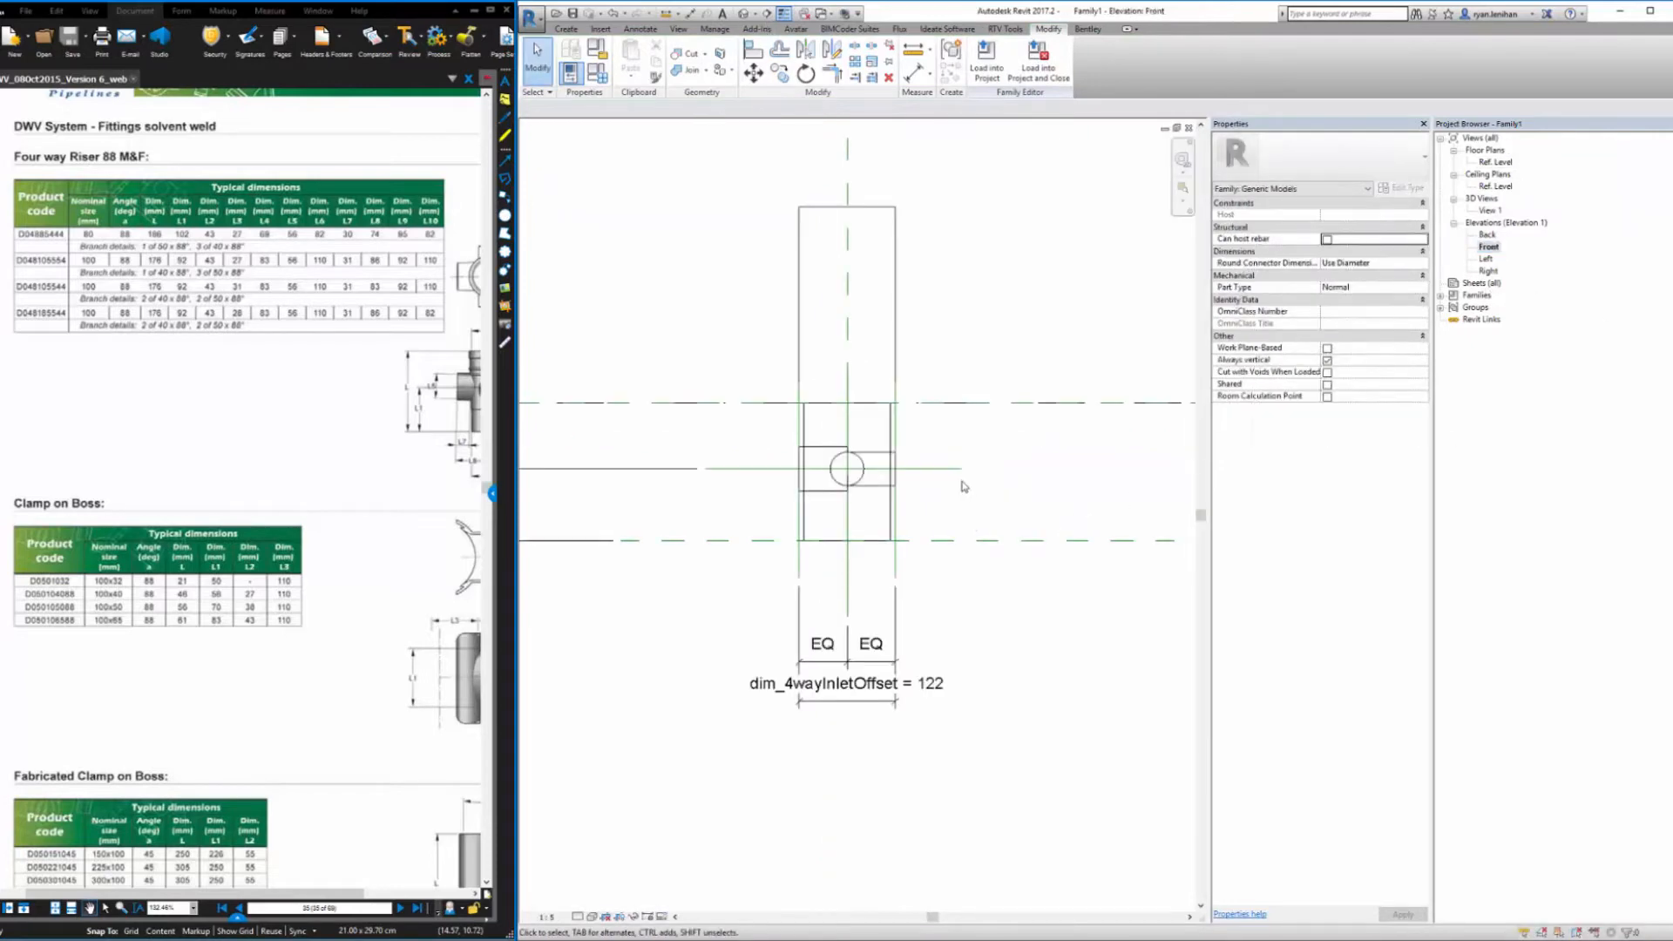
left_click(567, 29)
left_click(1242, 59)
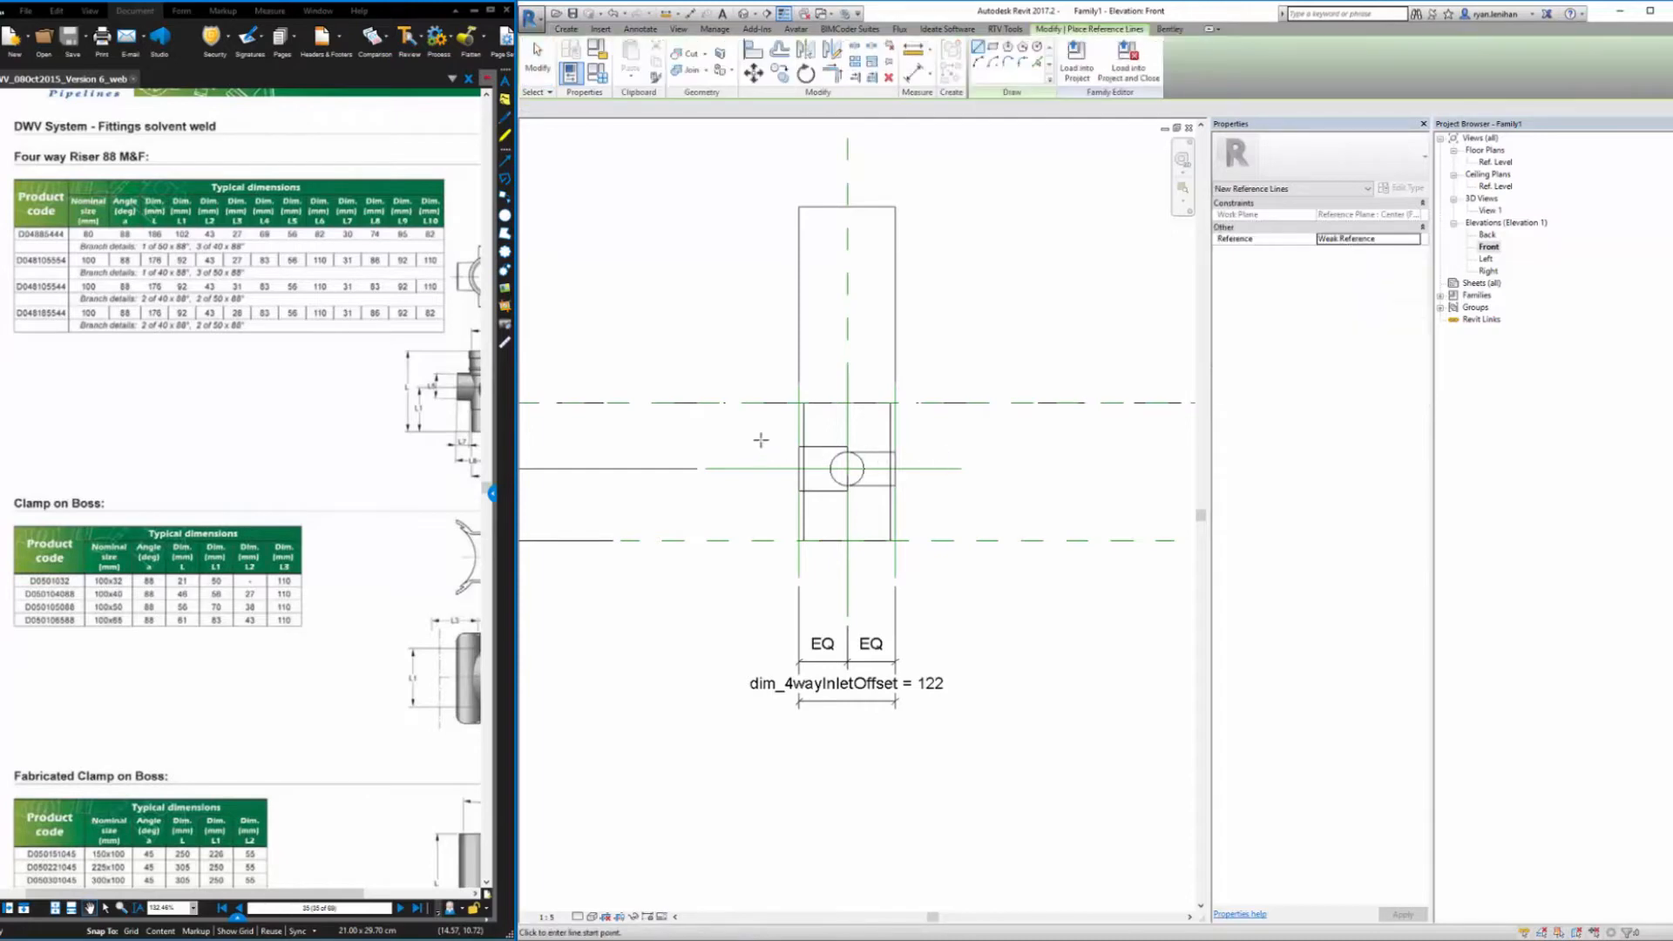
left_click(765, 430)
left_click(950, 430)
key("Escape")
key("Escape")
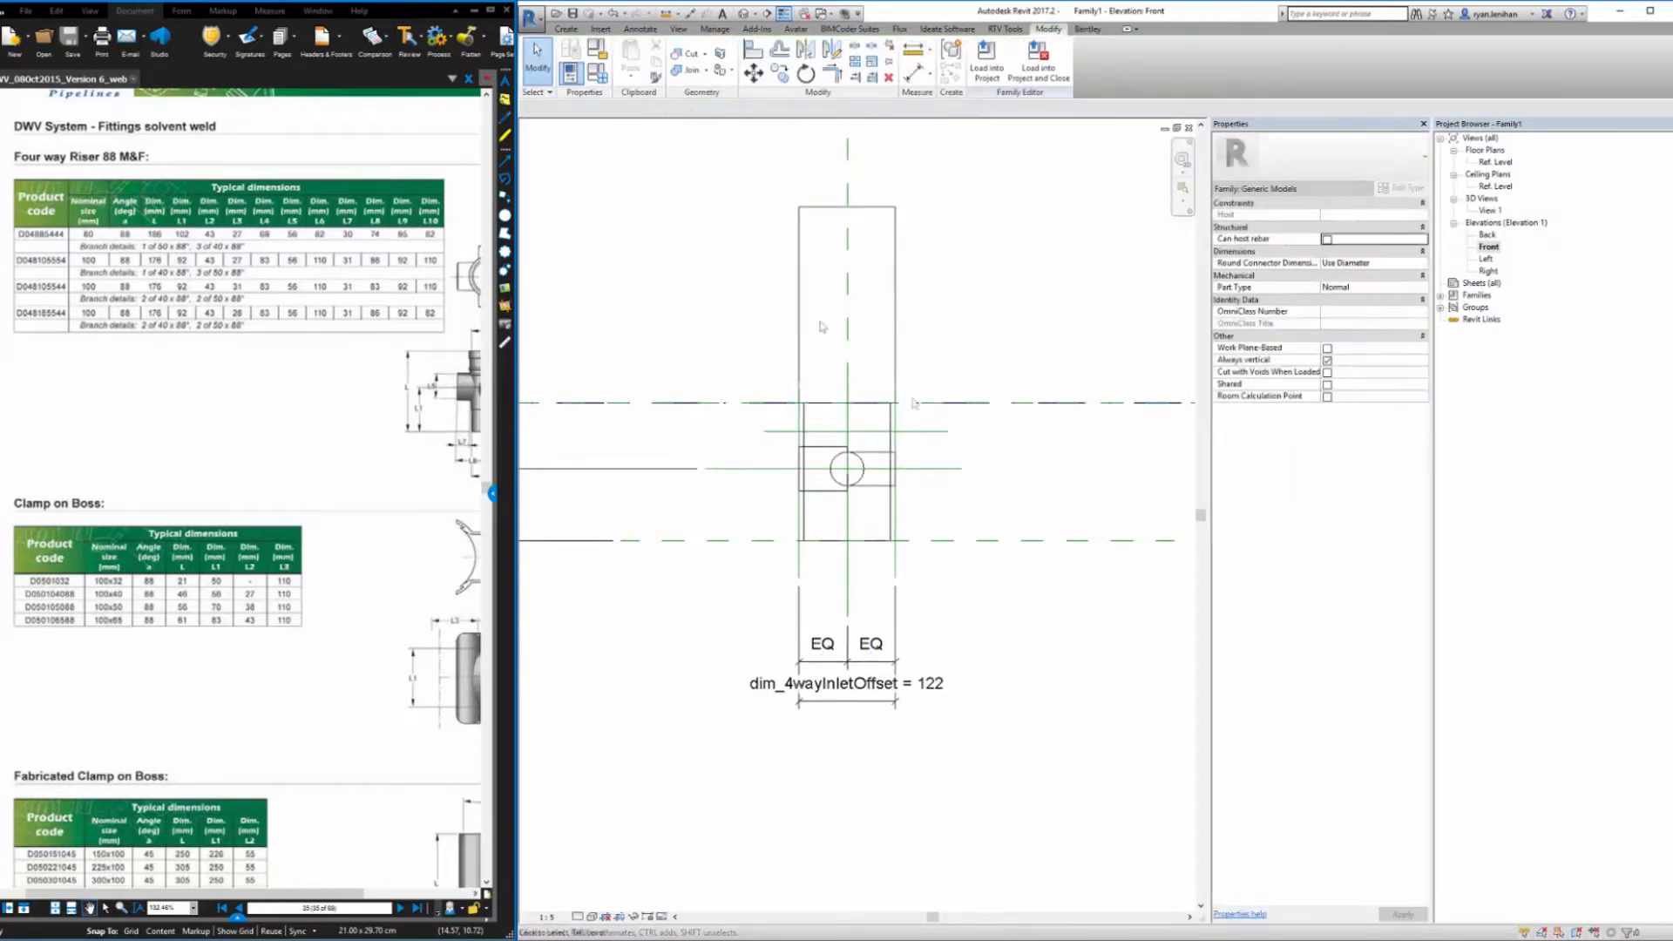
Dimension the distance between the Ref. Level line and the new horizontal reference line
left_click(691, 15)
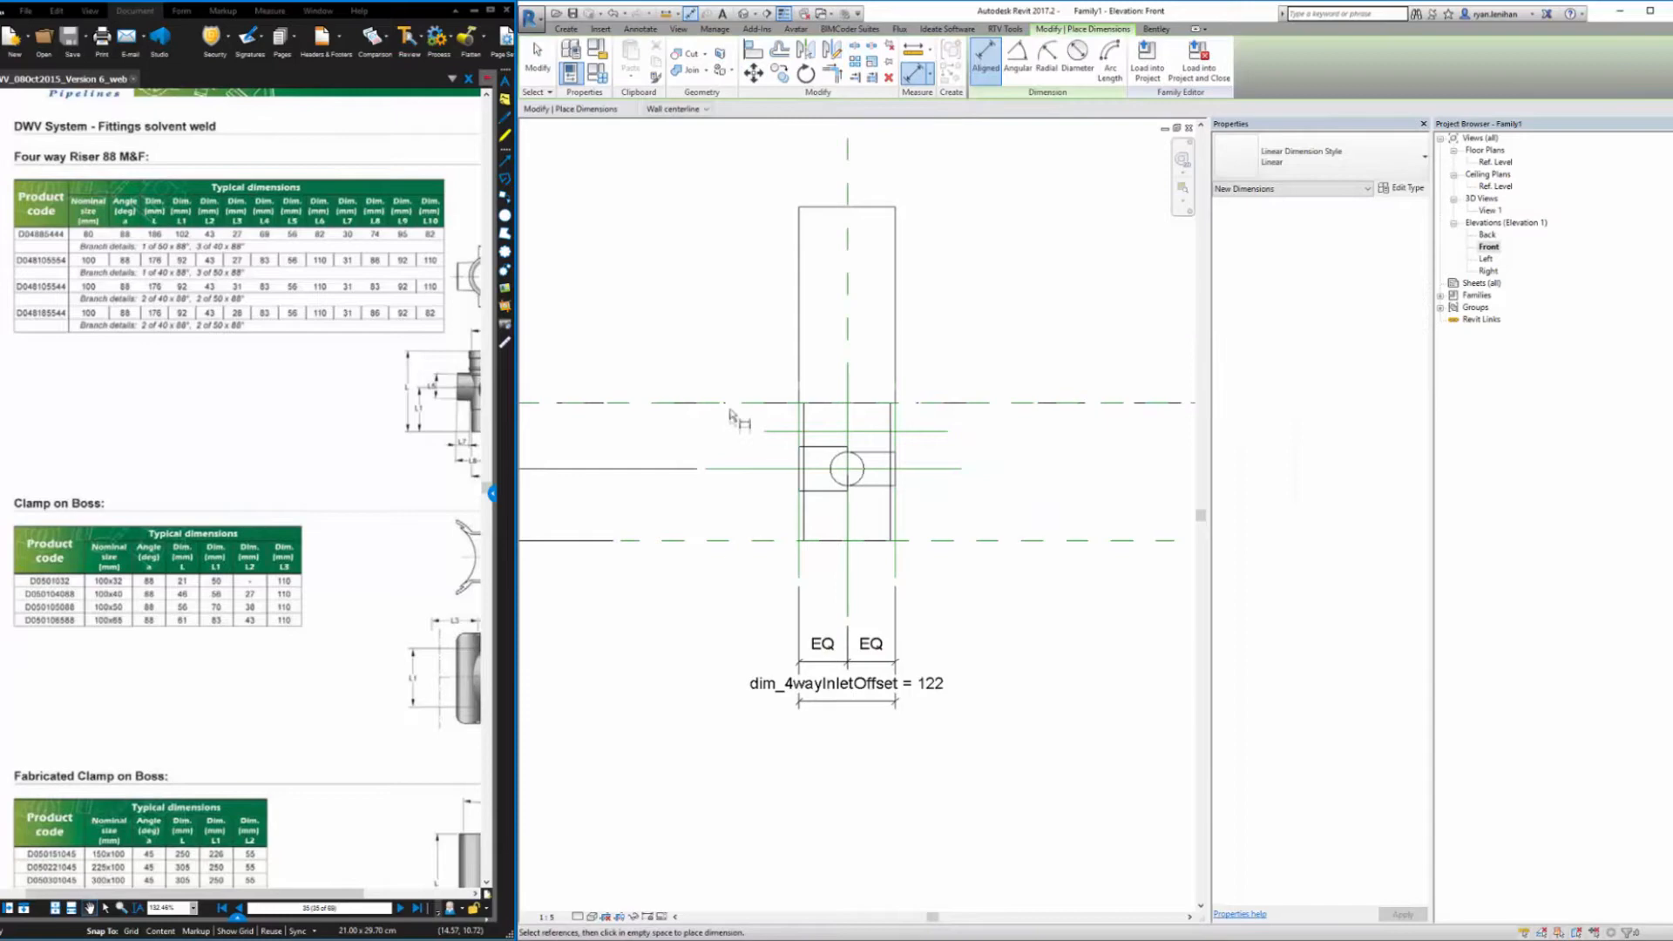
left_click(732, 403)
left_click(770, 432)
left_click(677, 459)
key("Escape")
key("Escape")
Align and lock the collar extrusion's ends to the new reference line and the Ref. Level, and set their spacing to 40 mm
left_click(761, 54)
left_click(933, 432)
left_click(887, 404)
left_click(832, 456)
left_click(964, 403)
left_click(866, 206)
key("Escape")
key("Escape")
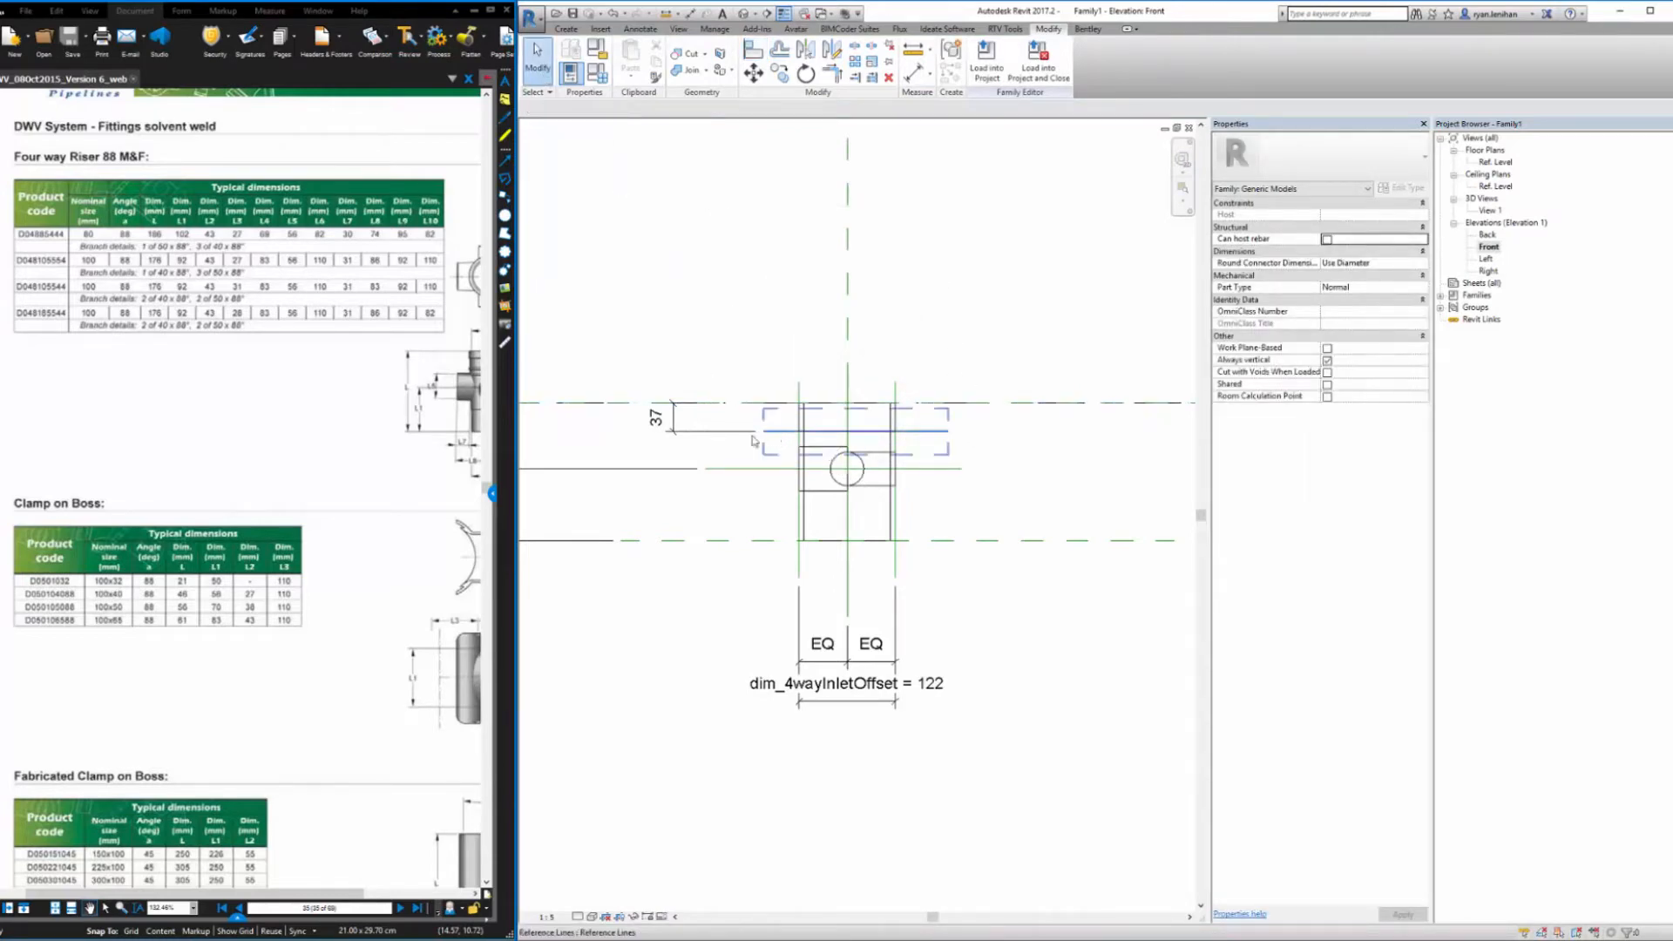
left_click(752, 431)
left_click(718, 419)
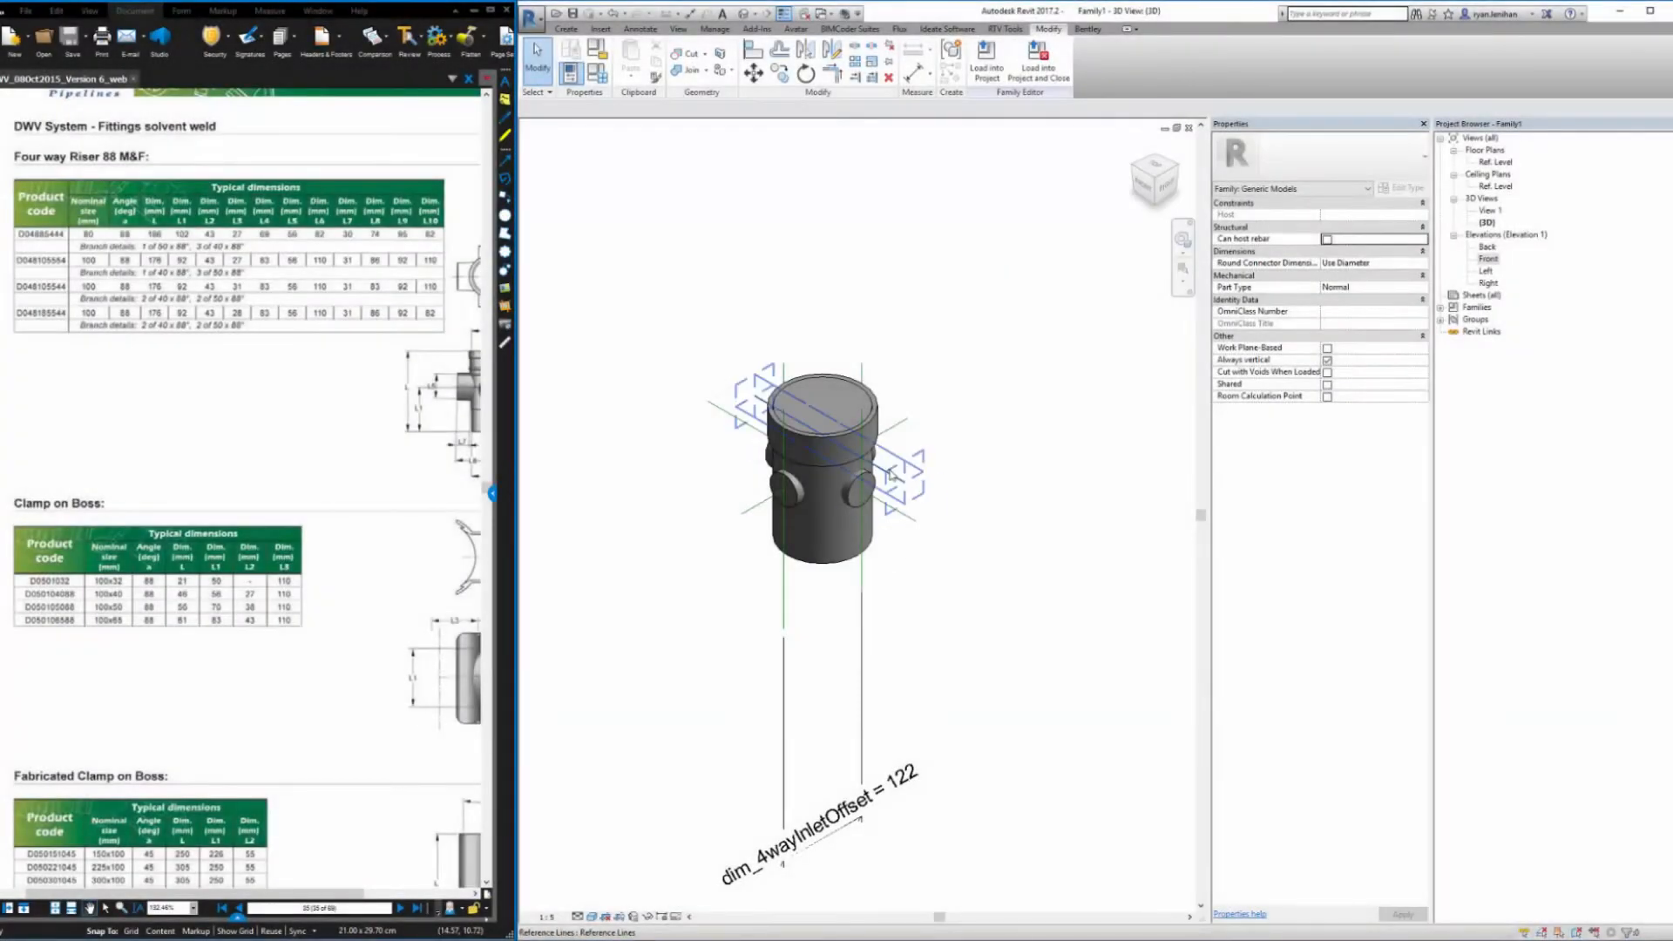
In the 3D view, temporarily hide the reference lines category
left_click(892, 475)
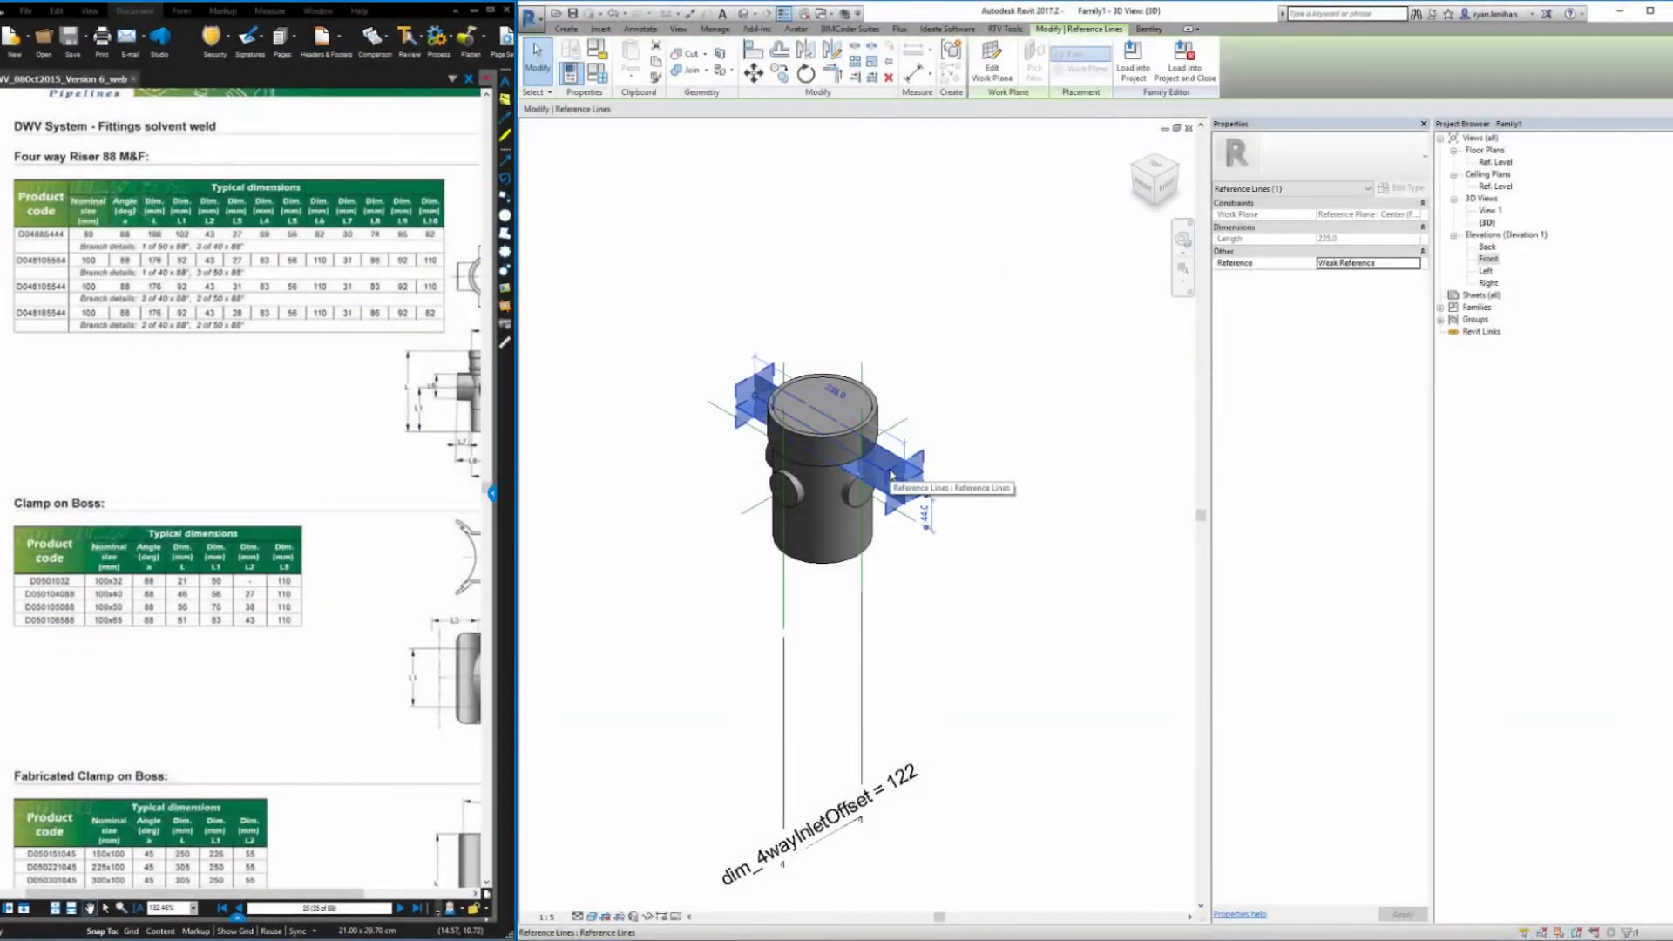
left_click(647, 918)
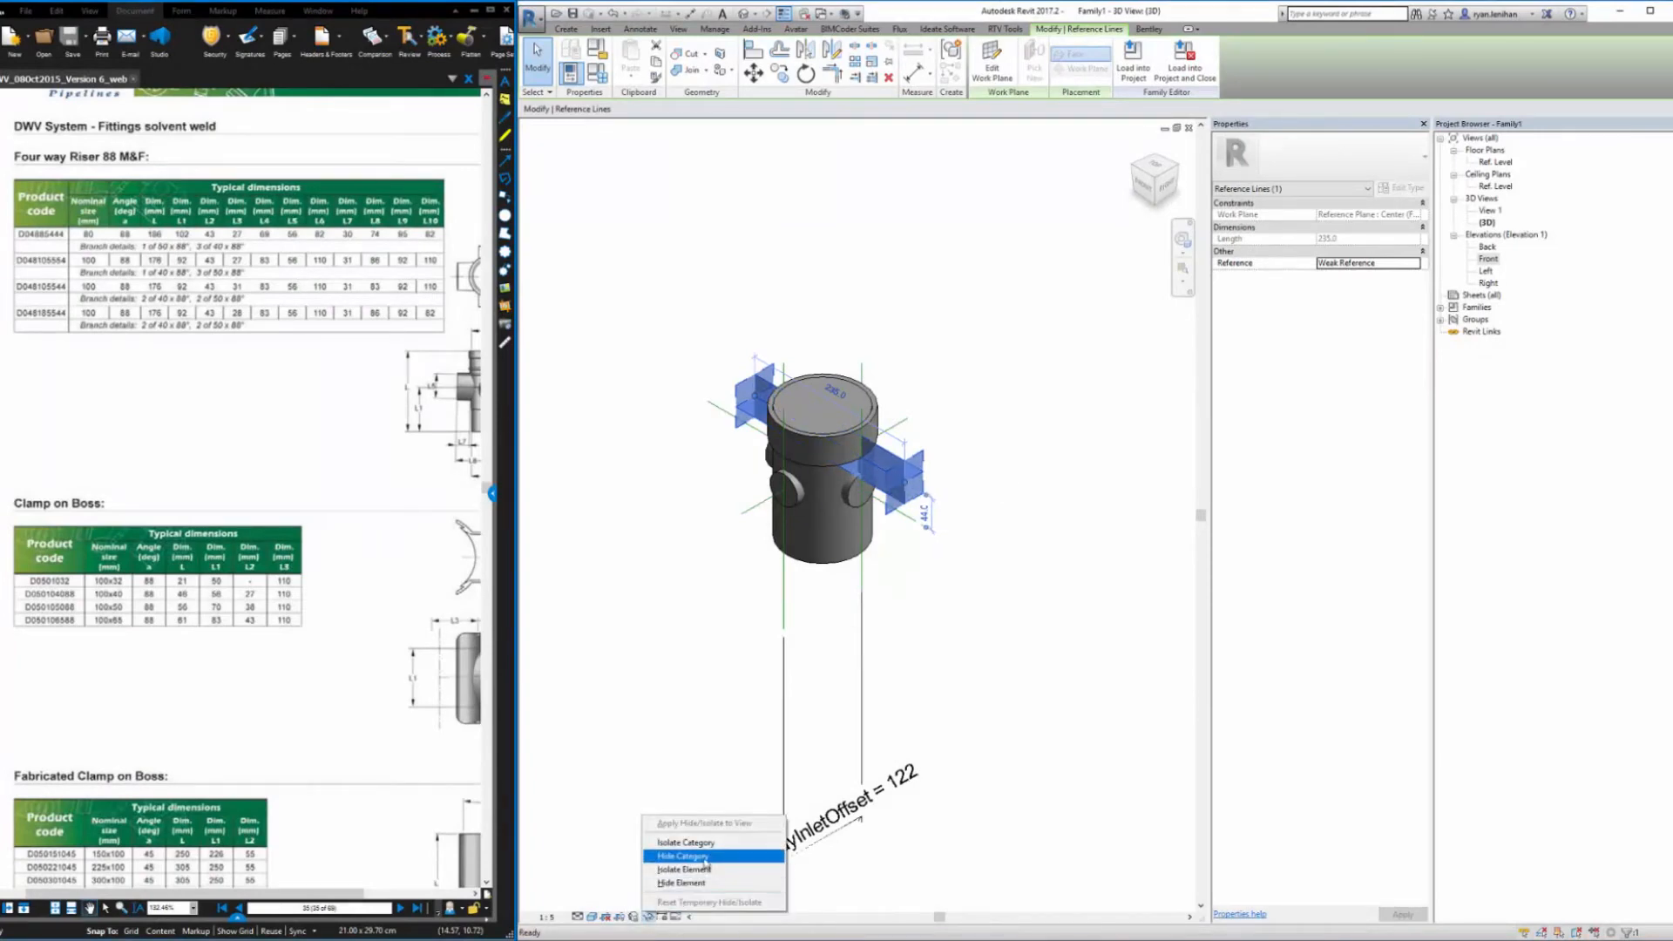
left_click(706, 857)
middle_click_drag(757, 635, 972, 488, "shift")
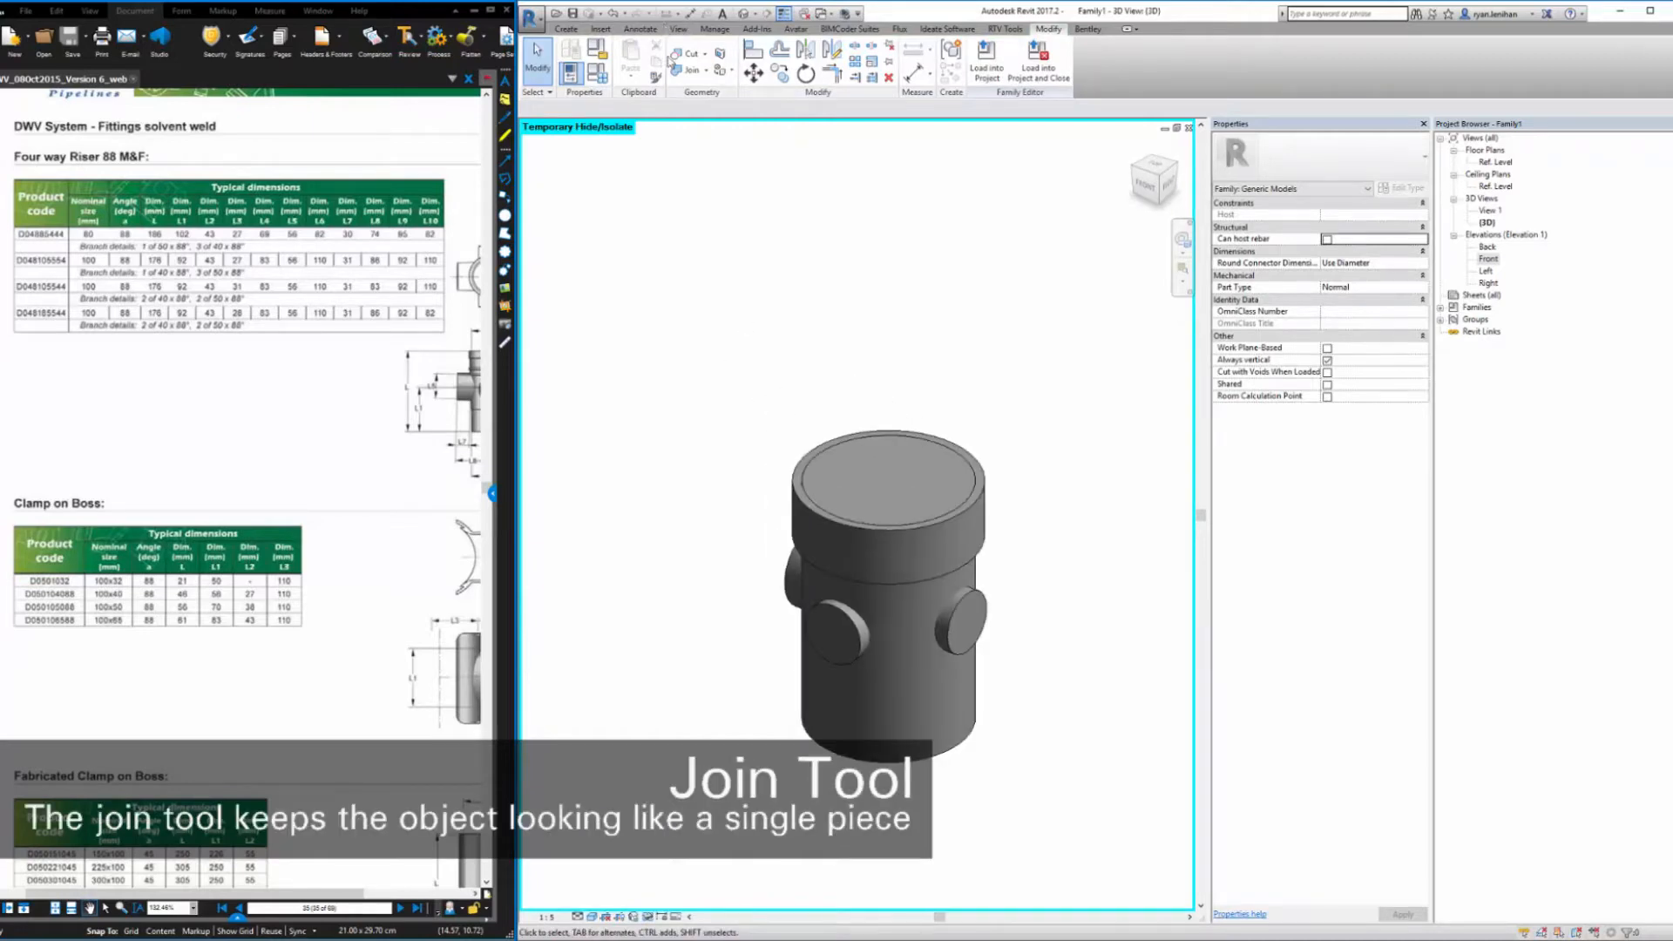
Join the collar and the inlet extrusions to the riser body with the Join tool and inspect the result from several sides
left_click(679, 68)
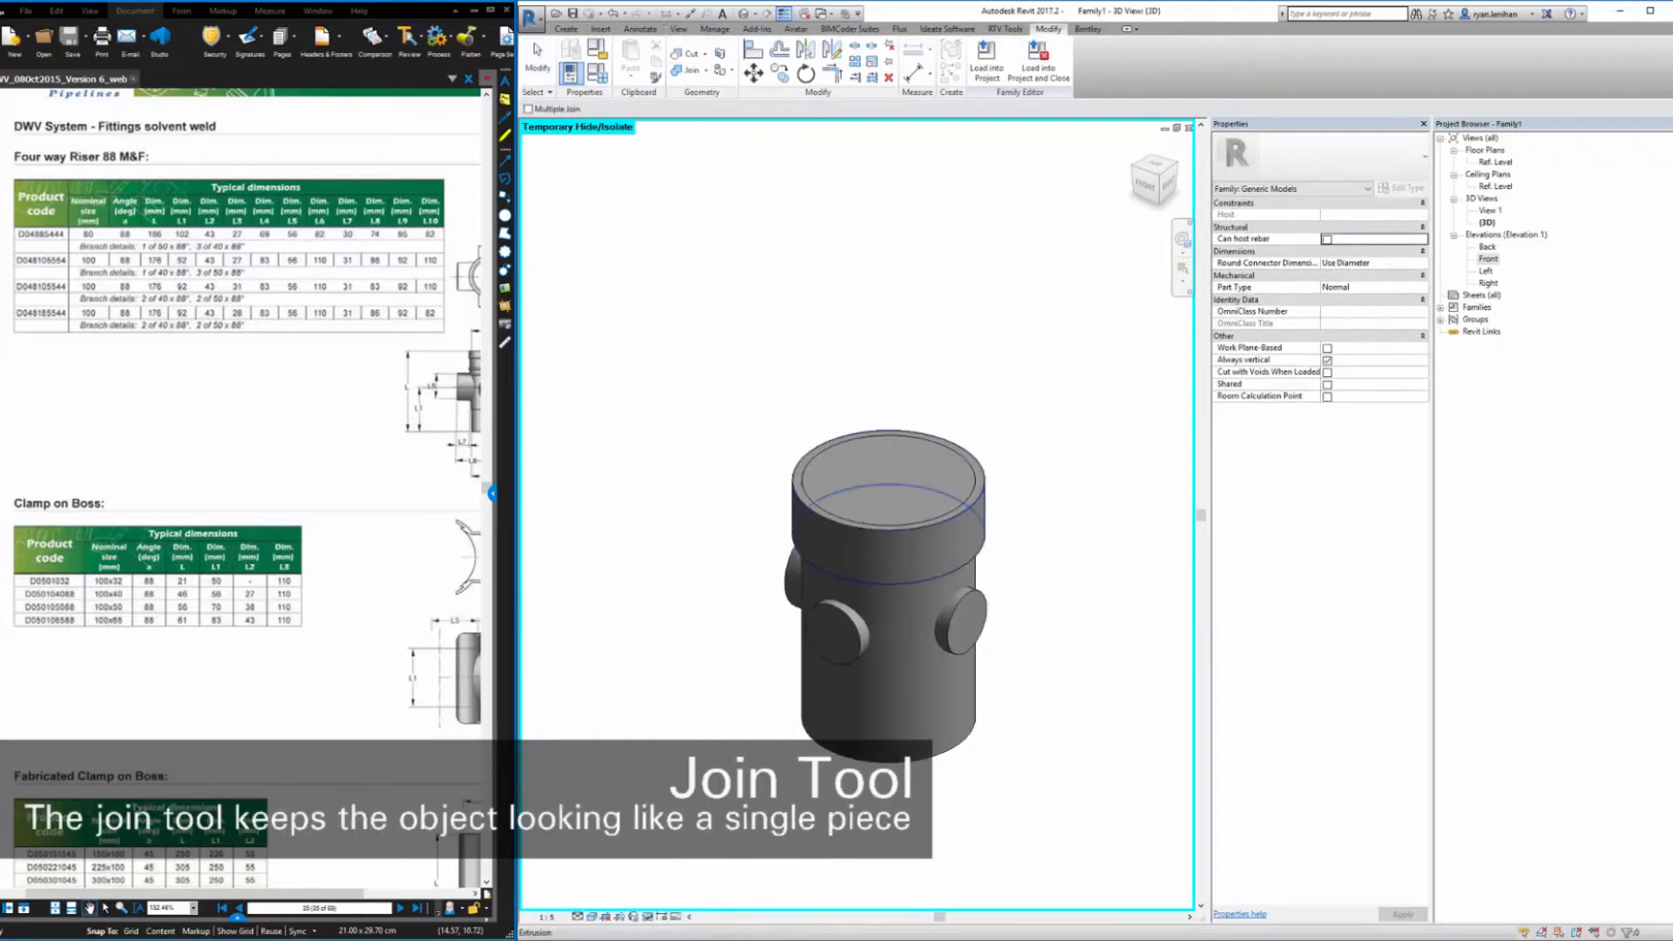
left_click(858, 620)
left_click(819, 683)
left_click(951, 634)
left_click(971, 689)
middle_click_drag(971, 688, 1059, 671, "shift")
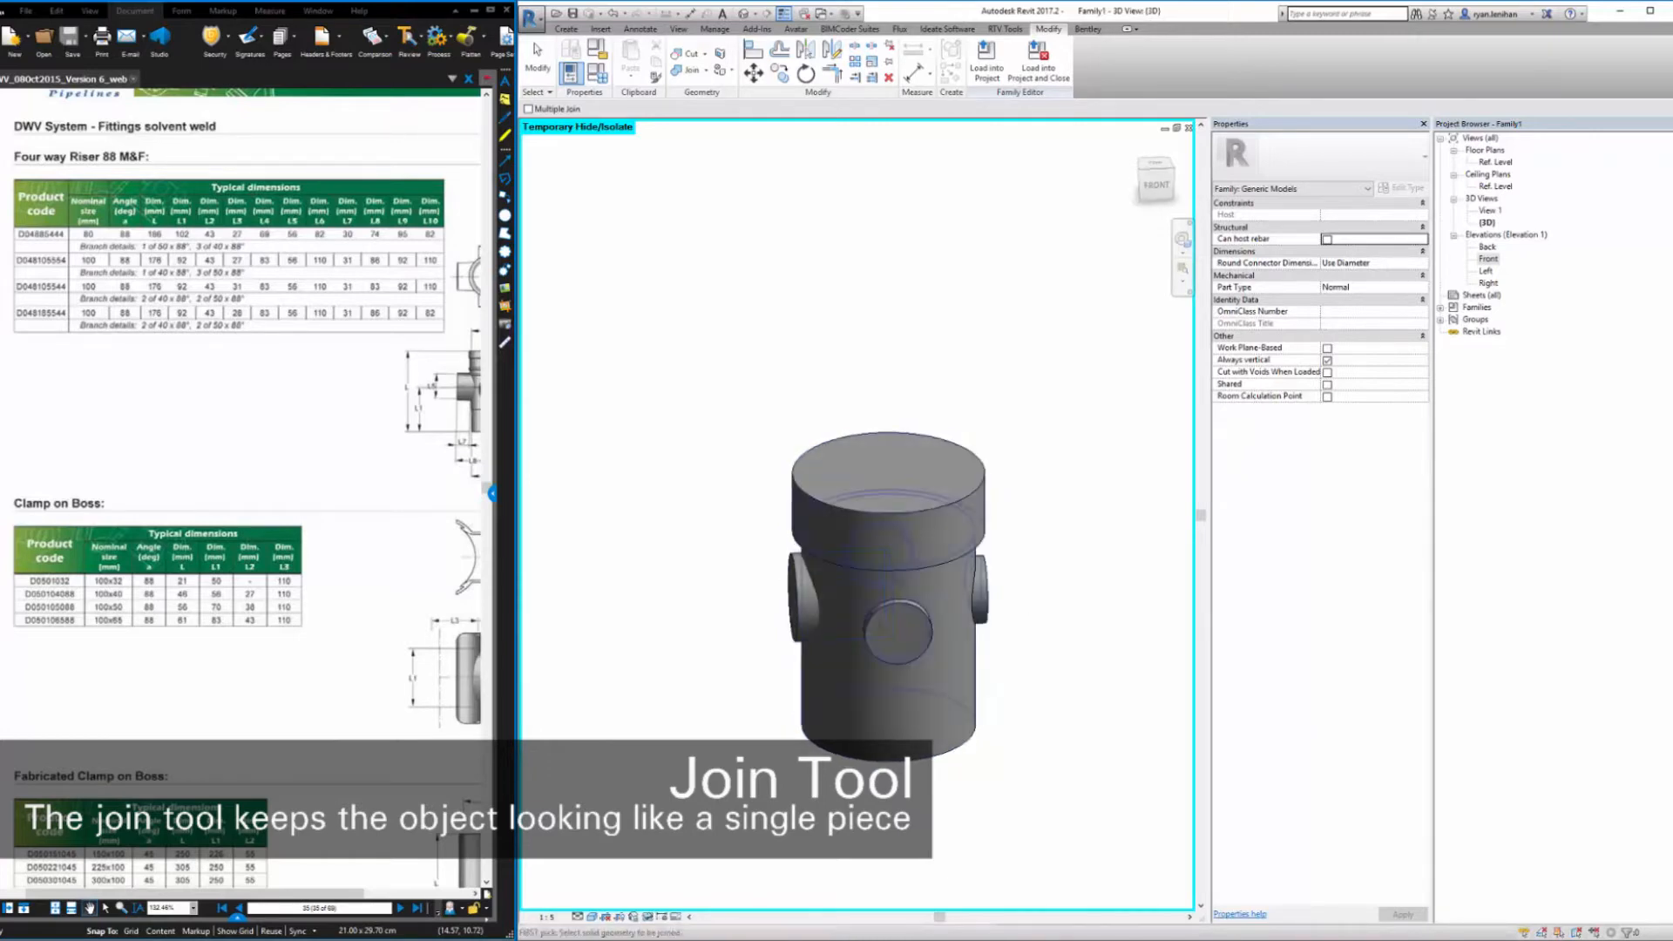
left_click(802, 602)
left_click(795, 679)
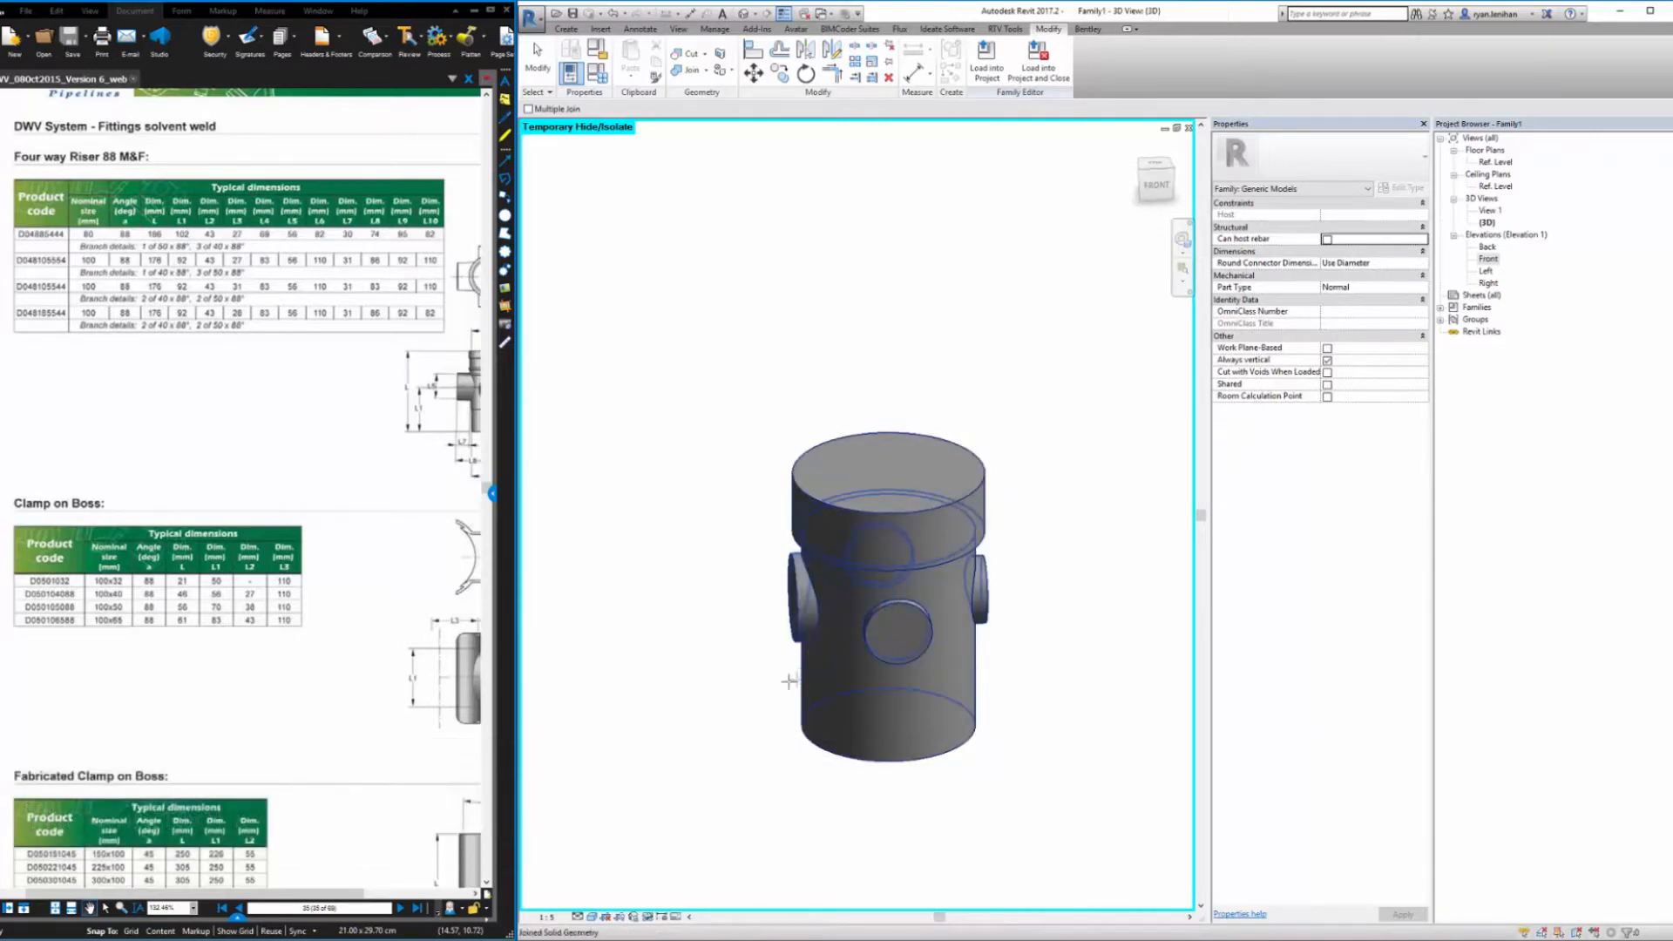
key("Escape")
middle_click_drag(837, 523, 969, 546, "shift")
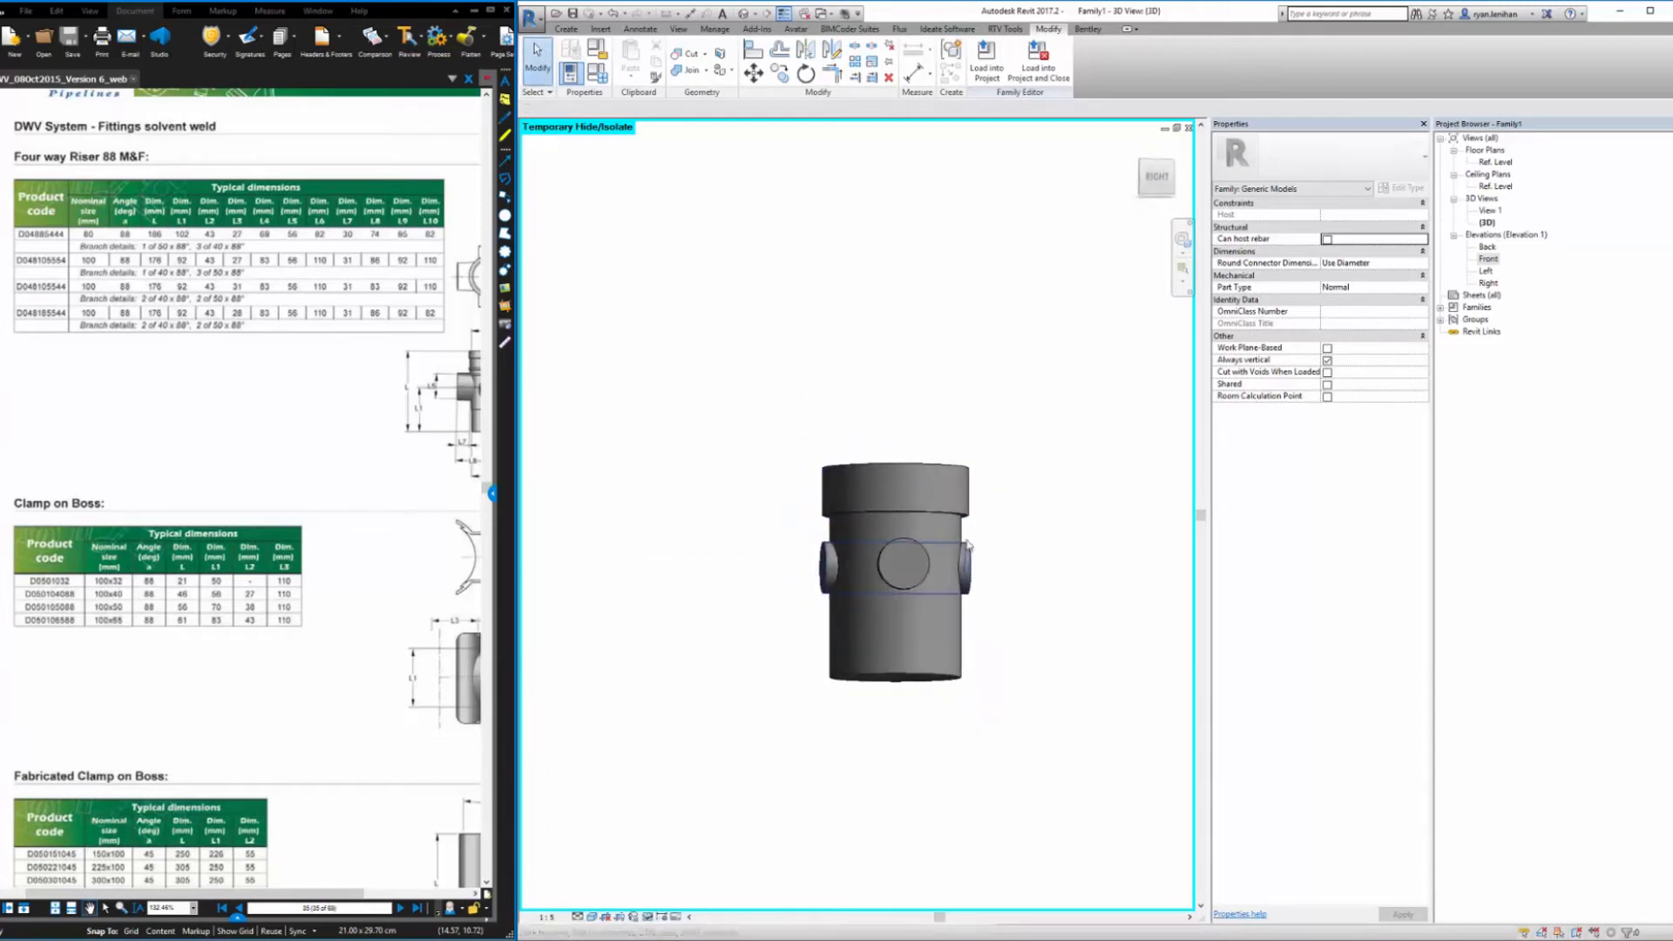
scroll(970, 547, "up", 6)
middle_click_drag(1011, 439, 1011, 662, "shift")
Edit the collar extrusion's sketch in the Ref. Level plan, setting its circle's radius to 58 mm, and finish the edit
double_click(1486, 259)
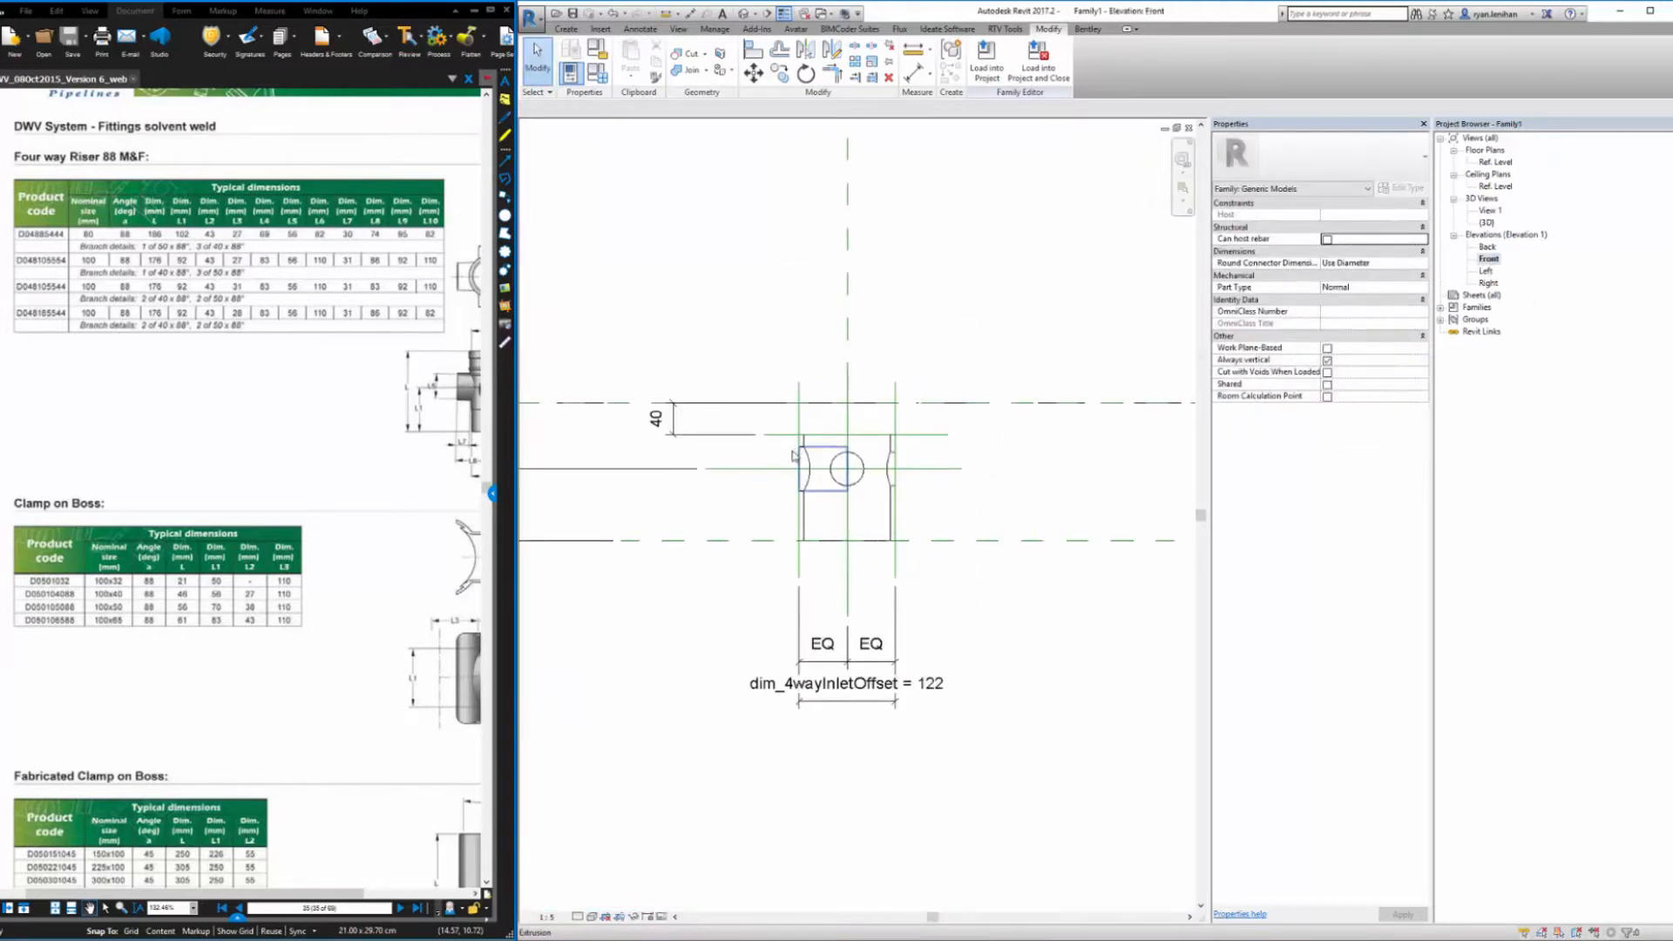
scroll(795, 454, "up", 3)
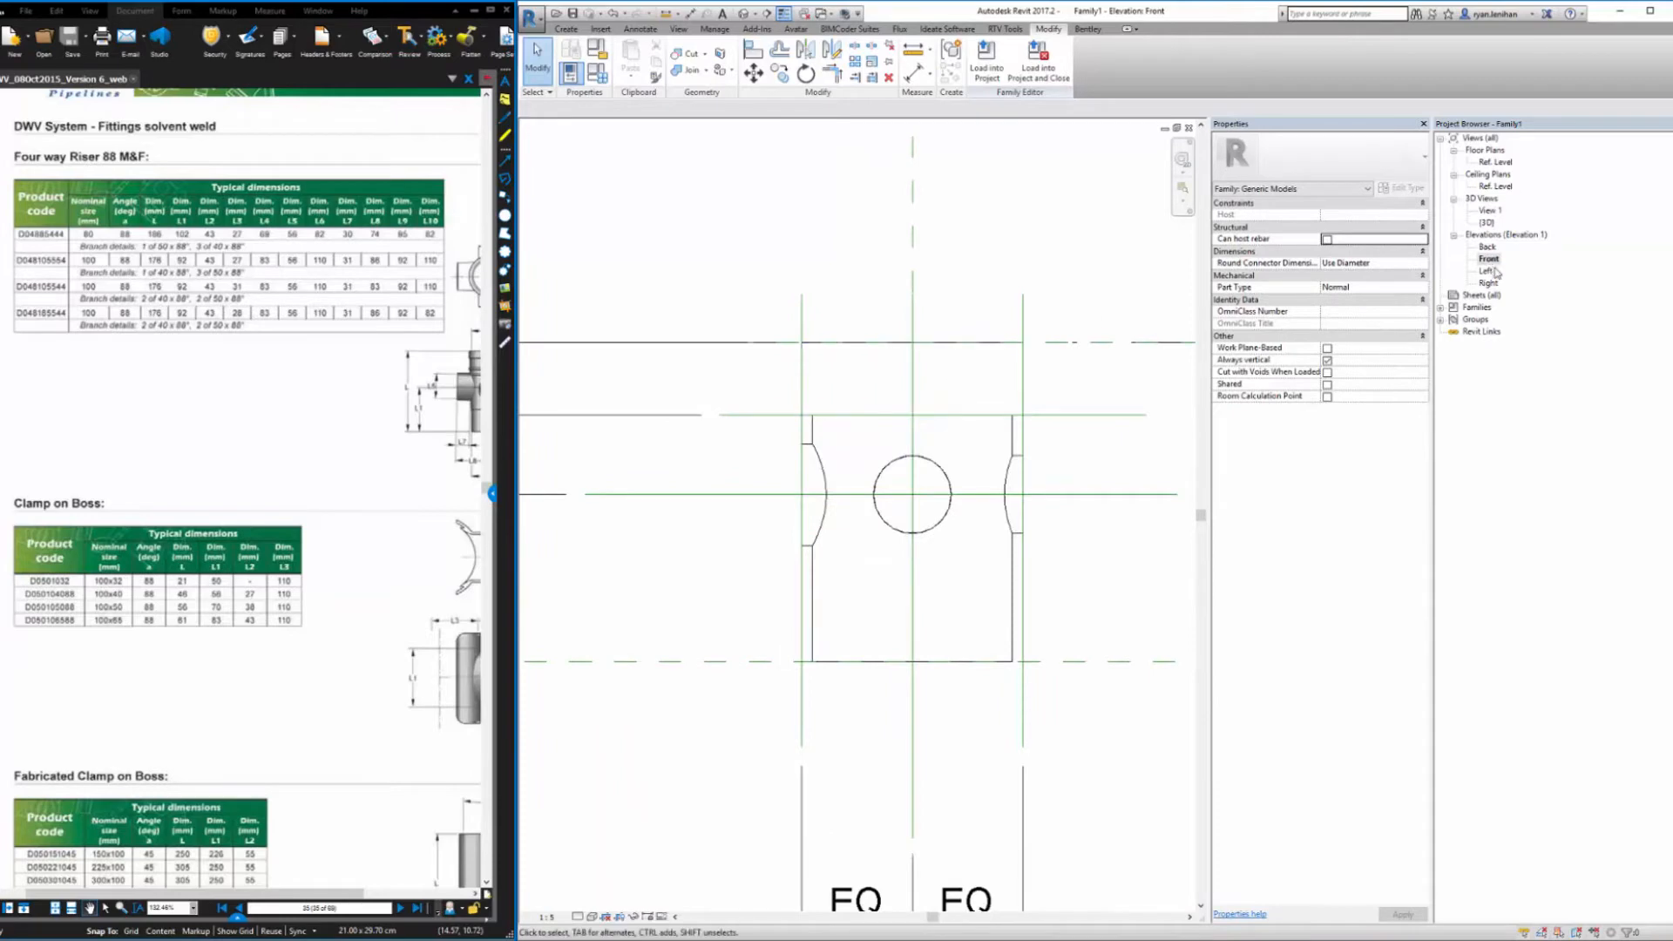
double_click(1496, 162)
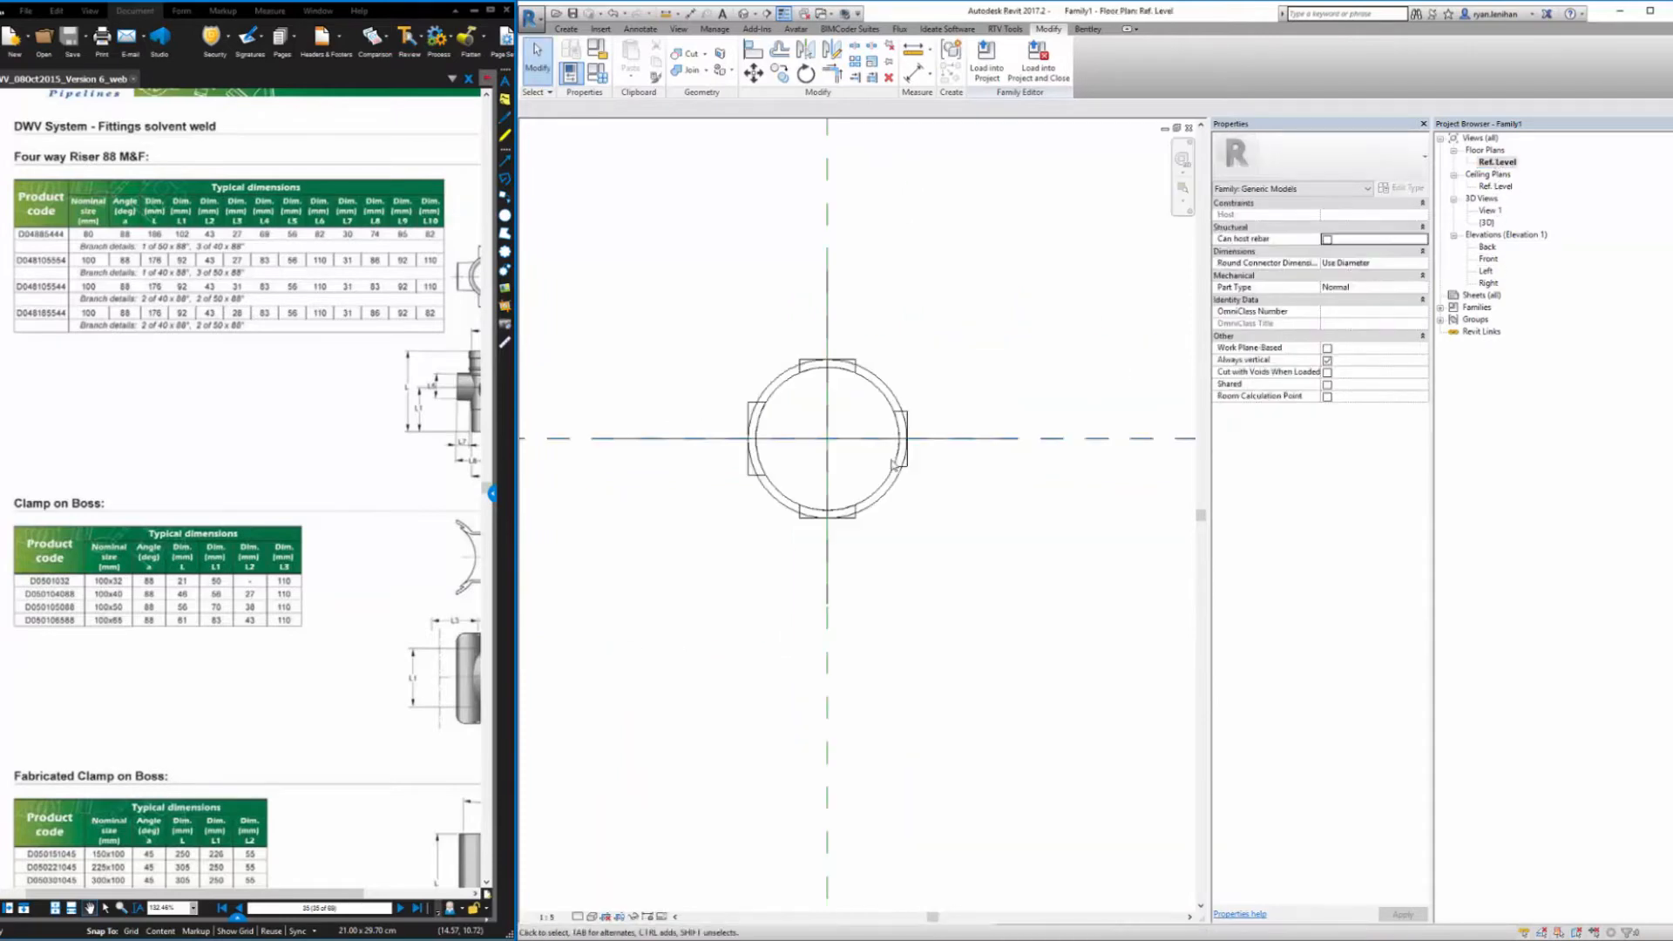
left_click(912, 379)
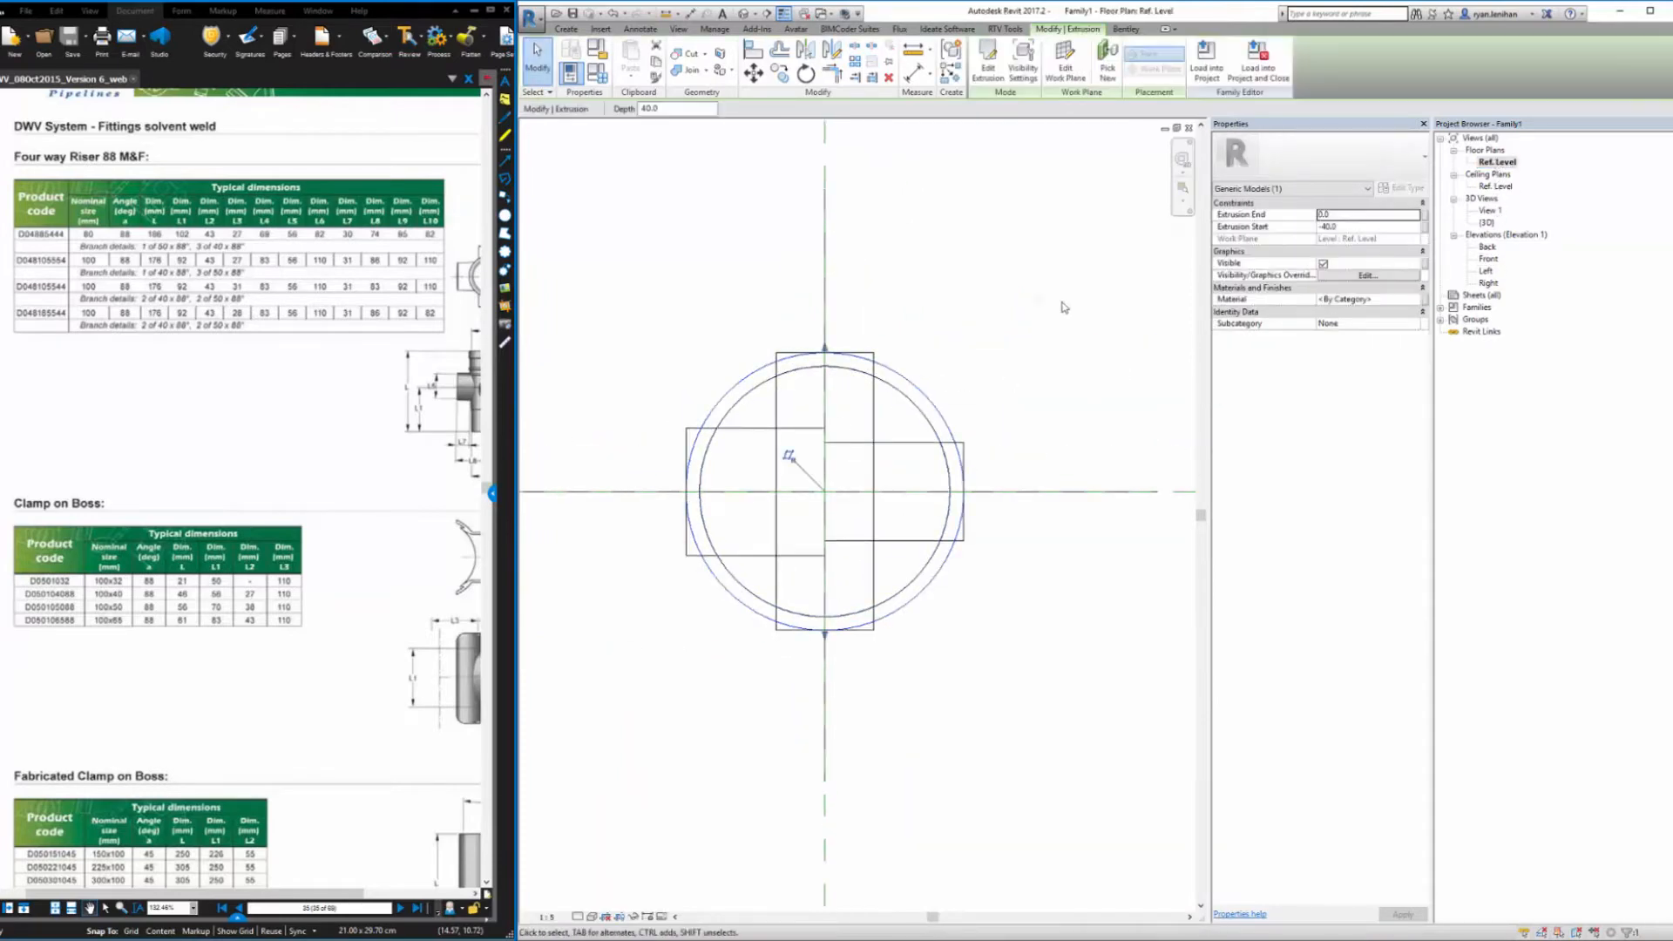
left_click(989, 62)
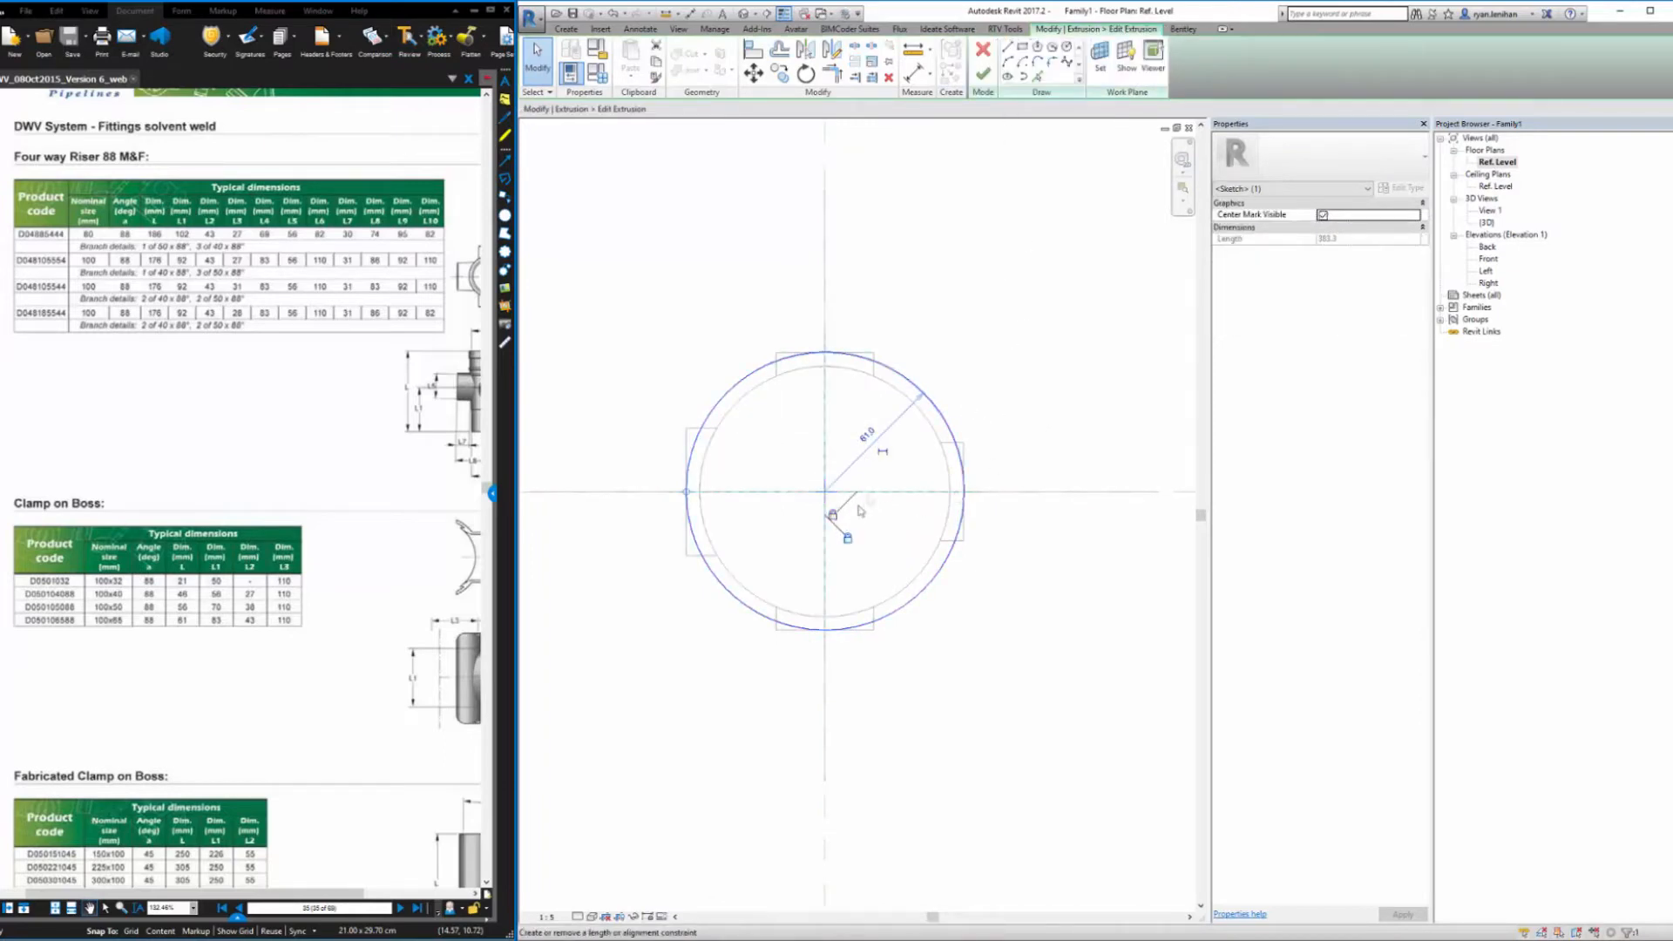
left_click(863, 440)
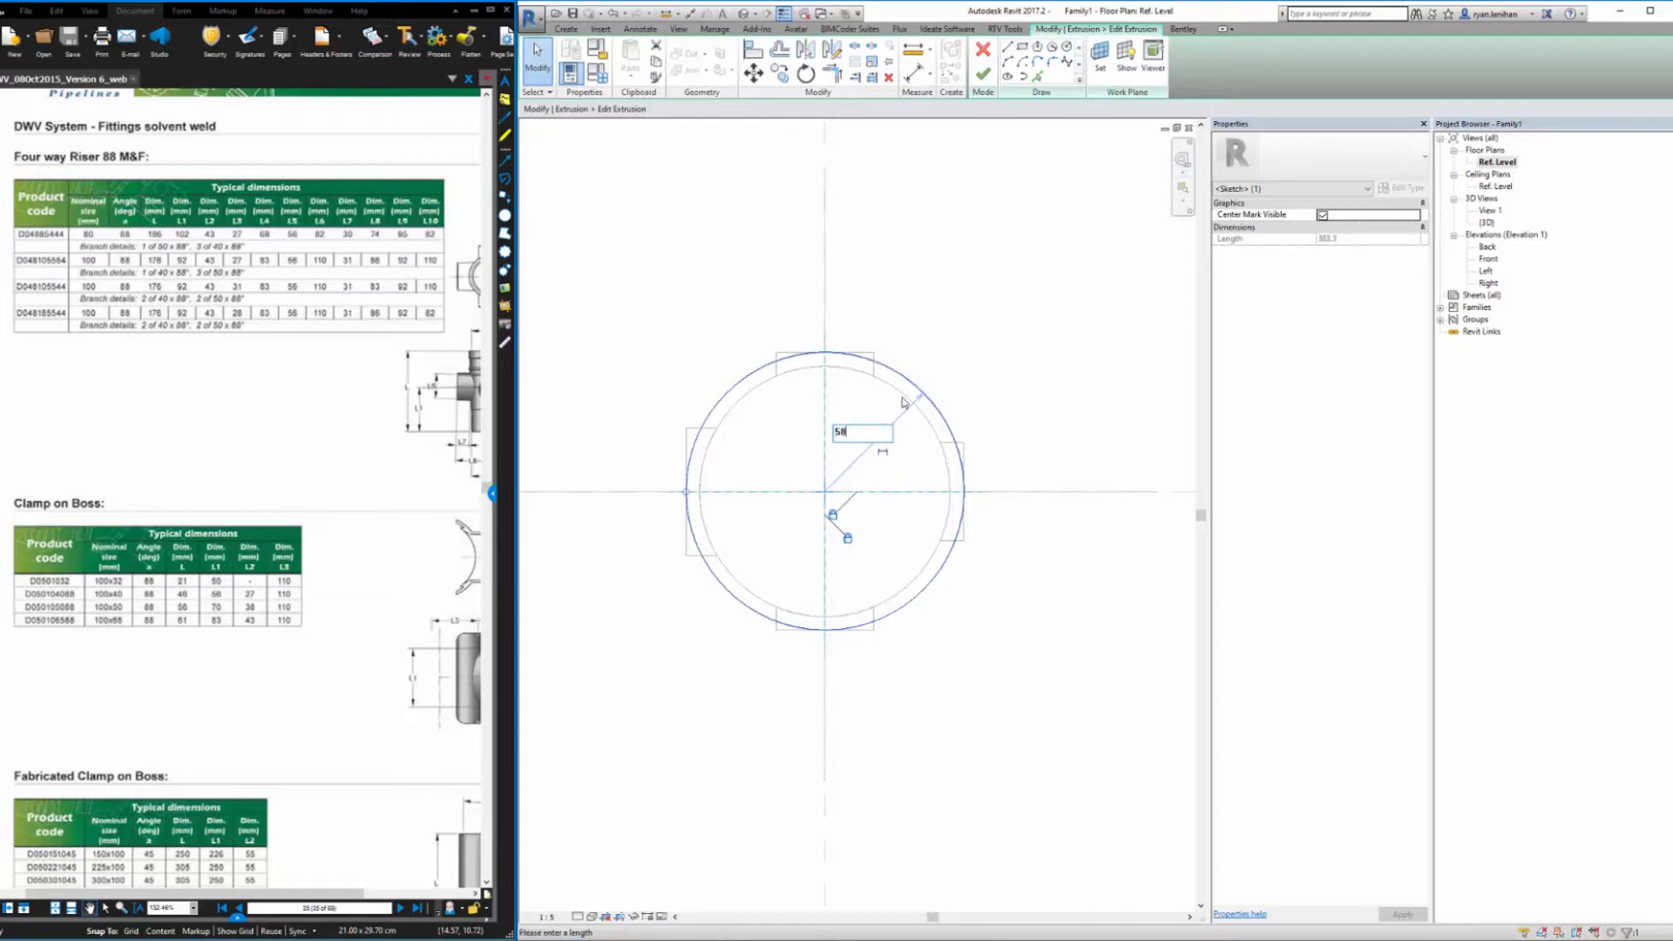
key("Return")
left_click(998, 375)
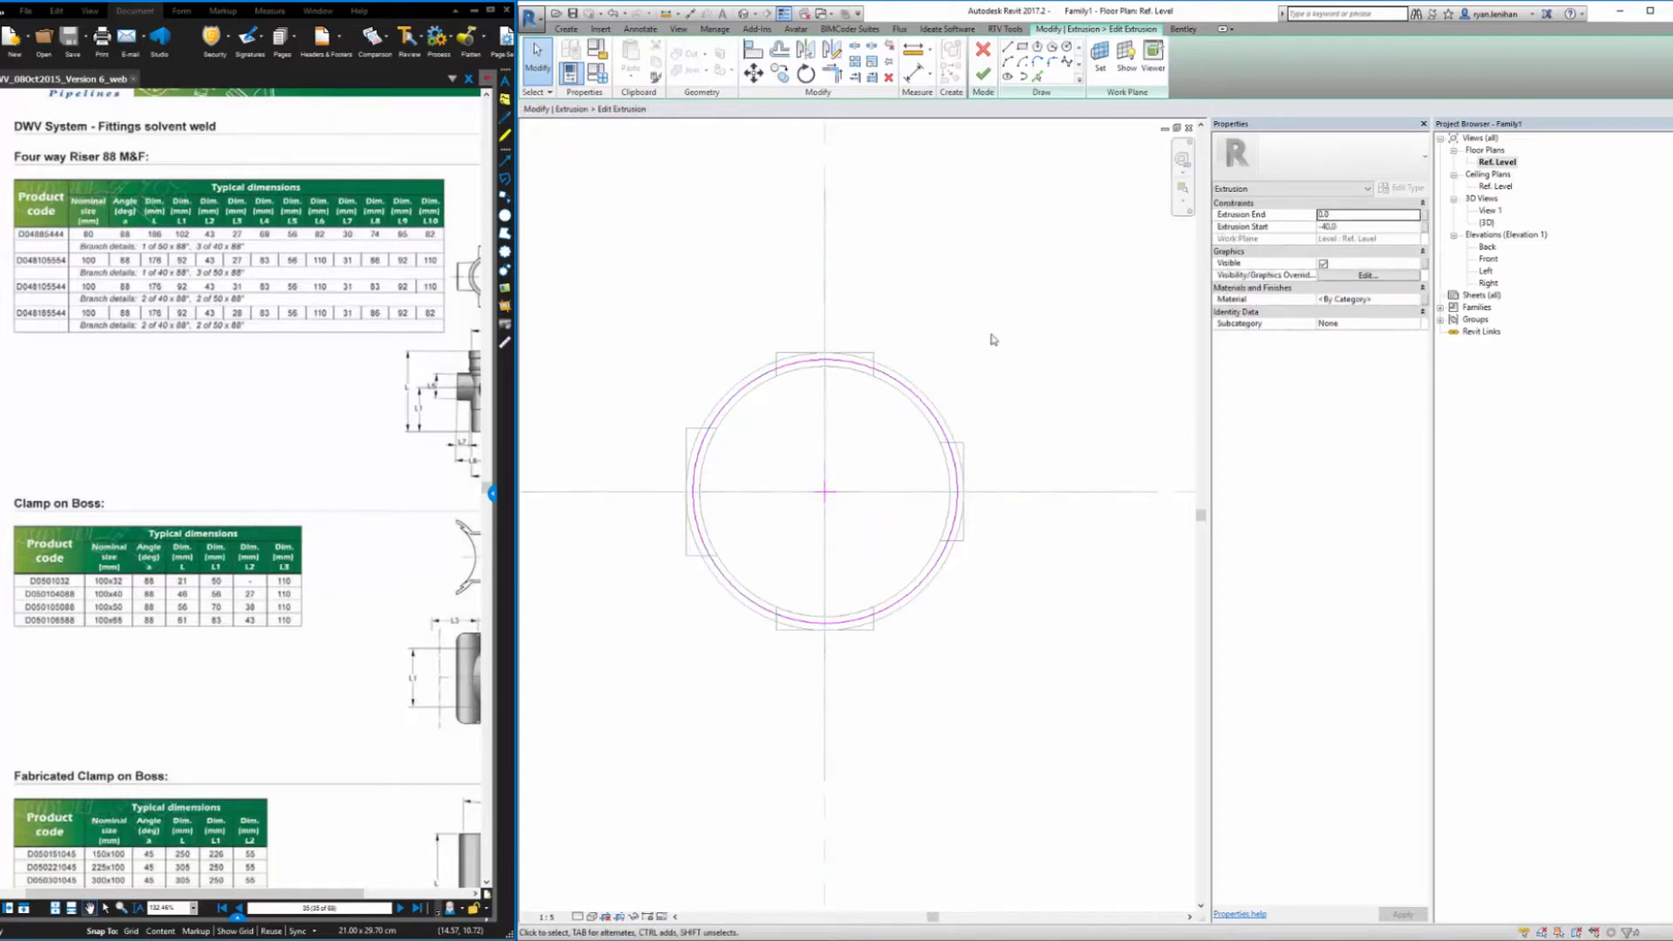
left_click(982, 76)
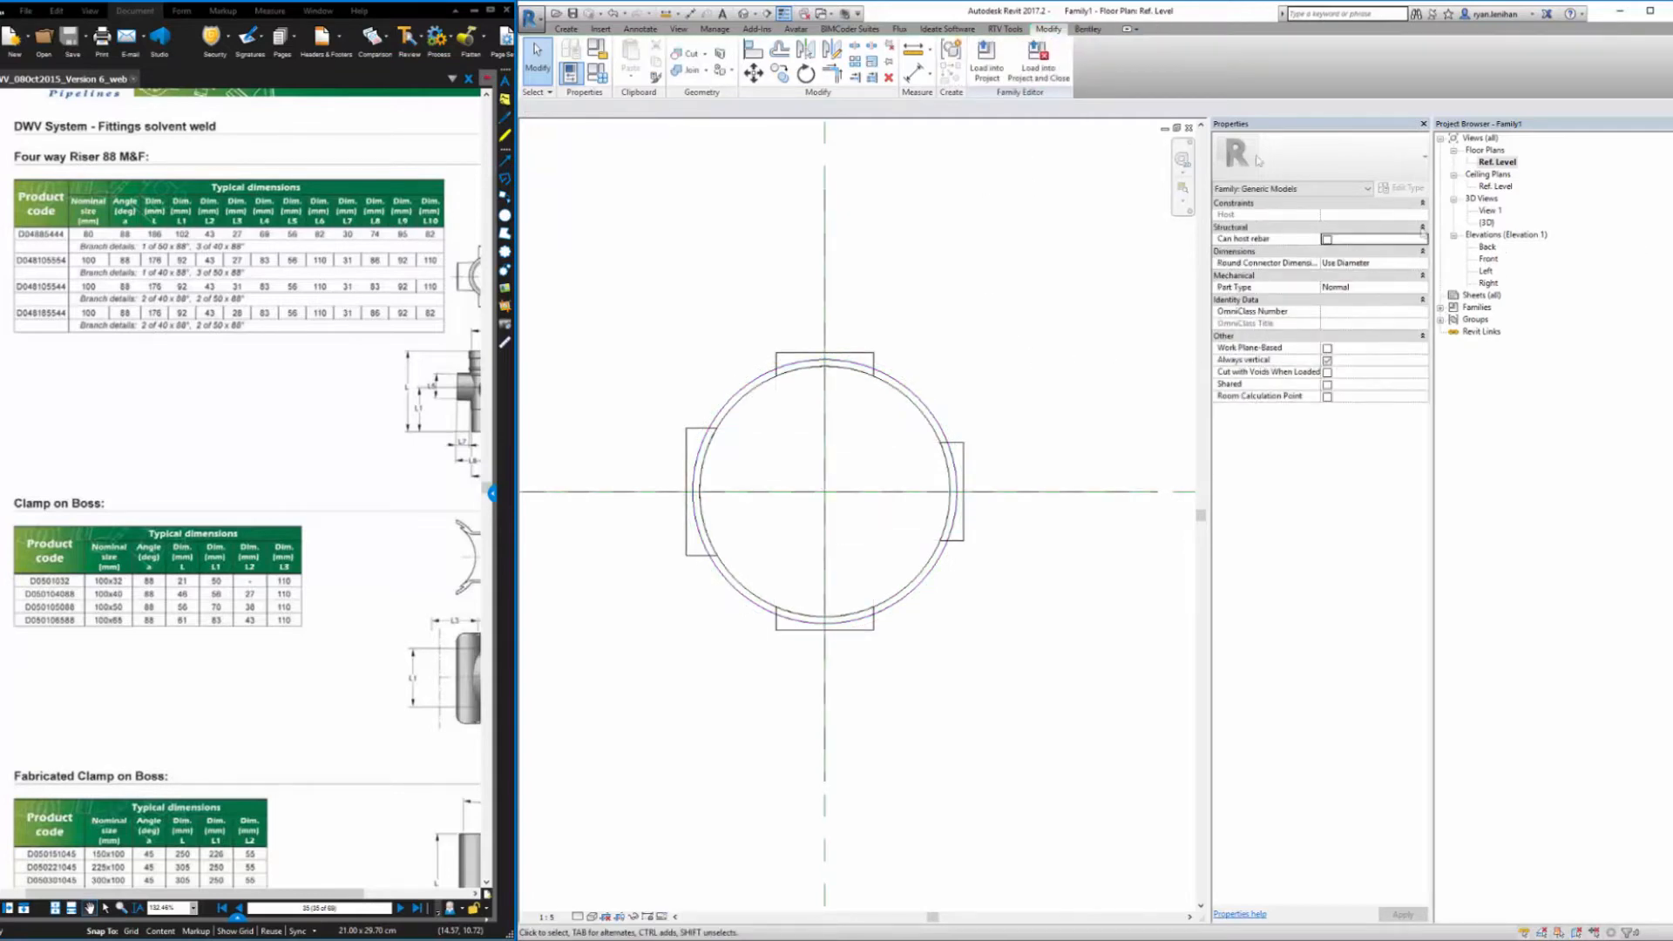
Check the resized collar in 3D and save the family as 4wayriser in the 00_family demos folder
left_click(743, 14)
middle_click_drag(905, 363, 999, 265)
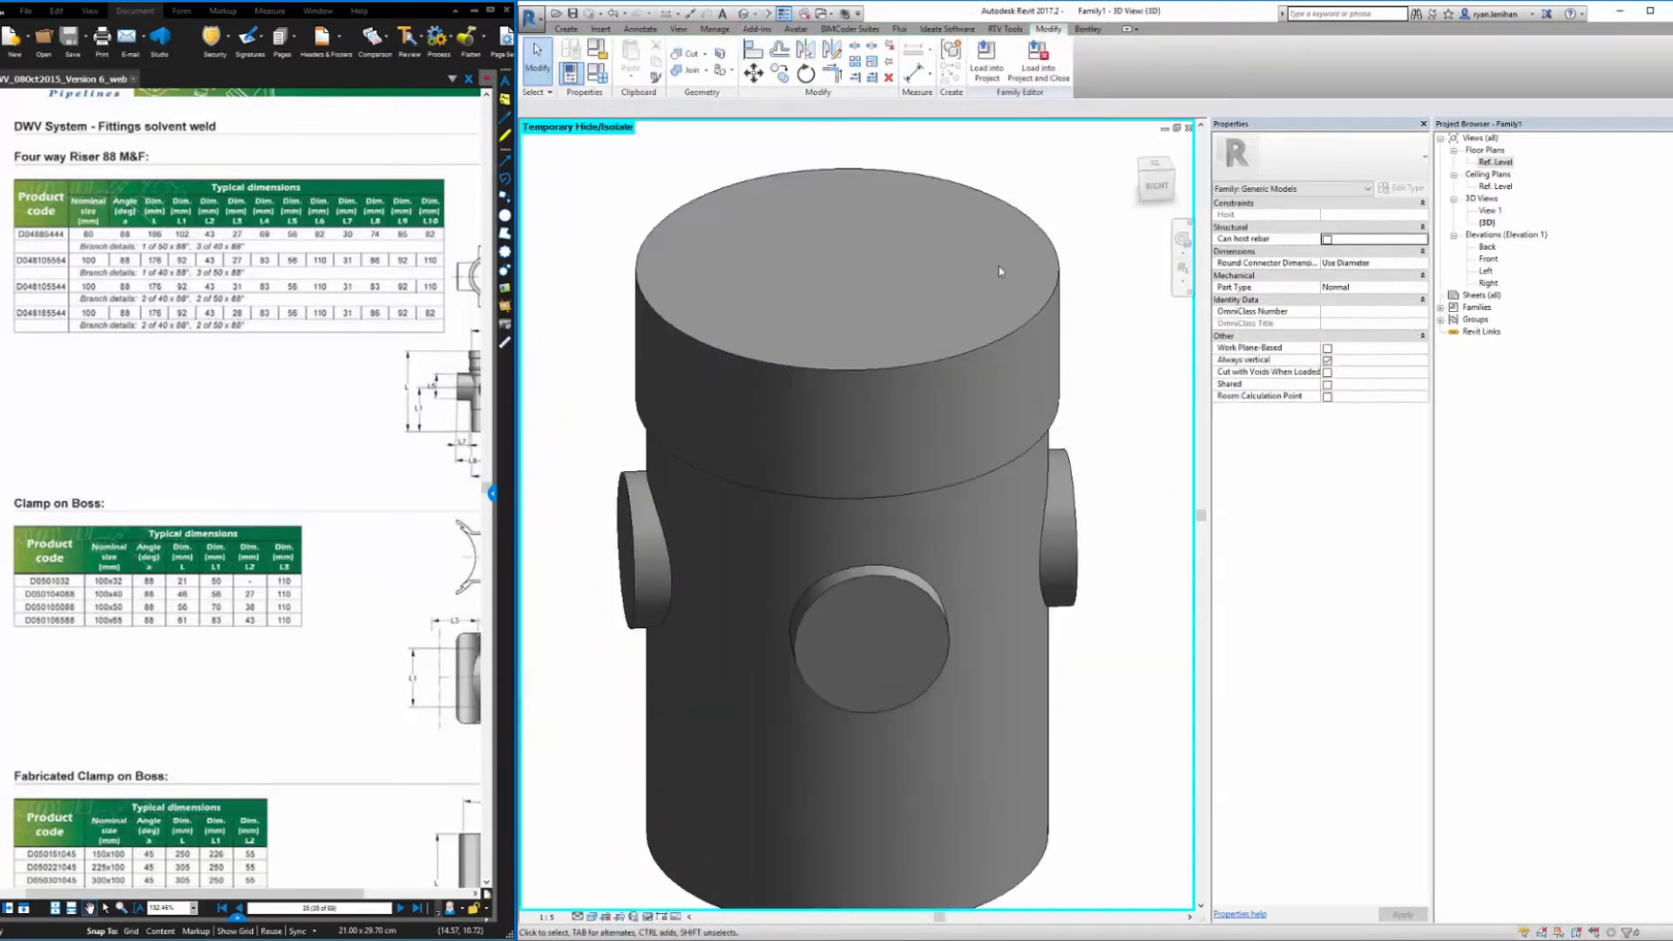
scroll(999, 265, "down", 2)
middle_click_drag(972, 471, 1040, 486, "shift")
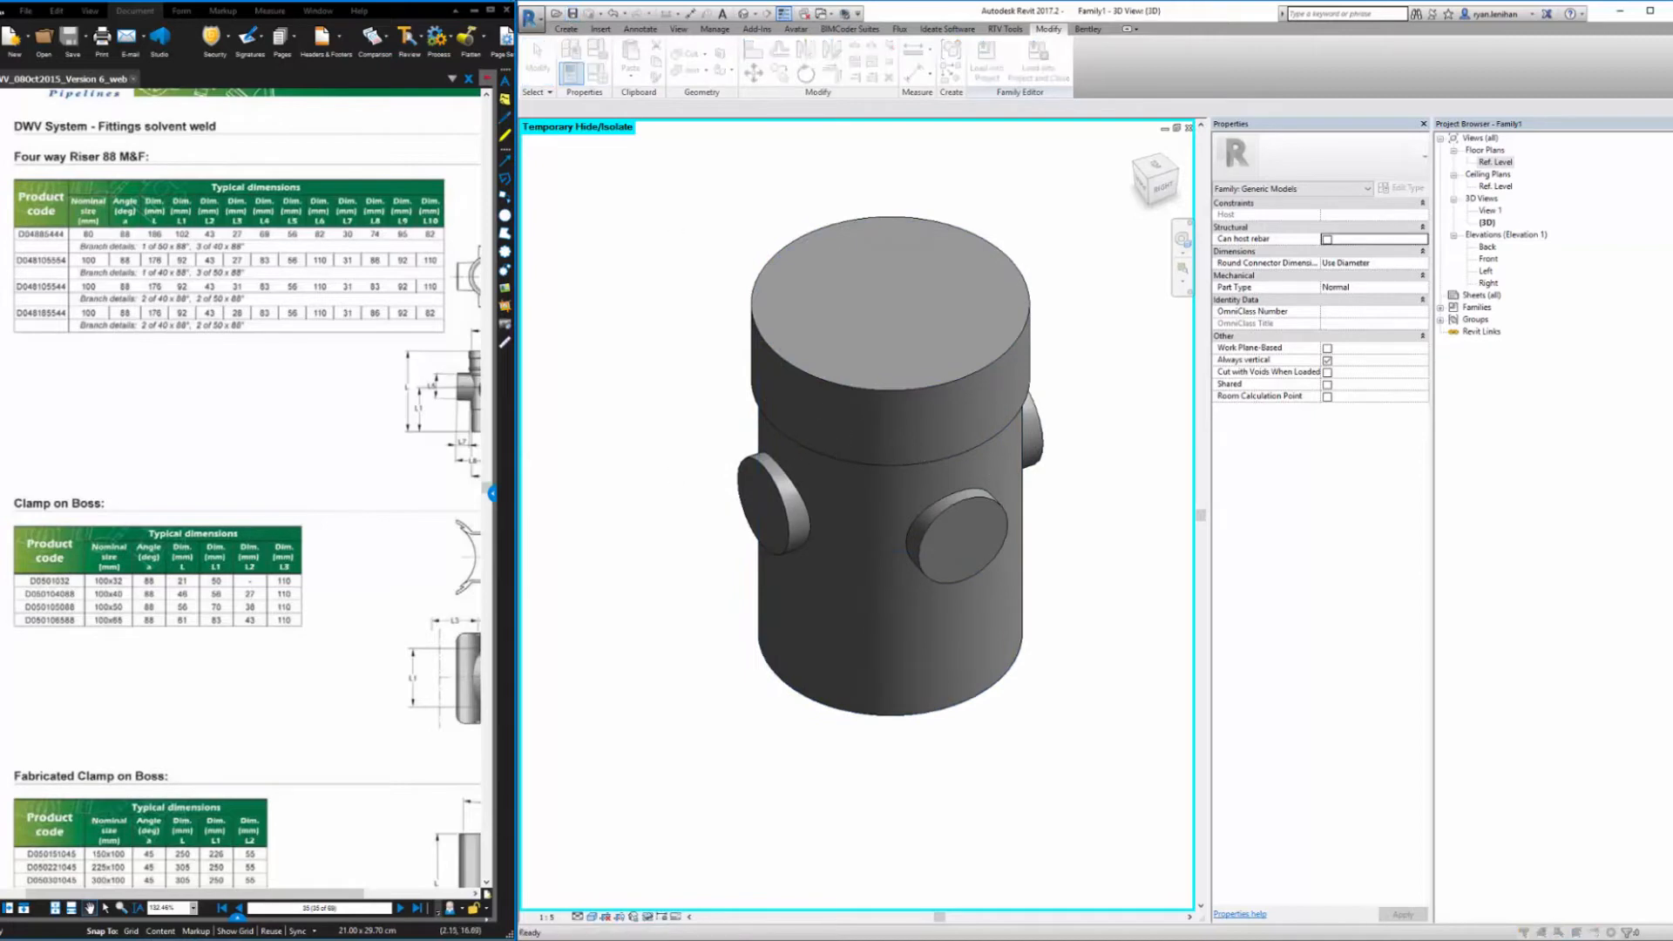
left_click_drag(0, 497, 890, 445)
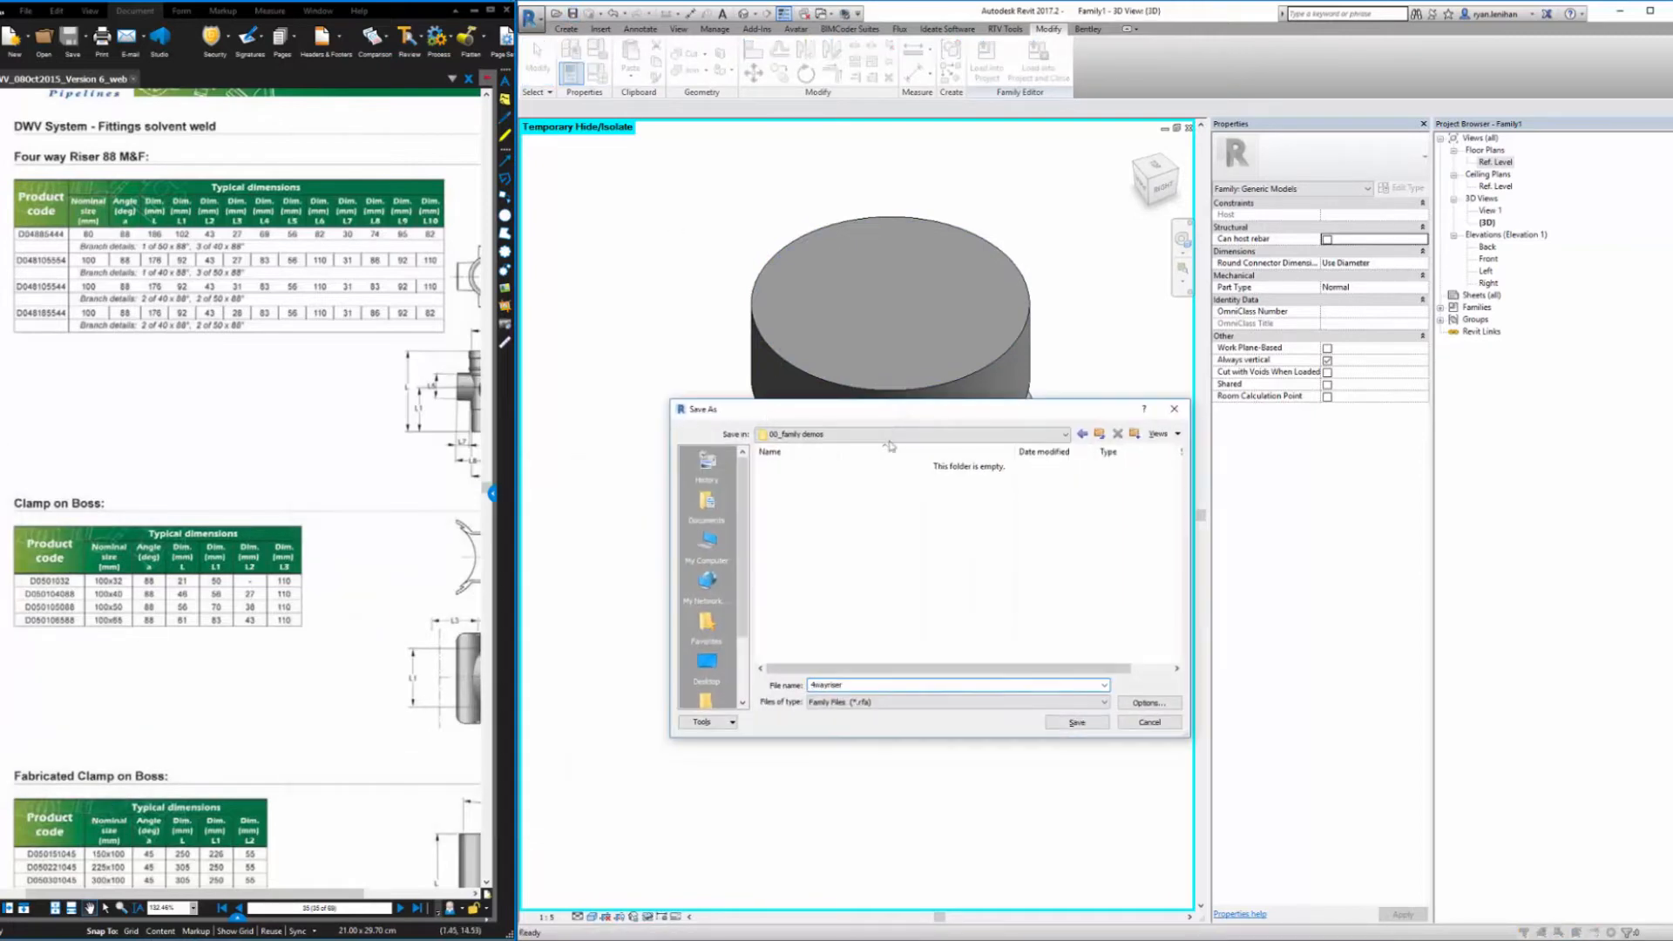
left_click(1077, 724)
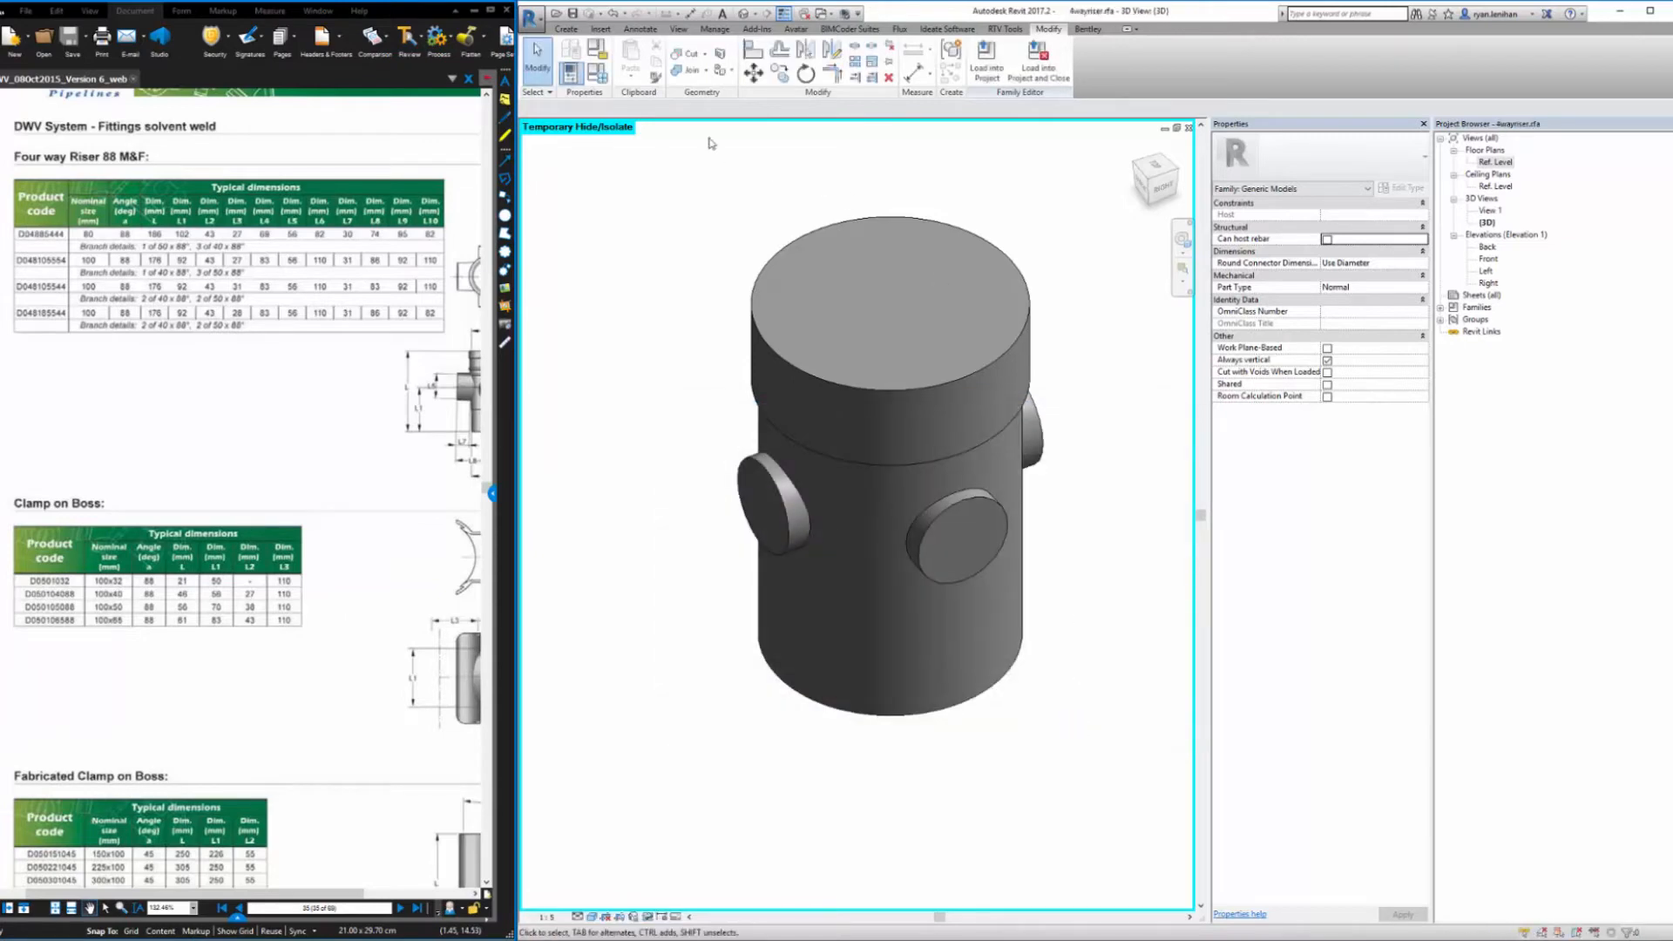
Set the family category to Pipe Fittings
left_click(599, 73)
left_click_drag(1201, 419, 1201, 460)
left_click(1048, 402)
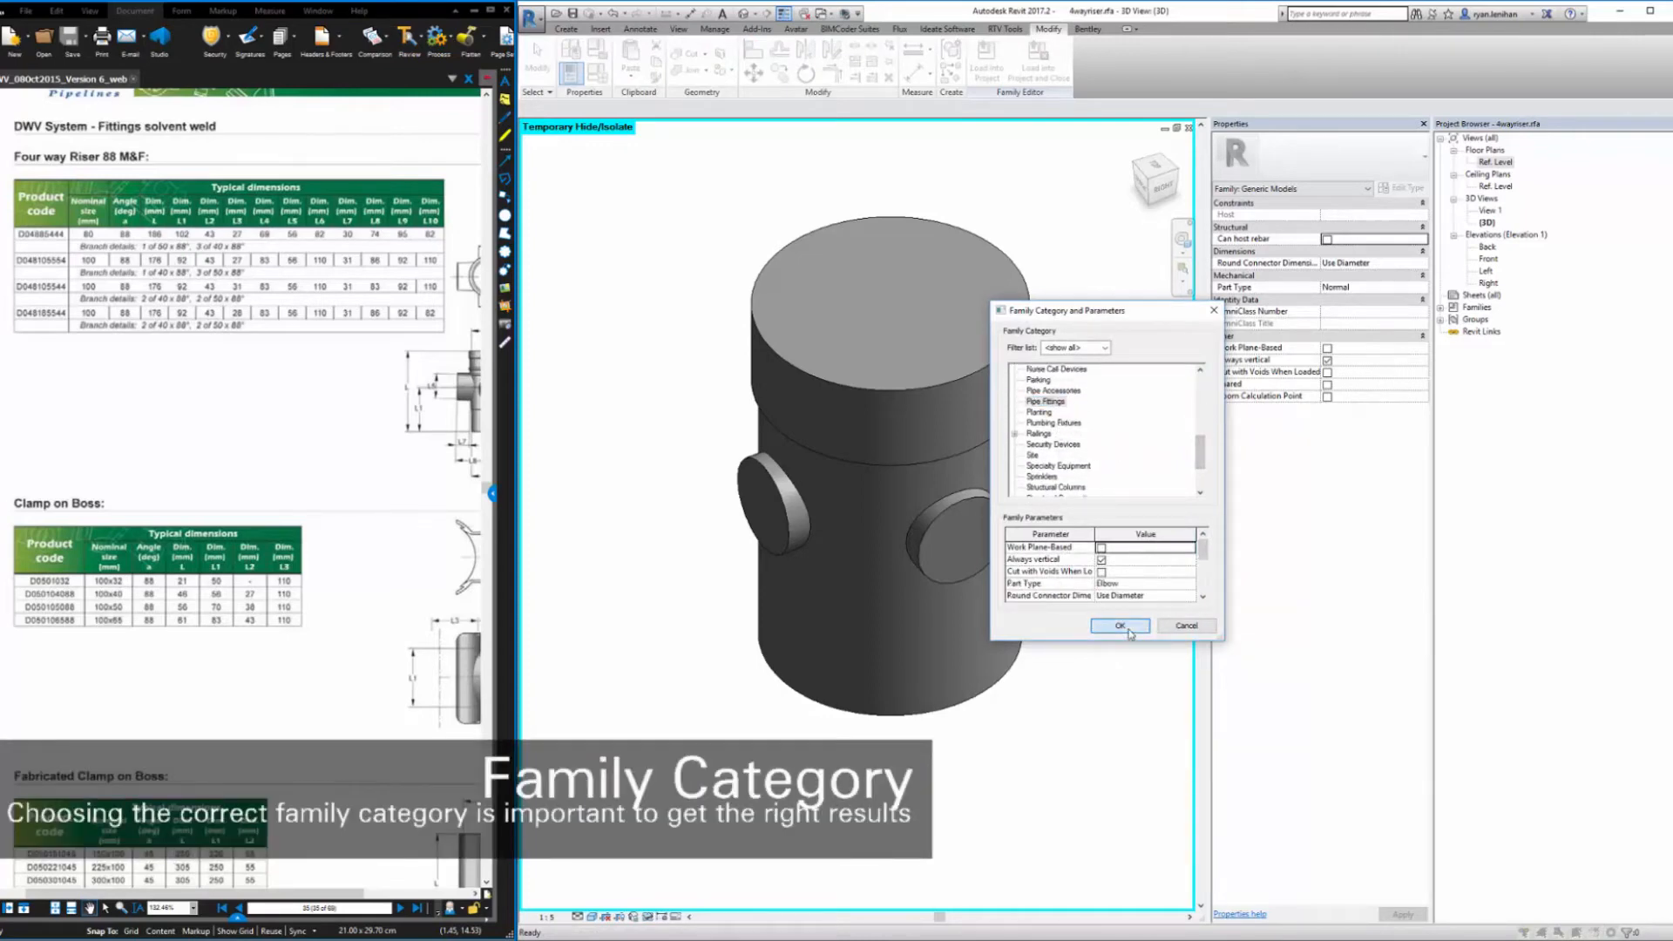
left_click(1122, 627)
Make the riser family Shared in its family category and parameters settings
left_click(599, 49)
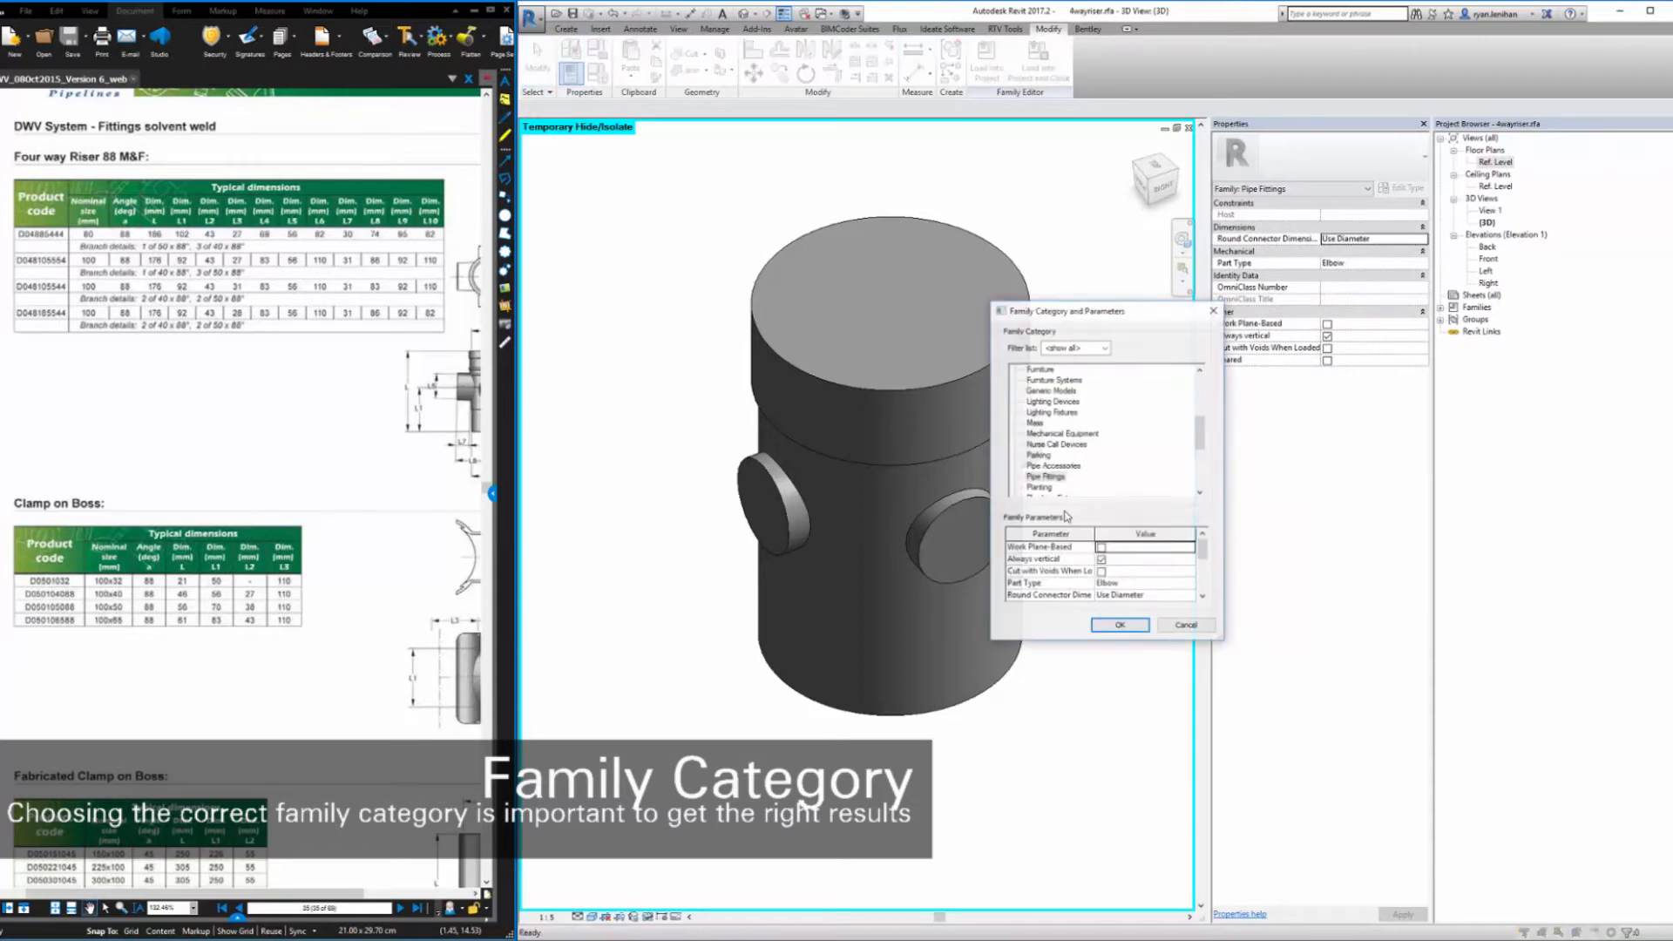
left_click_drag(1202, 552, 1204, 557)
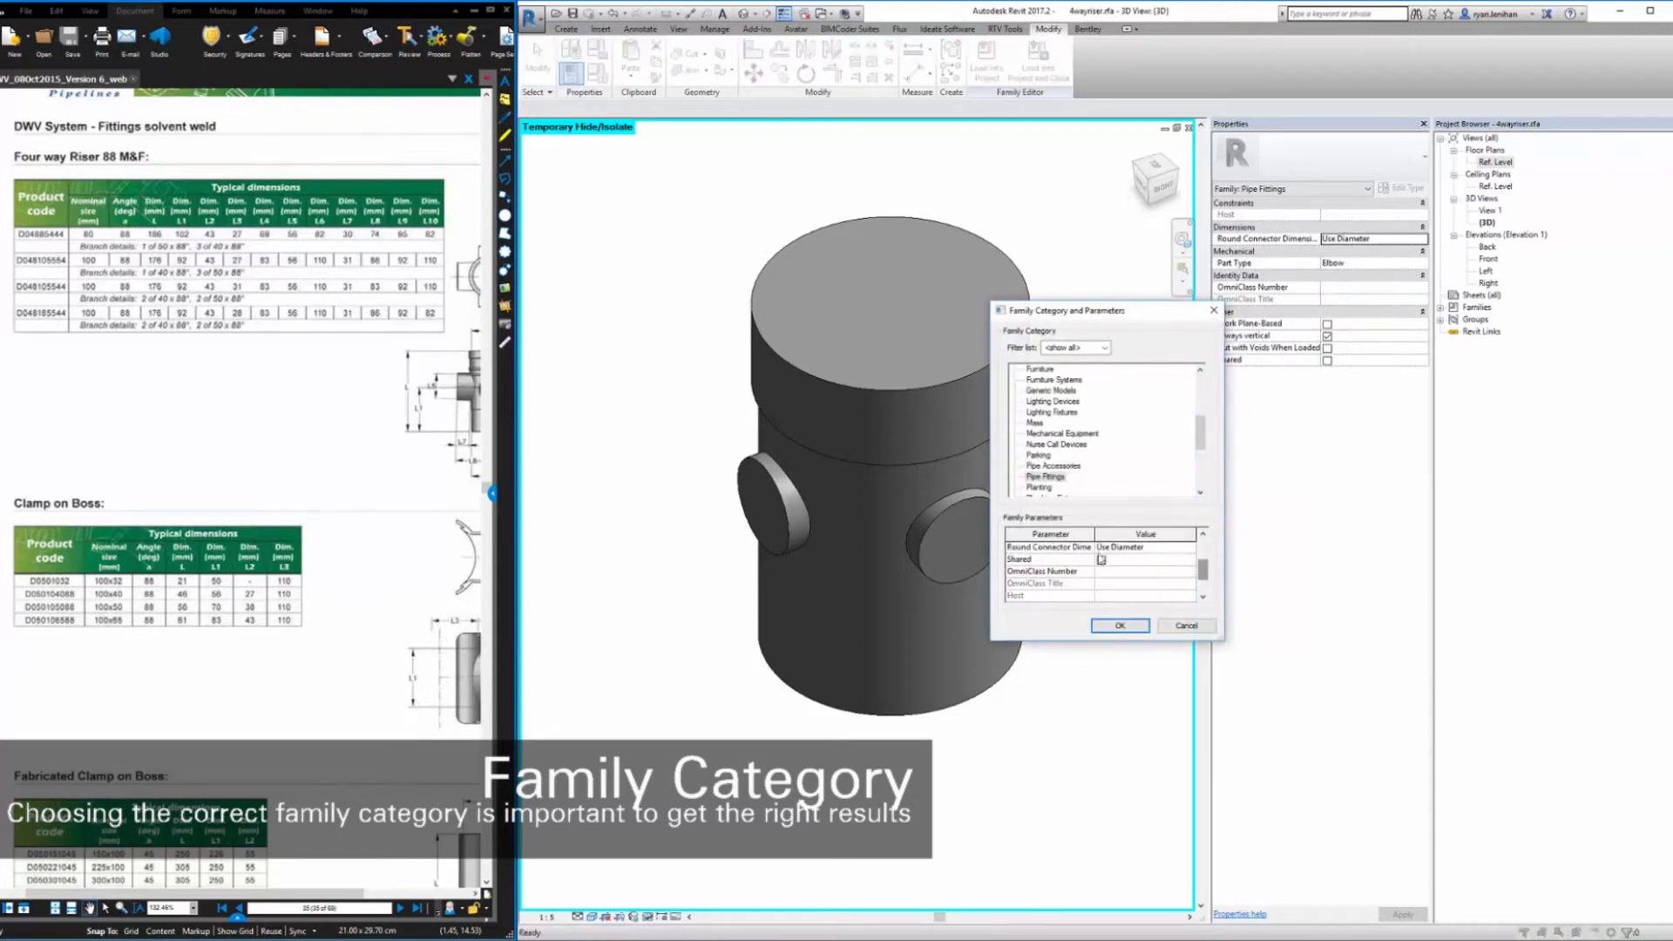
left_click(1102, 561)
left_click(1115, 628)
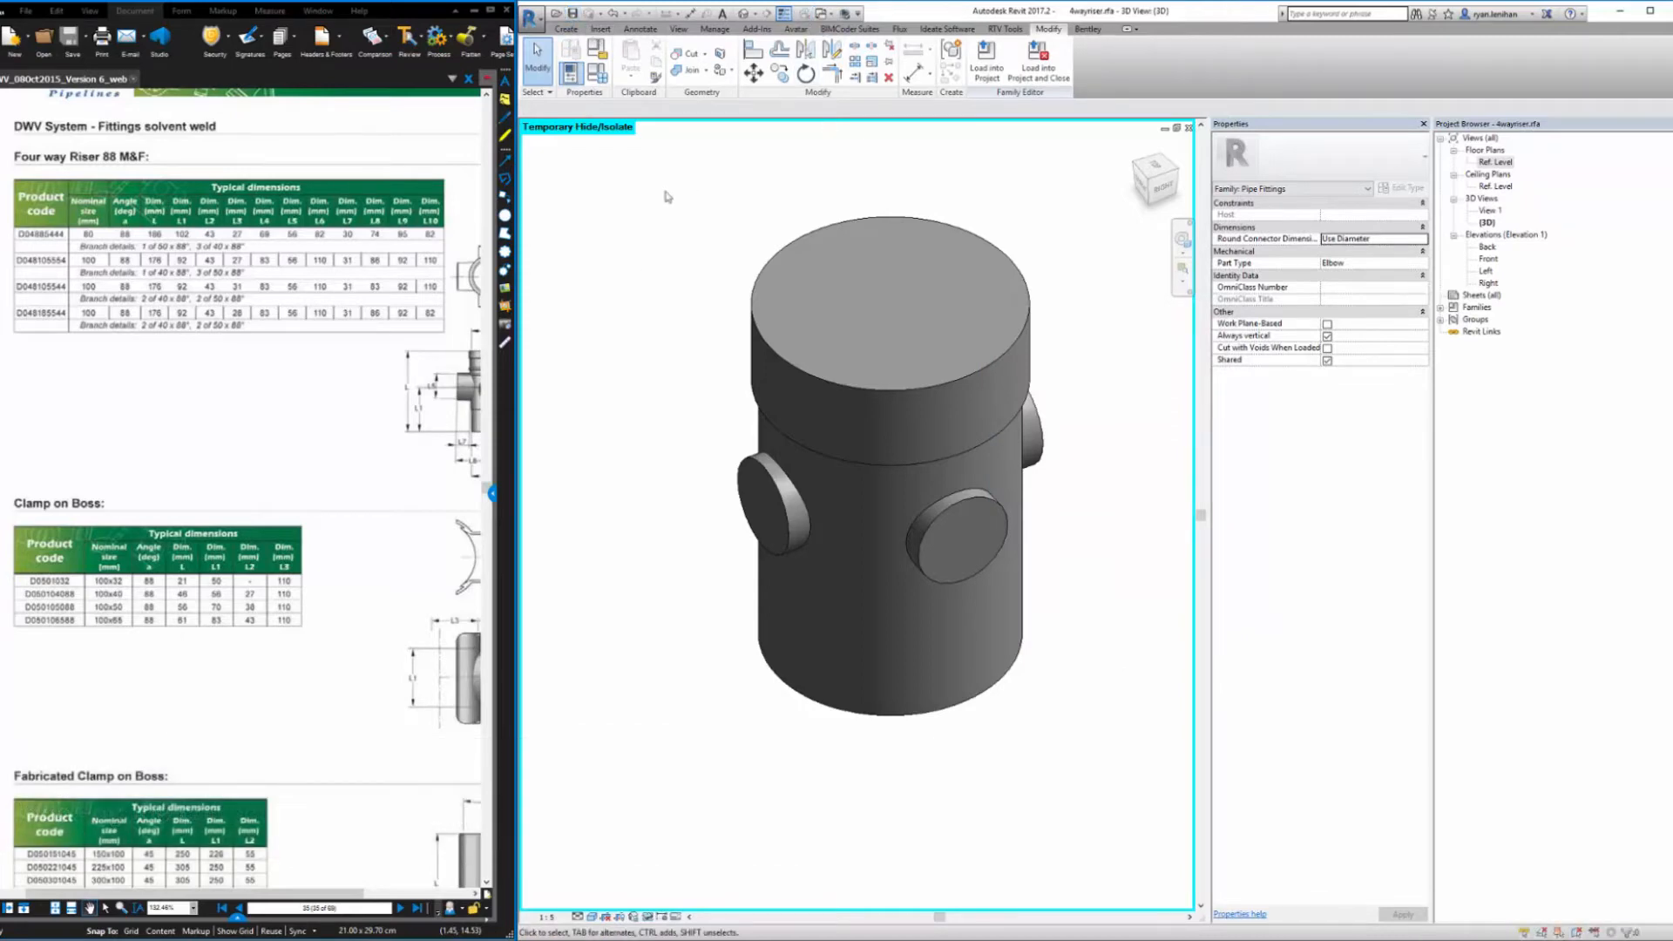
Create a new family from the Metric Generic Model.rft template
left_click(529, 17)
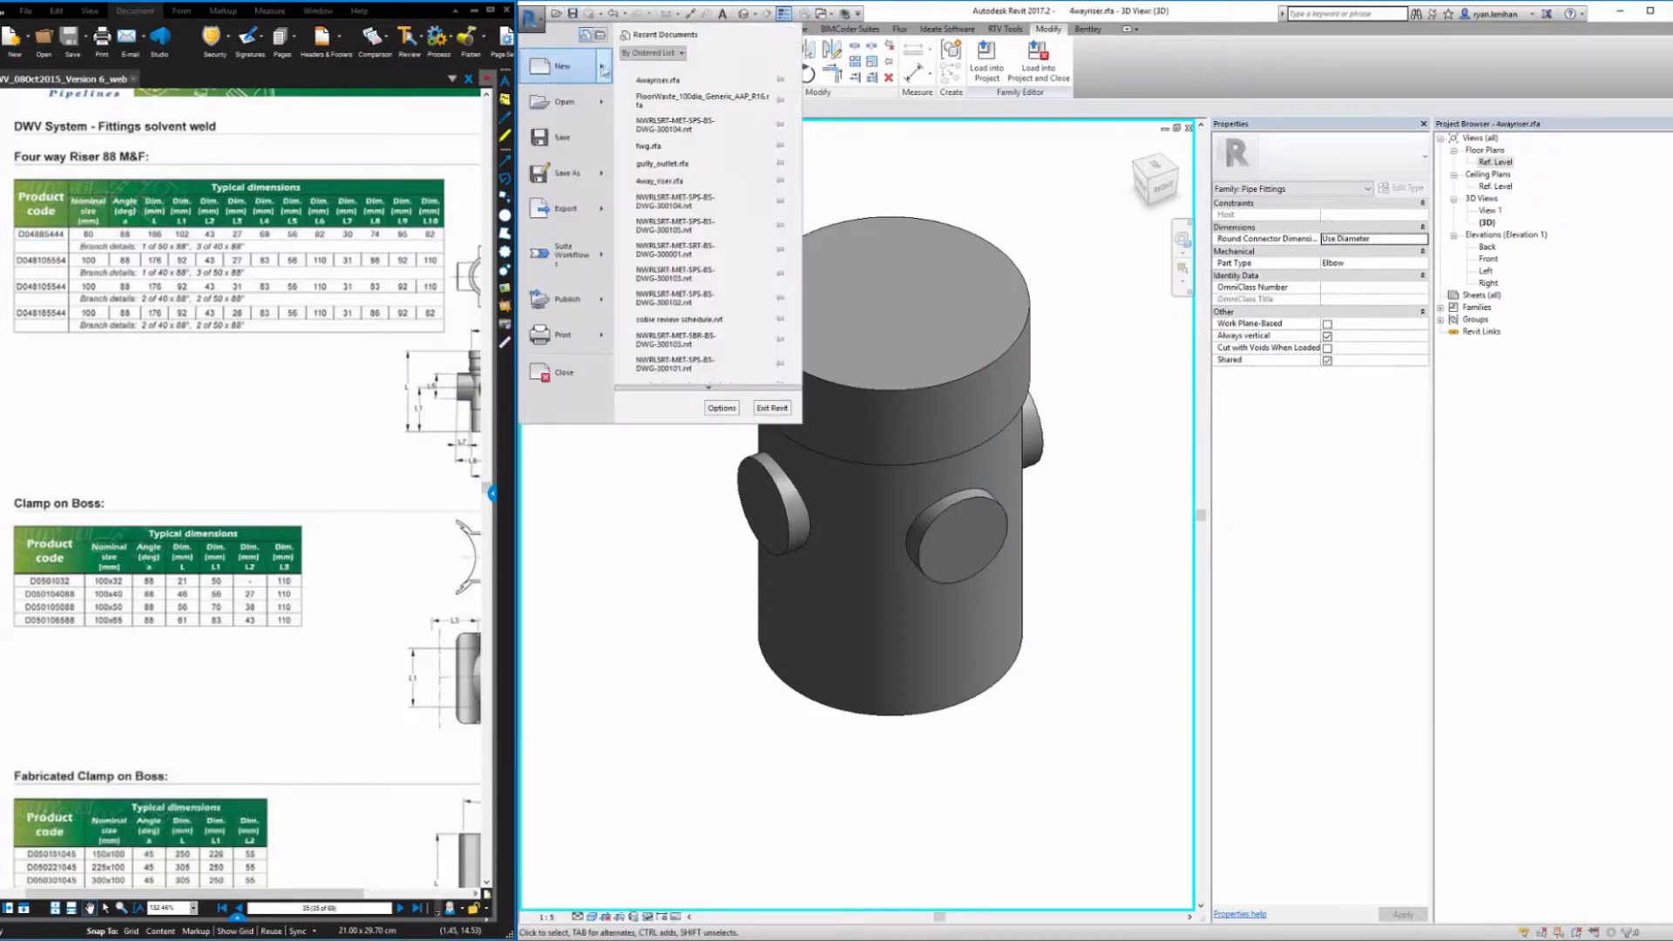
mouse_move(601, 68)
left_click(667, 109)
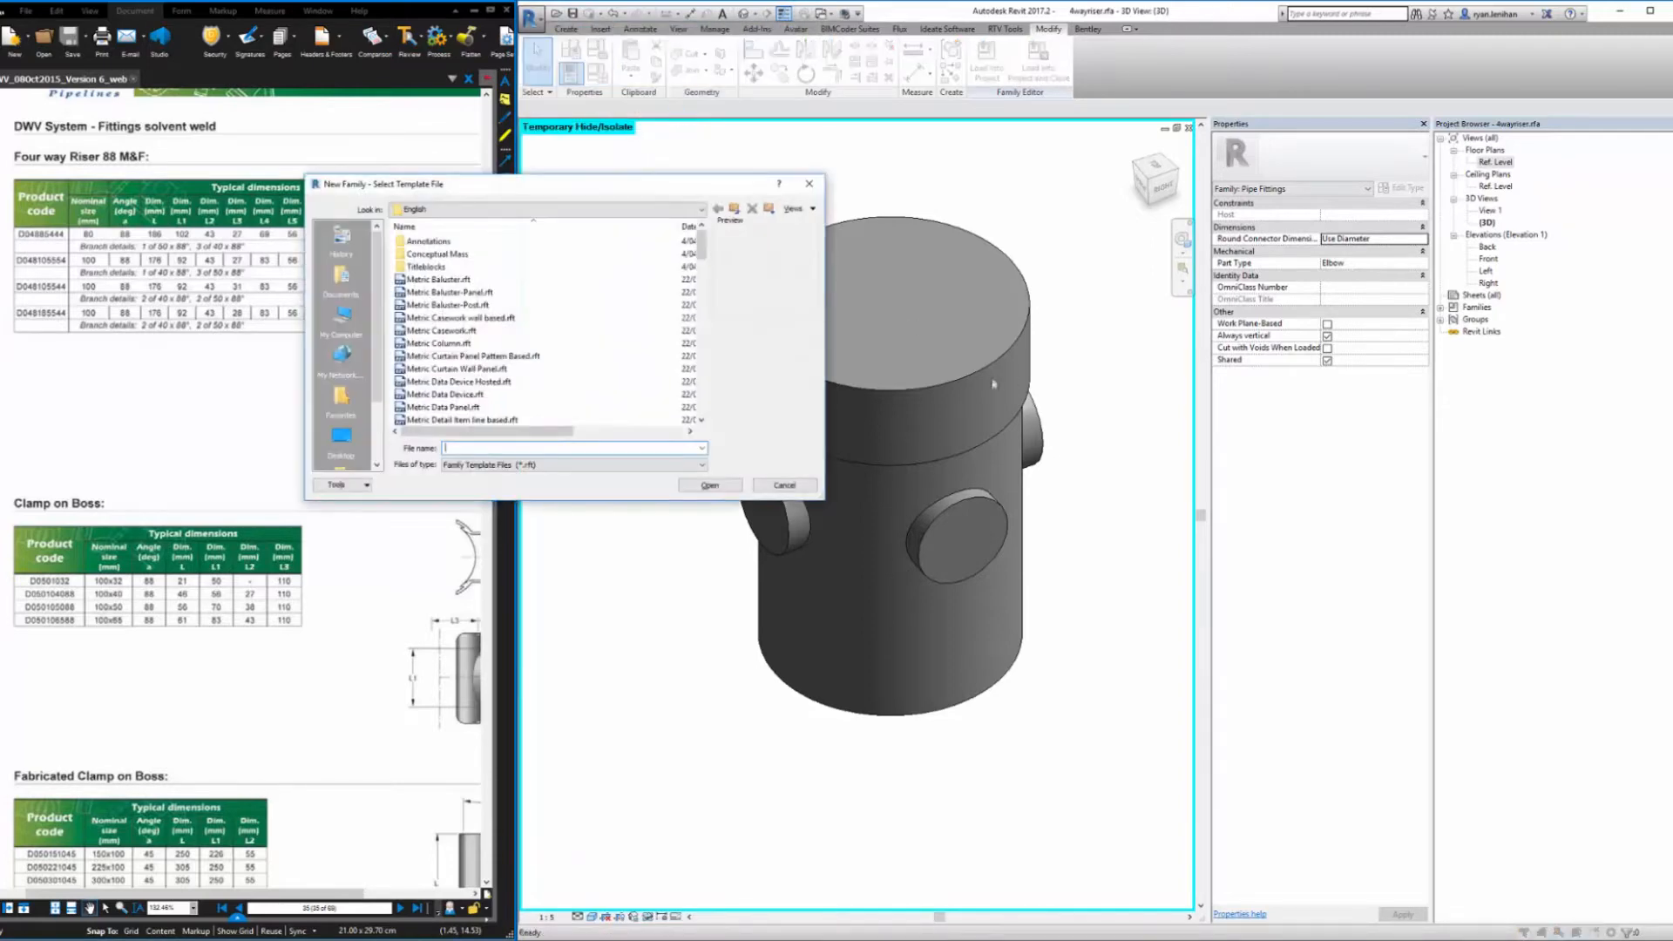
left_click_drag(745, 248, 735, 324)
left_click(519, 307)
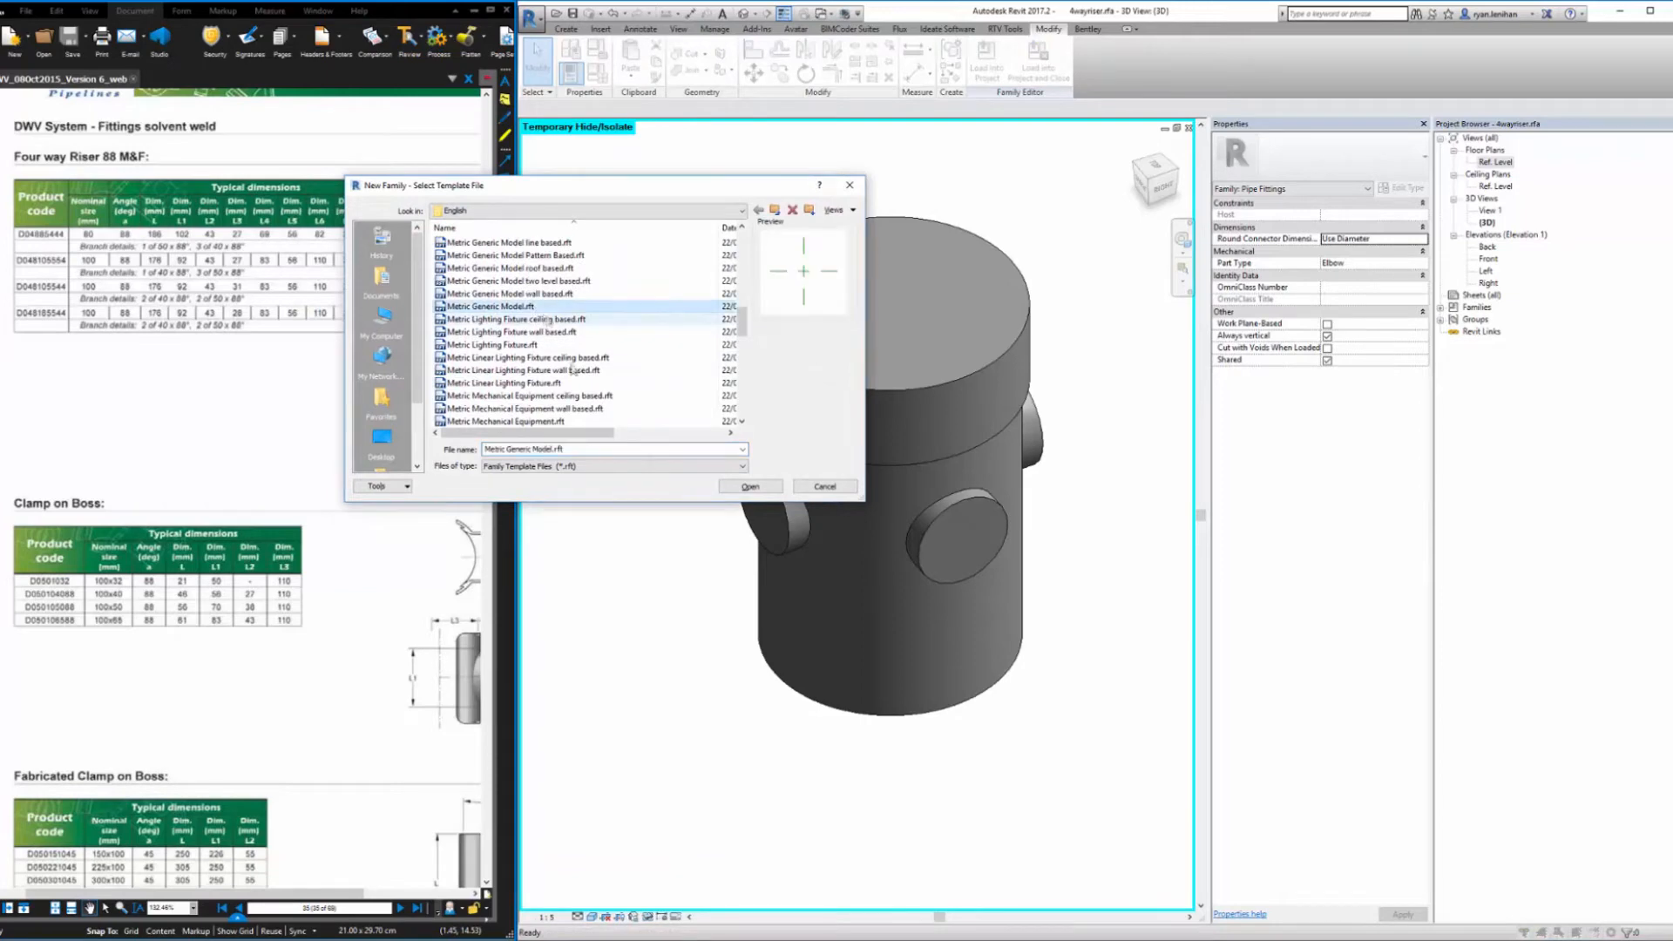
left_click(749, 487)
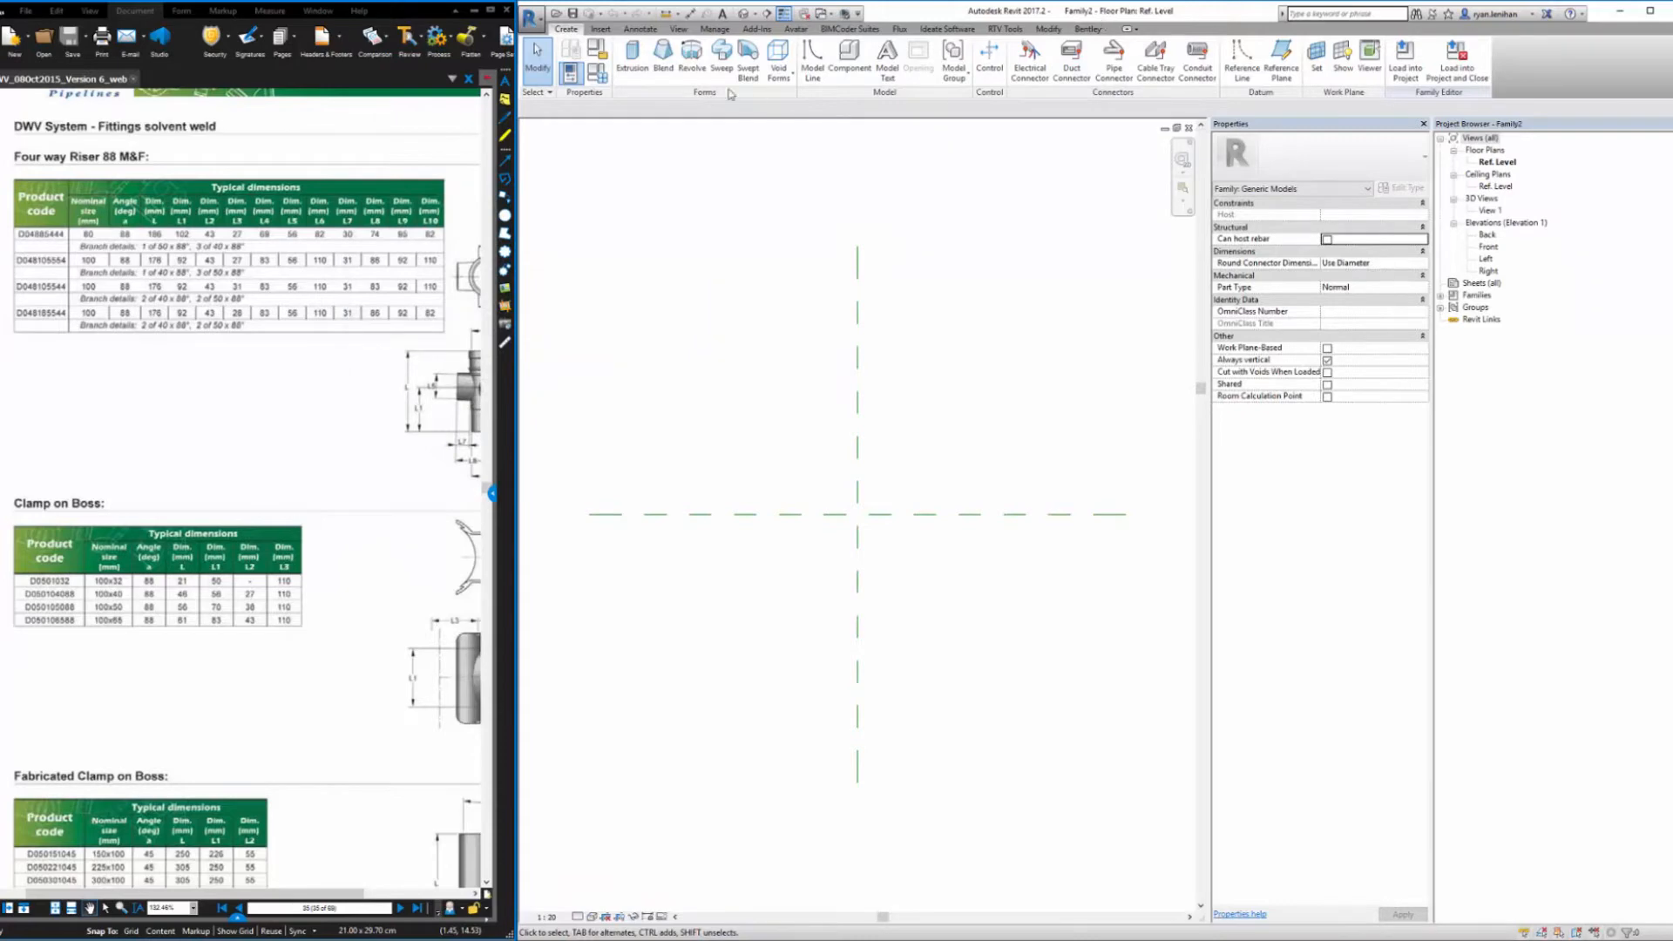
Set the new family's category to Plumbing Fixtures
left_click(597, 50)
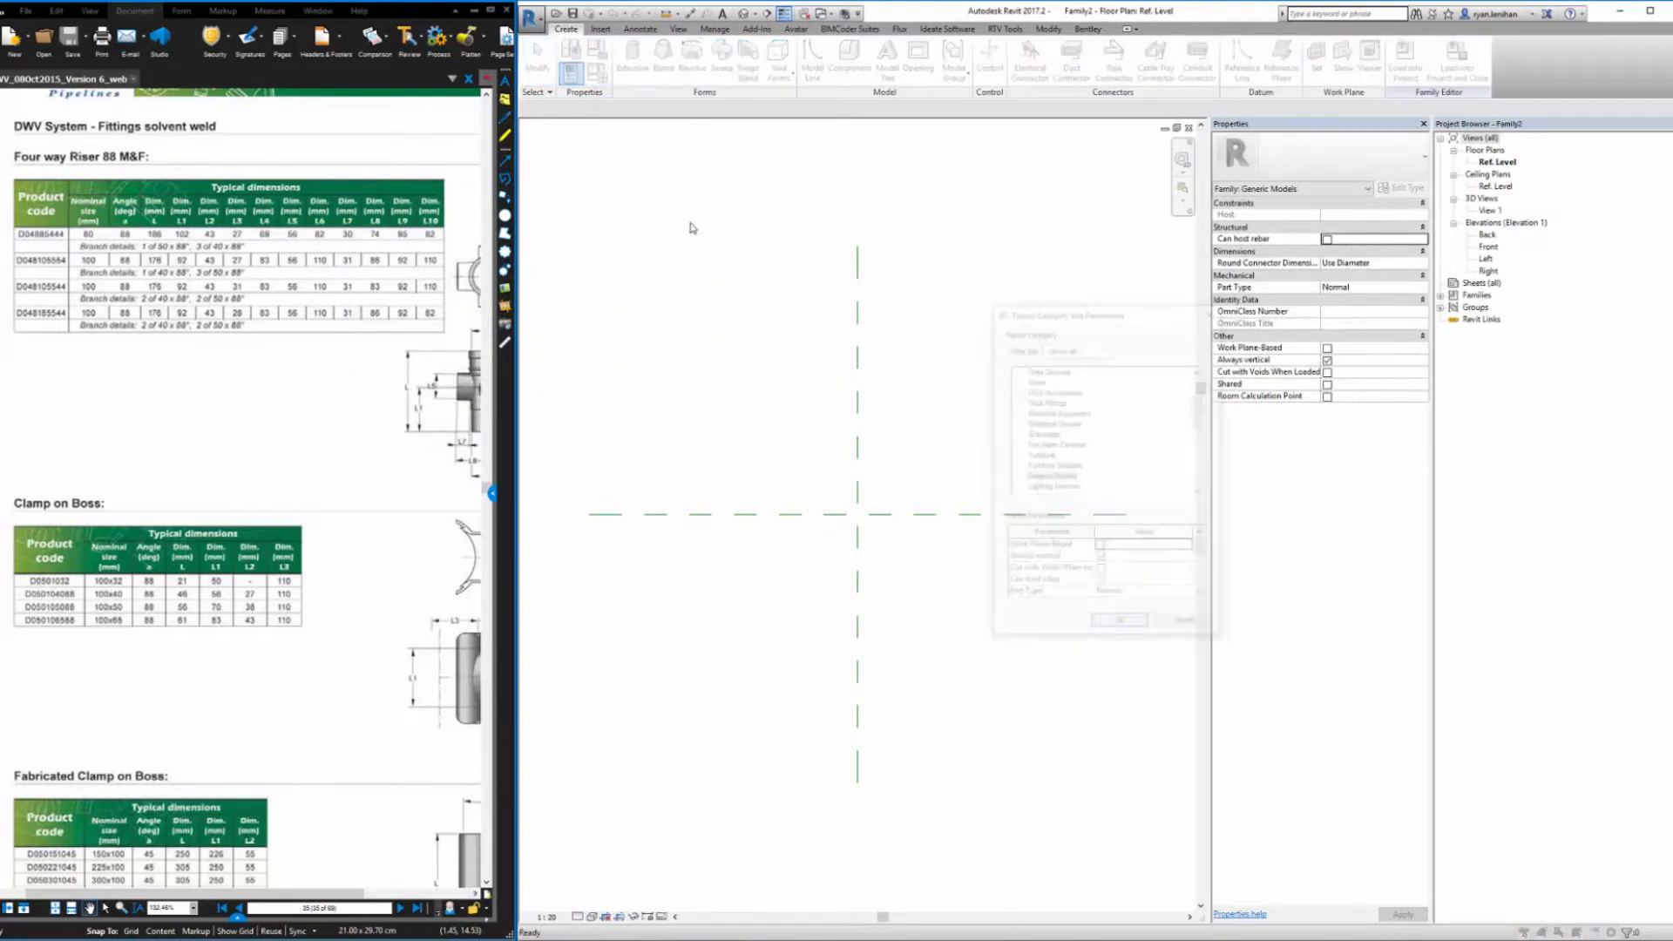
left_click_drag(1201, 413, 1199, 450)
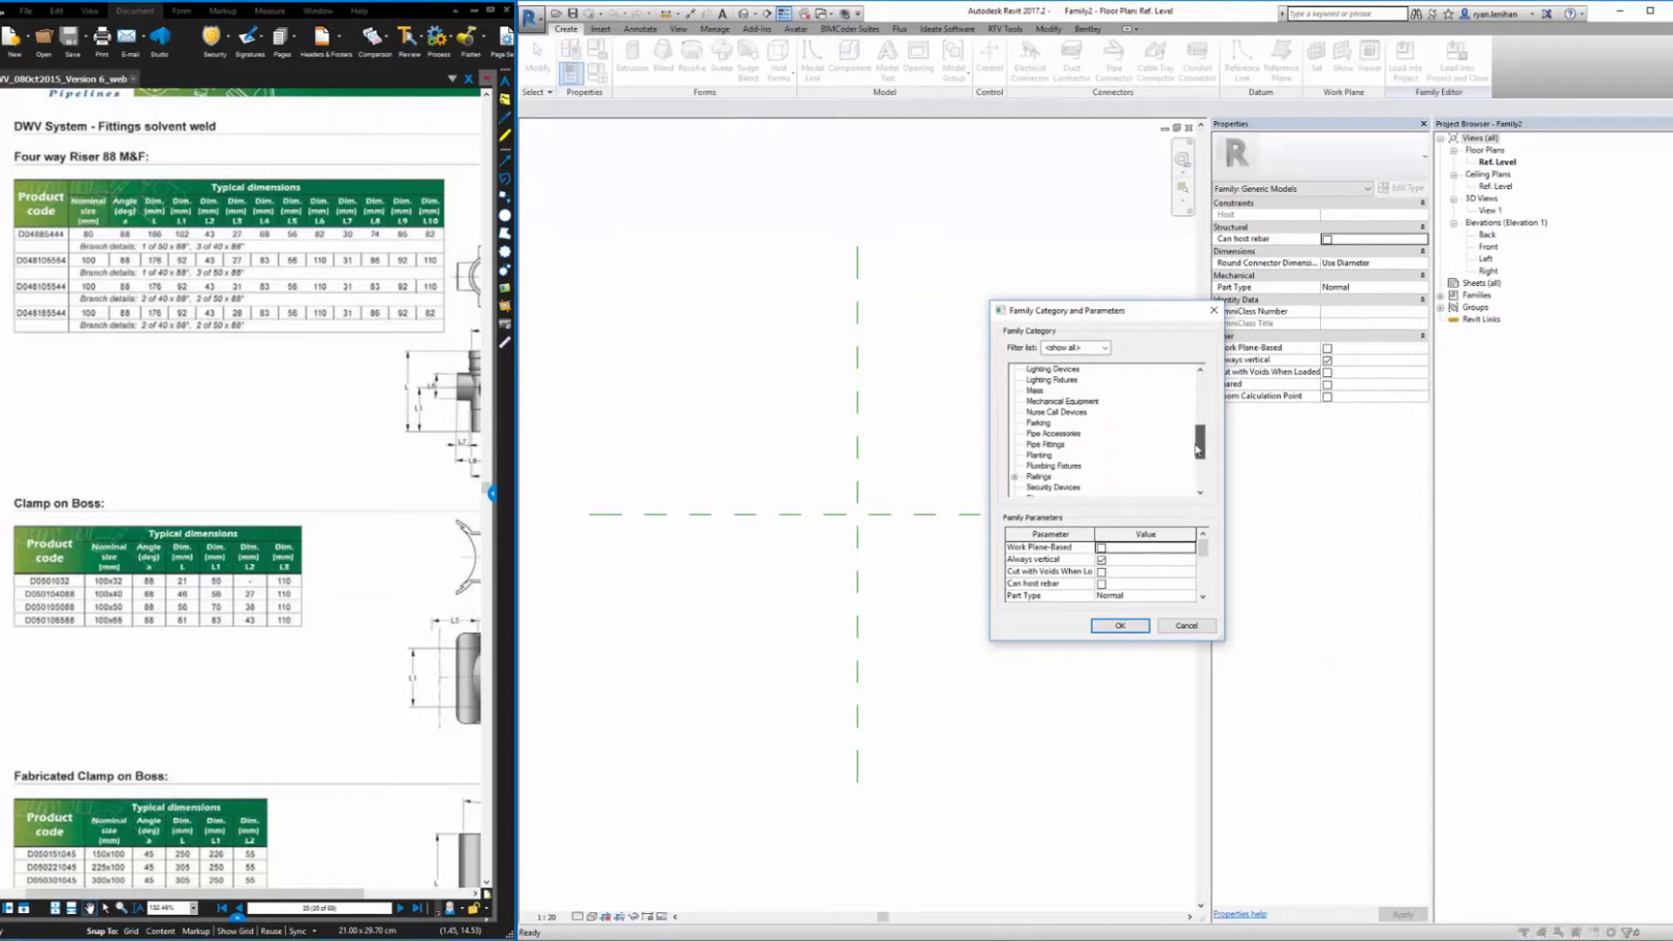
left_click(1054, 465)
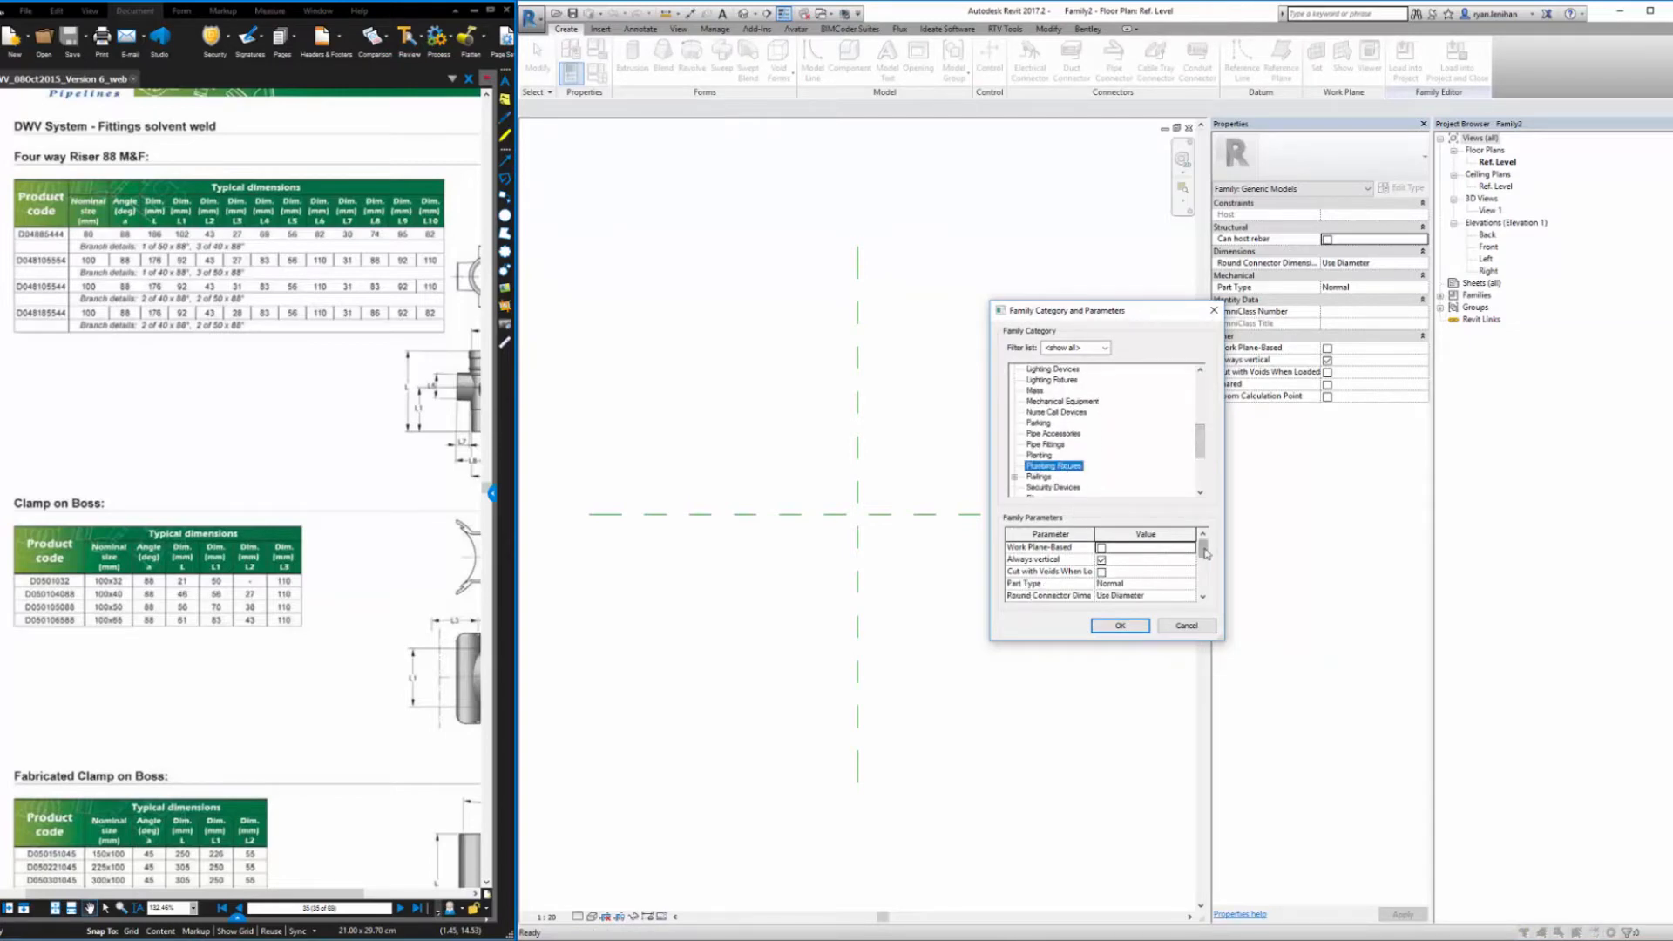
left_click_drag(1207, 553, 1204, 567)
left_click(1120, 626)
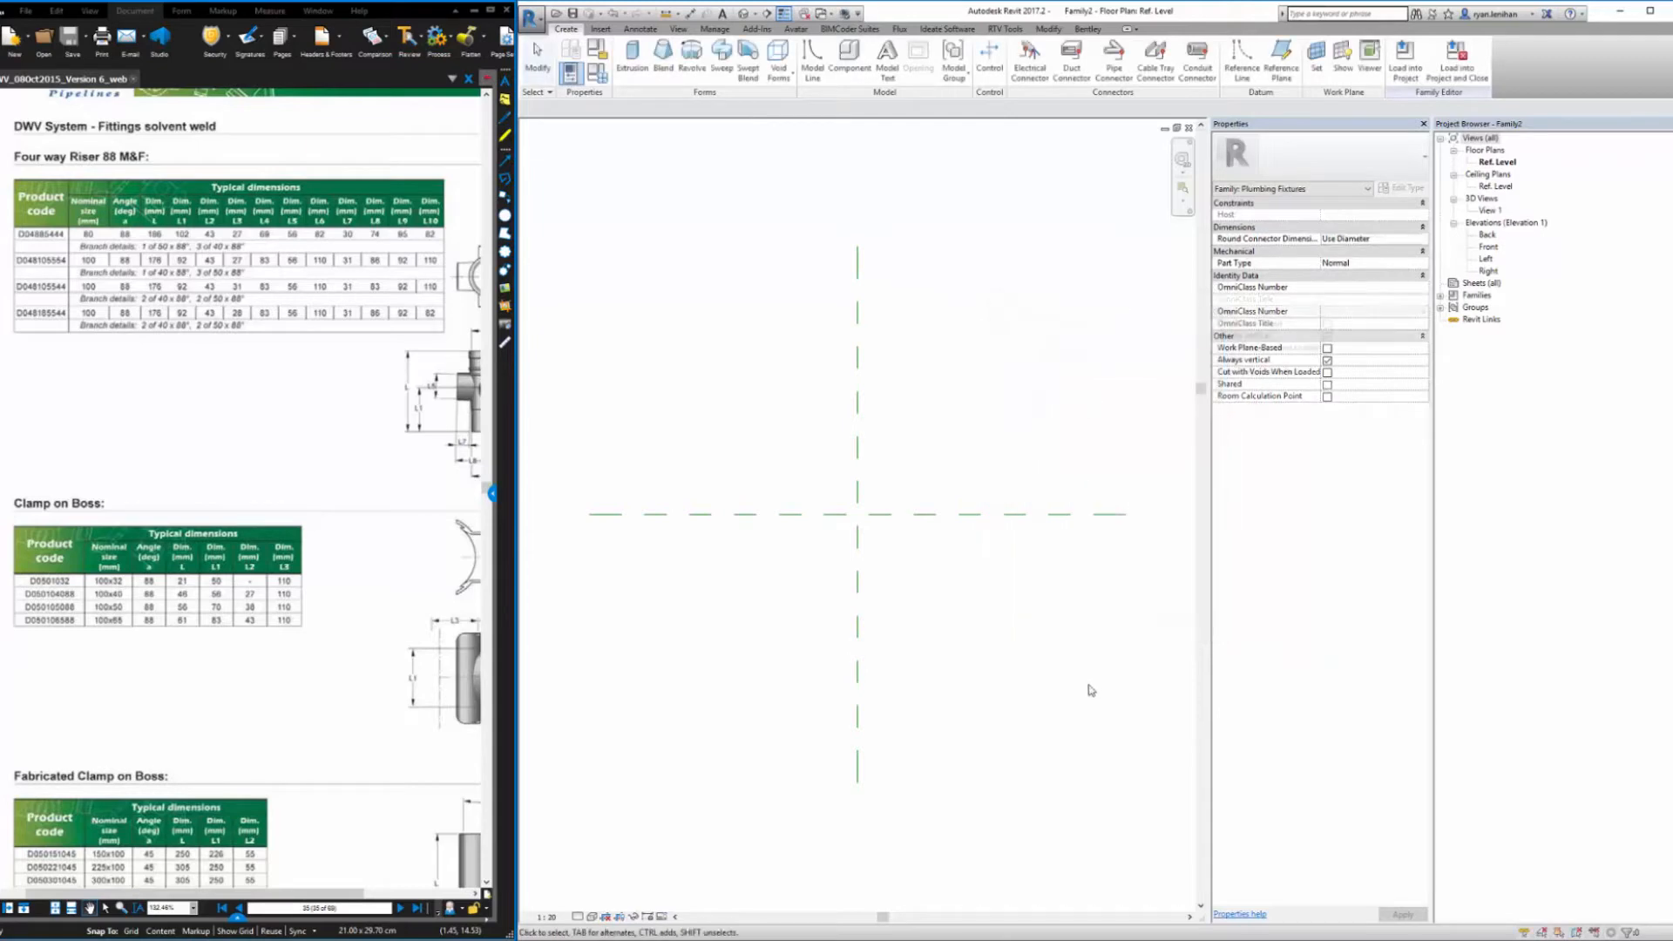
Go to page 42 of the manufacturer's data sheet and view the gully trap dimensions and drawings
left_click(319, 908)
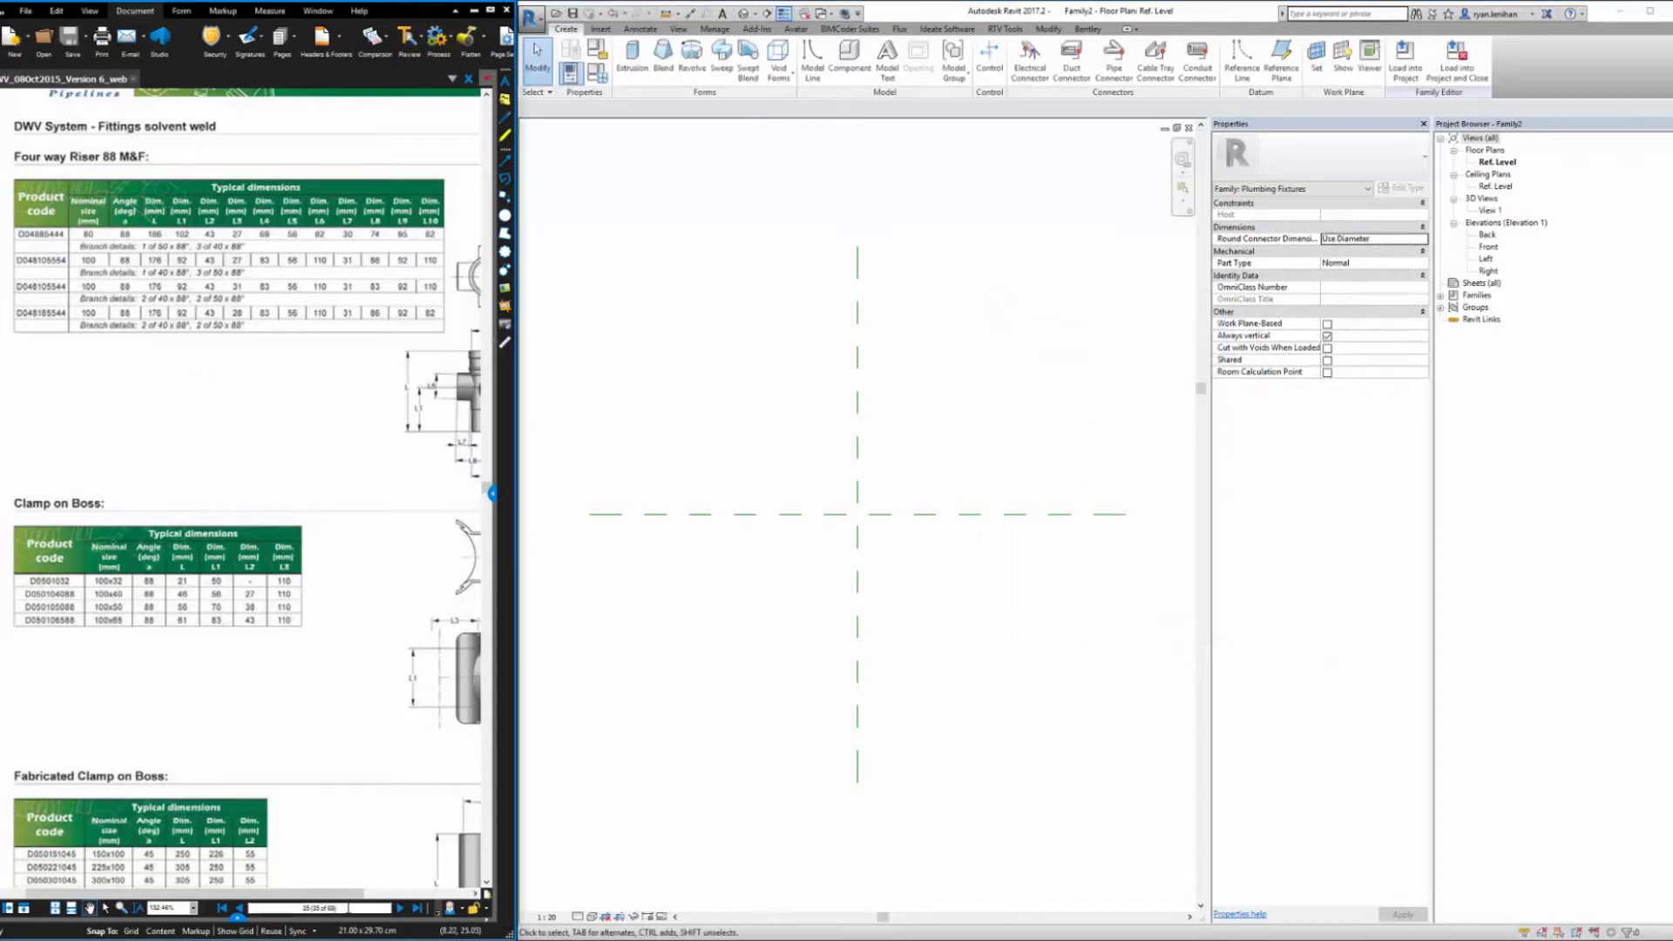
type("42")
key("Return")
left_click_drag(393, 475, 350, 508)
scroll(350, 508, "down", 3)
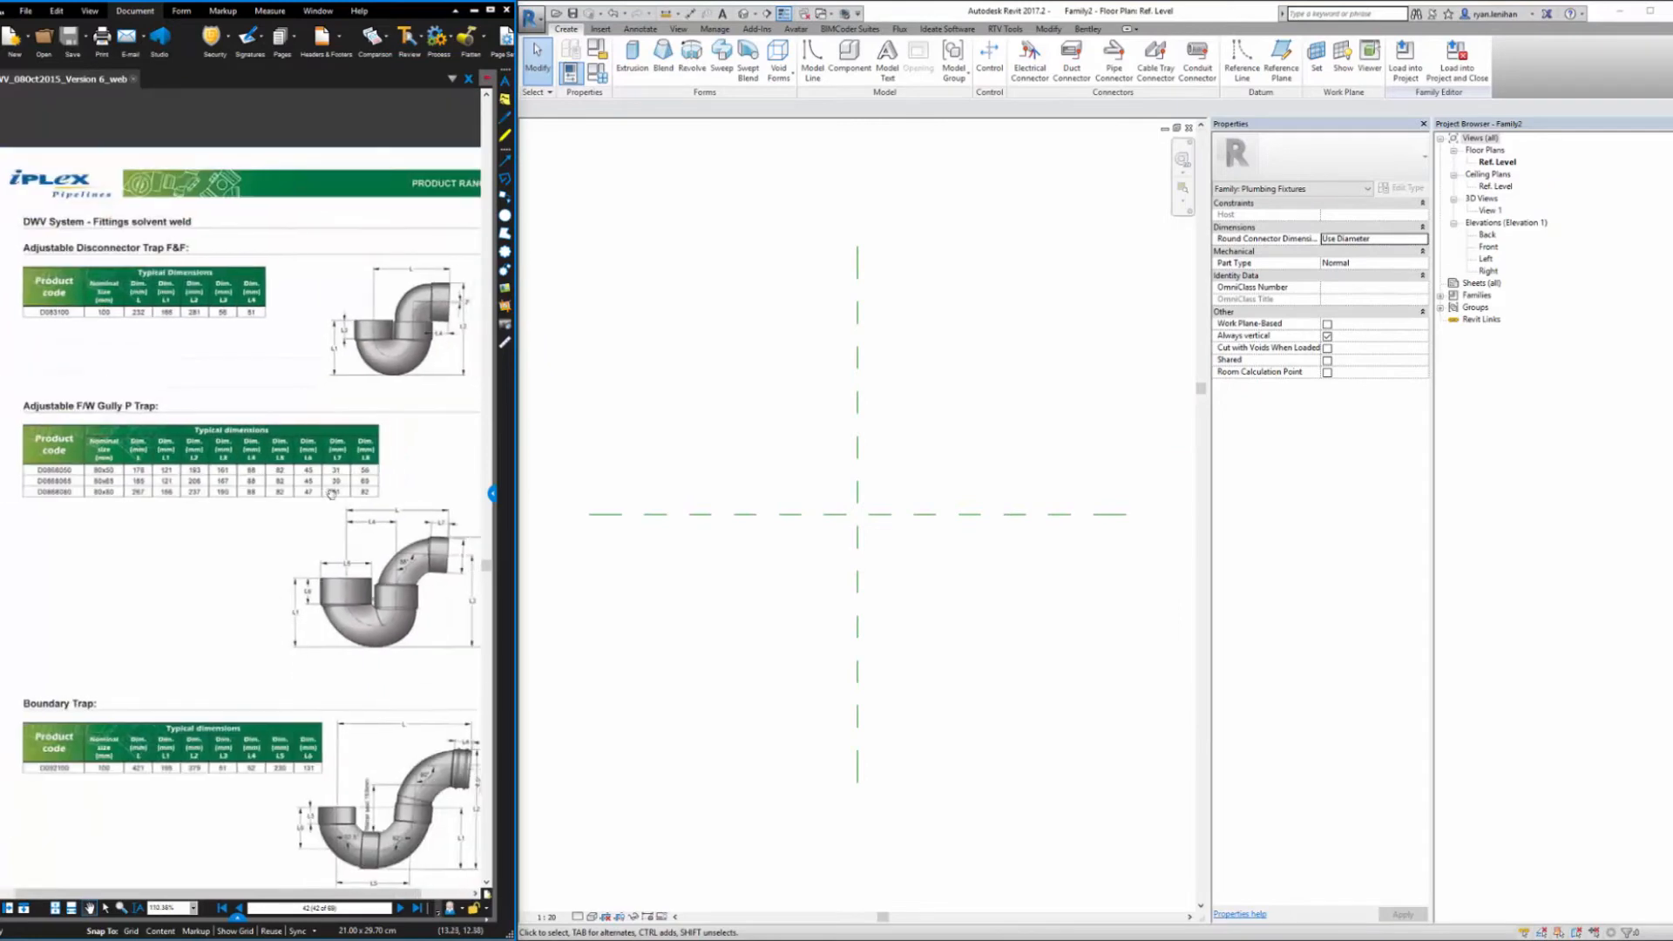
Try a short horizontal reference plane just below Ref. Level in the Front elevation, and delete it
left_click(974, 639)
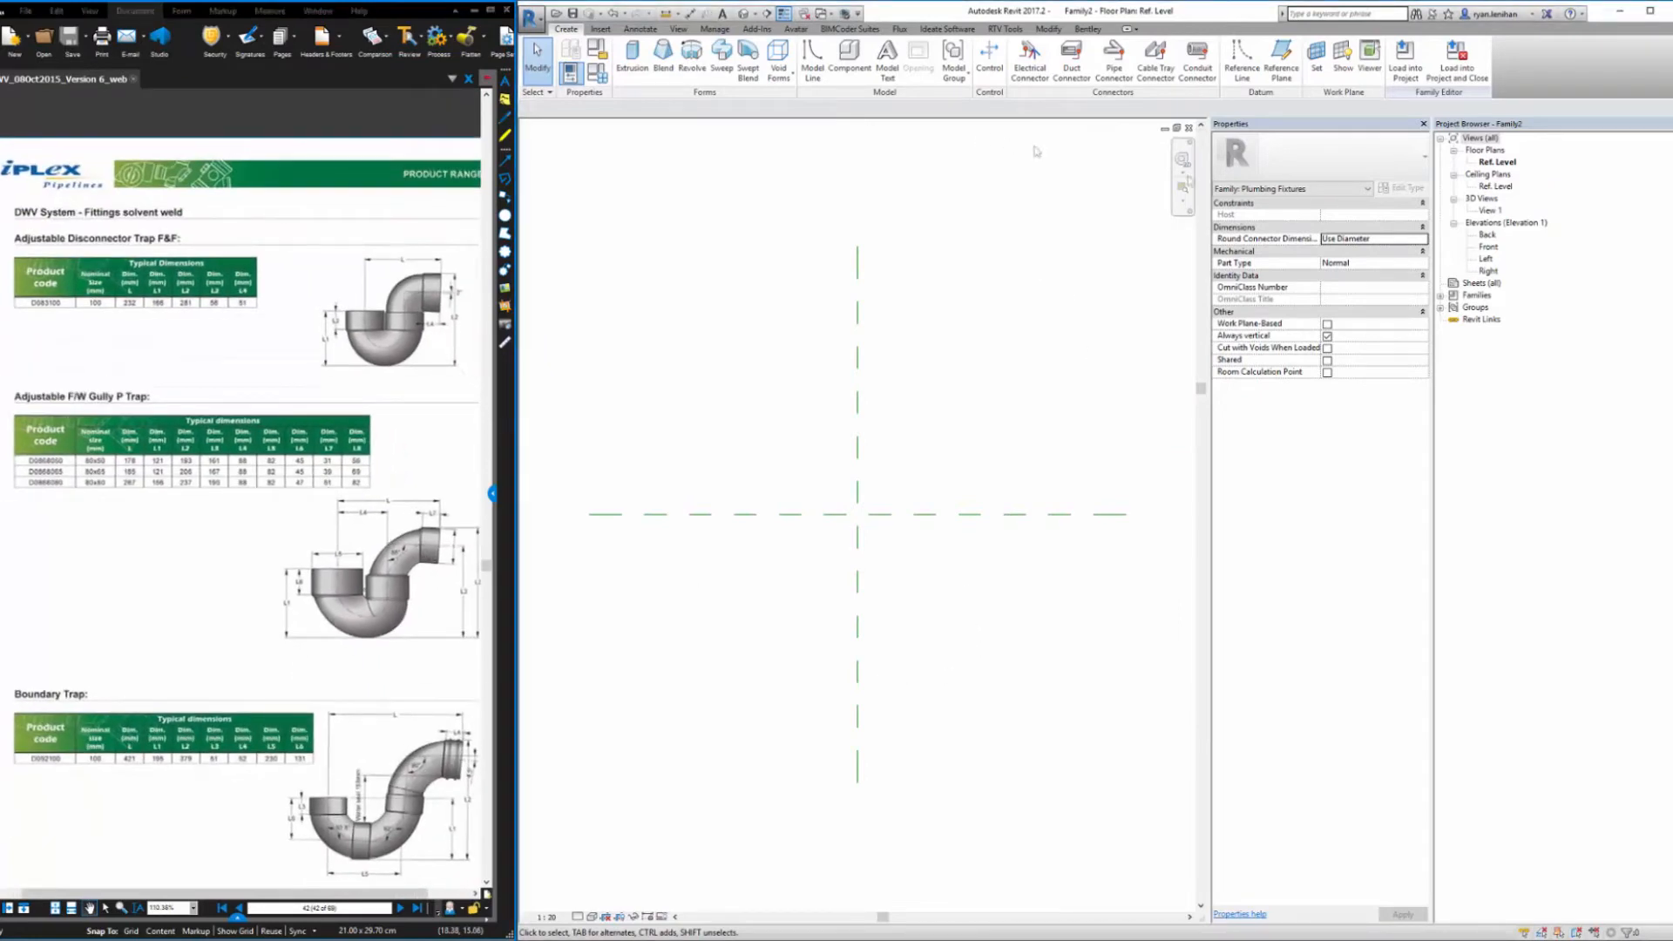
double_click(1489, 246)
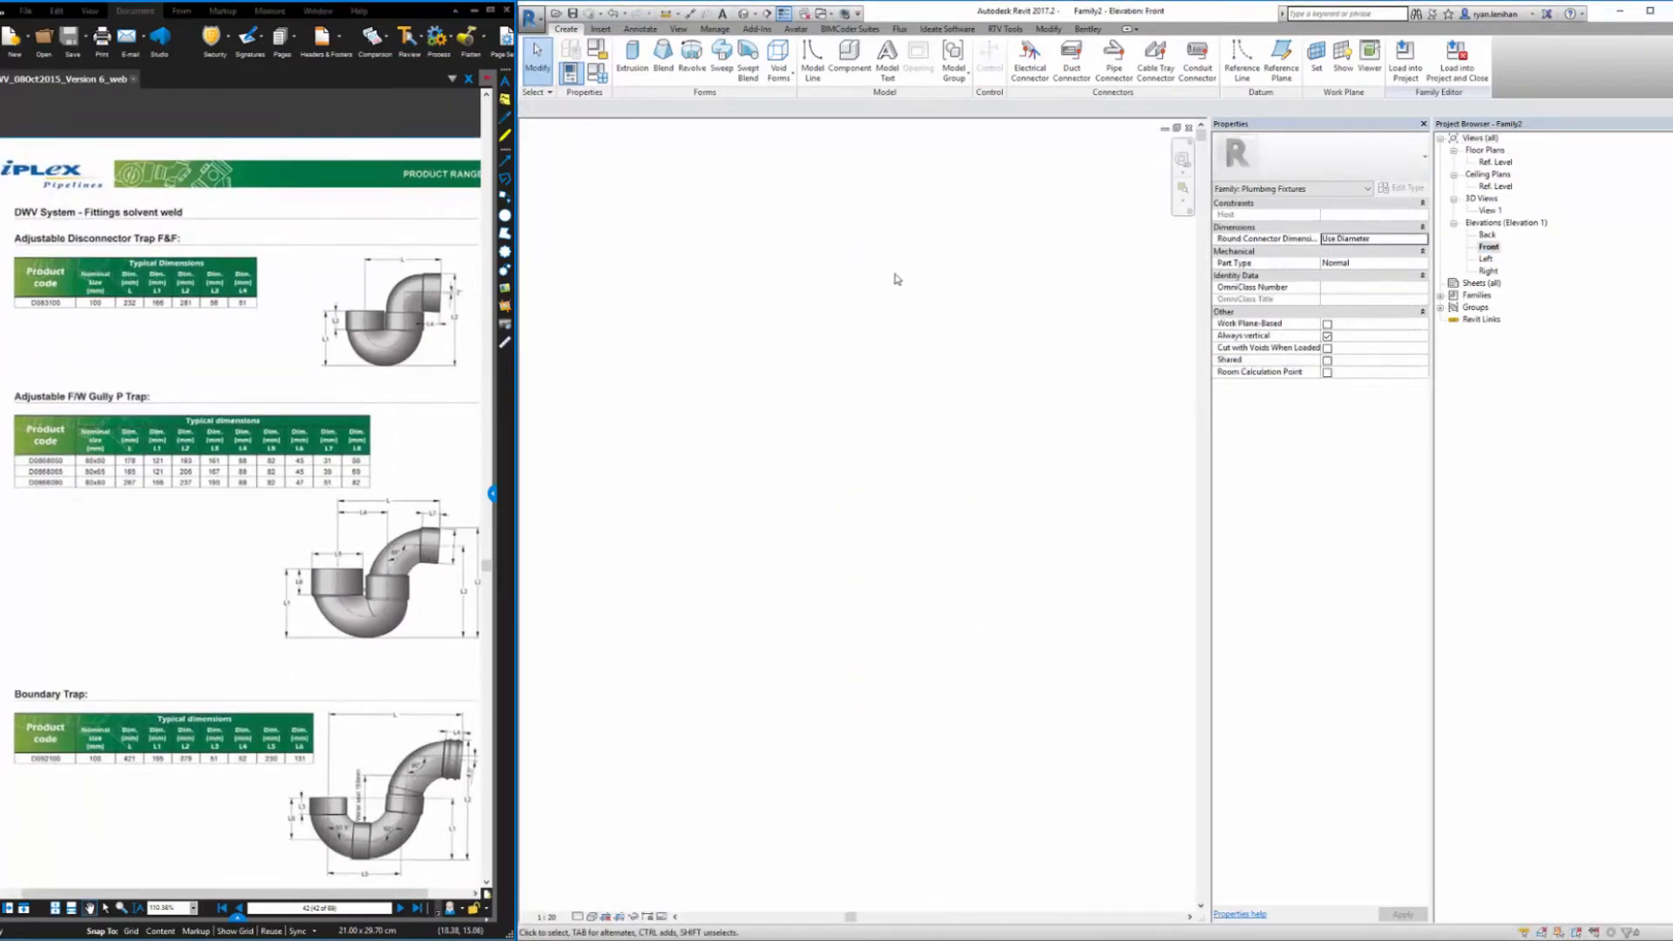
mouse_move(926, 505)
middle_mouse_down()
mouse_move(901, 393)
mouse_move(1007, 275)
middle_mouse_up()
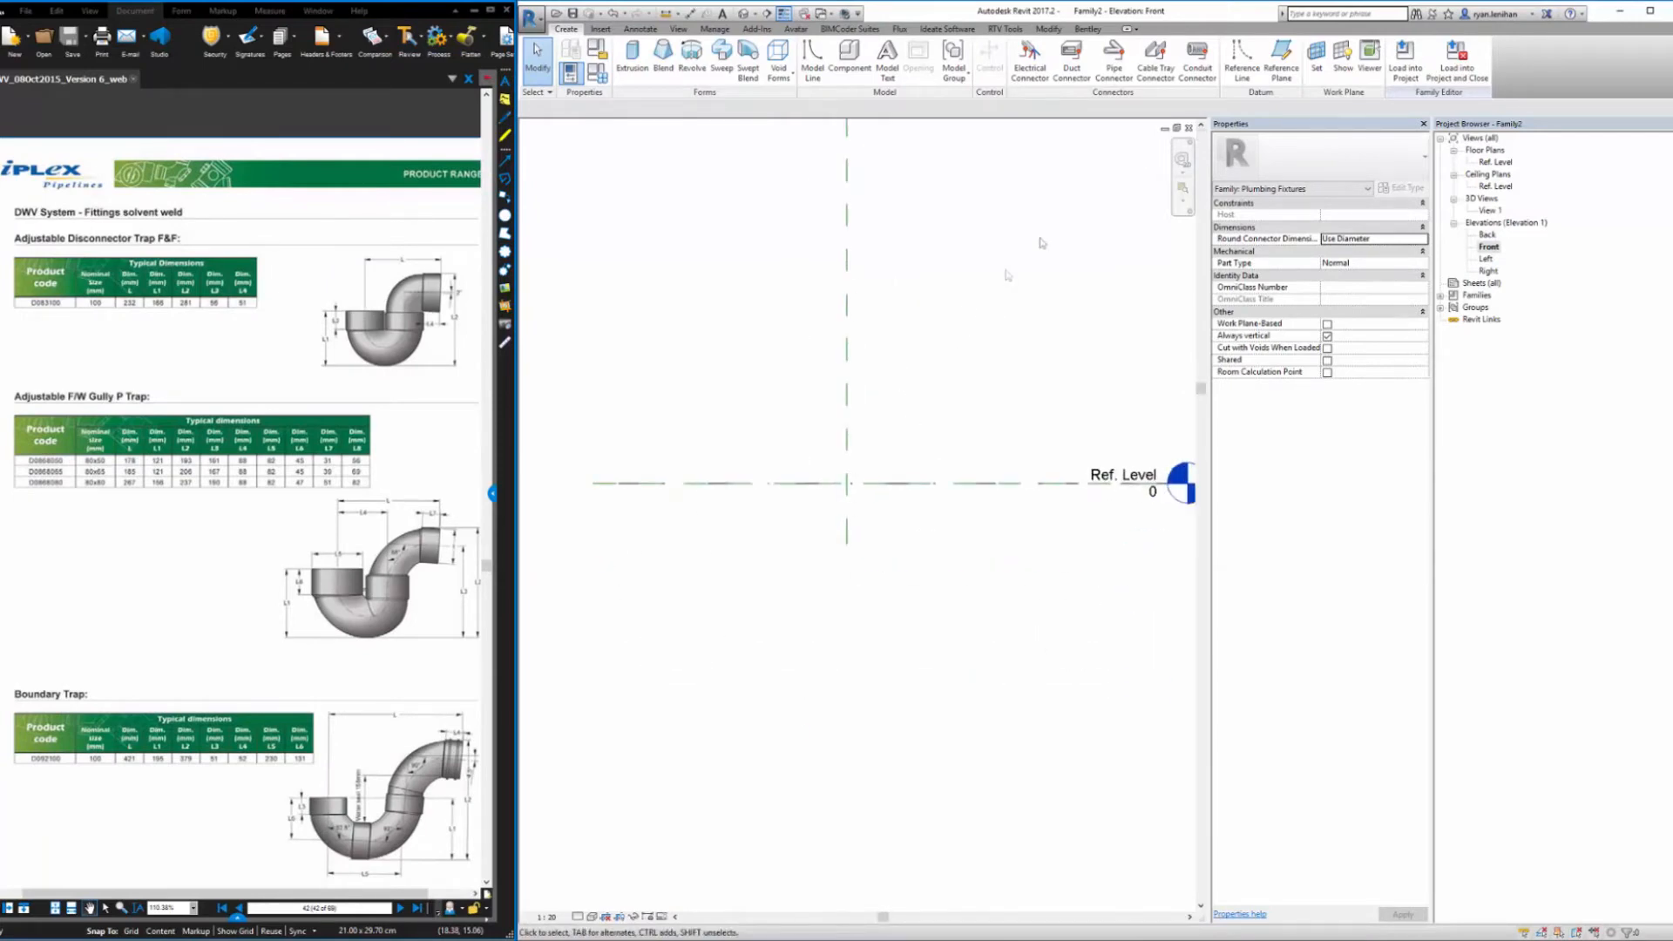
left_click(1281, 63)
left_click(803, 522)
left_click(901, 522)
key("Escape")
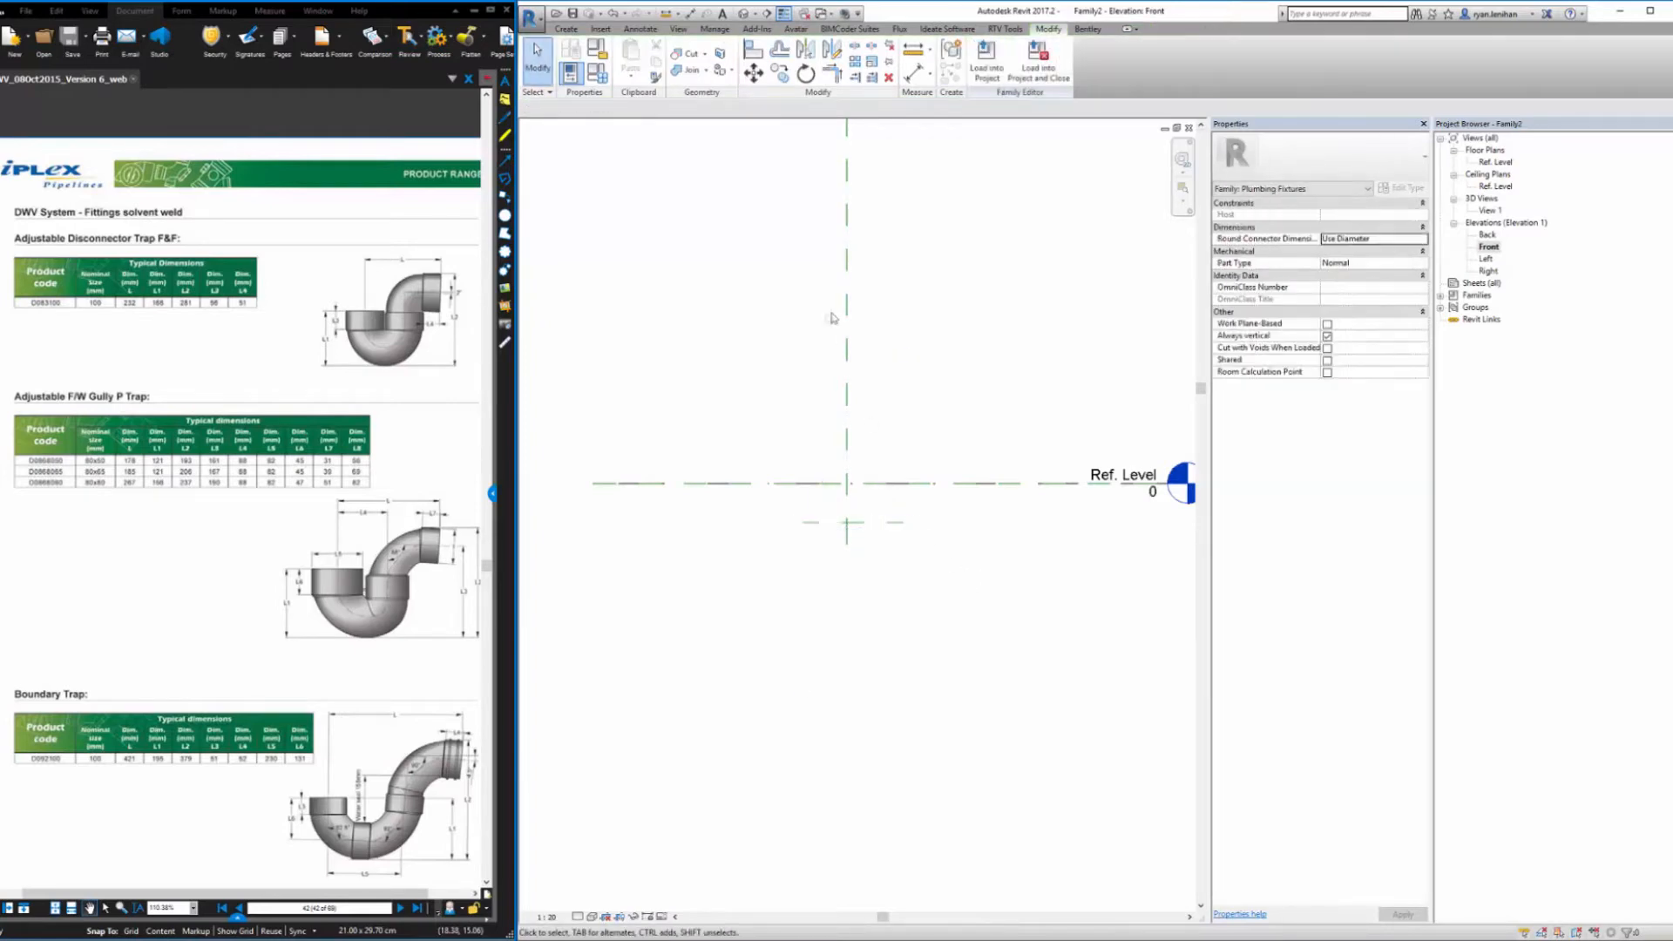
left_click(691, 15)
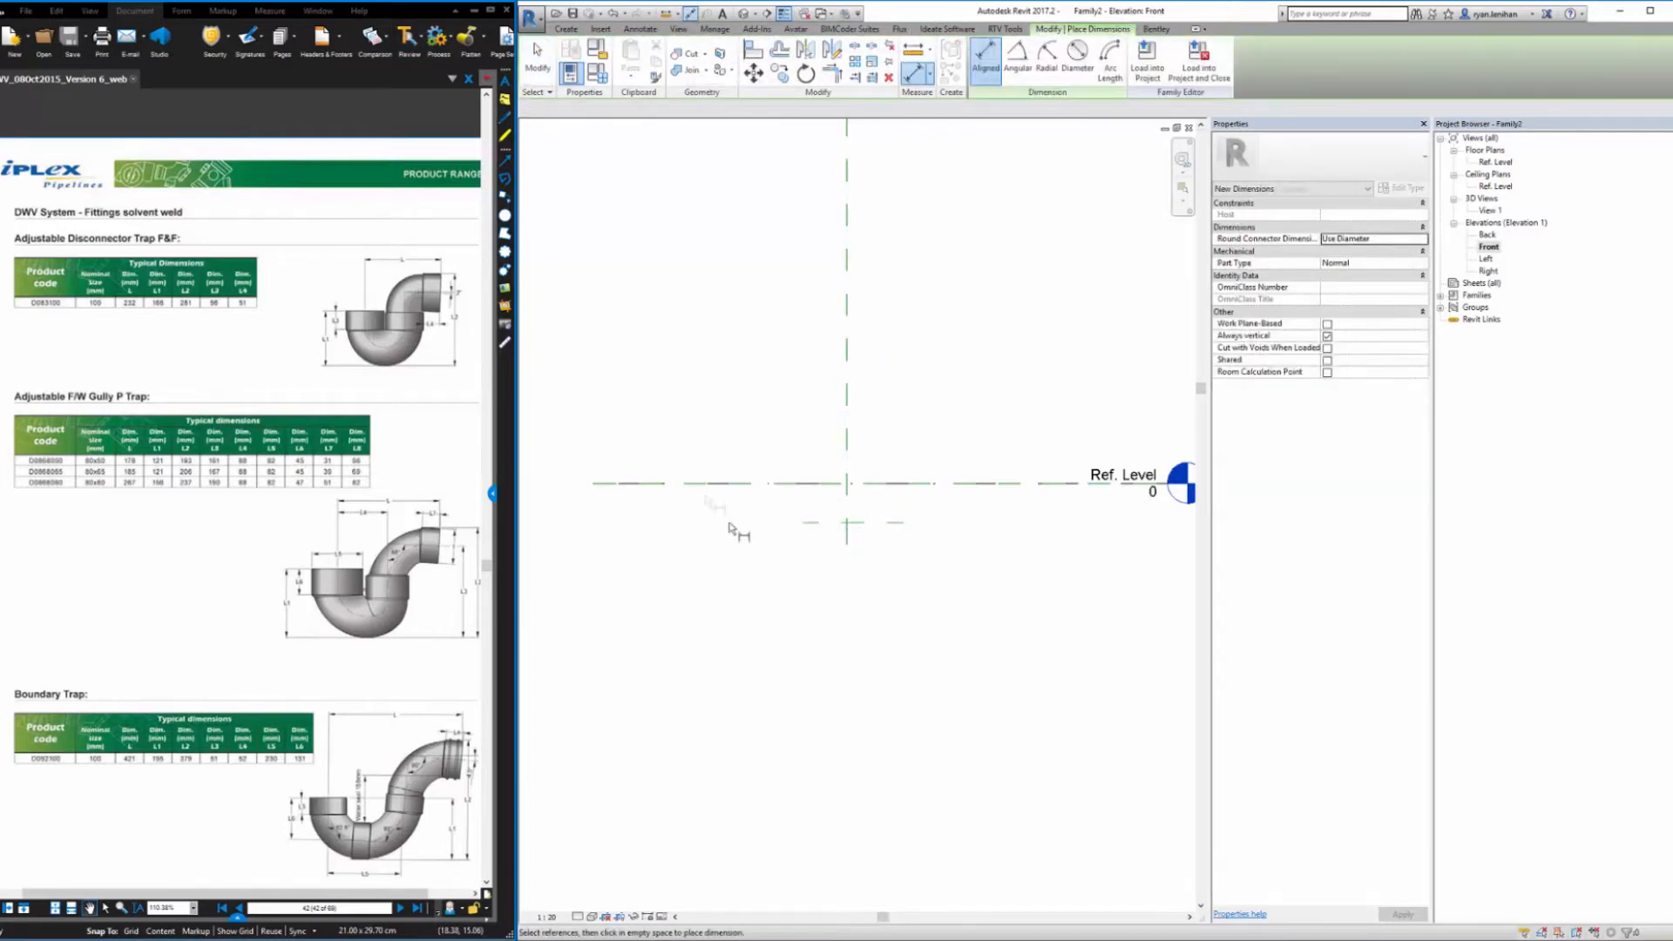
key("Escape")
left_click(803, 523)
key("Delete")
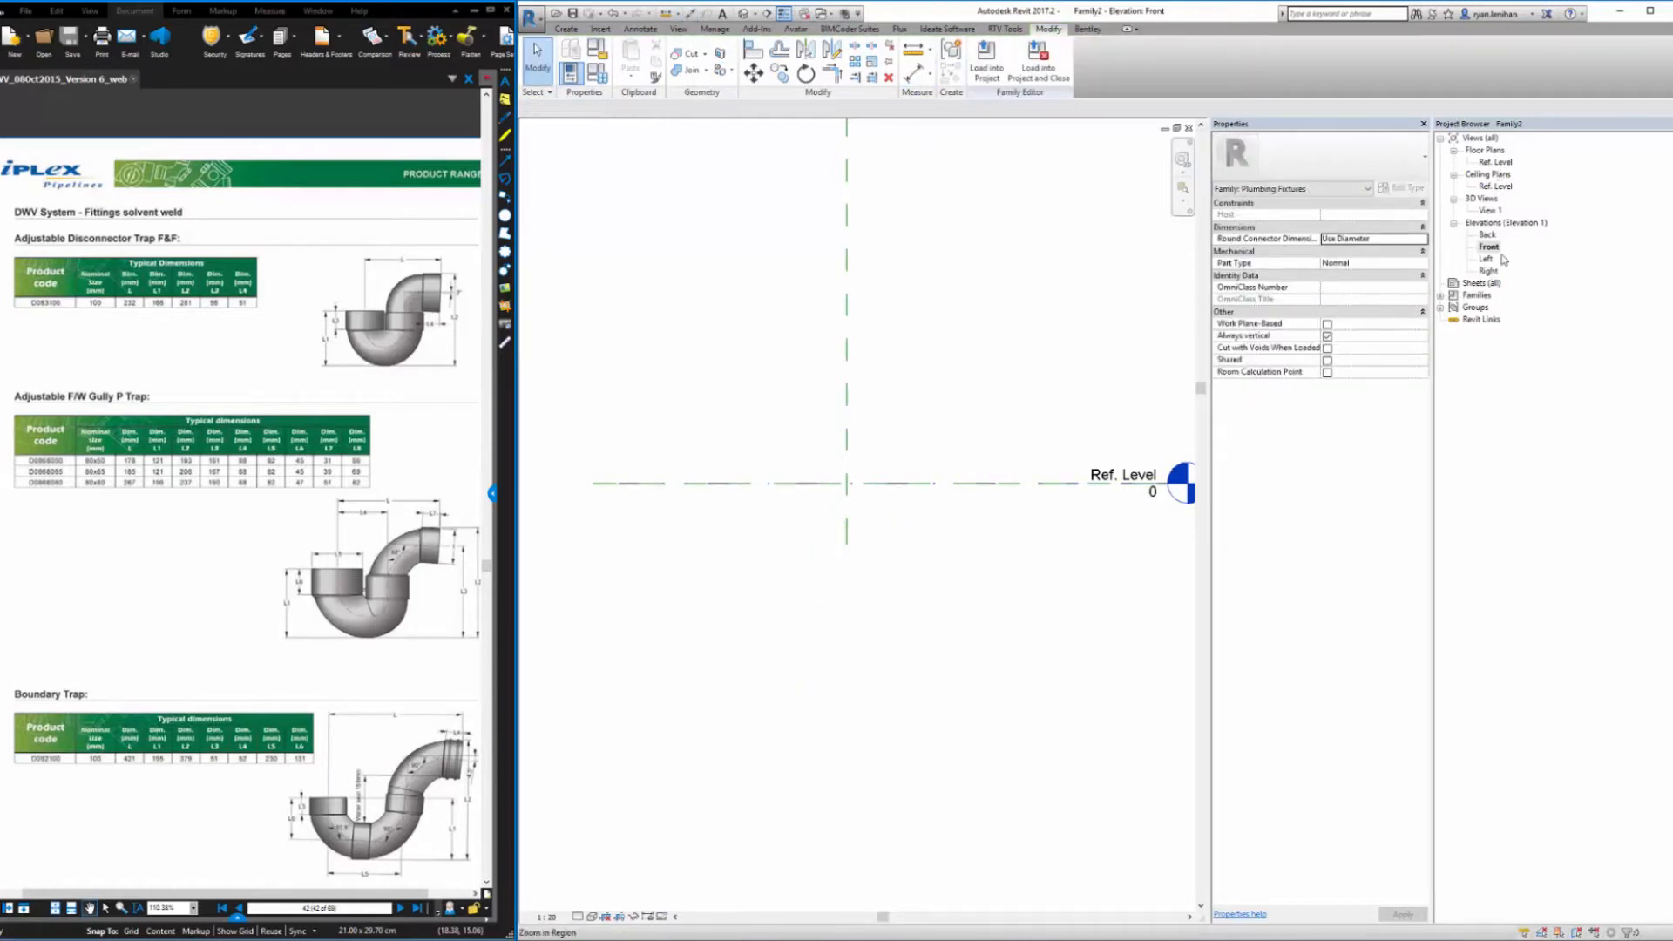
Load the 4wayriser family into the new family and place it at the reference plane intersection in the Ref. Level plan
double_click(1496, 162)
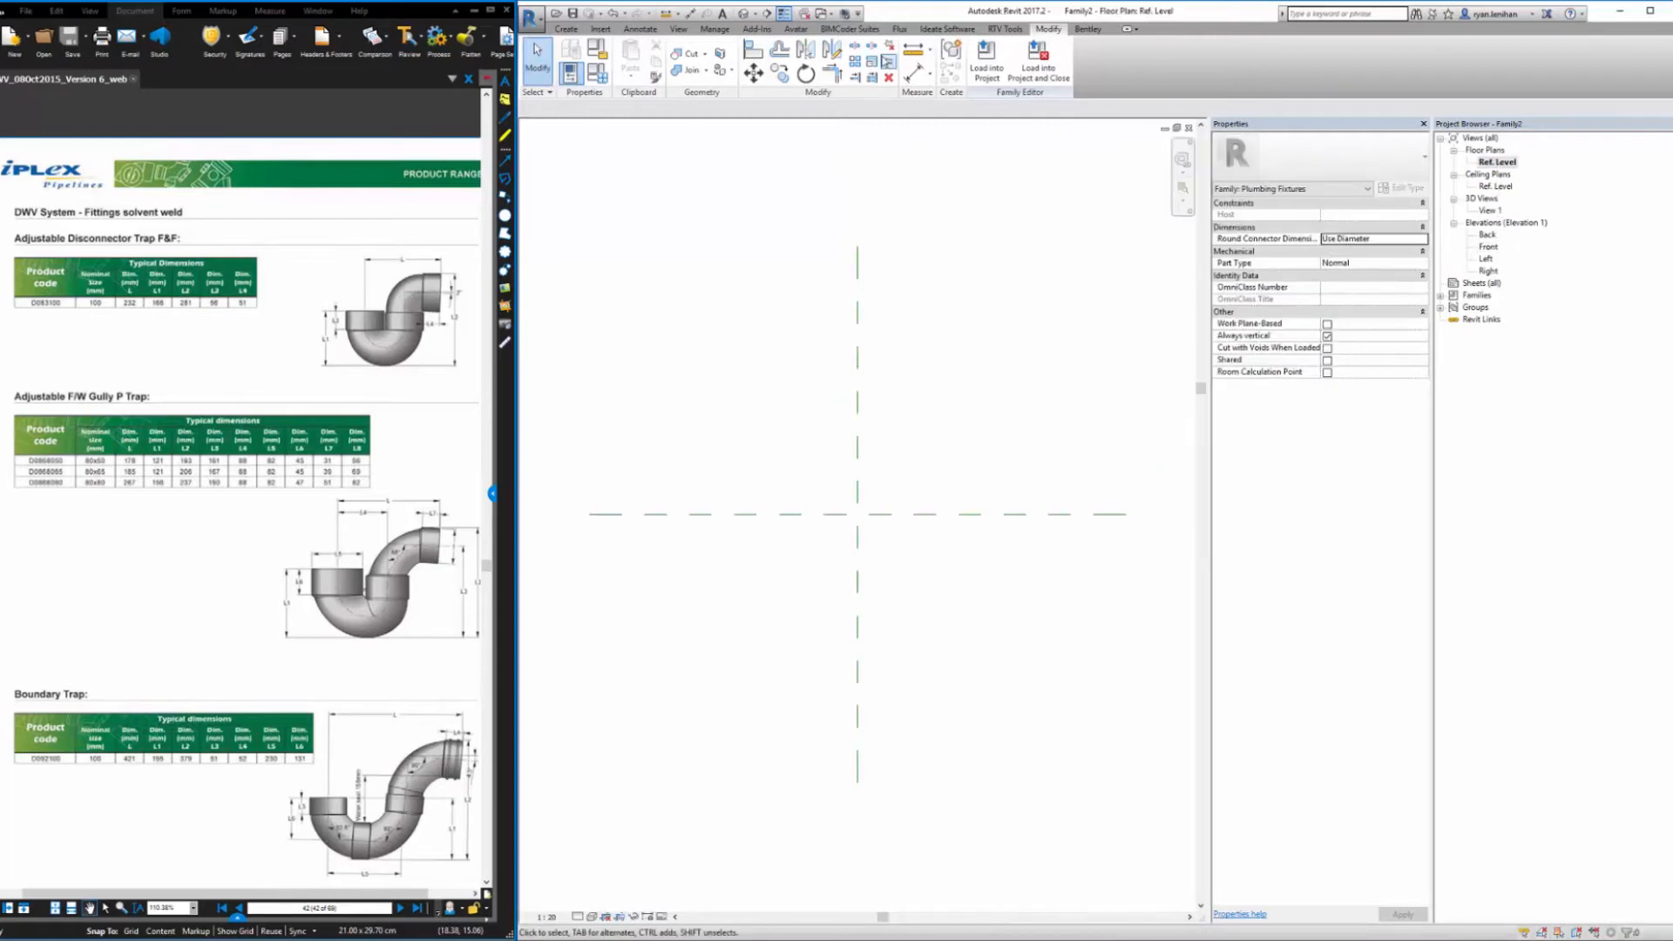
left_click(821, 14)
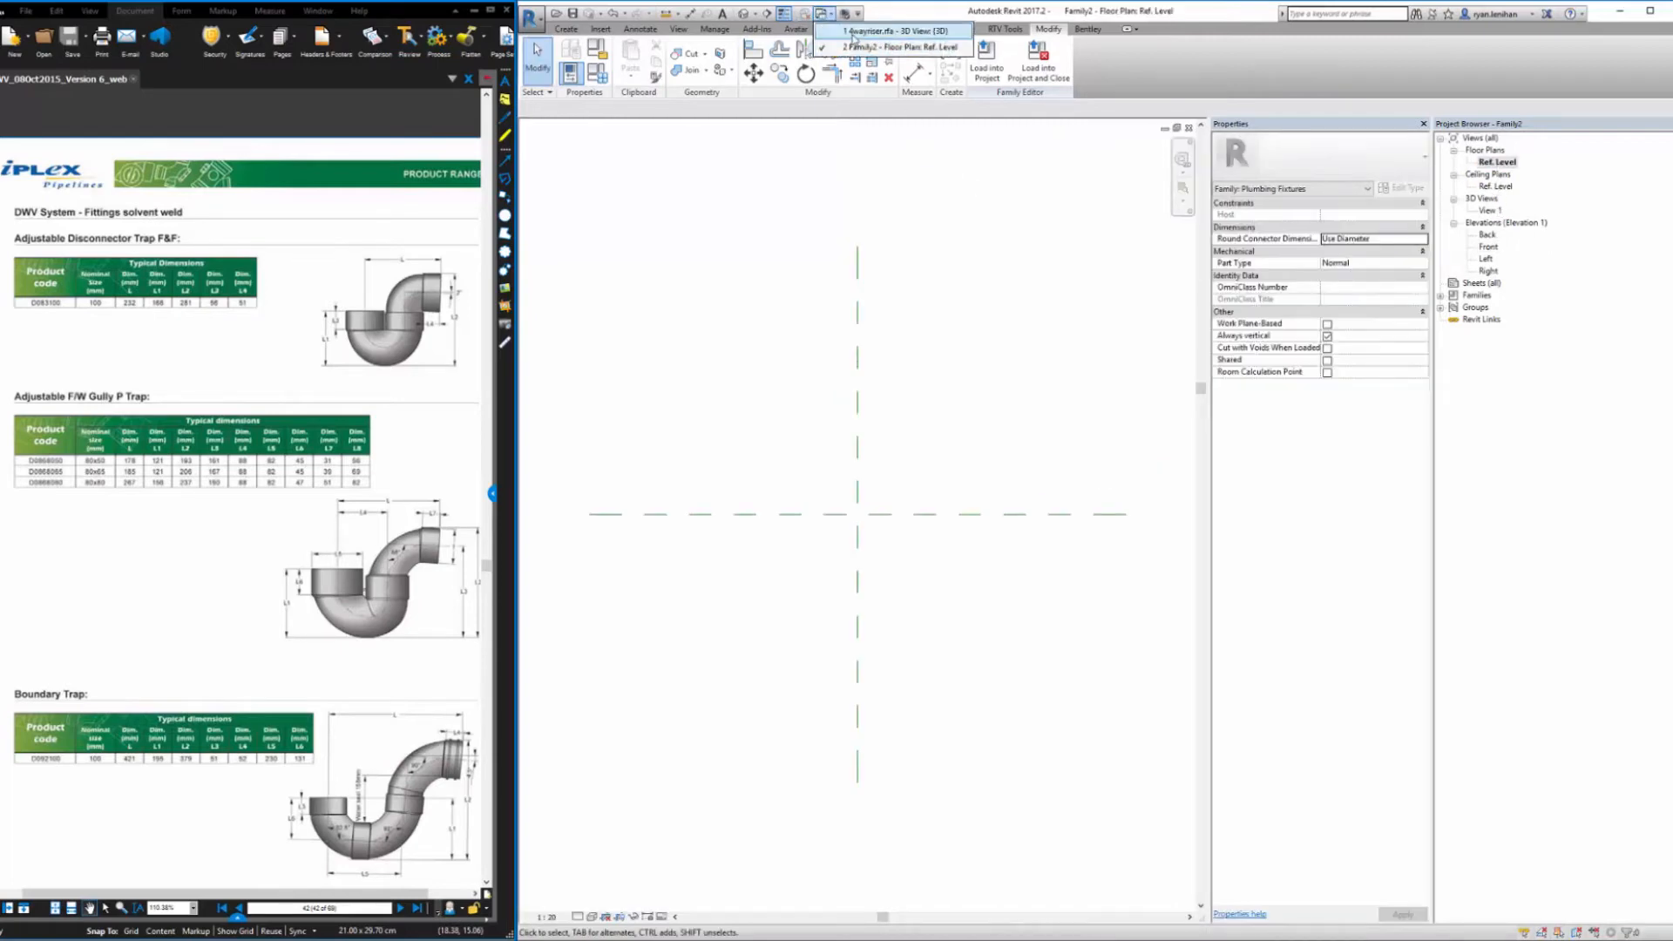
left_click(889, 48)
left_click(1002, 74)
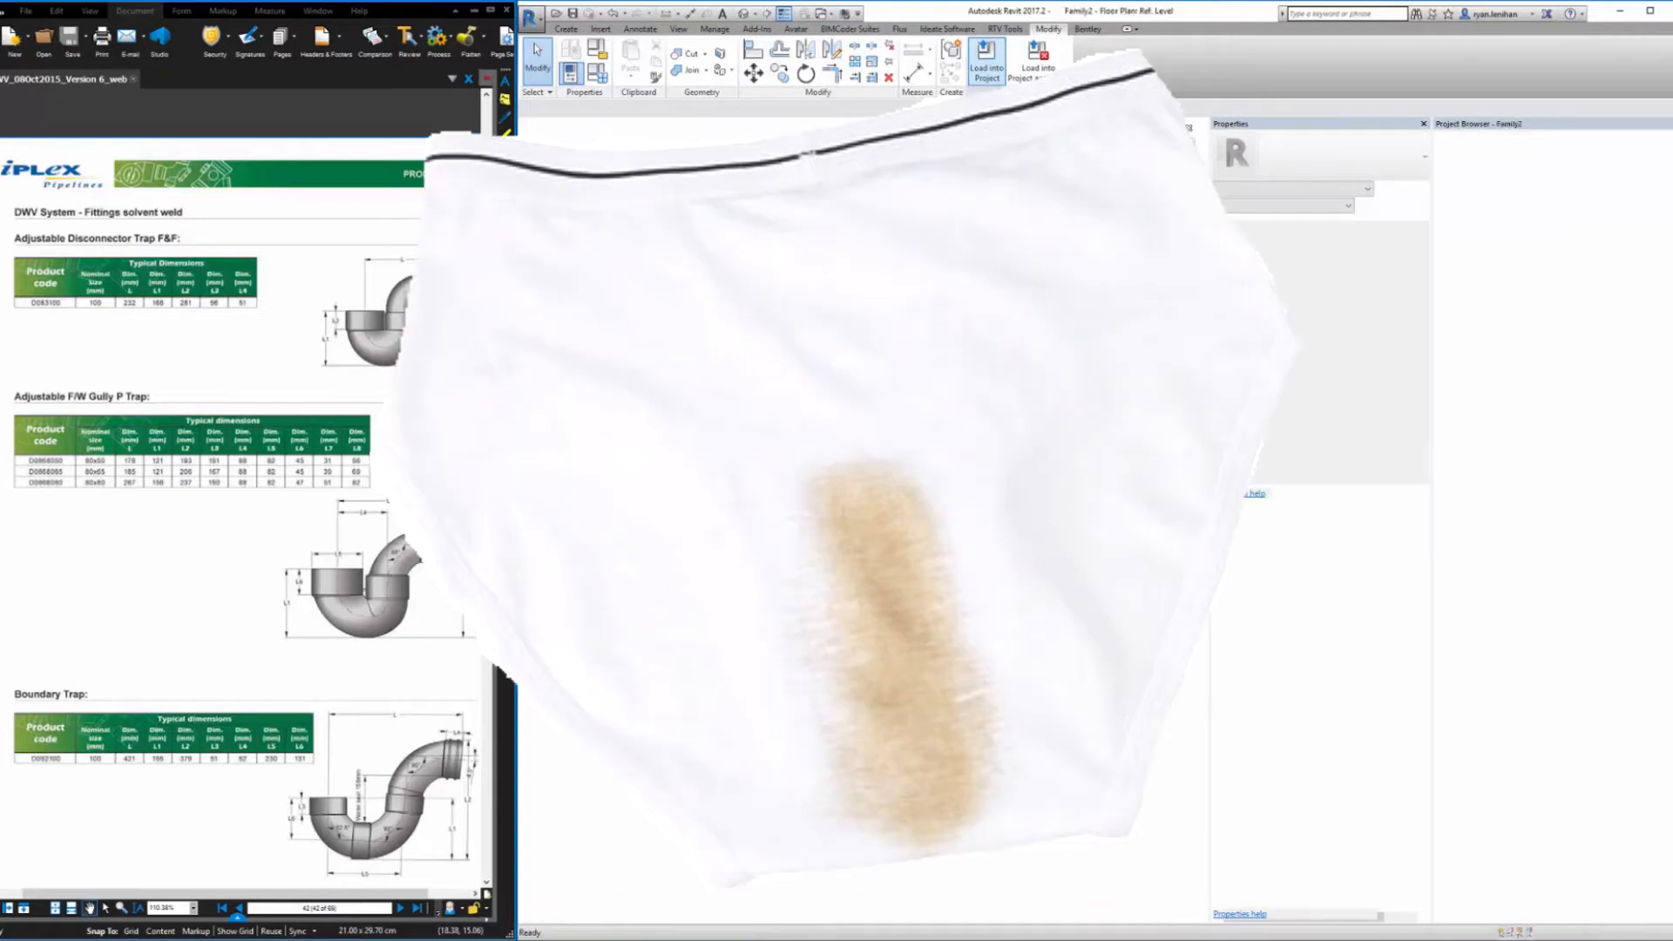
left_click(857, 514)
key("Escape")
key("Escape")
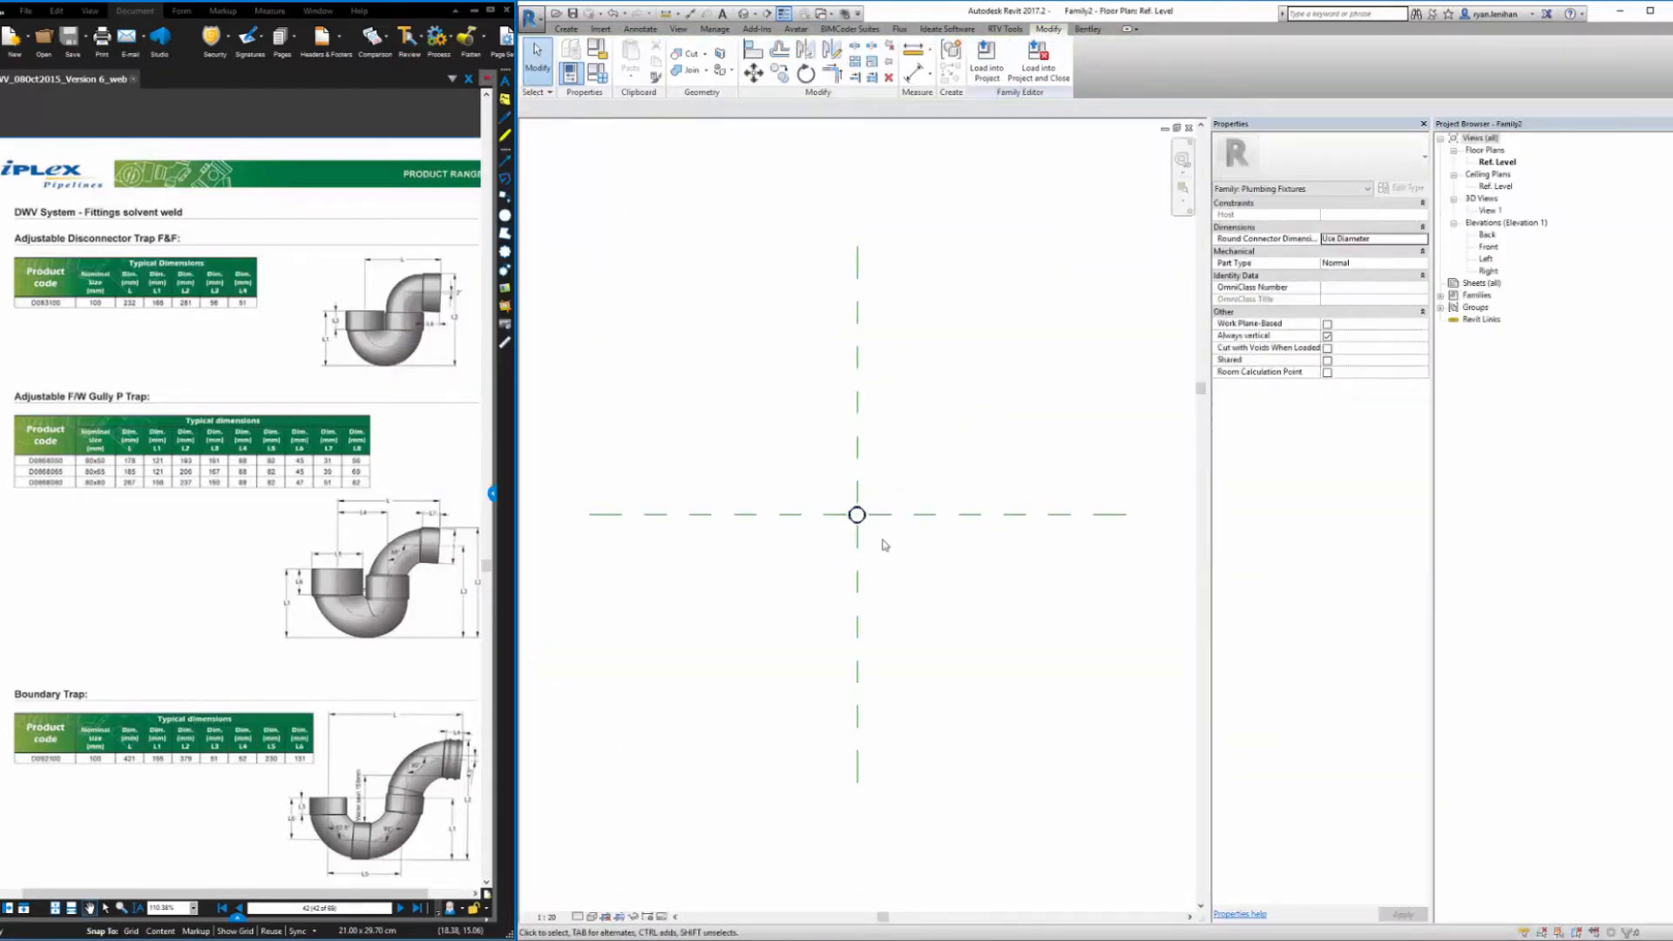
Select the placed riser in the Front elevation and open its family for editing
double_click(1489, 248)
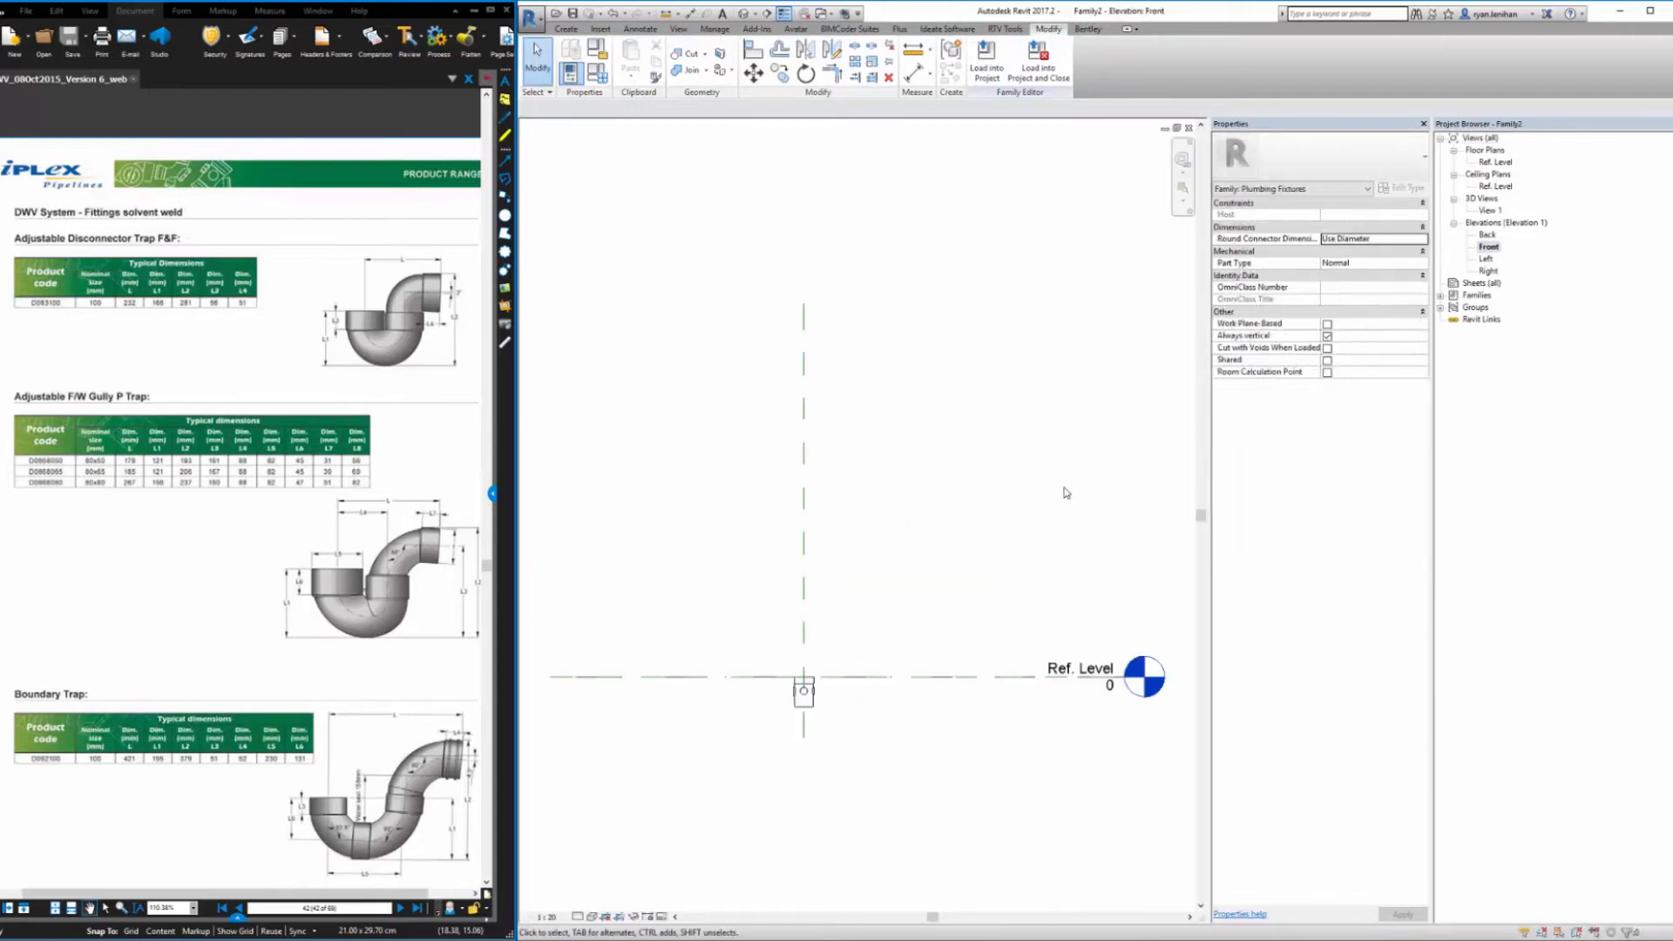
scroll(825, 650, "up", 2)
middle_click_drag(834, 717, 836, 580)
left_click(781, 579)
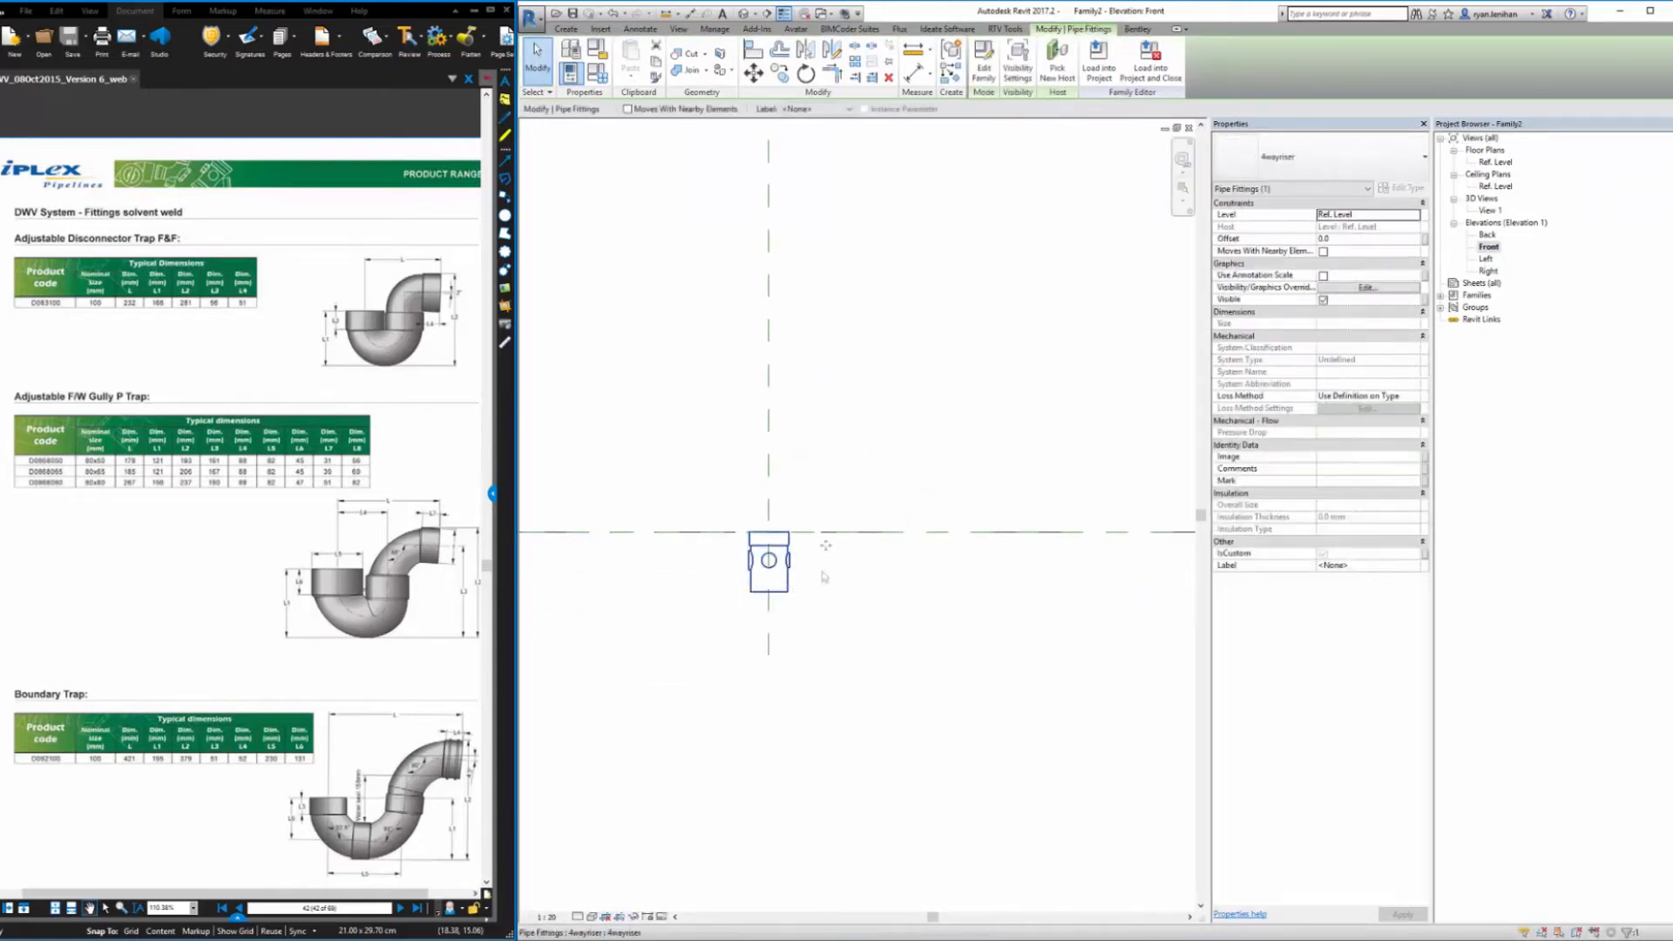
left_click(984, 76)
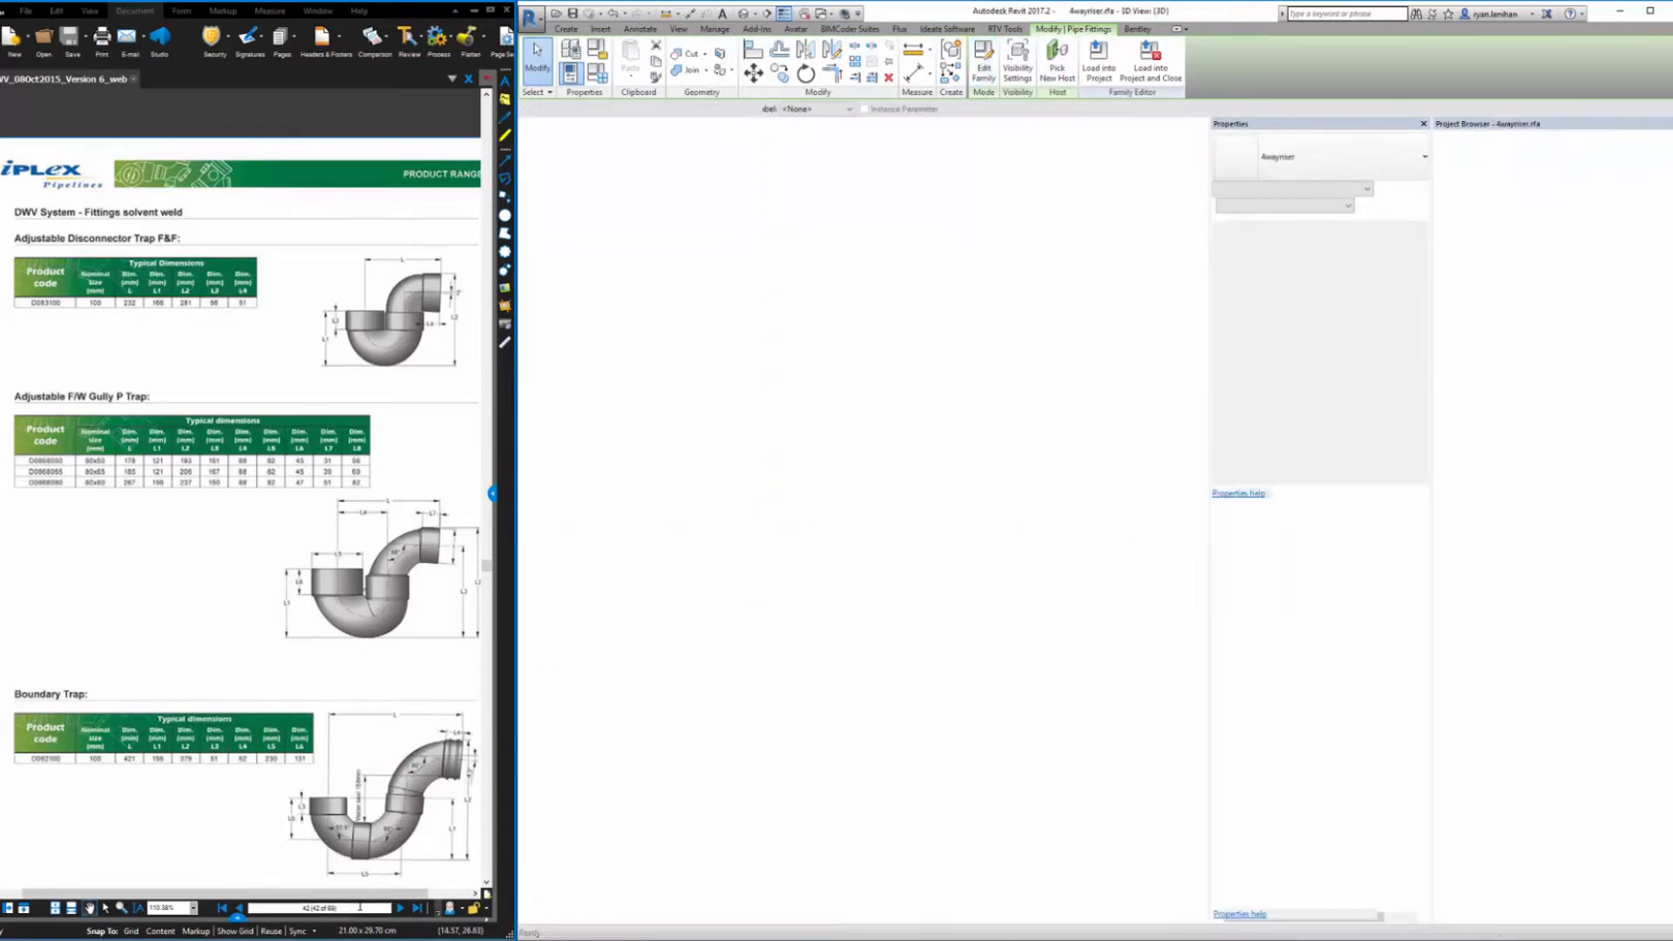
Look through the data sheet from page 34 for the riser fitting, and return to page 42
type("34")
key("Return")
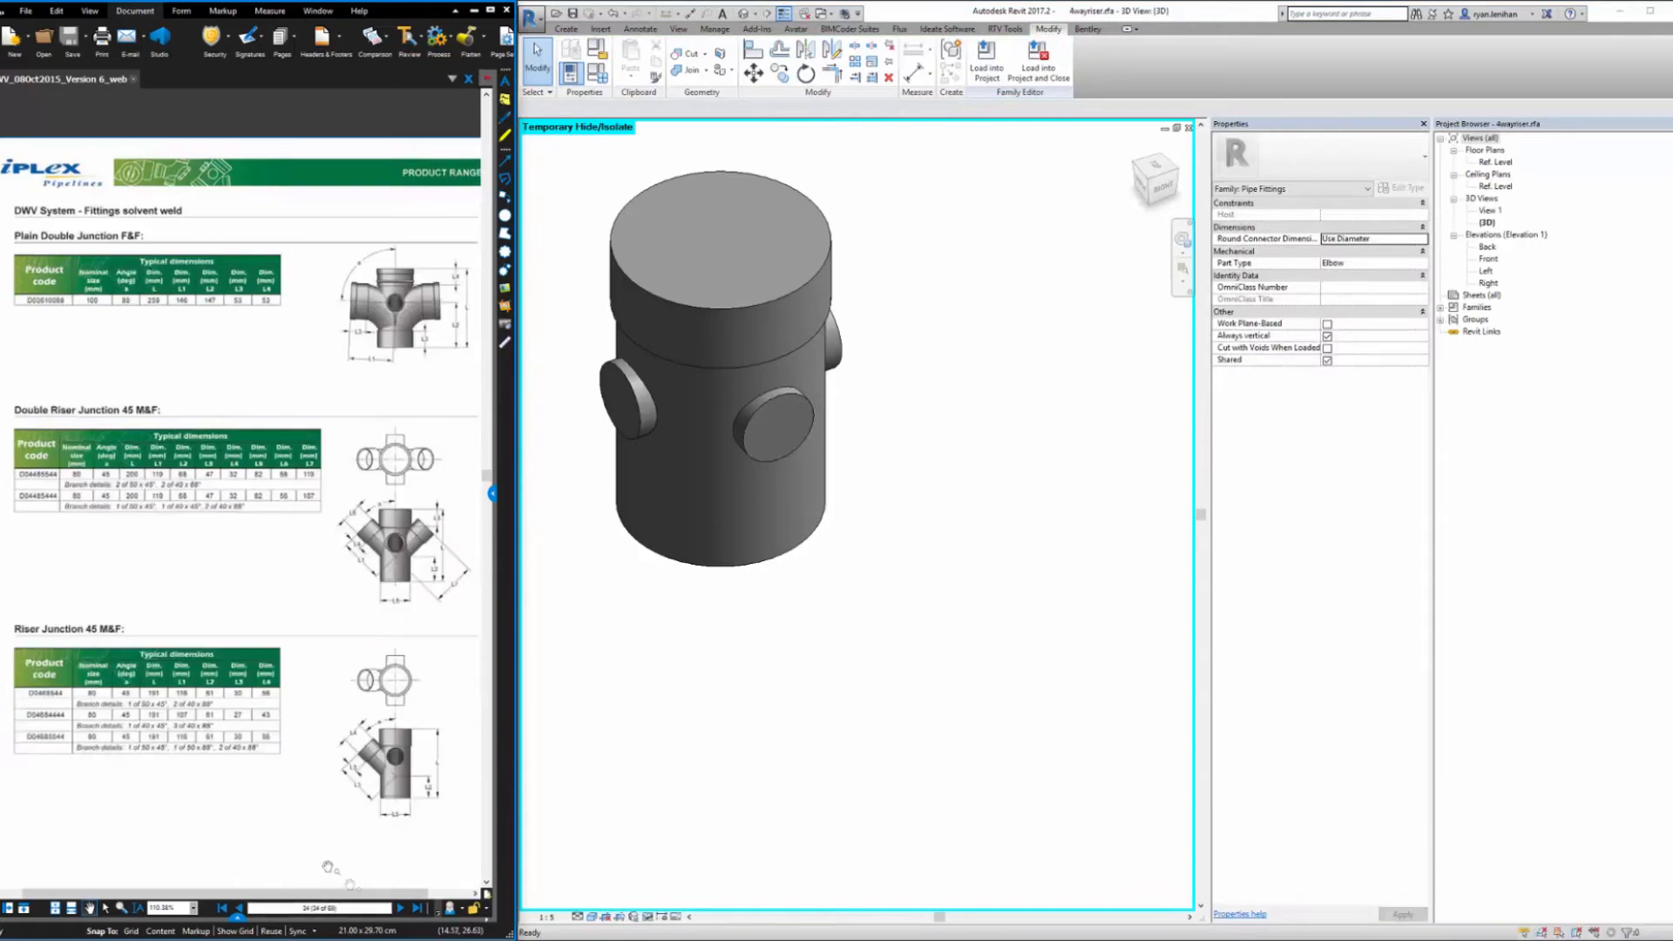
left_click(401, 910)
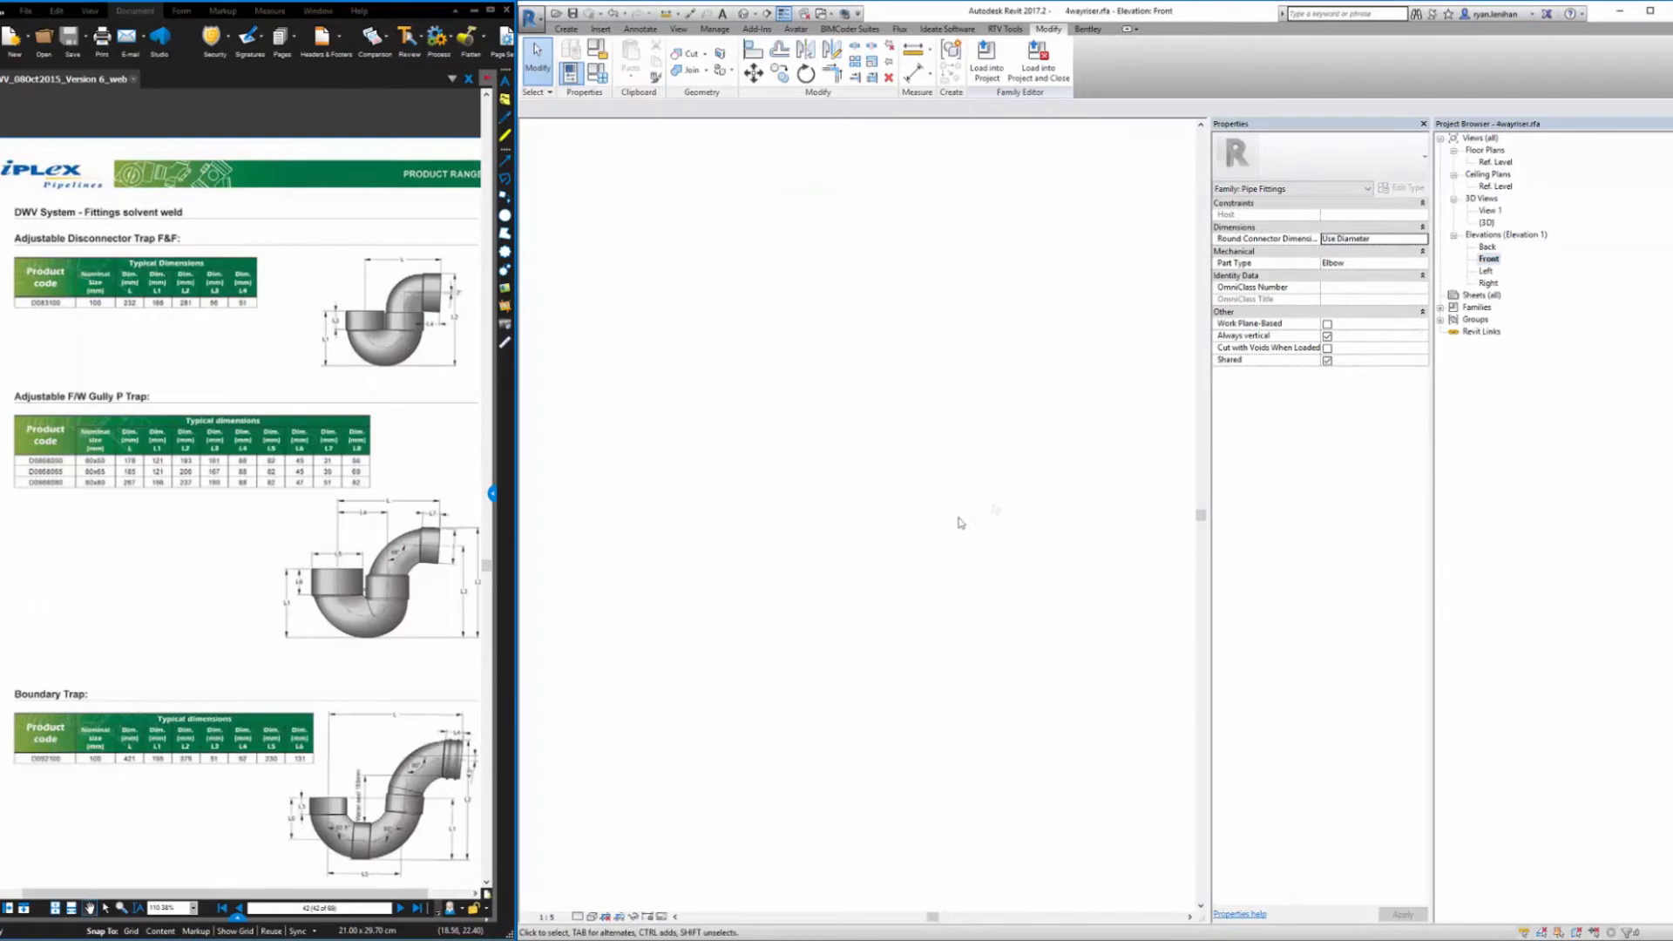
Draw a horizontal reference plane across the lower riser body in the Front elevation, about 35 mm above its base
scroll(807, 739, "up", 14)
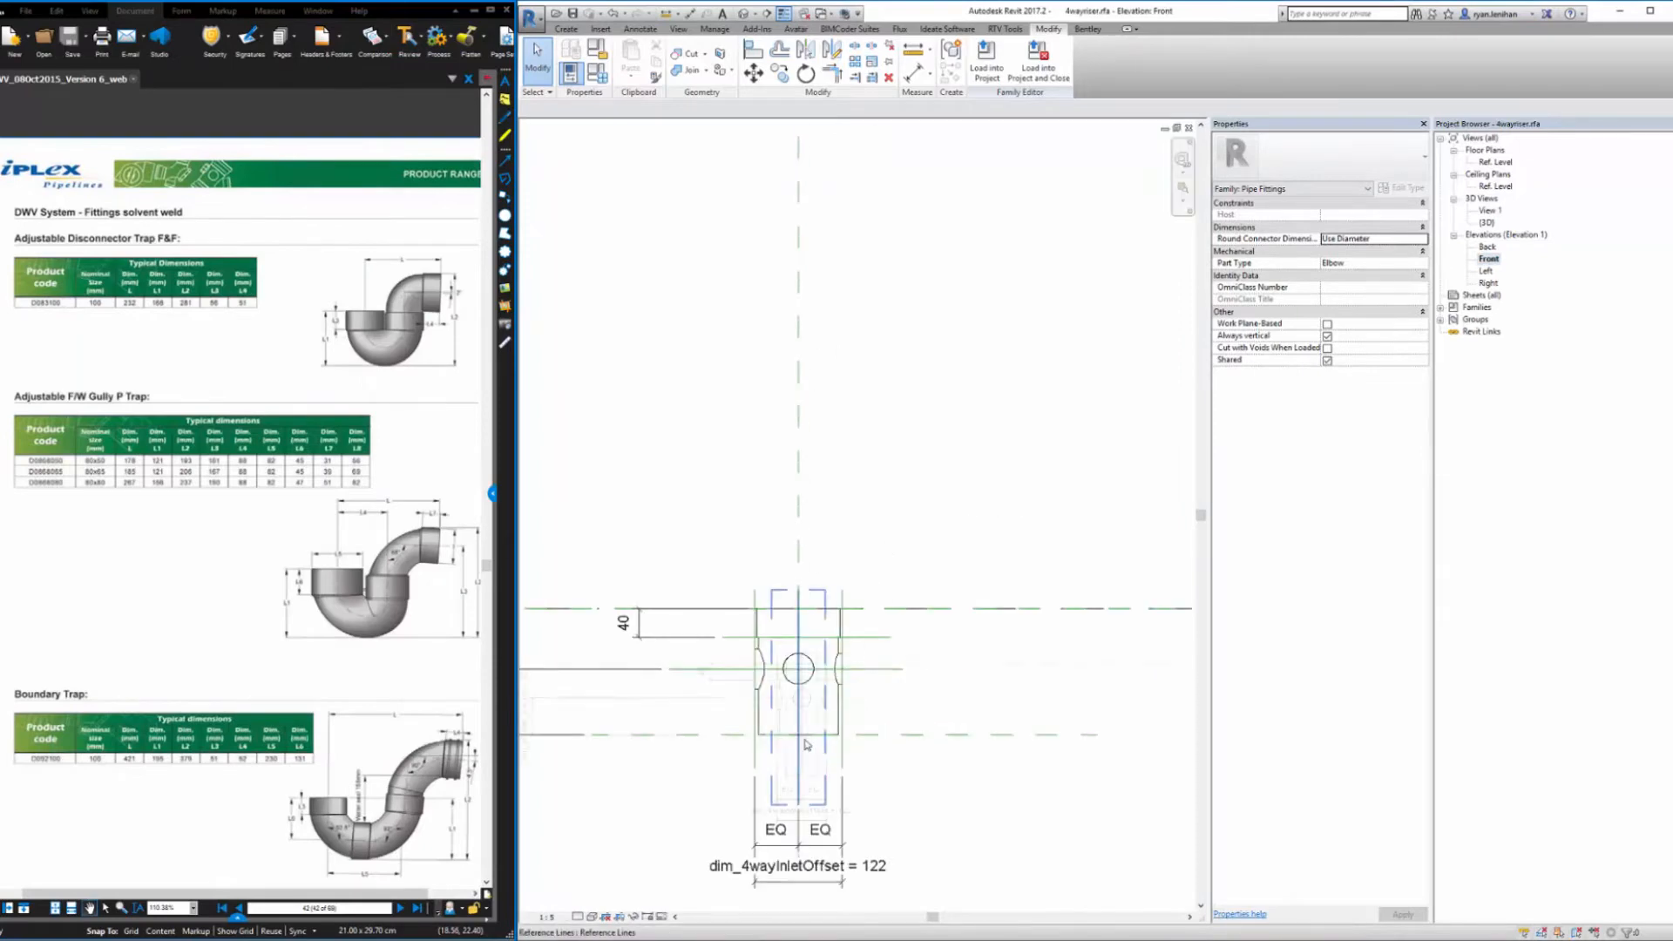
middle_click_drag(802, 734, 796, 588)
scroll(795, 589, "down", 1)
middle_click_drag(887, 553, 904, 472)
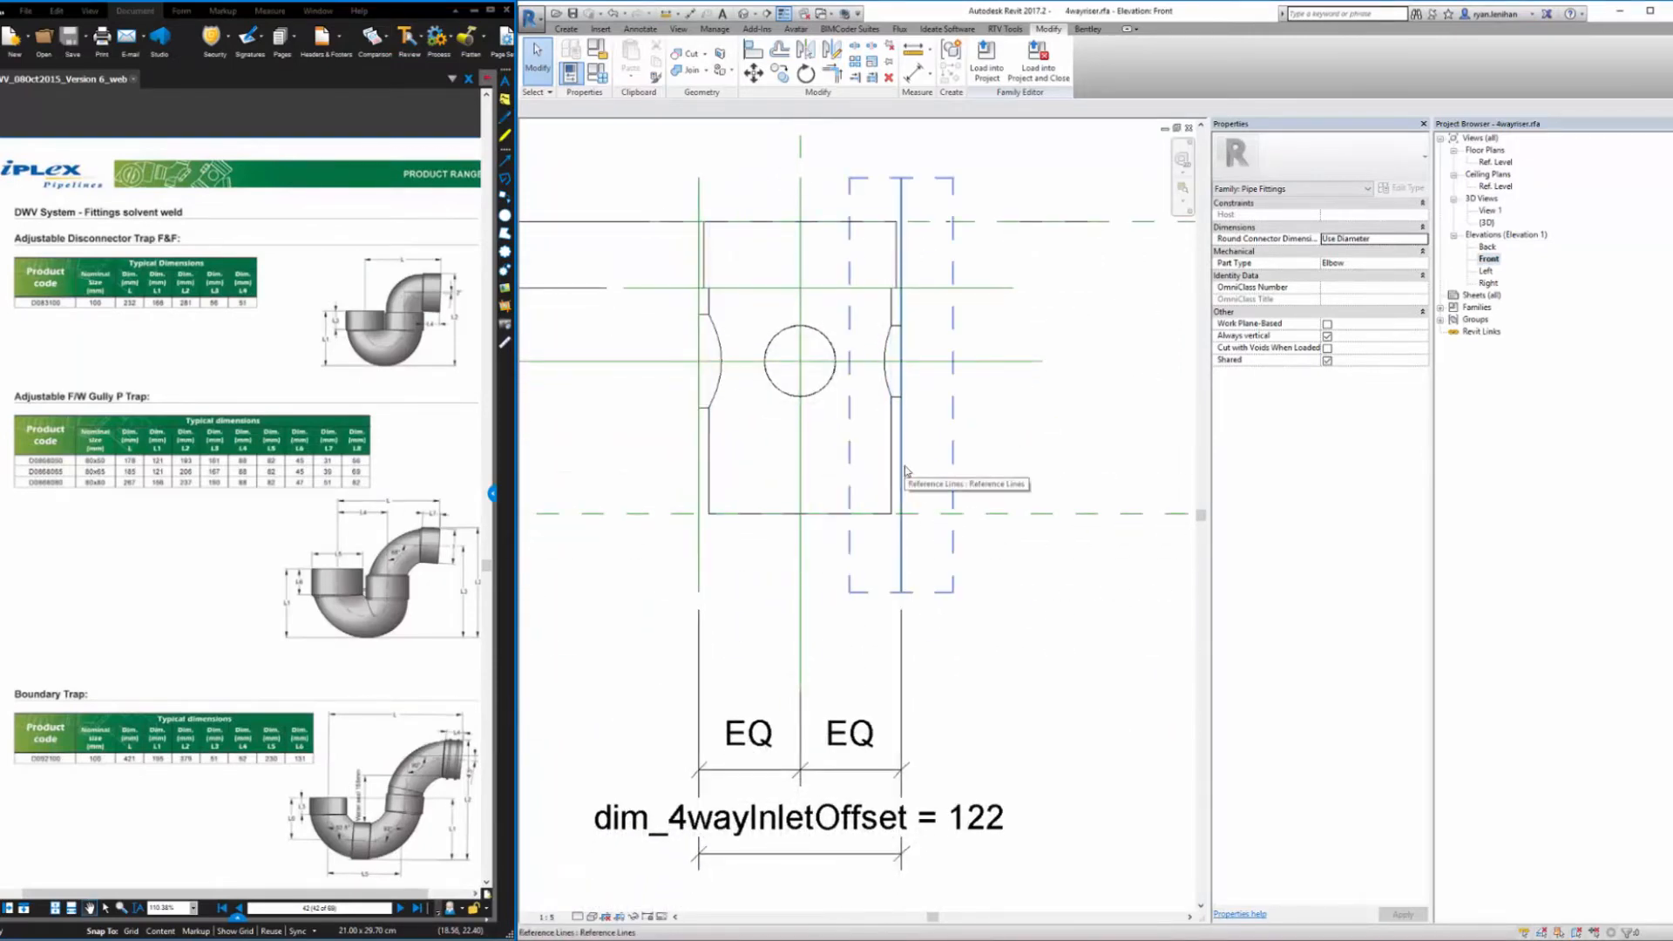
left_click(566, 30)
left_click(1281, 57)
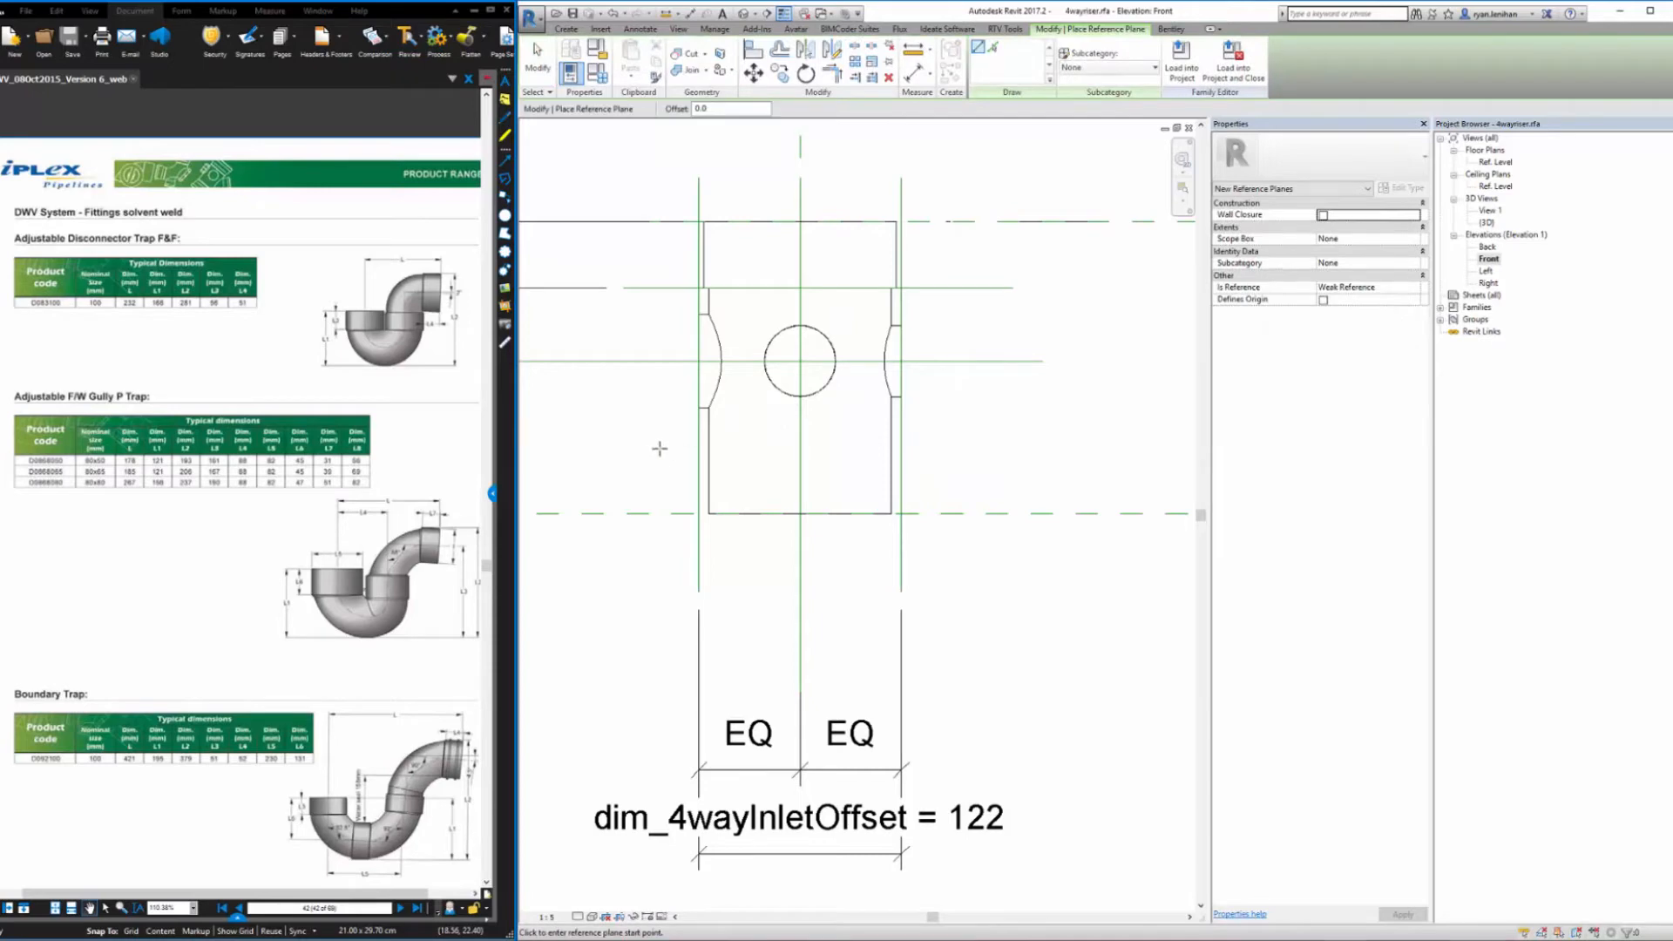
left_click(945, 456)
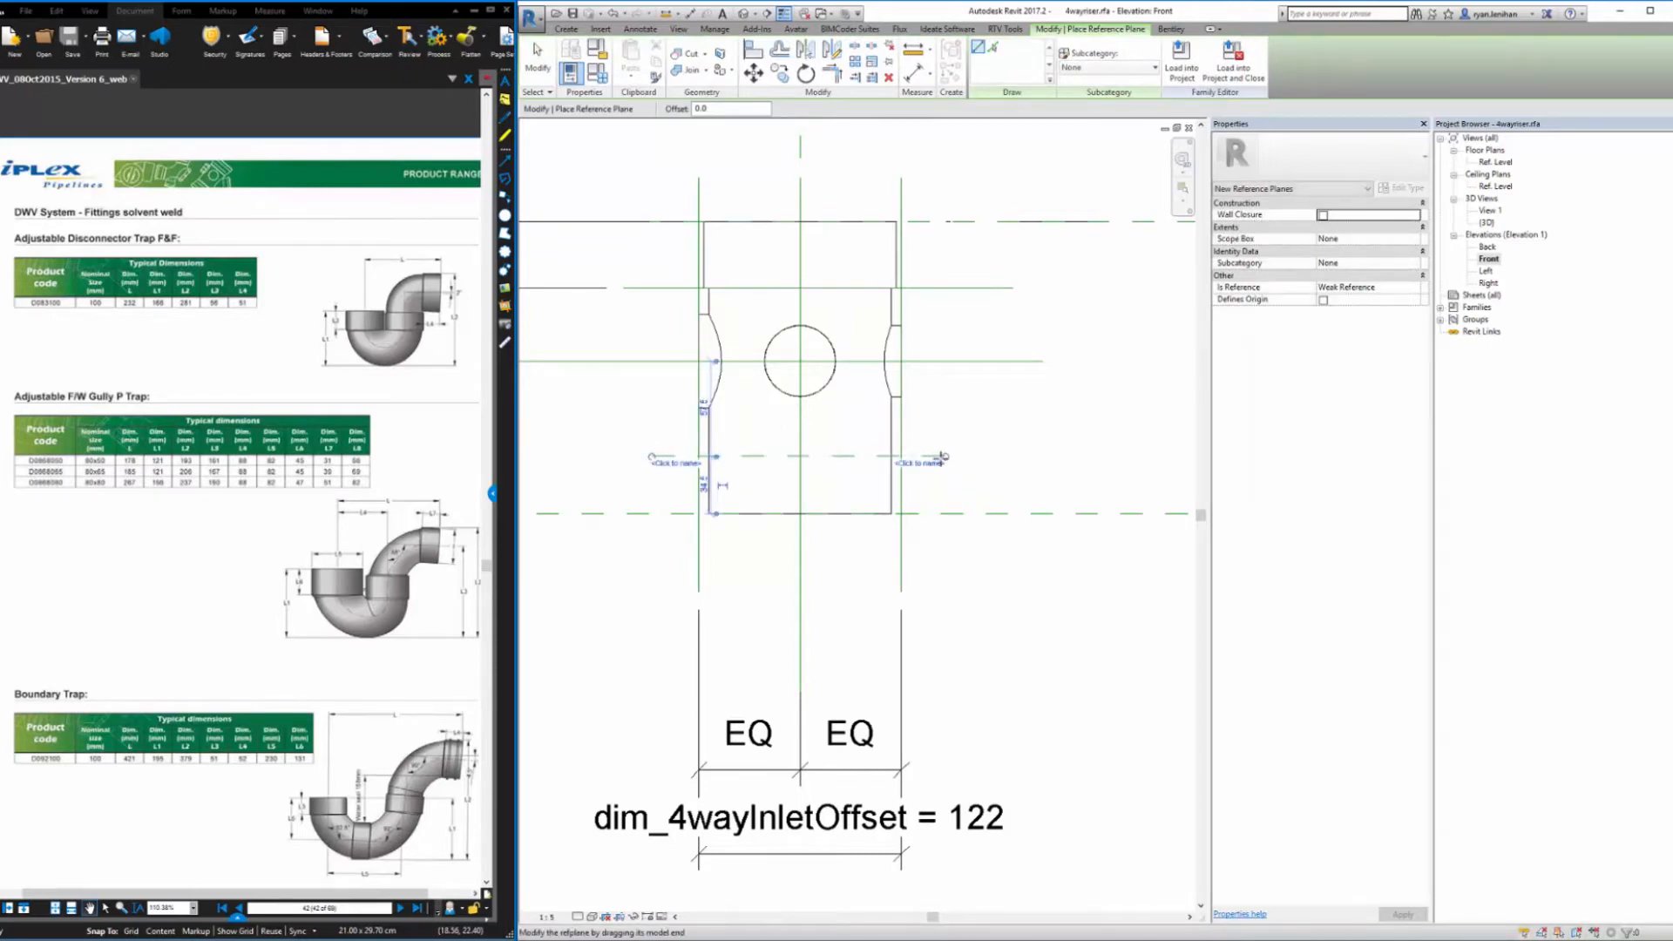
key("Escape")
key("Escape")
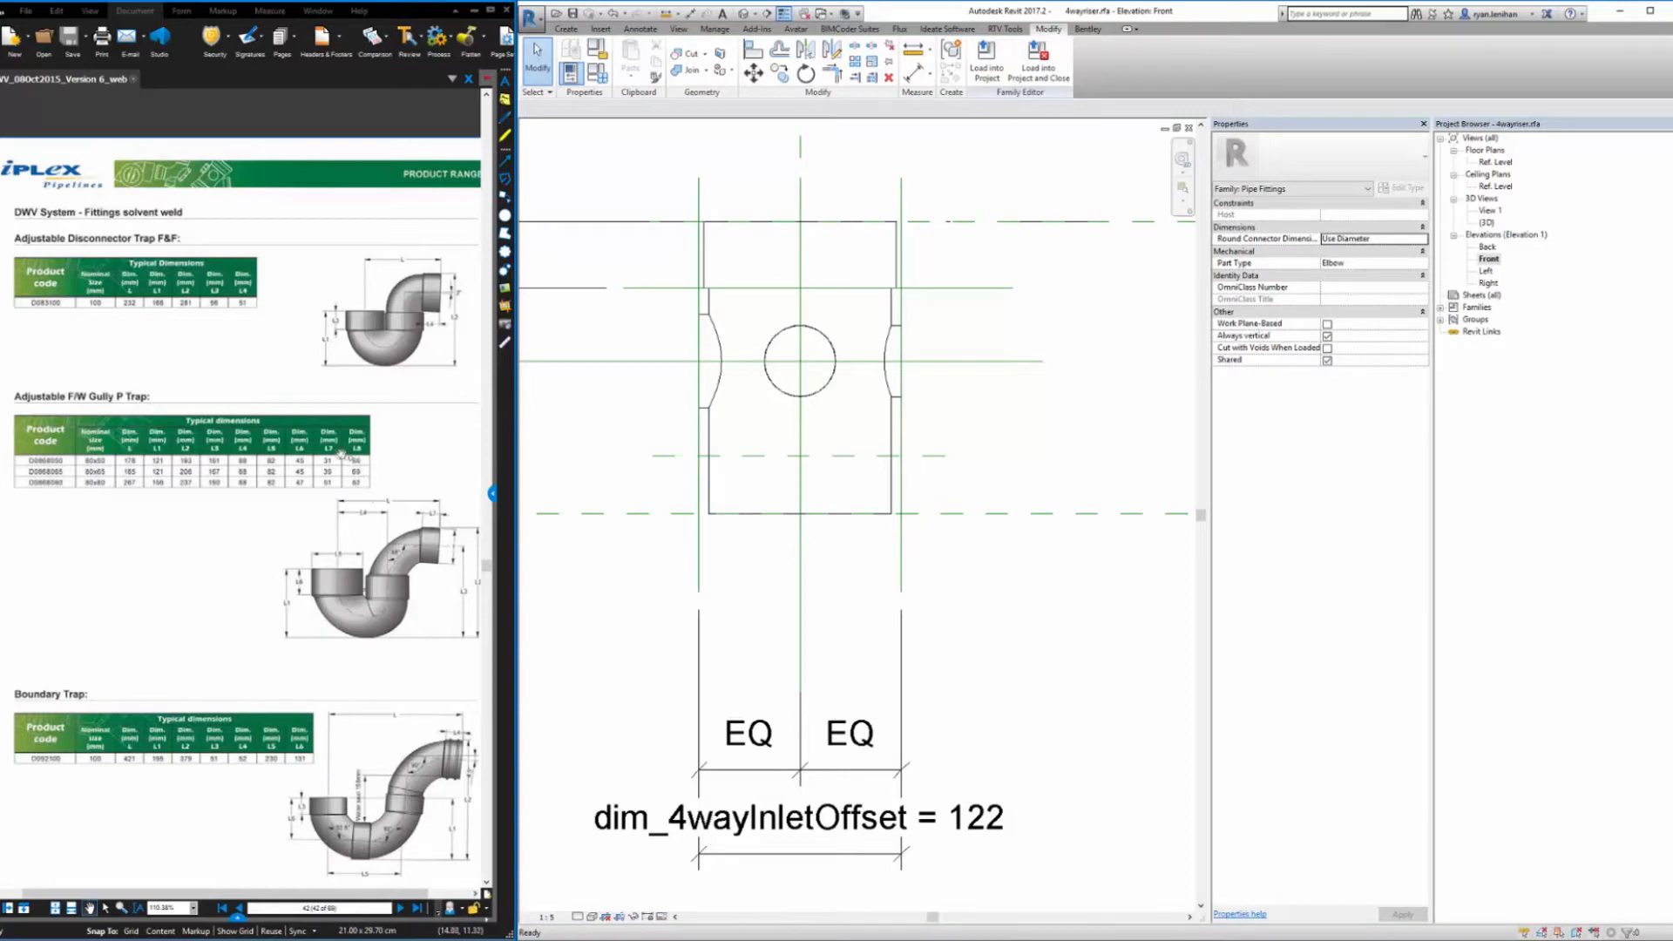
Add an aligned dimension between the riser's base reference plane and the new horizontal plane above it
left_click(690, 13)
left_click(649, 514)
left_click(660, 456)
left_click(608, 400)
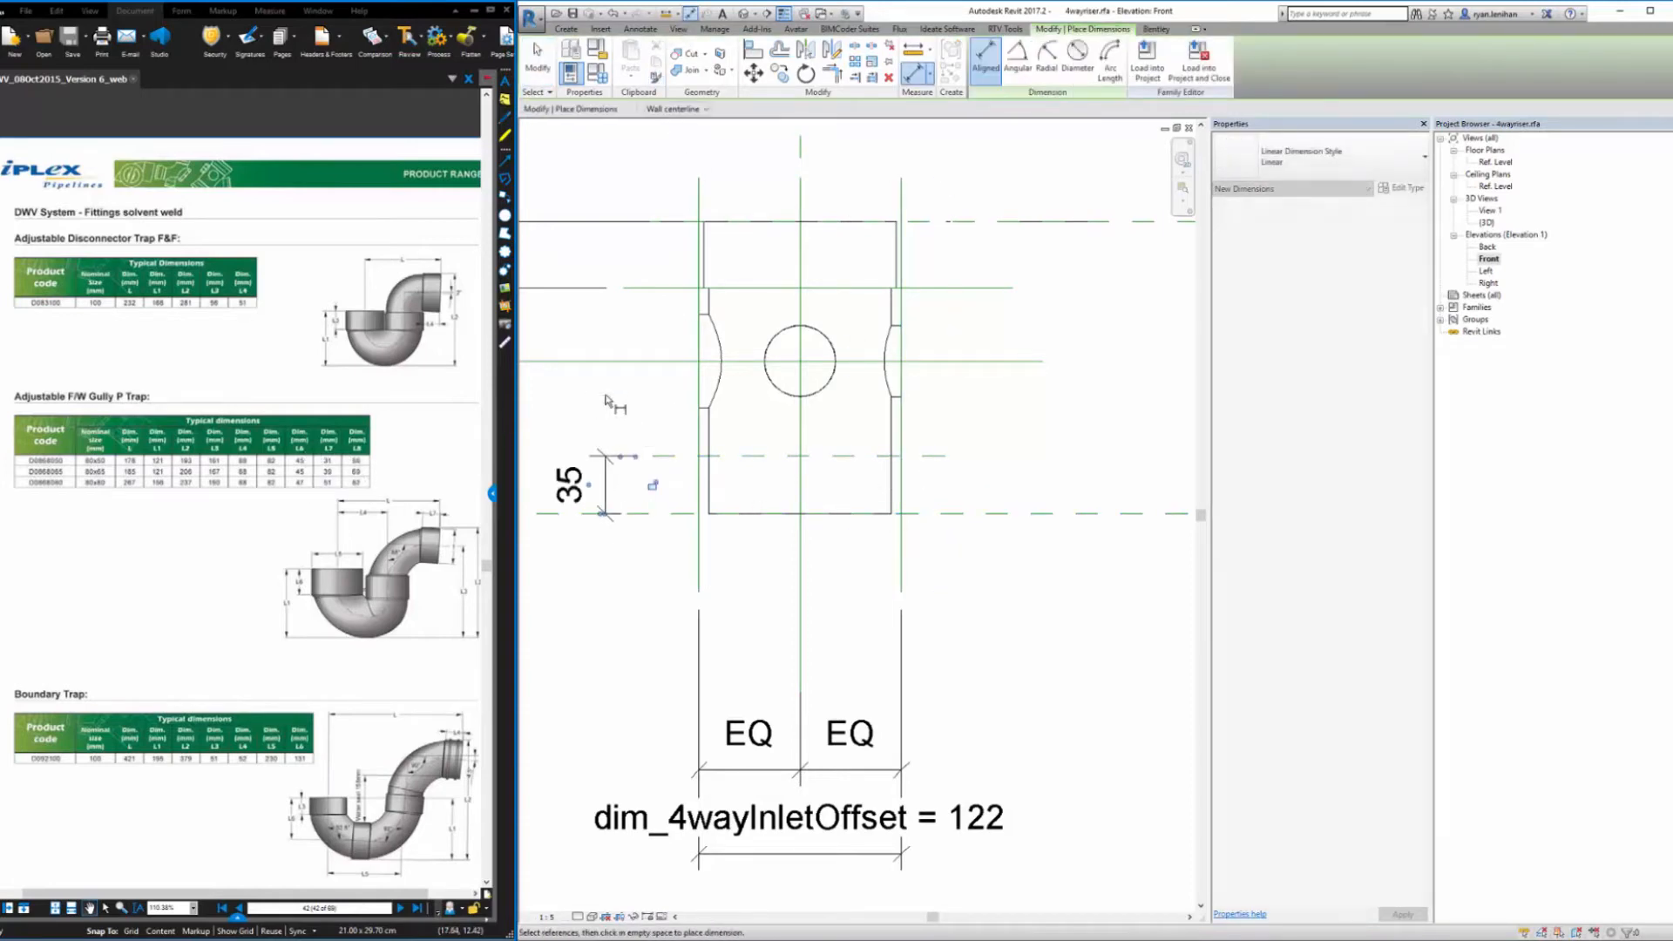
key("Escape")
Set the new plane's height above the riser base to 45 mm and lock that dimension
left_click(668, 458)
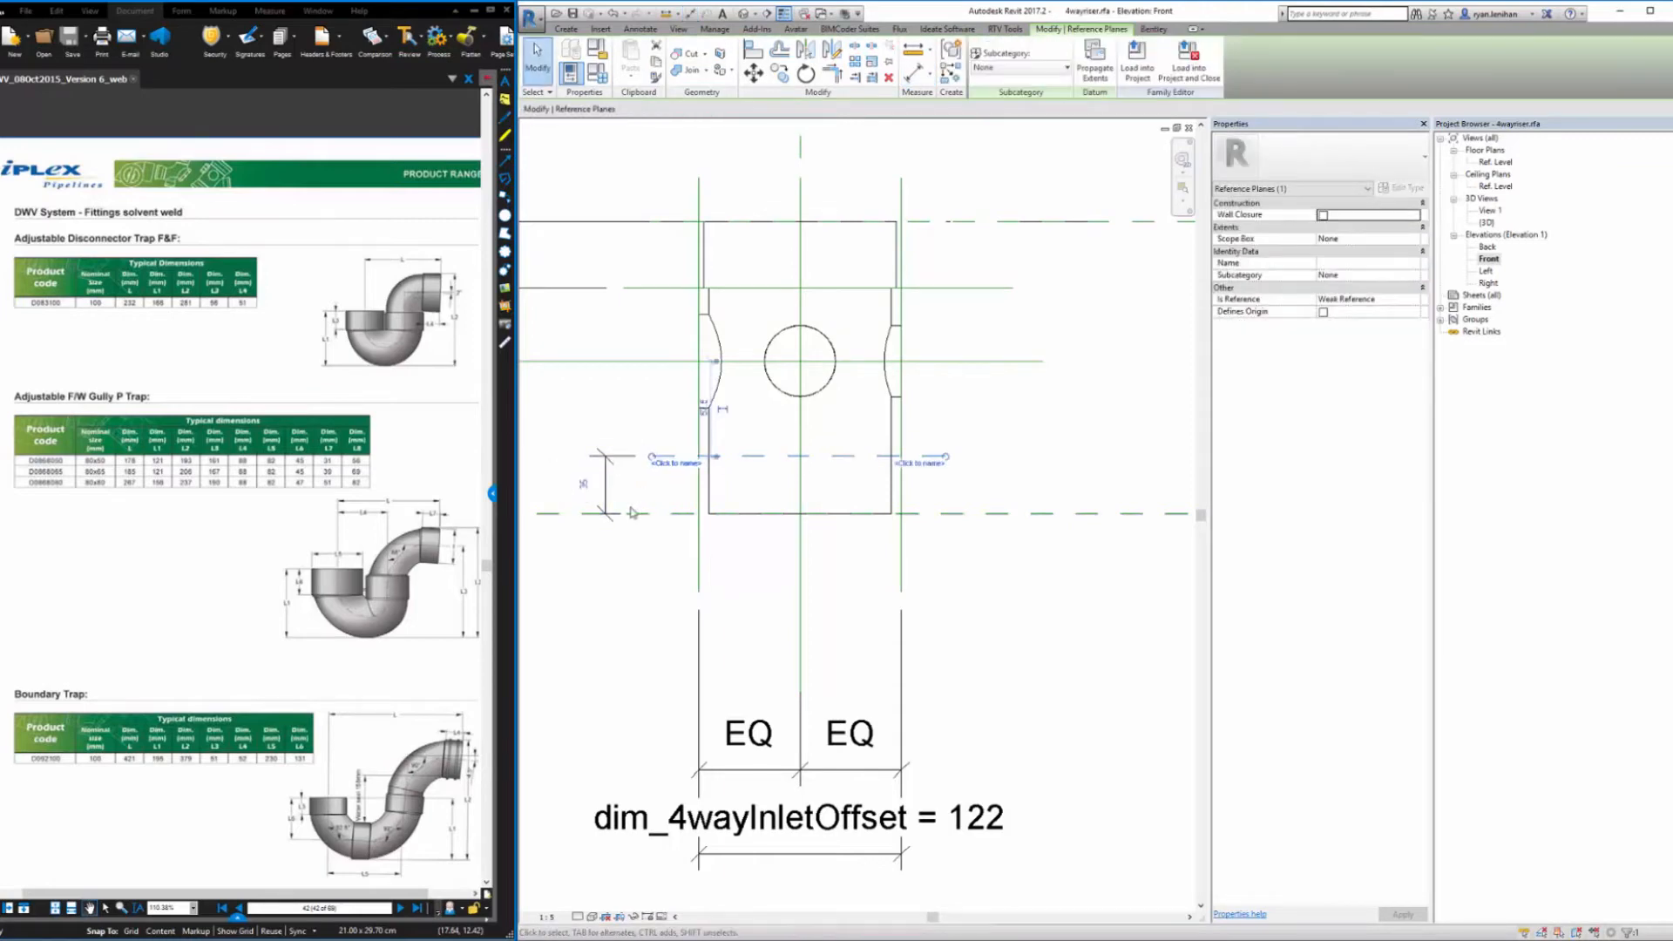
left_click(581, 485)
type("45")
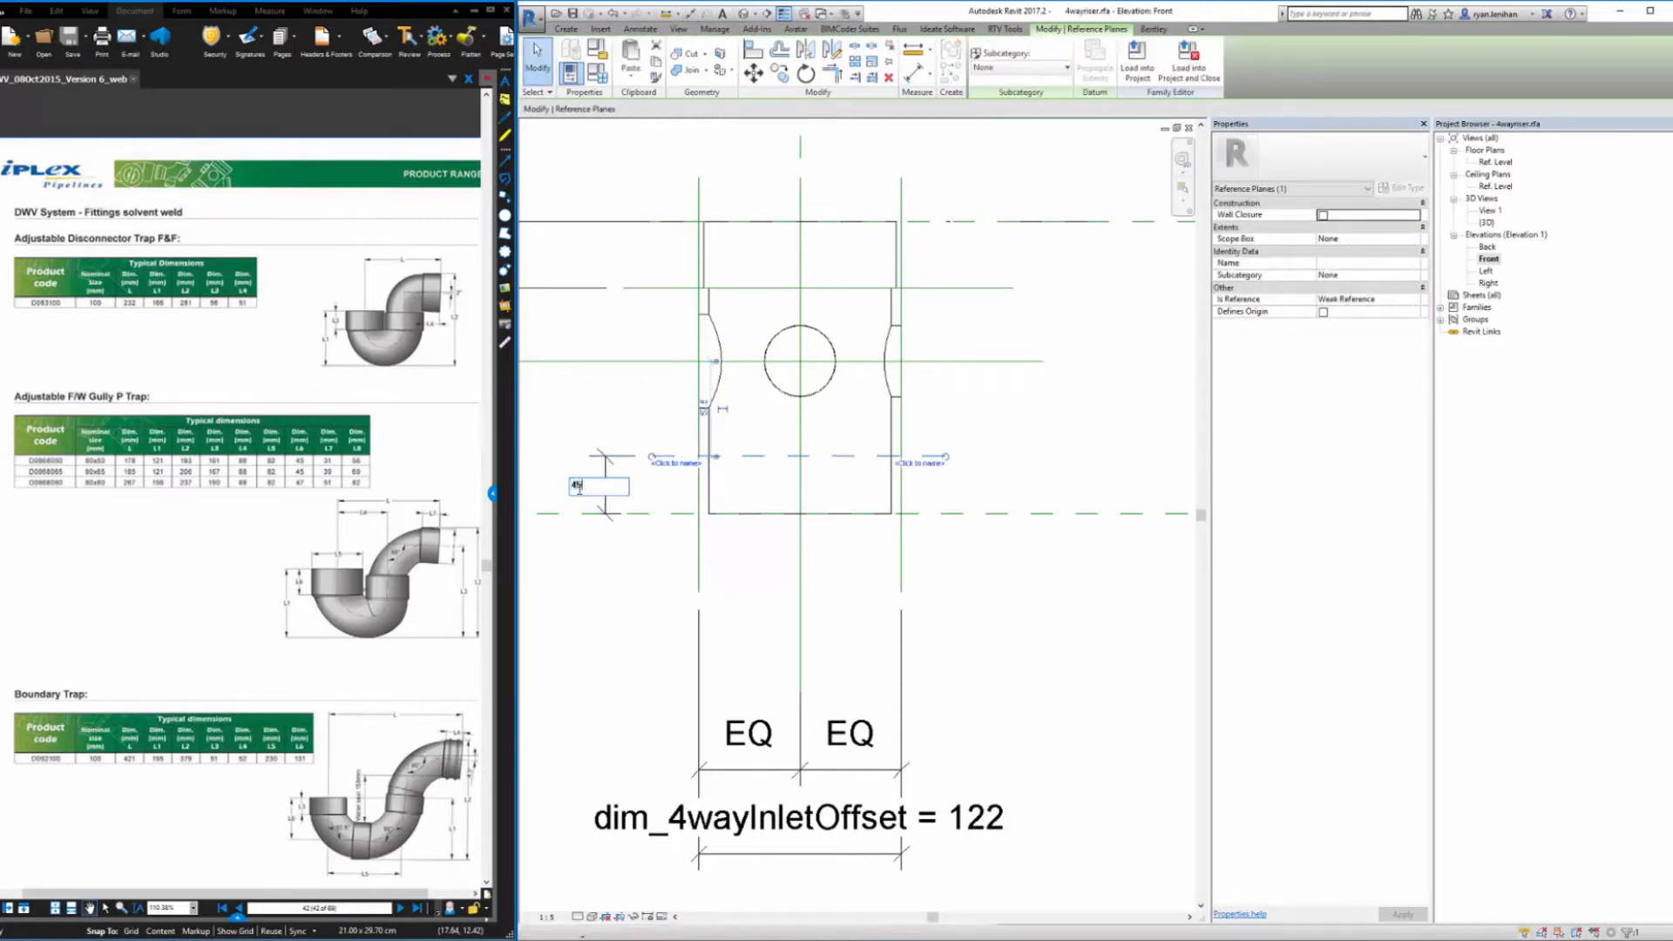
key("Return")
key("Escape")
left_click(604, 462)
left_click(652, 478)
Name the new horizontal reference plane "maximum socket depth"
left_click(636, 567)
left_click(931, 440)
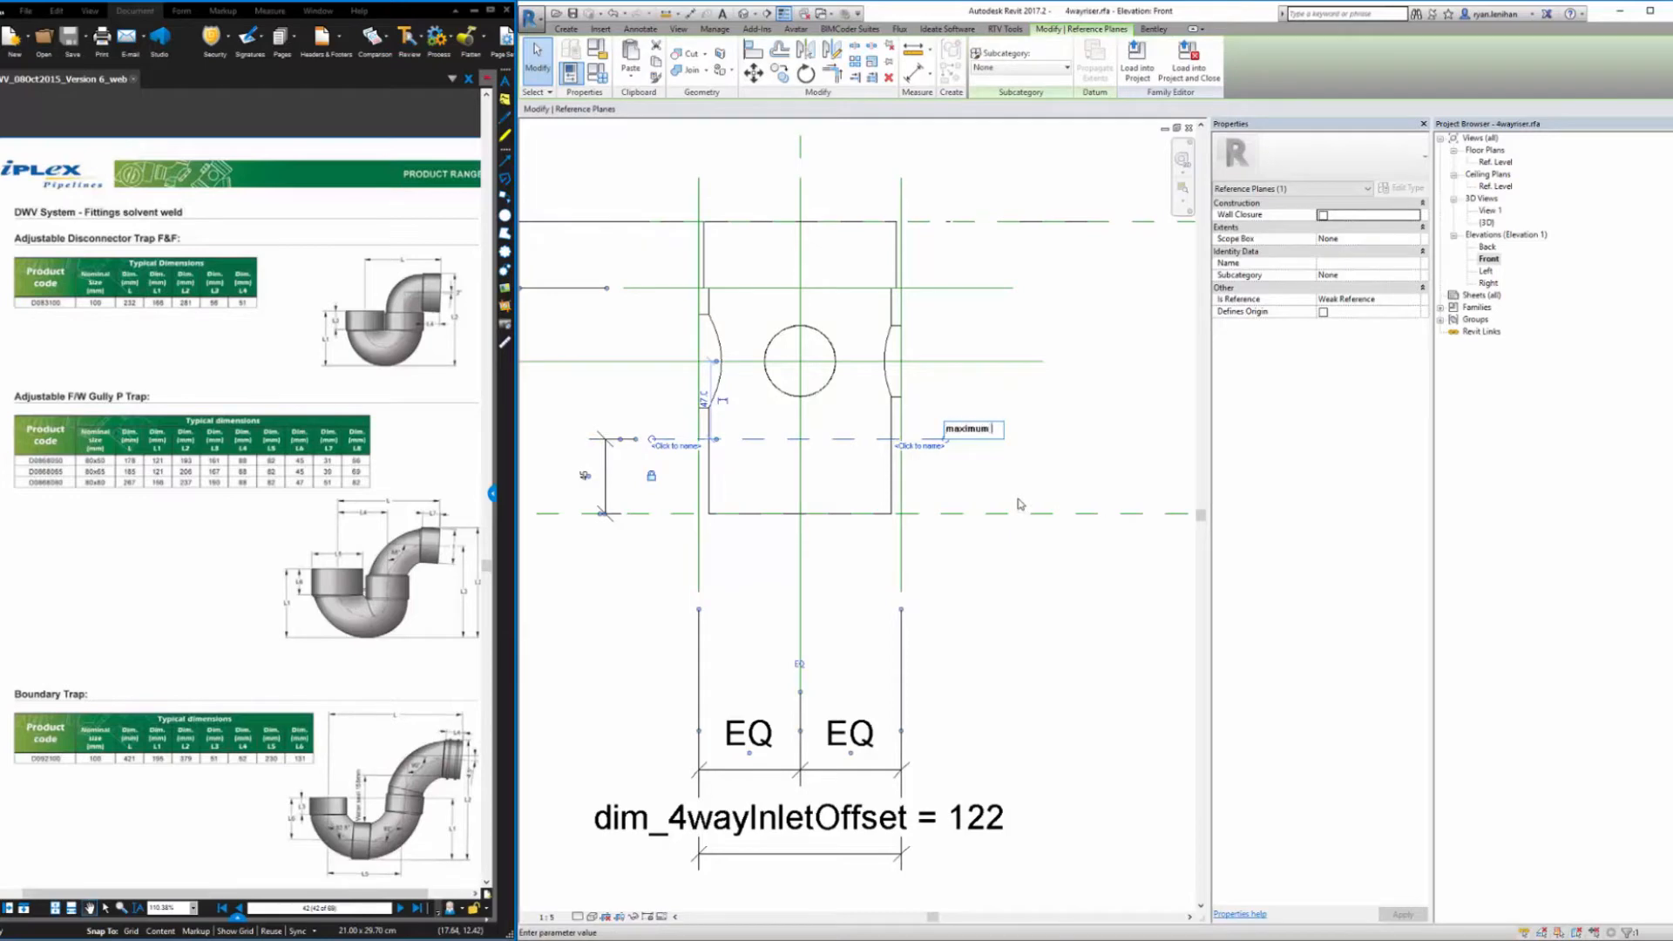
key("Return")
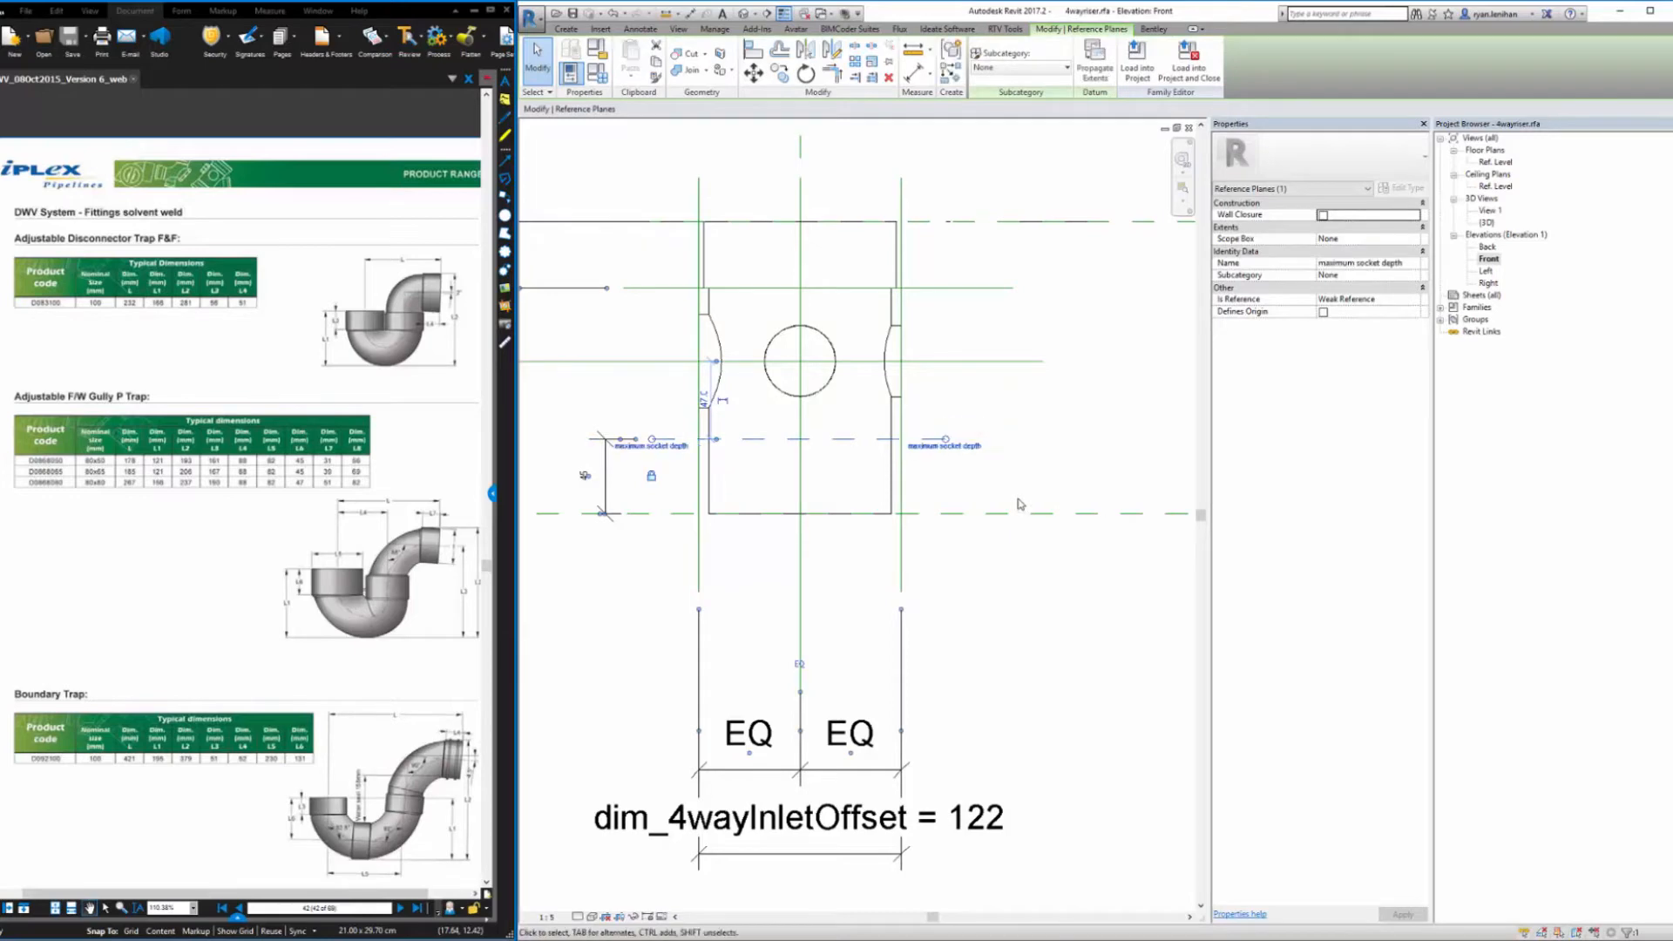
left_click(1080, 441)
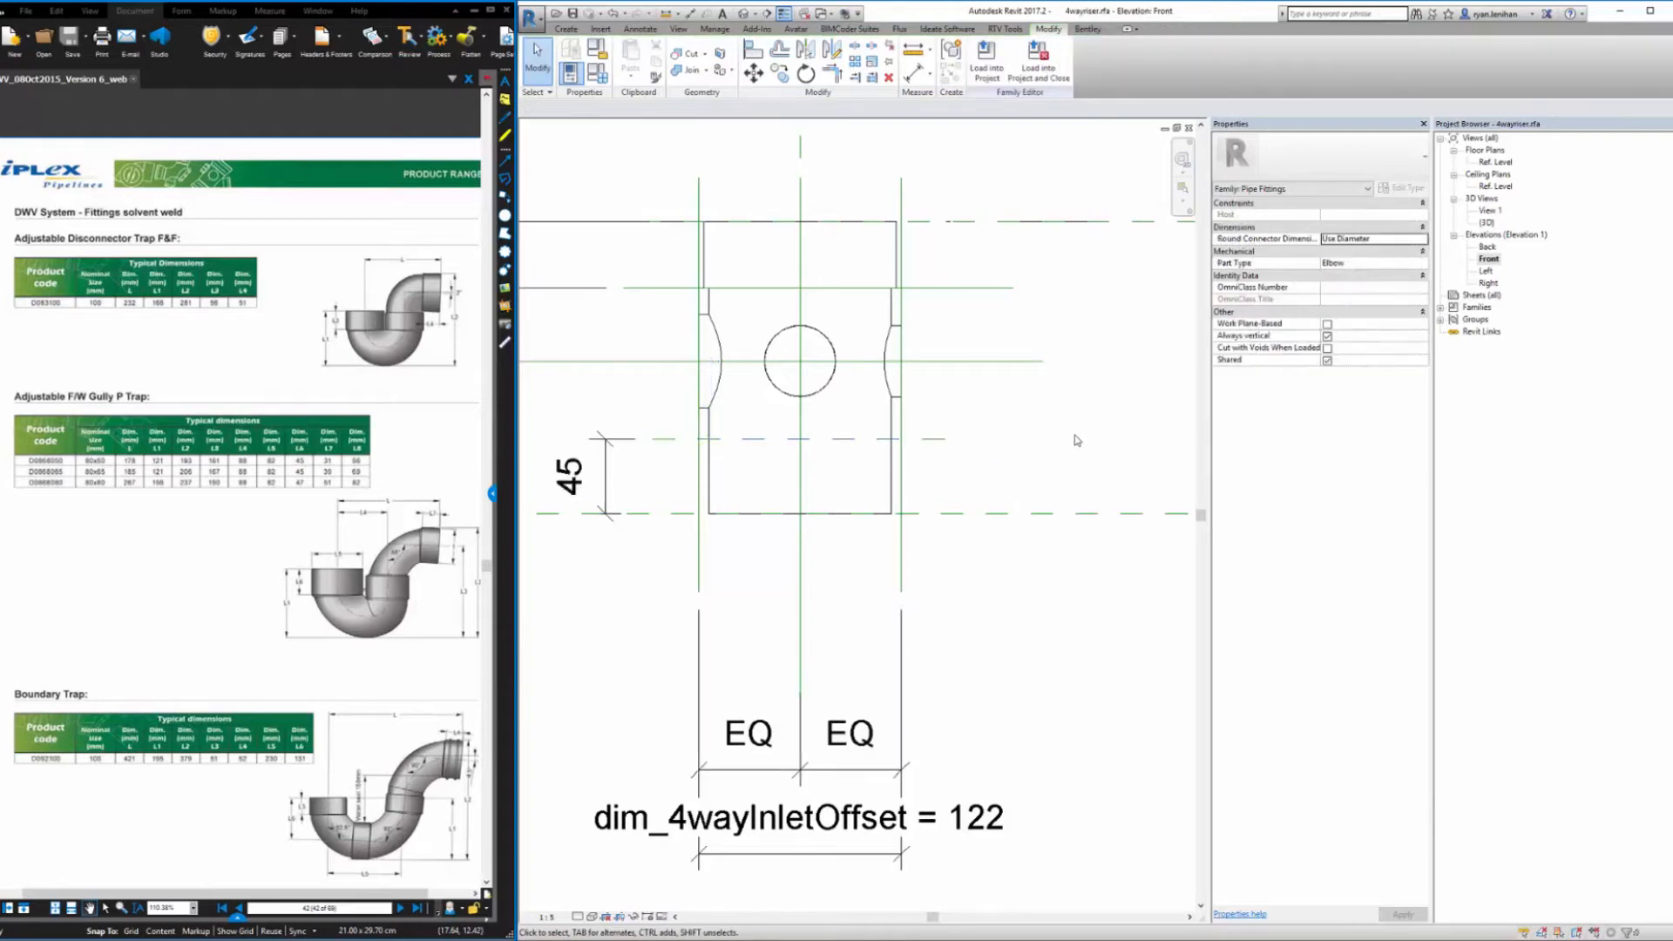
Load the edited riser into the Plumbing Fixtures family, overwriting the existing version and its parameter values
left_click(986, 65)
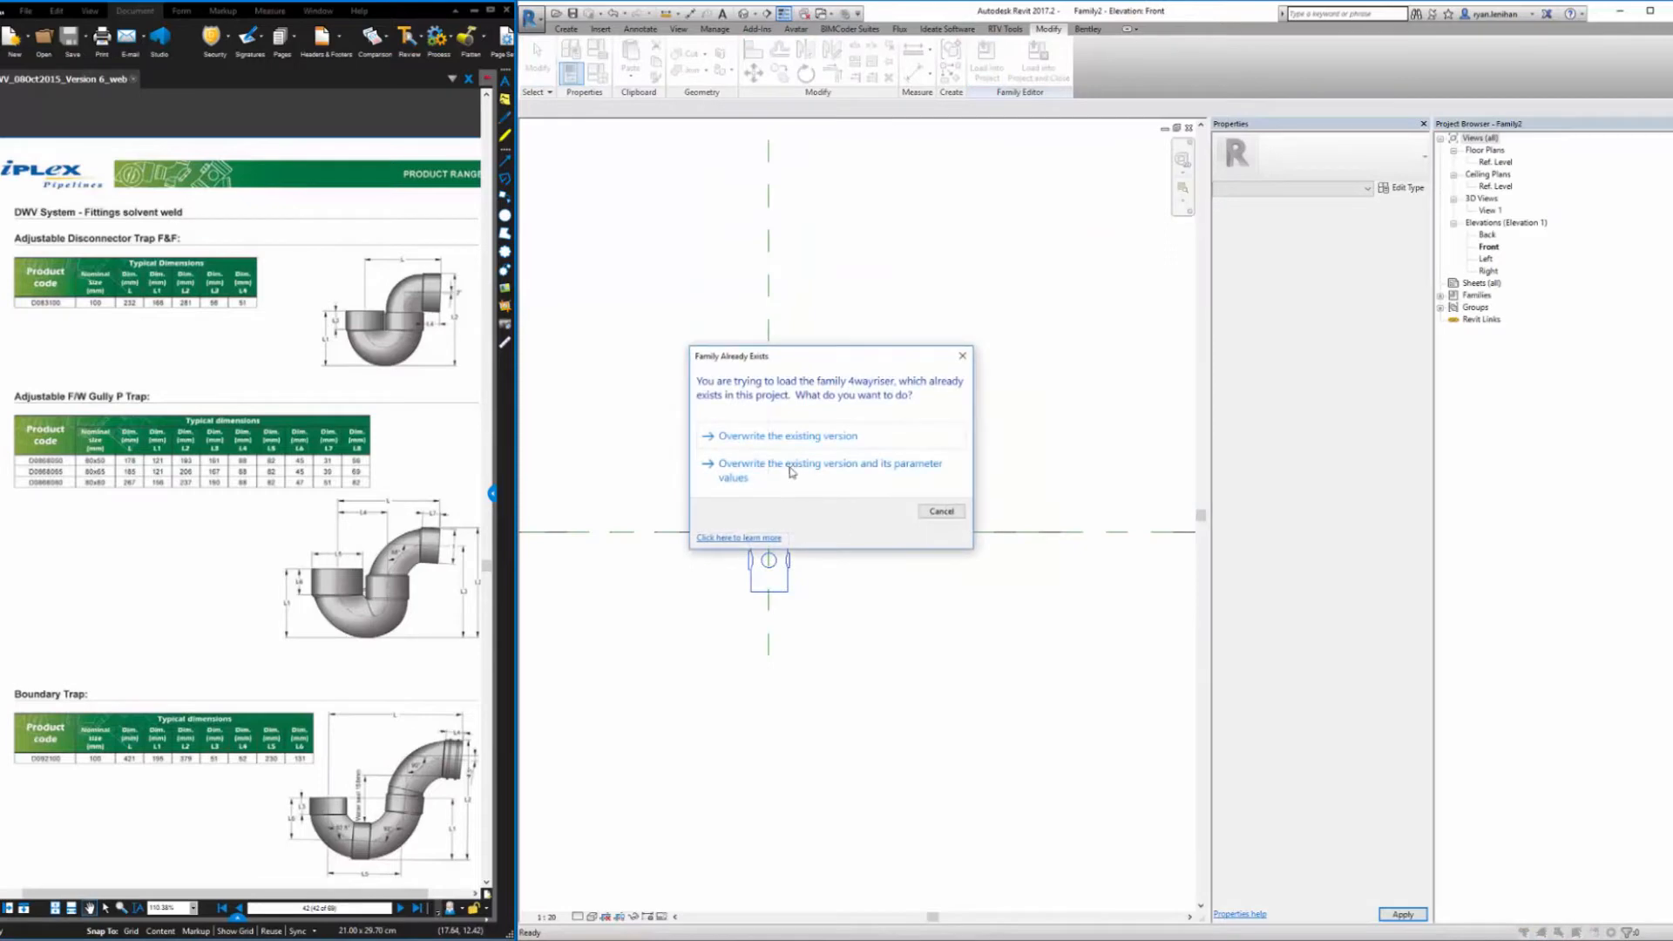
left_click(792, 472)
left_click(792, 586)
key("Escape")
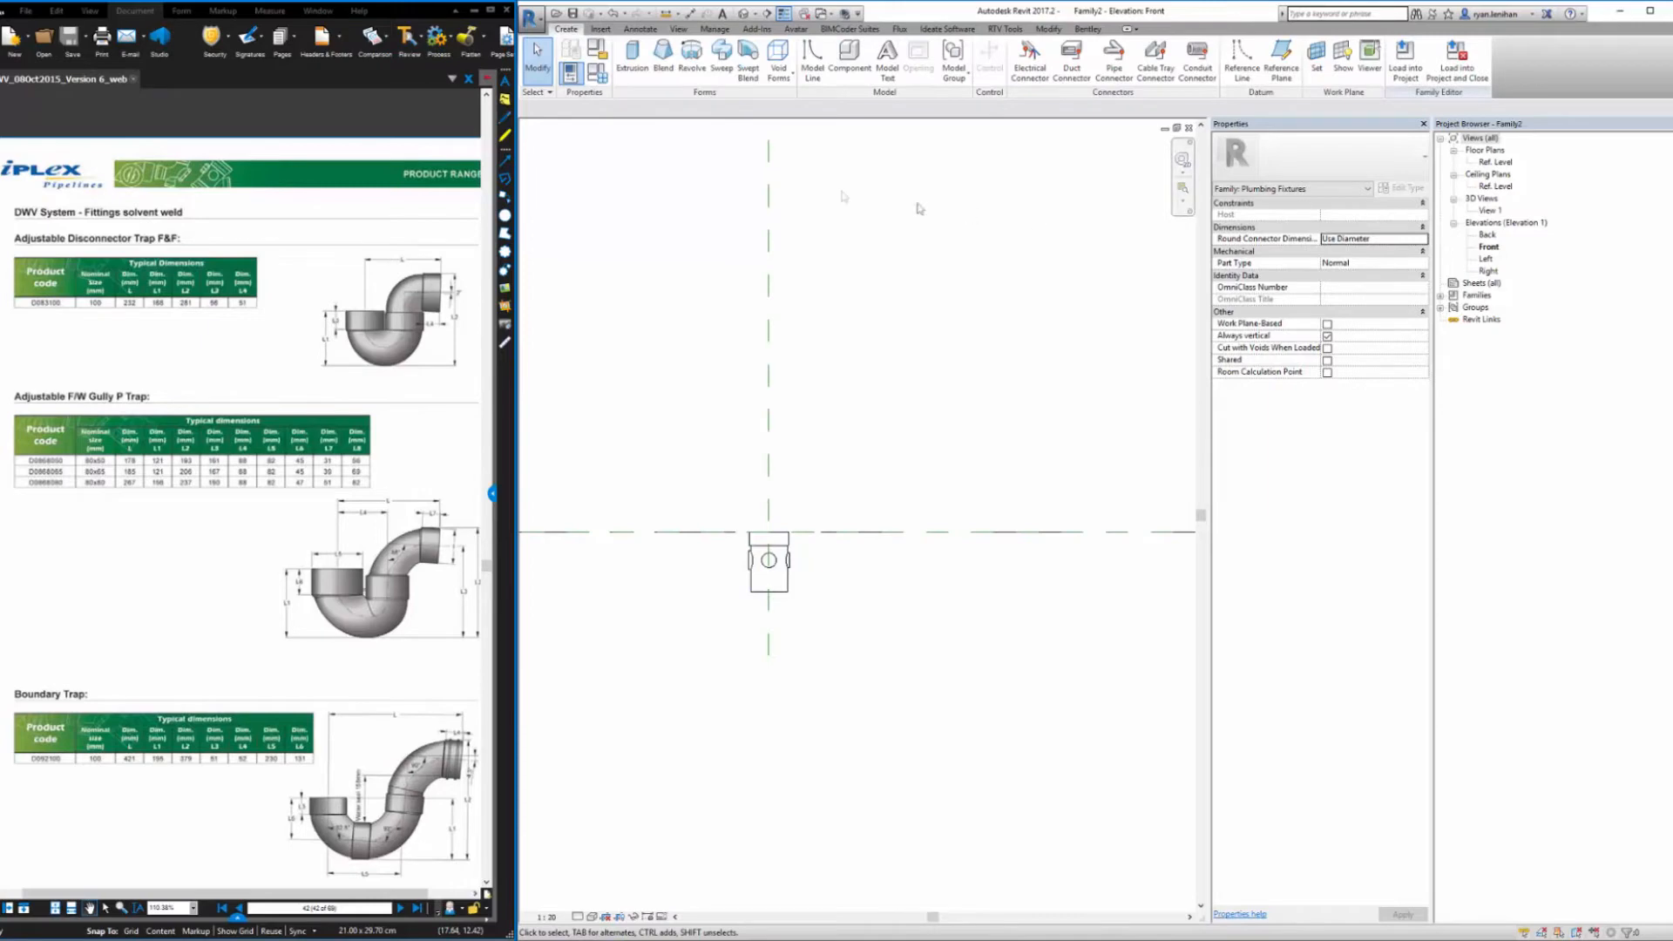
Start a sweep and sketch its path's first line, 45 mm vertically down the riser centreline to the base midpoint
left_click(721, 55)
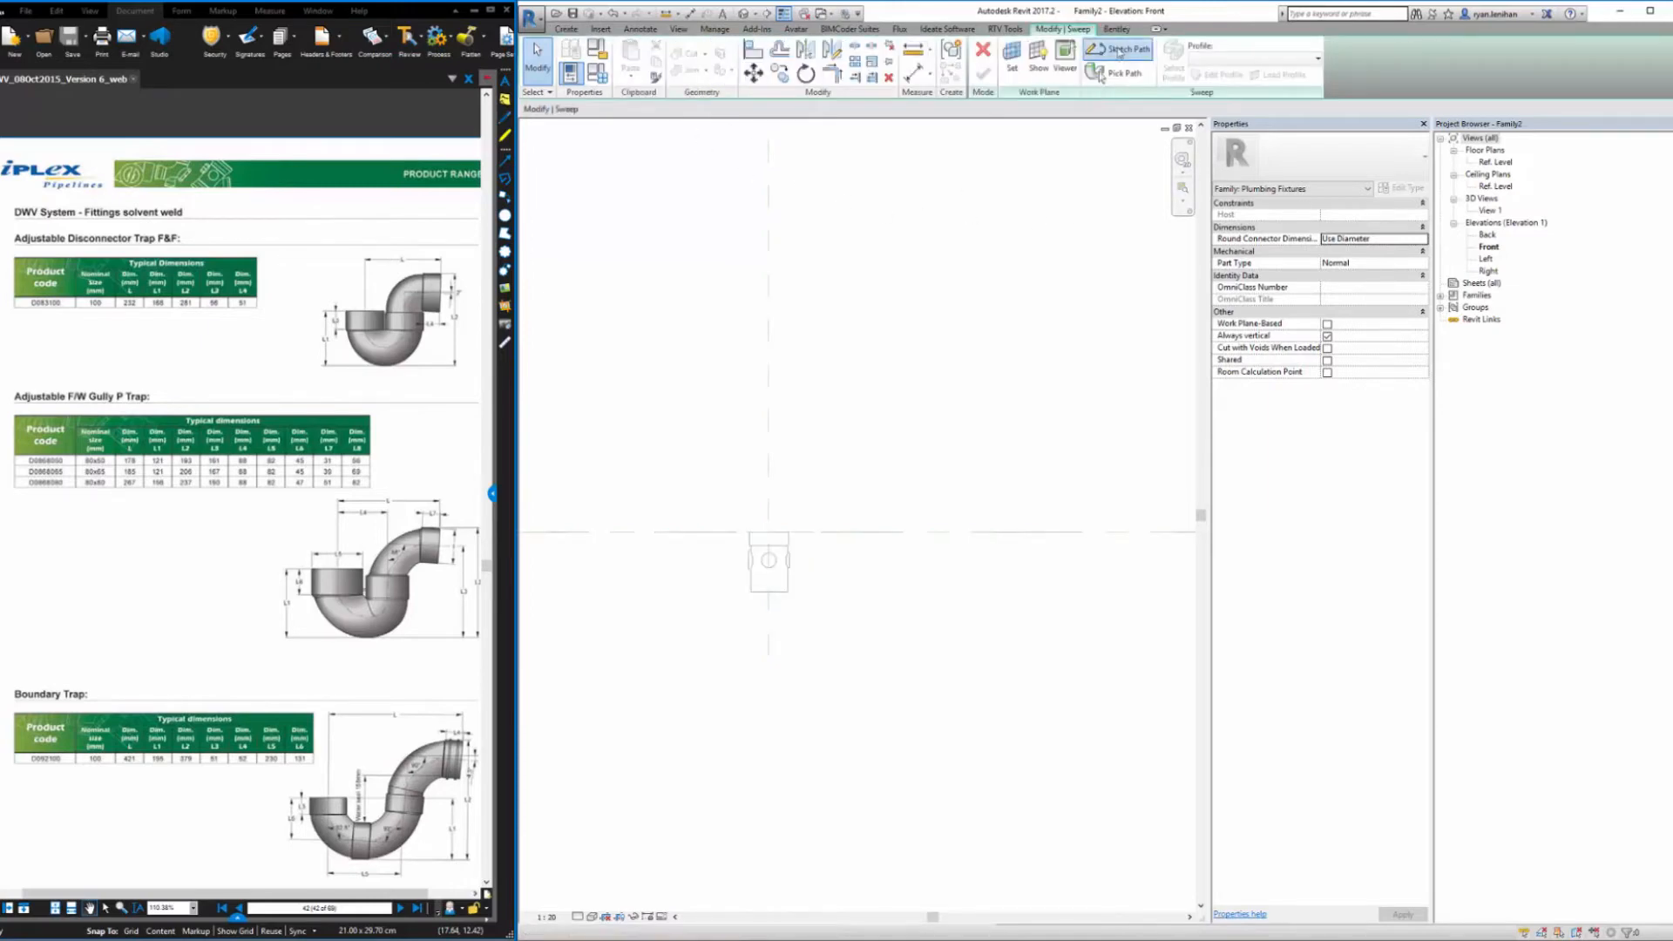
left_click(1124, 50)
scroll(776, 654, "up", 5)
left_click(762, 441)
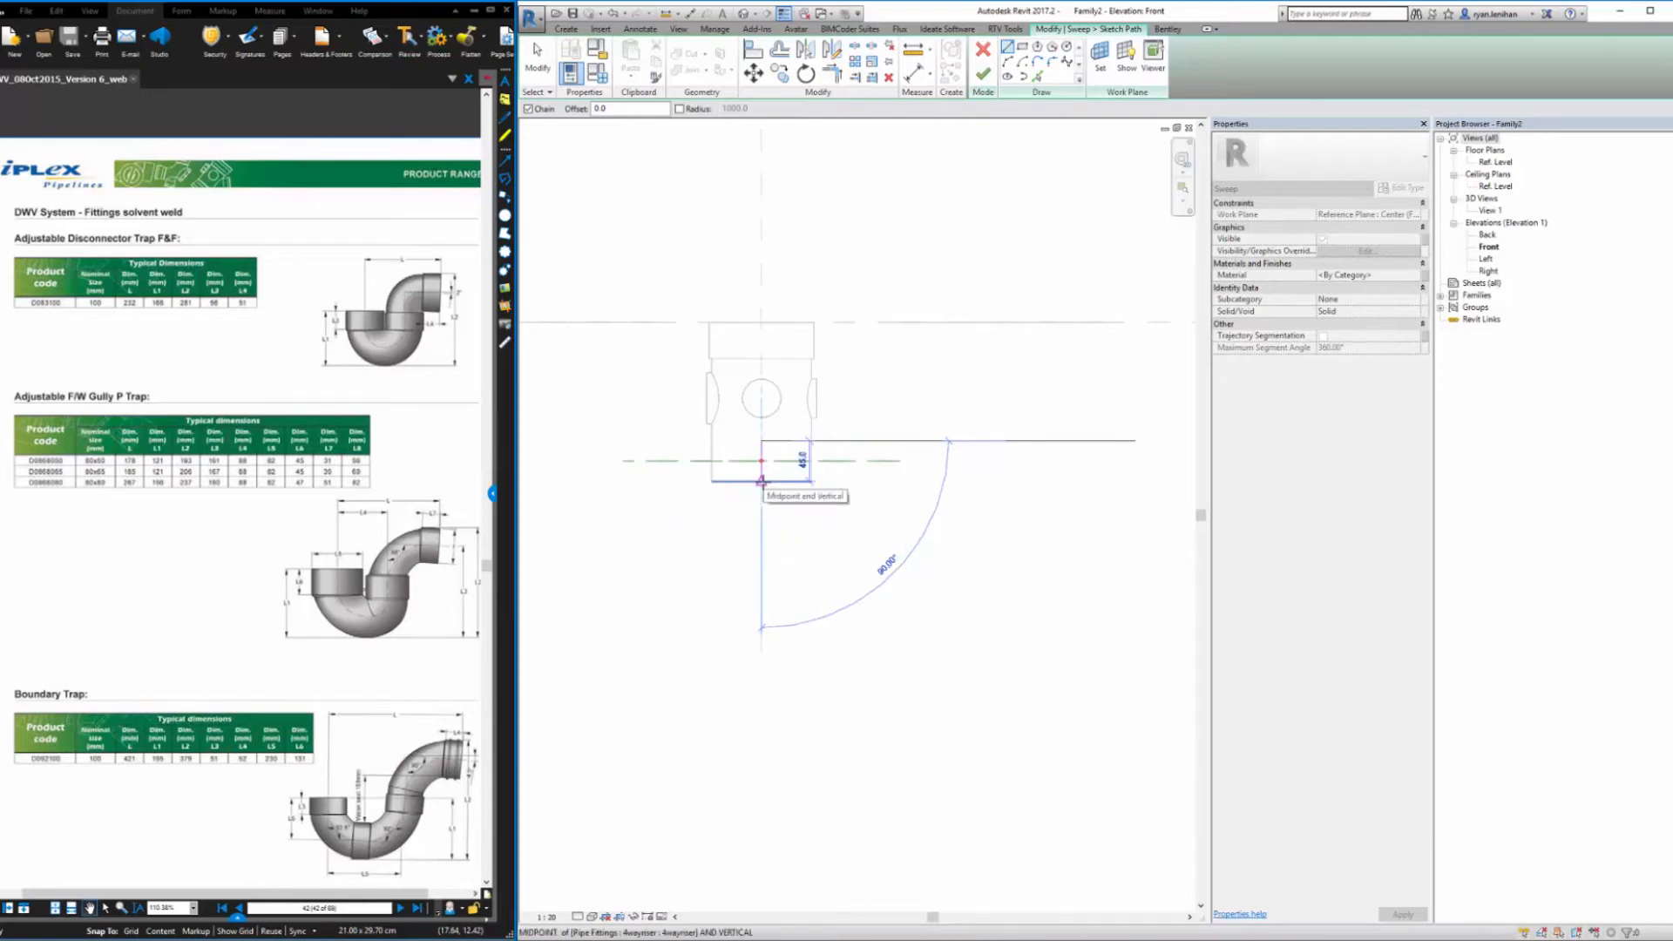
left_click(761, 481)
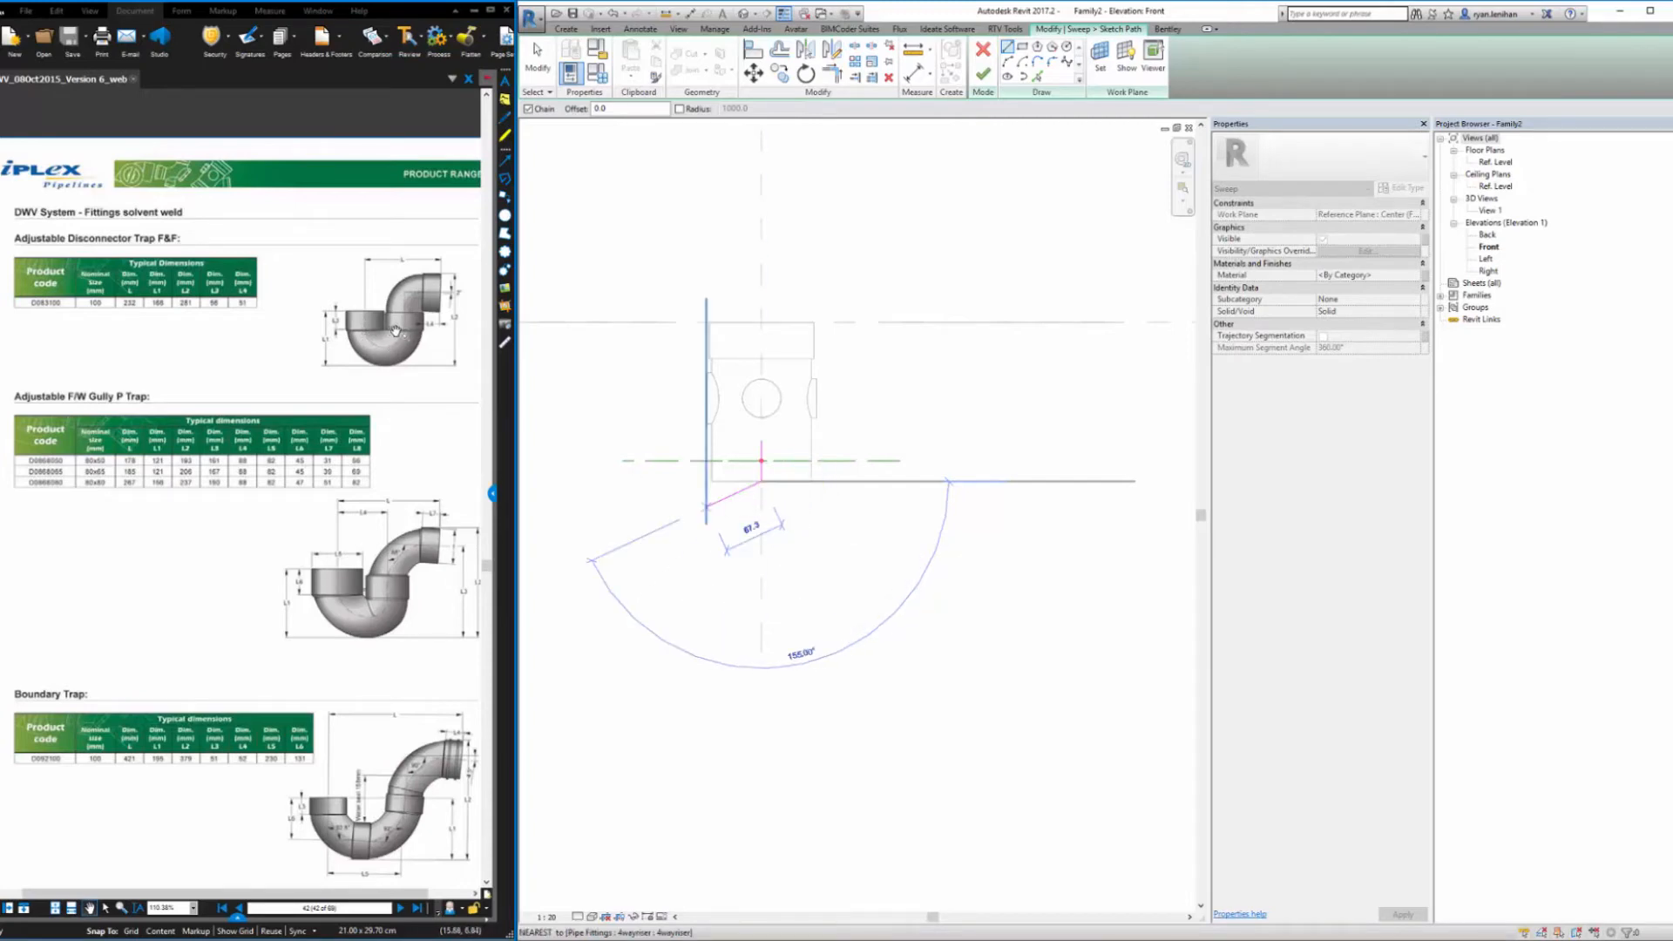
scroll(395, 331, "up", 1)
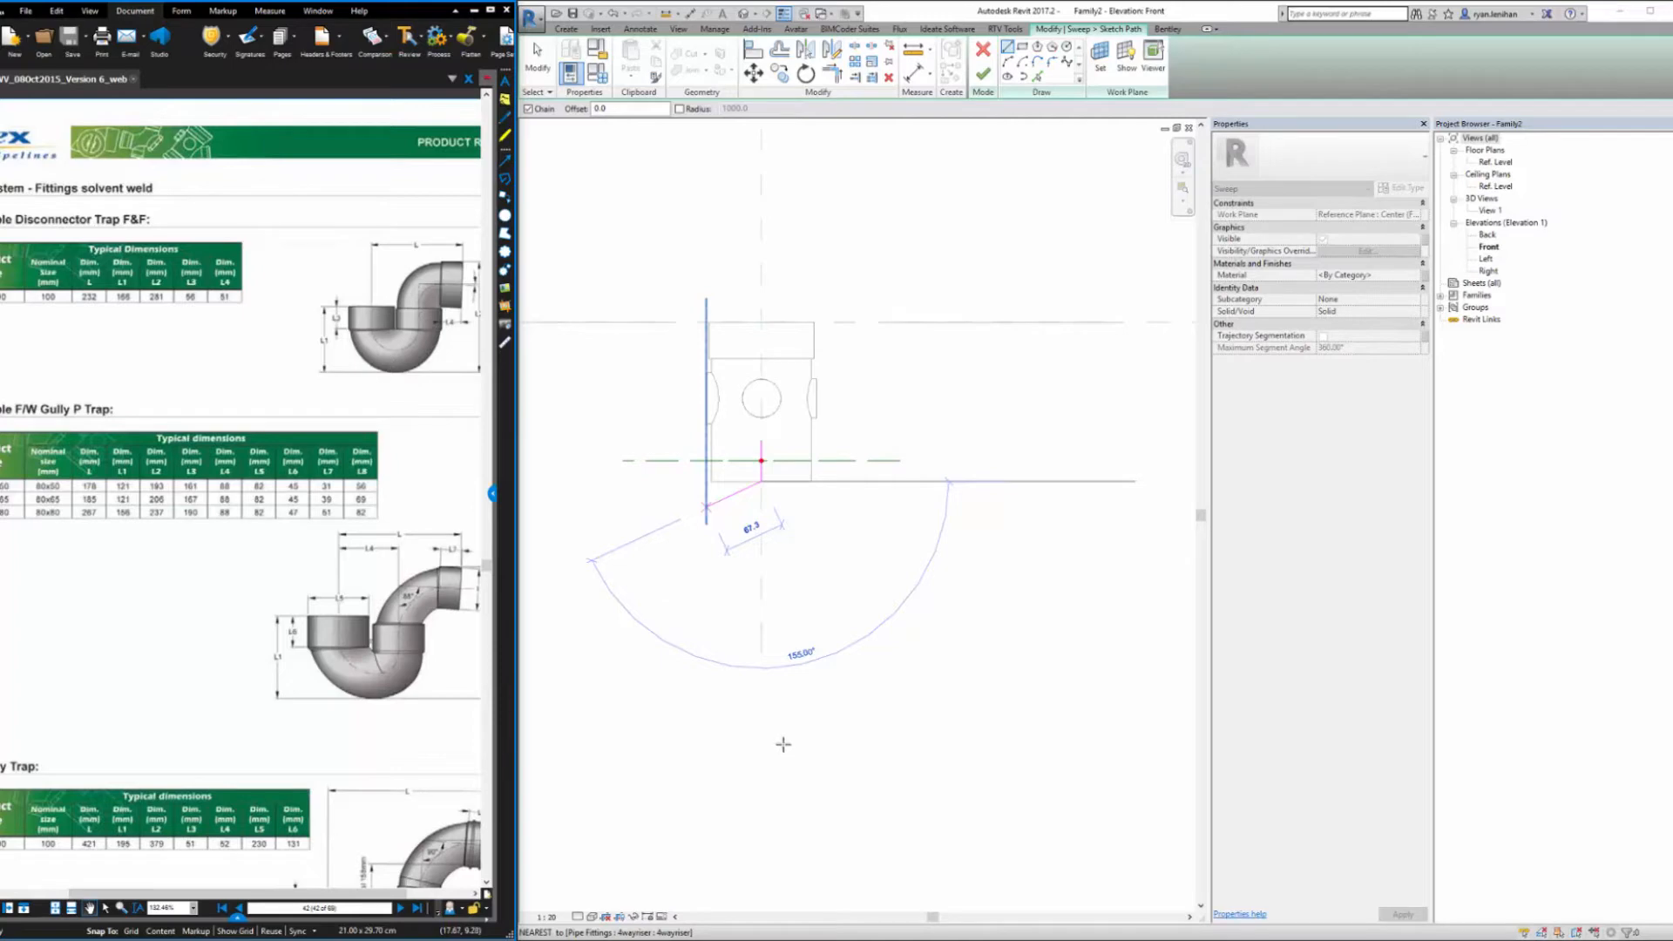
left_click(538, 61)
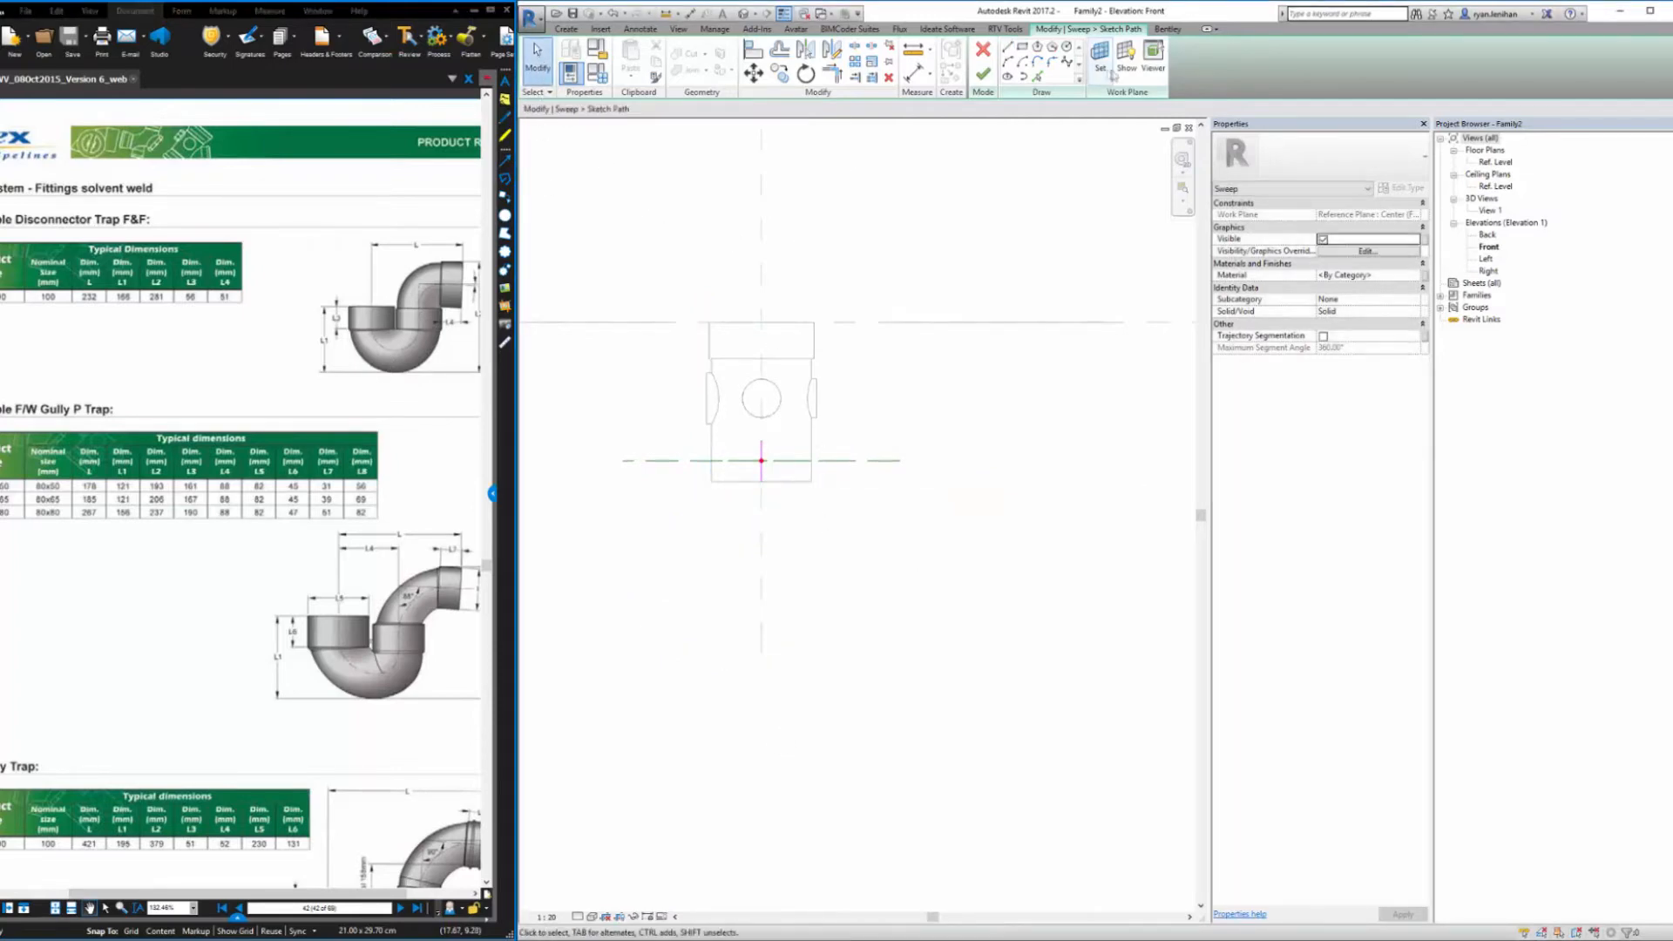
Add a downward semicircular arc to the sweep path, starting at the riser base midpoint with its ends 118 mm apart horizontally
left_click(1009, 61)
left_click(762, 481)
type("118")
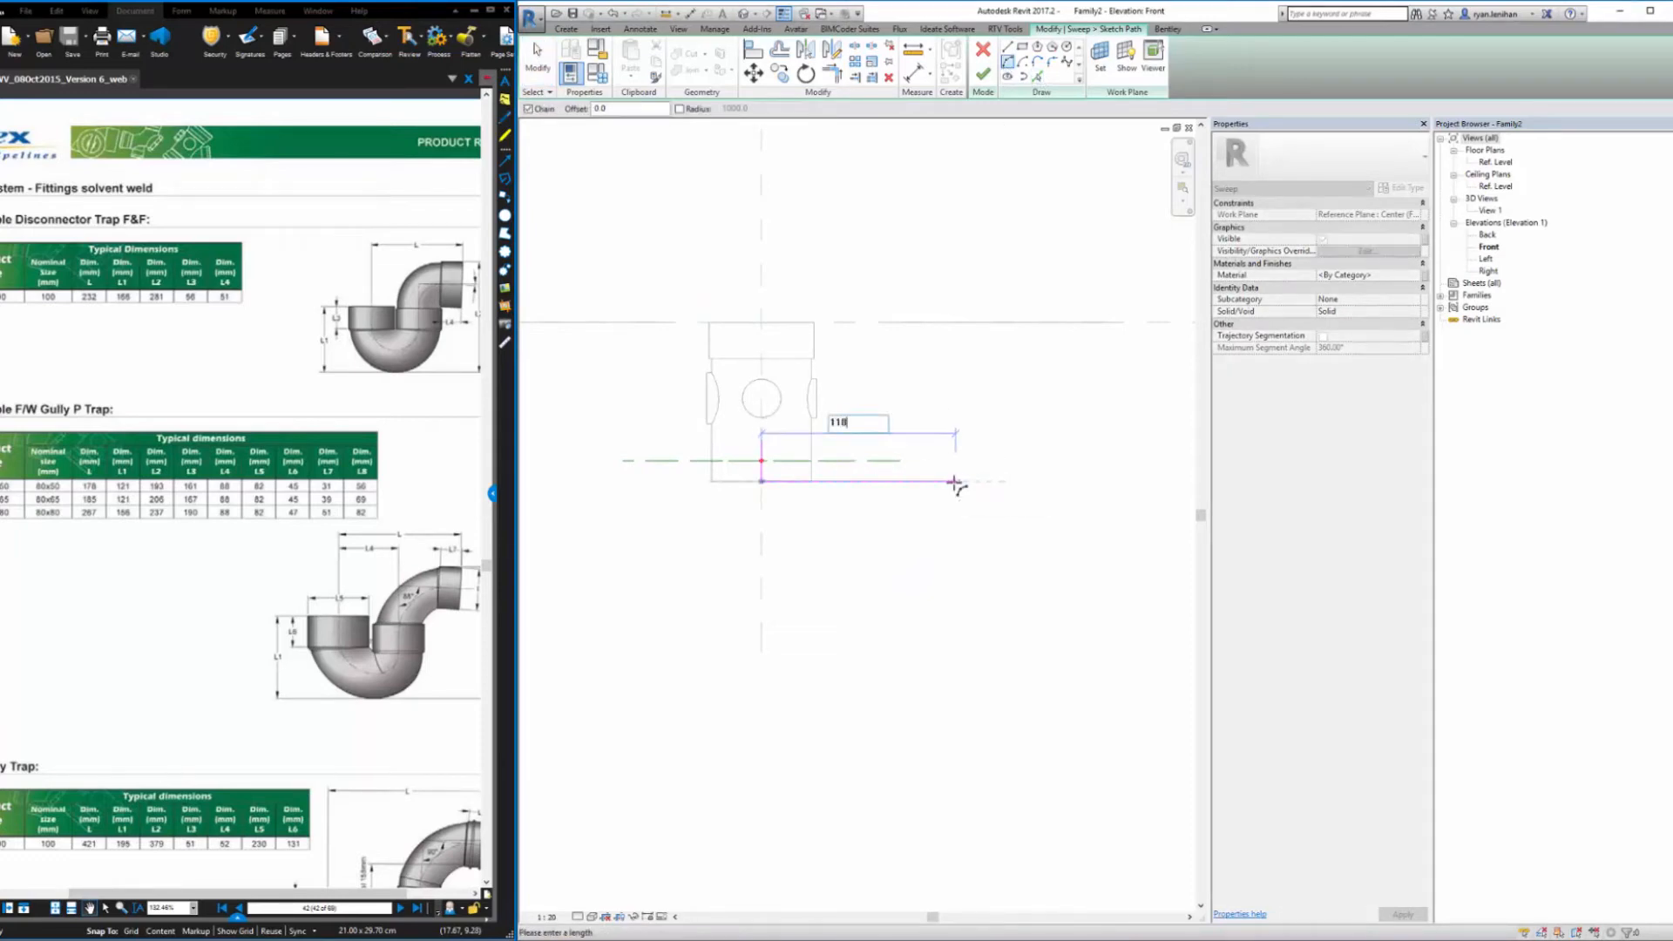
key("Return")
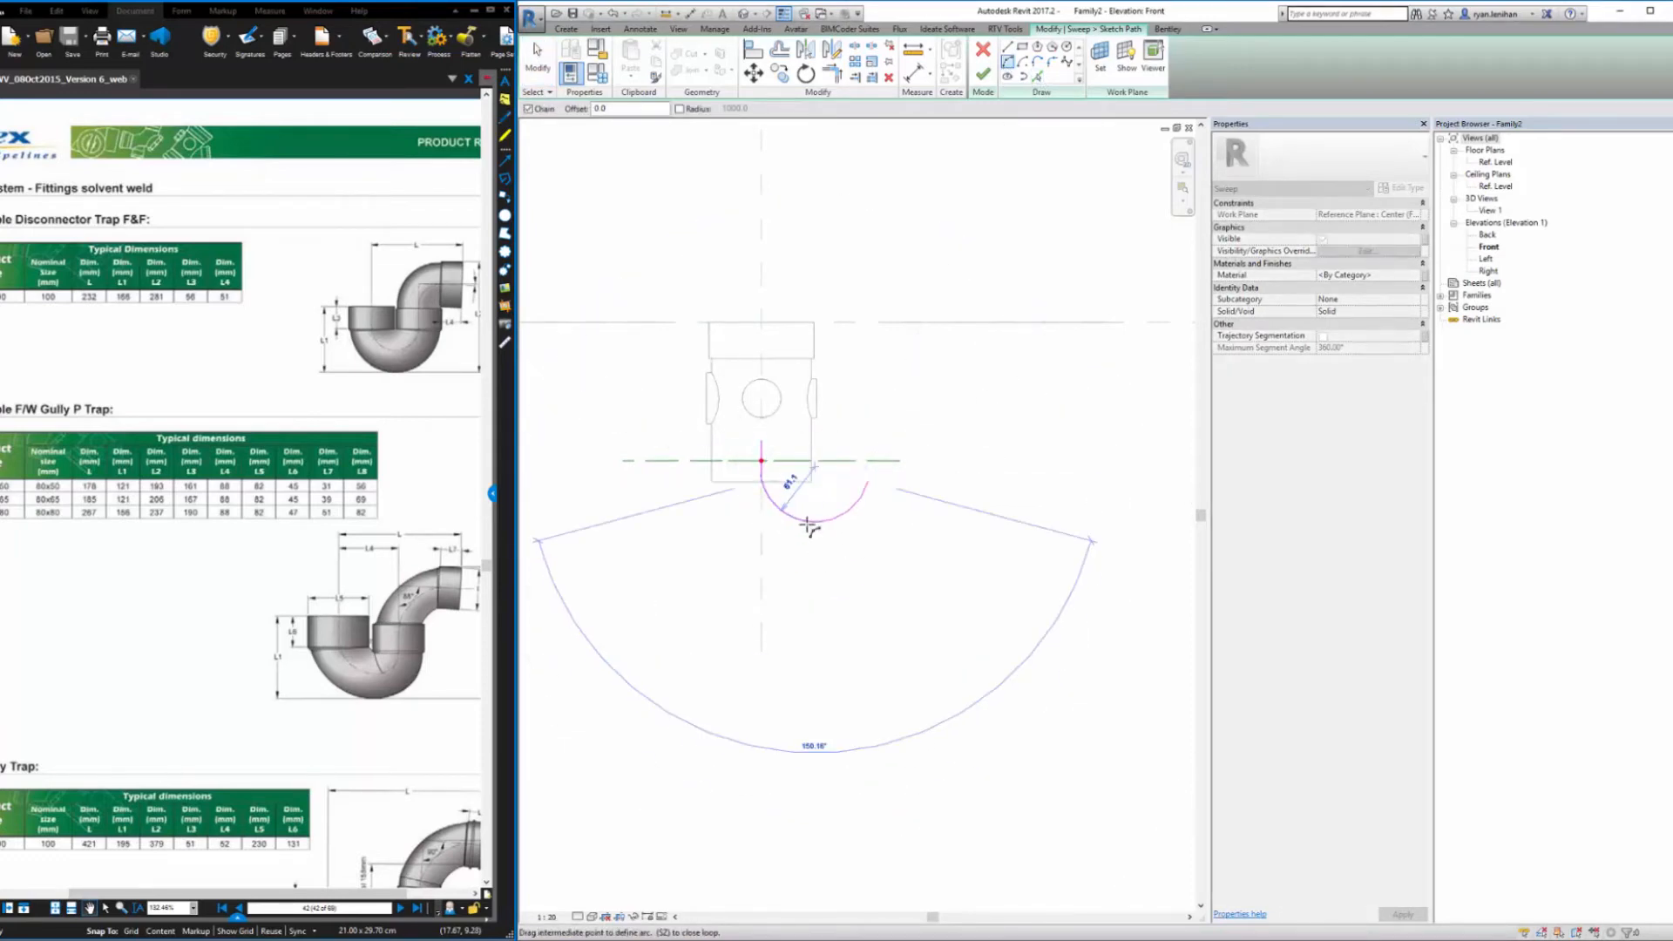
left_click(868, 482)
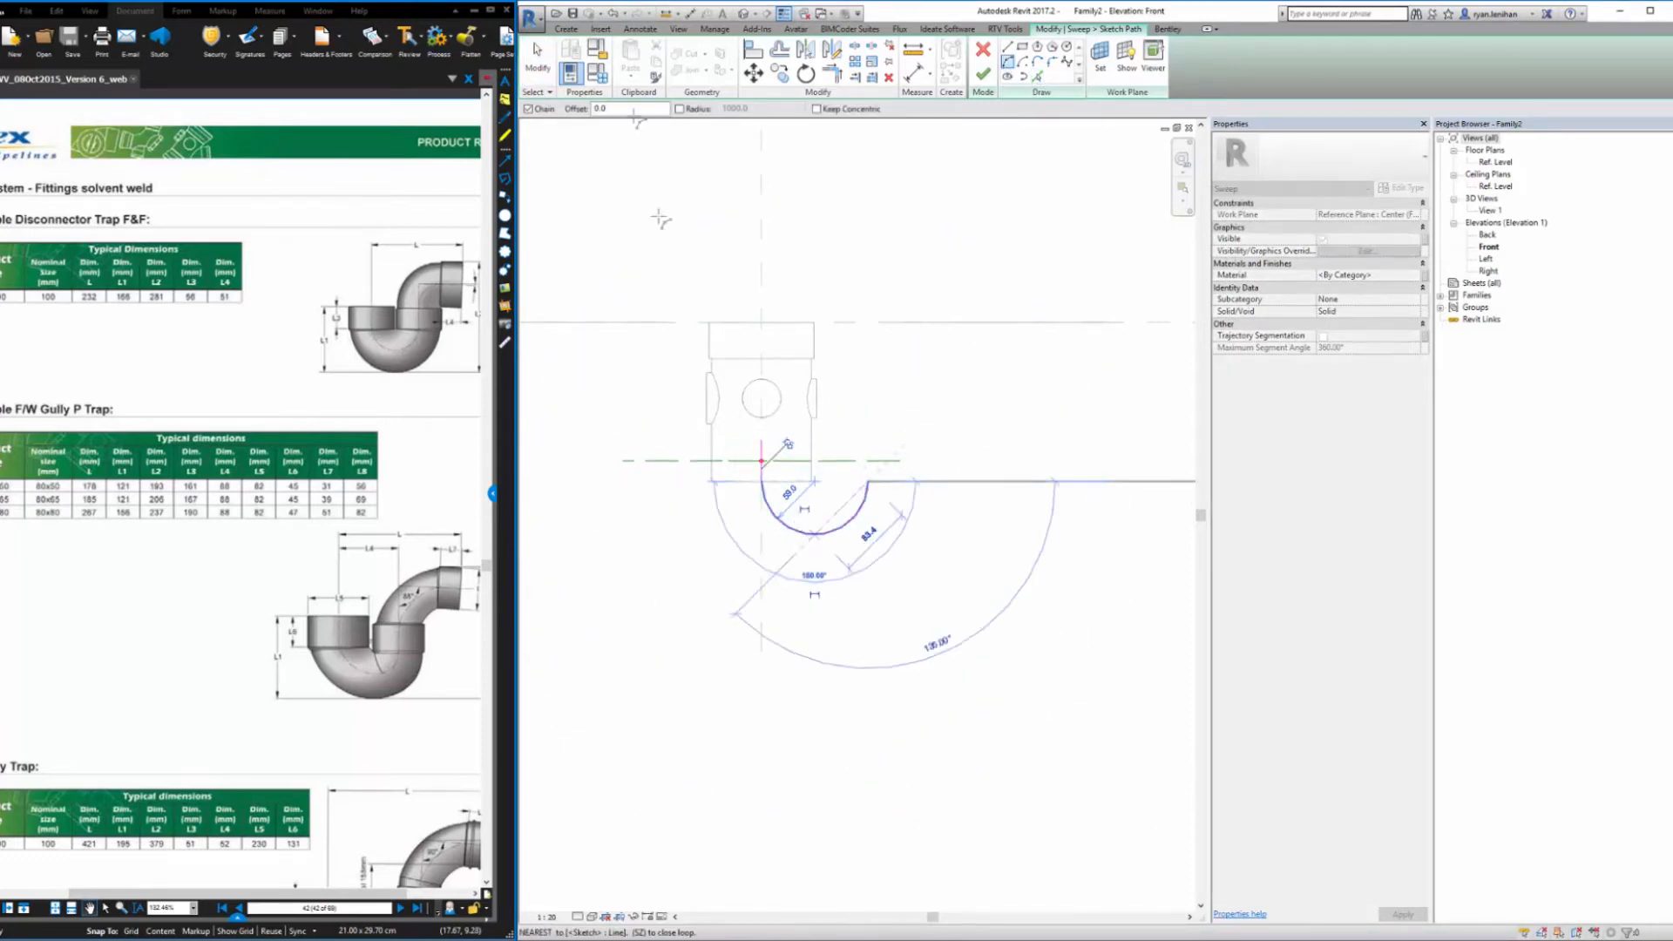
left_click(538, 61)
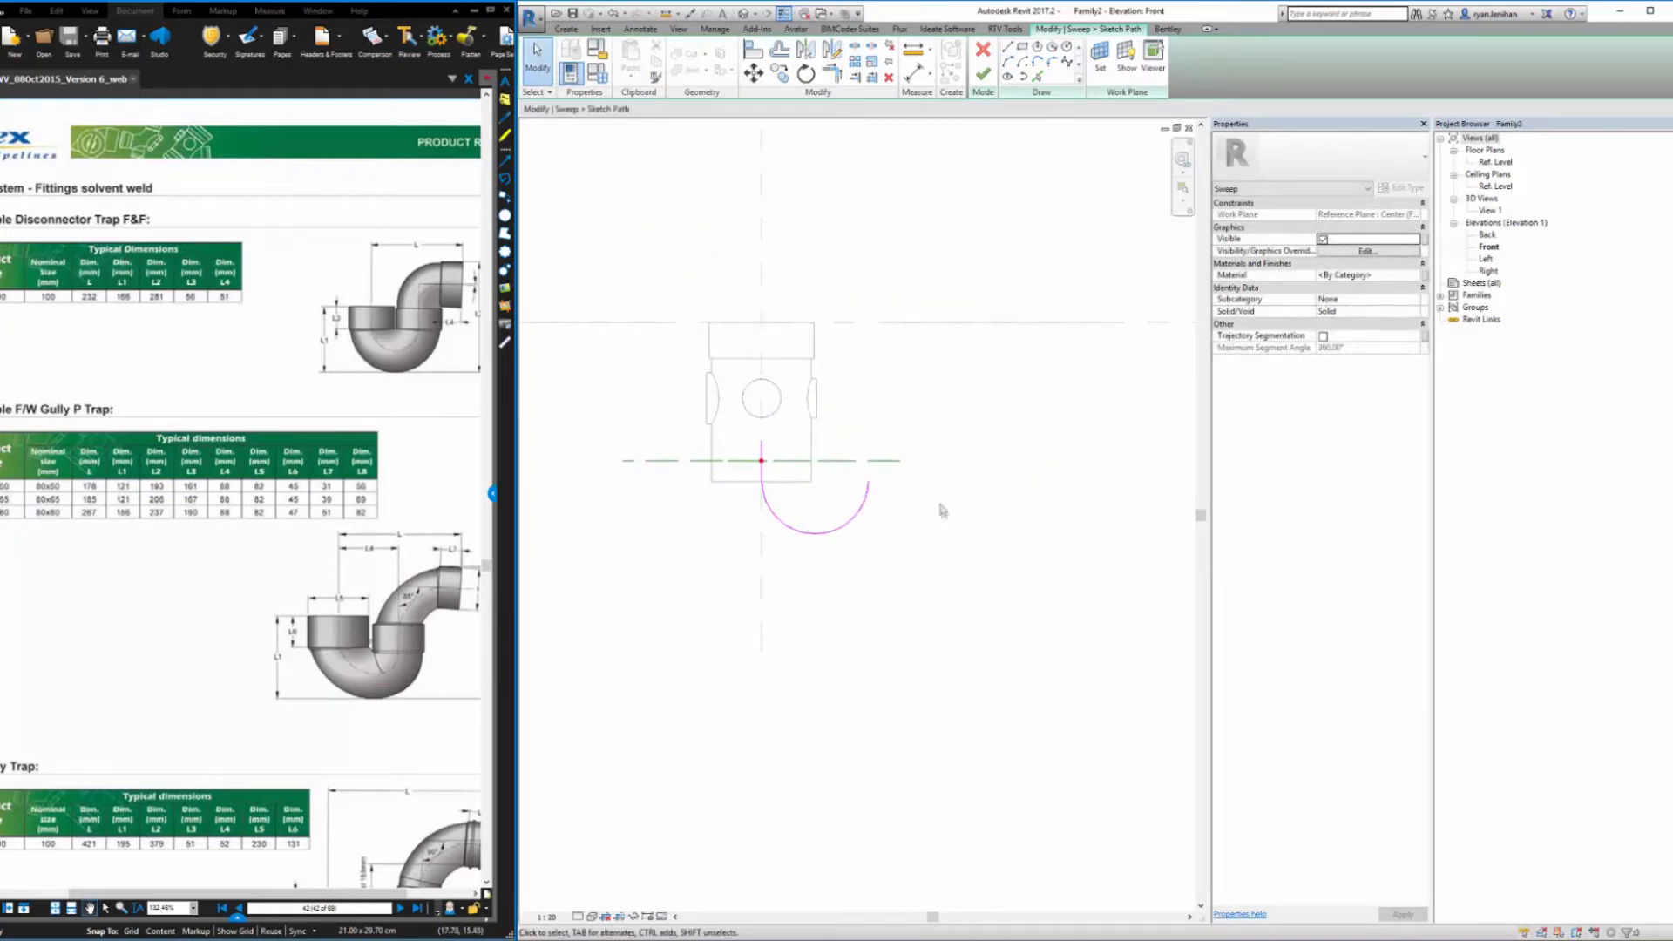
Sketch a 40 mm vertical line up from the arc's free end and finish the sweep path
left_click(1007, 48)
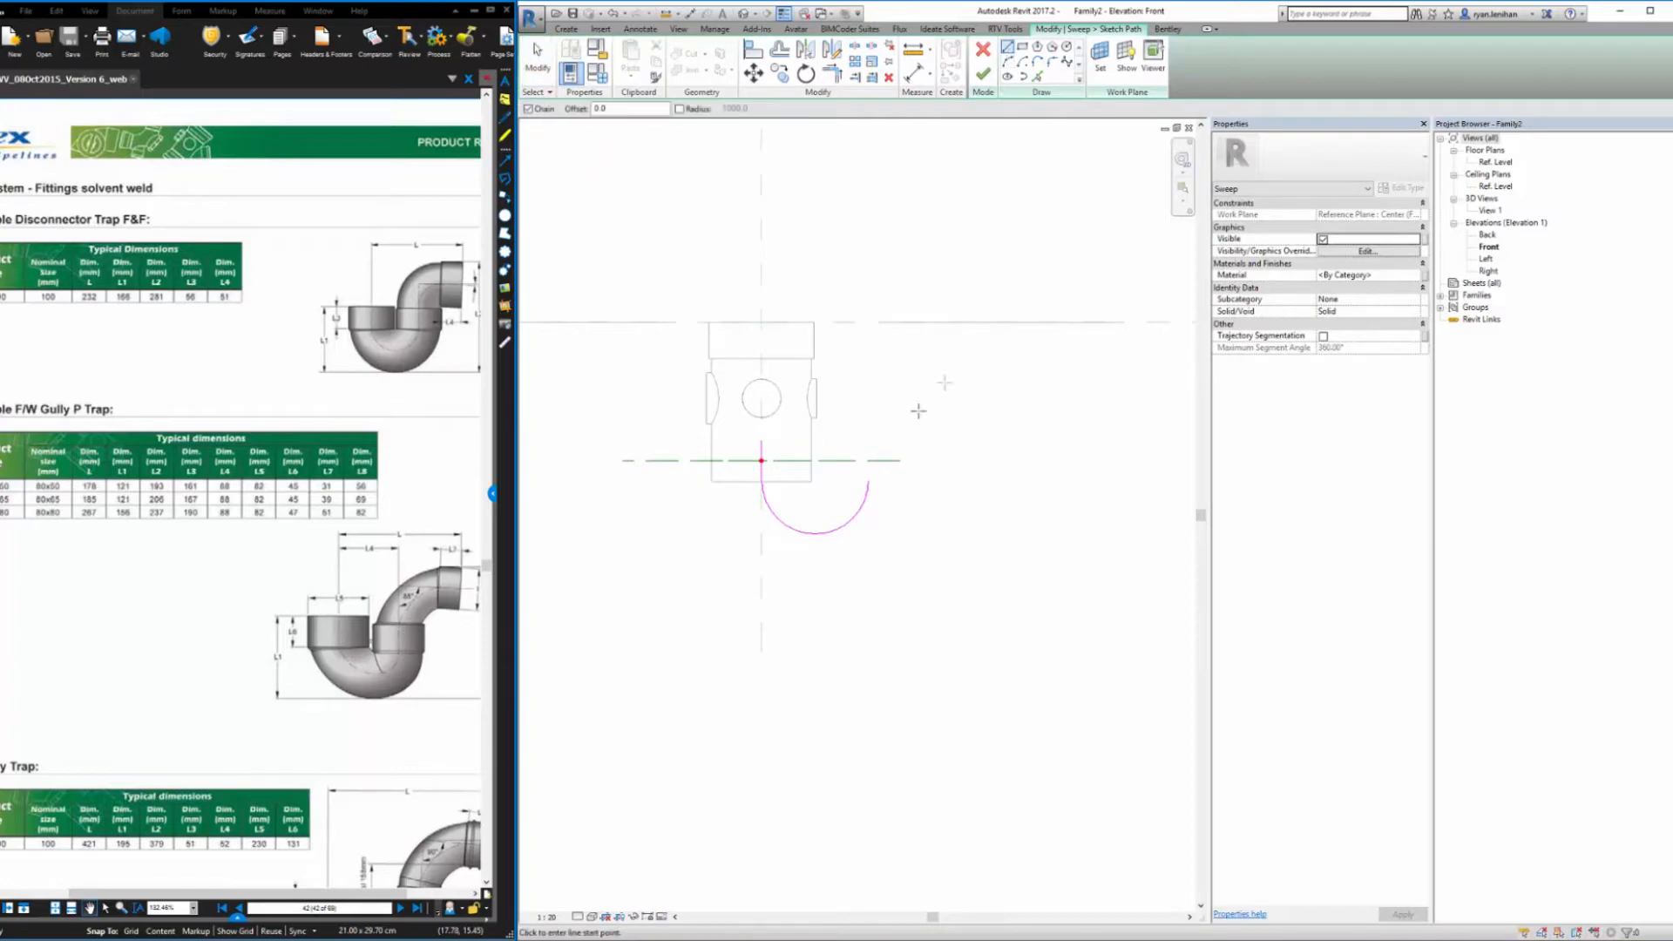
left_click(869, 481)
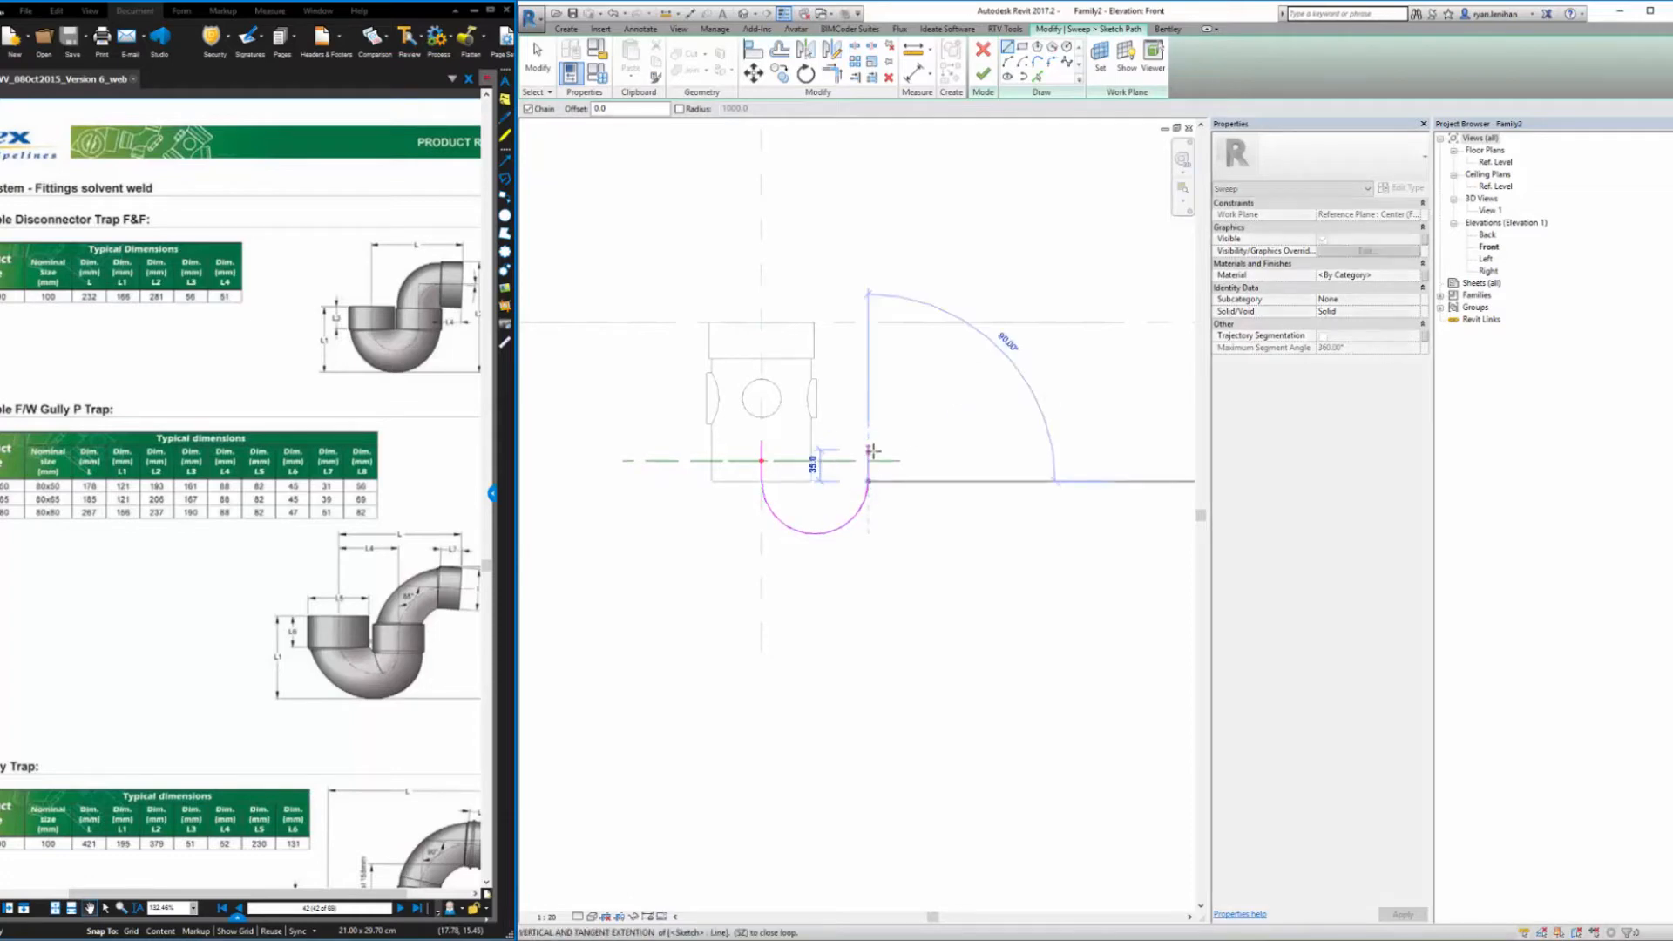
type("40")
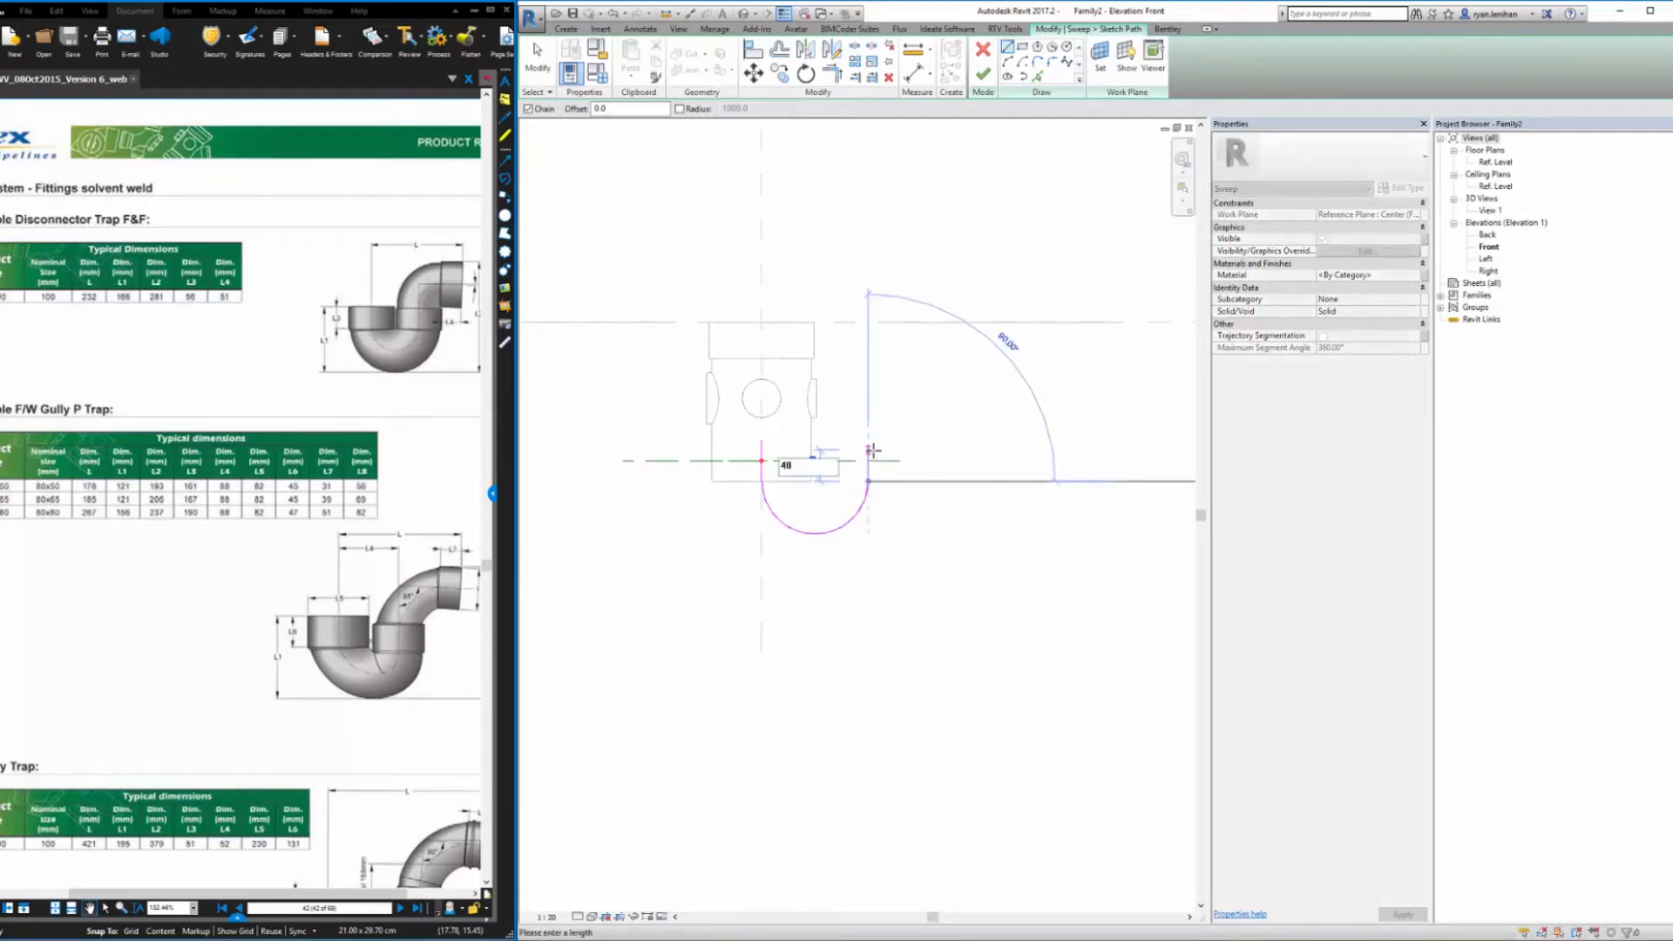
key("Return")
key("Escape")
key("Escape")
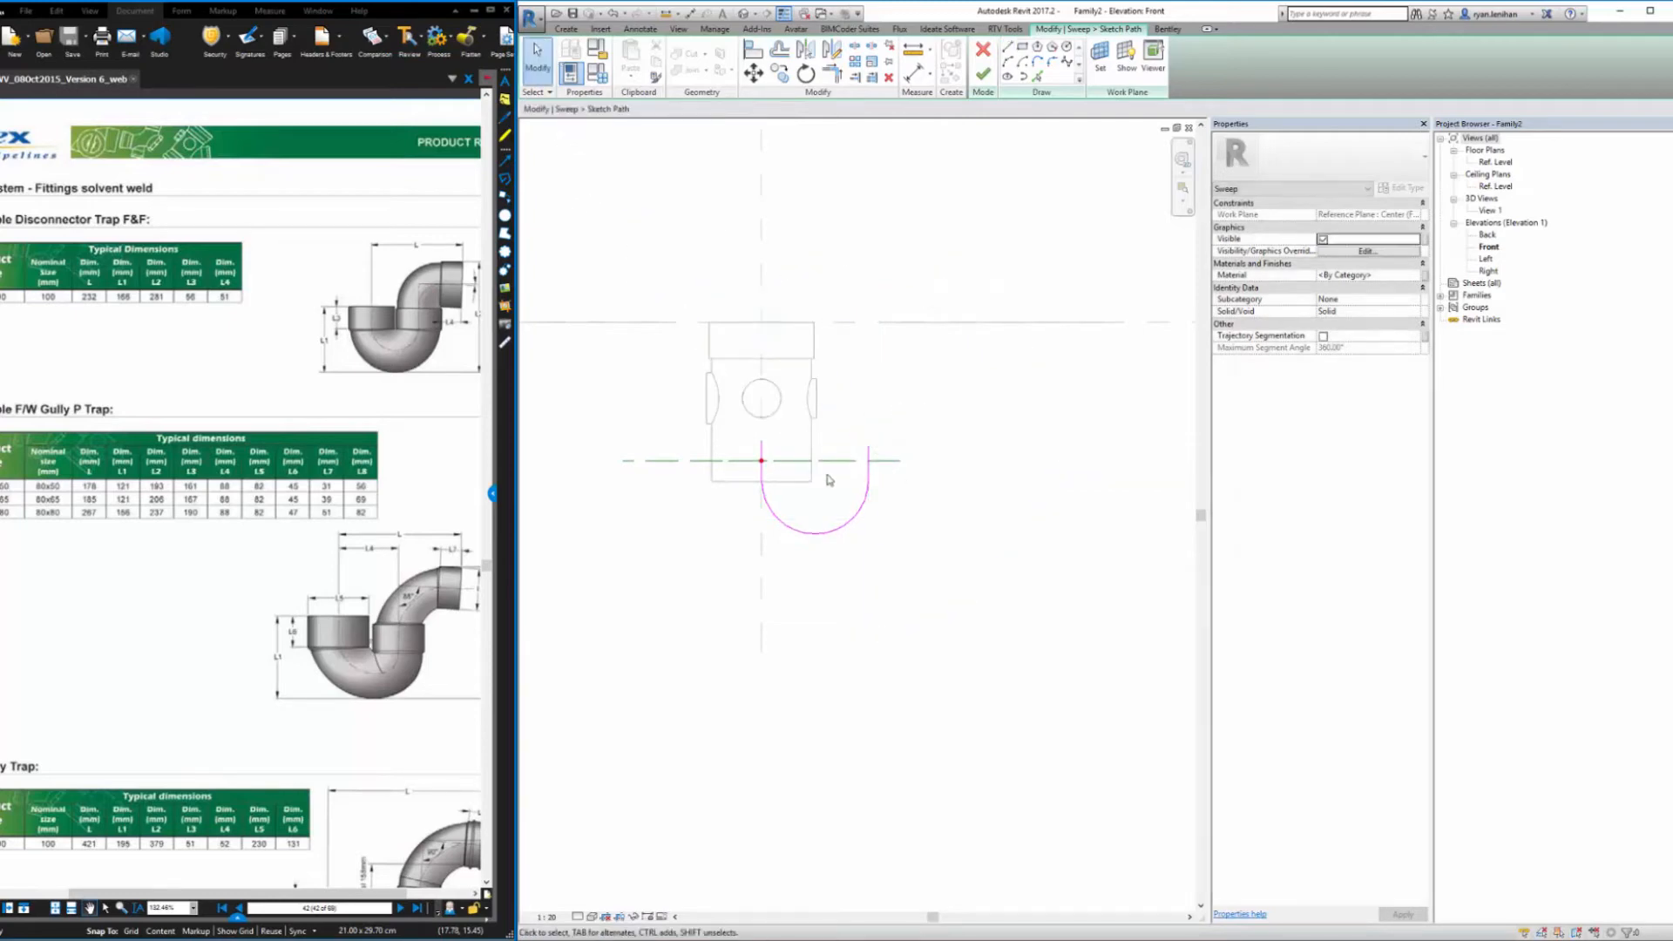
left_click(983, 76)
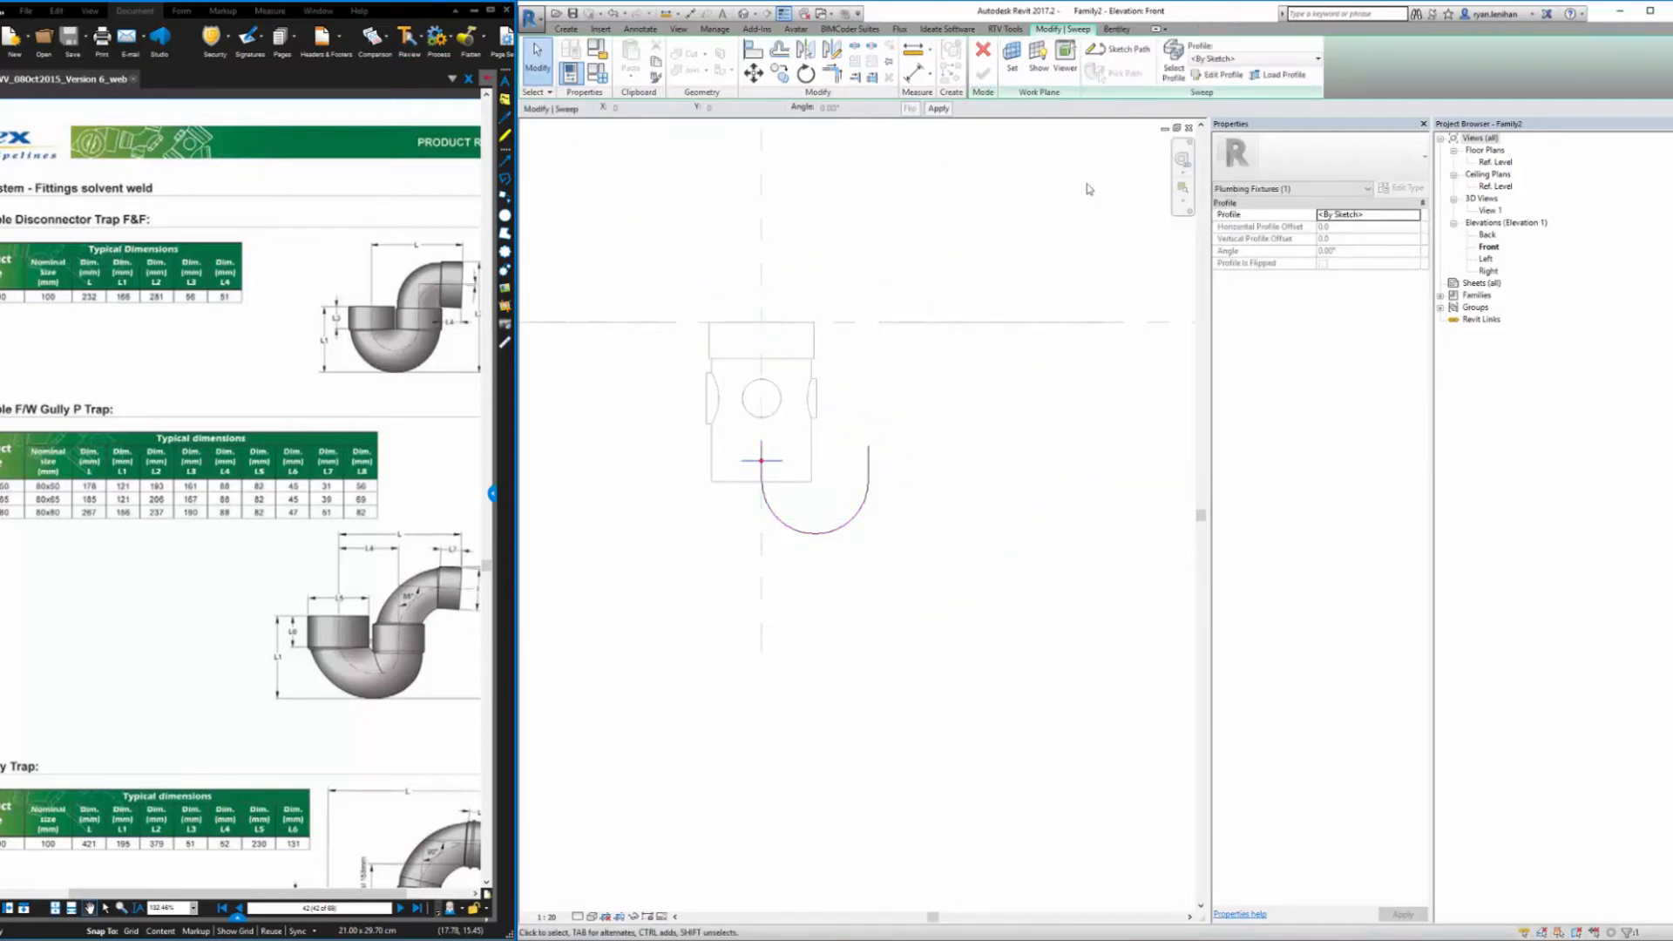
Edit the sweep profile in the Ref. Level floor plan and draw a circle of about 120 mm radius centred on the riser
left_click(1207, 77)
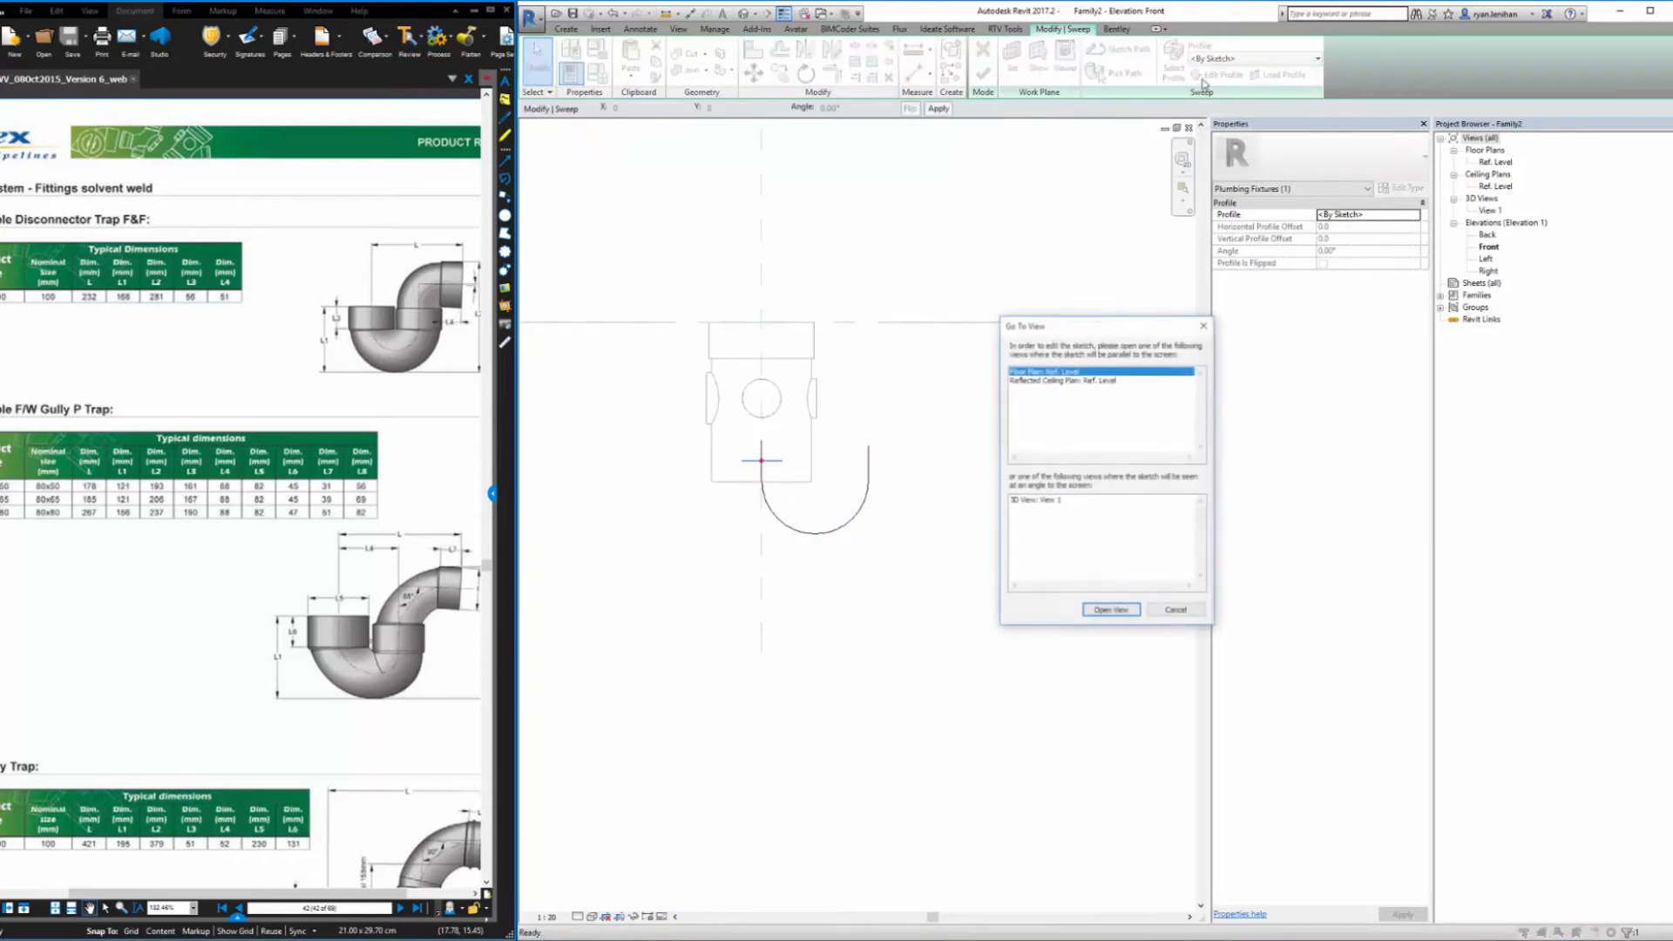
left_click(1100, 603)
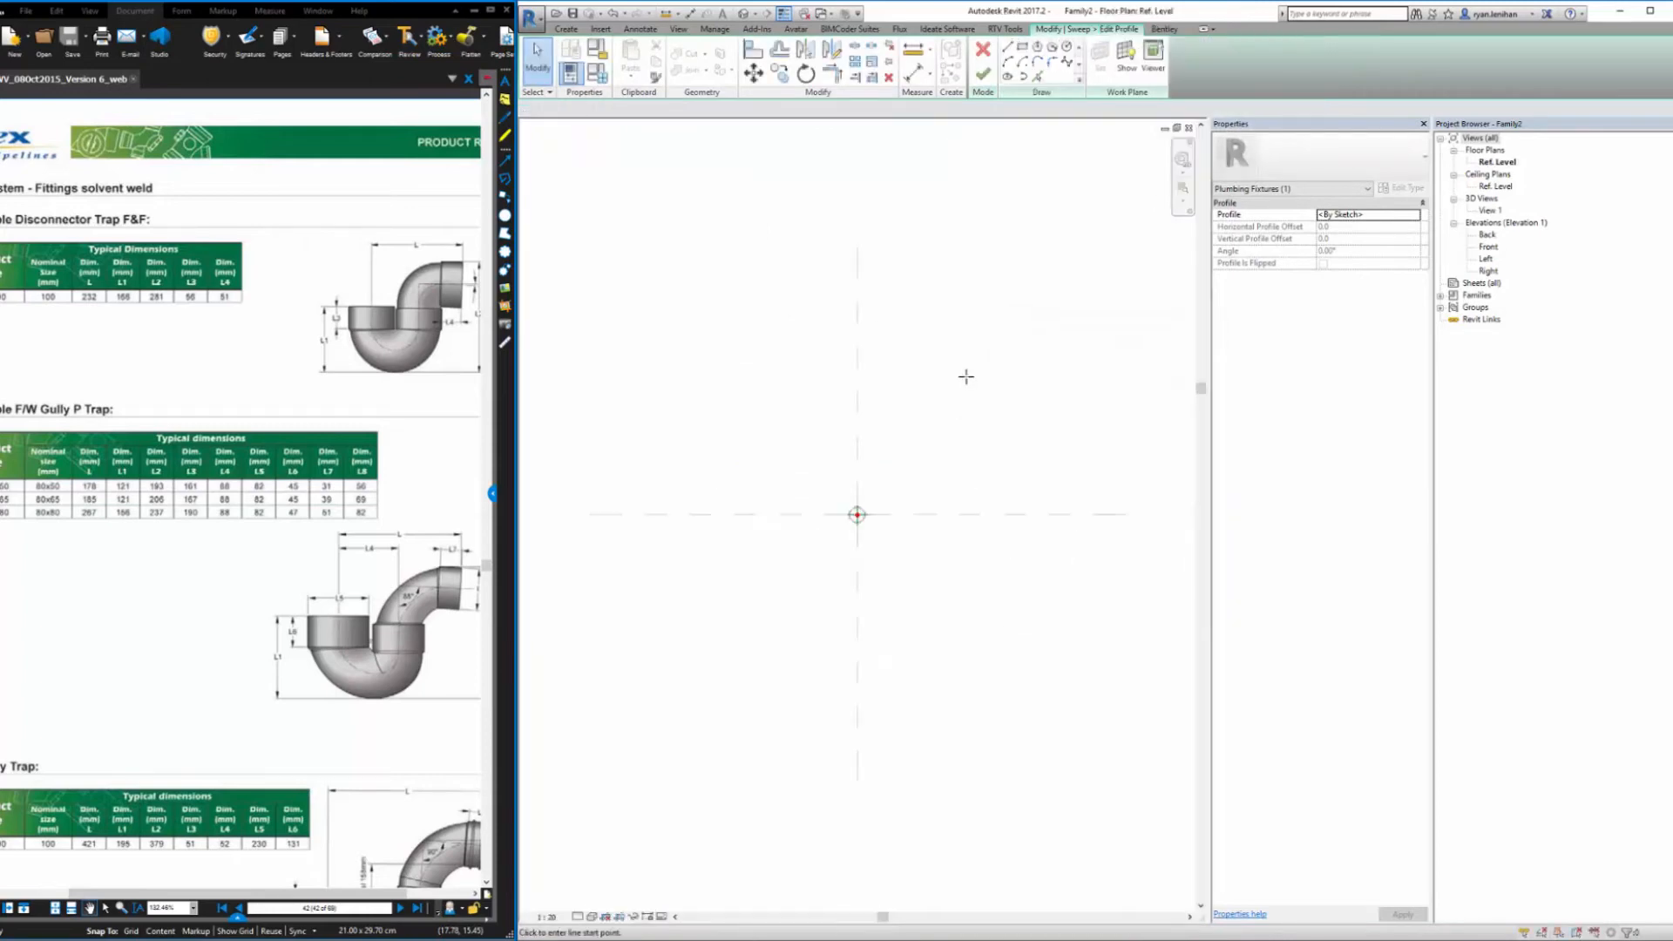
middle_click_drag(876, 521, 904, 419)
scroll(901, 417, "up", 5)
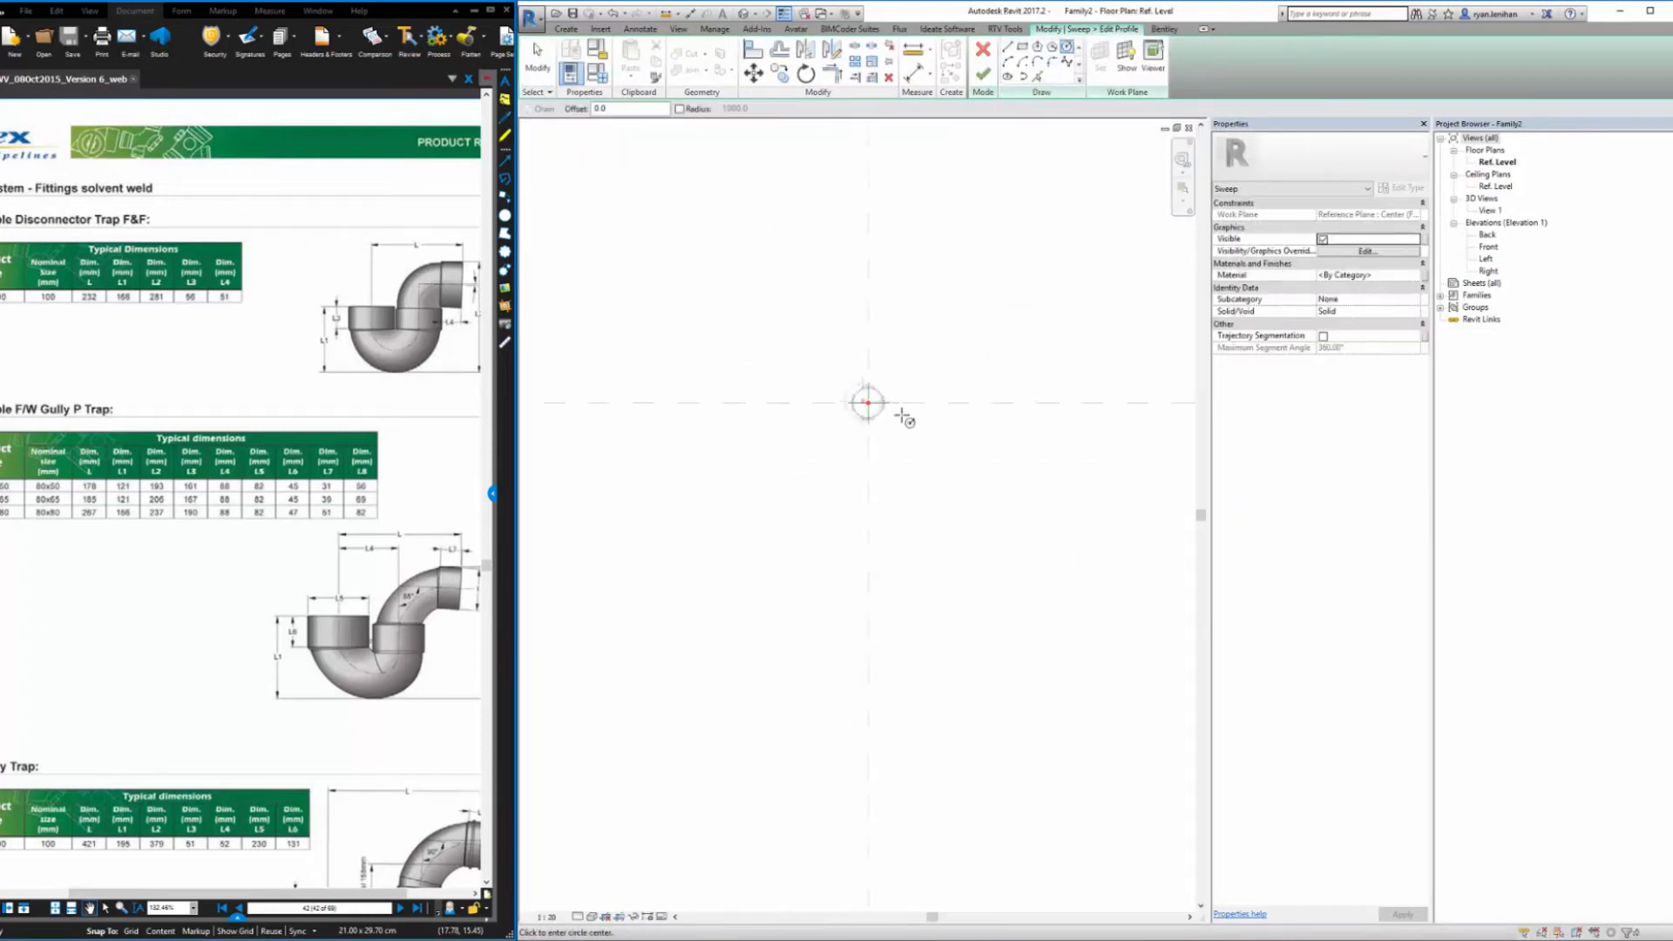
left_click(824, 387)
left_click(881, 332)
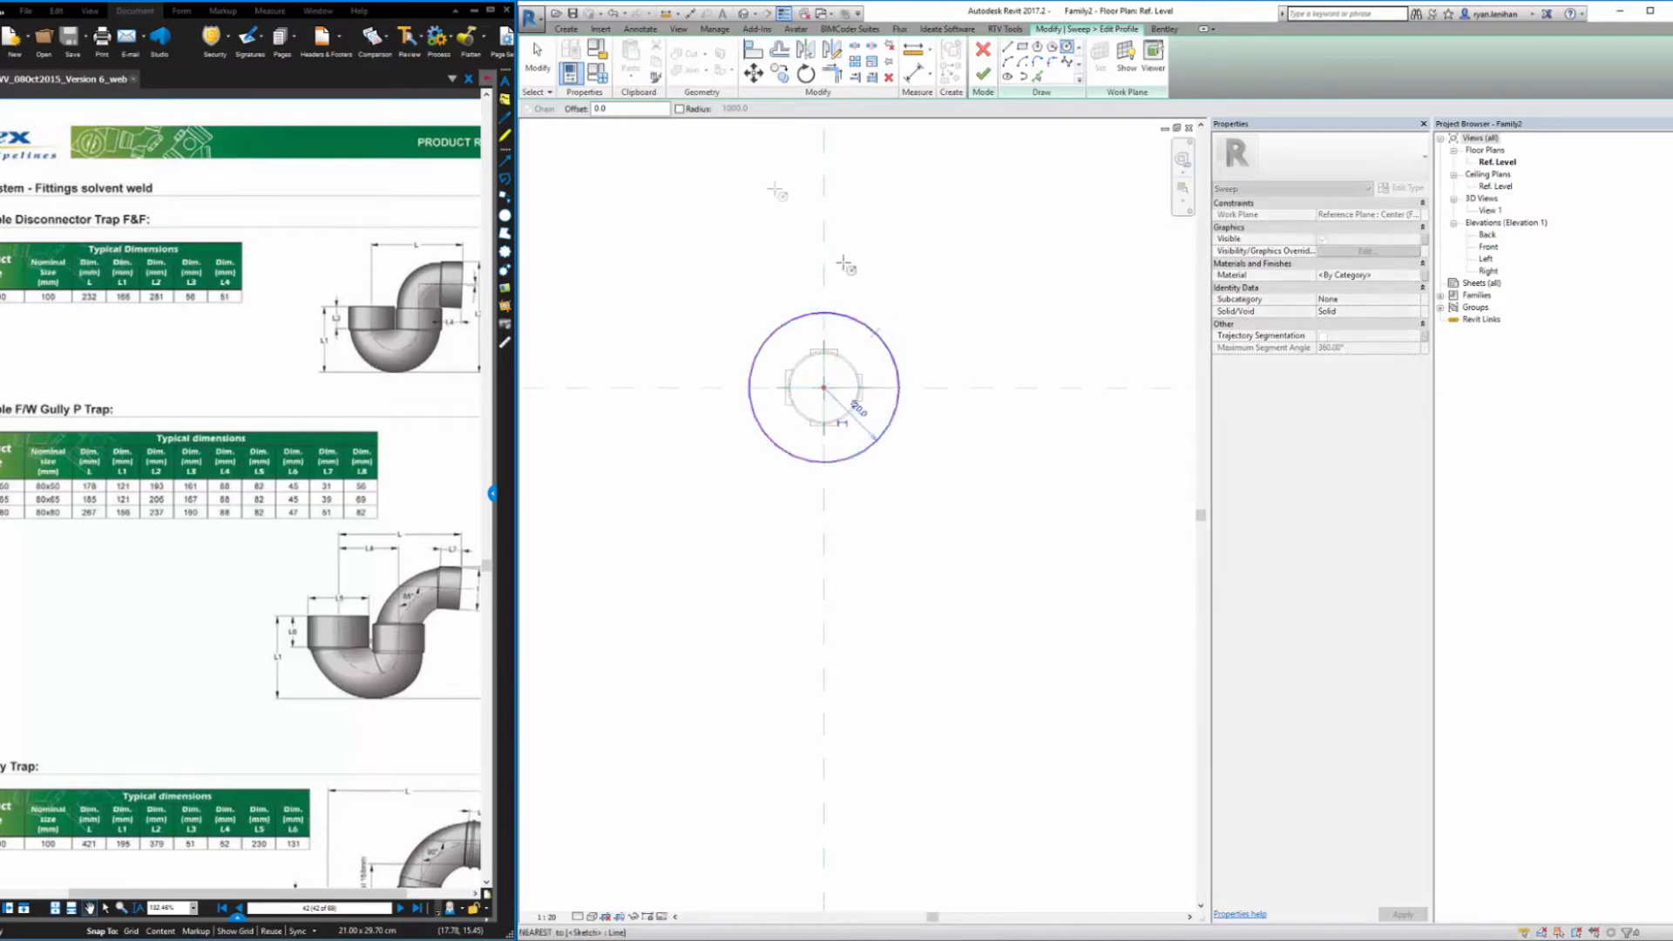
key("Escape")
key("Escape")
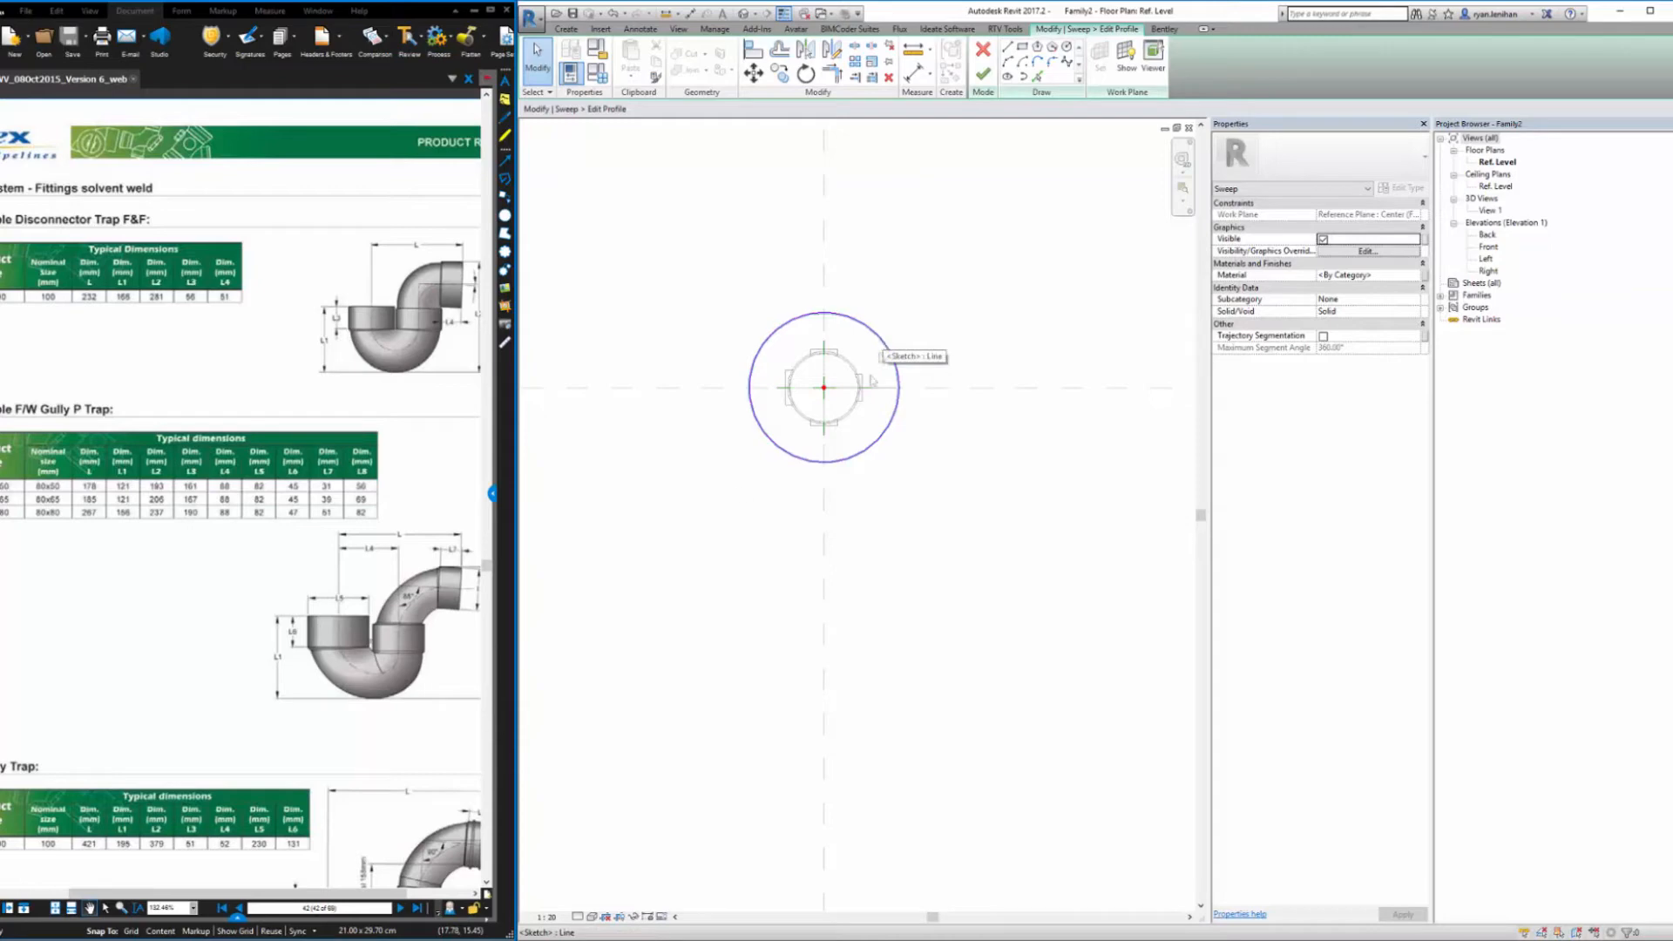
Set the sweep profile circle's radius to 55 mm, finish the sweep and check the bend in the Front elevation
left_click(859, 321)
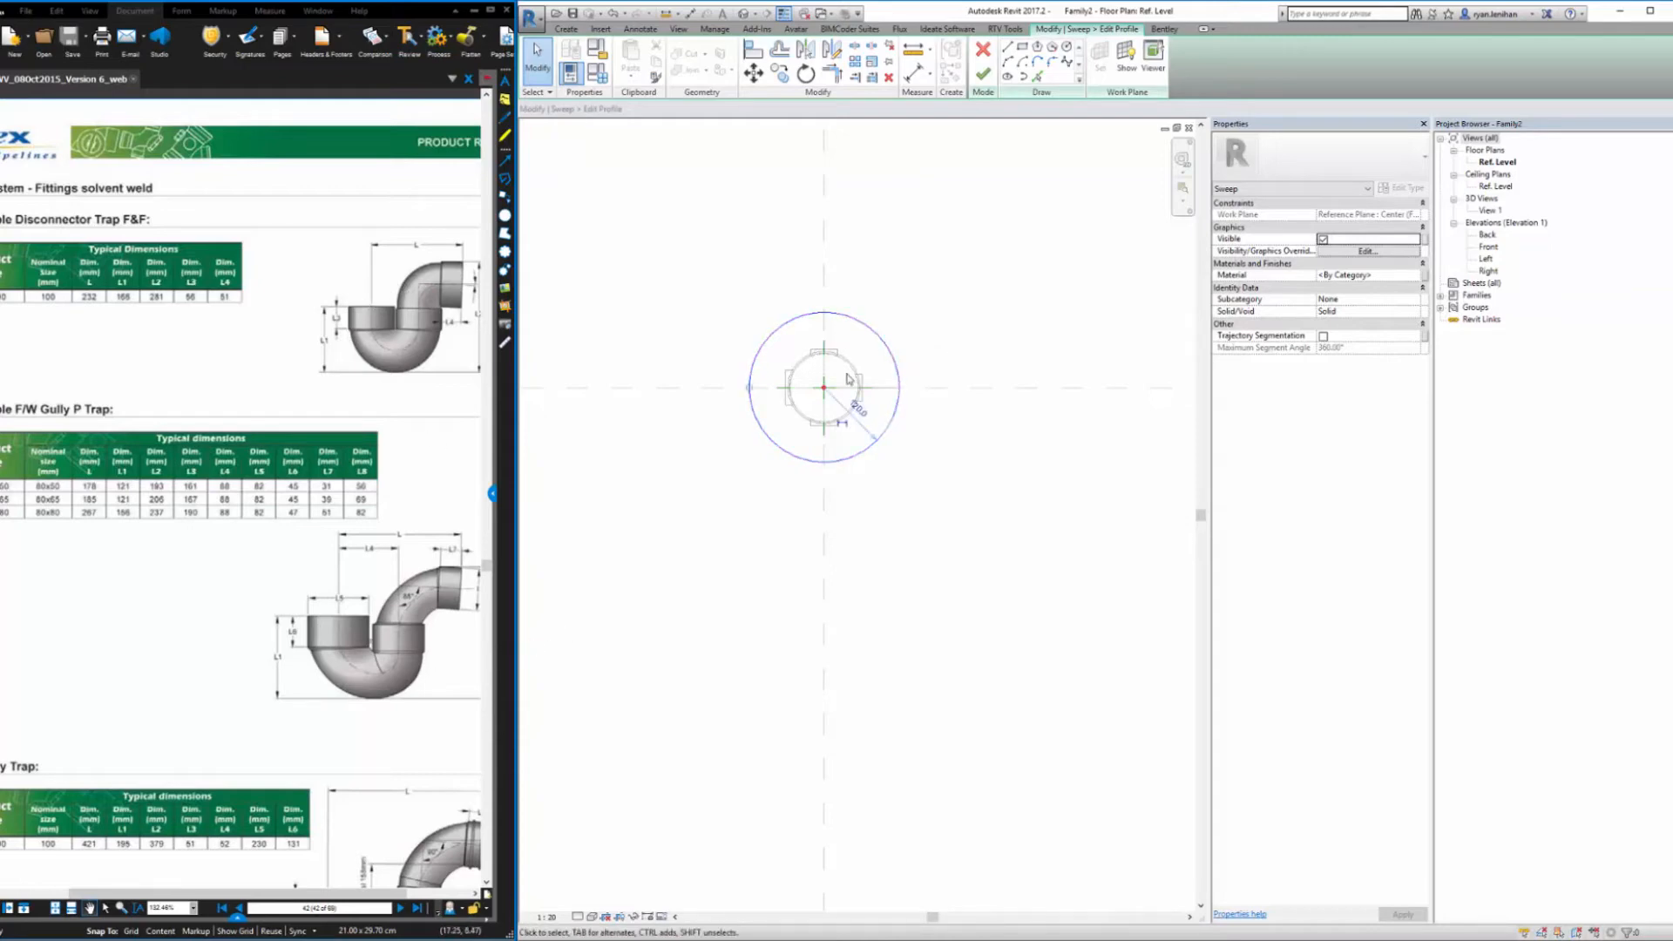
left_click(856, 408)
key("Return")
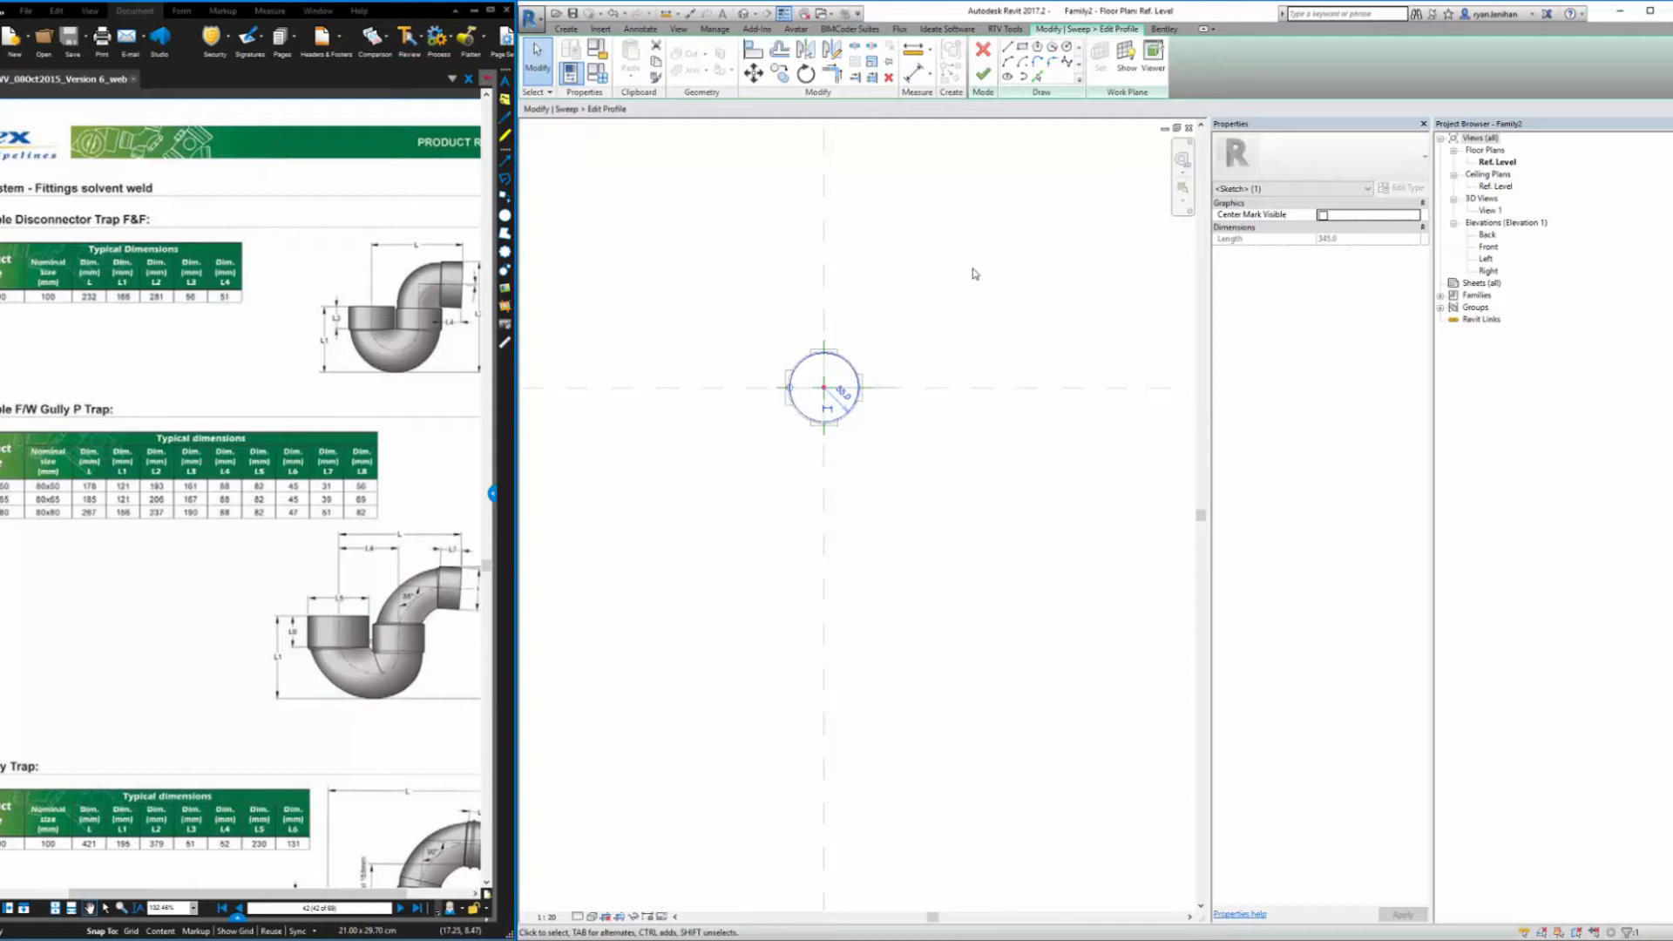
left_click(975, 273)
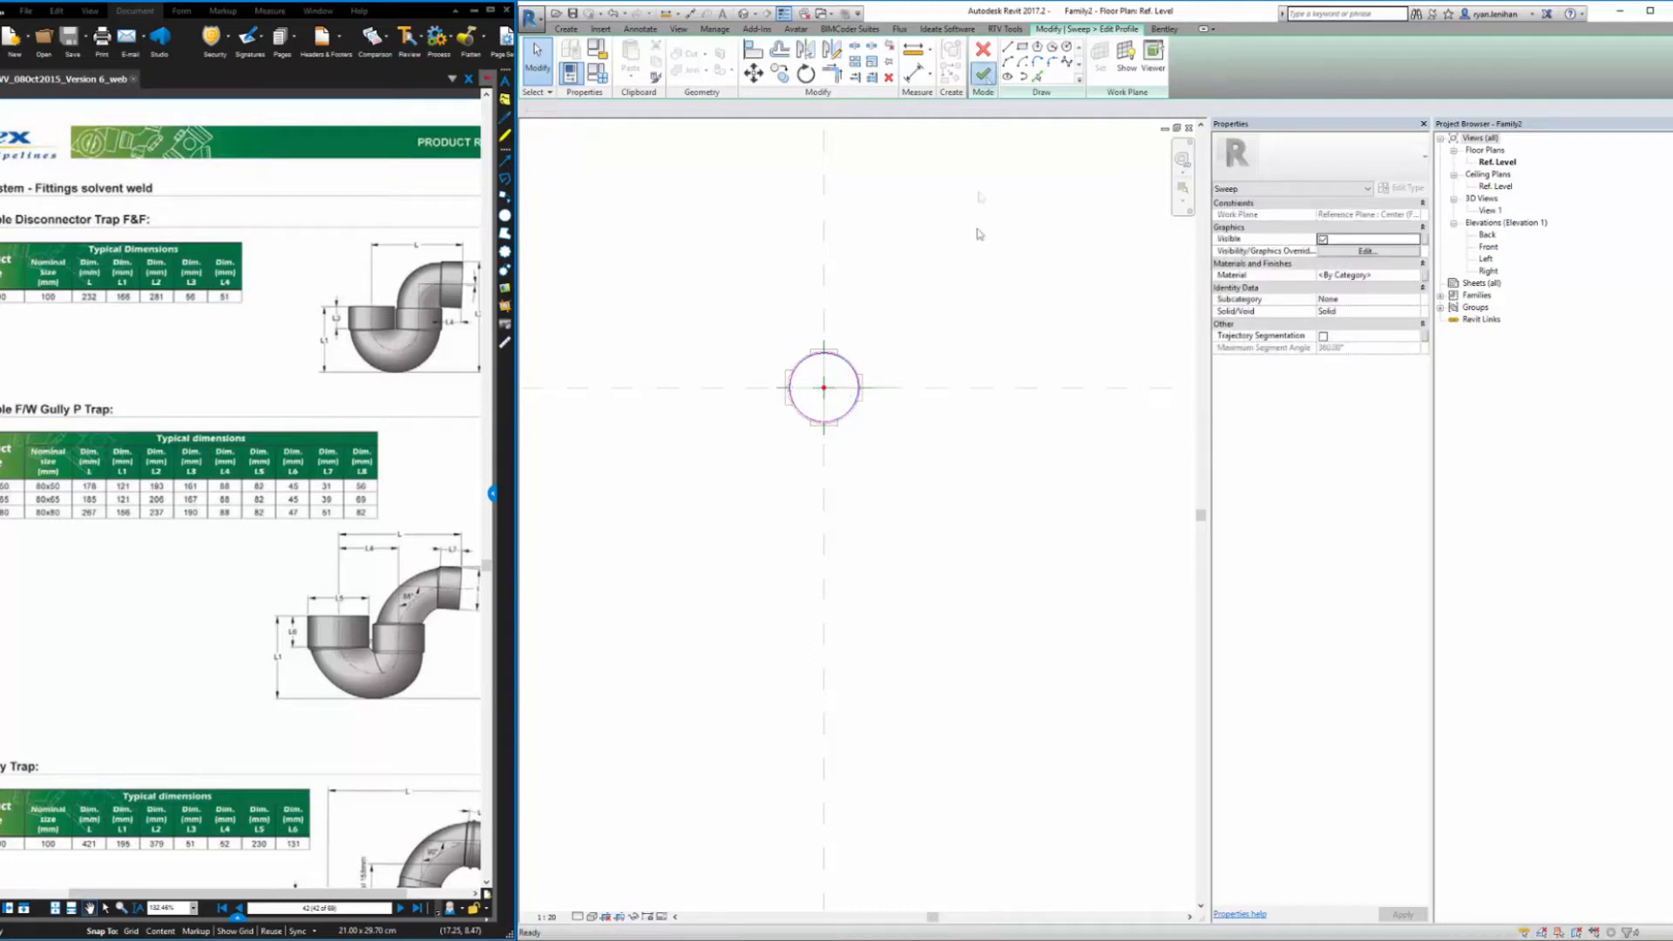
left_click(983, 74)
left_click(978, 282)
left_click(980, 82)
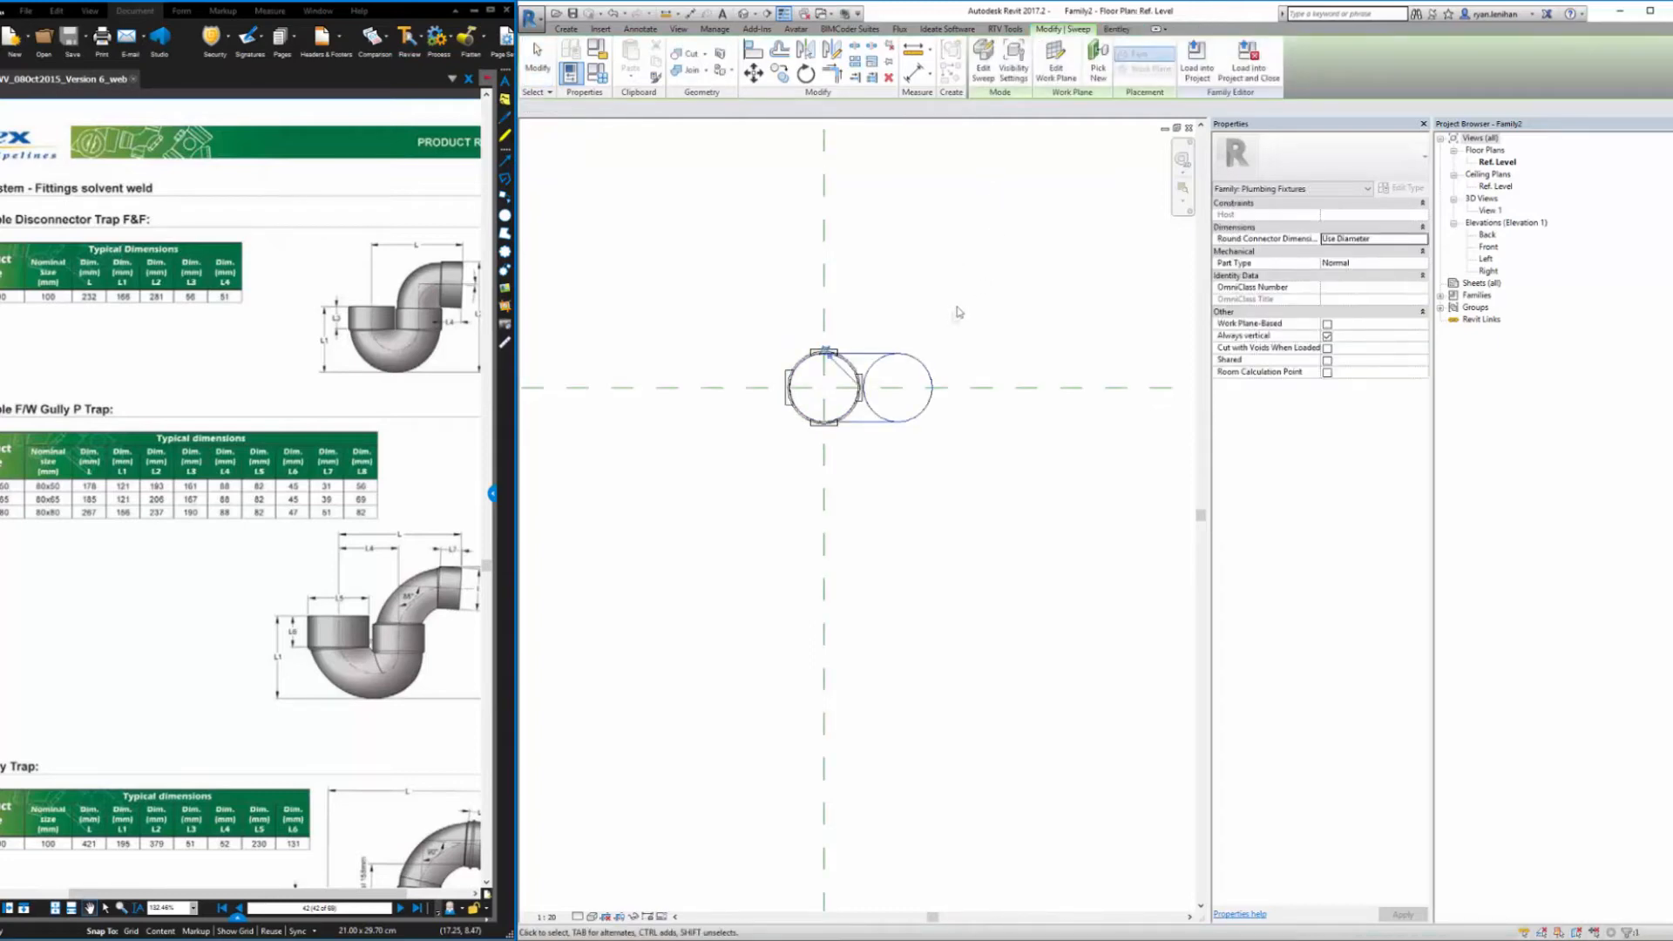
double_click(1489, 249)
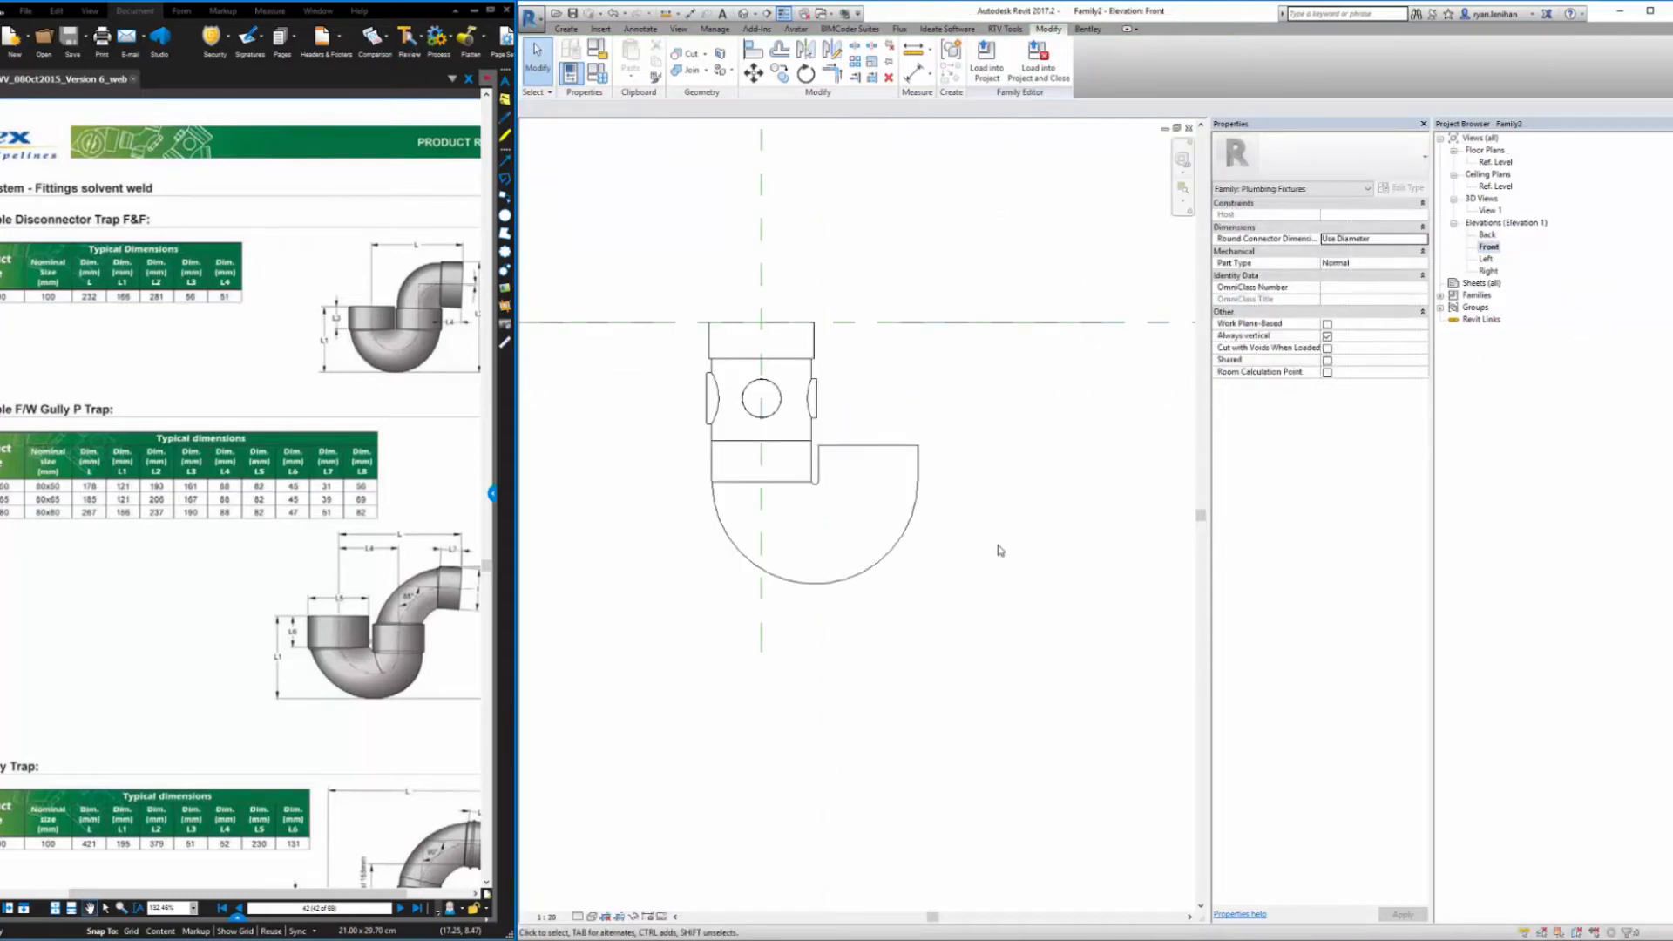
left_click(820, 487)
left_click(974, 500)
In the Ref. Level plan, sketch an extrusion profile circle of 58 mm radius centred on the bend's open end
double_click(1499, 163)
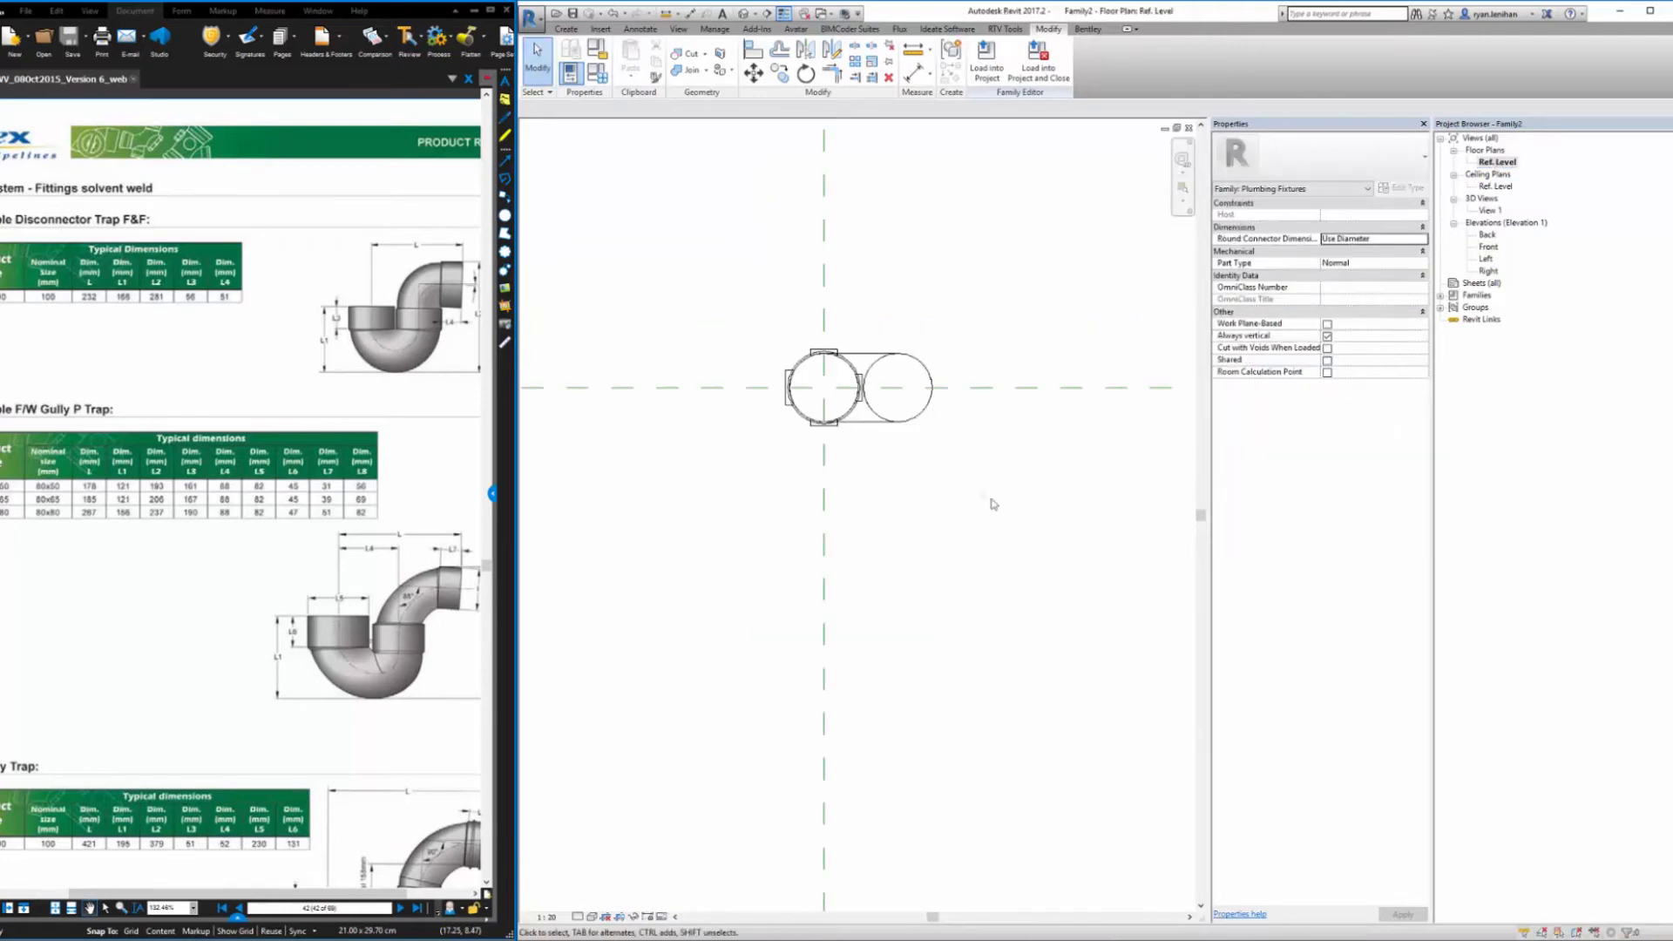
left_click(566, 29)
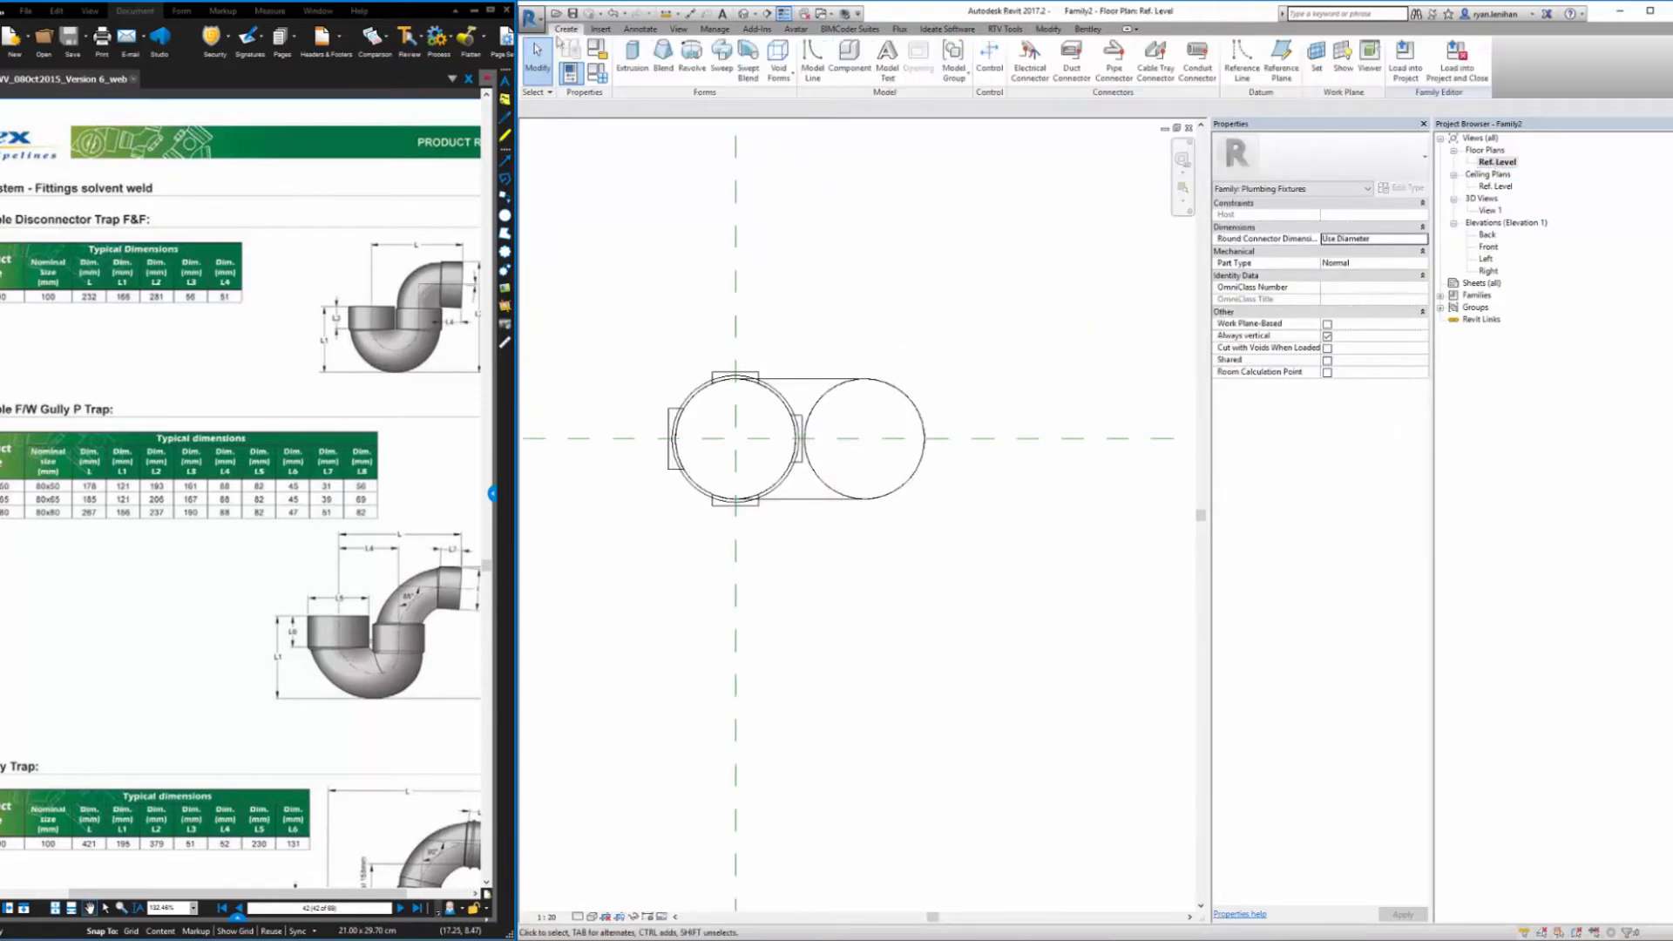
left_click(632, 60)
left_click(1067, 50)
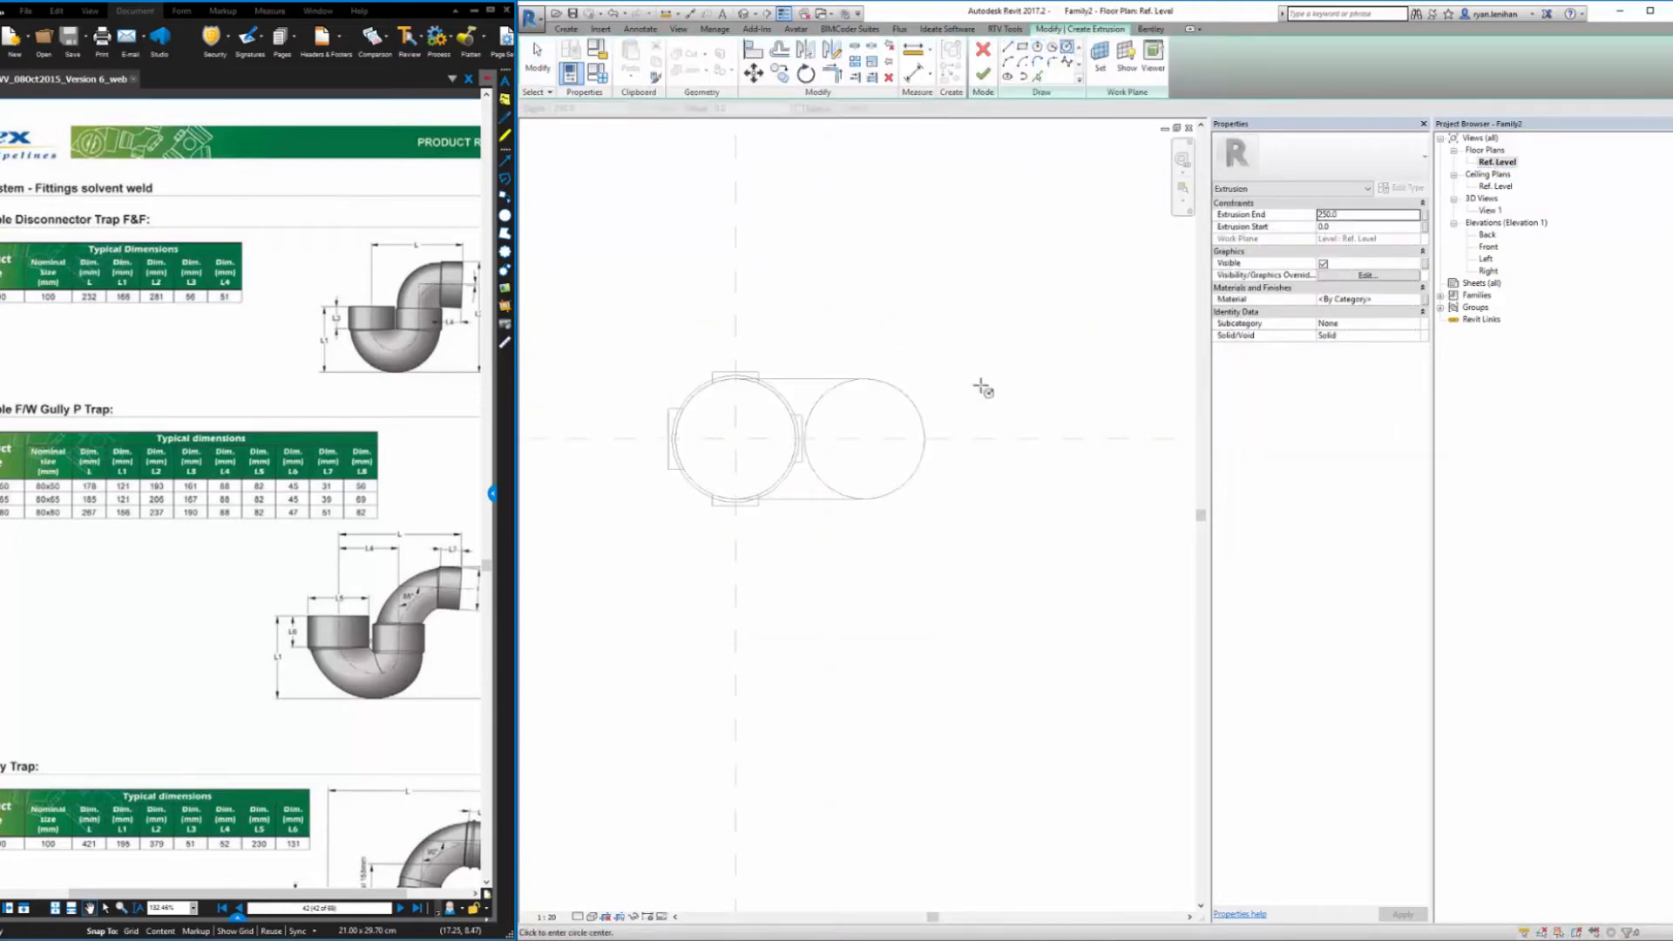
left_click(865, 438)
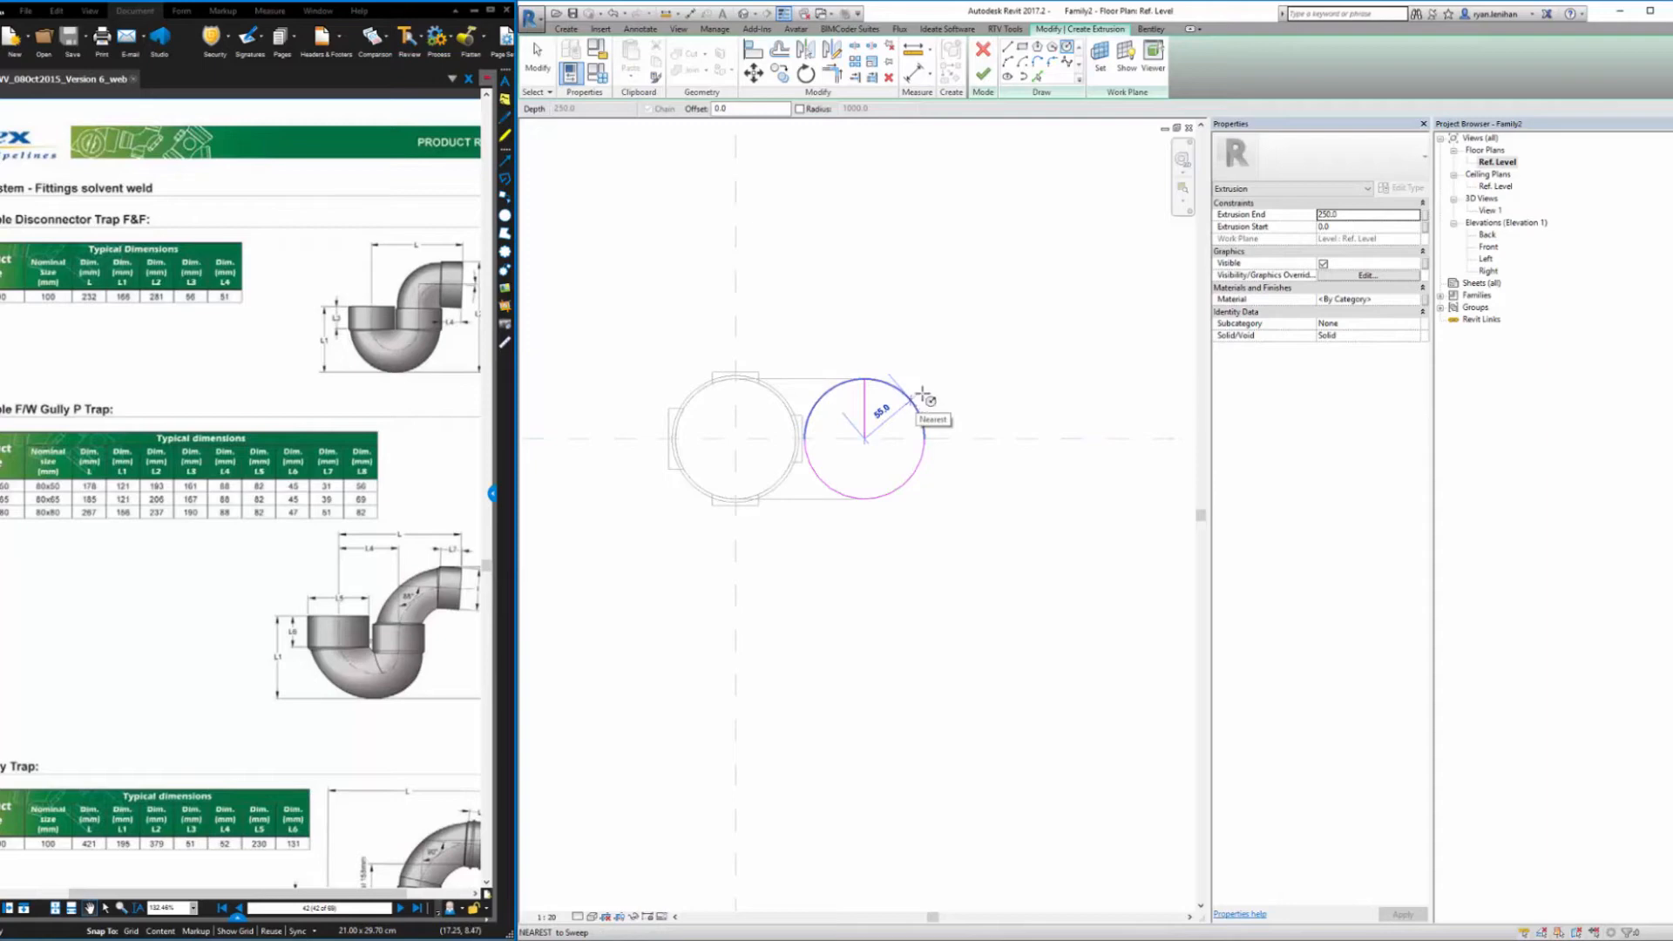
left_click(926, 397)
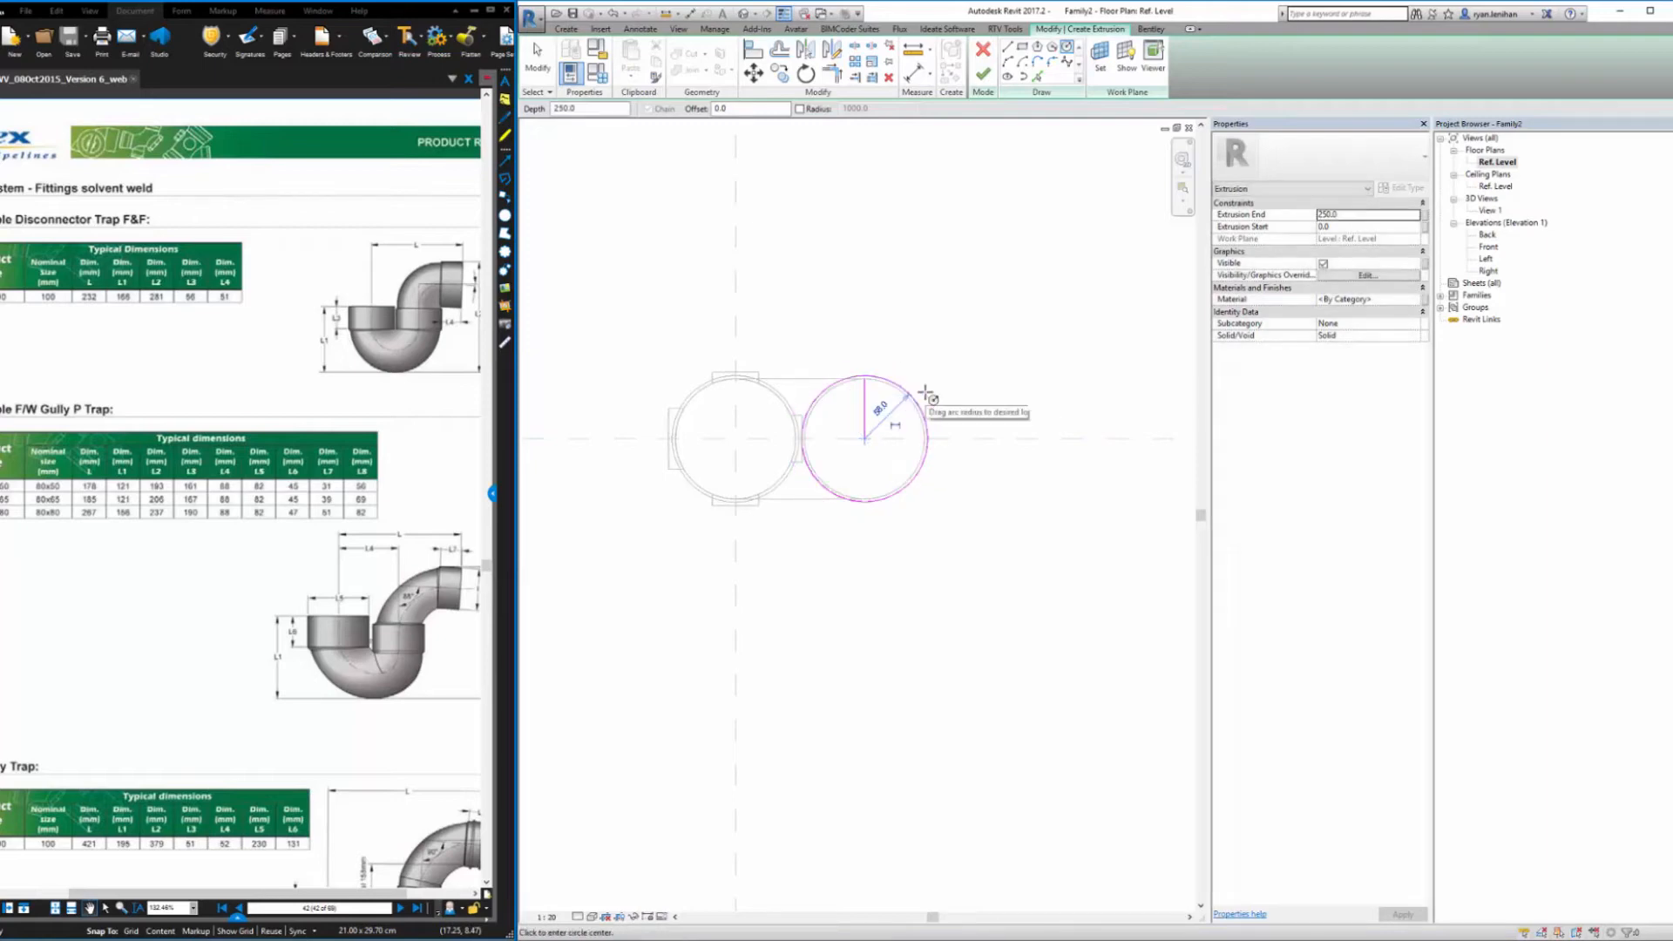
Remove the stray vertical line inside the profile circle and finish the extrusion
left_click(983, 74)
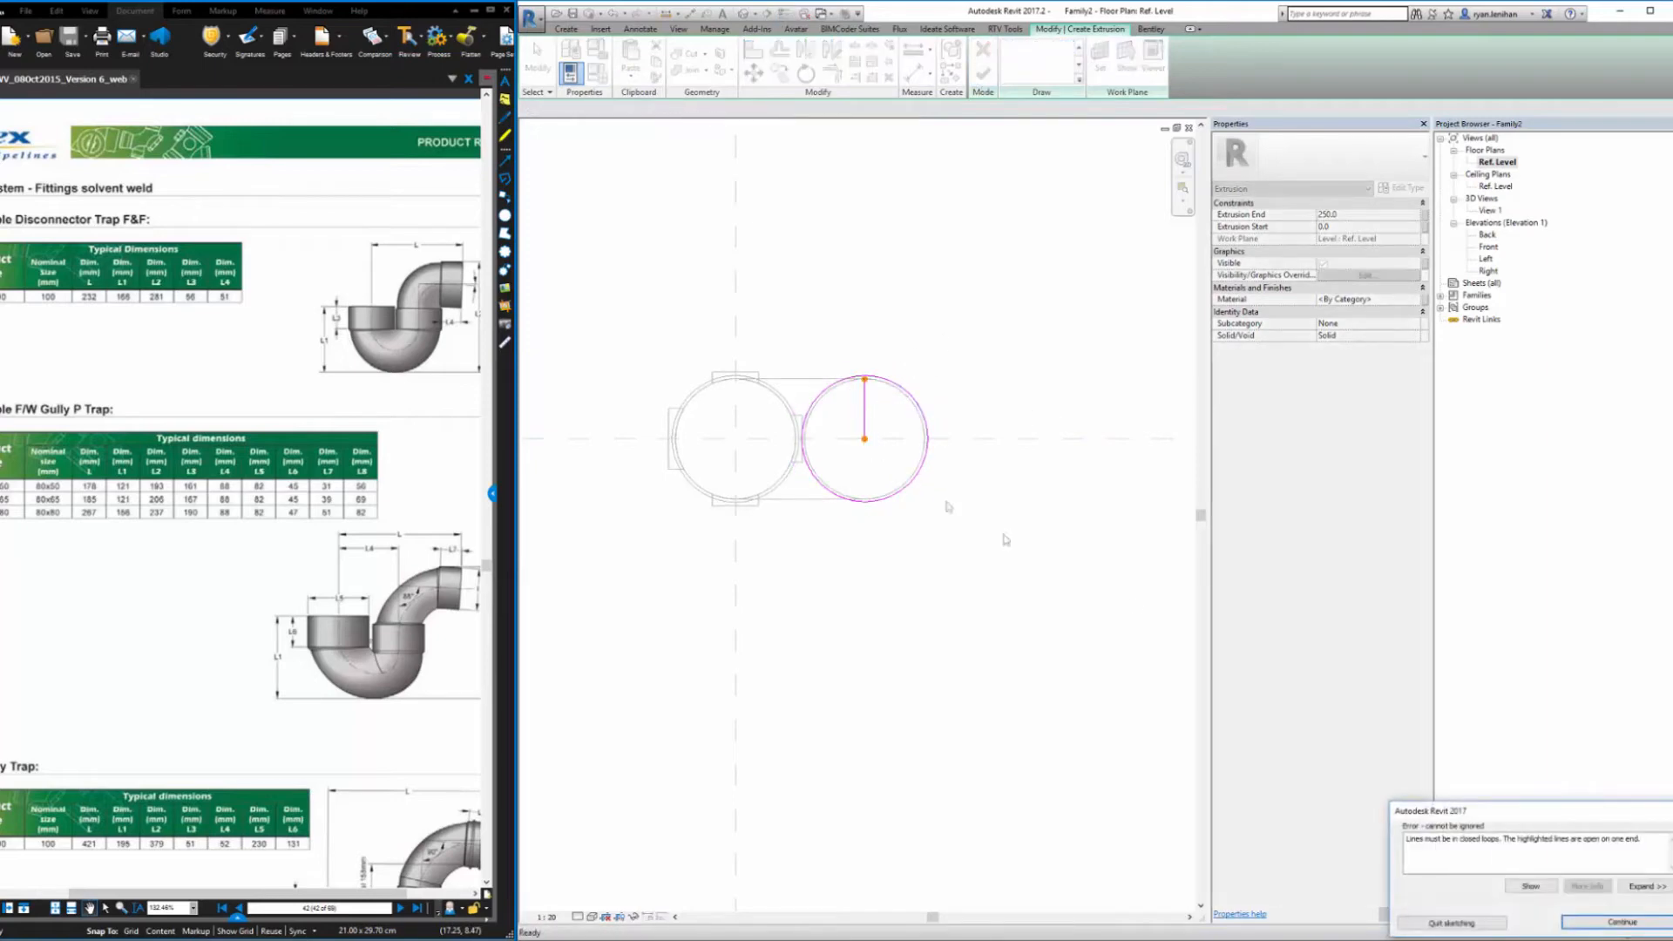
left_click(1610, 924)
left_click(1004, 379)
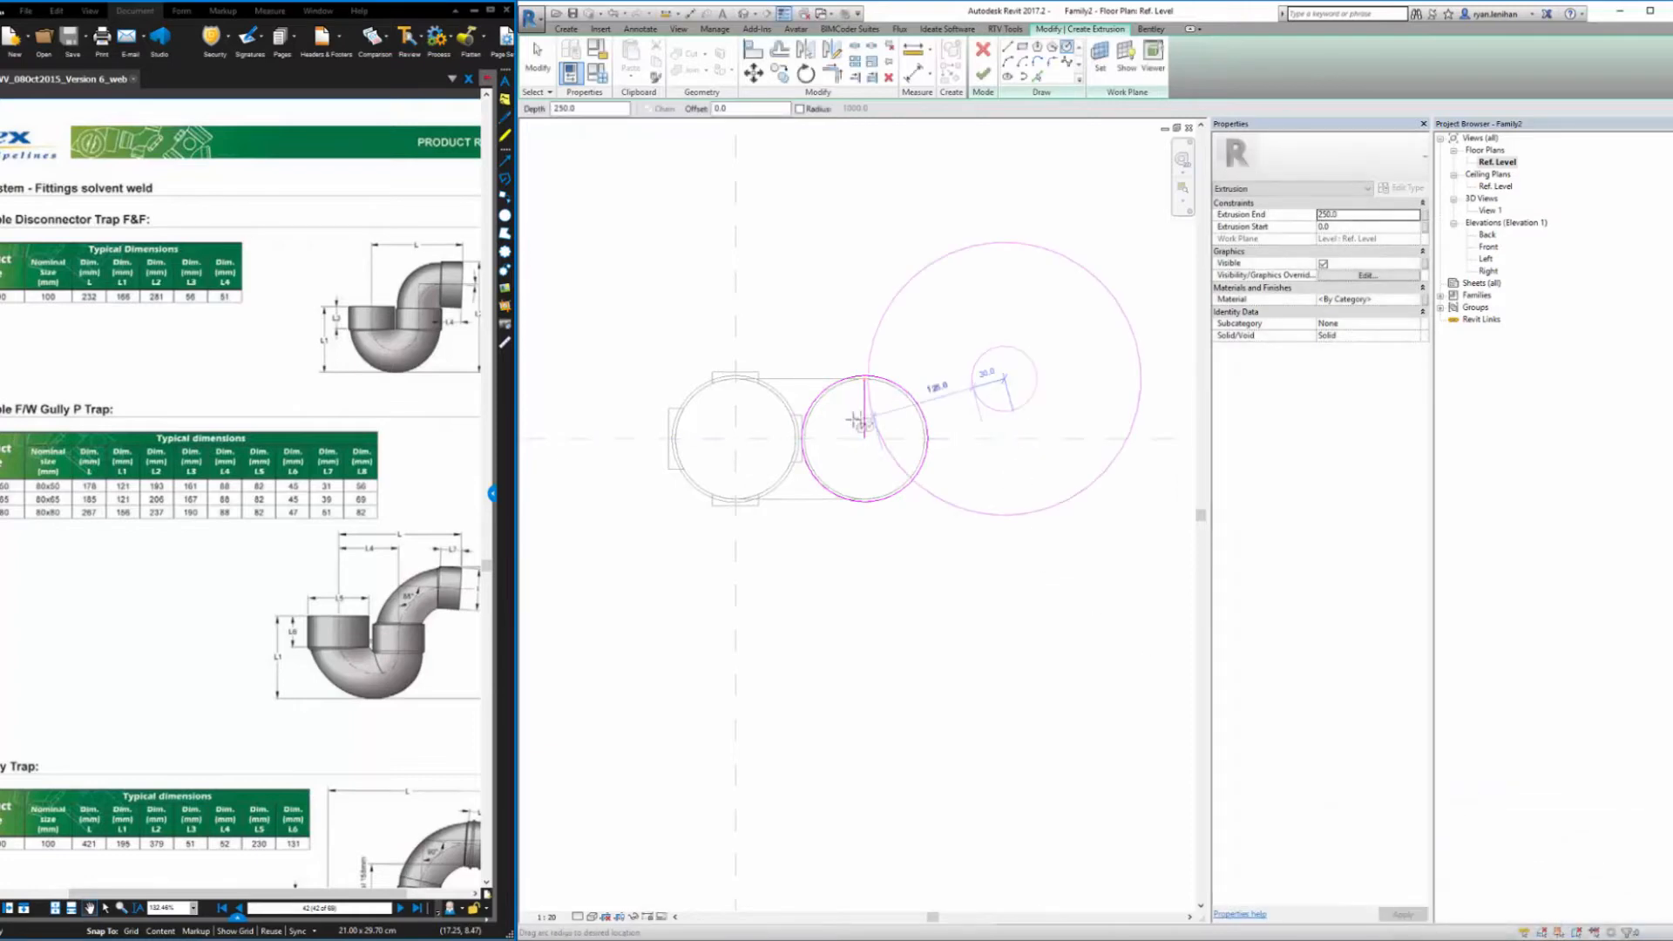
key("Escape")
key("Escape")
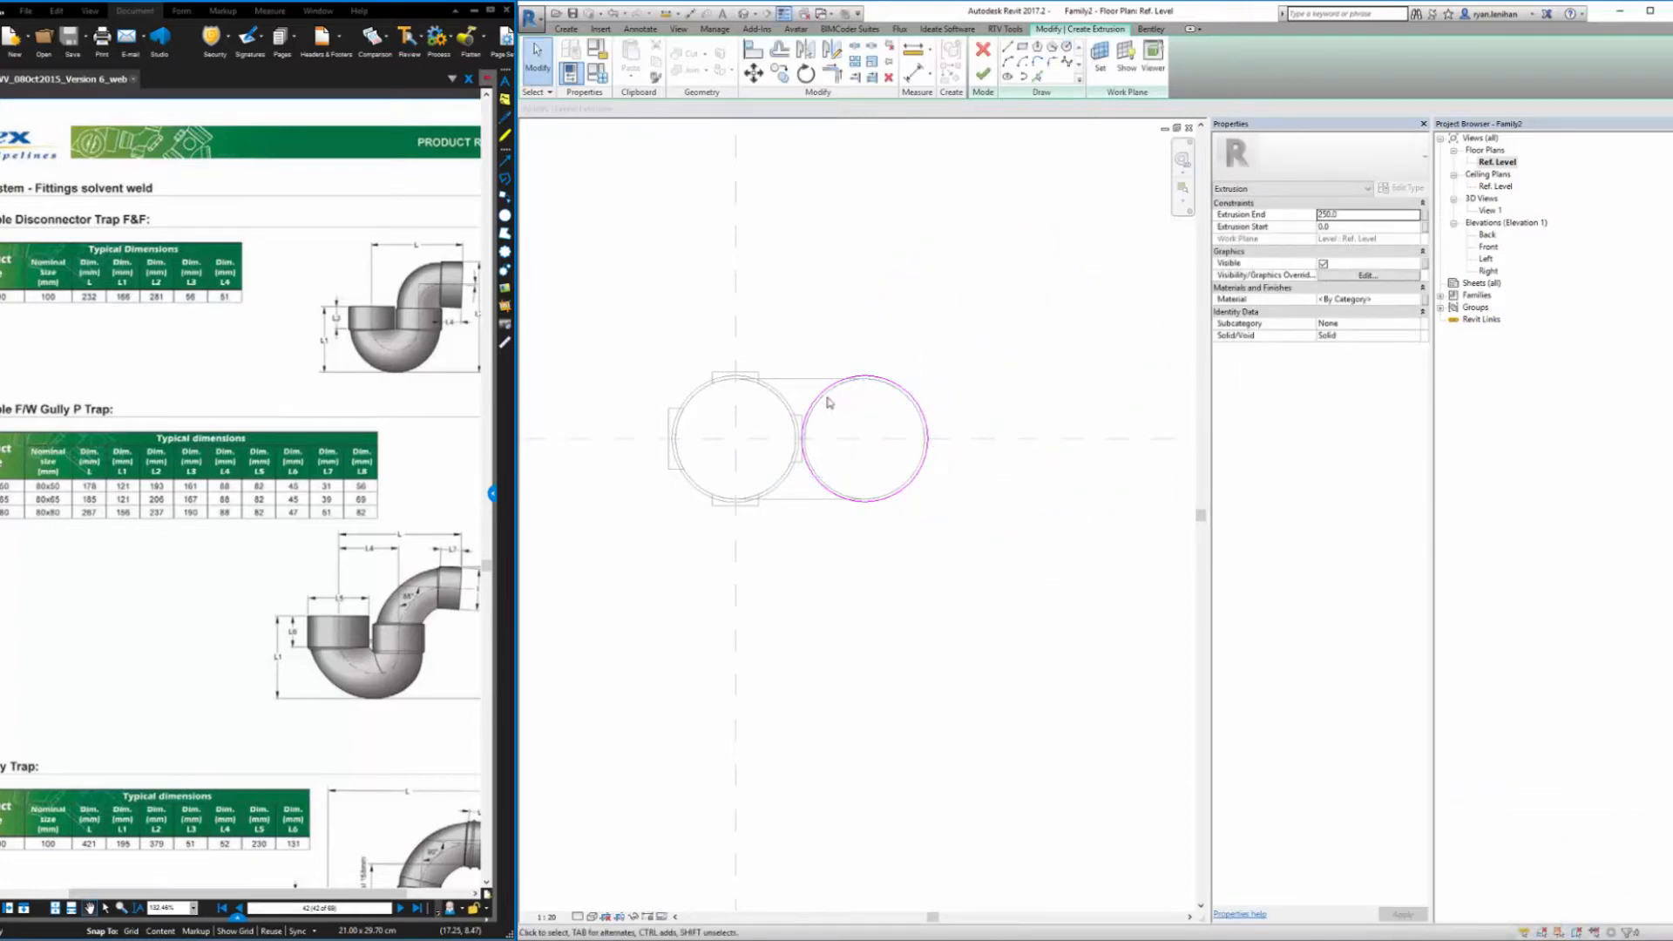
left_click(983, 77)
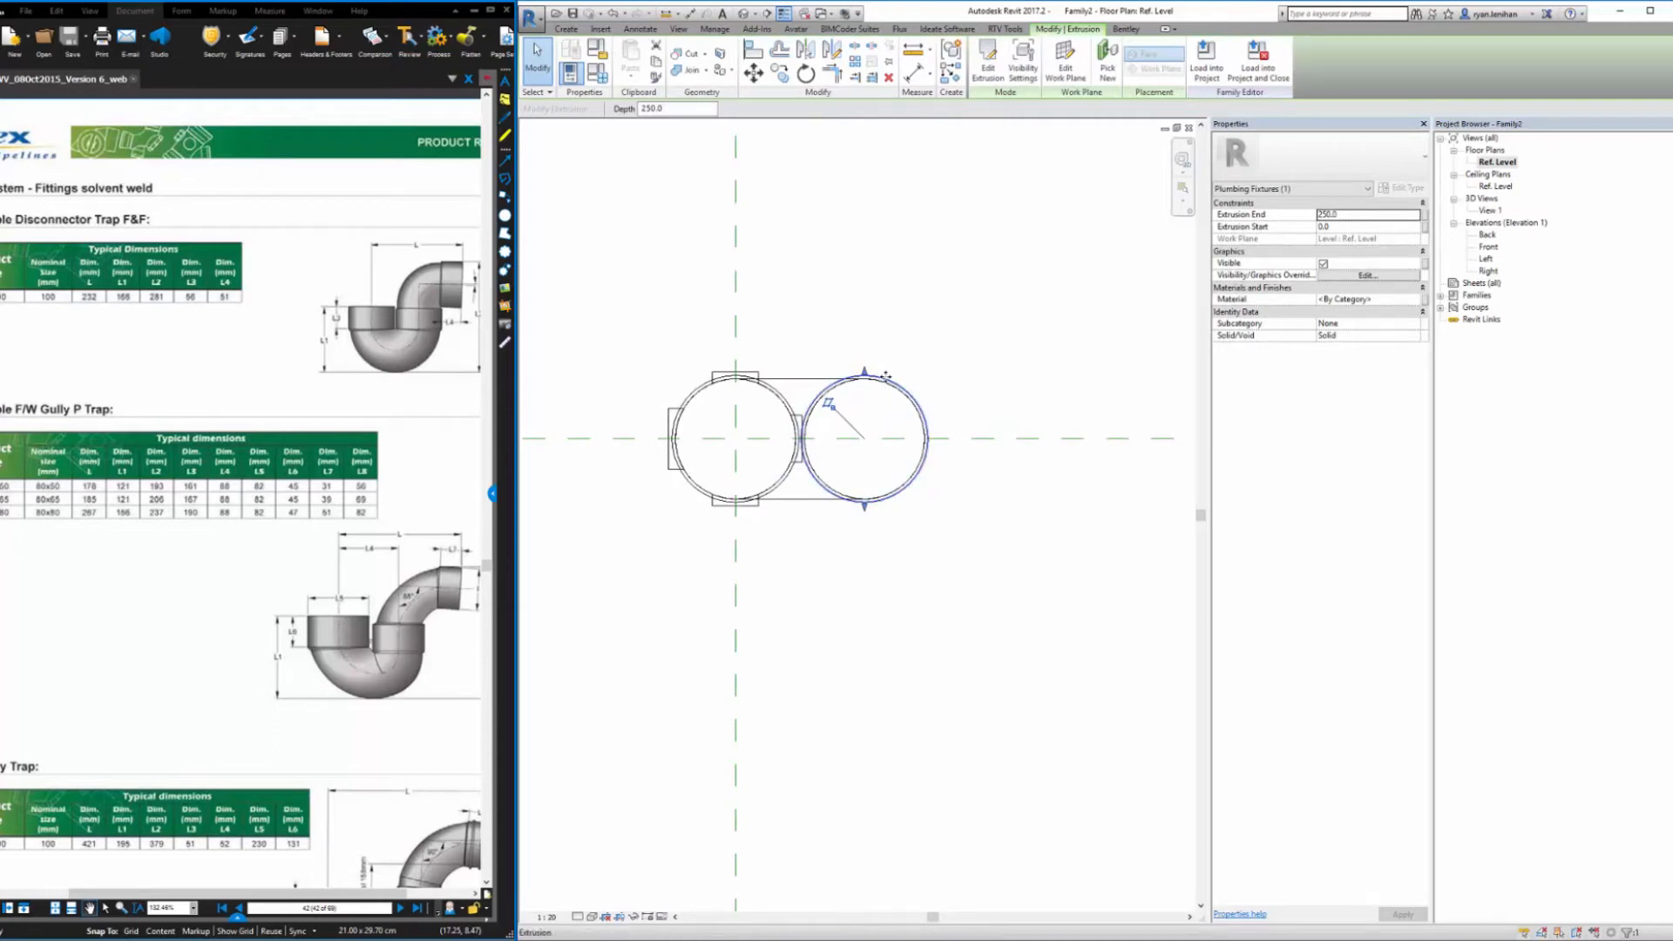
Copy the circular extrusion from the bend's open end onto the trap's inlet pipe, centred on the vertical reference plane
key("c")
scroll(885, 414, "up", 3)
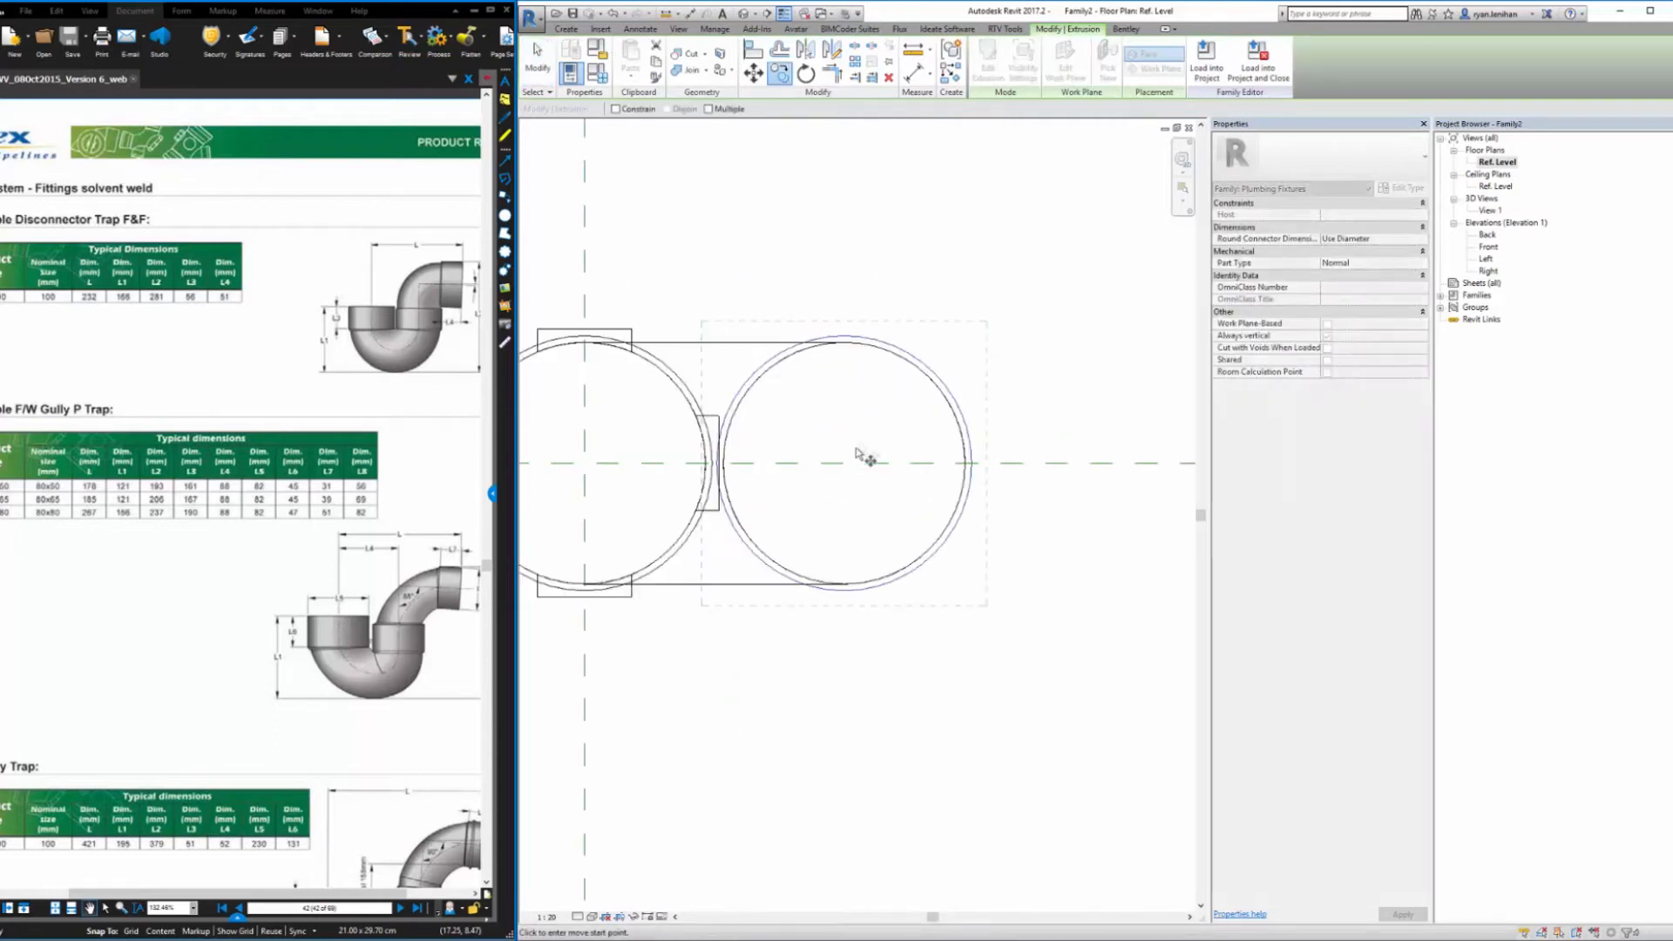
left_click(846, 343)
middle_click_drag(614, 367, 758, 374)
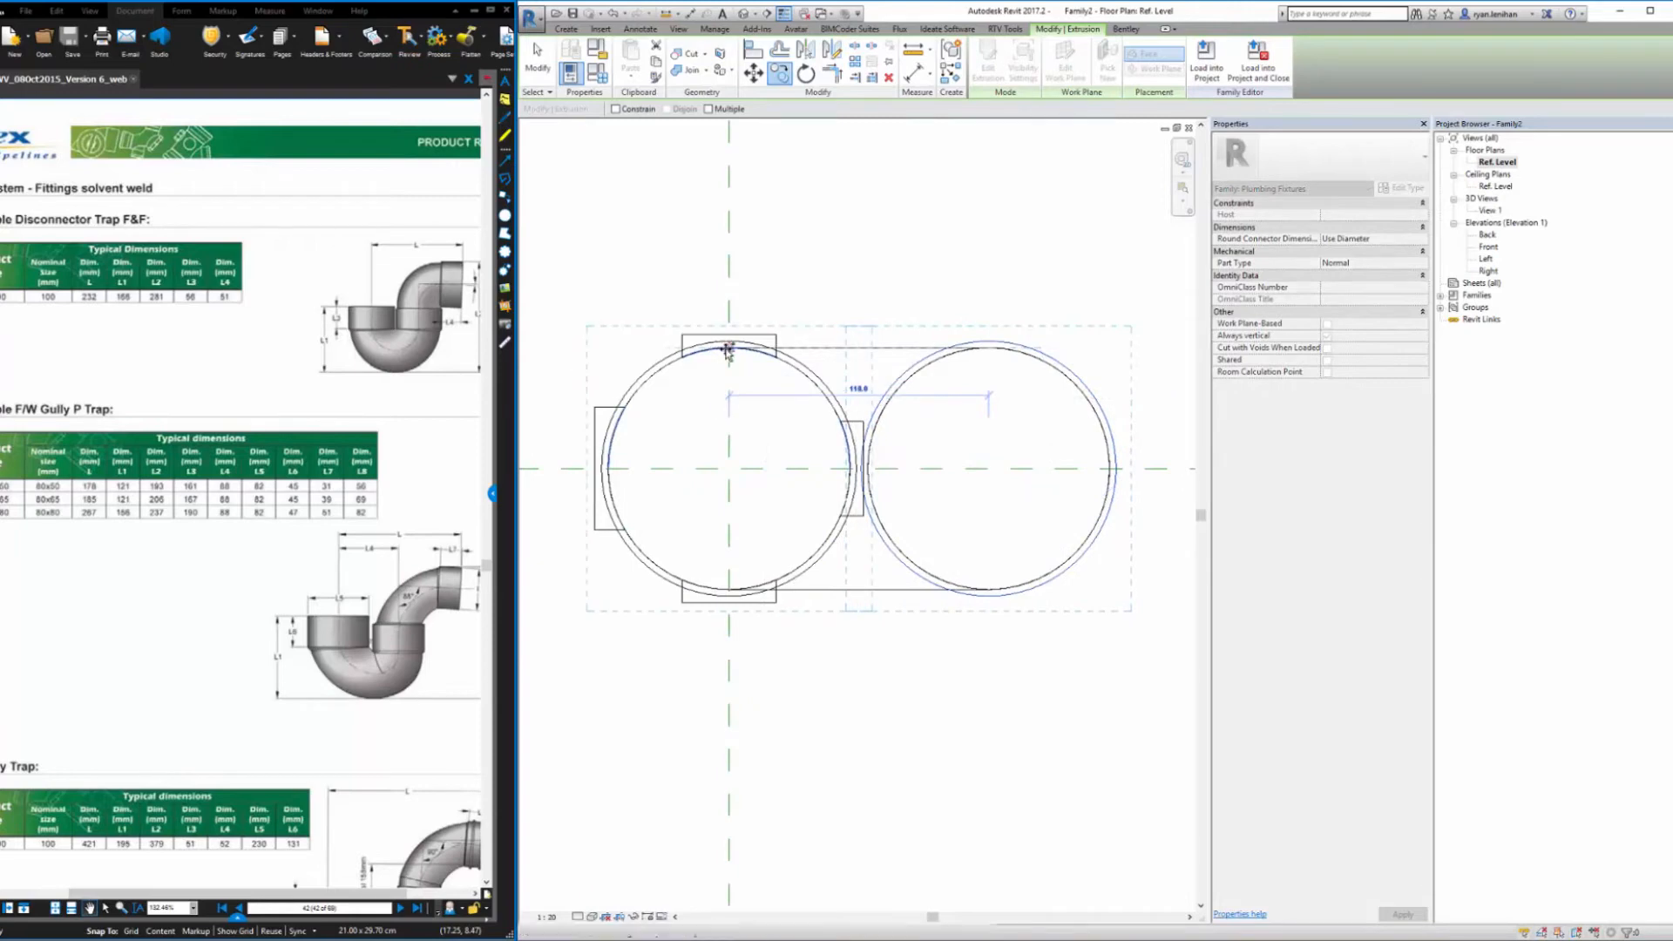
left_click(729, 347)
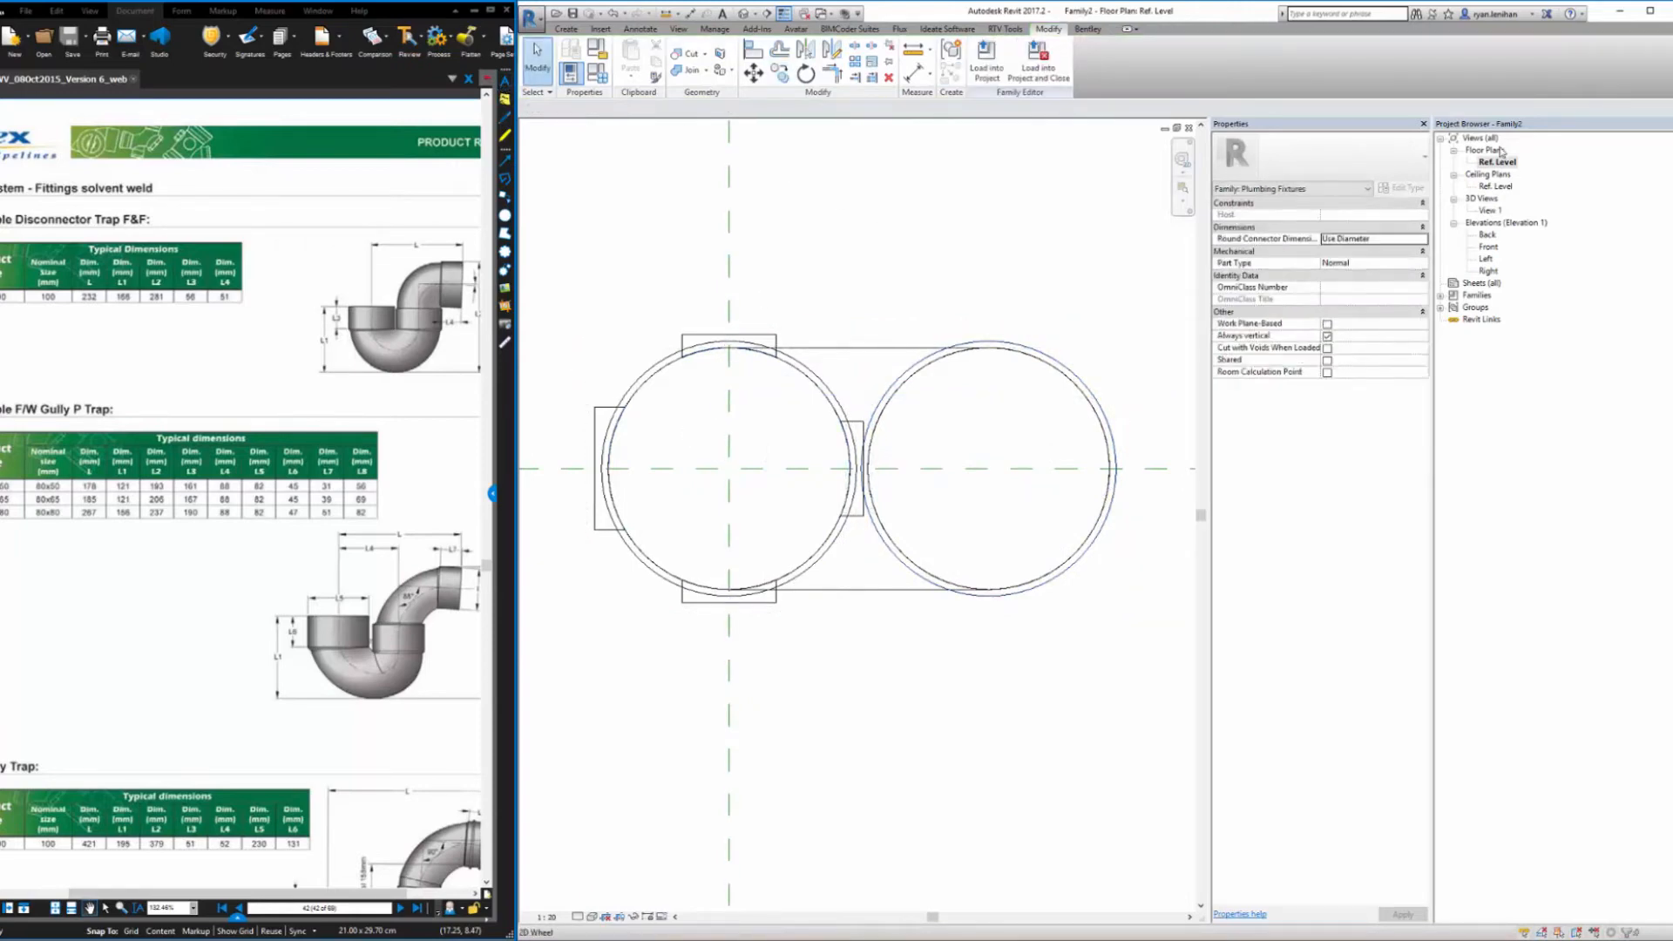
In the Front elevation, draw a horizontal reference line from the corner of the bend's open end across the inlet pipe
double_click(1490, 246)
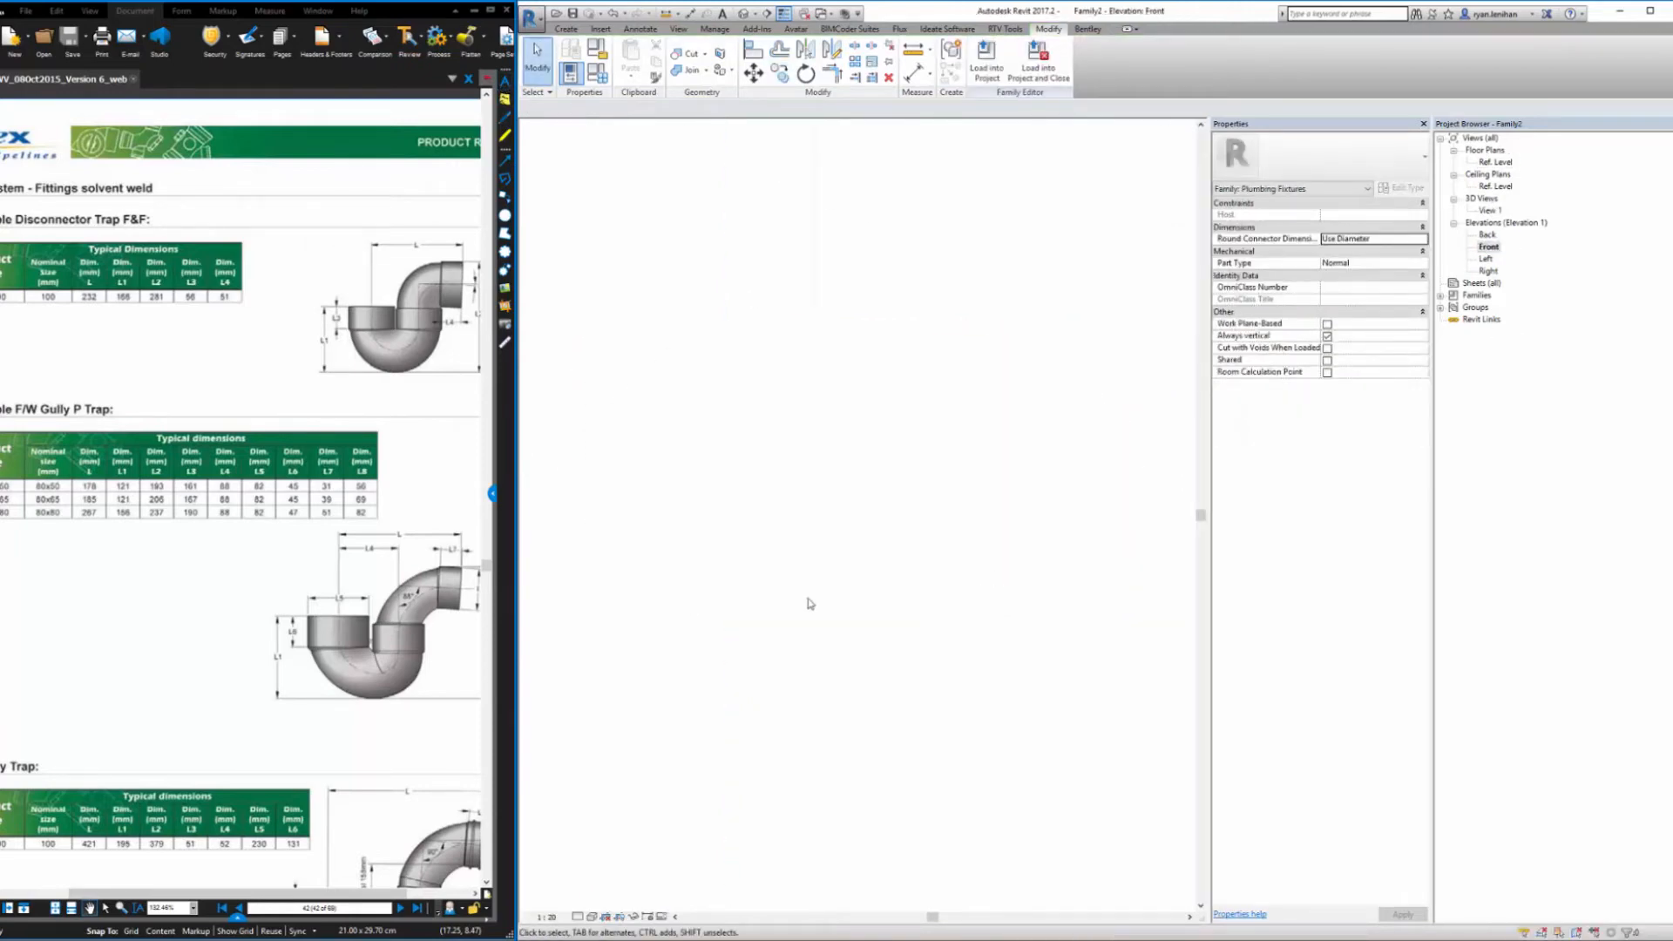
middle_click_drag(983, 376, 978, 411)
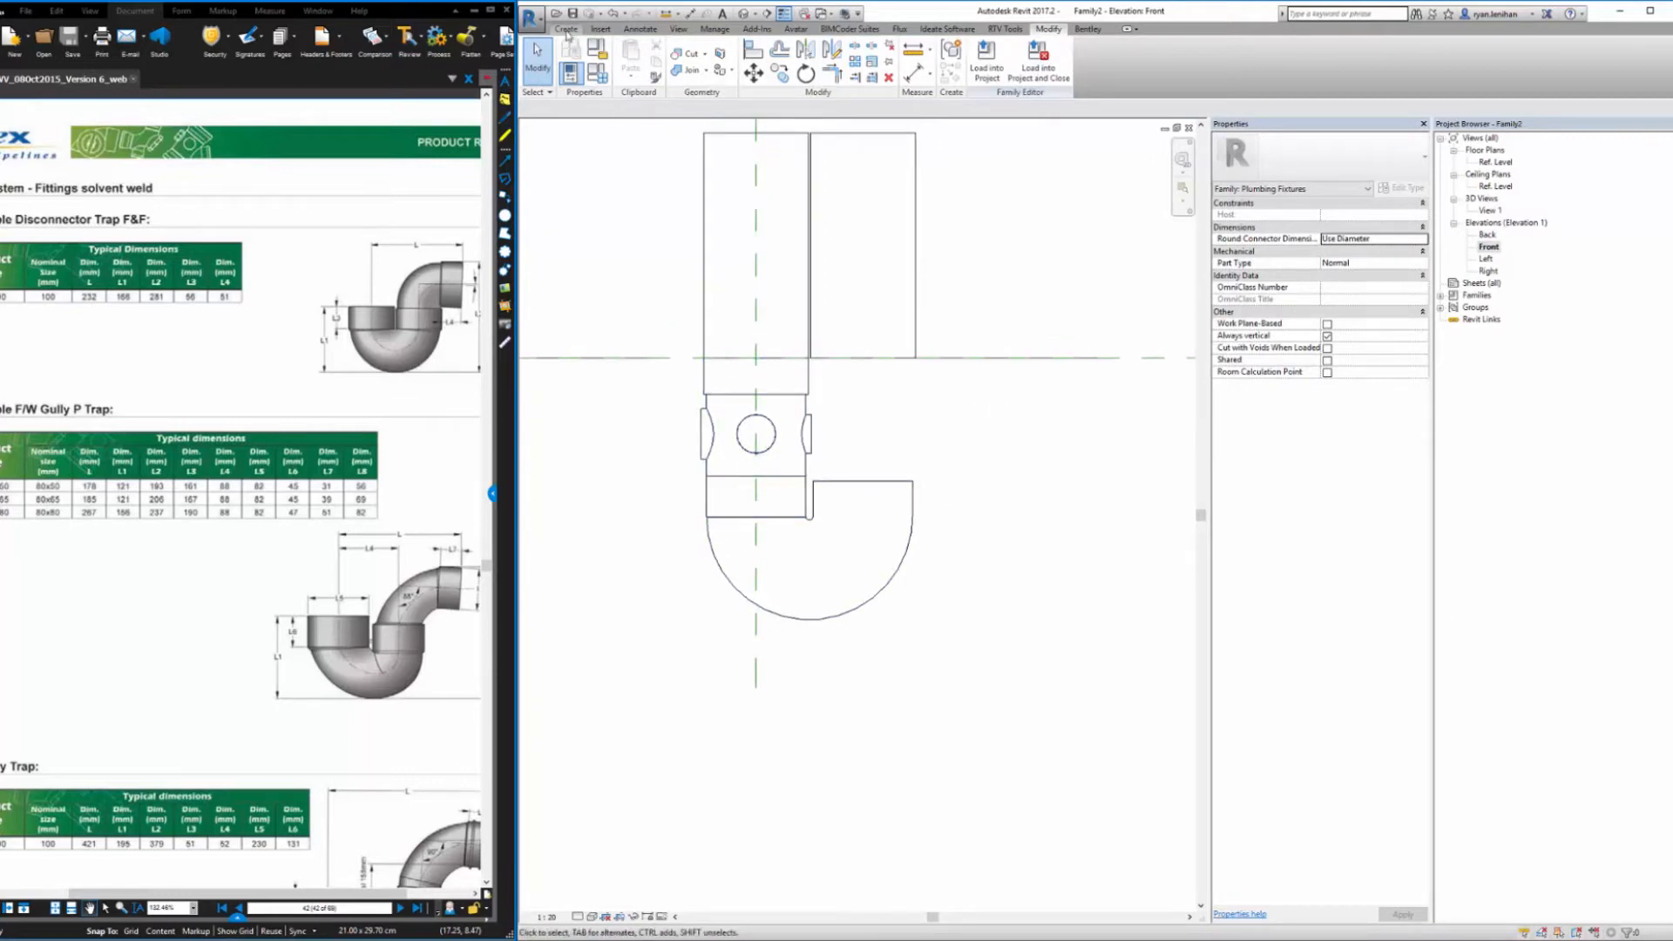
left_click(566, 30)
left_click(1242, 61)
left_click(913, 481)
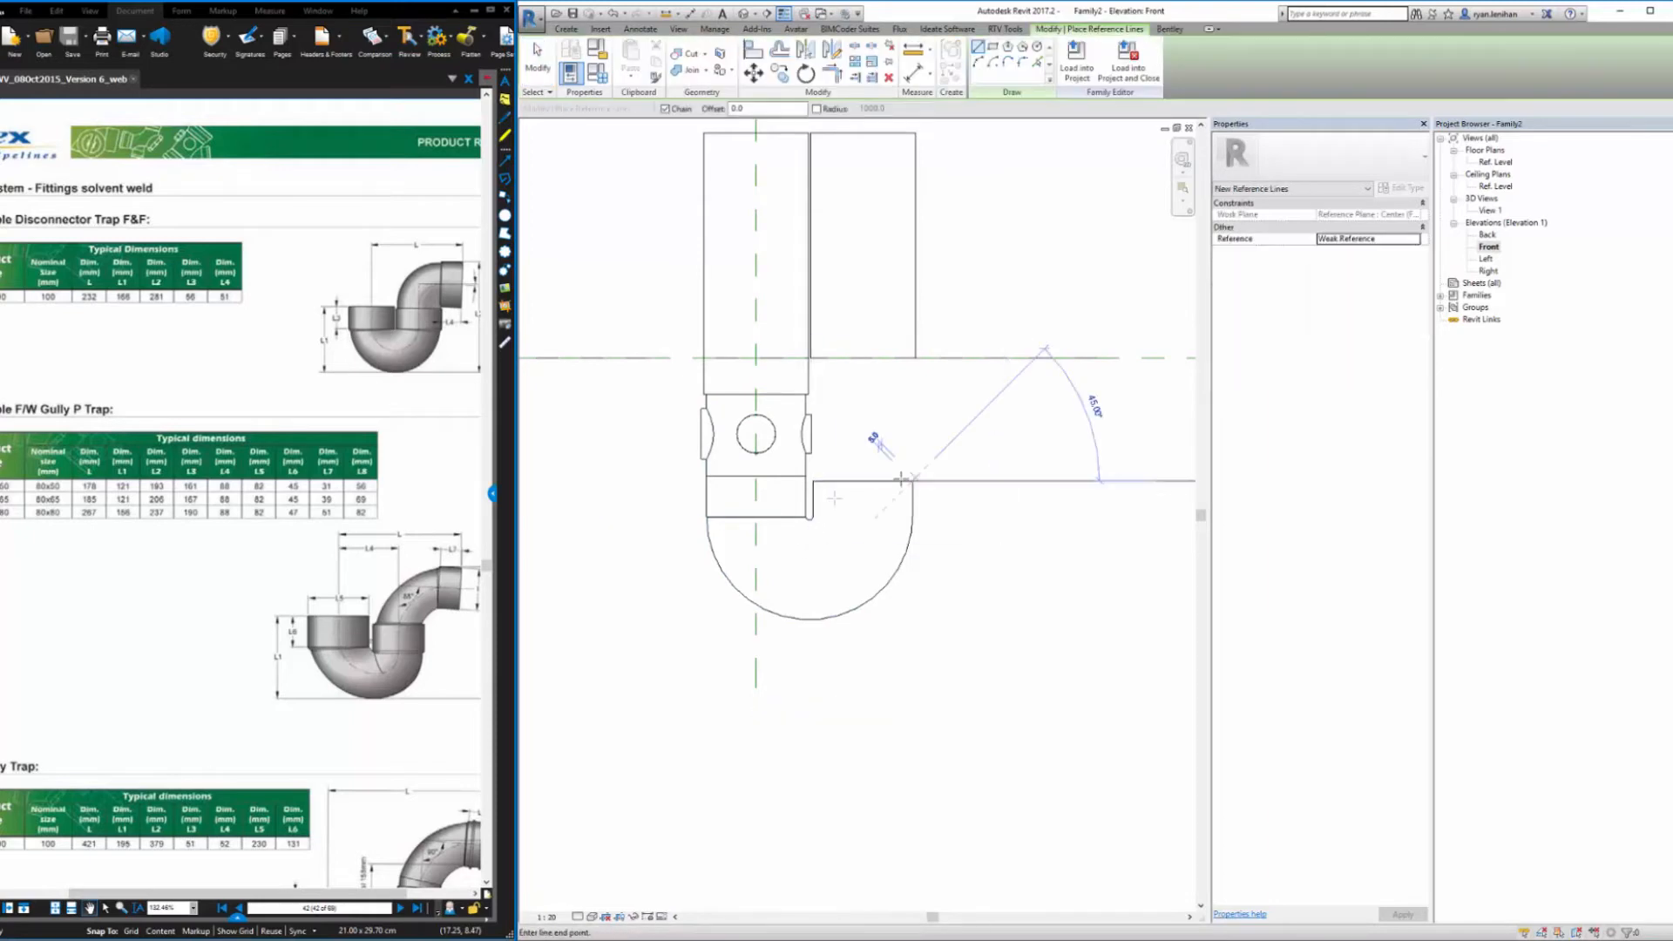
left_click(643, 482)
key("Escape")
key("Escape")
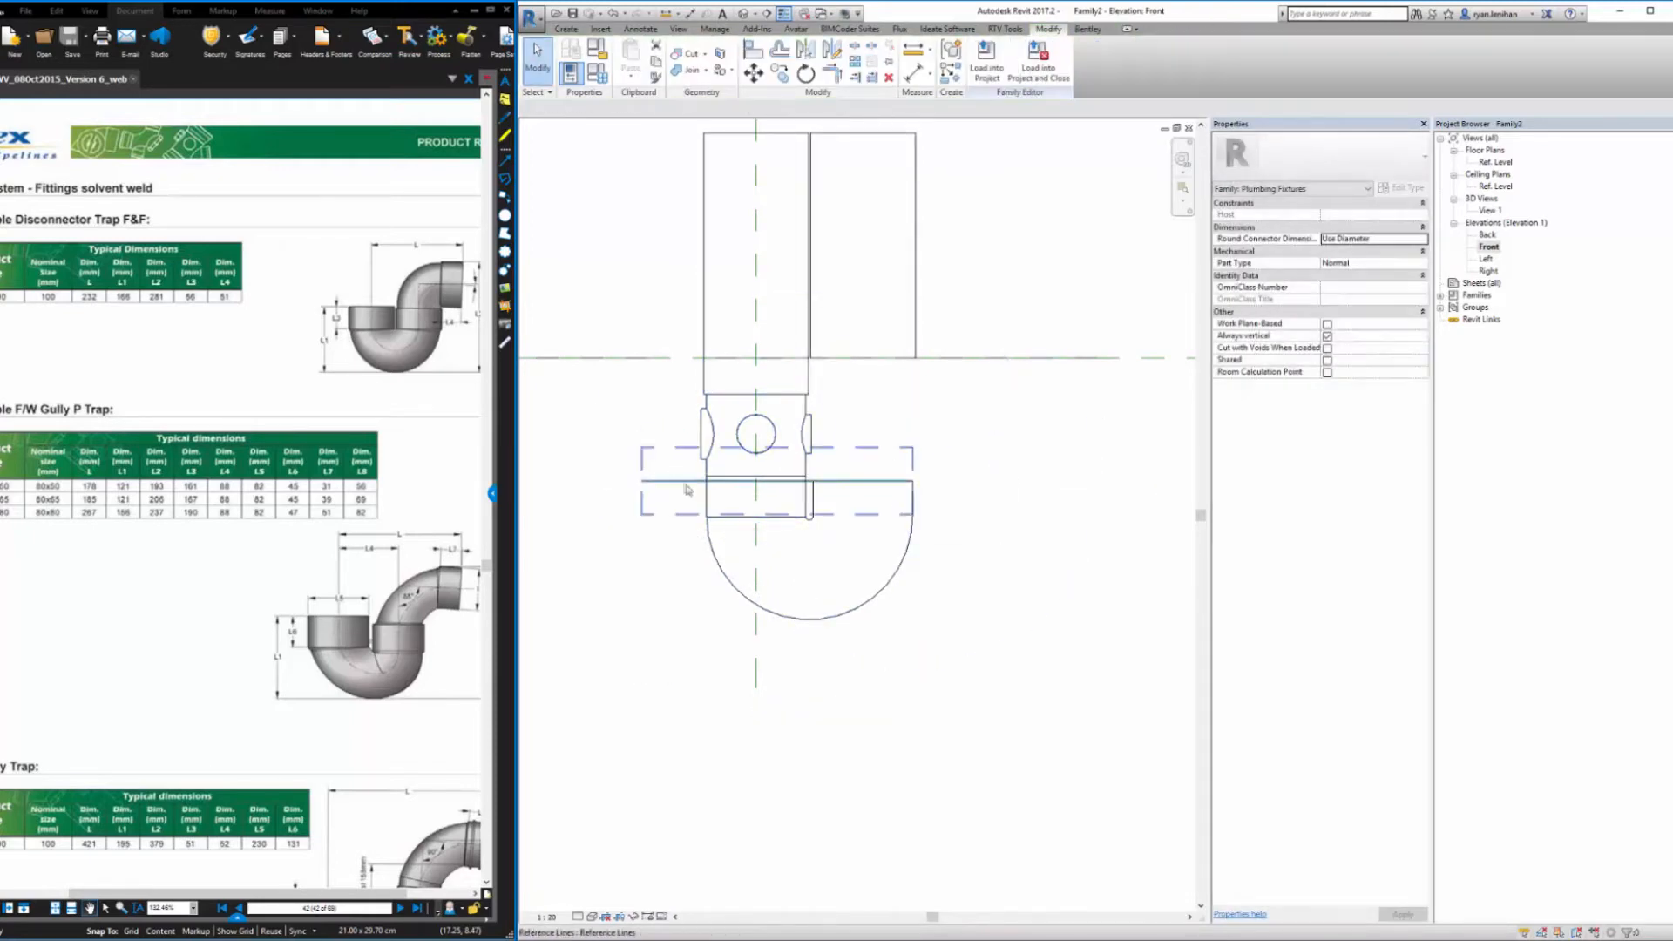
Extend the reference line past the bend's outer edge, then align and lock it with the bend's open end
left_click(676, 485)
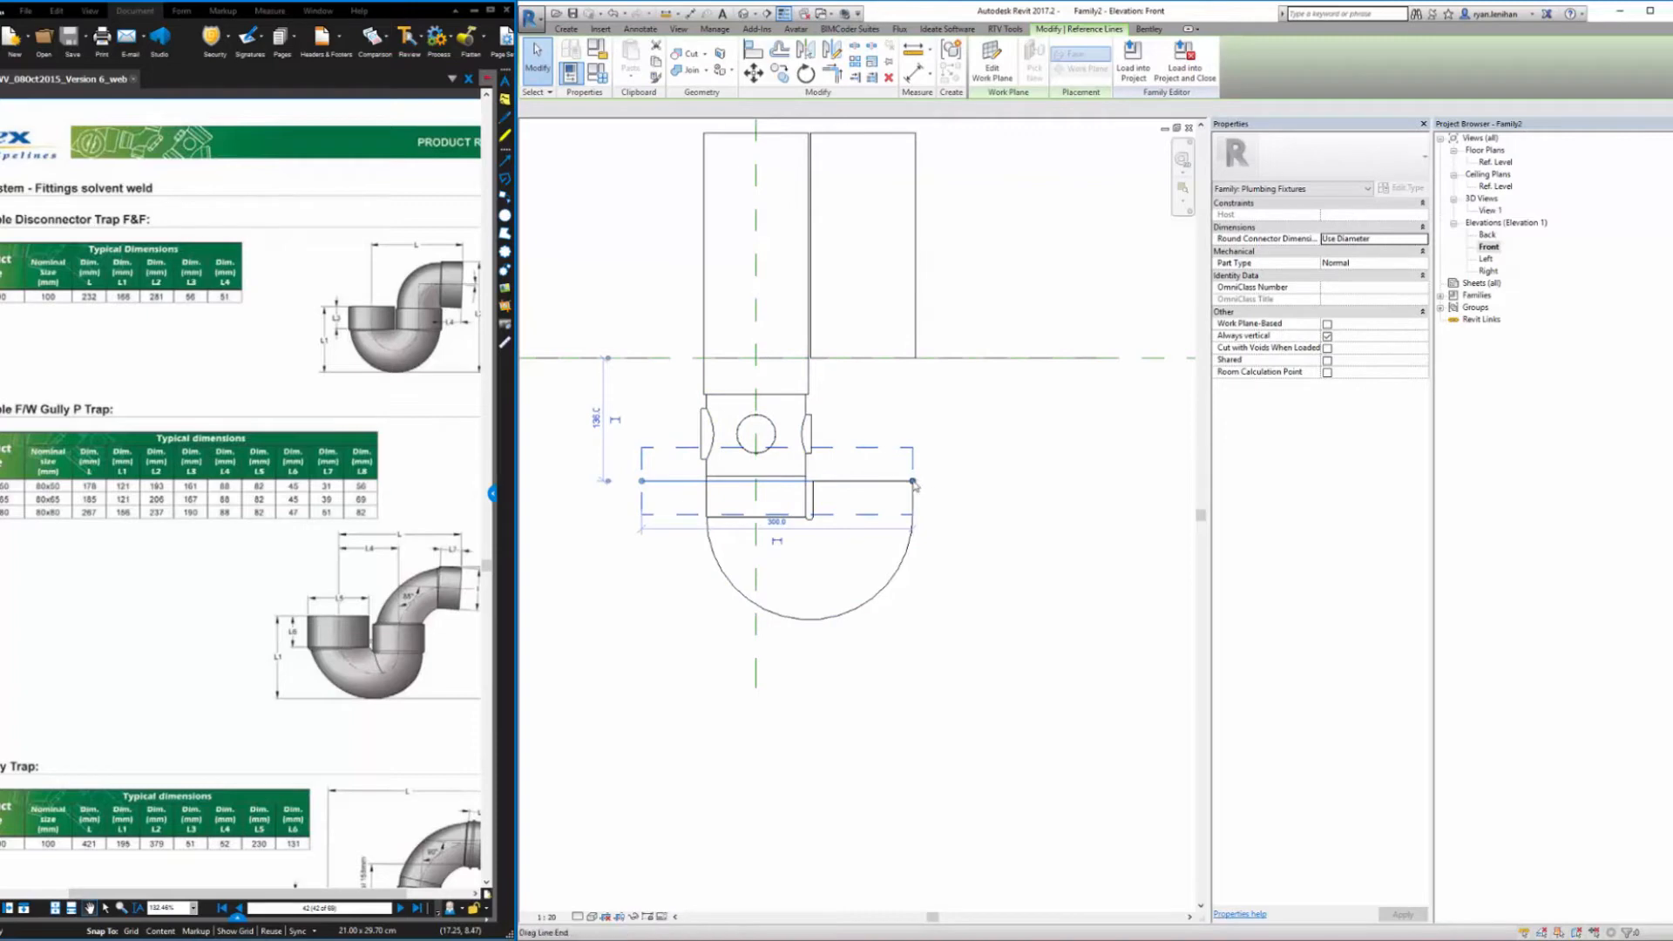
key("a")
key("l")
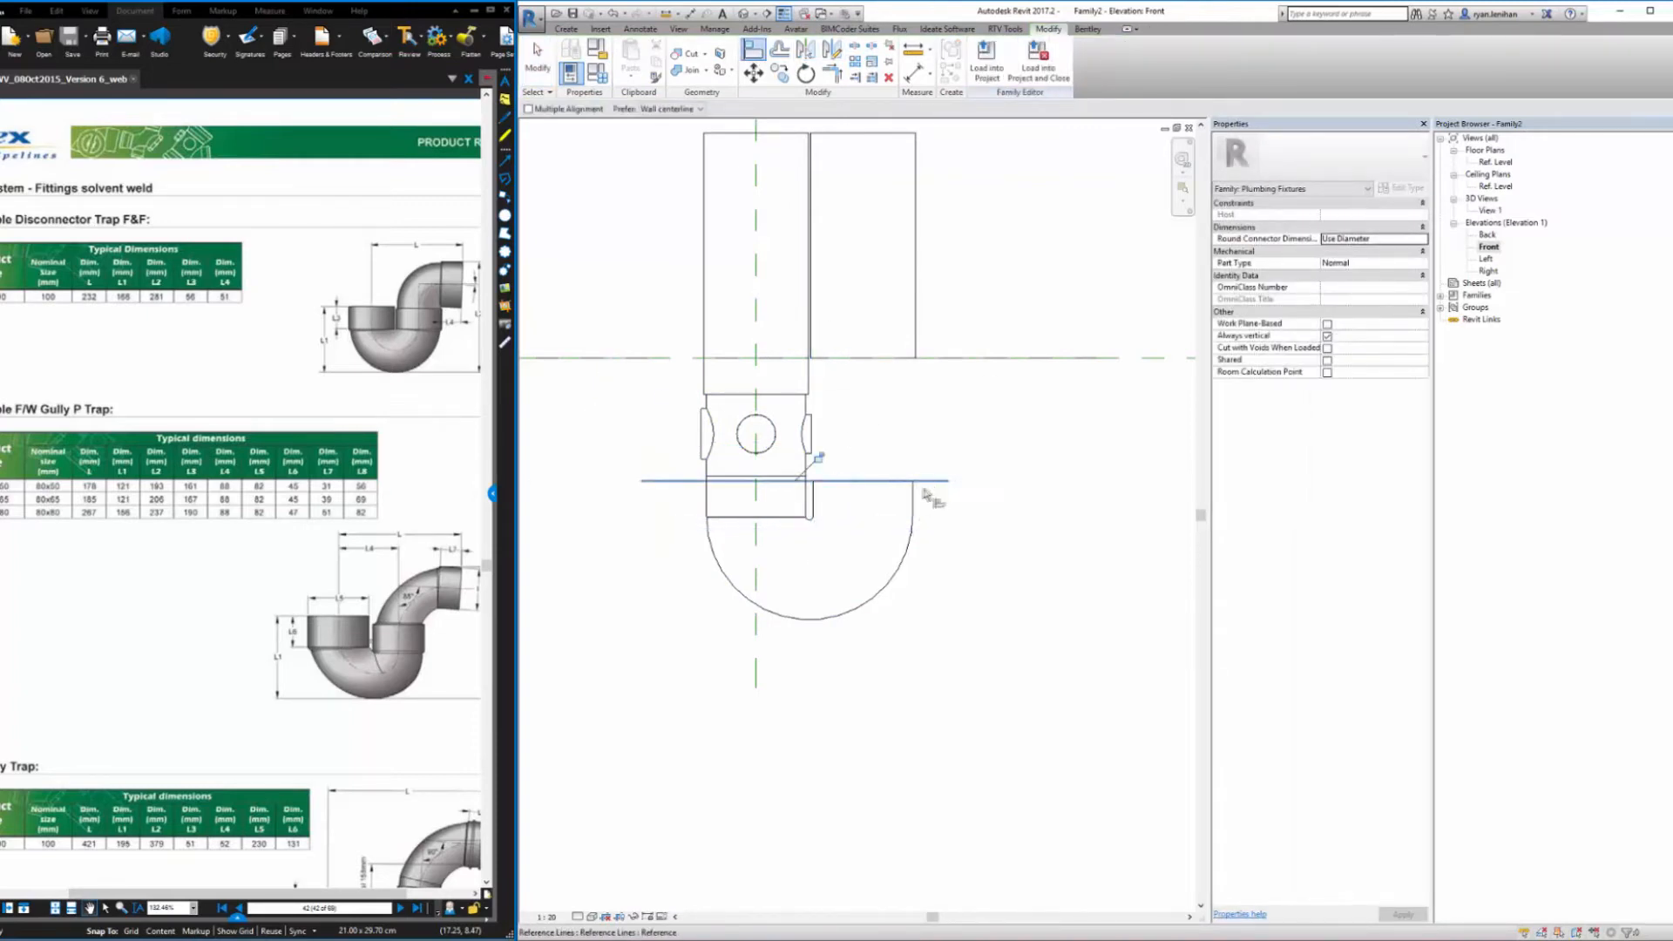
key("Escape")
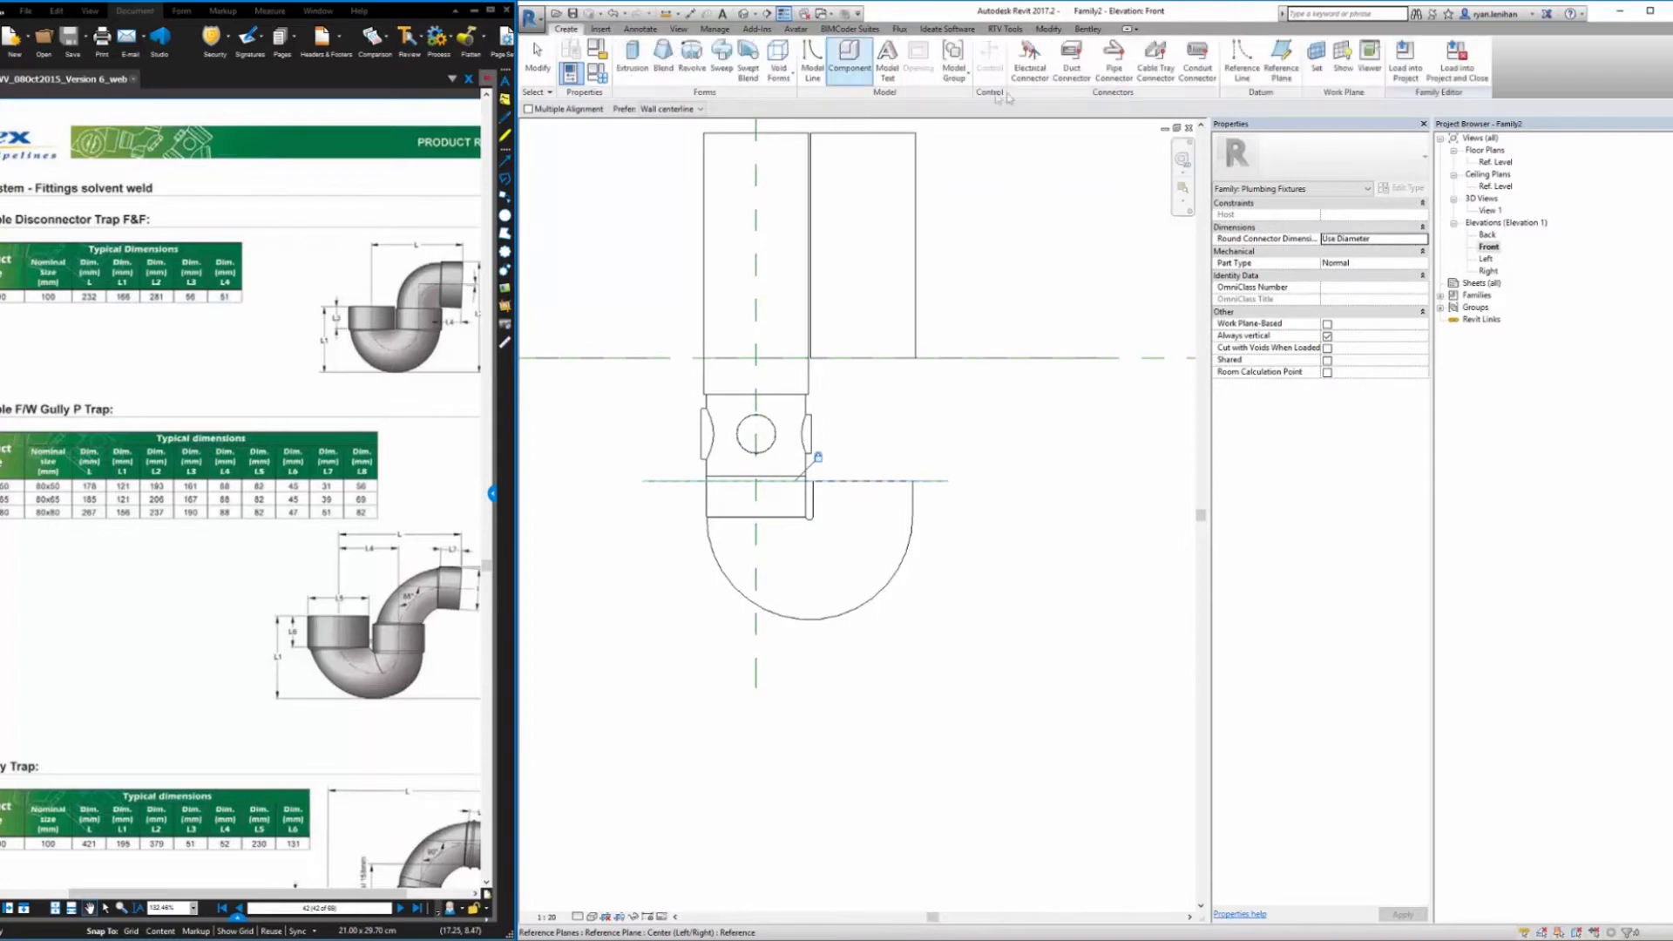
Draw a second horizontal reference line 340 mm long, about 55 mm below the first one
left_click(1242, 61)
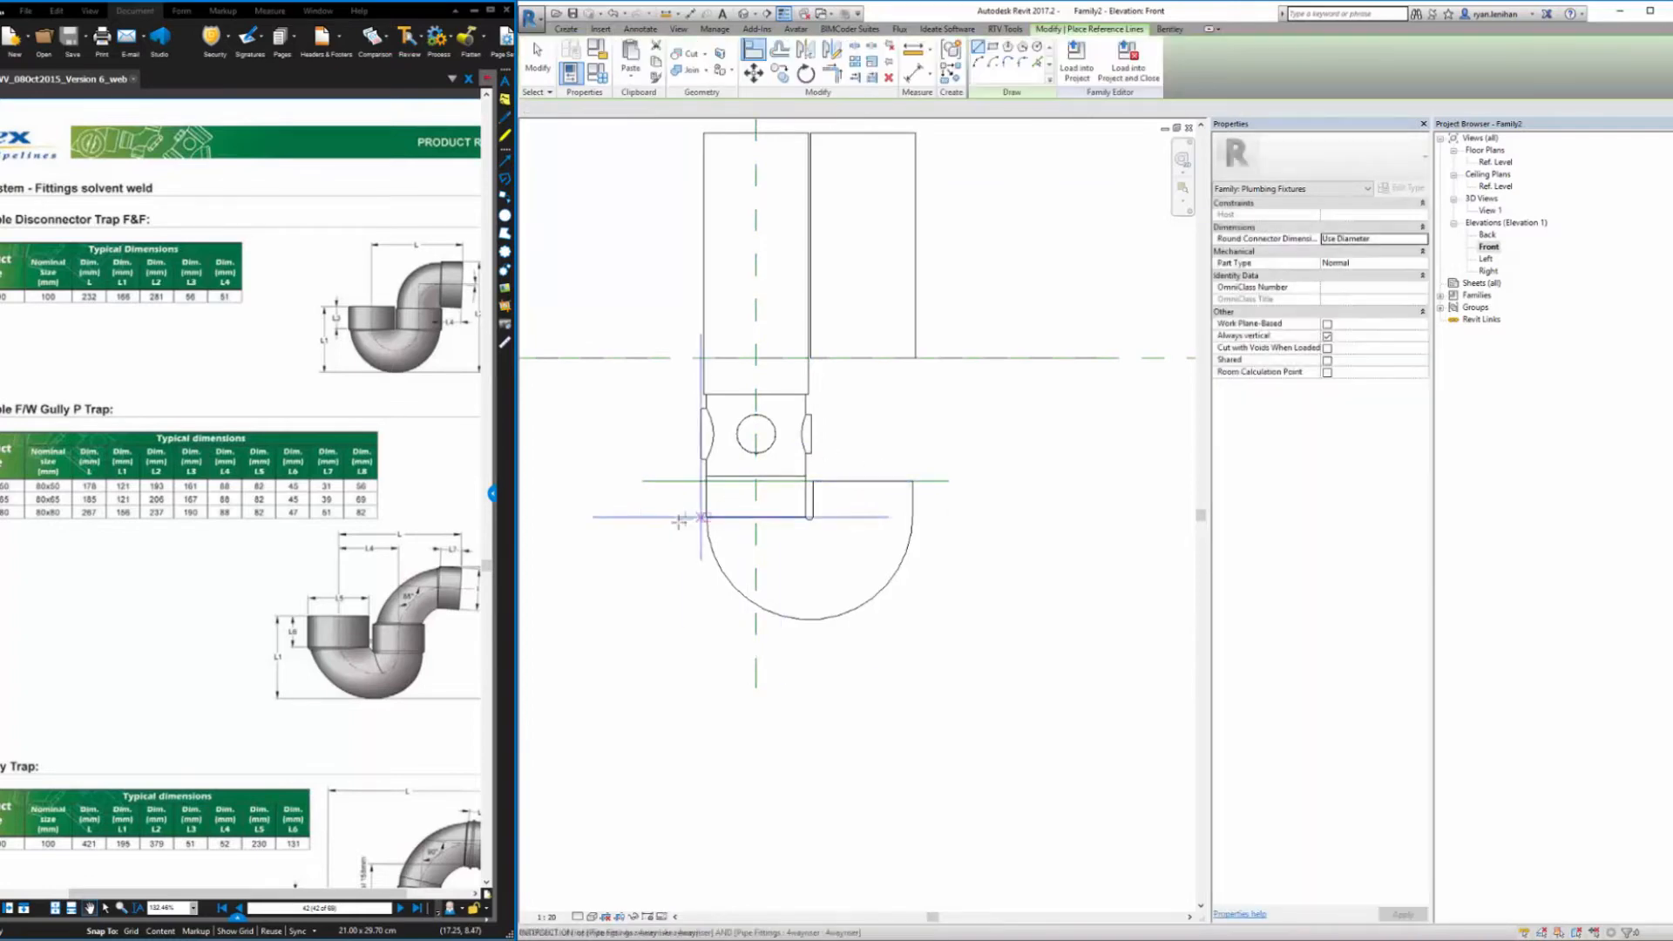
left_click(641, 530)
left_click(946, 529)
key("Escape")
Dimension the vertical spacing between the two horizontal reference lines, placing the dimension beside the trap
key("d")
key("i")
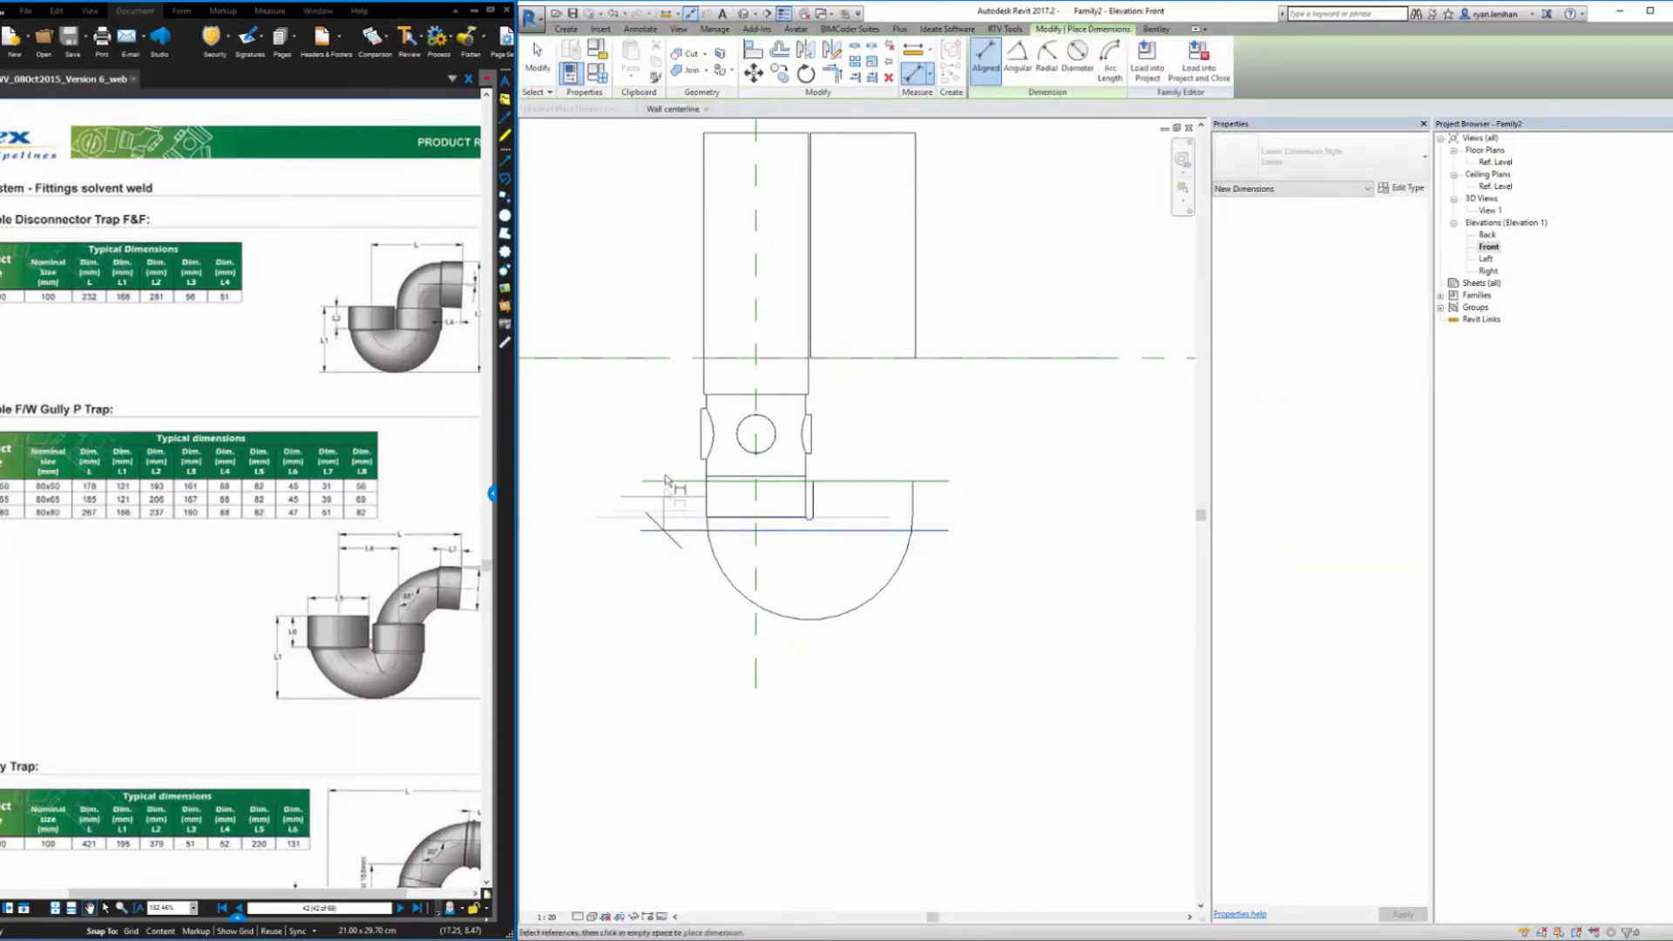
left_click(664, 482)
middle_click_drag(665, 484, 862, 442)
left_click(697, 475)
key("Escape")
key("Escape")
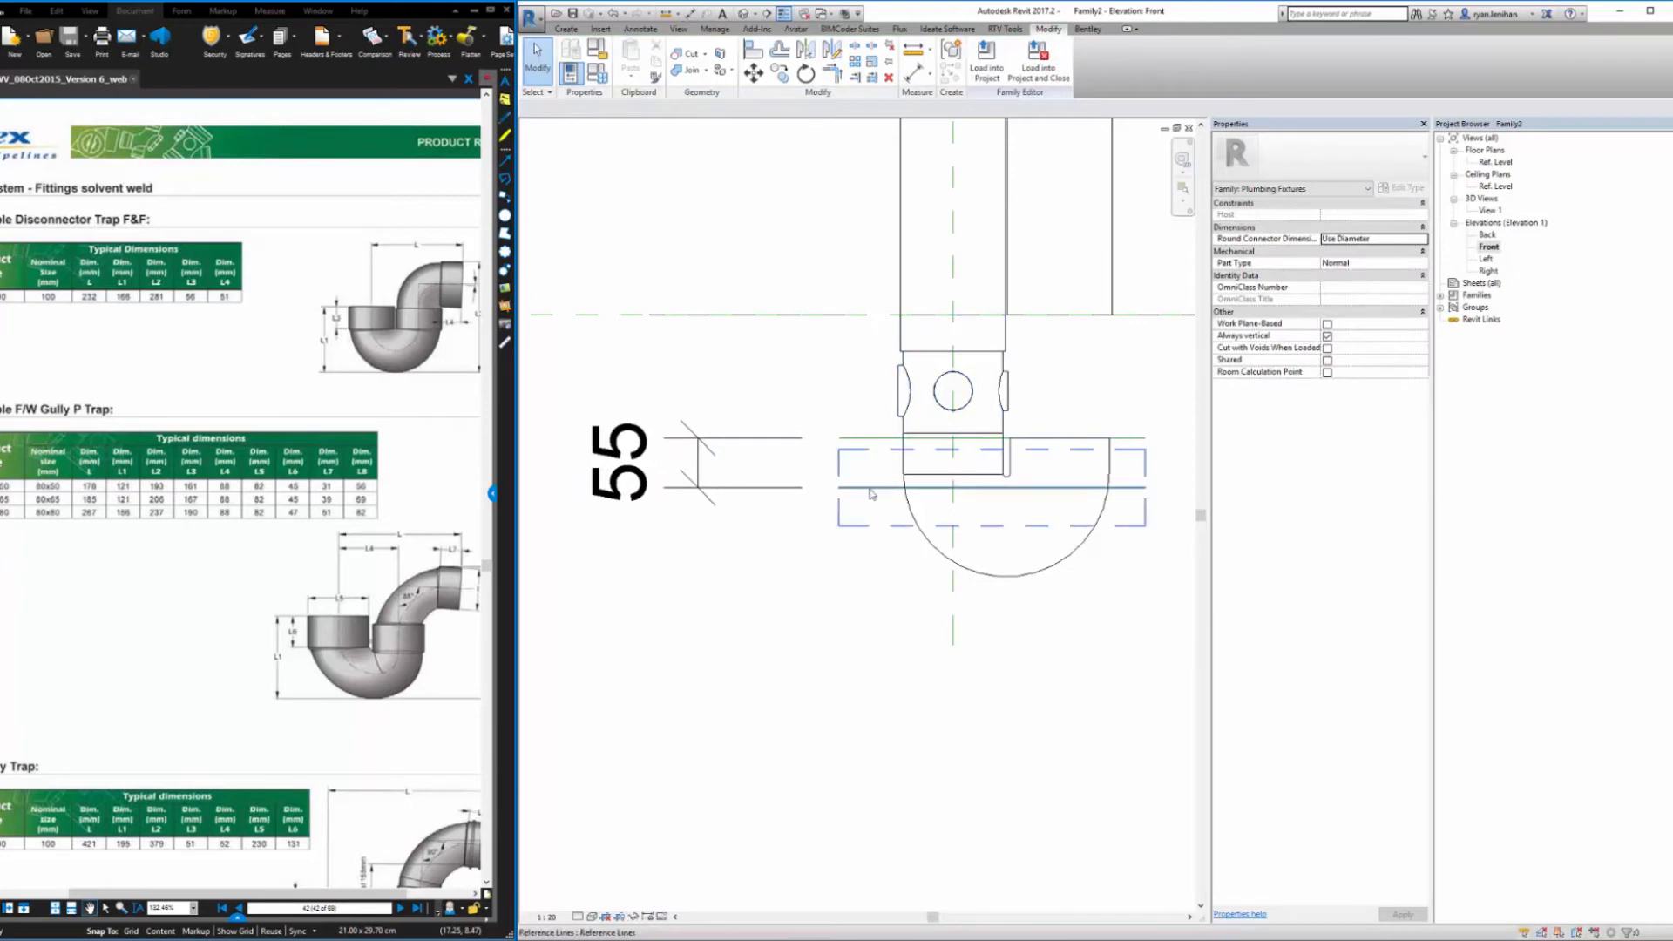
Set the spacing between the two reference lines to 45 mm by moving the lower line
left_click(867, 490)
left_click(670, 463)
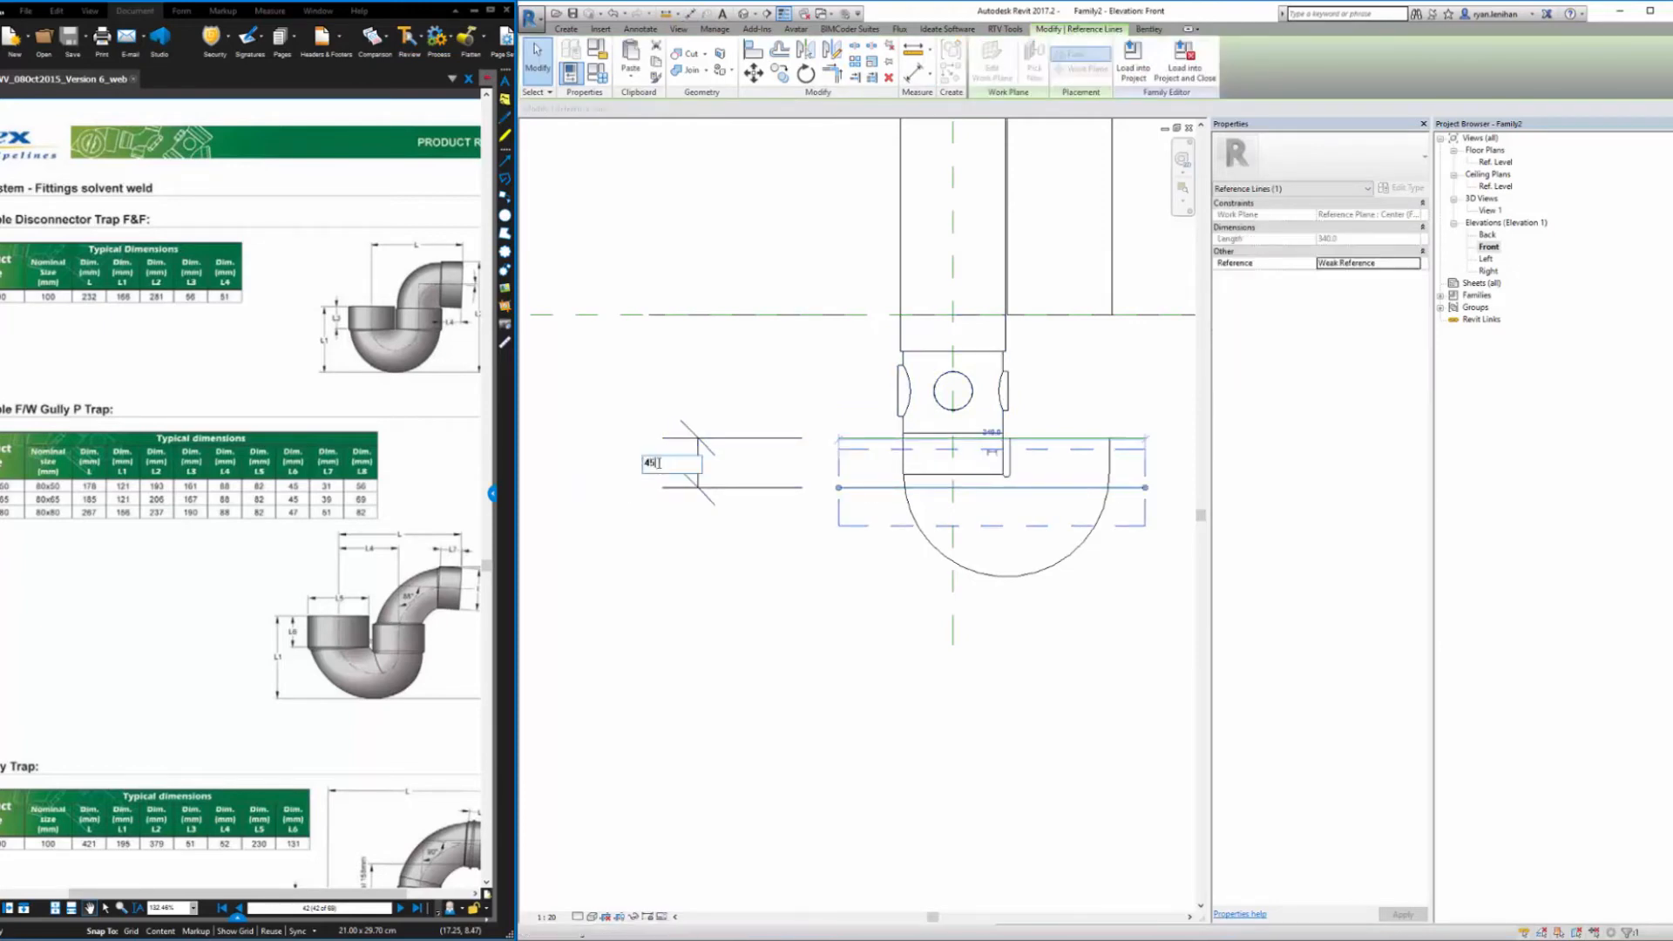
type("45")
key("Return")
key("Escape")
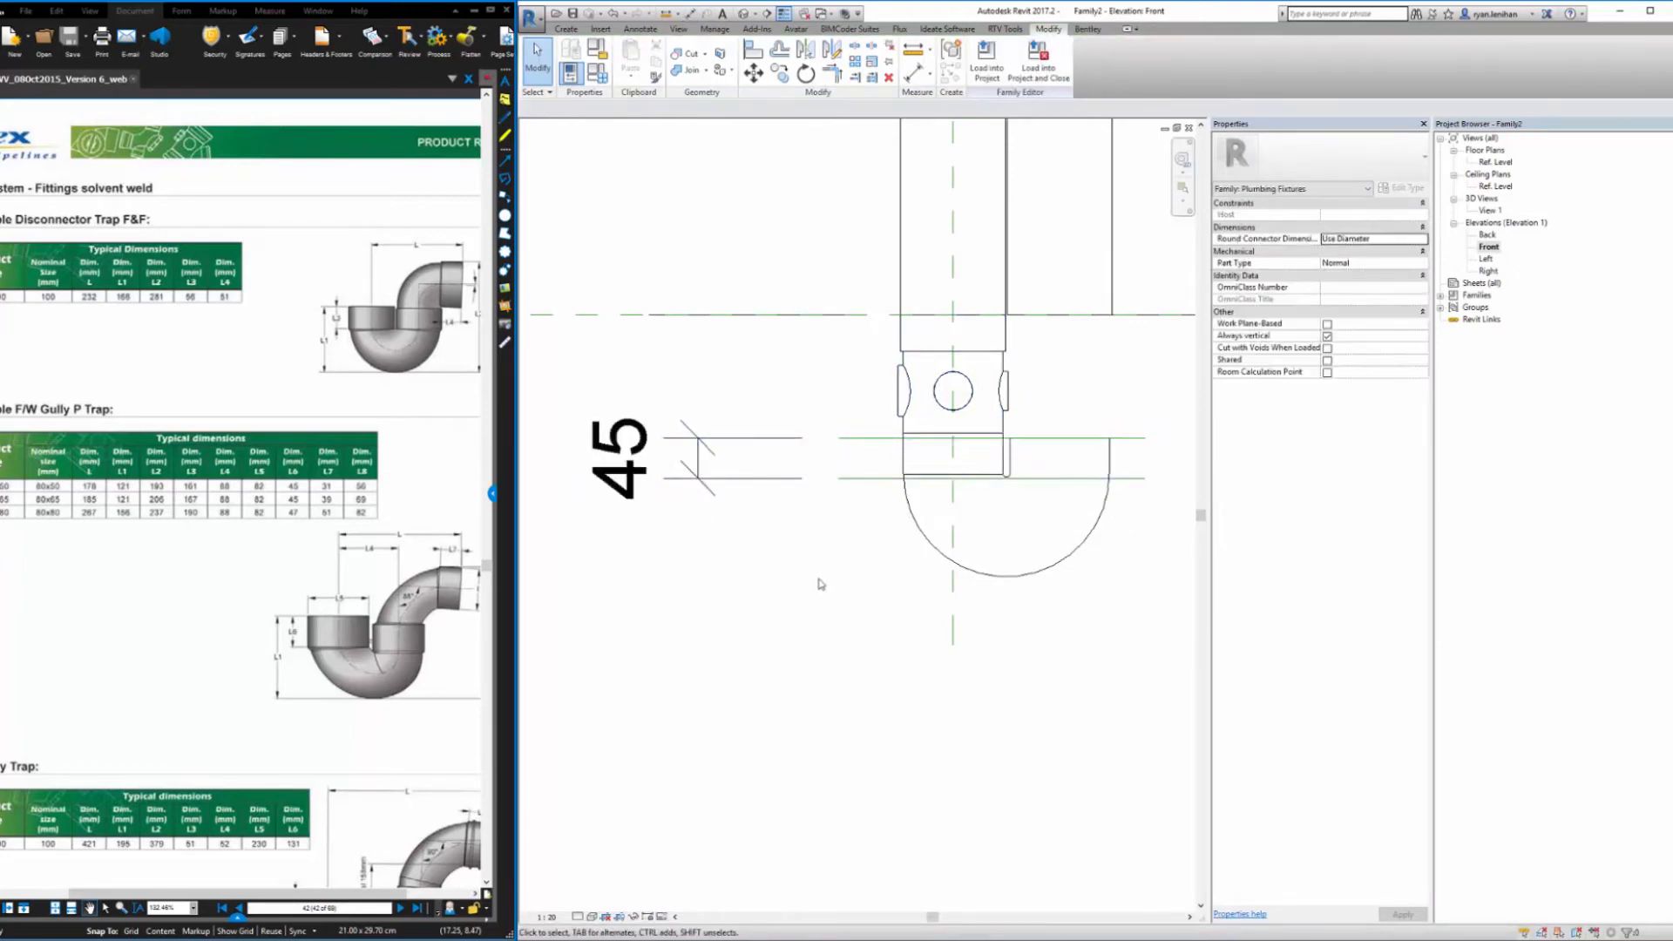
Lock the 45 mm dimension between the two horizontal reference lines
left_click(779, 480)
left_click(858, 479)
left_click(866, 527)
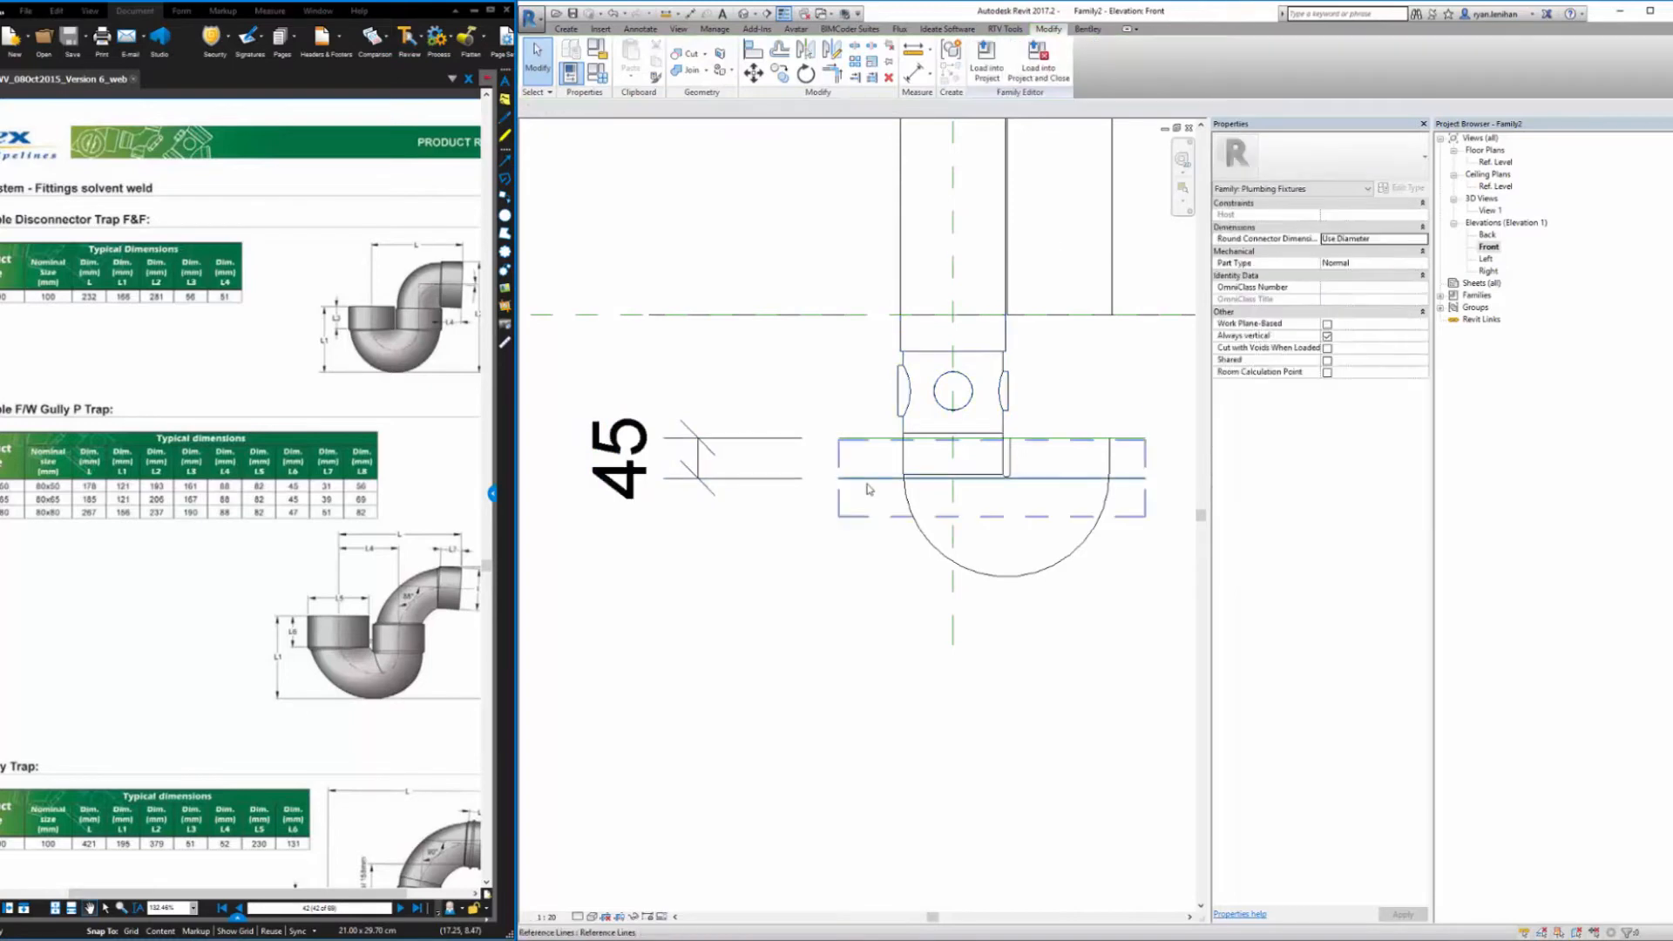
left_click(868, 487)
scroll(725, 519, "down", 2)
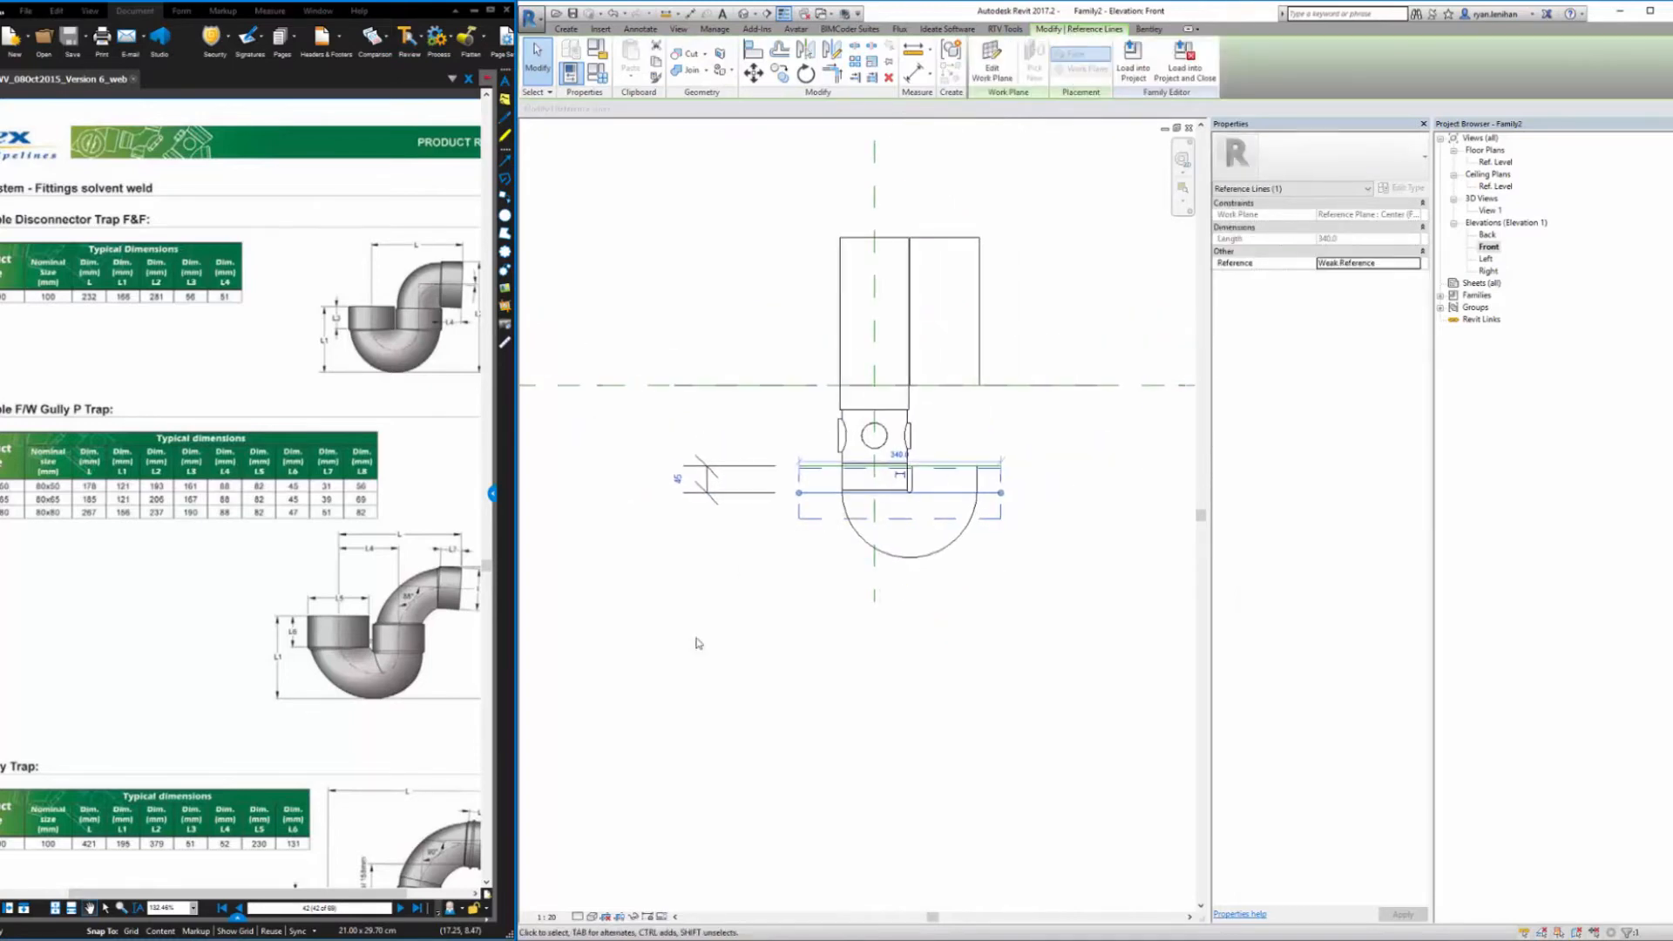
left_click(696, 642)
left_click(709, 499)
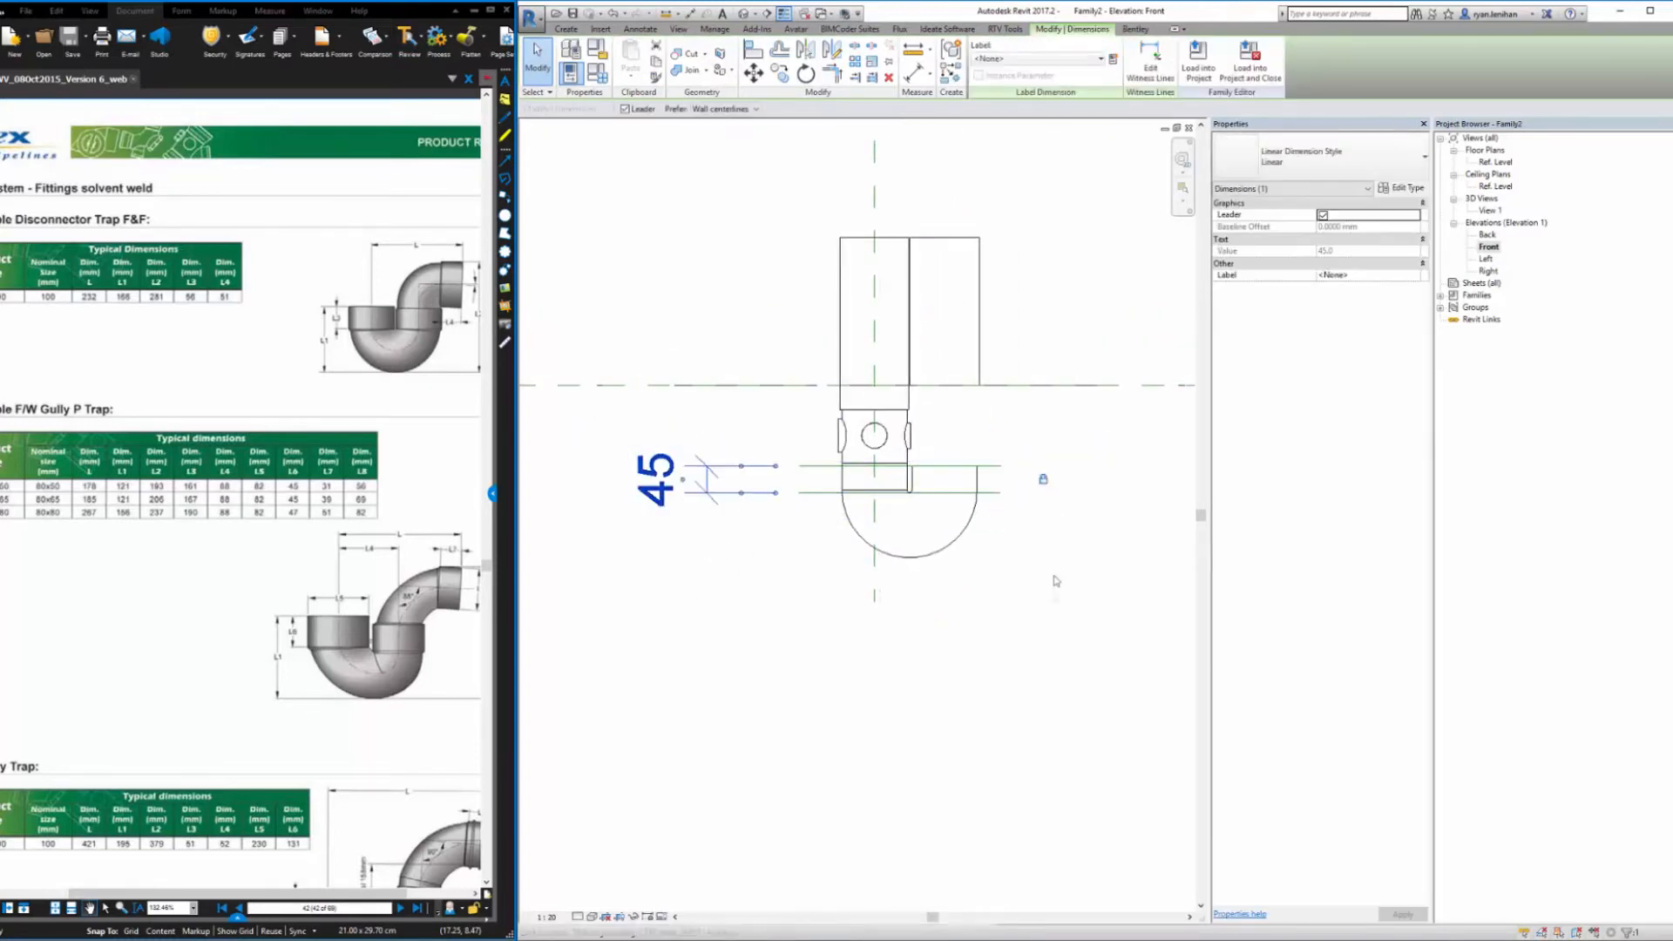
left_click(991, 346)
Align the base of the extrusion above the bend's open end to the lower reference line
left_click(754, 60)
left_click(1000, 493)
left_click(967, 386)
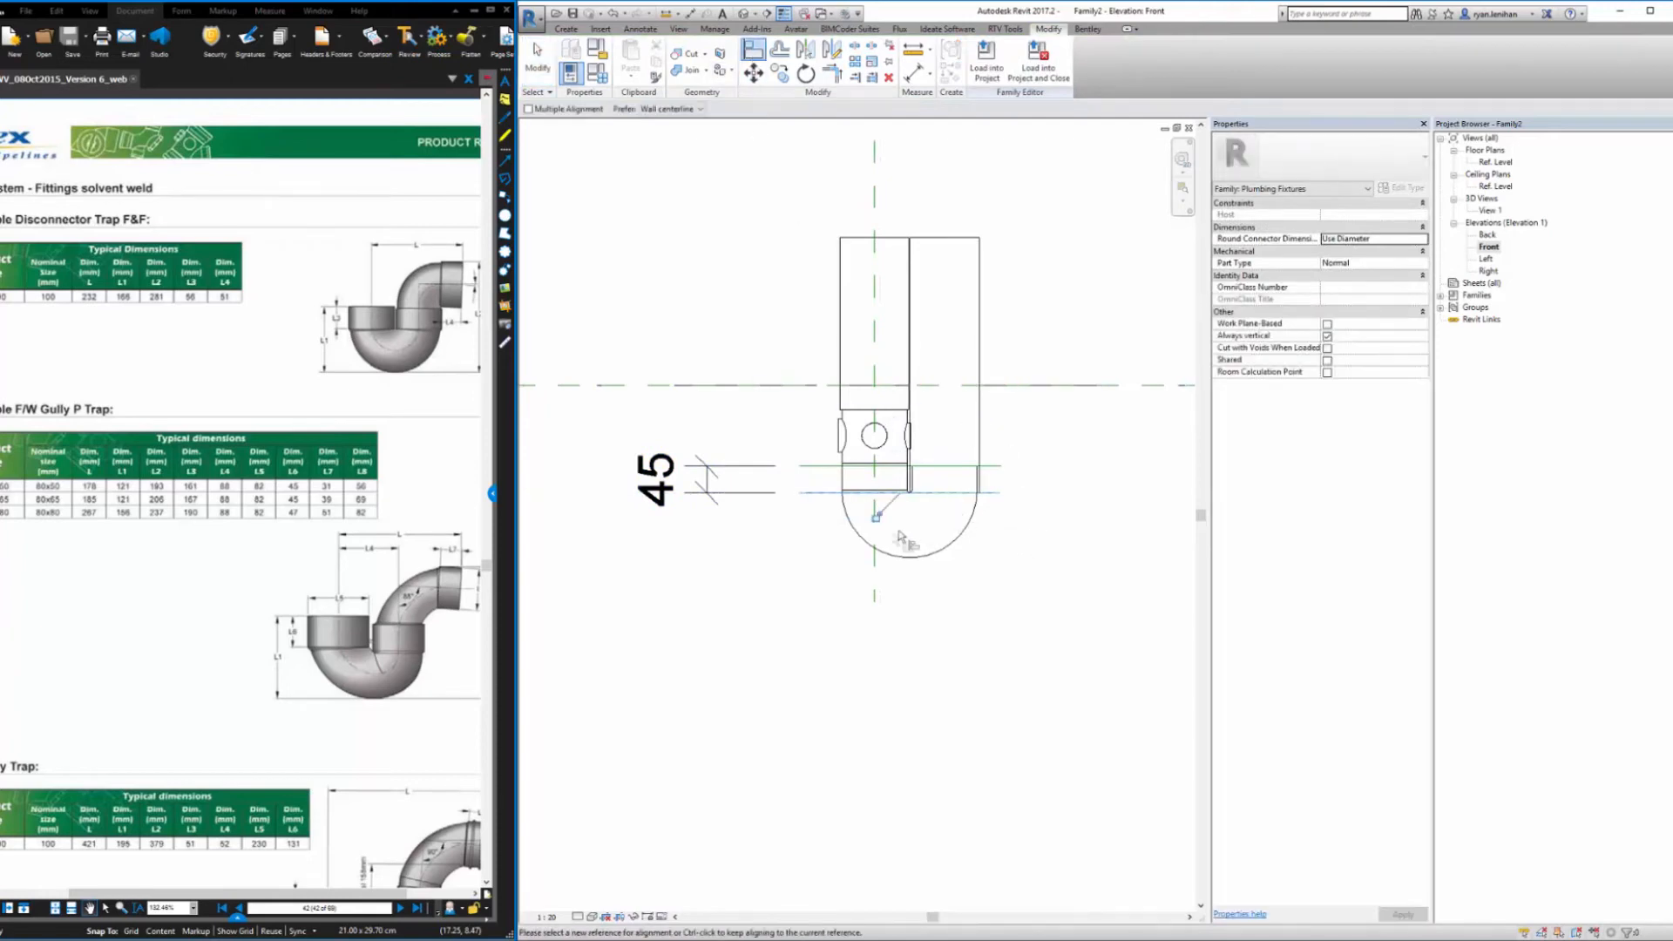
Try to align the inlet body with the side ports to the lower reference line, and undo that alignment
left_click(813, 494)
left_click(858, 436)
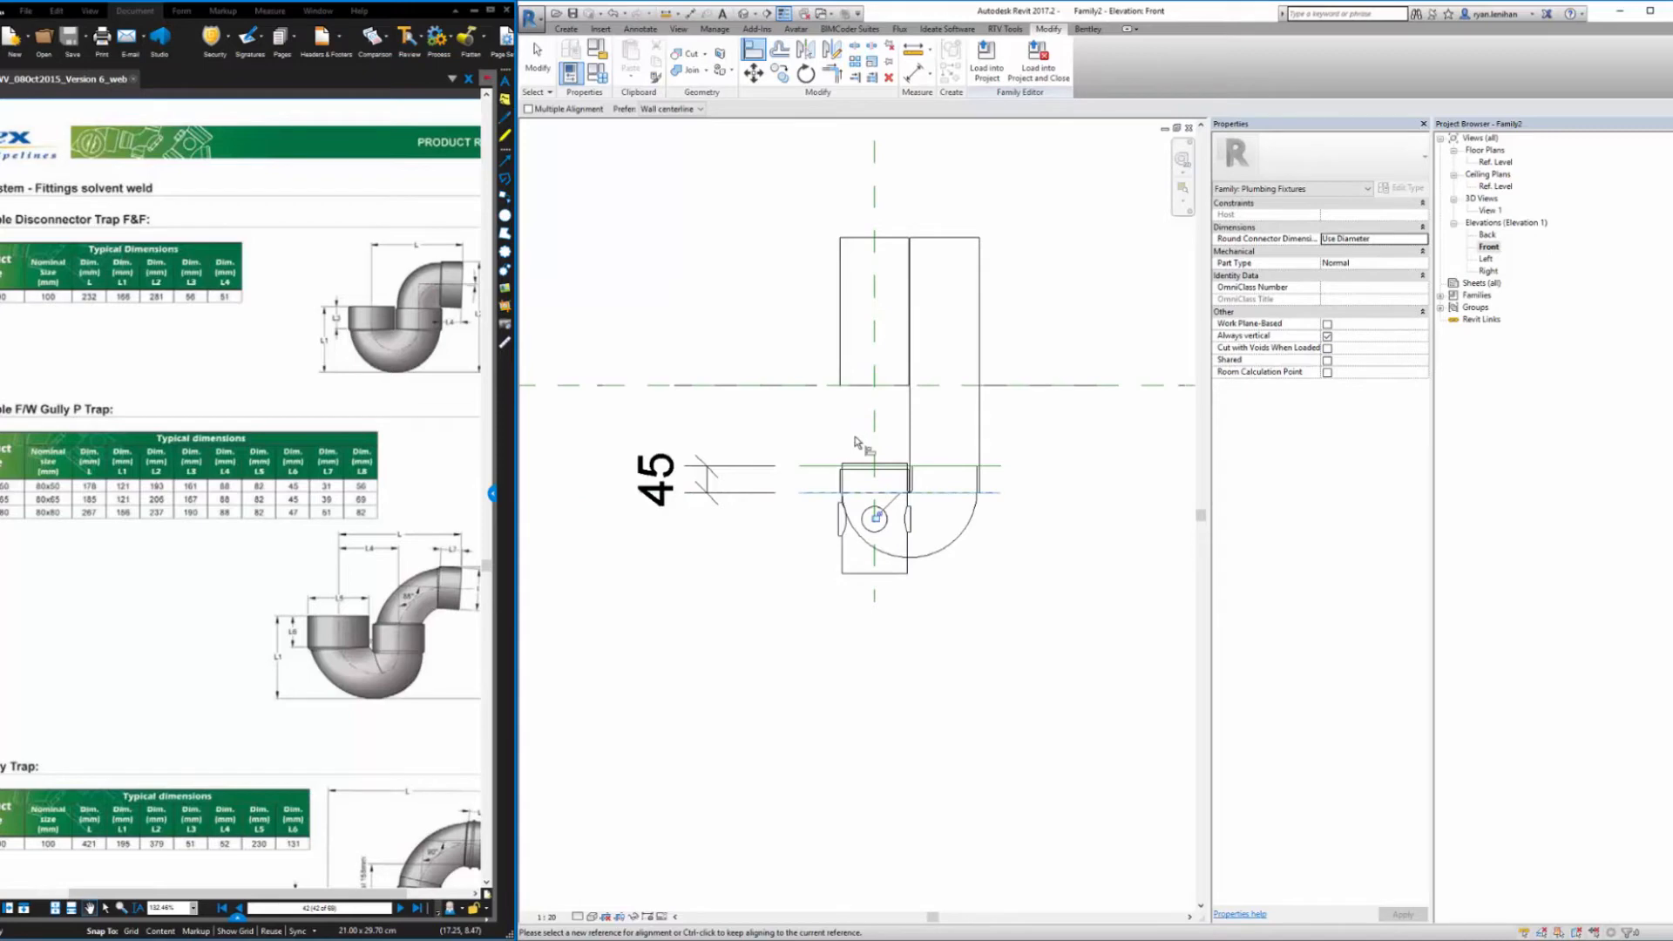
key("ctrl+z")
key("Escape")
key("Escape")
Pull the base of the tall extrusion above the inlet body off the reference level and align it to the lower reference line
key("a")
key("l")
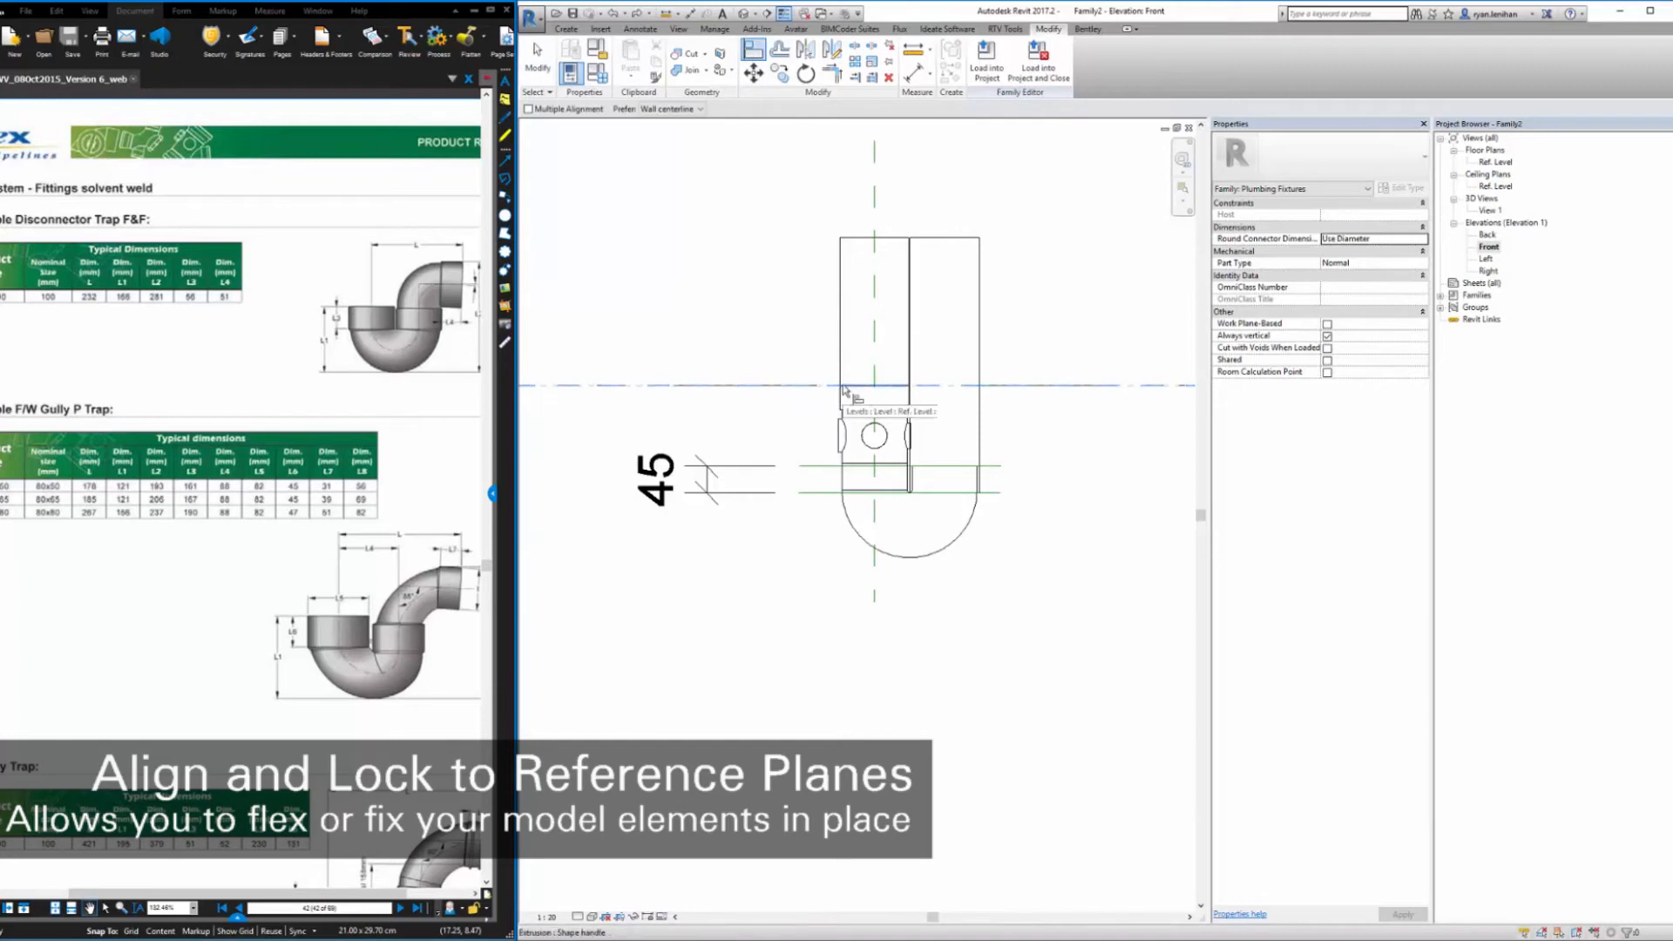
key("Escape")
left_click(876, 392)
left_click_drag(875, 389, 876, 359)
key("Escape")
left_click(753, 50)
left_click(649, 384)
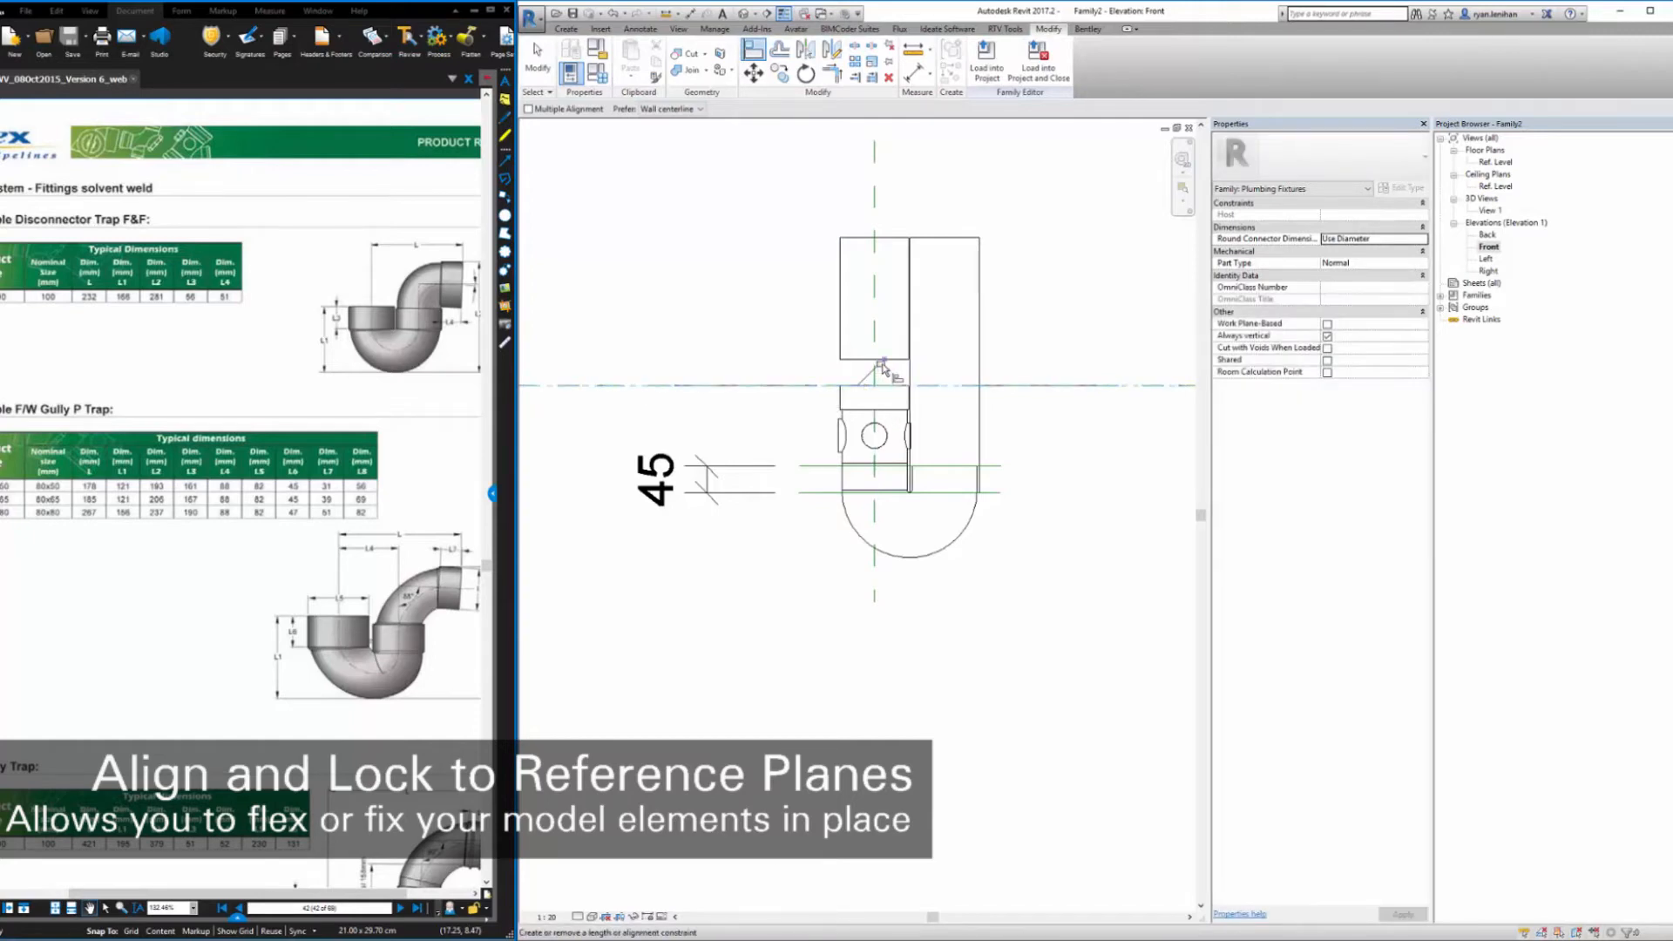
left_click(818, 494)
left_click(860, 359)
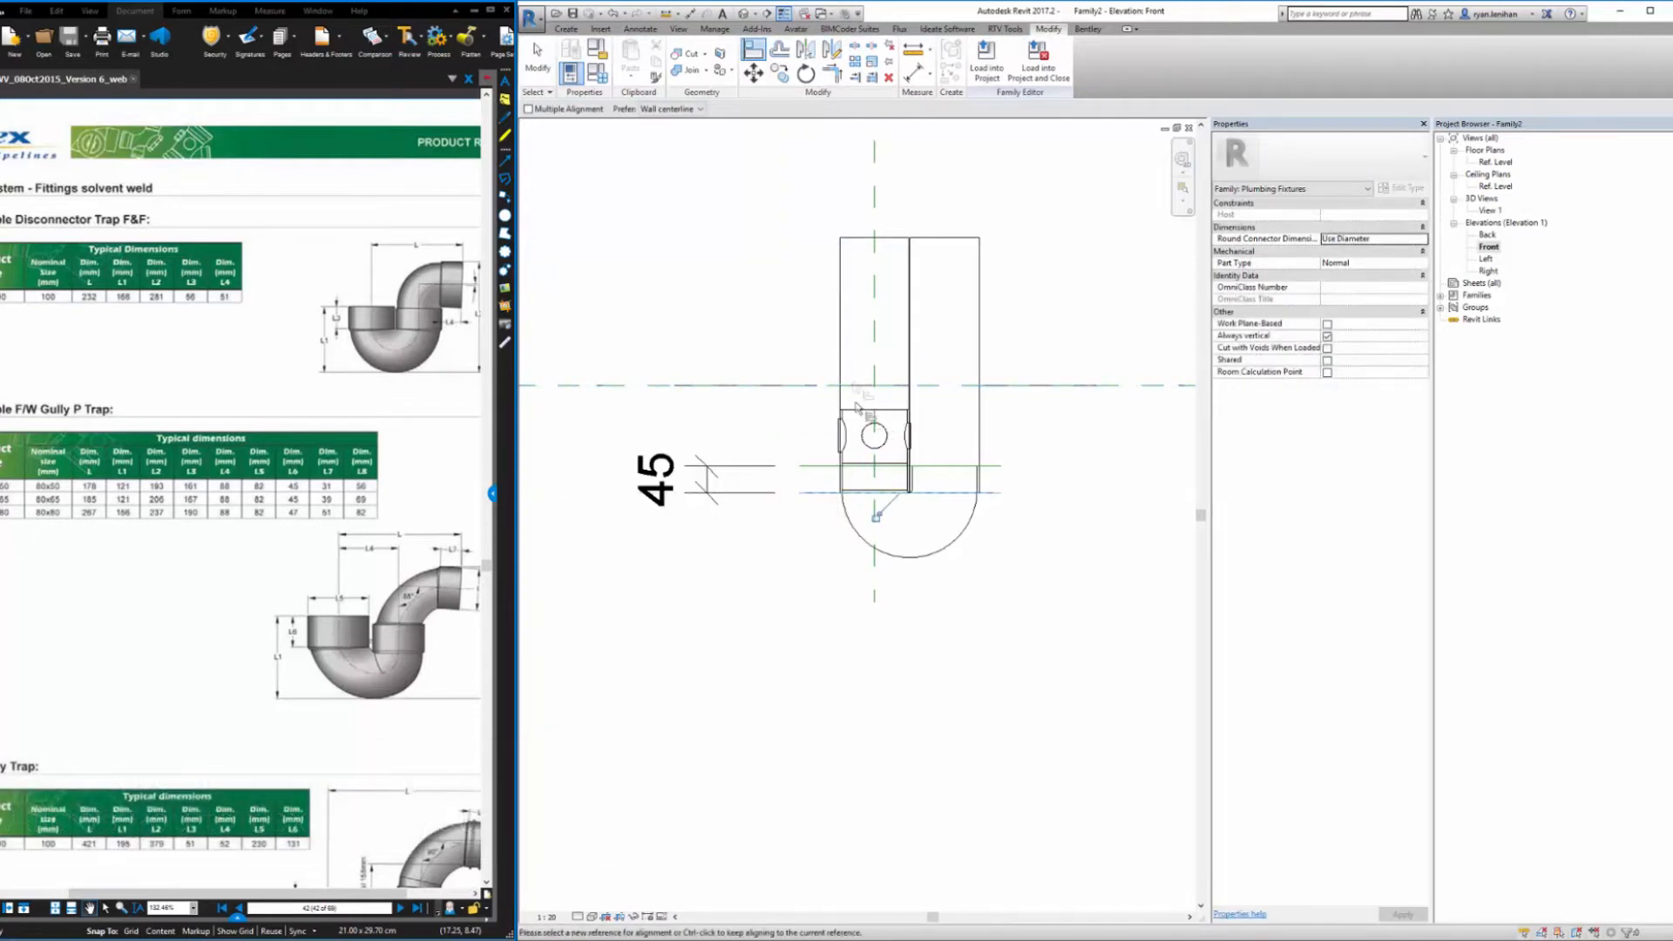
Align the tops of both tall extrusions to the upper reference line
left_click(862, 238)
left_click(992, 468)
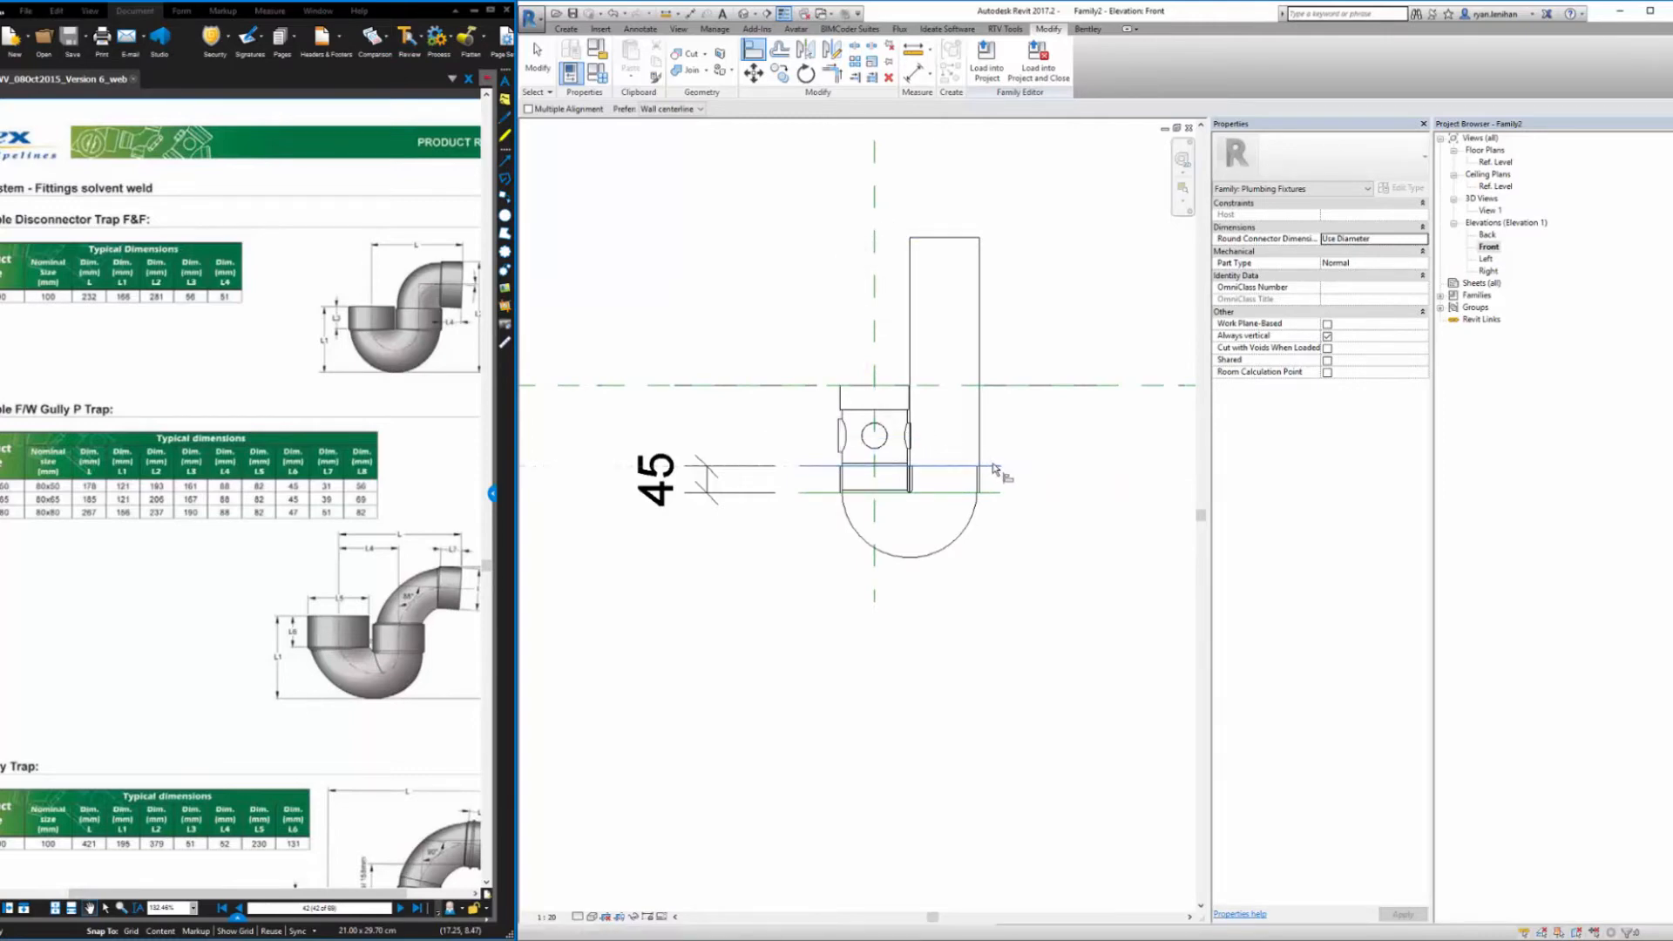
left_click(936, 238)
key("Escape")
key("Escape")
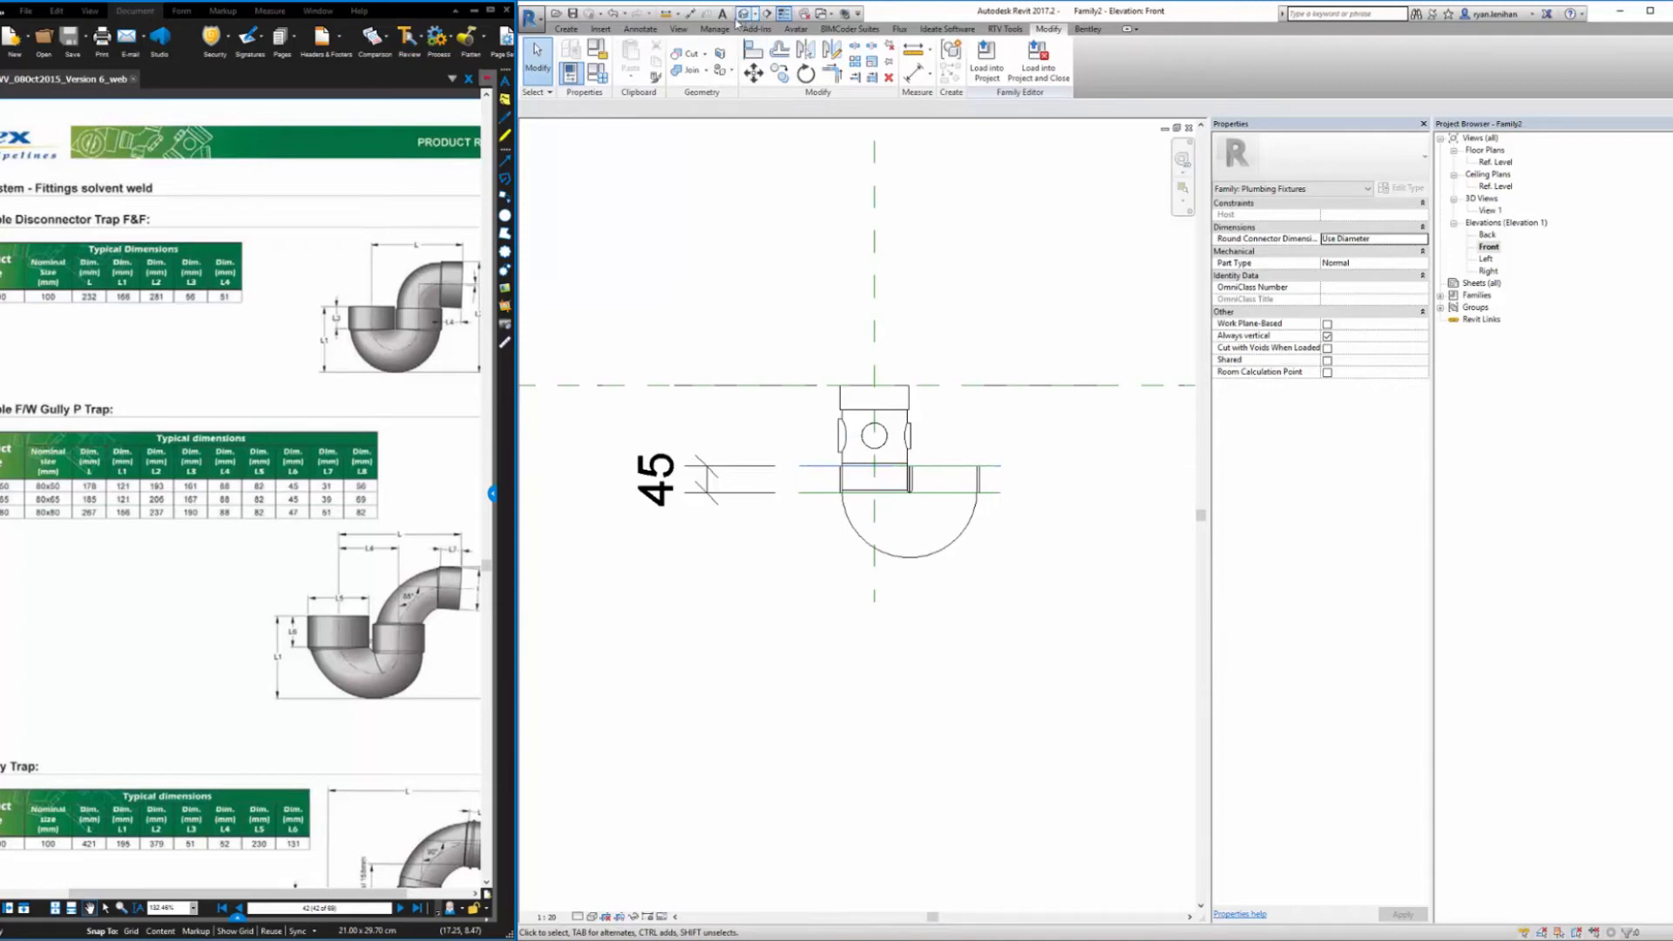
Show the trap in a shaded 3D view at a scale of 1:100
left_click(742, 14)
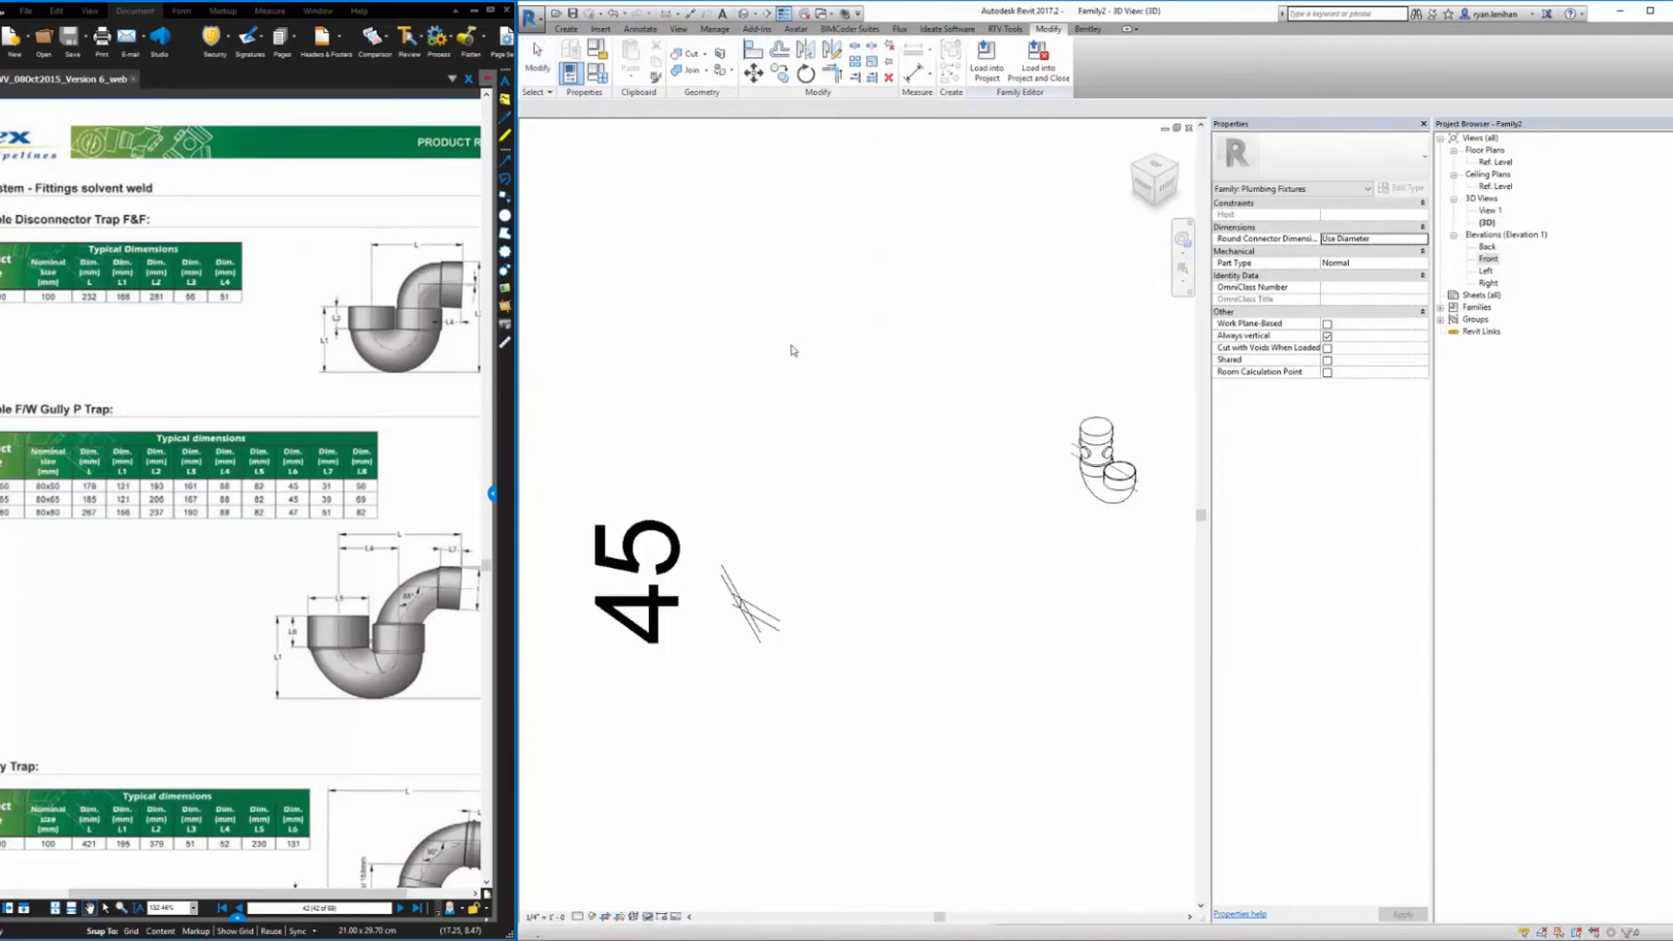
left_click(577, 917)
left_click(680, 865)
middle_click_drag(1089, 475, 876, 512)
scroll(850, 571, "up", 5)
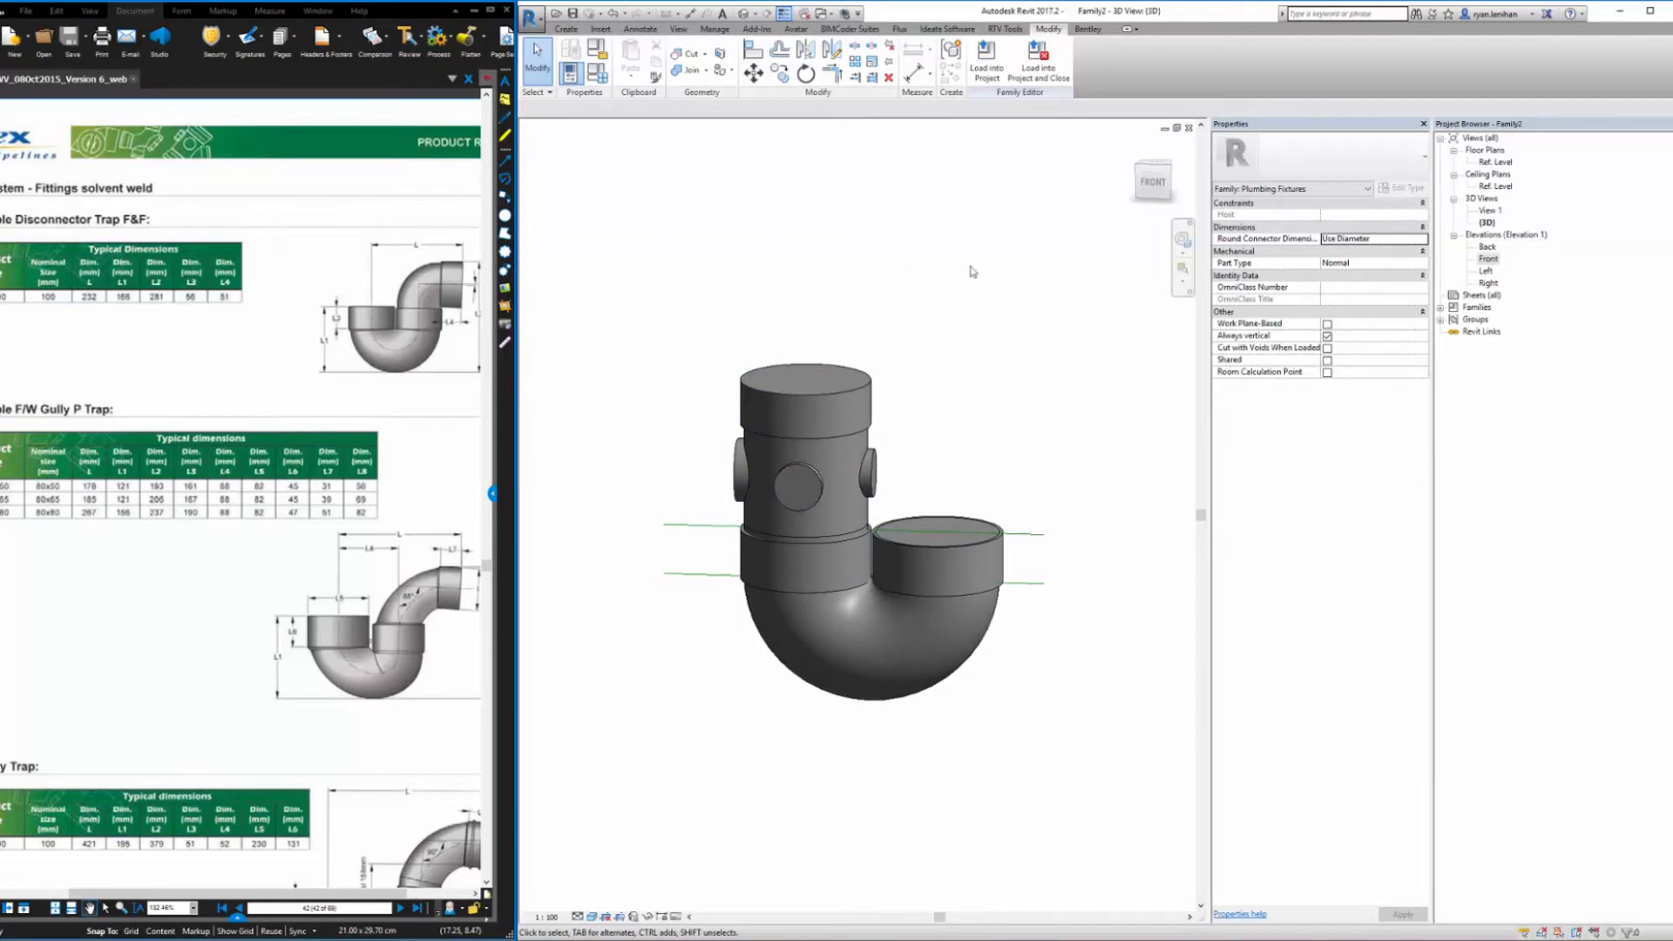
middle_click_drag(972, 272, 833, 335, "shift")
Join the socket extrusions at both ends of the trap to the swept bend
left_click(689, 69)
scroll(844, 667, "up", 3)
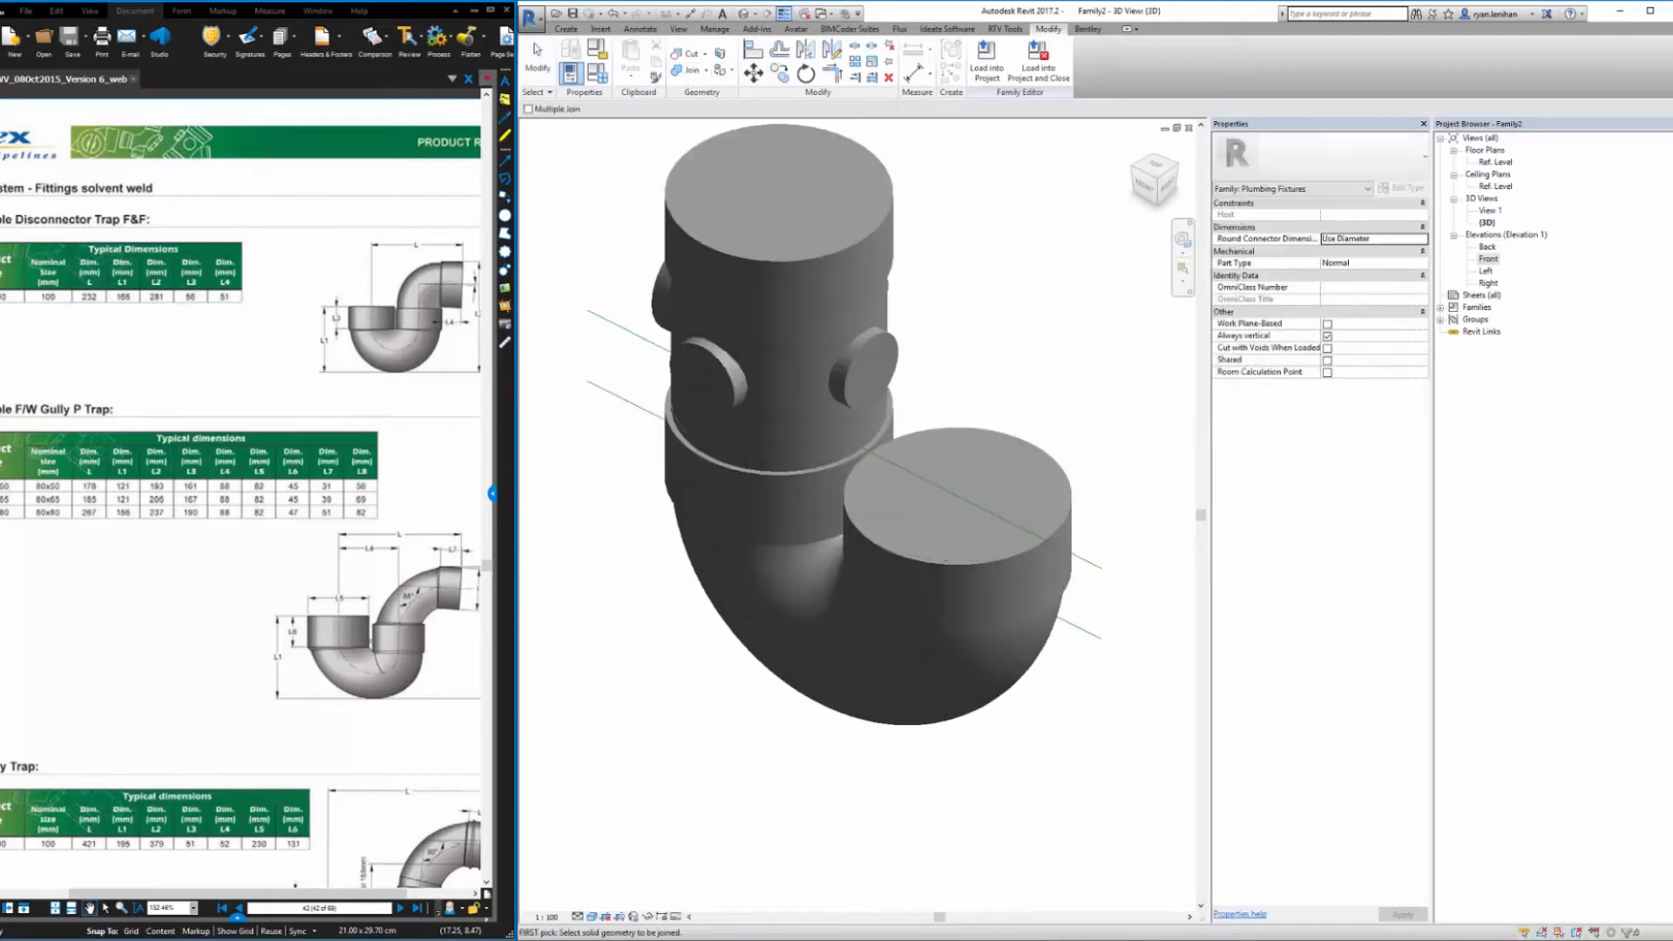
left_click(876, 528)
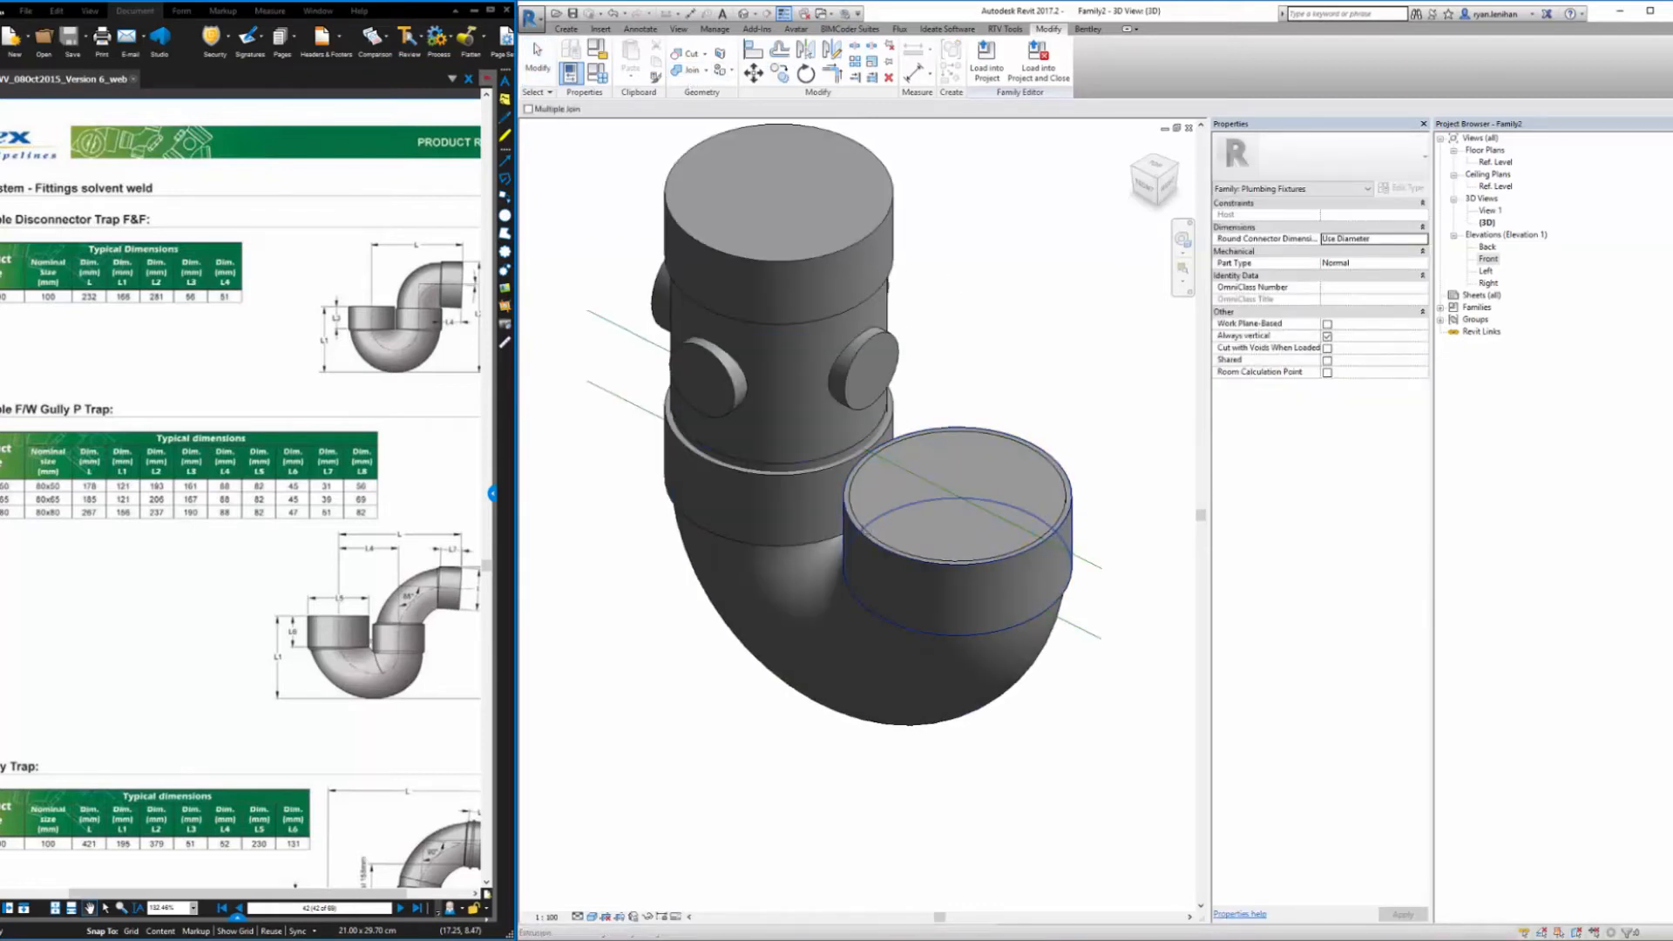
left_click(861, 525)
left_click(769, 505)
left_click(689, 586)
key("Escape")
Inspect the joined trap in 3D, return to the front elevation and set its view scale to 1:5
scroll(618, 278, "down", 2)
middle_click_drag(723, 340, 833, 303, "shift")
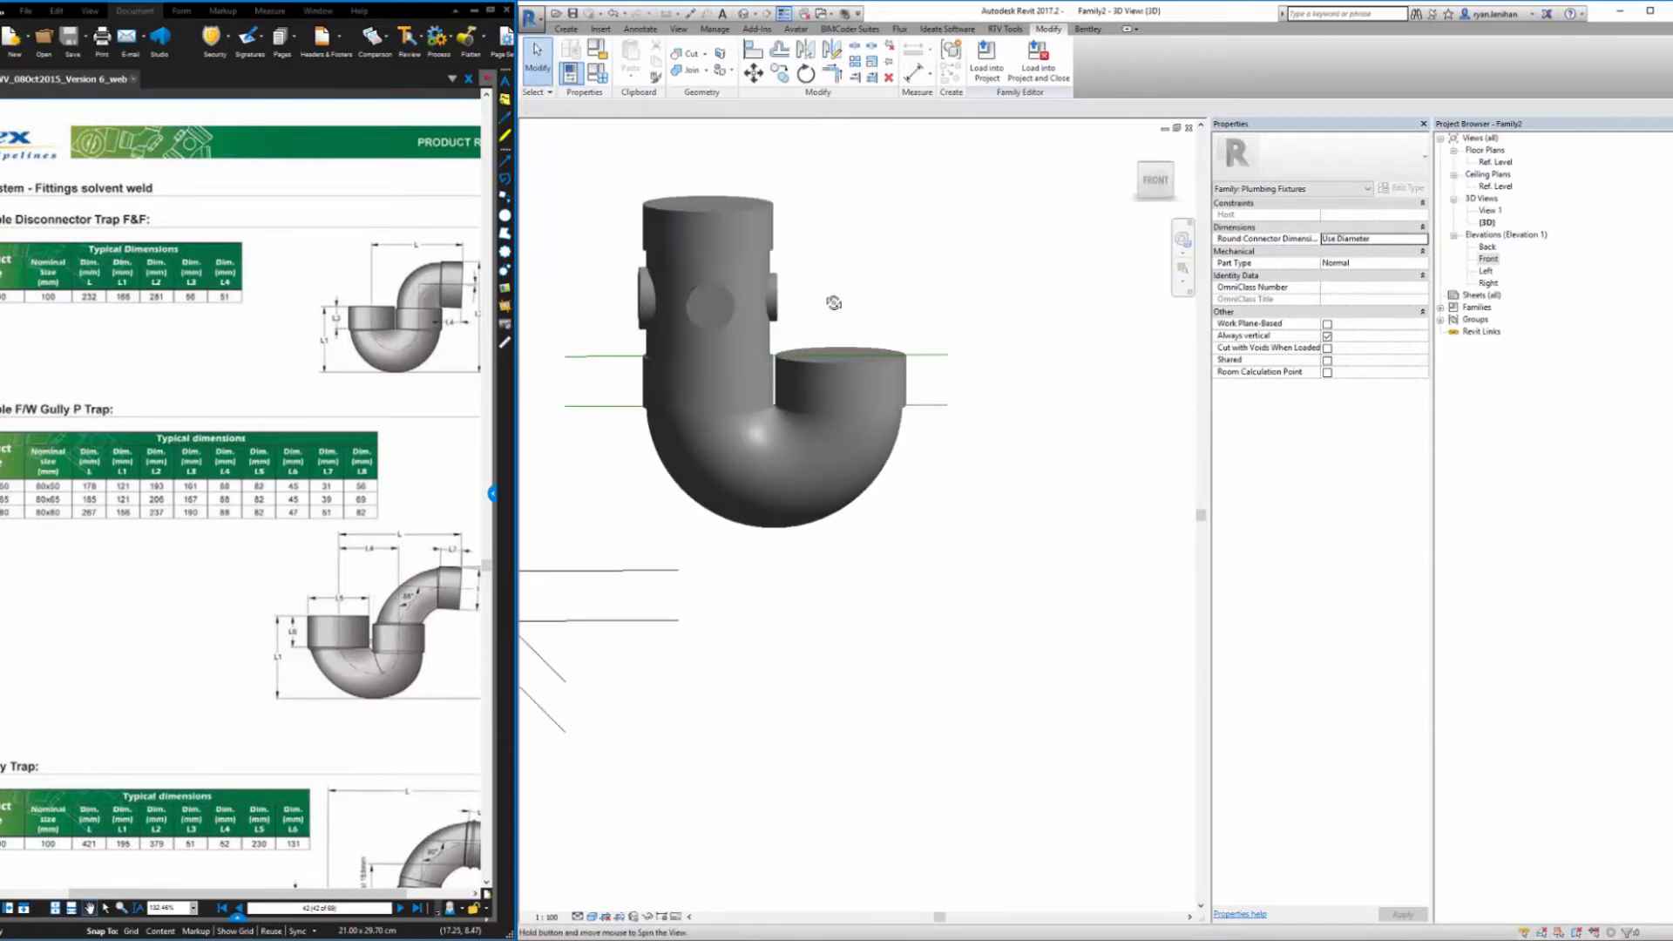
double_click(1490, 259)
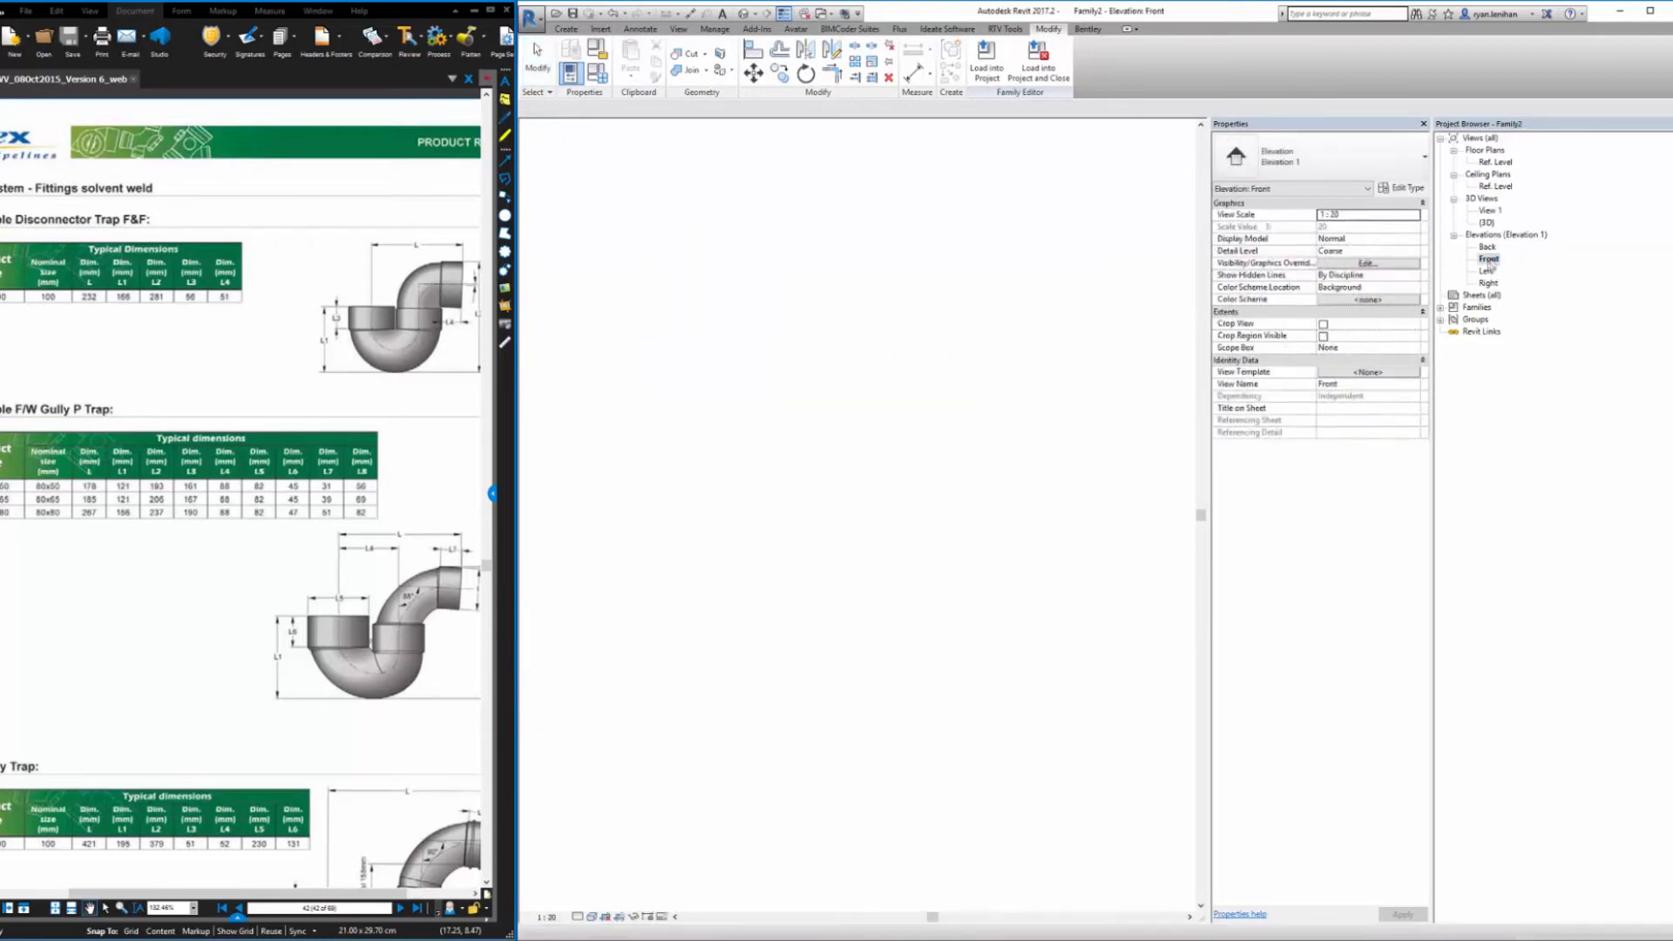
scroll(991, 647, "up", 2)
scroll(982, 643, "down", 1)
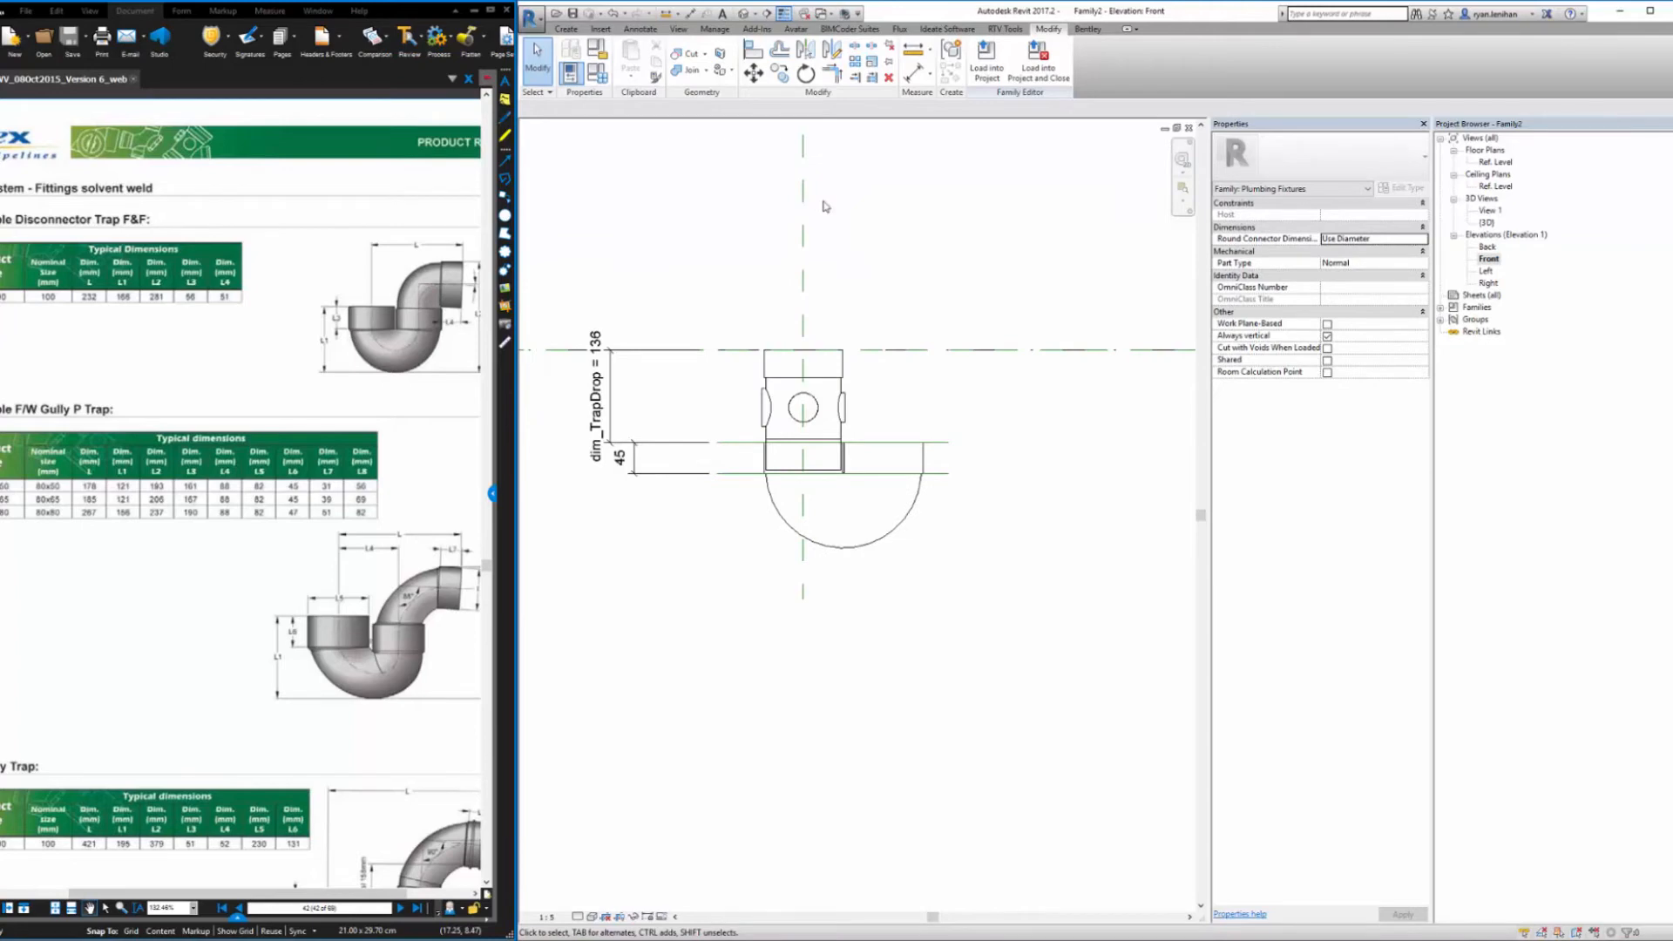
Create a new family from the Metric Generic Model.rft template
left_click(532, 21)
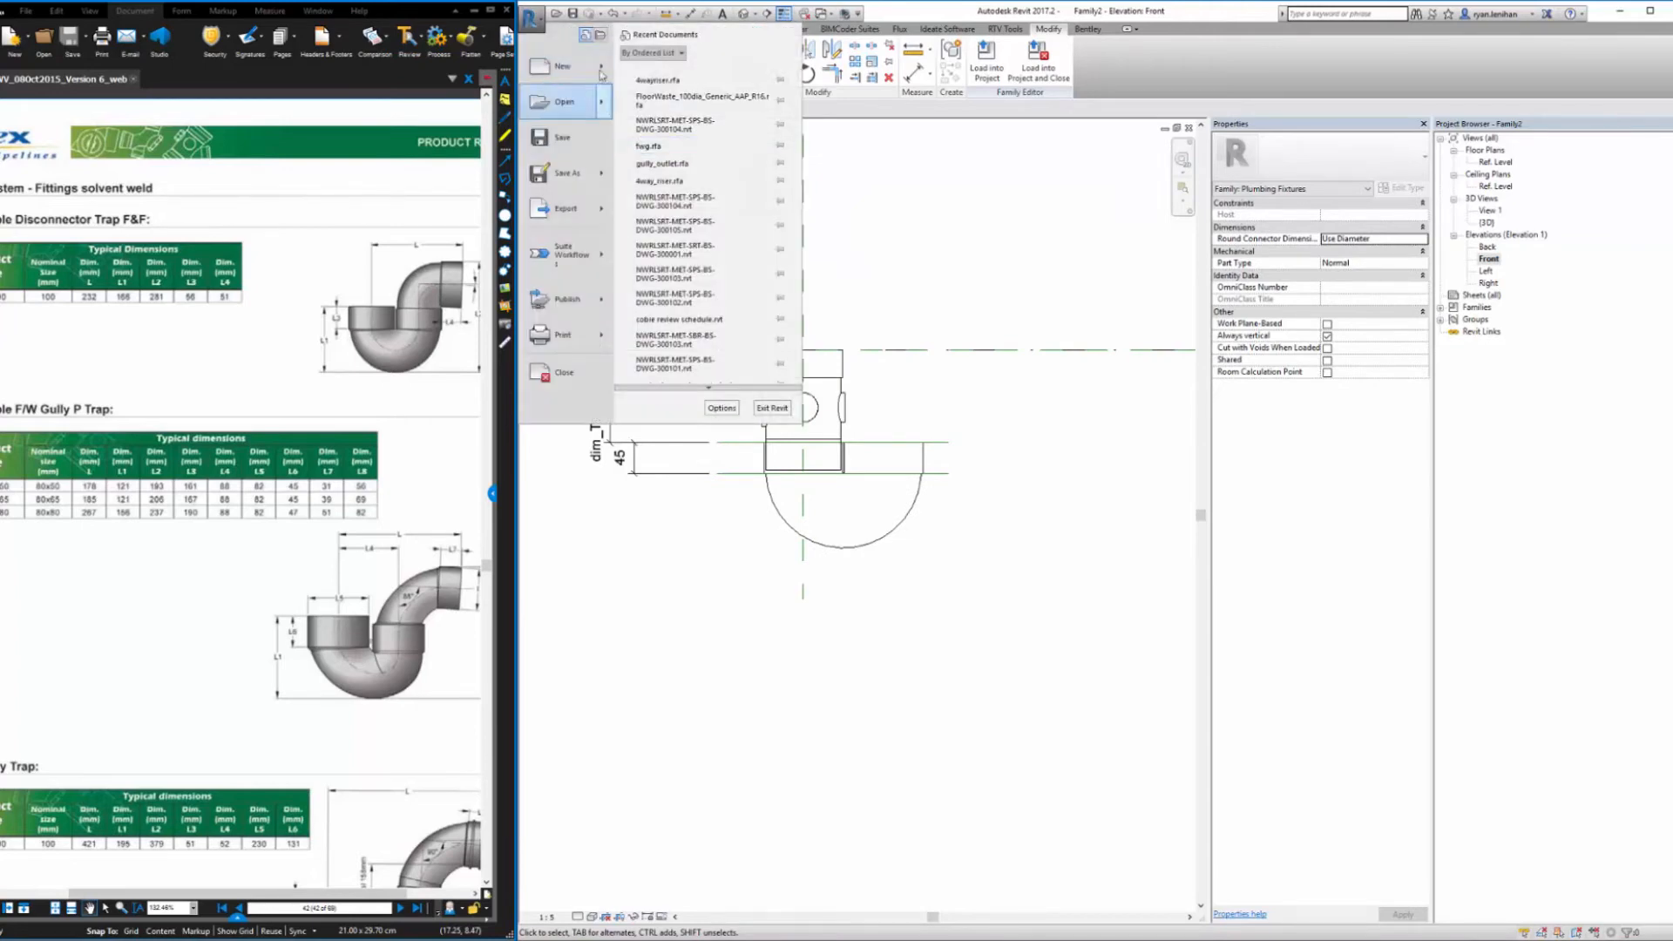
mouse_move(564, 66)
left_click(640, 109)
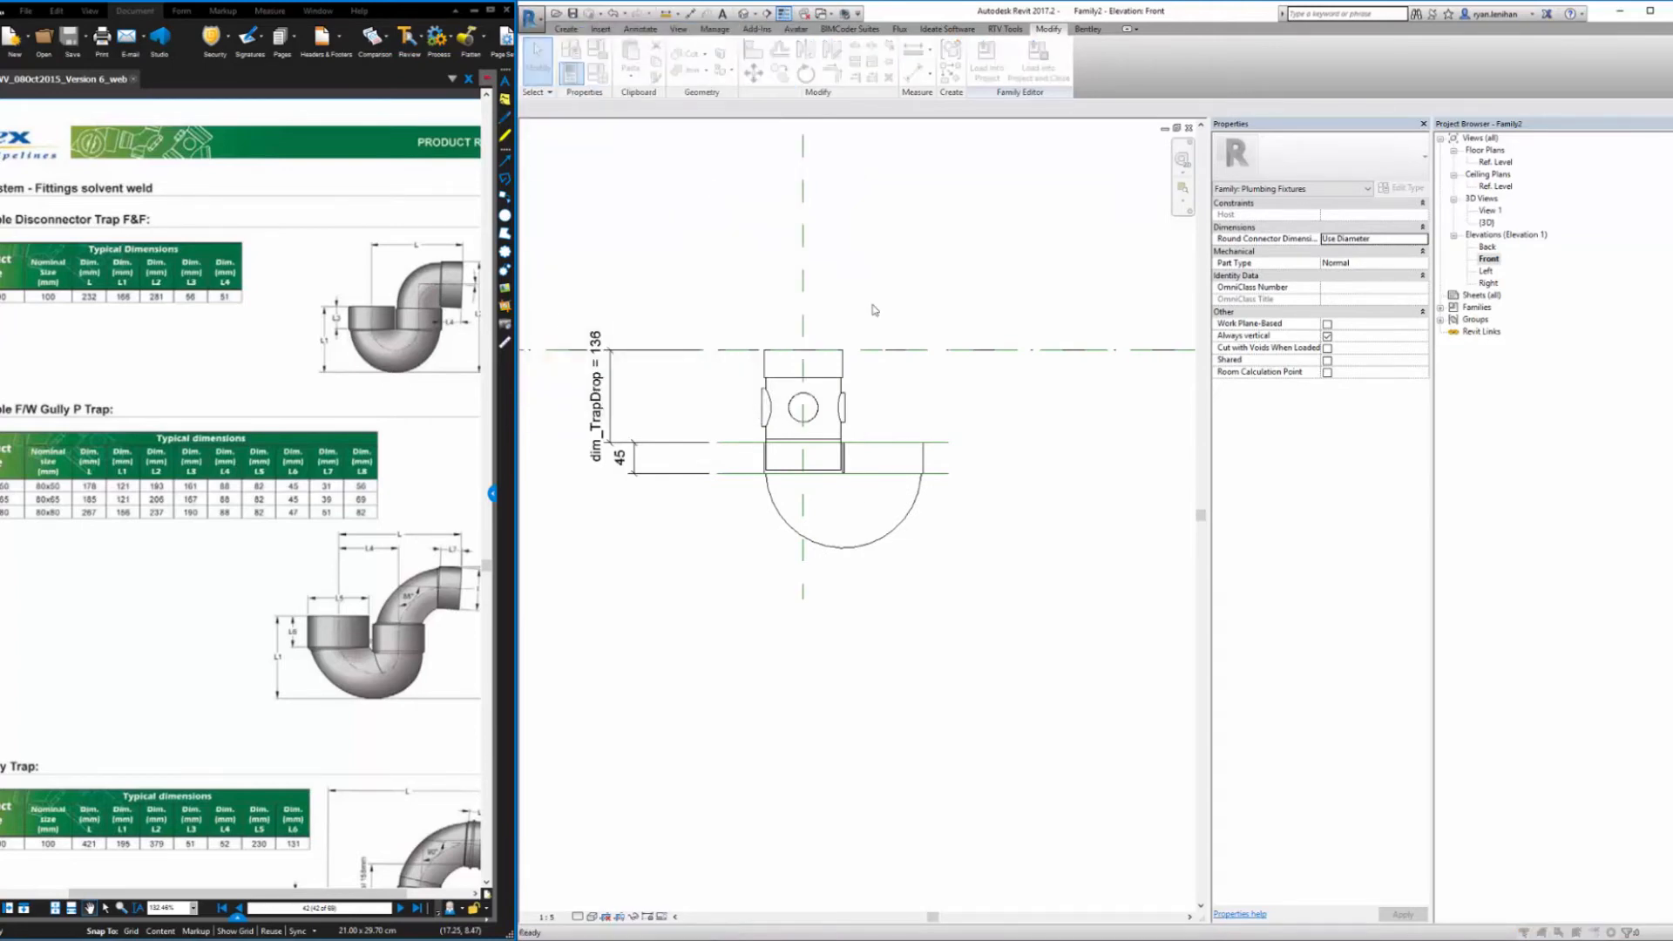
scroll(547, 371, "down", 10)
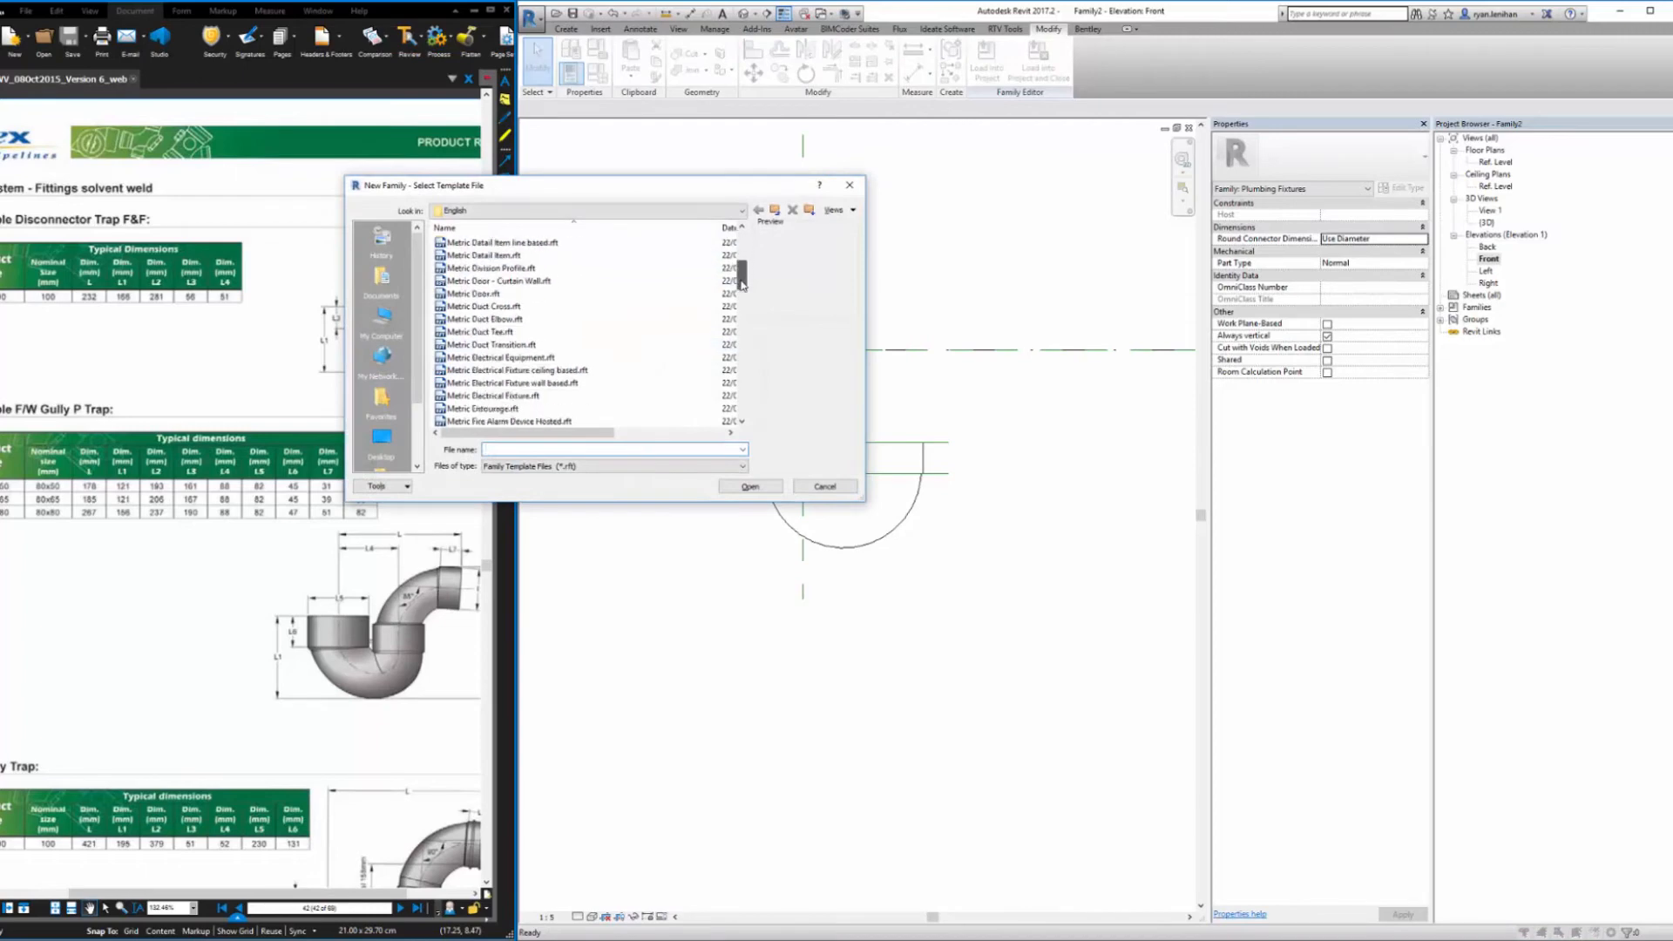
left_click(650, 294)
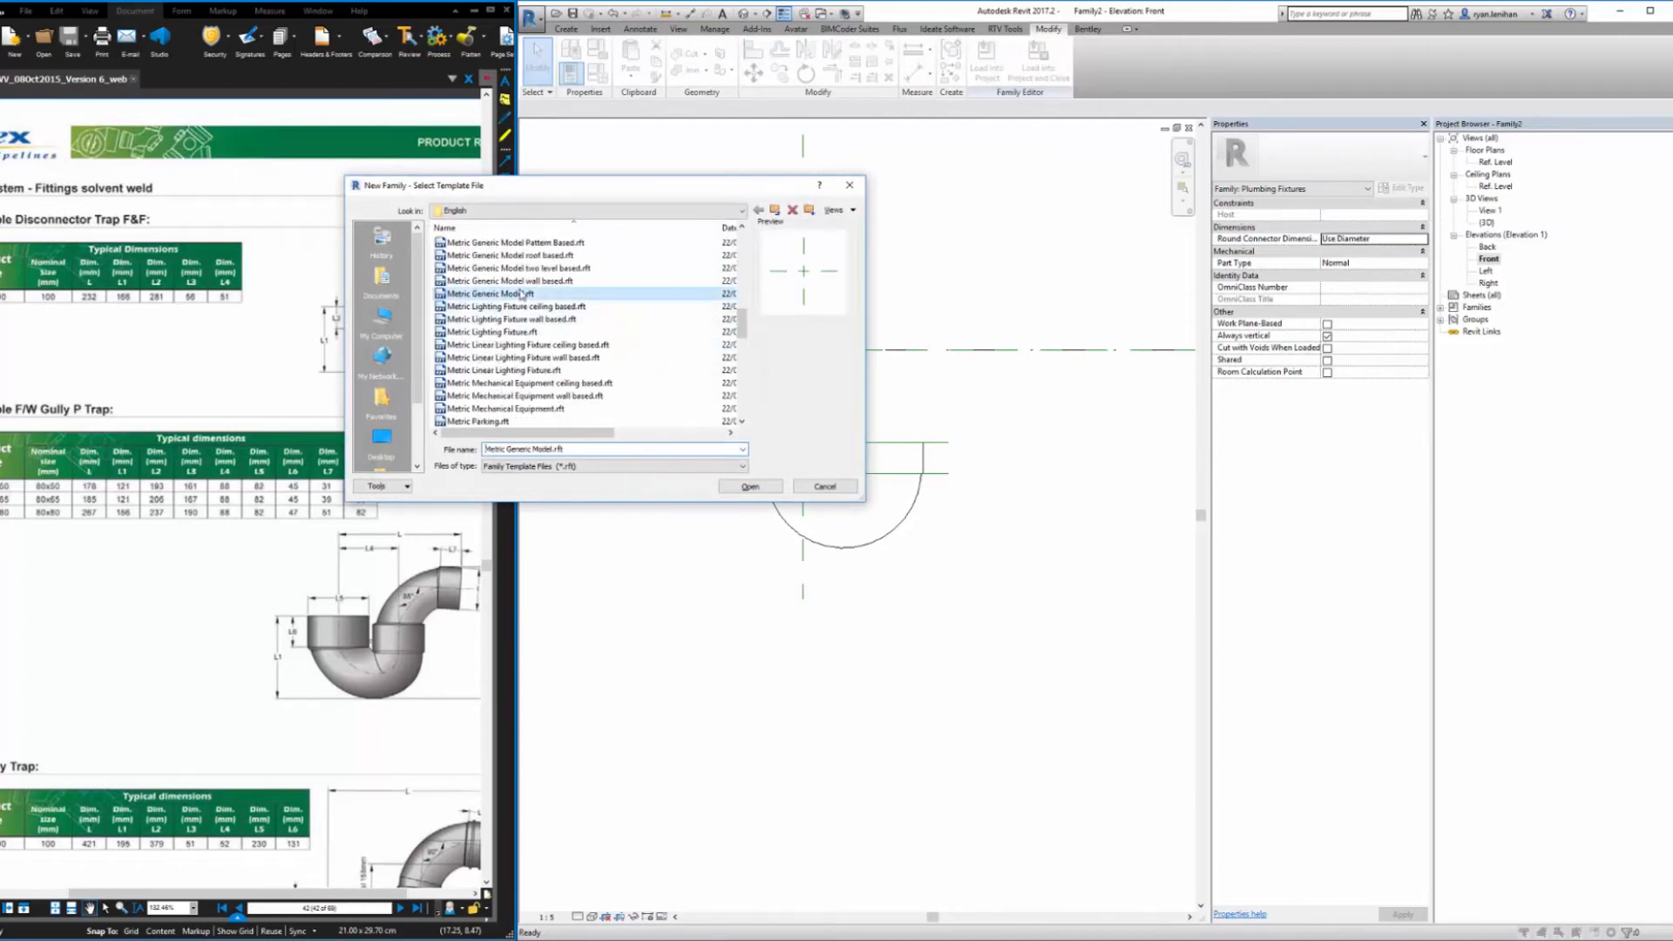
left_click(748, 487)
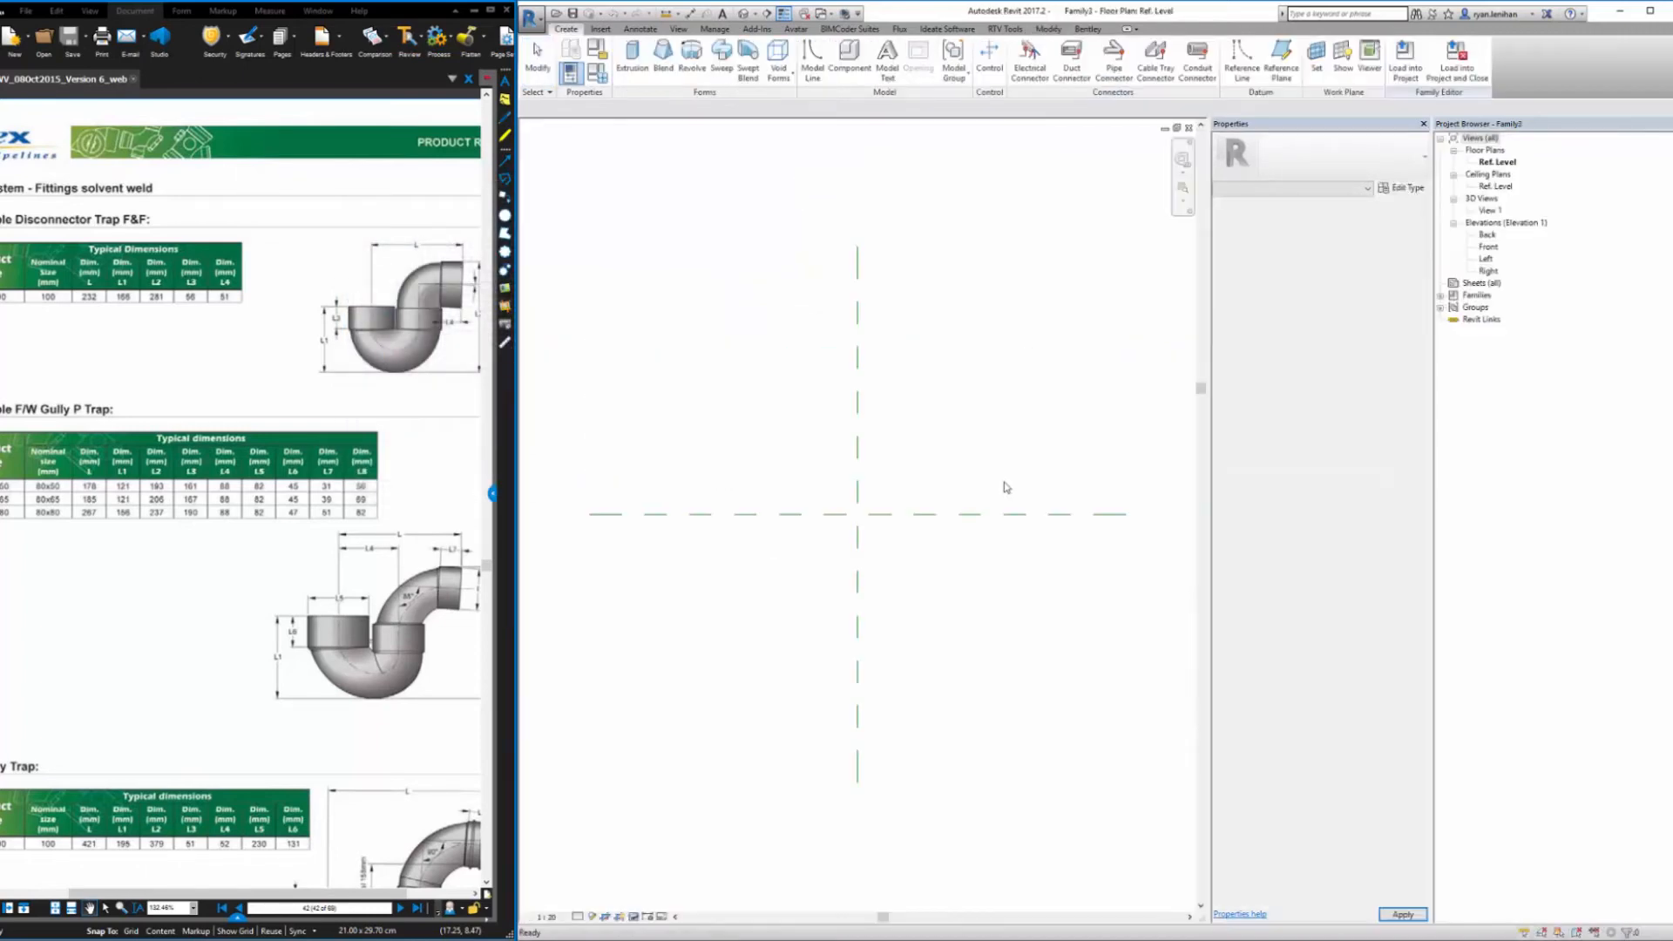
Set the family category to Pipe Fittings
left_click(598, 51)
left_click_drag(1199, 410, 1200, 453)
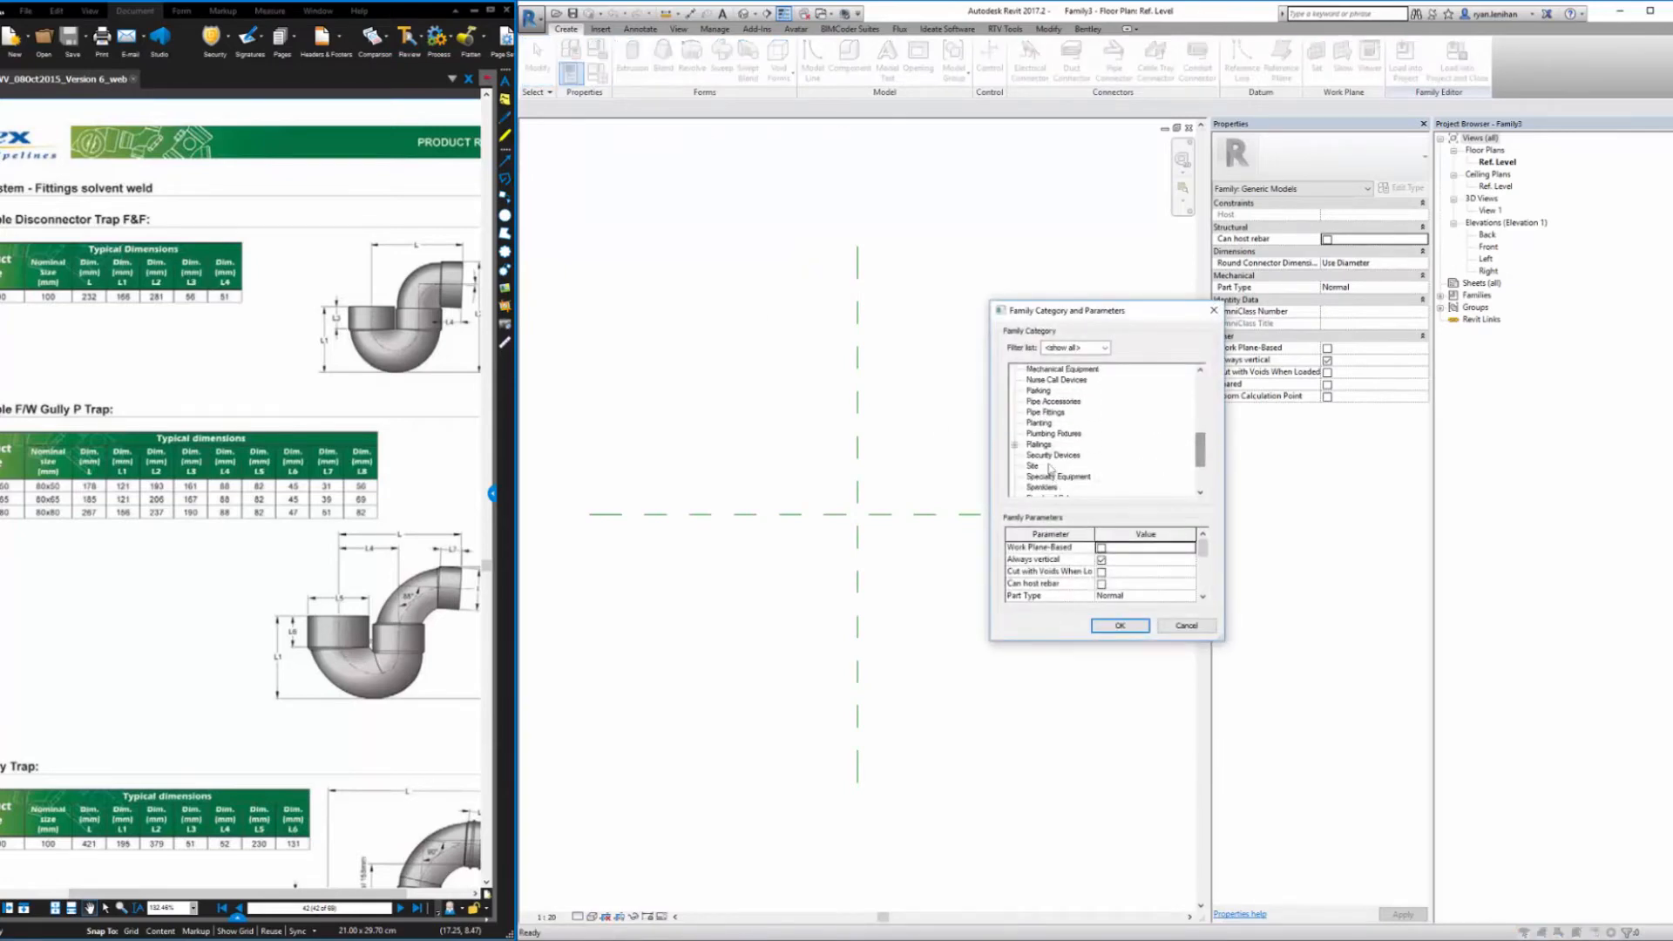
scroll(1048, 444, "up", 2)
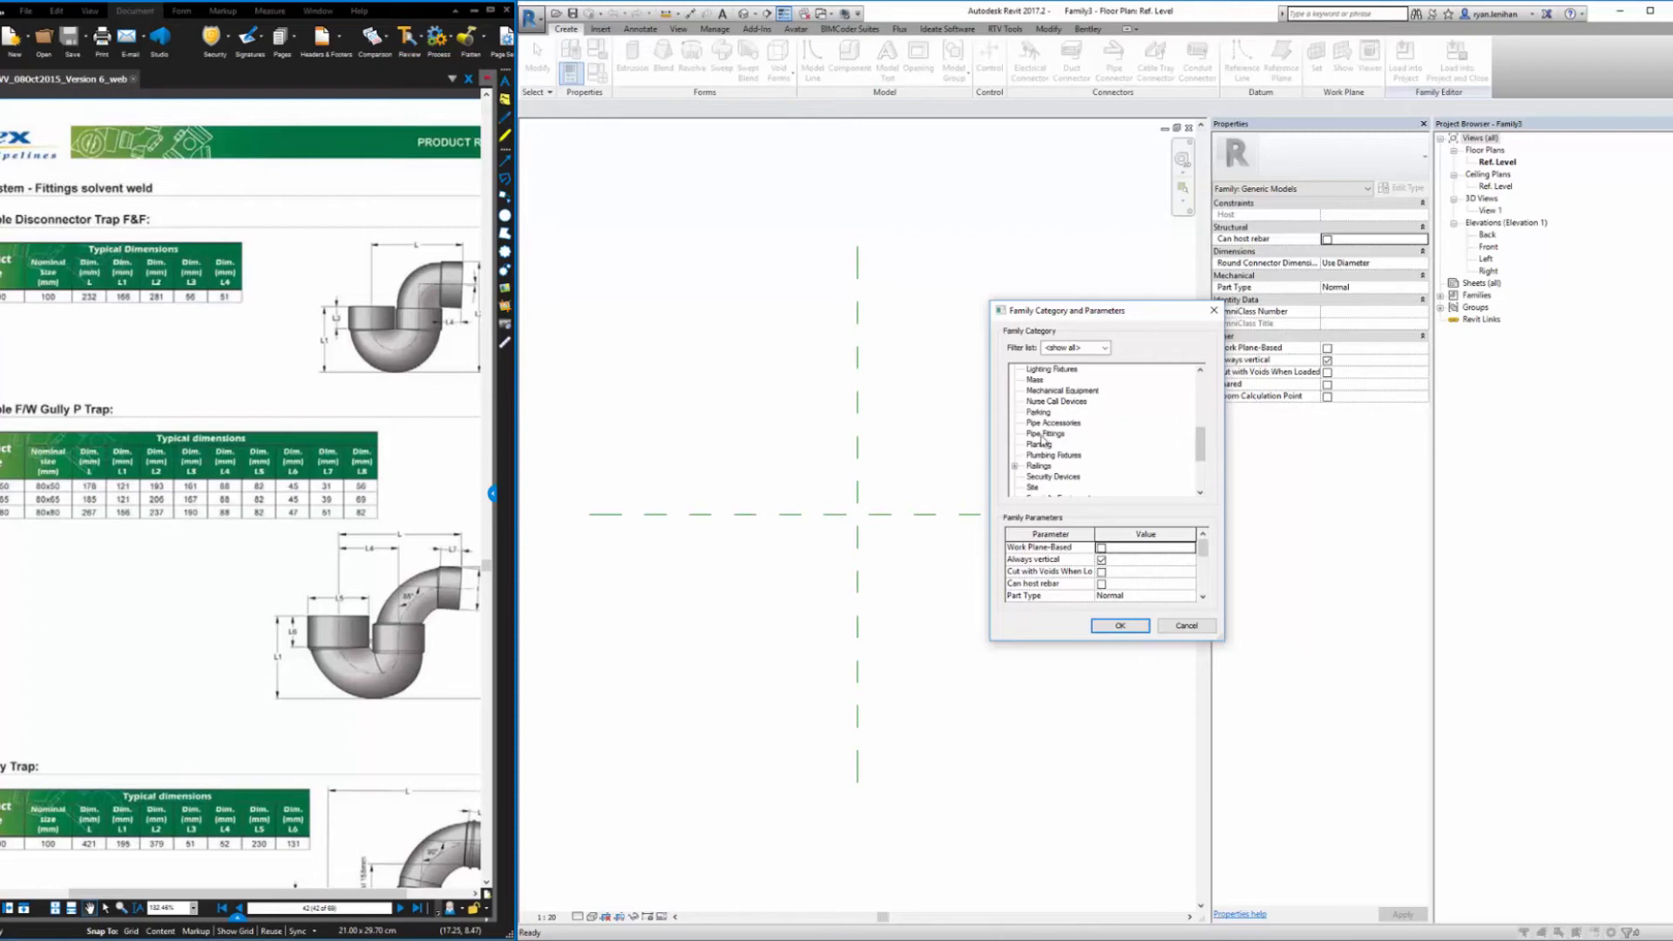
left_click(1042, 435)
left_click(1120, 625)
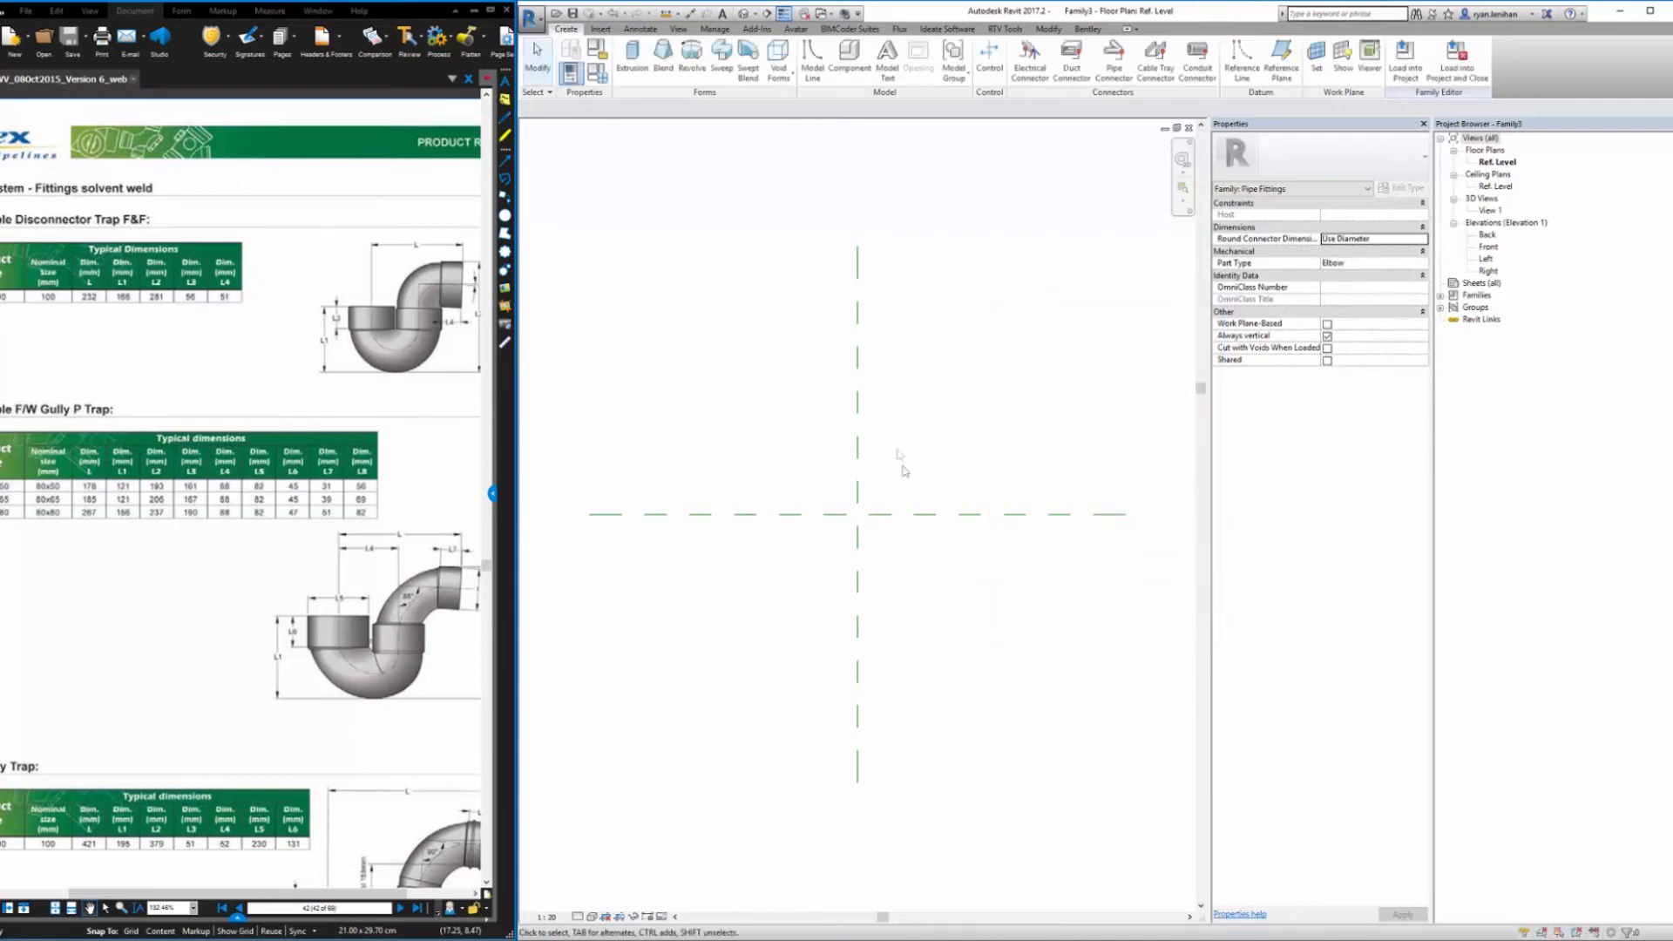
In the front elevation, draw a vertical reference line about 520 mm long to the right of the centre plane, crossing the reference level
double_click(1493, 250)
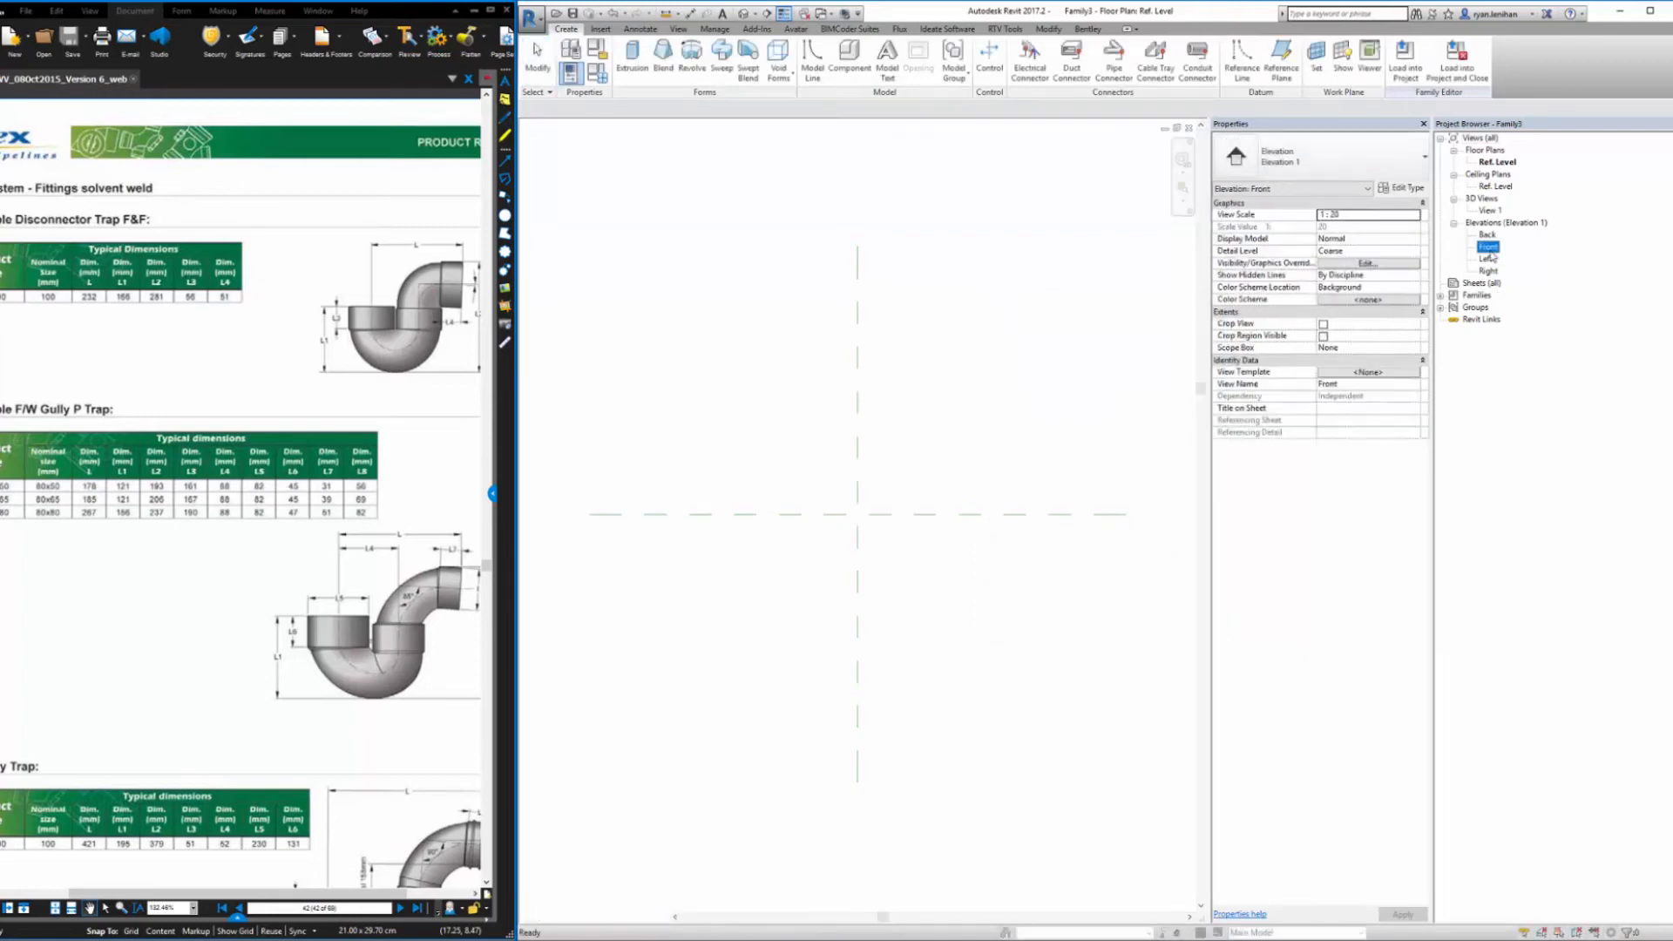
key("z")
key("a")
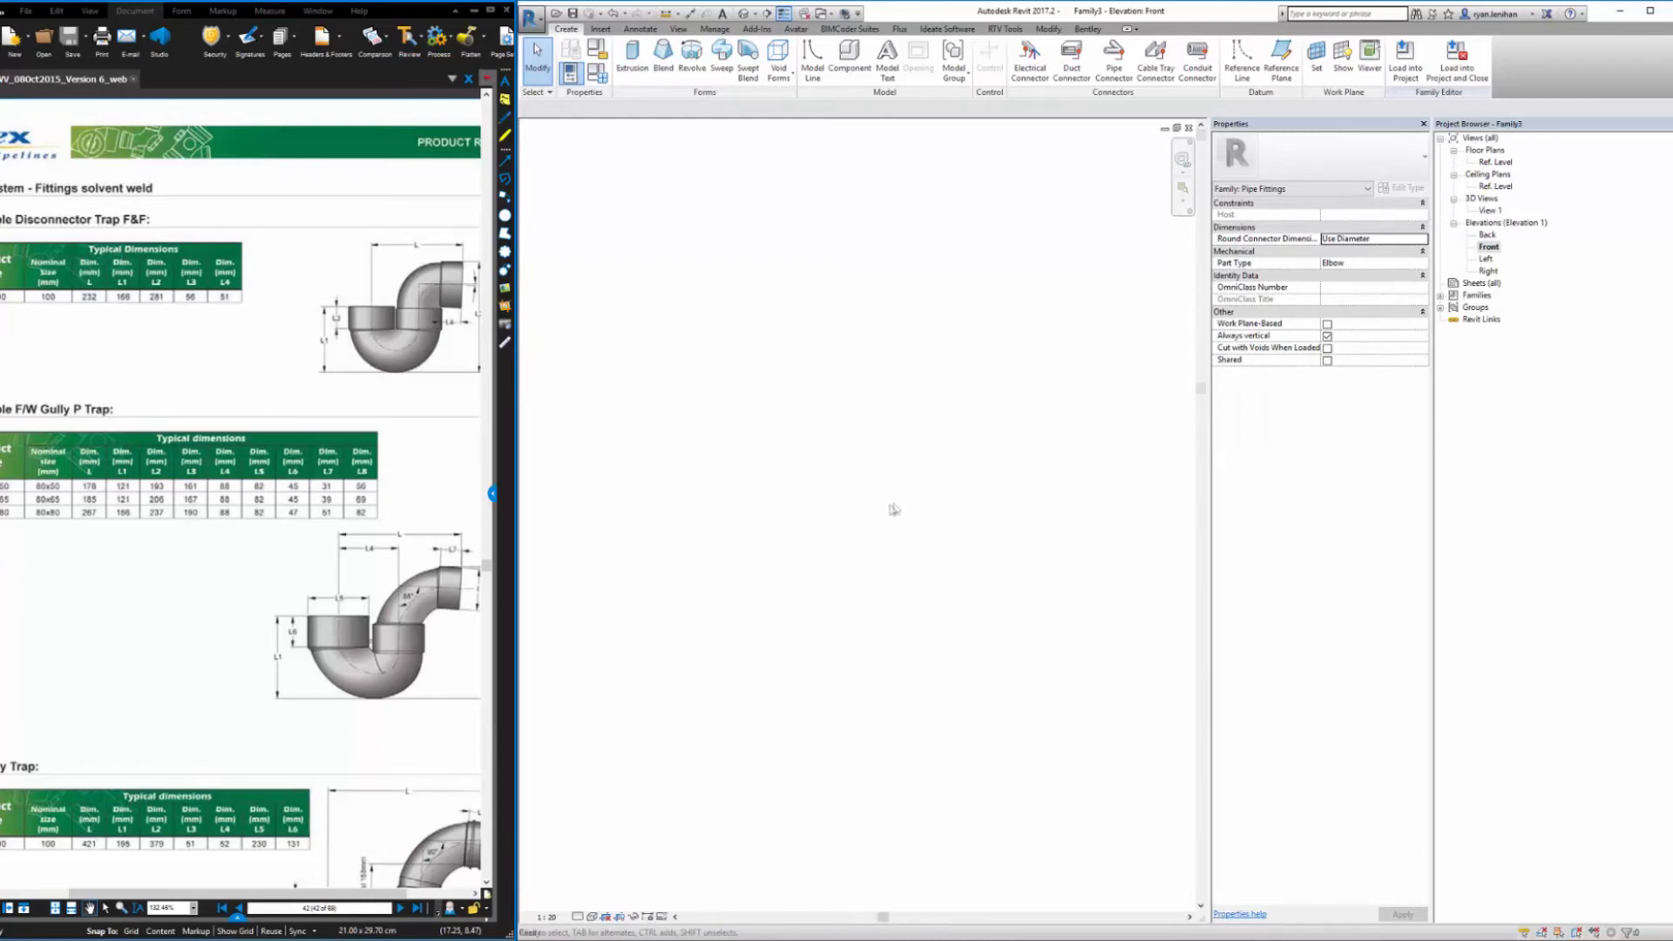
scroll(833, 647, "up", 2)
middle_click_drag(855, 586, 865, 542)
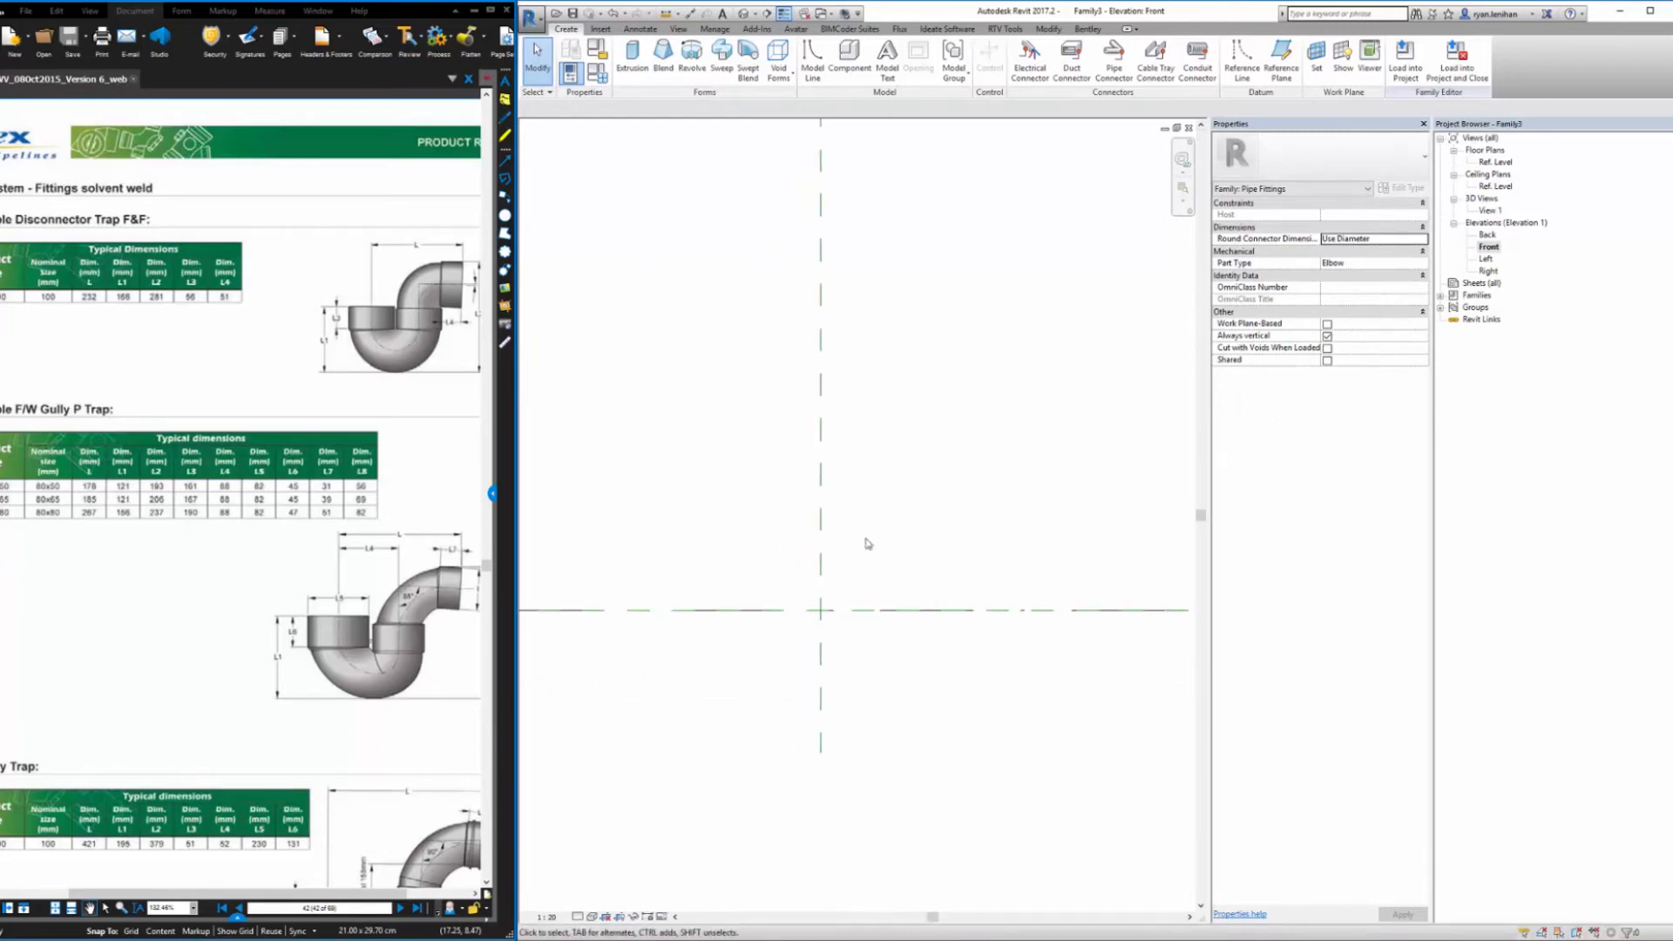
left_click_drag(391, 246, 366, 248)
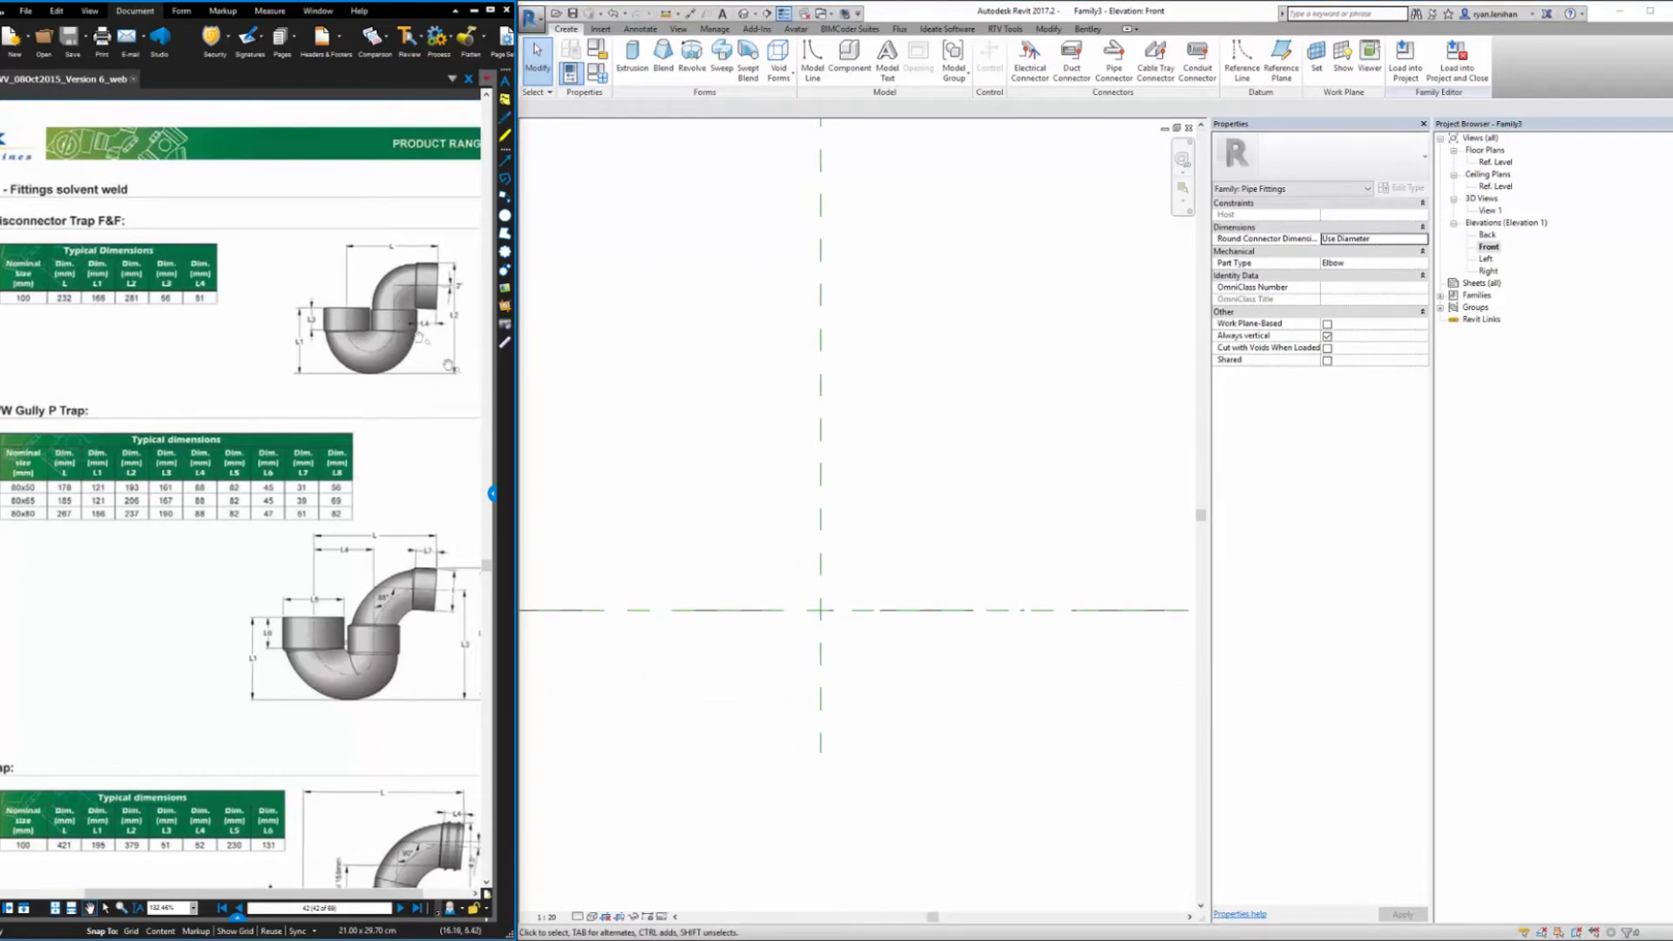
left_click(1242, 56)
left_click(924, 498)
left_click(925, 676)
key("Escape")
key("Escape")
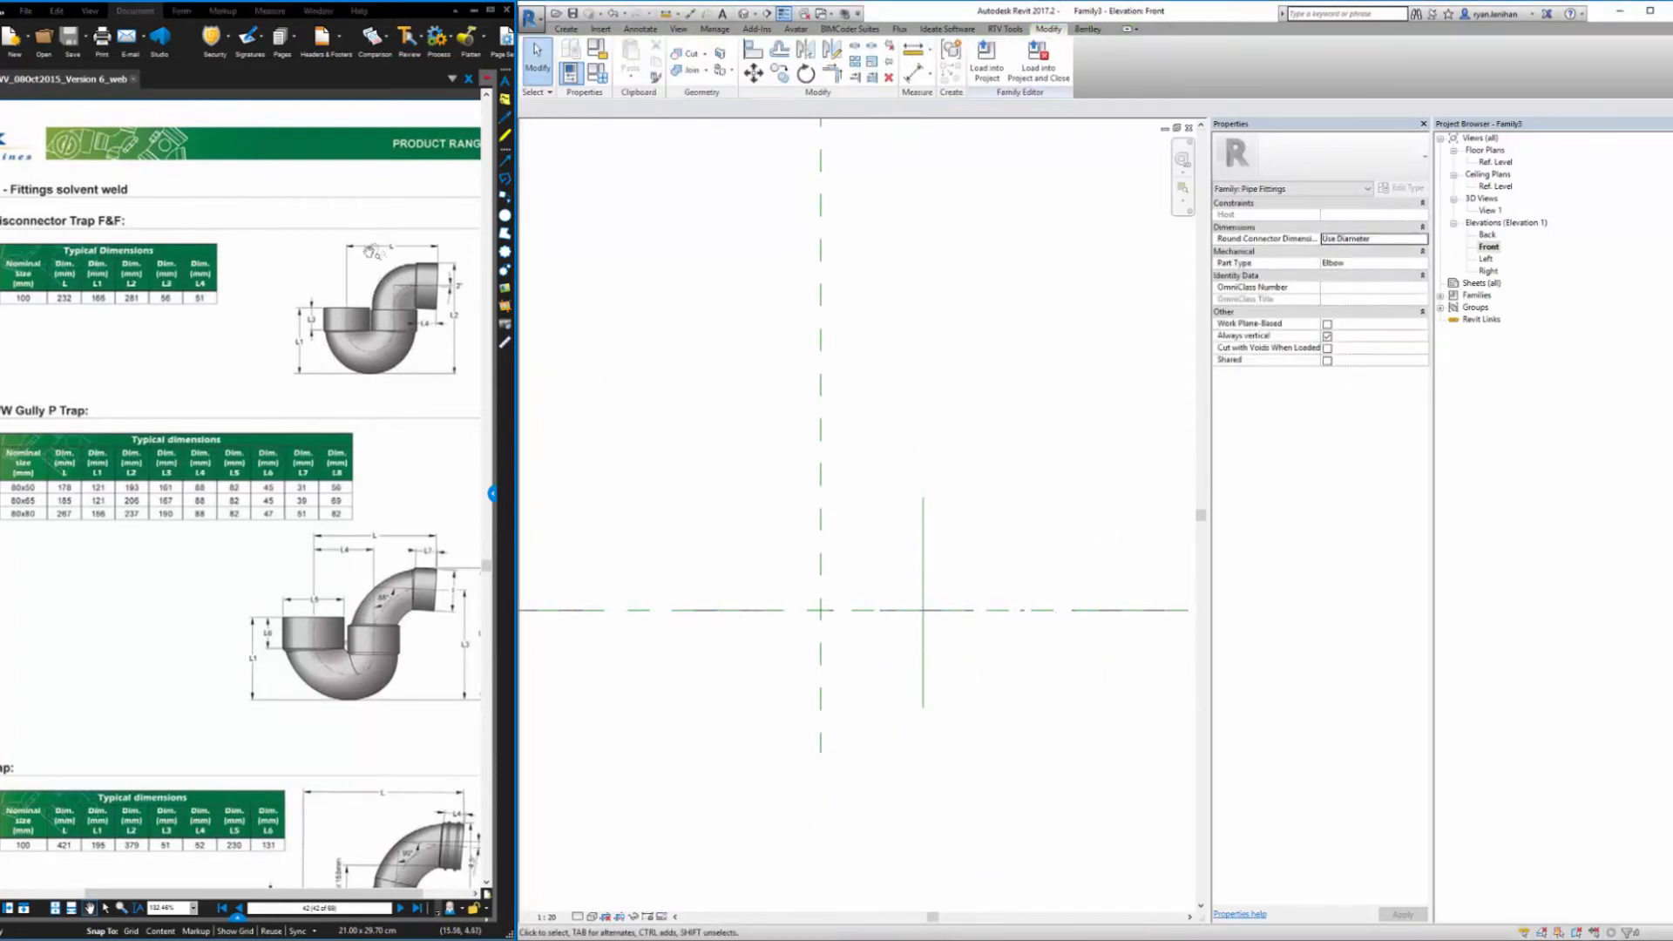
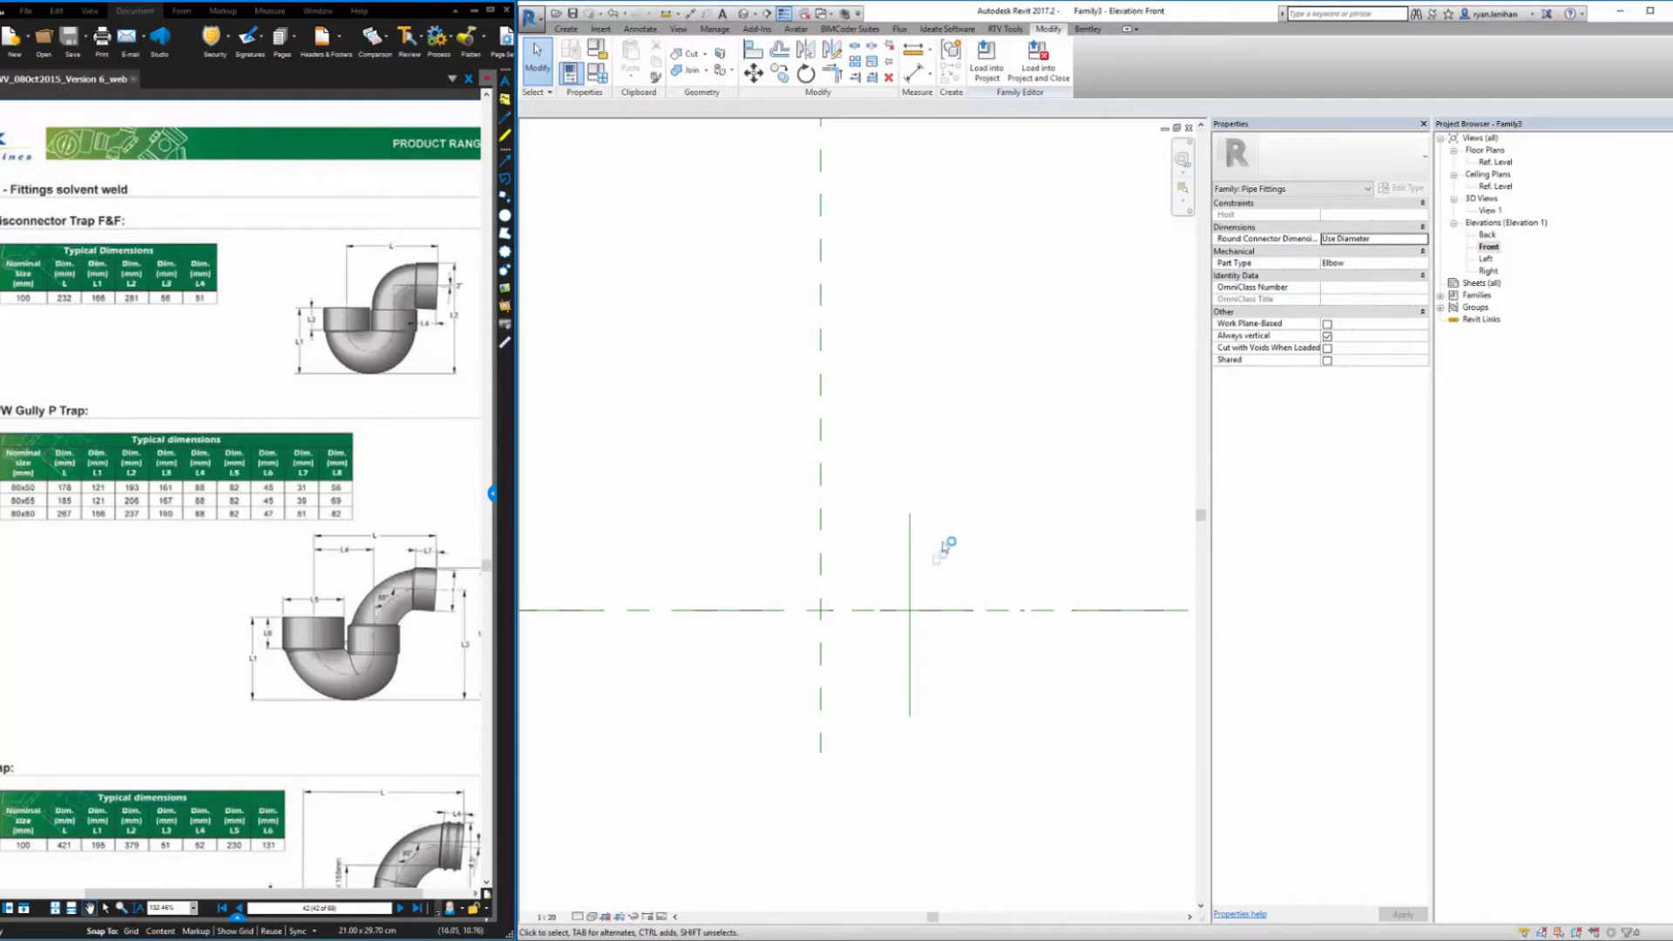
Set the distance from the vertical reference line to the centre plane to 106 mm
left_click(910, 558)
left_click(863, 748)
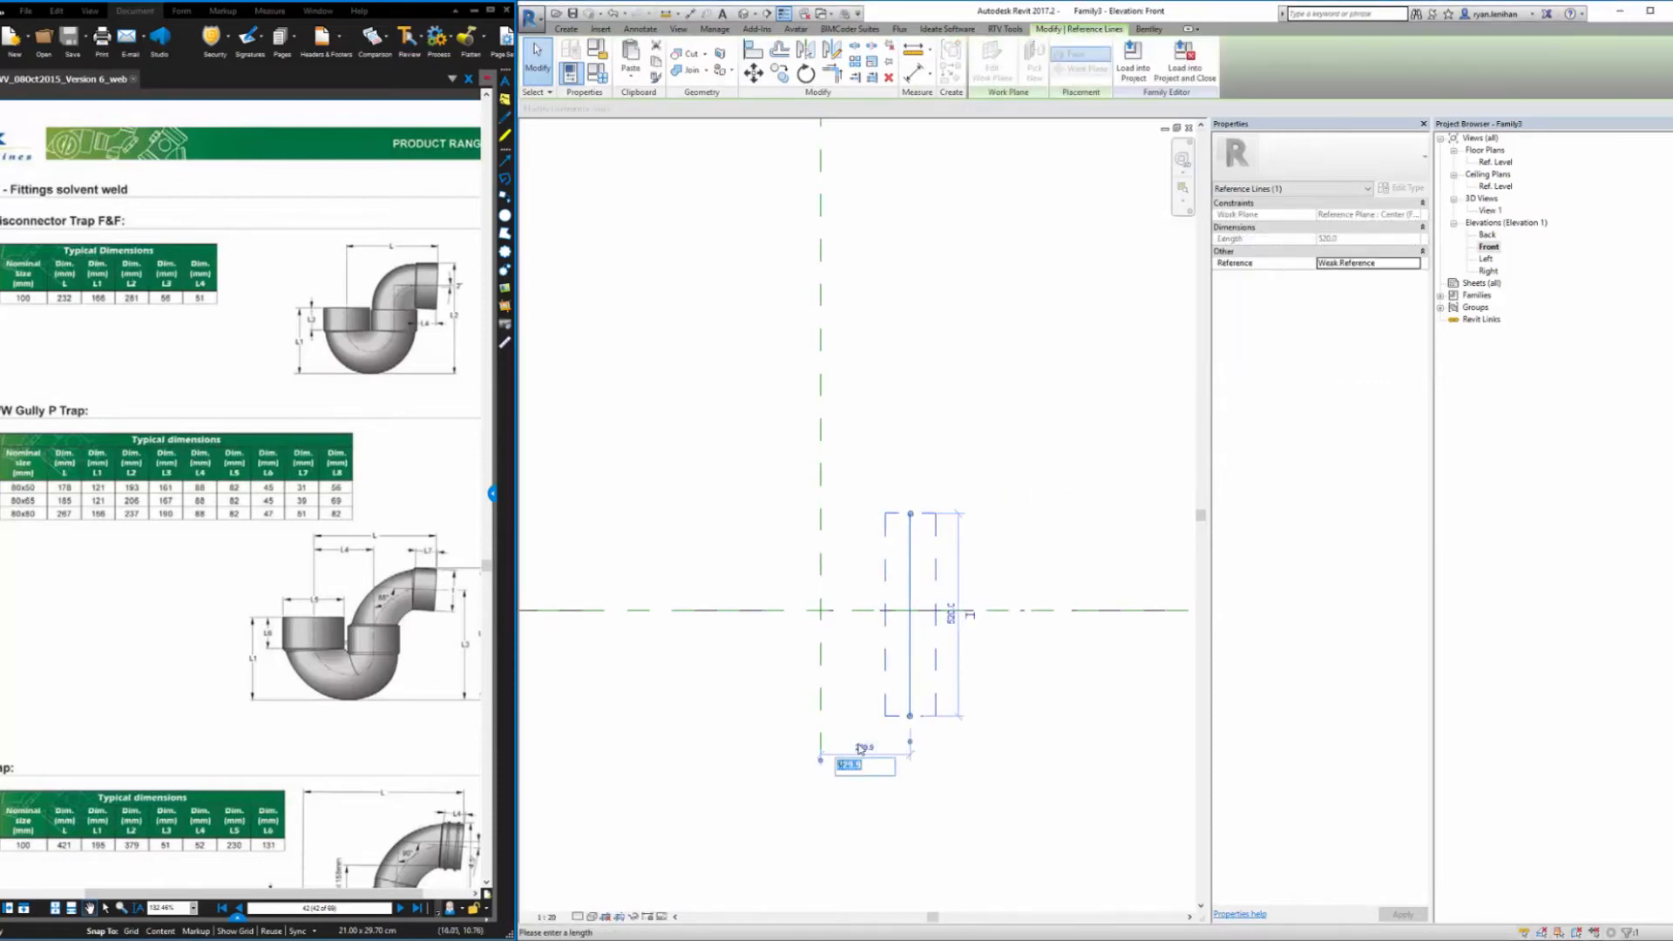
type("106")
key("Return")
left_click(983, 482)
scroll(906, 641, "up", 2)
scroll(905, 644, "up", 1)
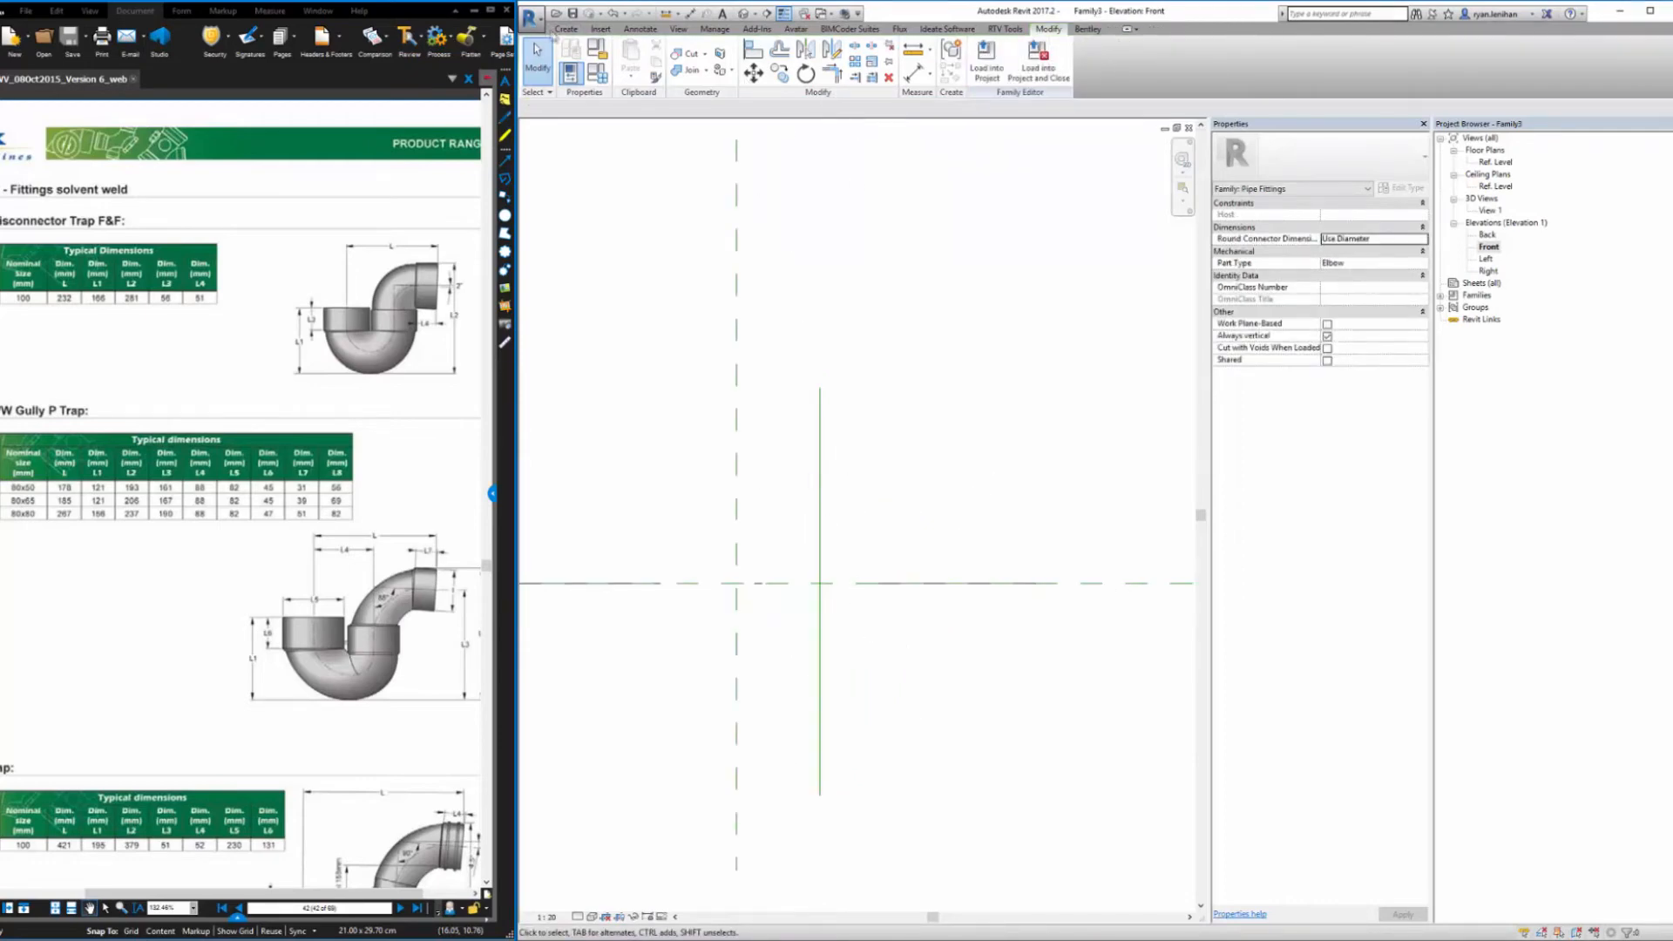
Draw a horizontal reference line about 375 mm long above the reference level, crossing the centre plane and the vertical reference line
left_click(567, 29)
left_click(1242, 61)
left_click(663, 514)
left_click(958, 514)
key("Escape")
key("Escape")
Set the height of the horizontal reference line above the reference level to 60 mm
left_click(795, 525)
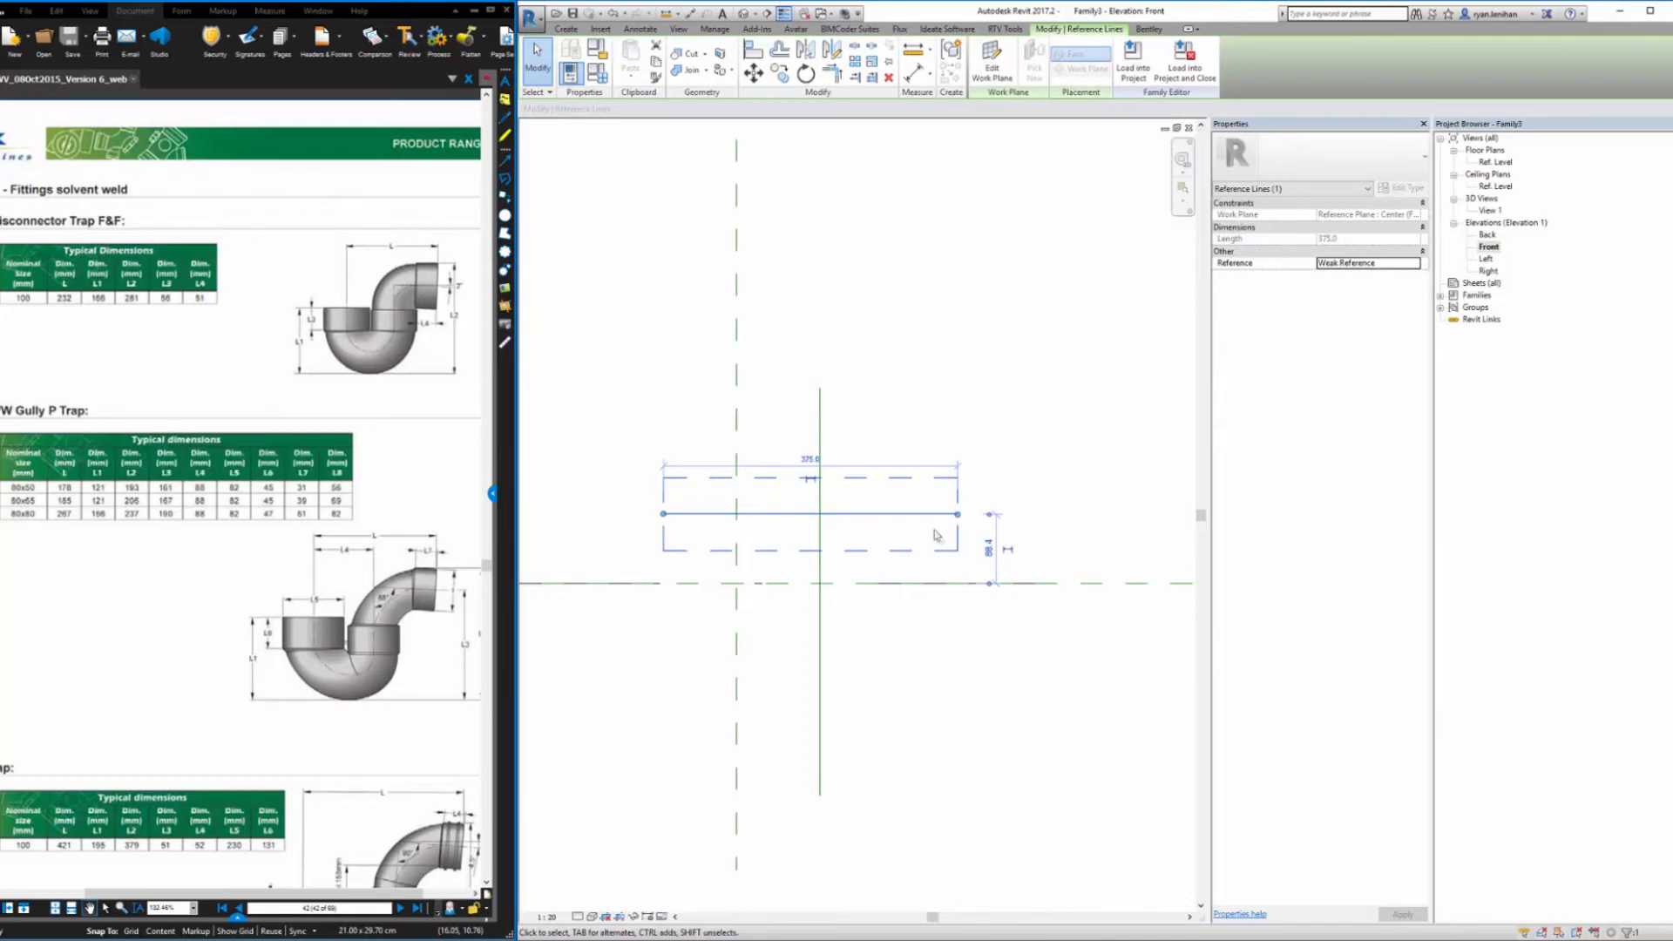
left_click(988, 548)
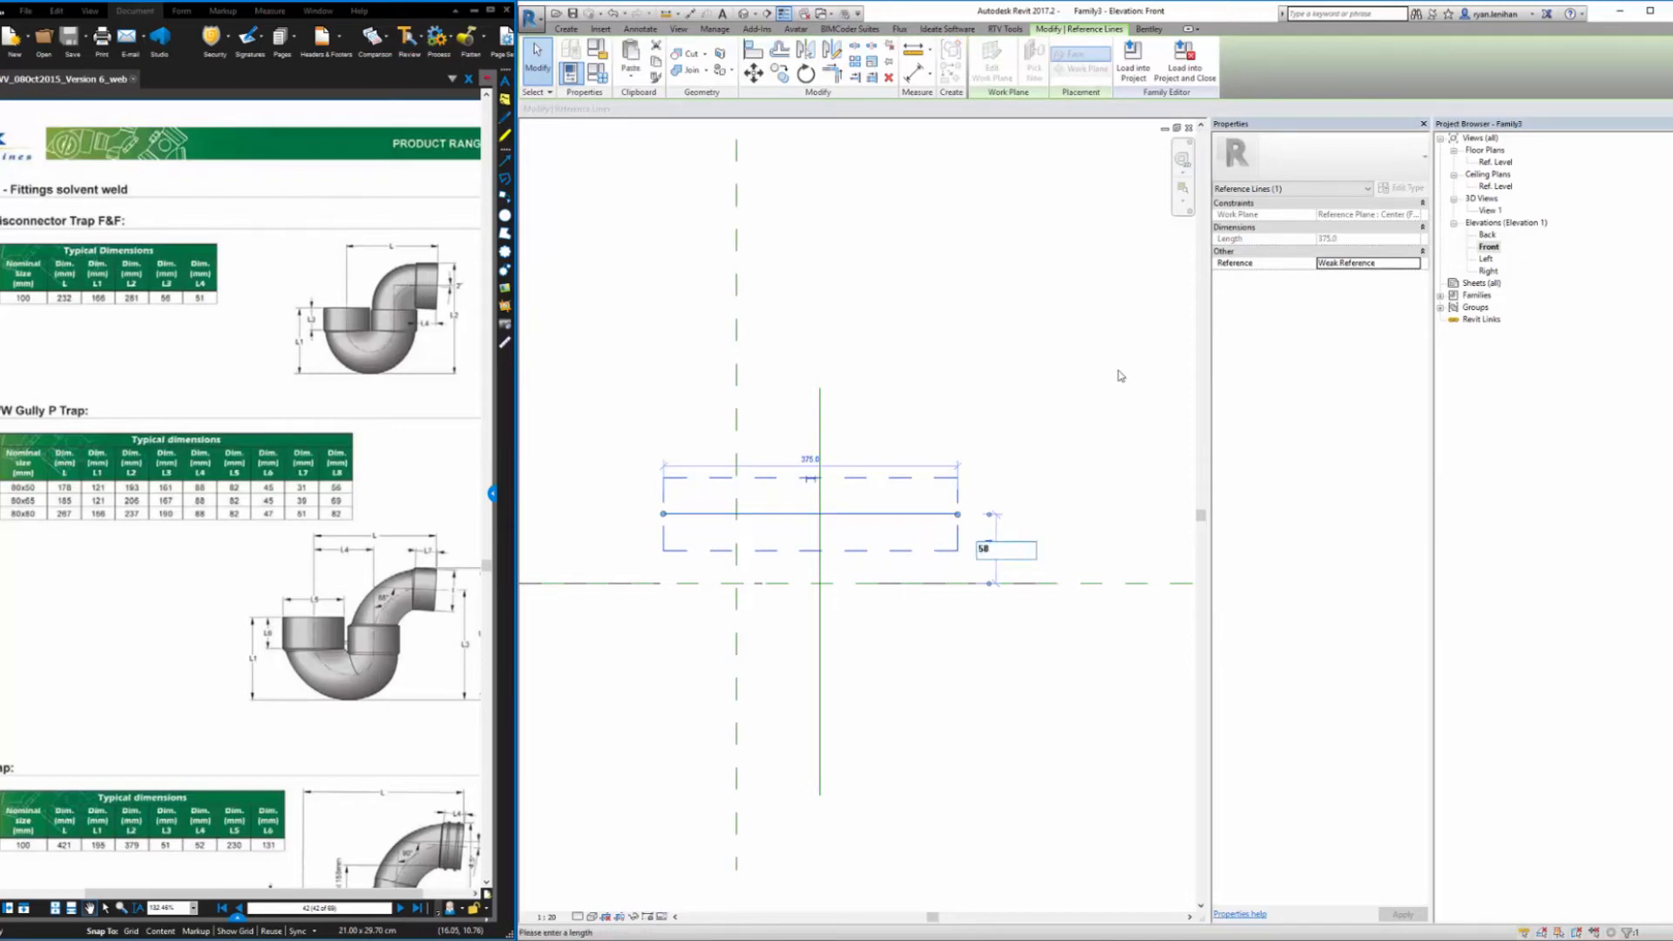
type("60")
key("Return")
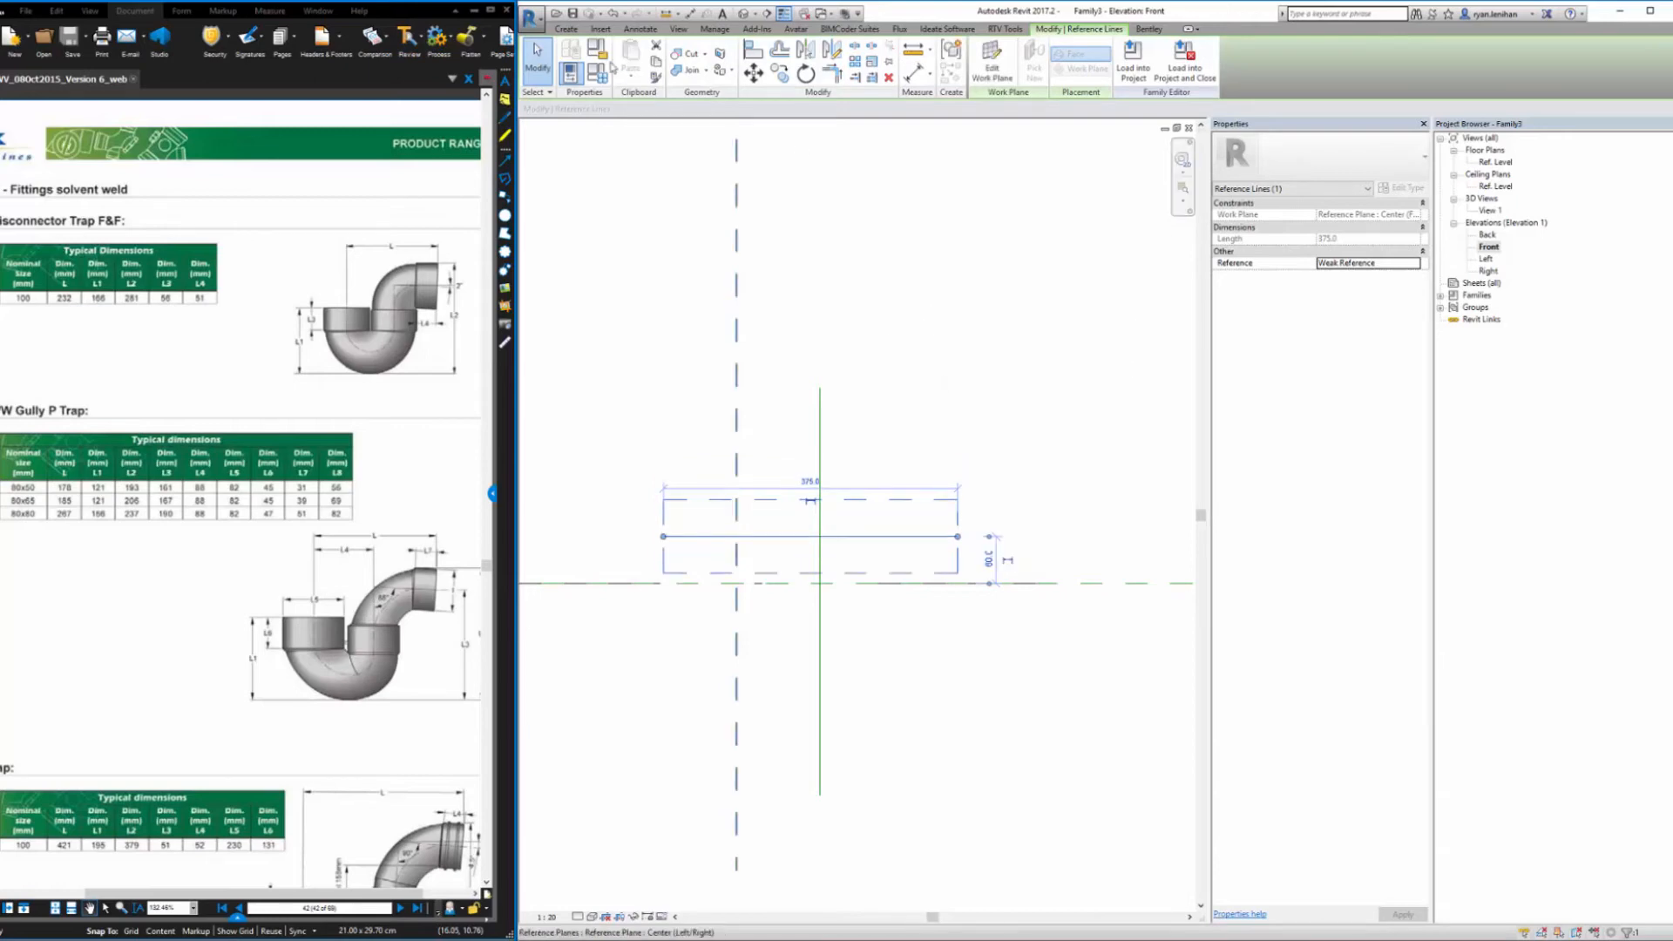
Start a sweep and sketch a quarter-circle path arc from the centre plane at the reference level up to the horizontal reference line
left_click(566, 29)
left_click(721, 61)
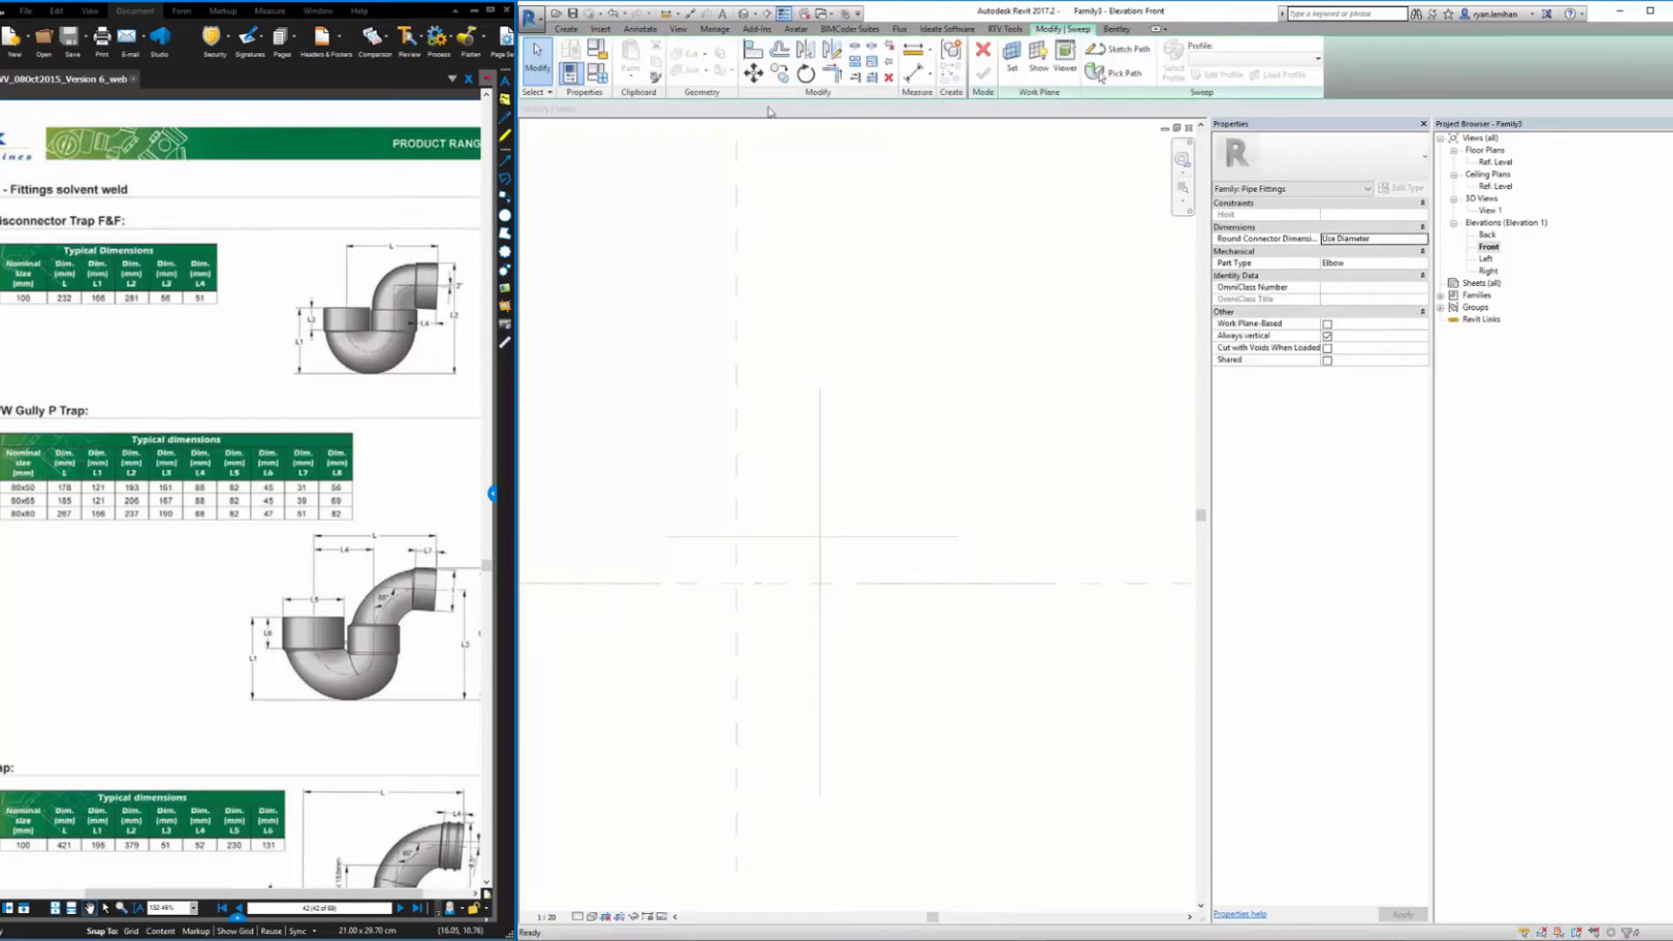
left_click(1093, 65)
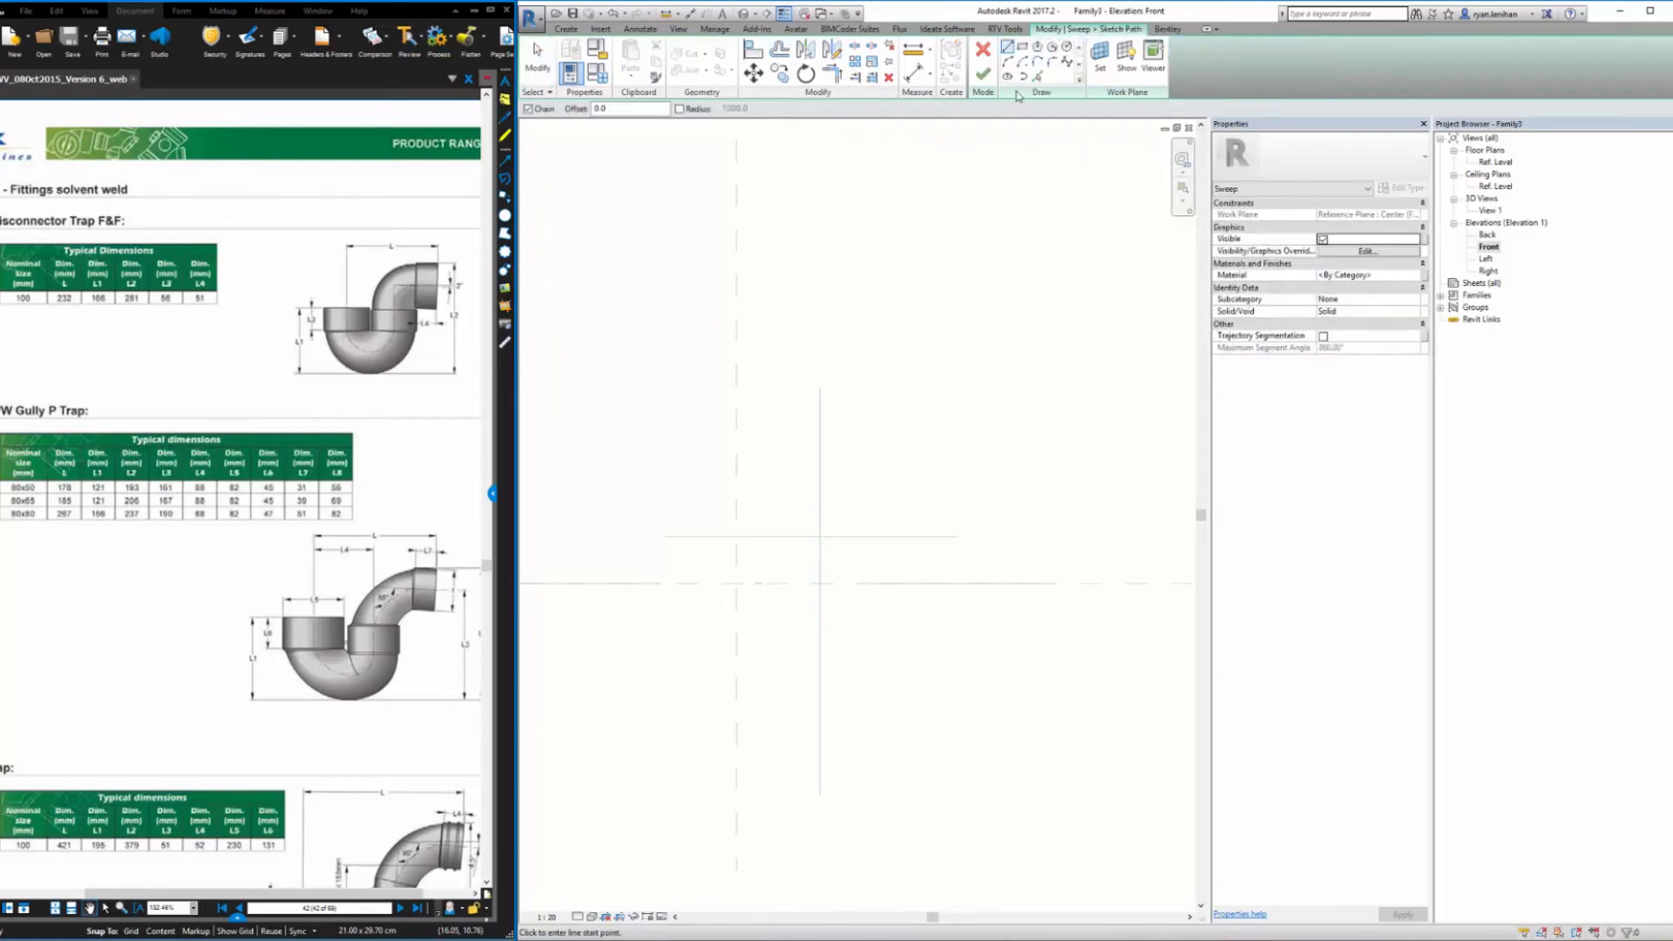
left_click(1008, 63)
scroll(724, 610, "up", 2)
left_click(750, 552)
left_click(937, 554)
left_click(844, 459)
left_click(789, 486)
Continue the sweep path with a straight line from the arc's end to the vertical reference line and finish the path
left_click(1008, 48)
left_click(916, 460)
left_click(547, 65)
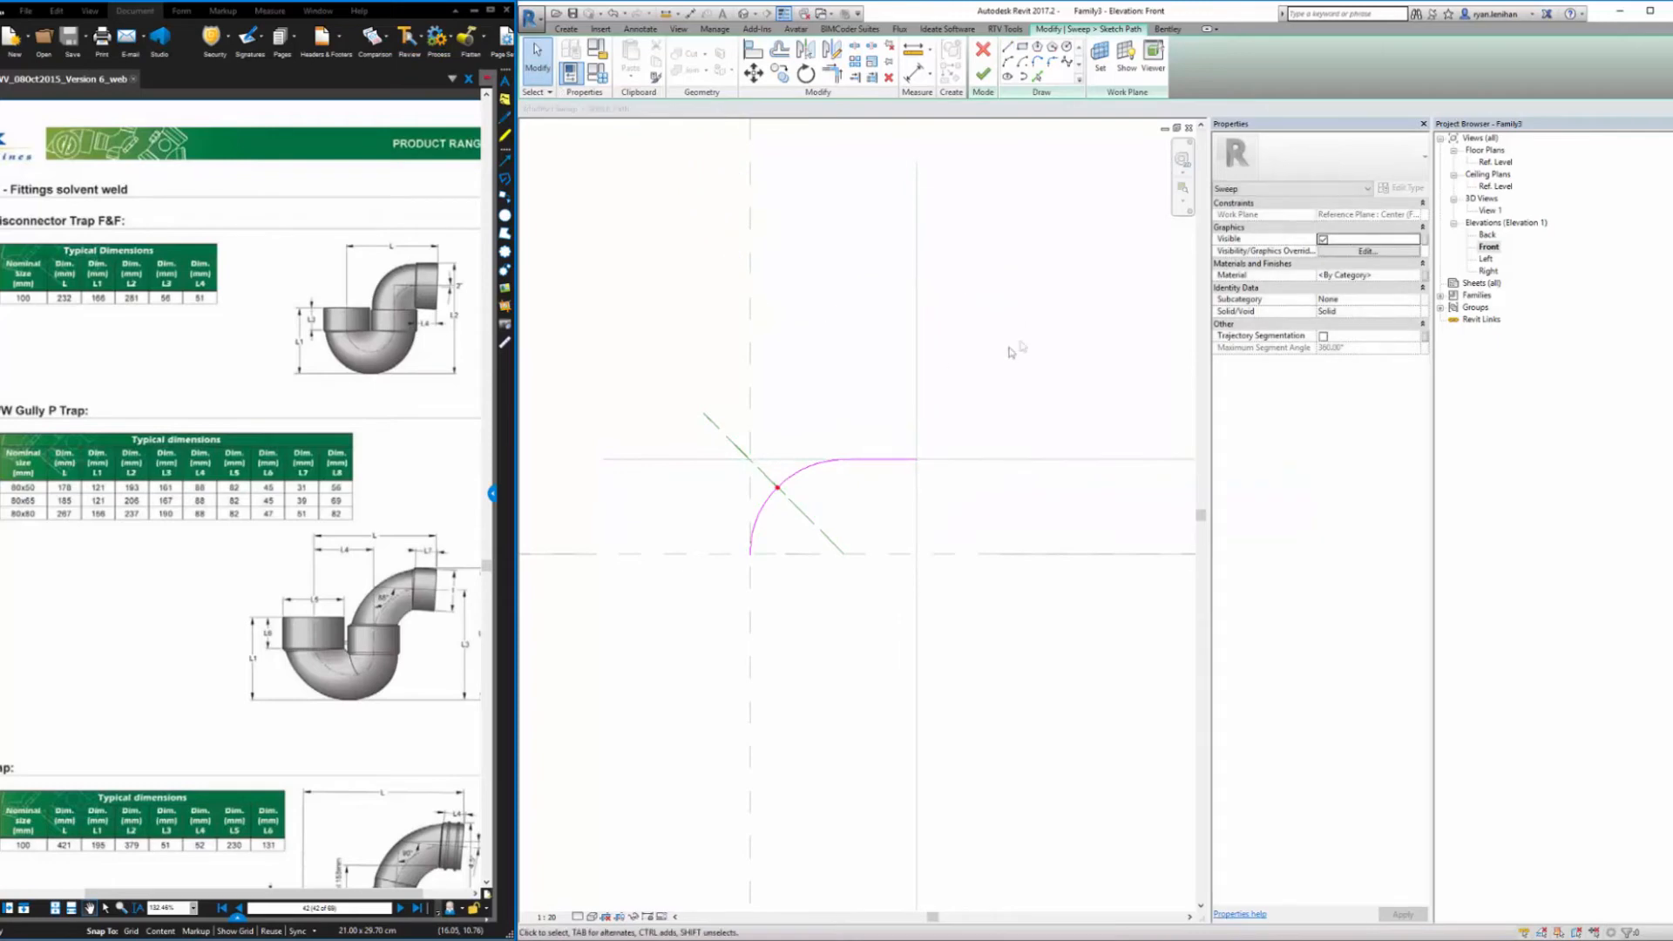
left_click(983, 74)
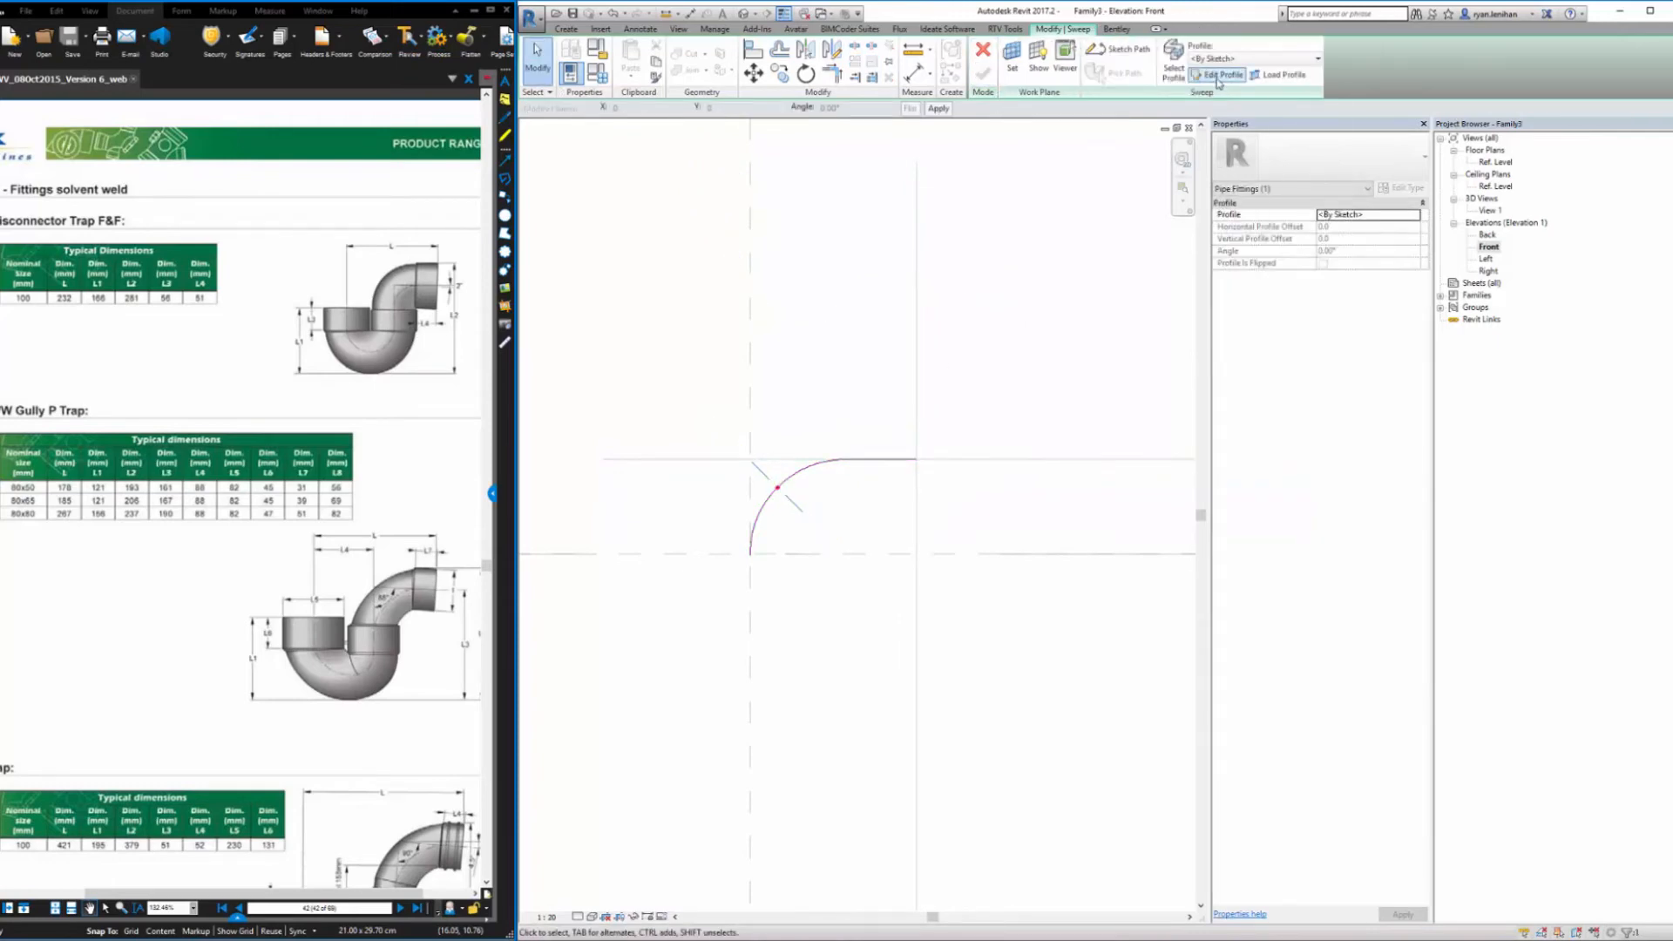
Sketch a 55 mm radius circle as the sweep profile in the Ref. Level floor plan, centred on the profile origin, and finish the sweep
left_click(1219, 75)
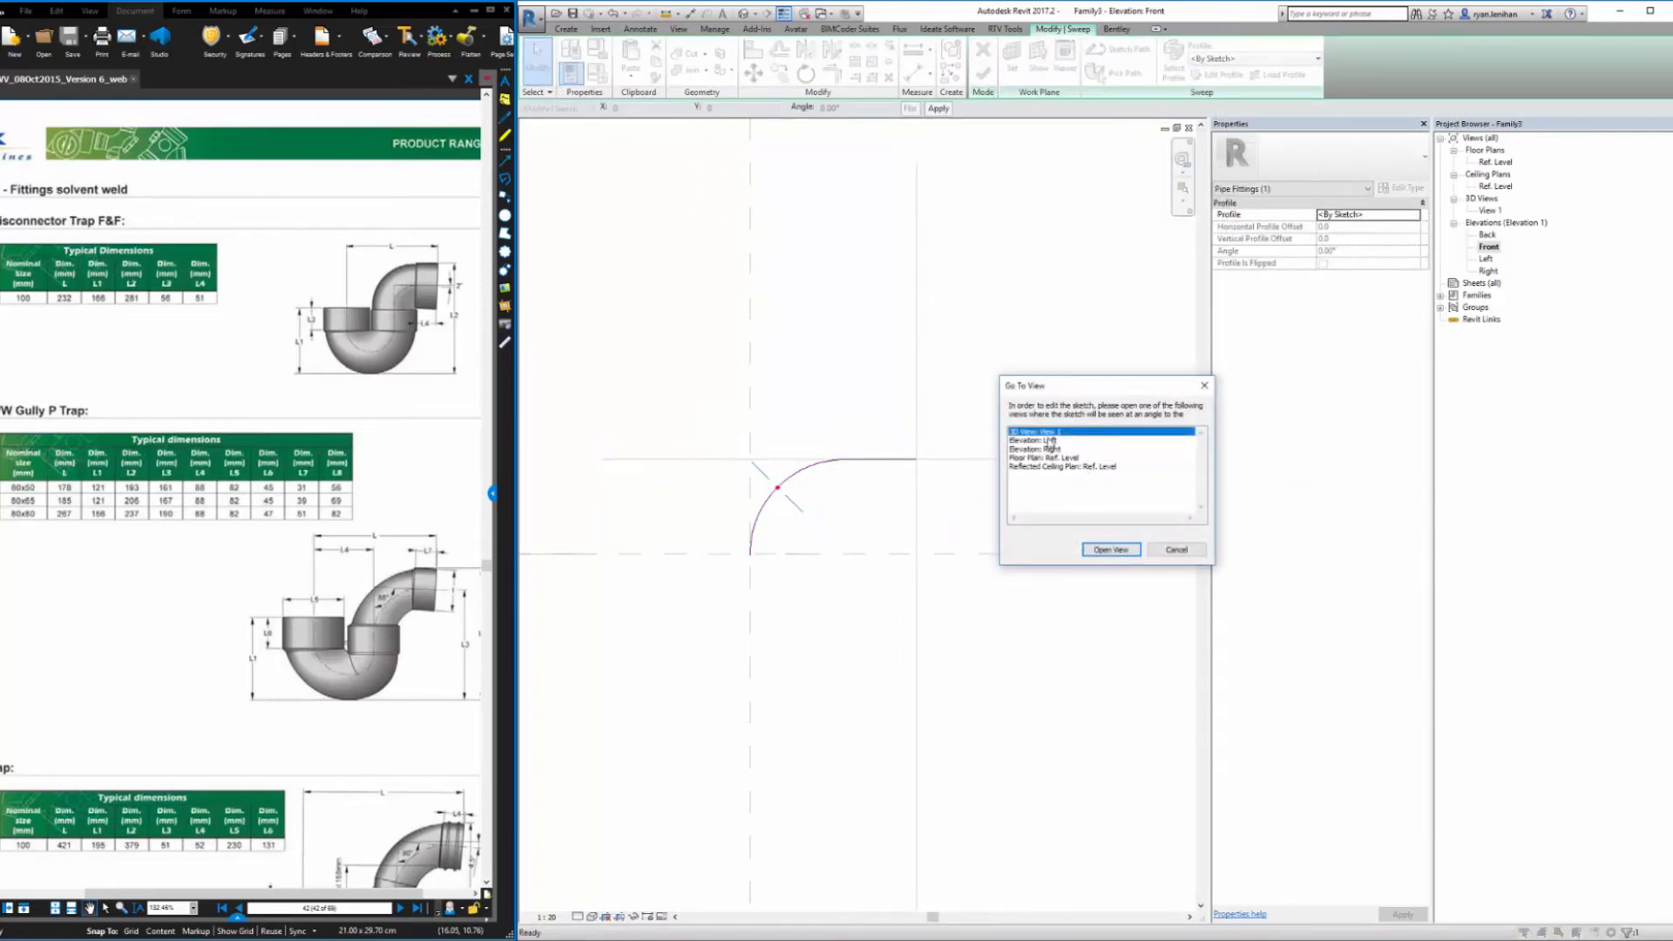
left_click(1050, 441)
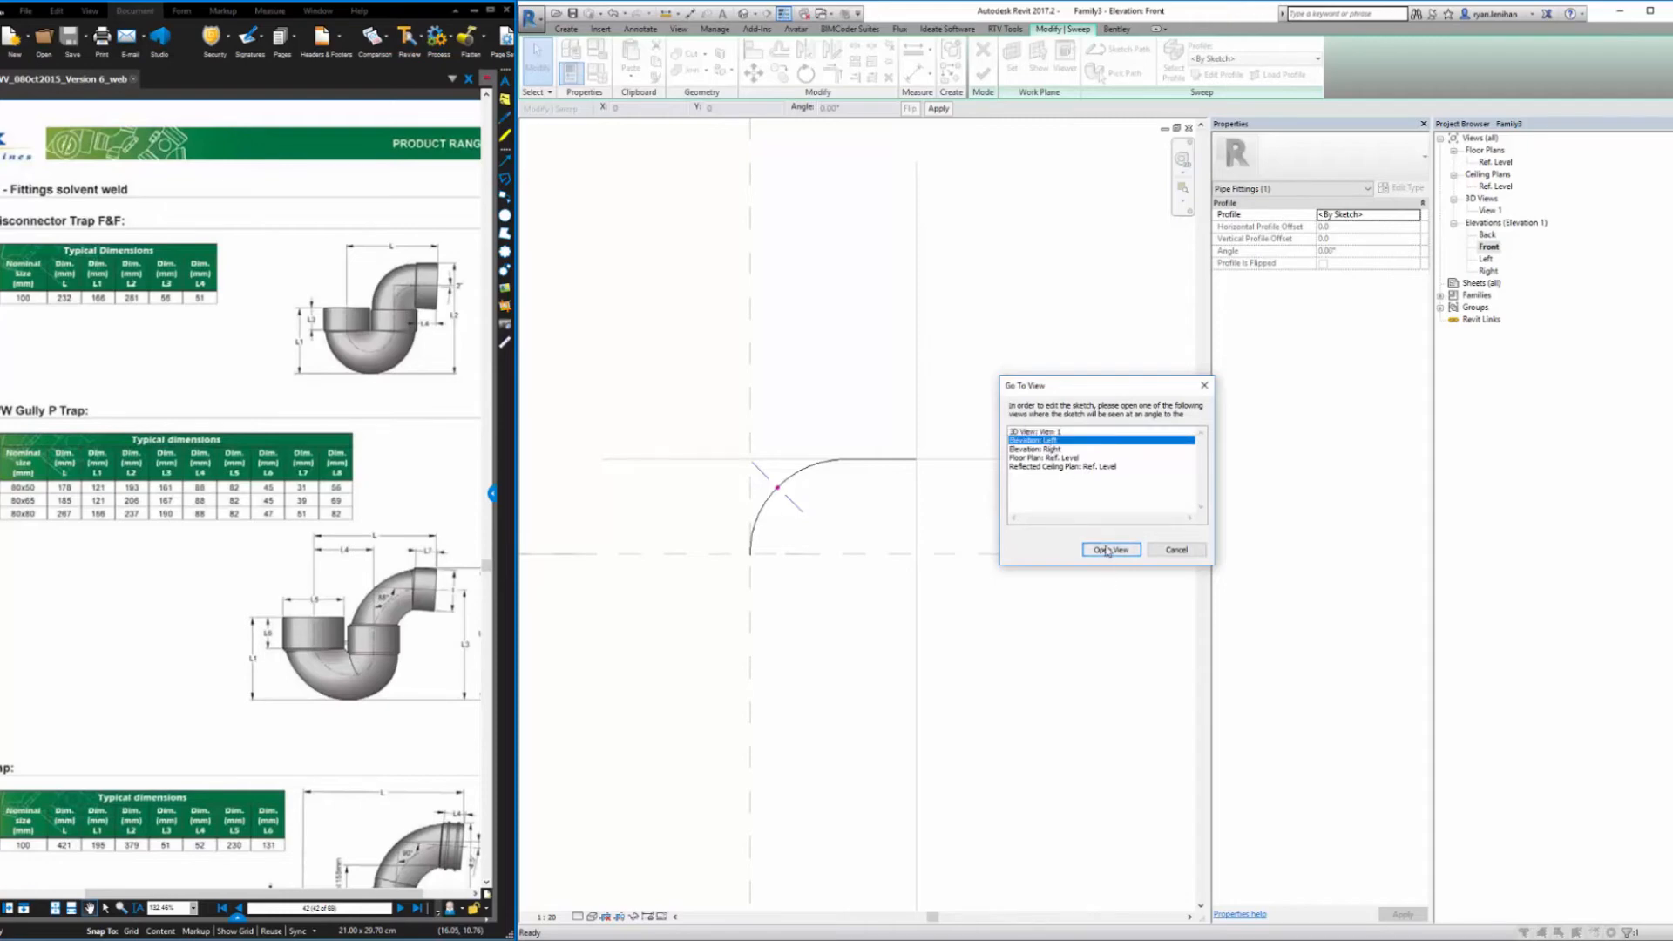
double_click(1044, 457)
scroll(906, 510, "up", 2)
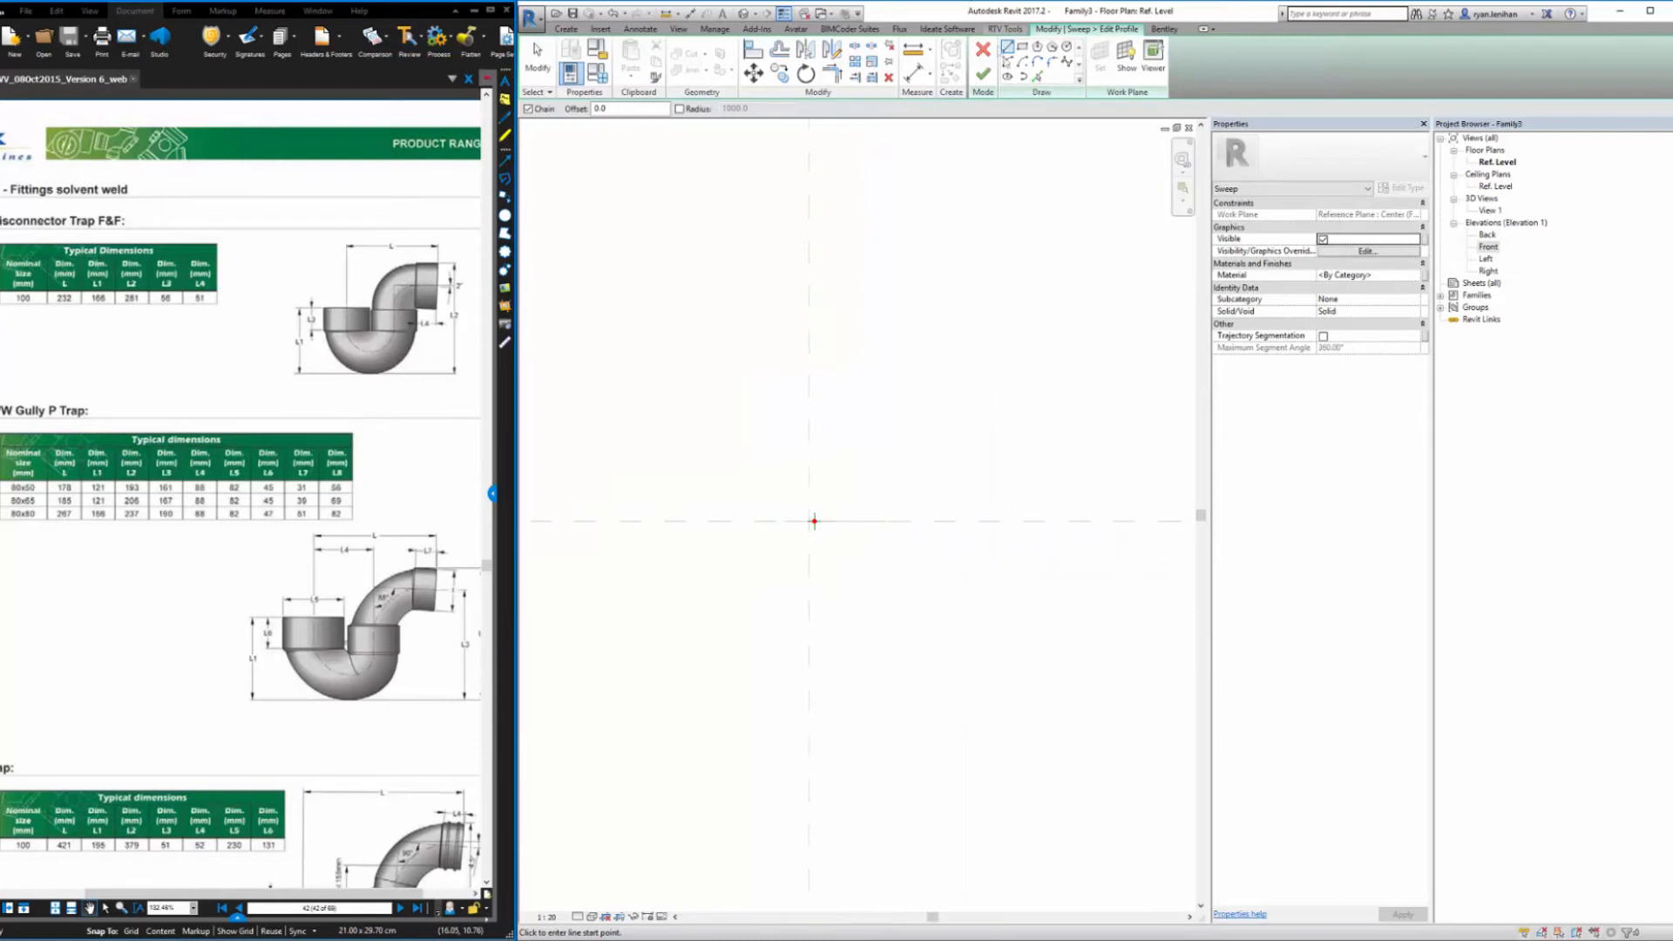
left_click(1065, 49)
scroll(819, 529, "up", 3)
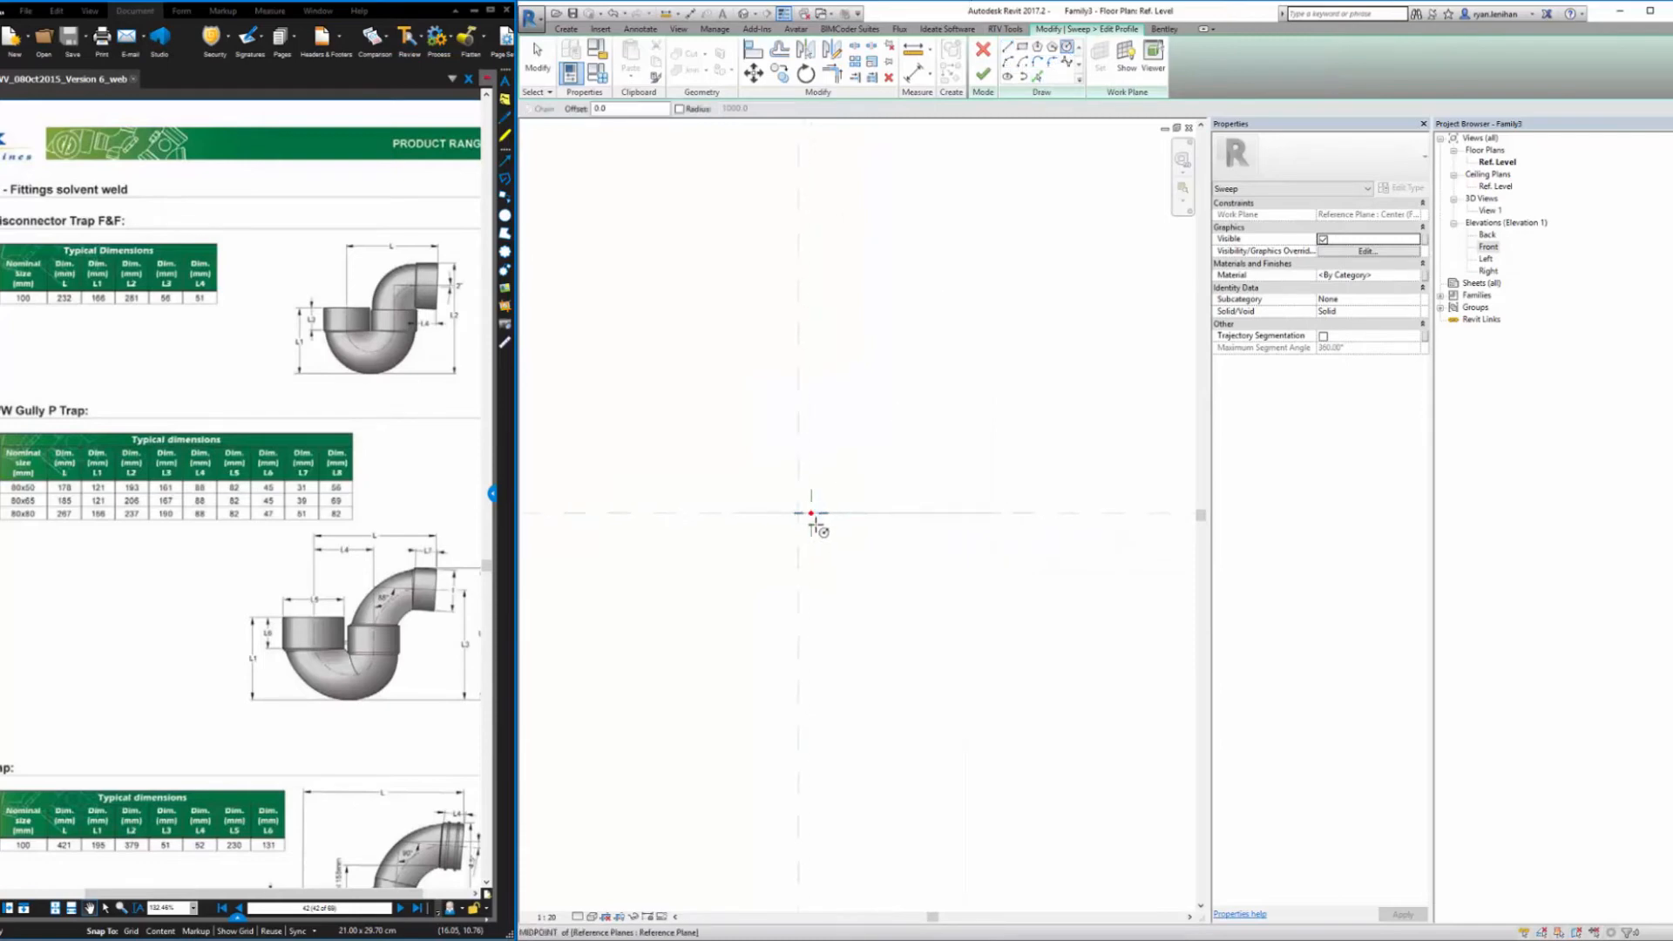
left_click(812, 514)
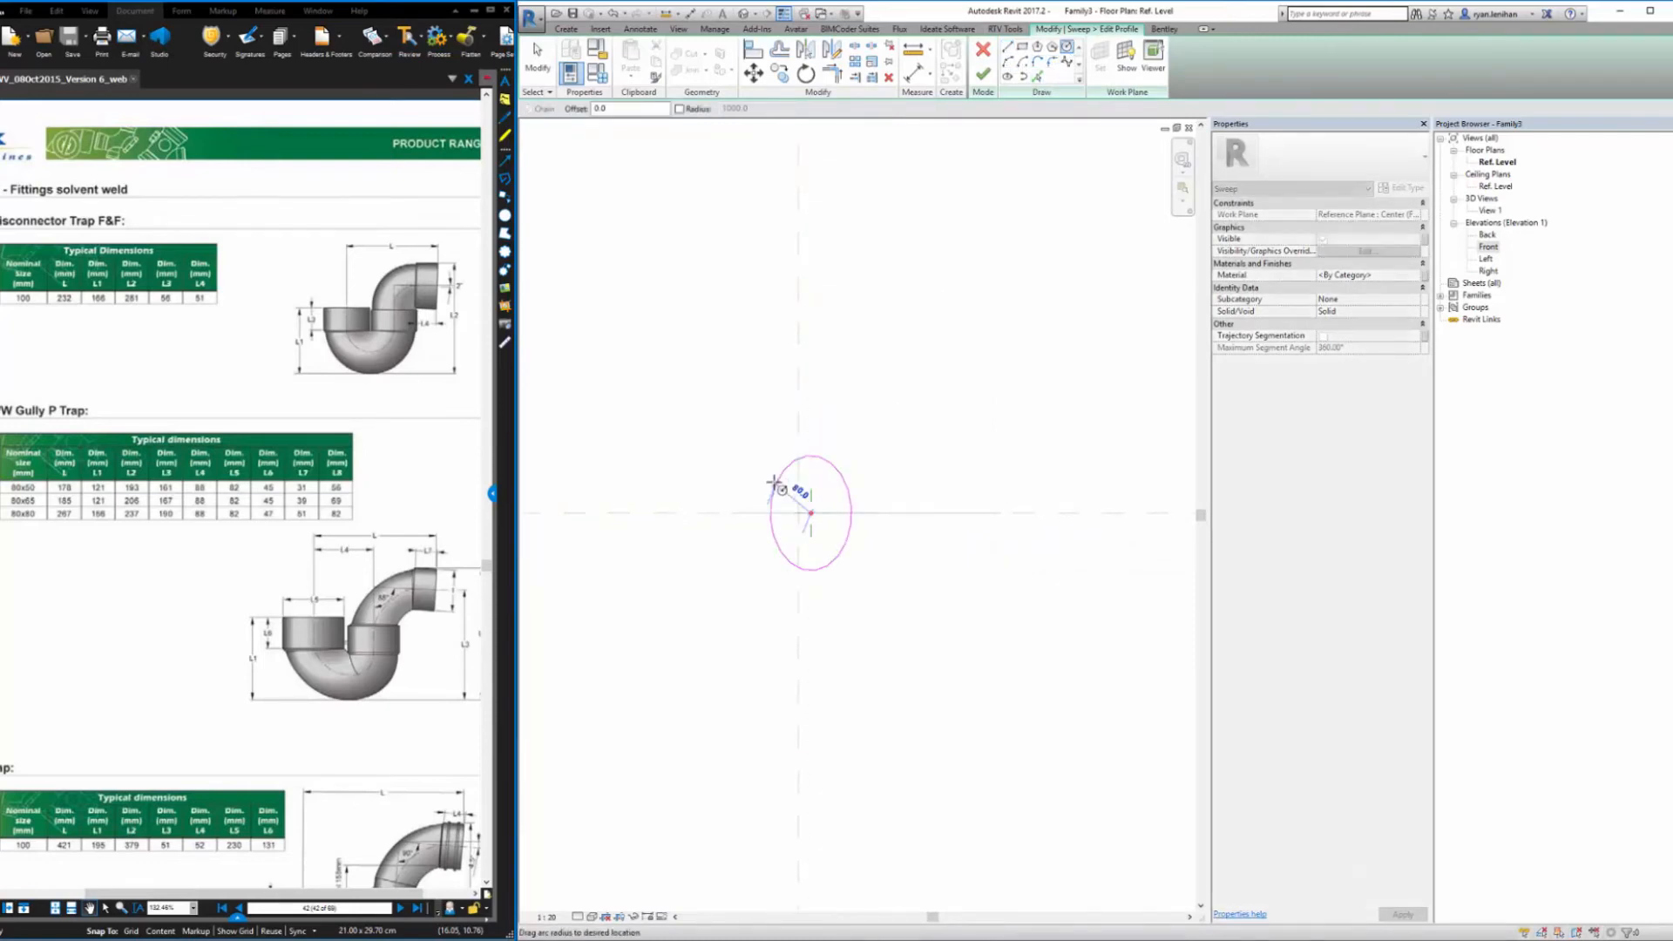
type("5")
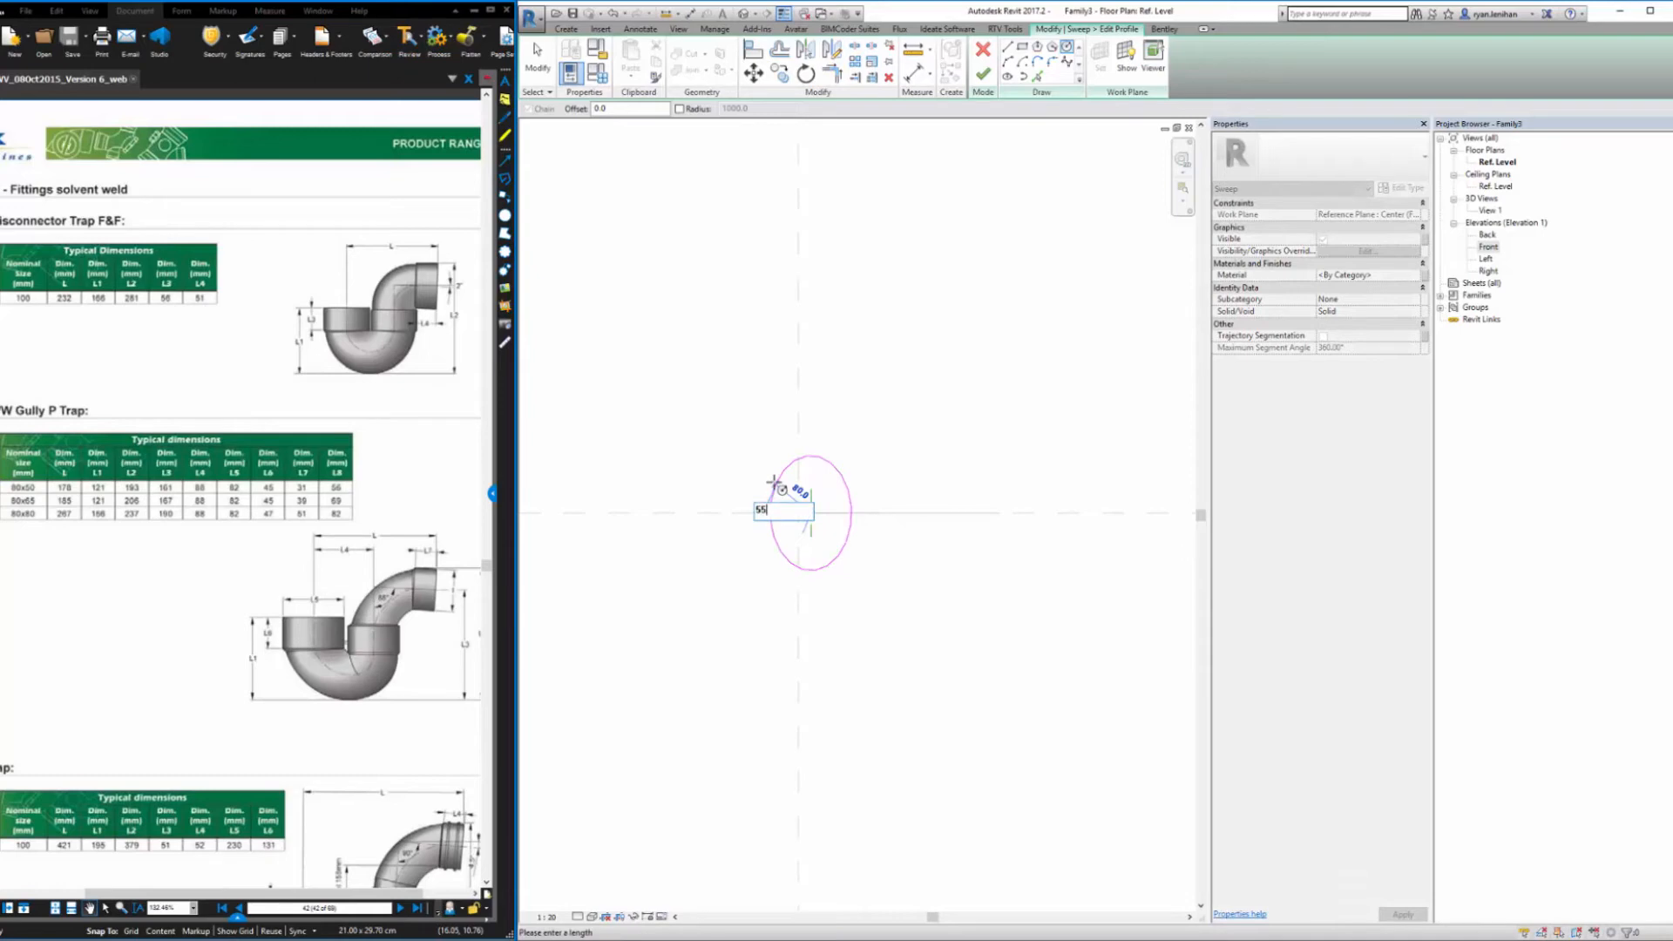
type("5")
key("Return")
left_click(983, 74)
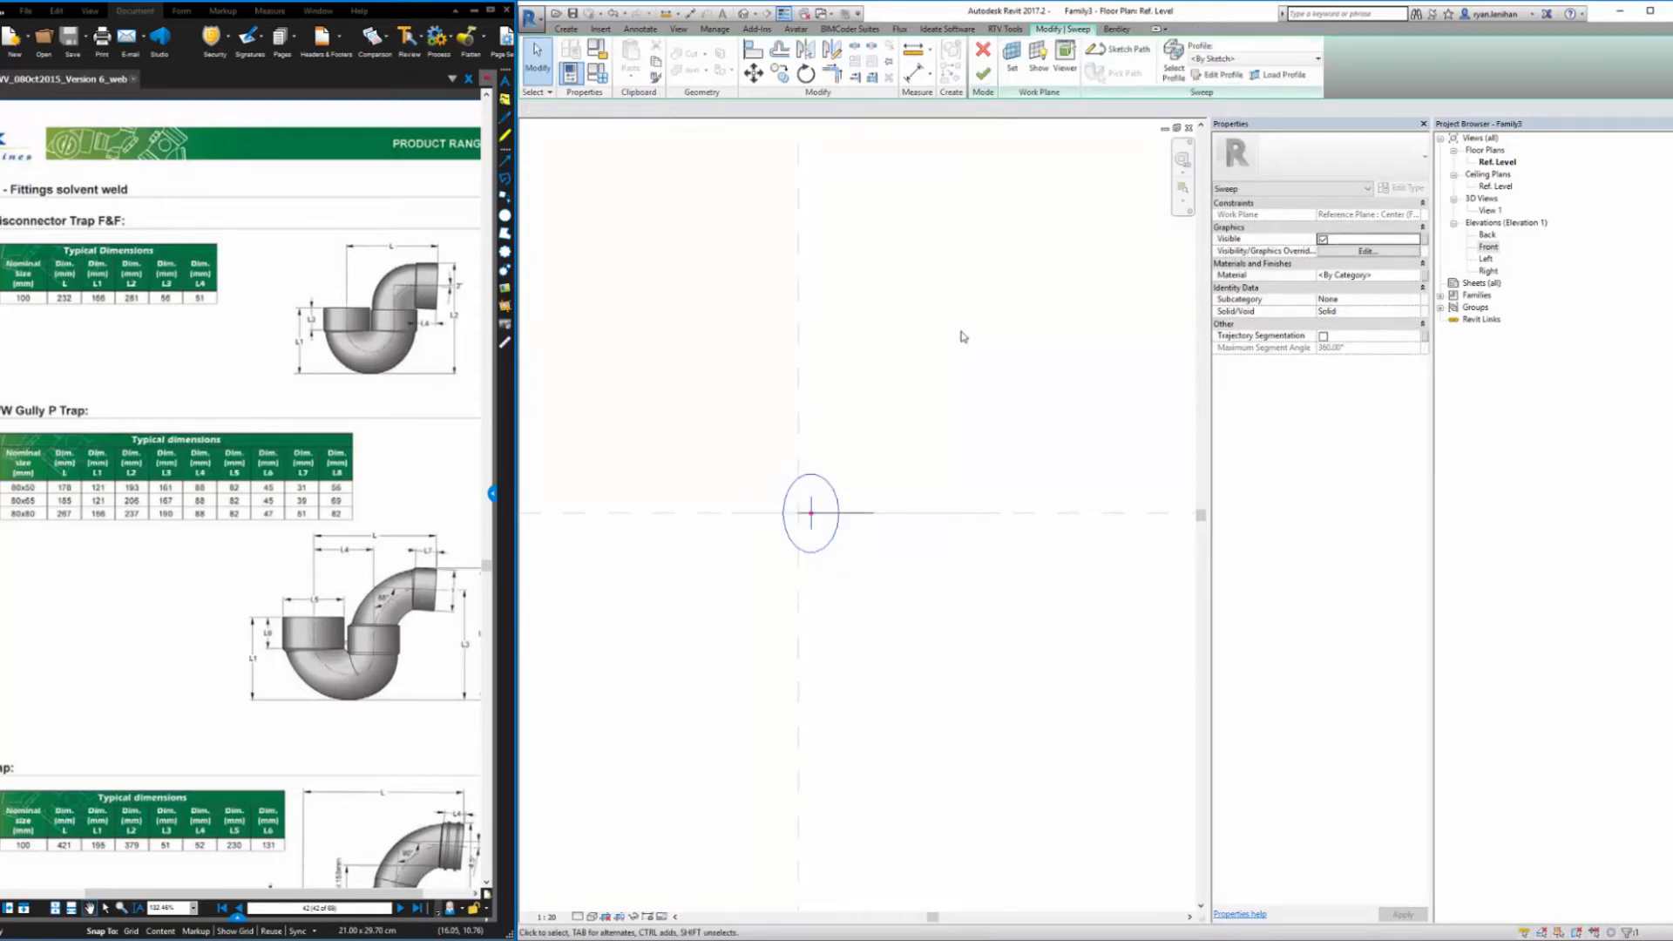
left_click(984, 74)
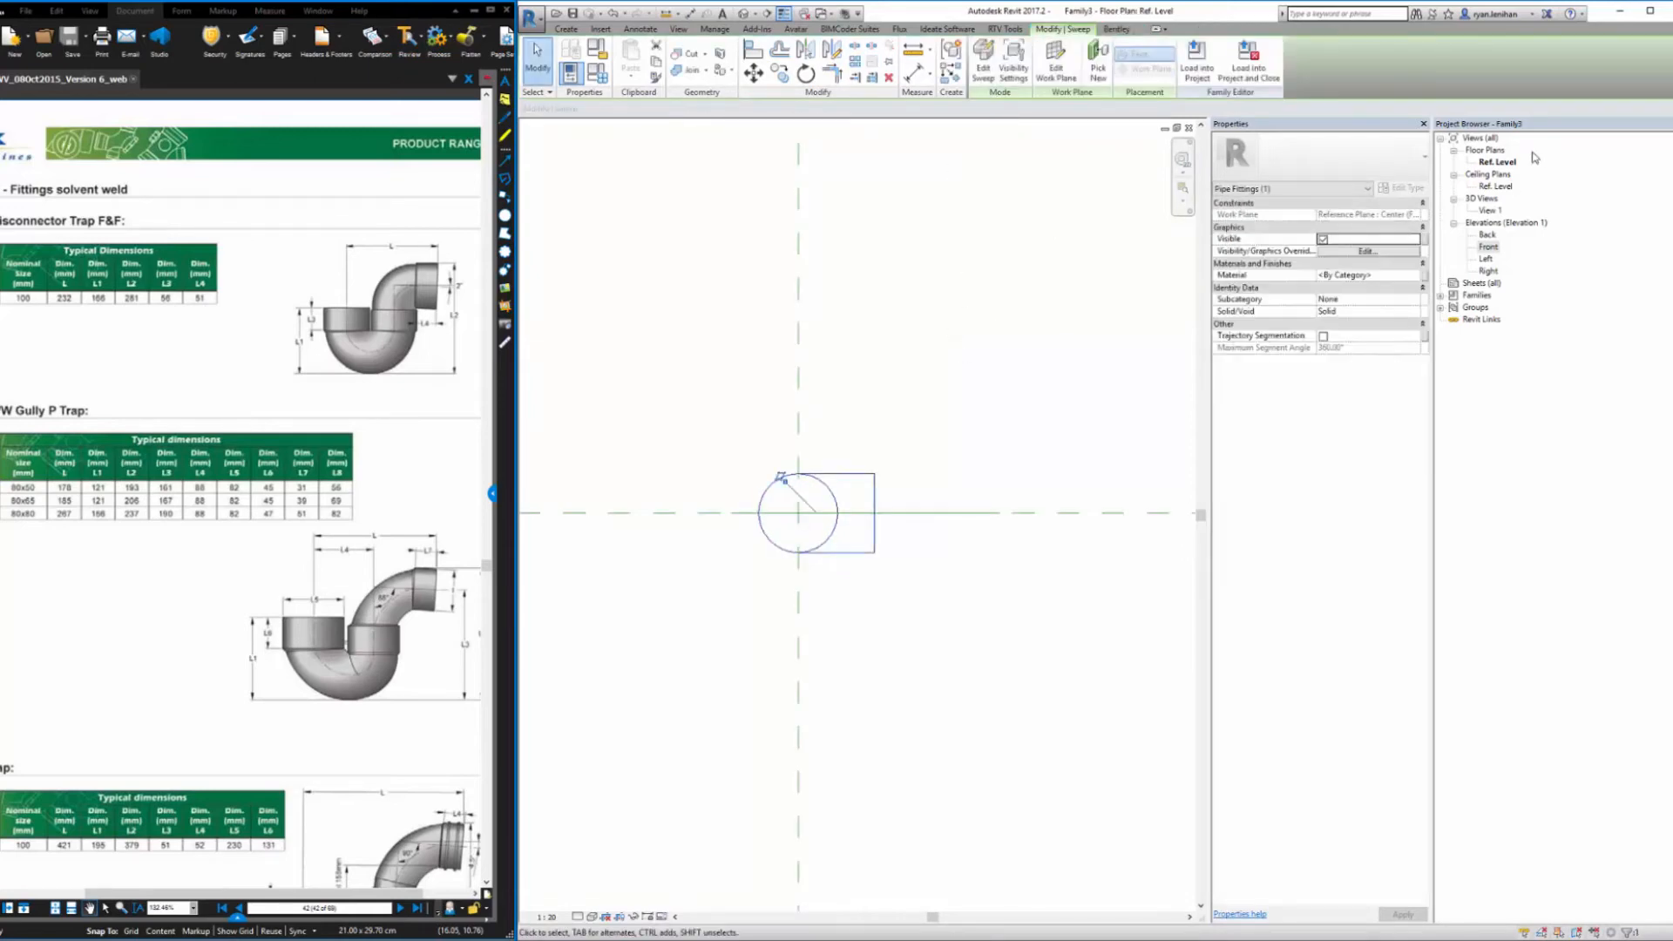
Replace the horizontal reference line in the Front elevation with a horizontal reference plane at the same height across the bend
double_click(1488, 247)
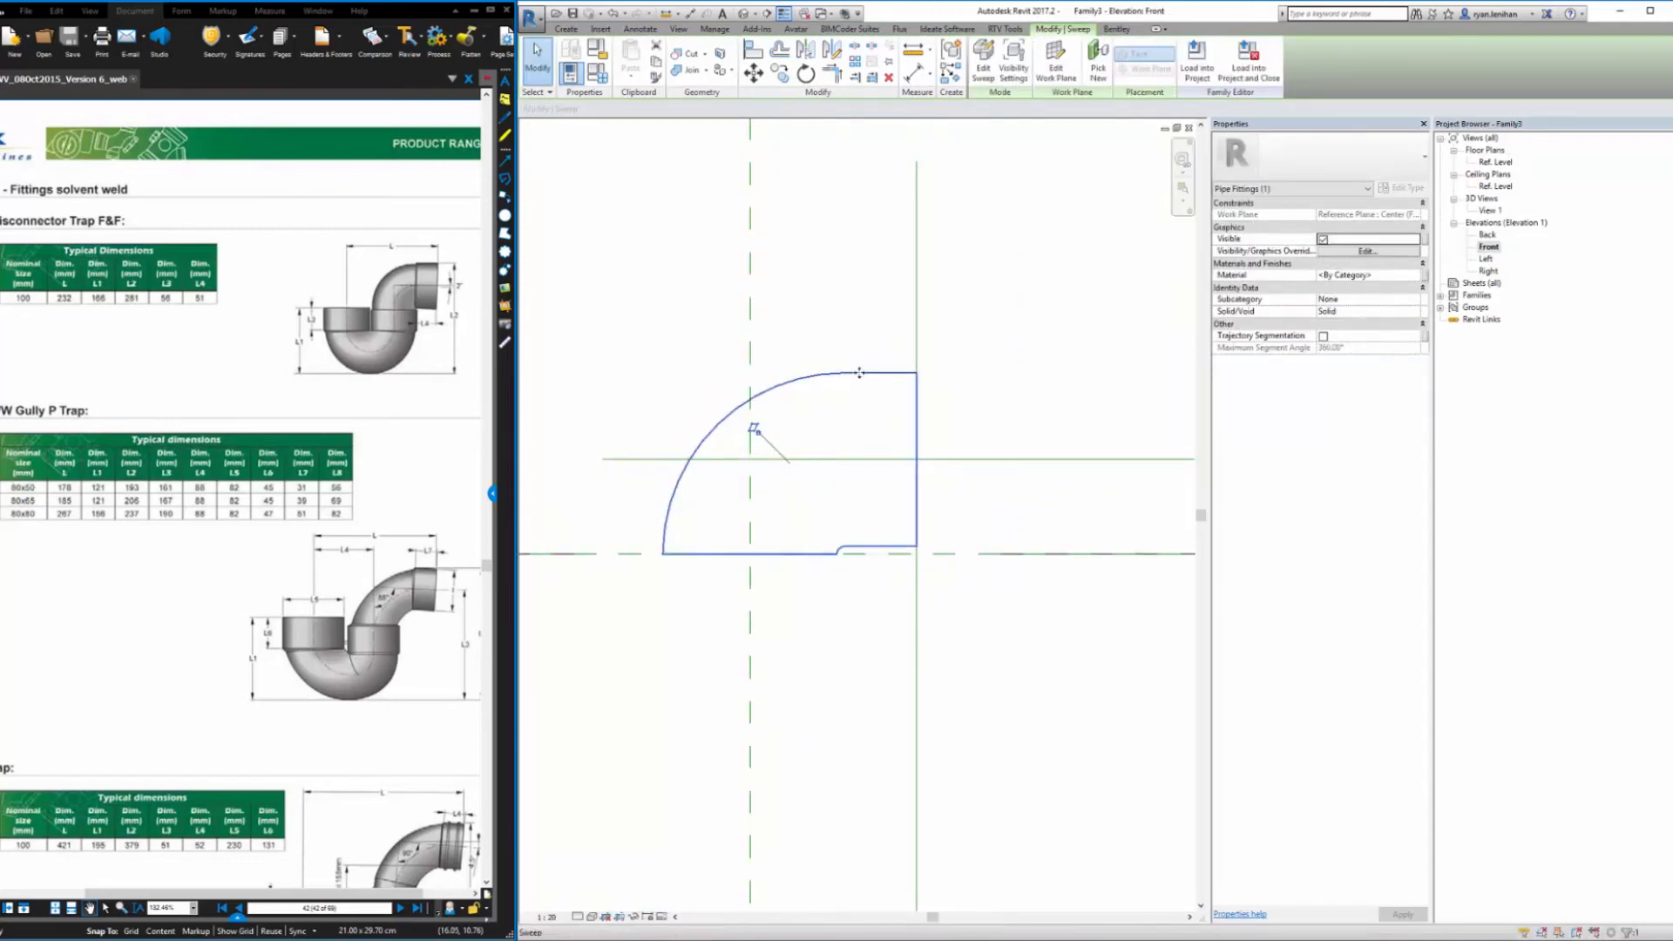
left_click(1486, 260)
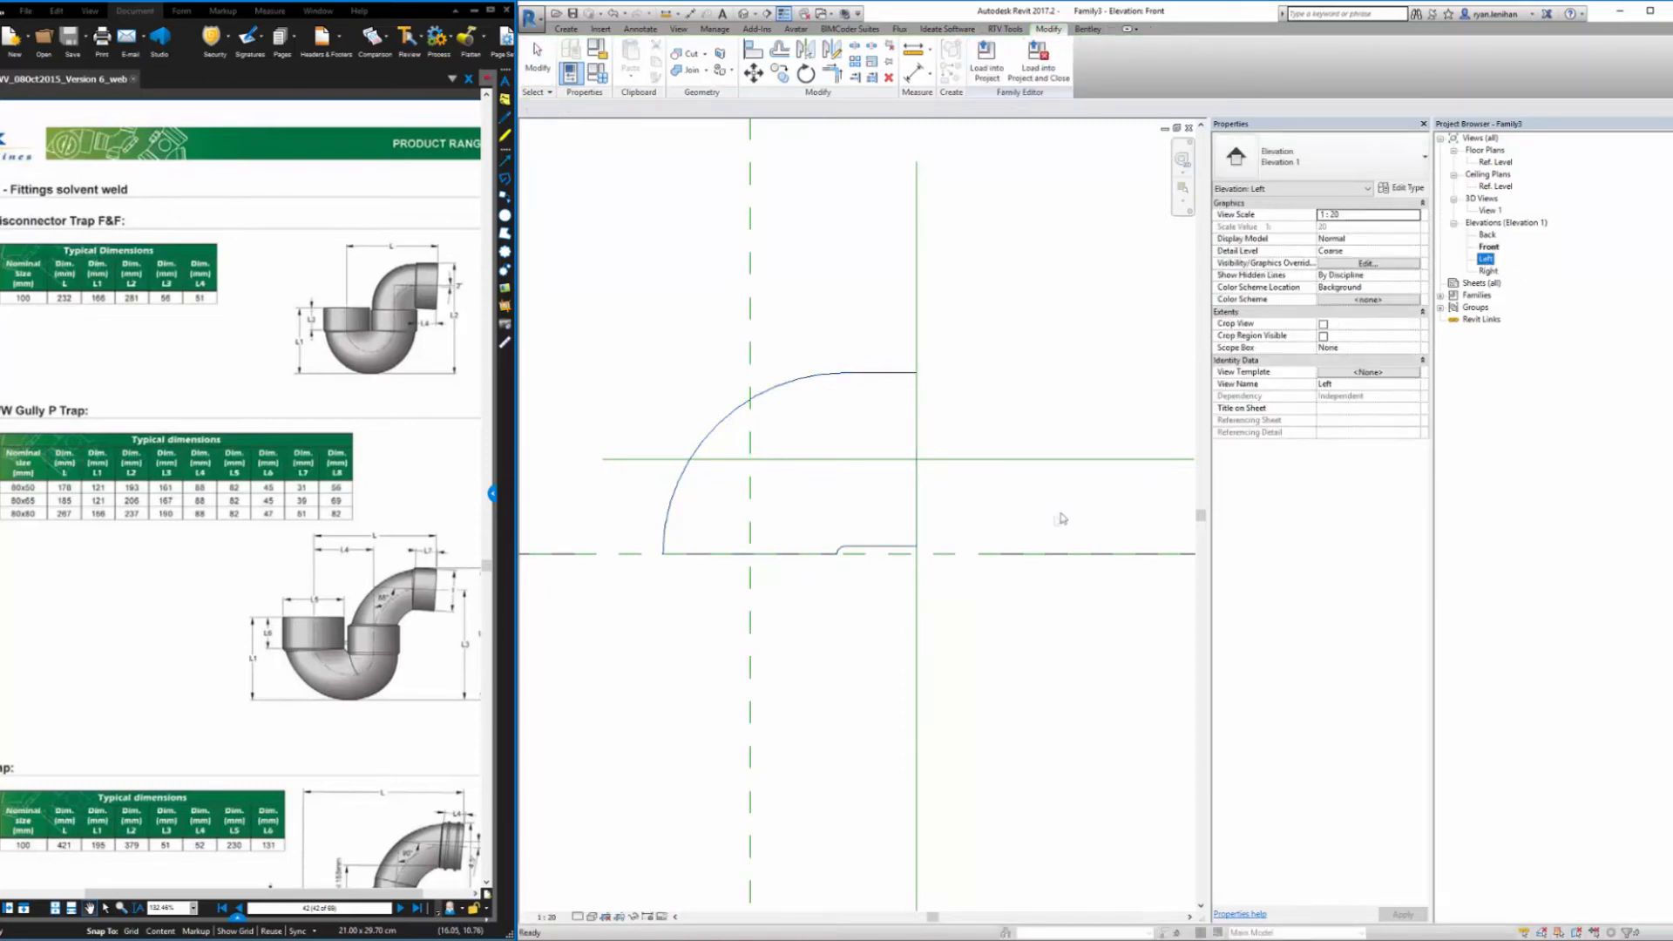
left_click(567, 29)
scroll(765, 206, "down", 2)
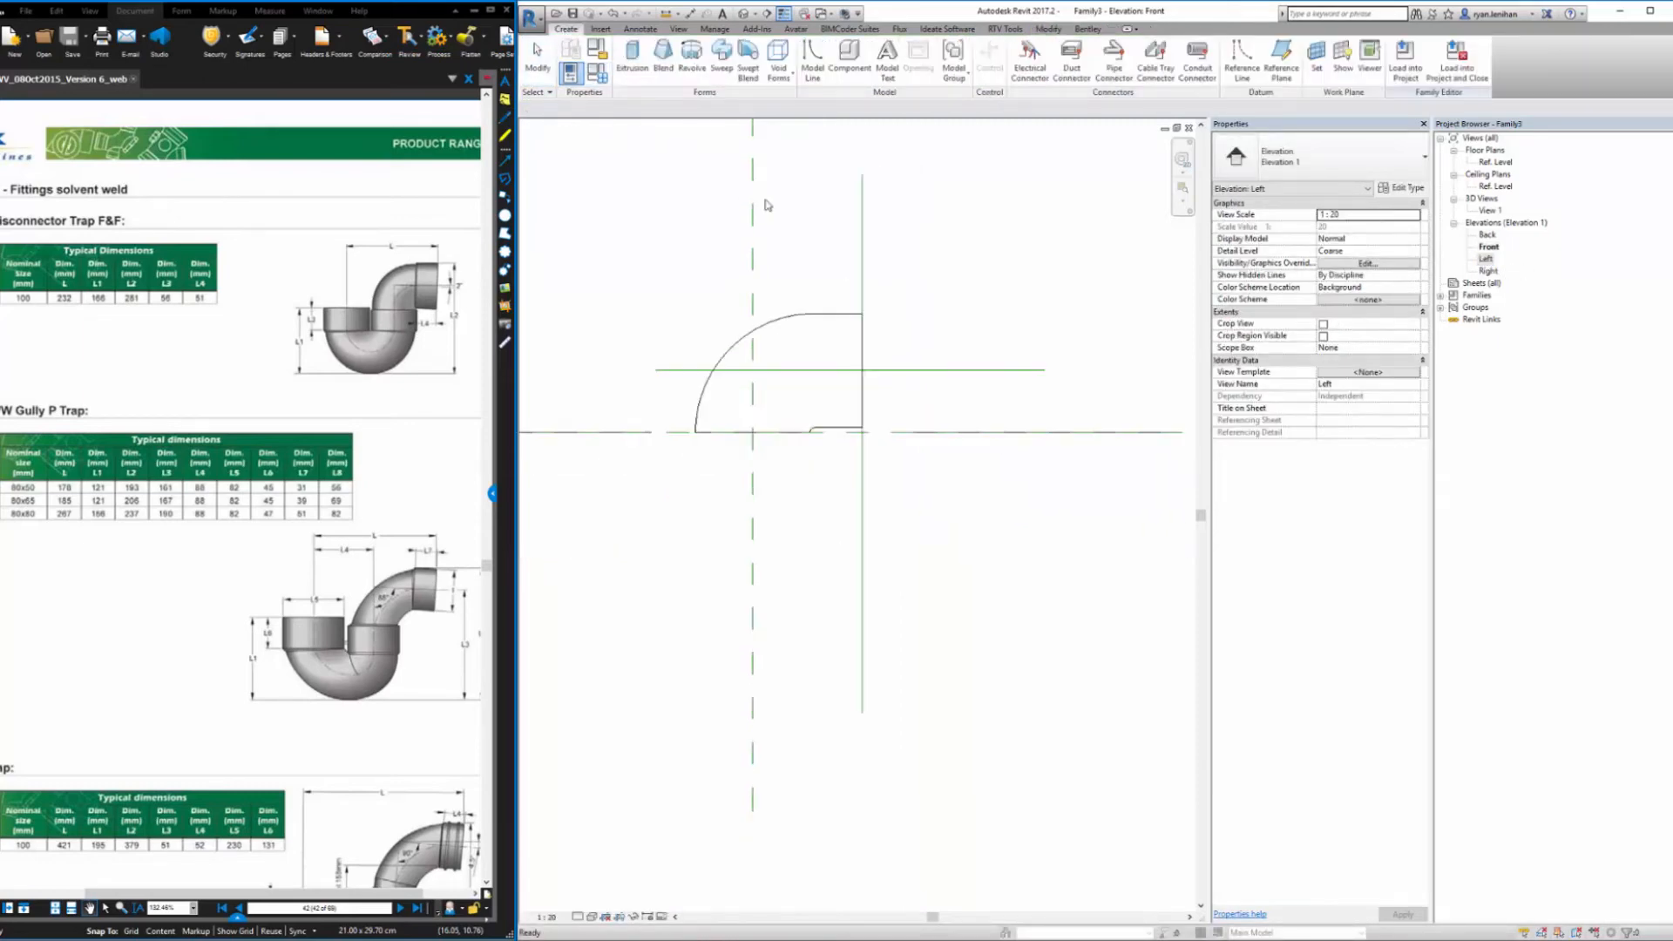
left_click(1282, 57)
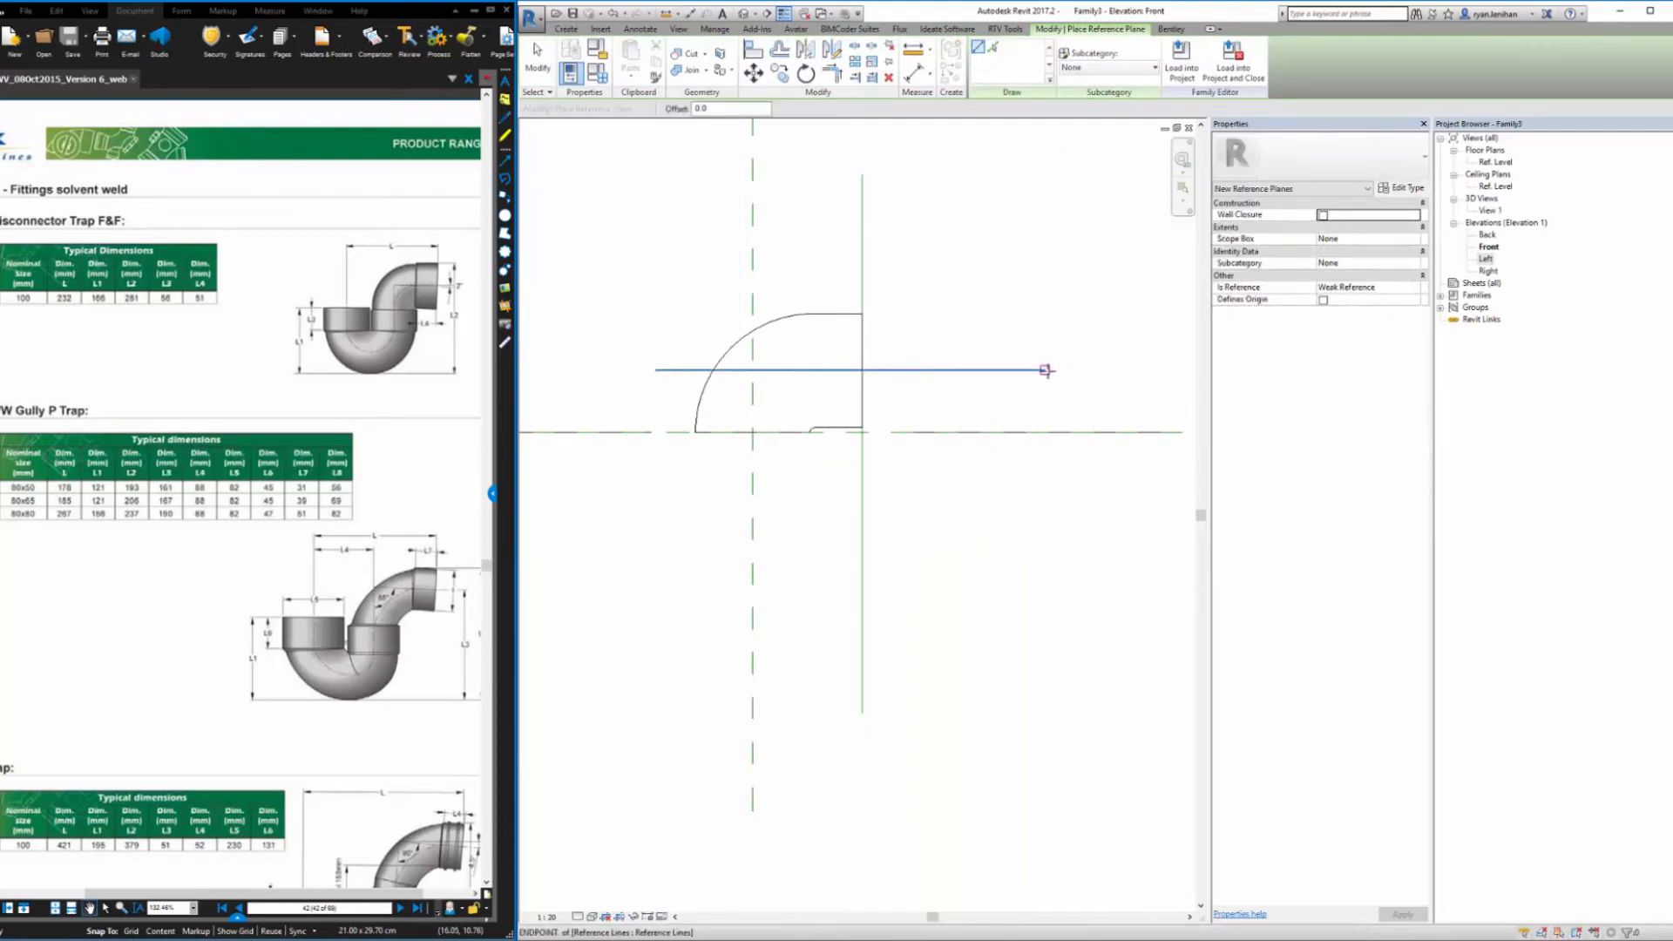
key("Escape")
left_click(957, 371)
key("Delete")
left_click(1053, 371)
left_click_drag(1046, 369, 608, 371)
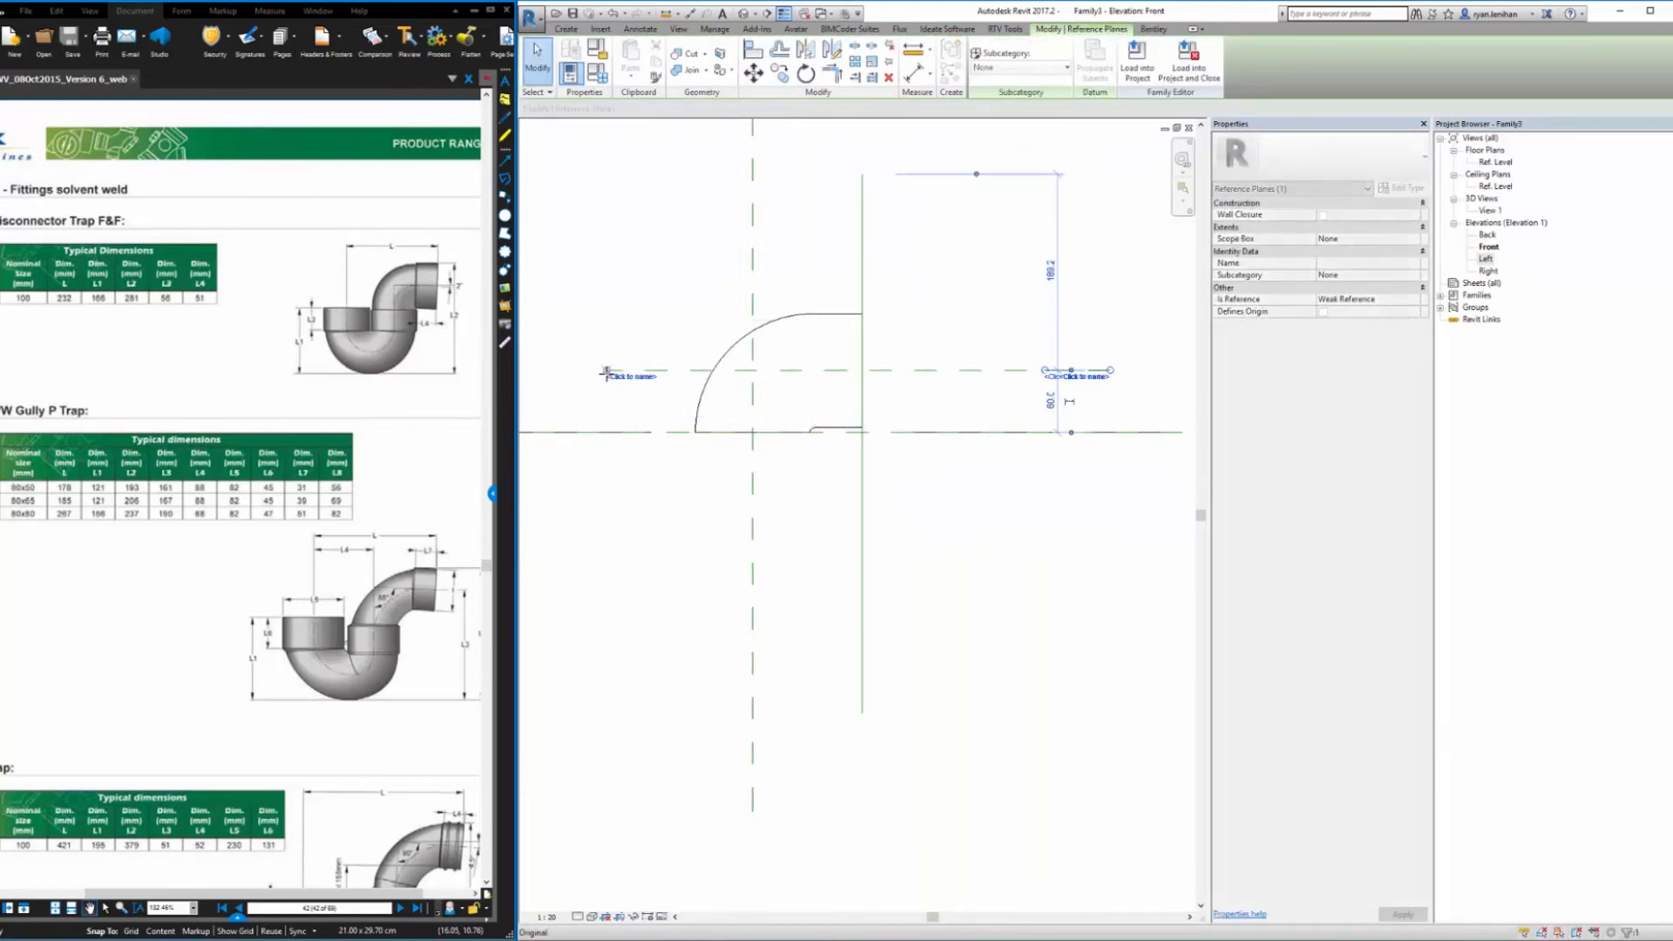
left_click(1028, 598)
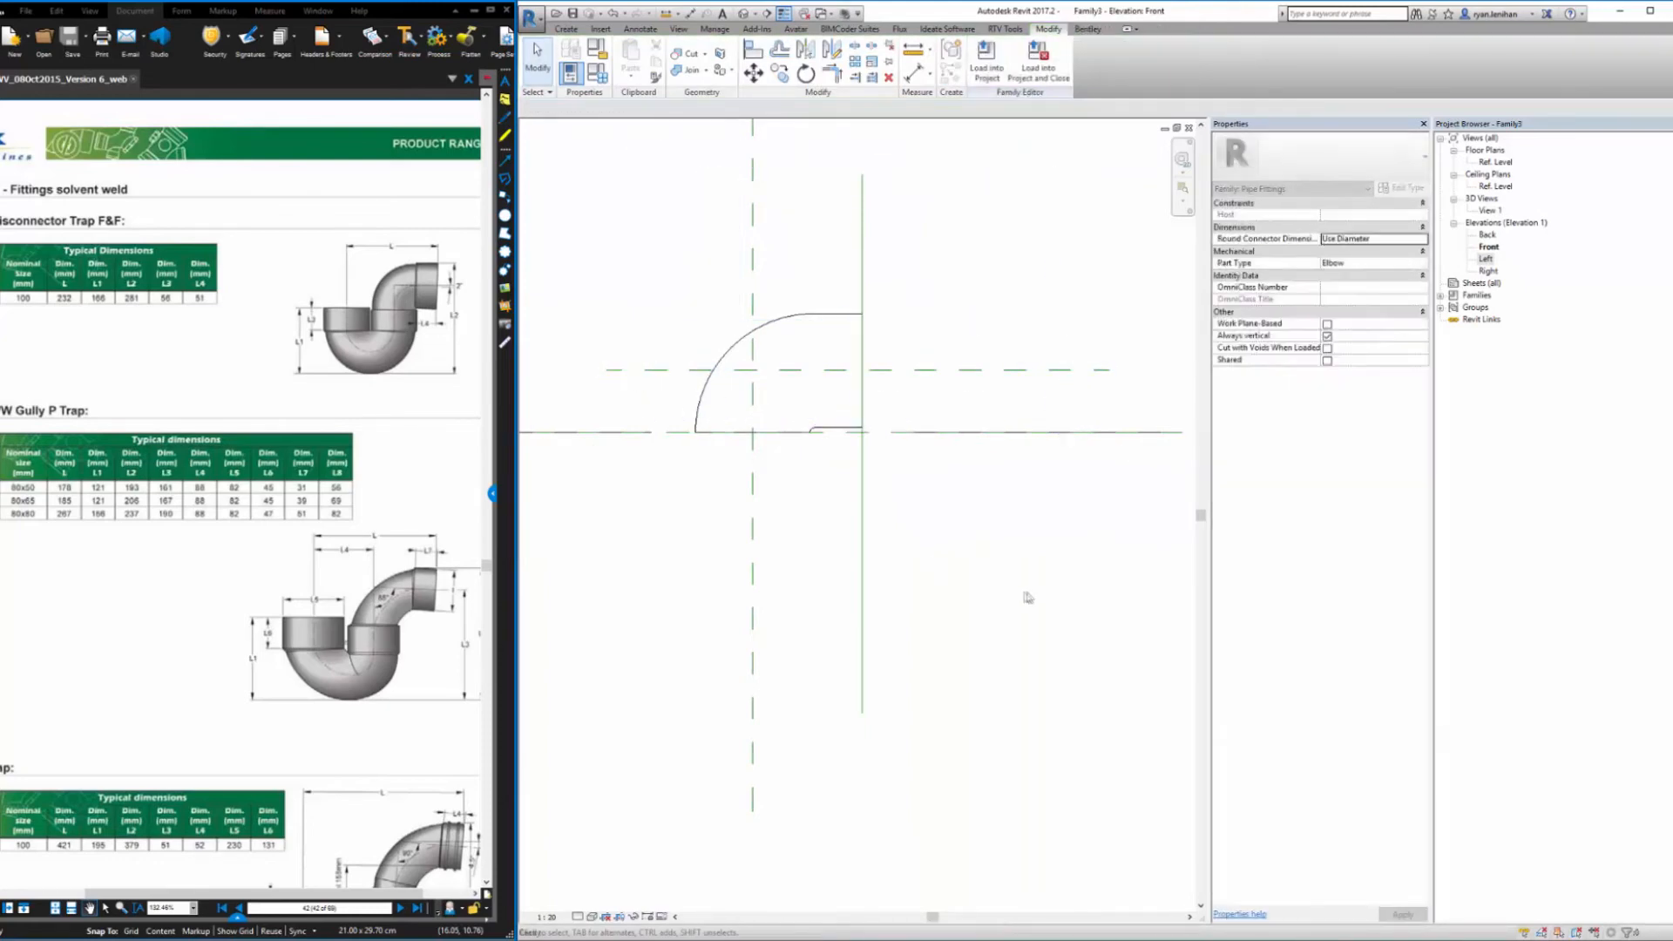
In the Left elevation, create an extrusion from a 58 mm radius circle centred on the bend's round outlet
double_click(1487, 259)
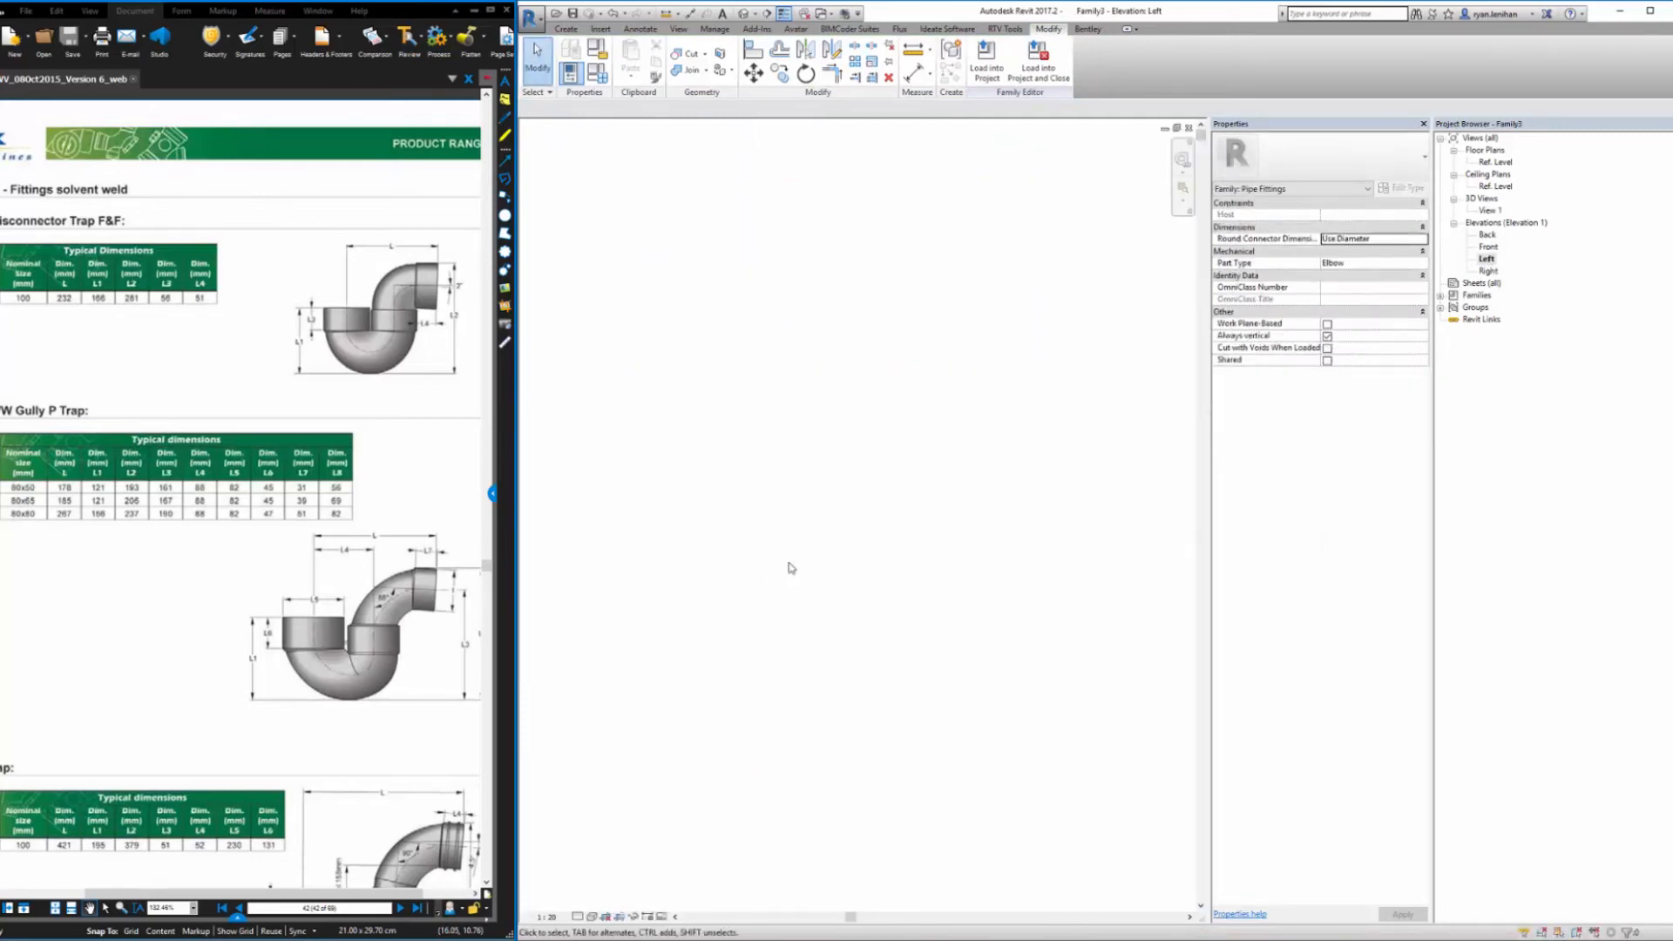
key("z")
key("f")
scroll(758, 664, "up", 6)
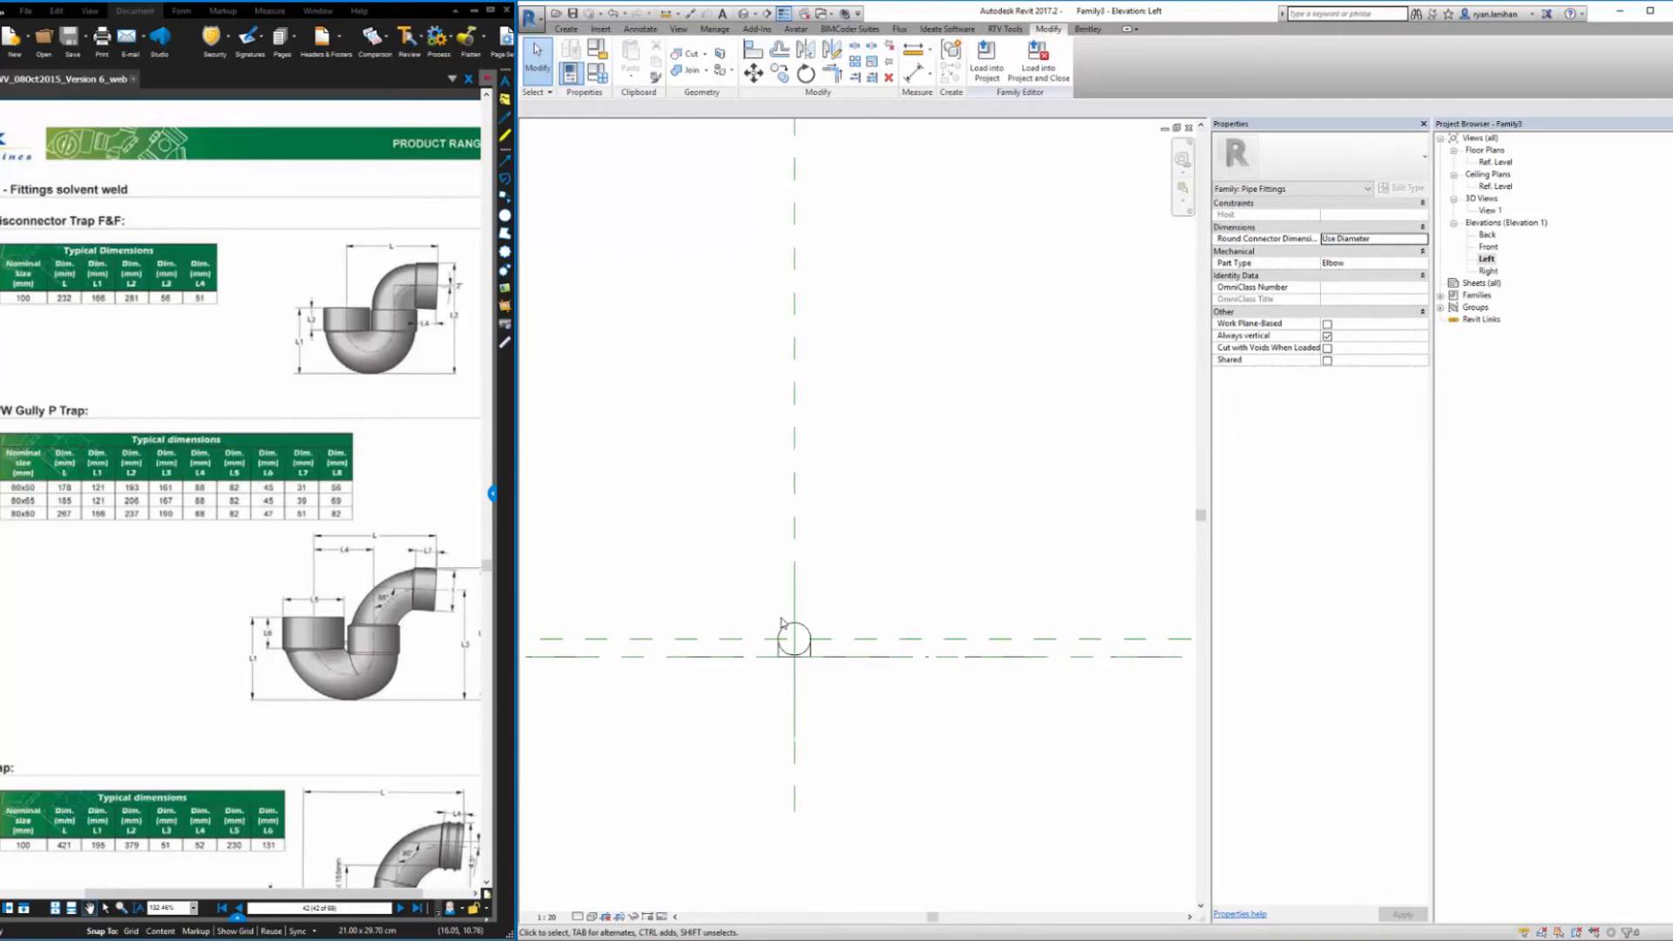
scroll(836, 708, "up", 2)
left_click(564, 31)
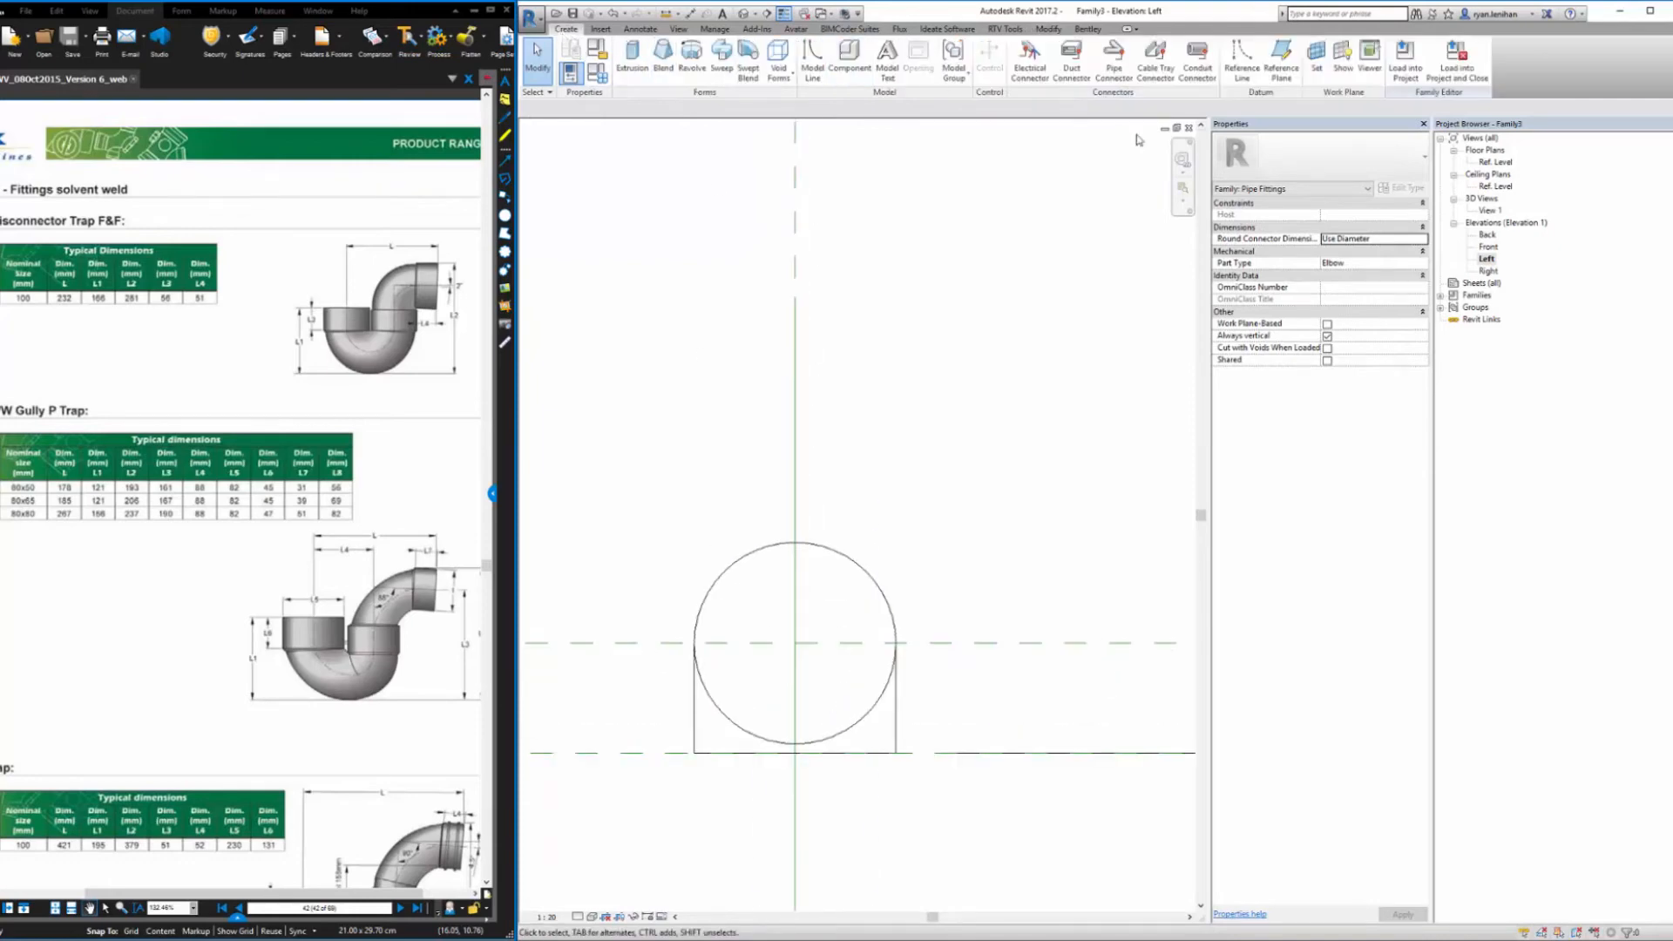
left_click(632, 59)
left_click(1068, 53)
left_click(795, 643)
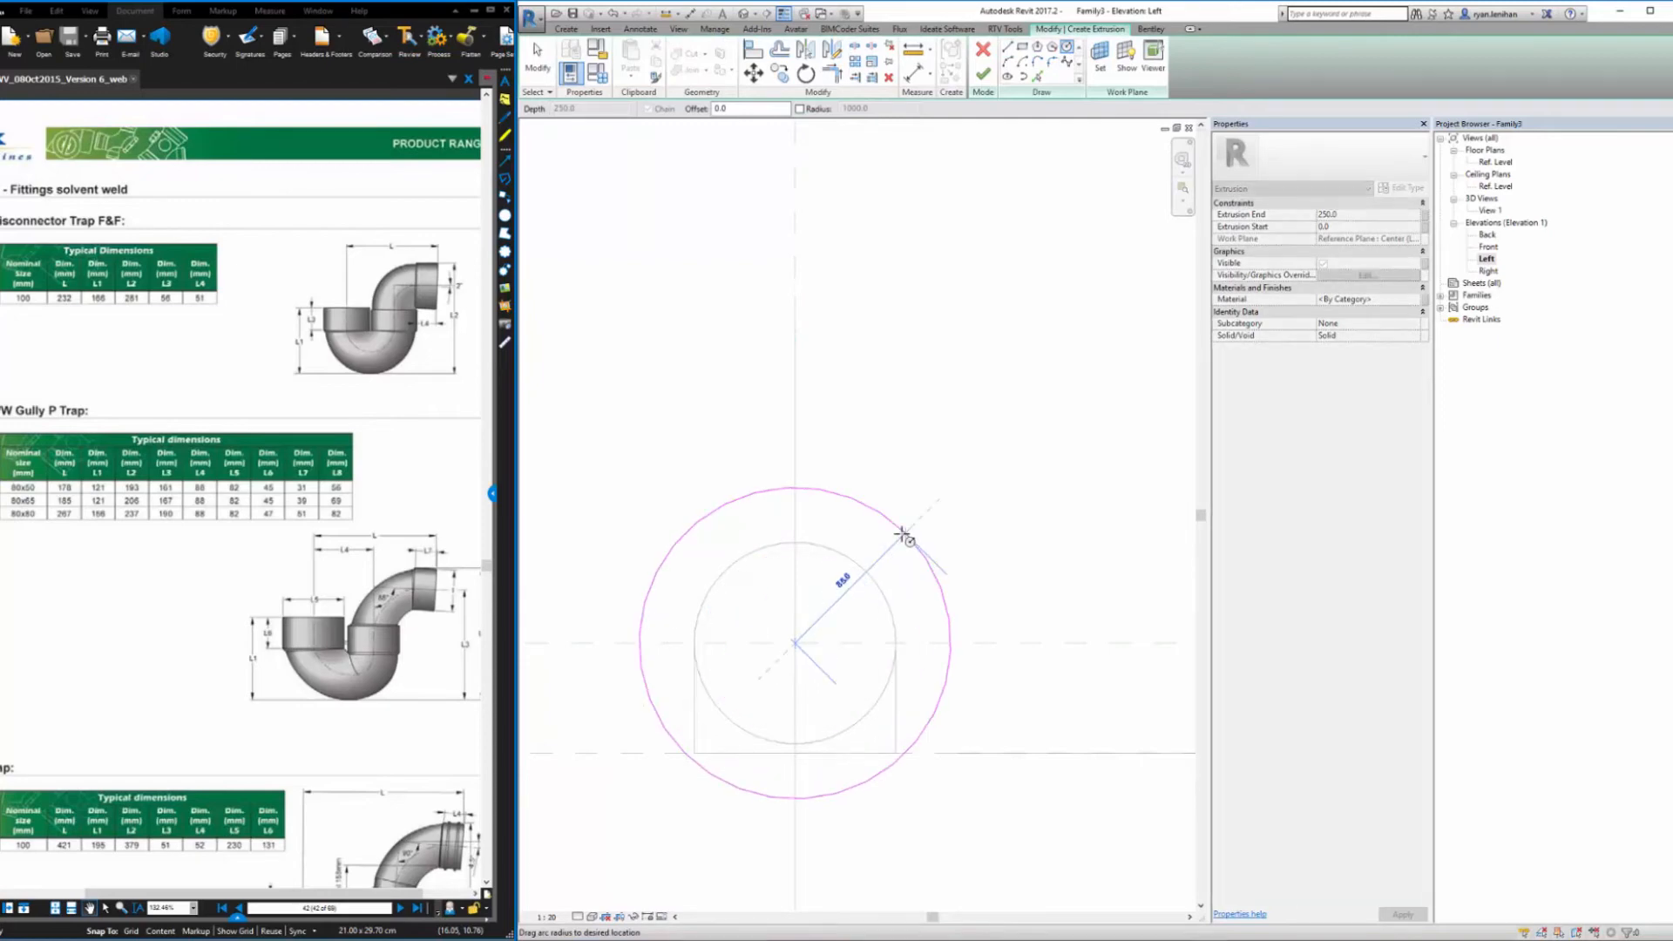
type("58")
key("Return")
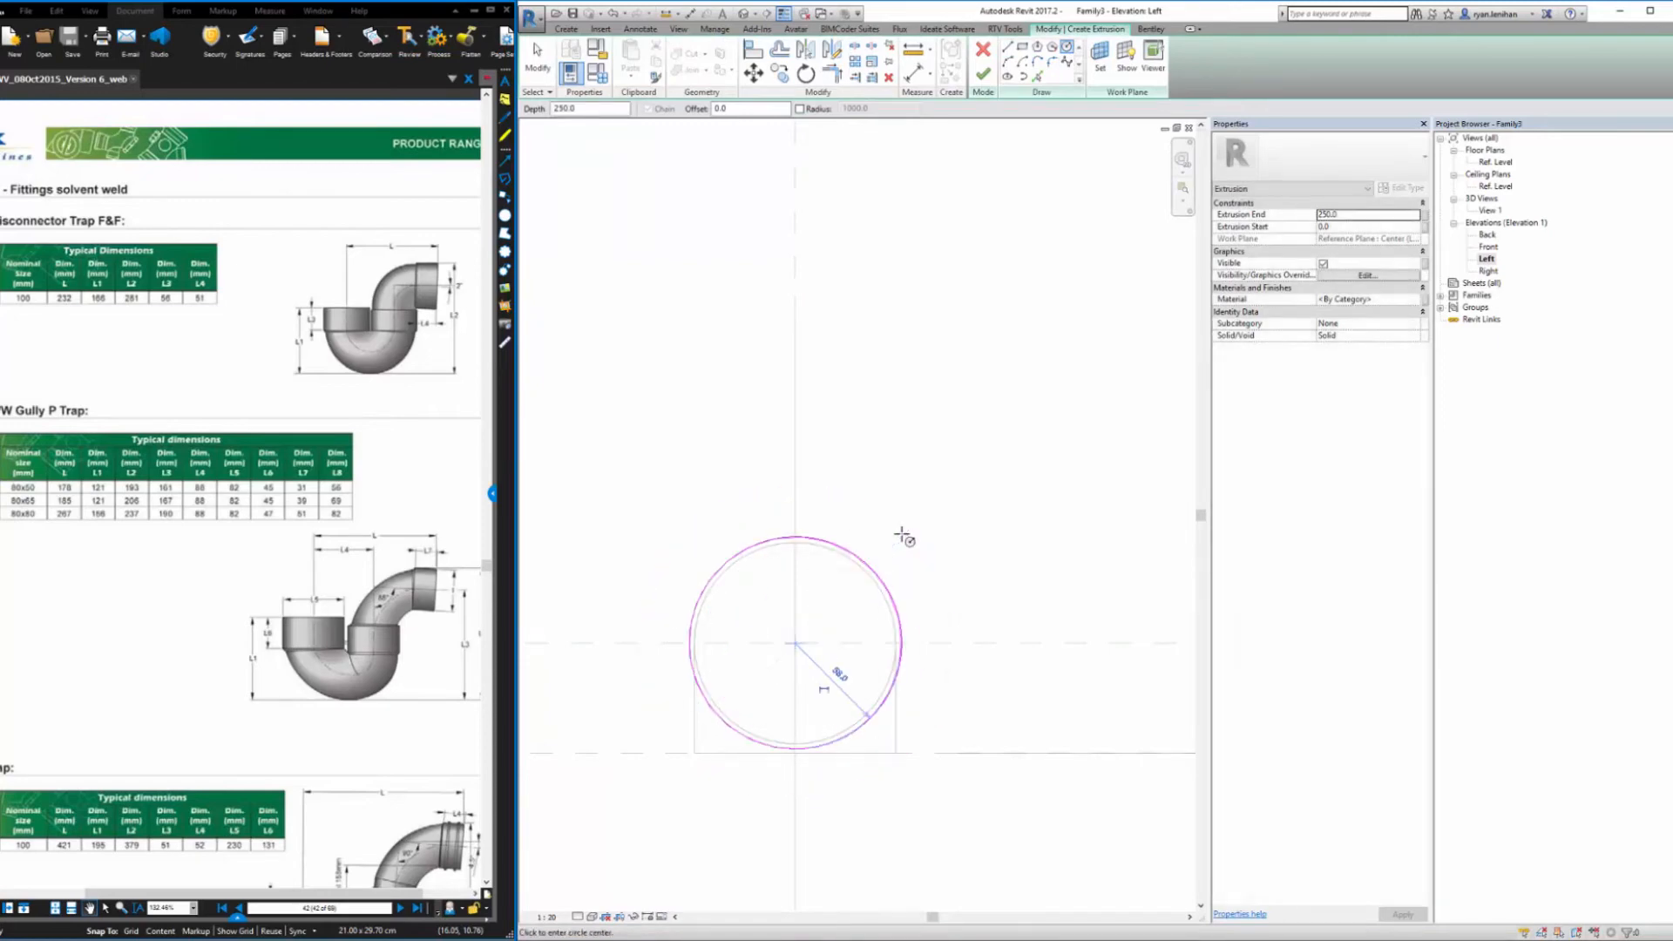
left_click(545, 69)
left_click(839, 565)
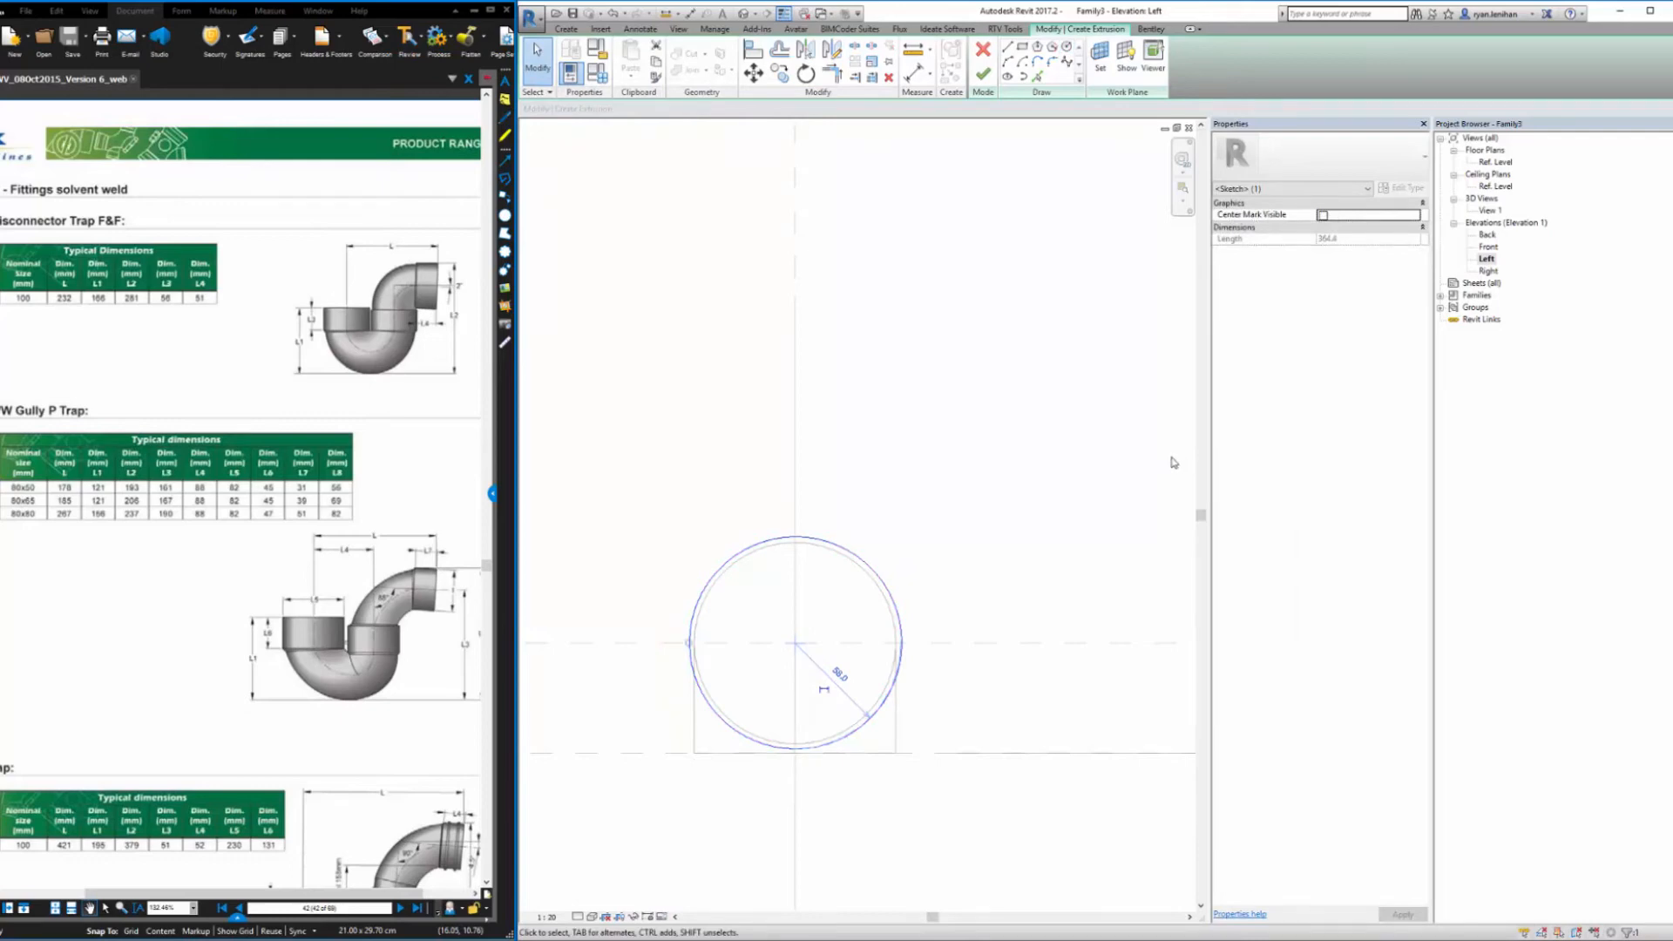
left_click(975, 75)
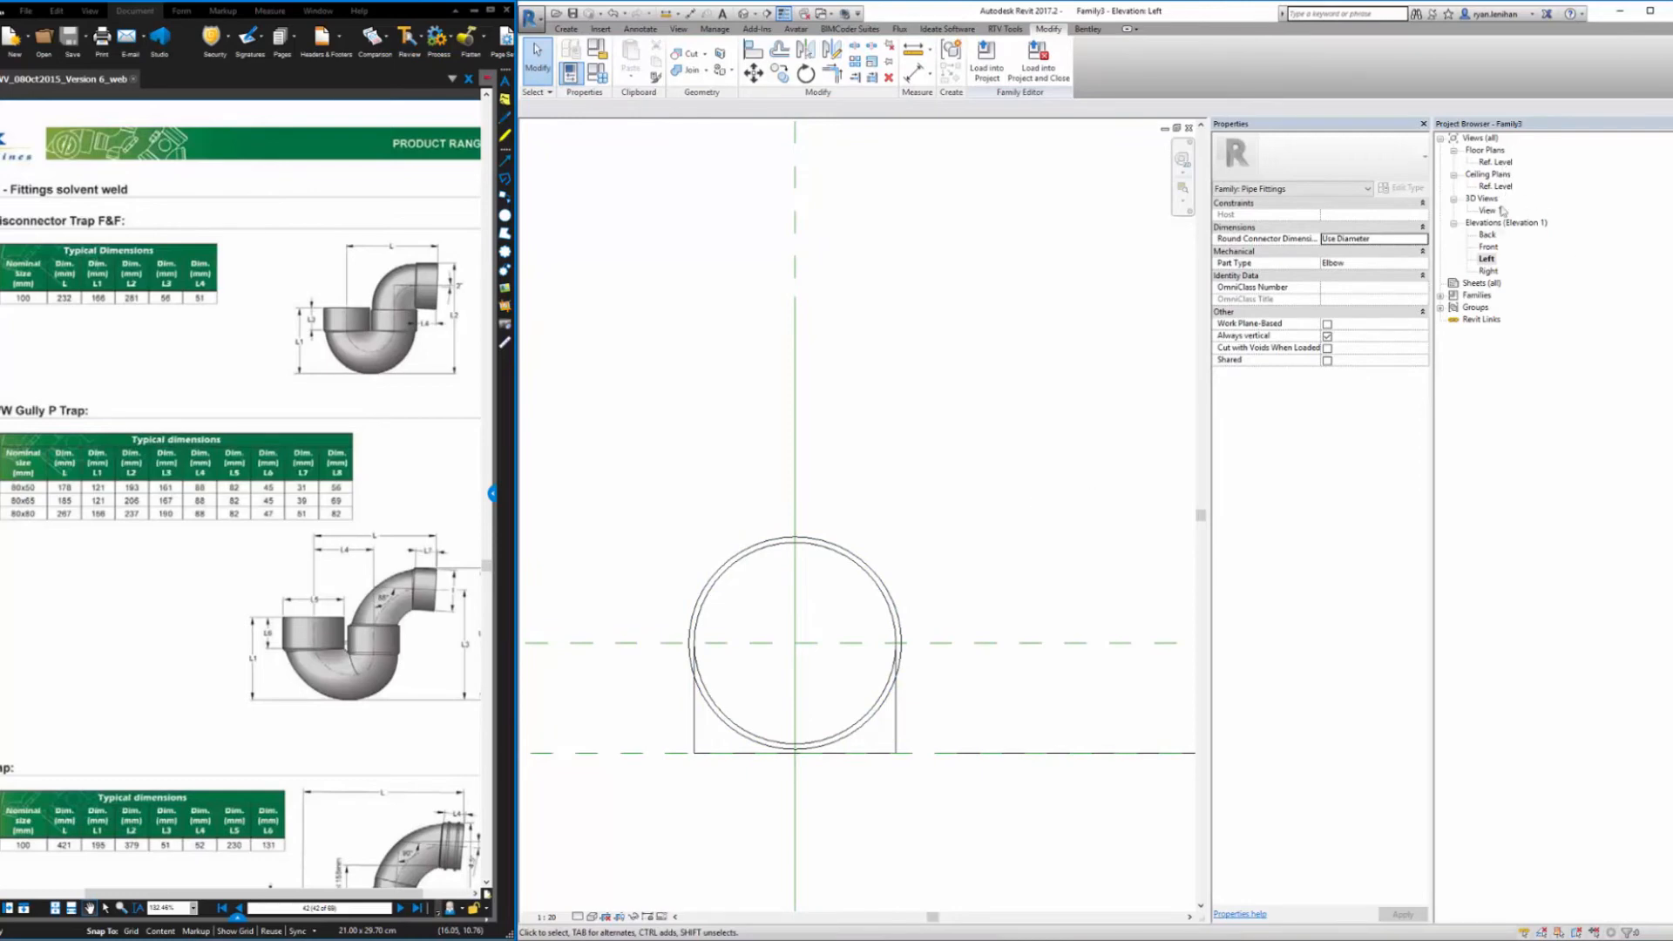
In the Front elevation, align the extrusion's outer end with the bend's outlet face
double_click(1488, 247)
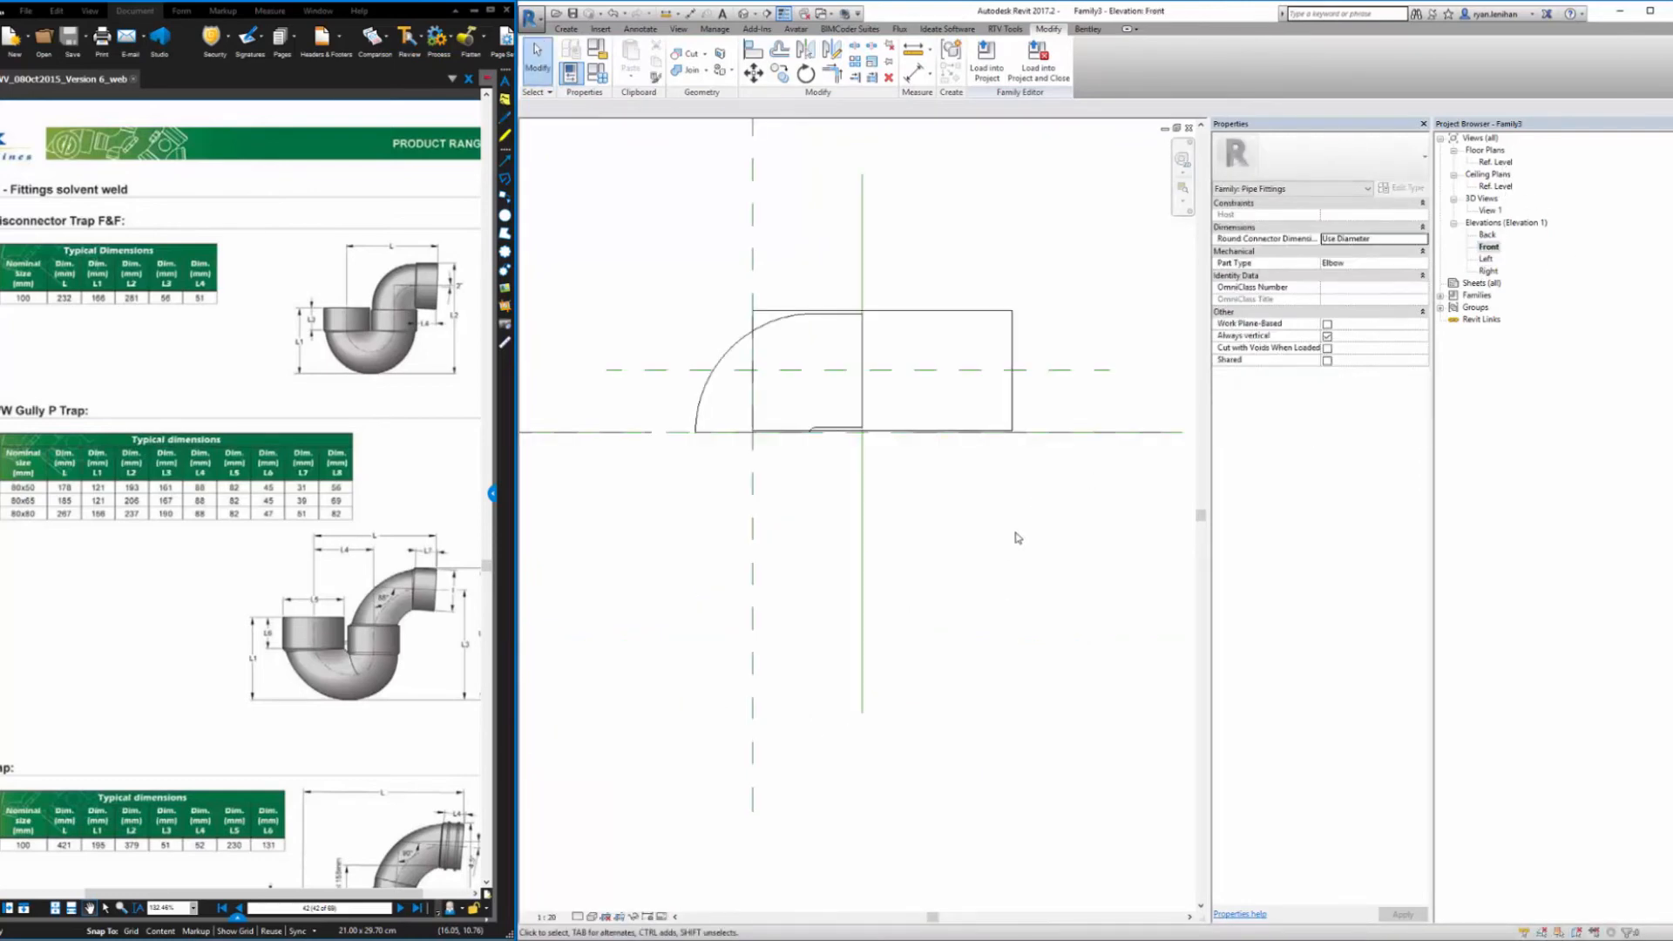
left_click(754, 50)
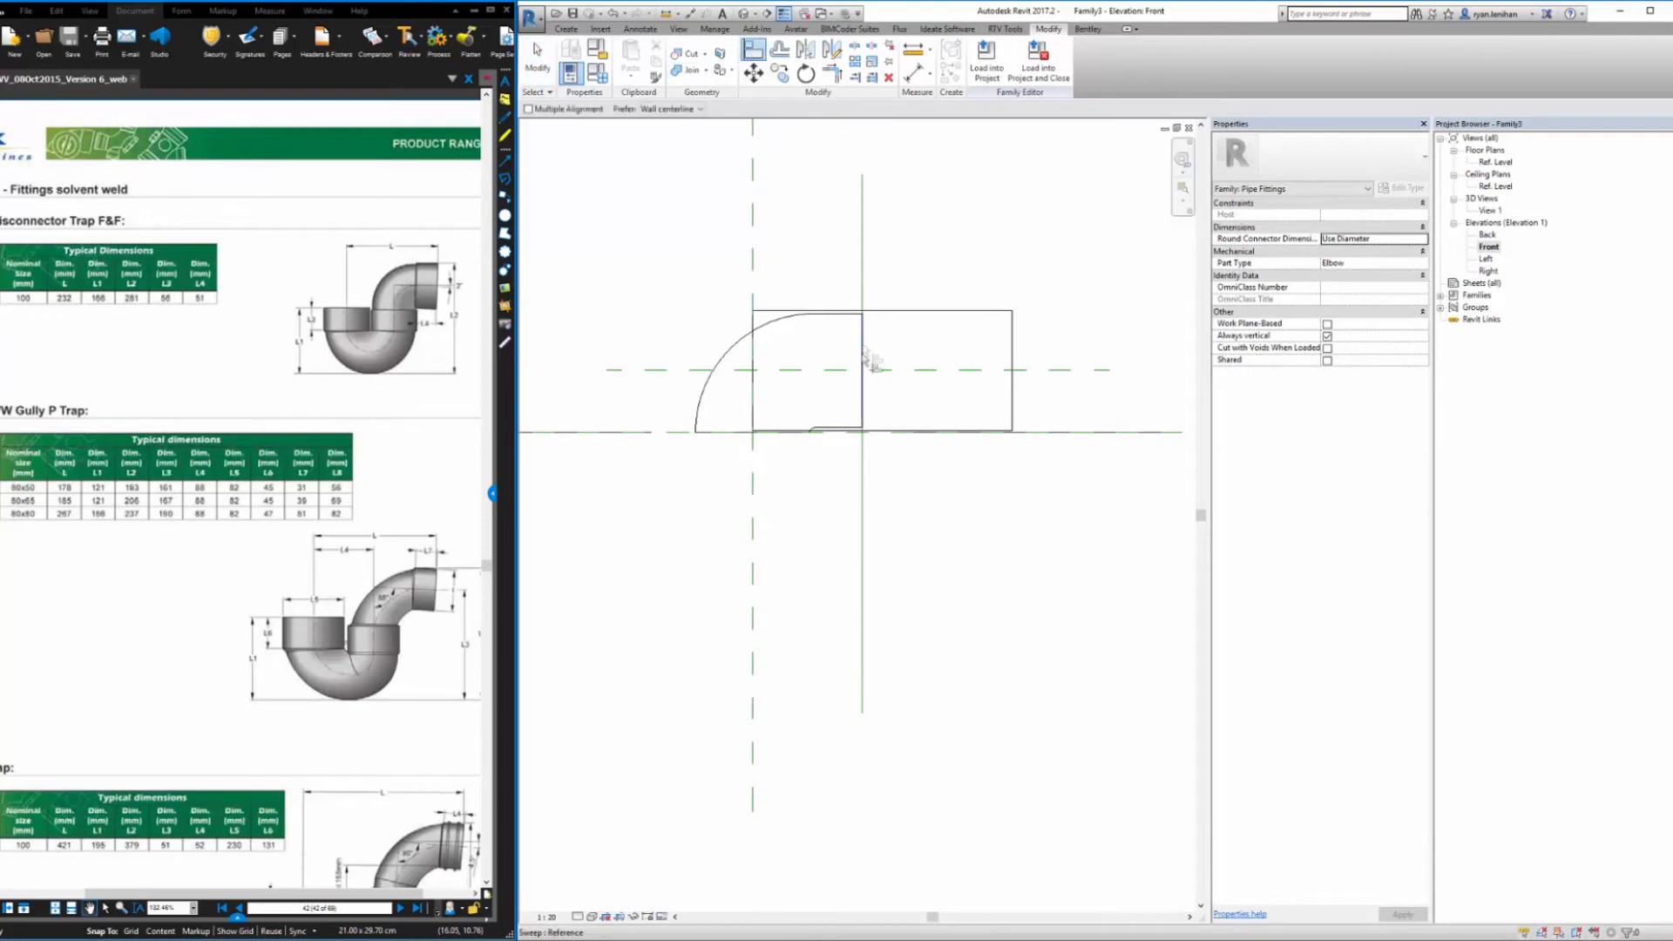
left_click(863, 358)
left_click(1010, 354)
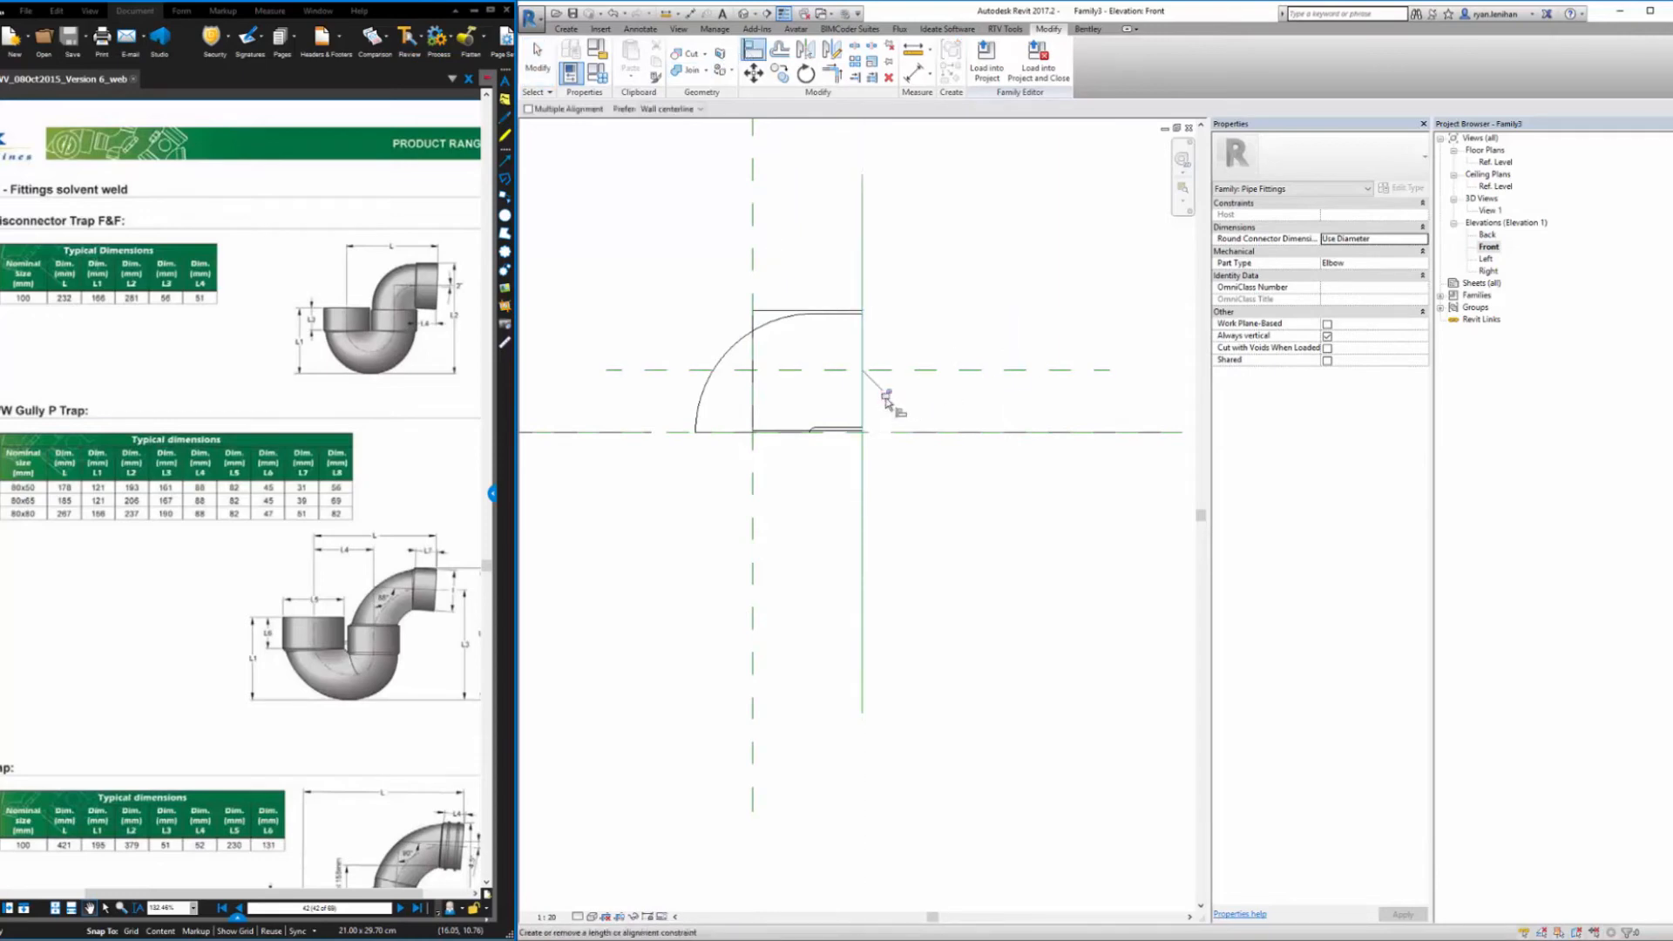
key("Escape")
key("Escape")
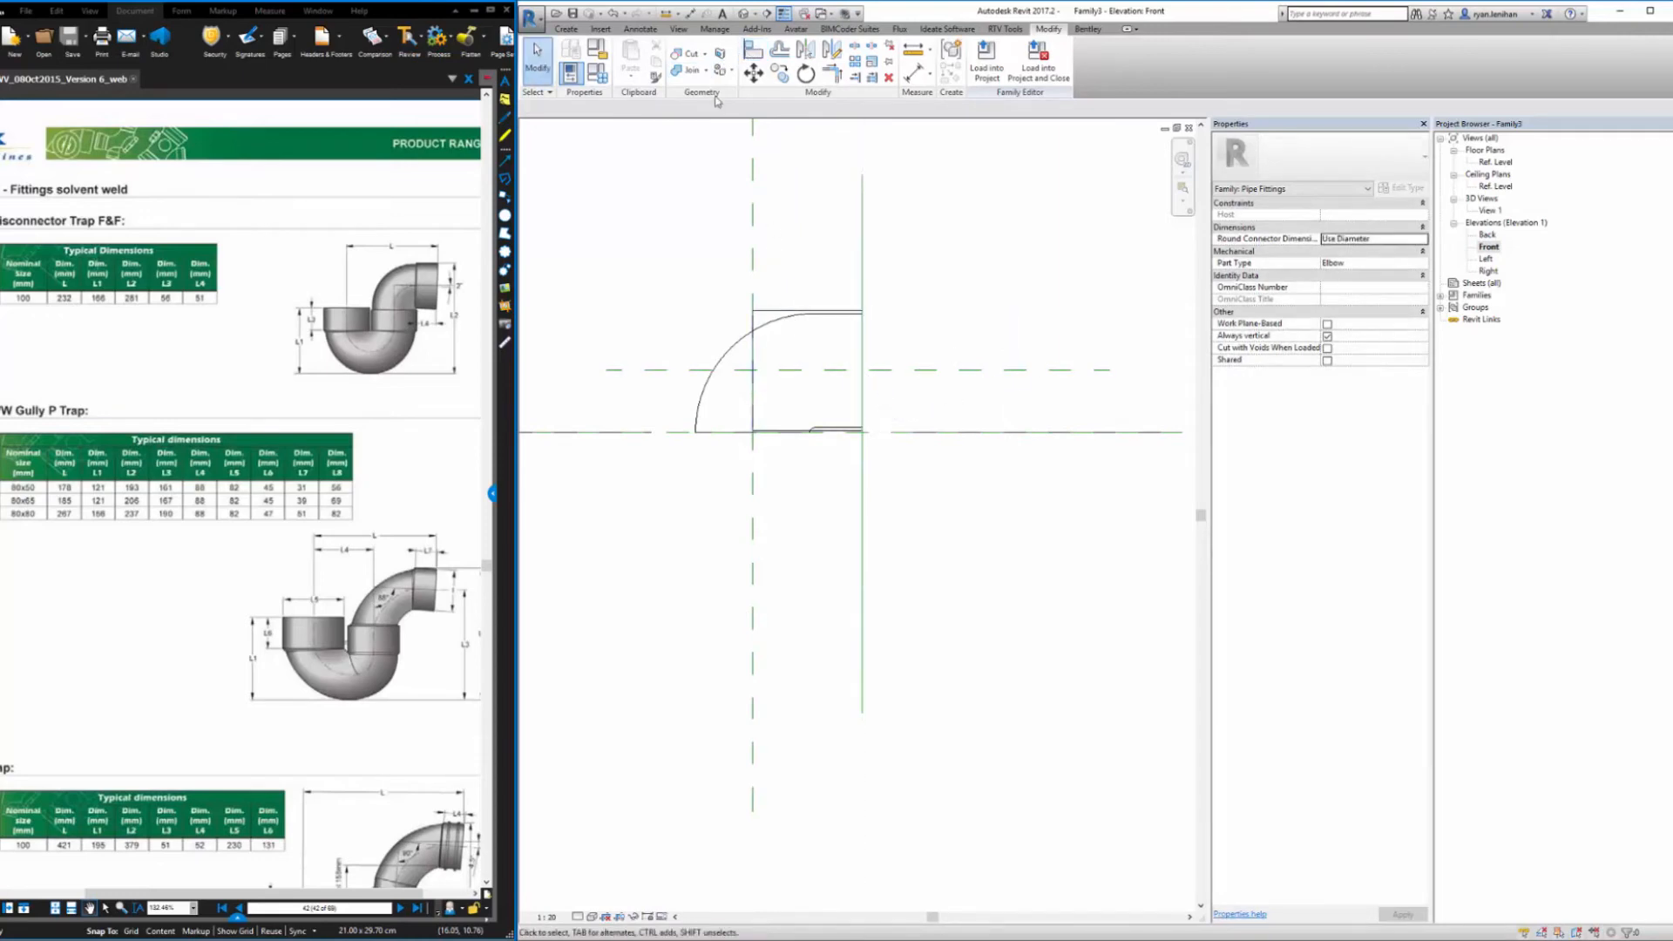
Draw a vertical reference line through the bend and place it 51 mm inward from the vertical reference line at the outlet
left_click(567, 29)
left_click(1242, 61)
left_click(812, 247)
left_click(813, 536)
key("Escape")
key("Escape")
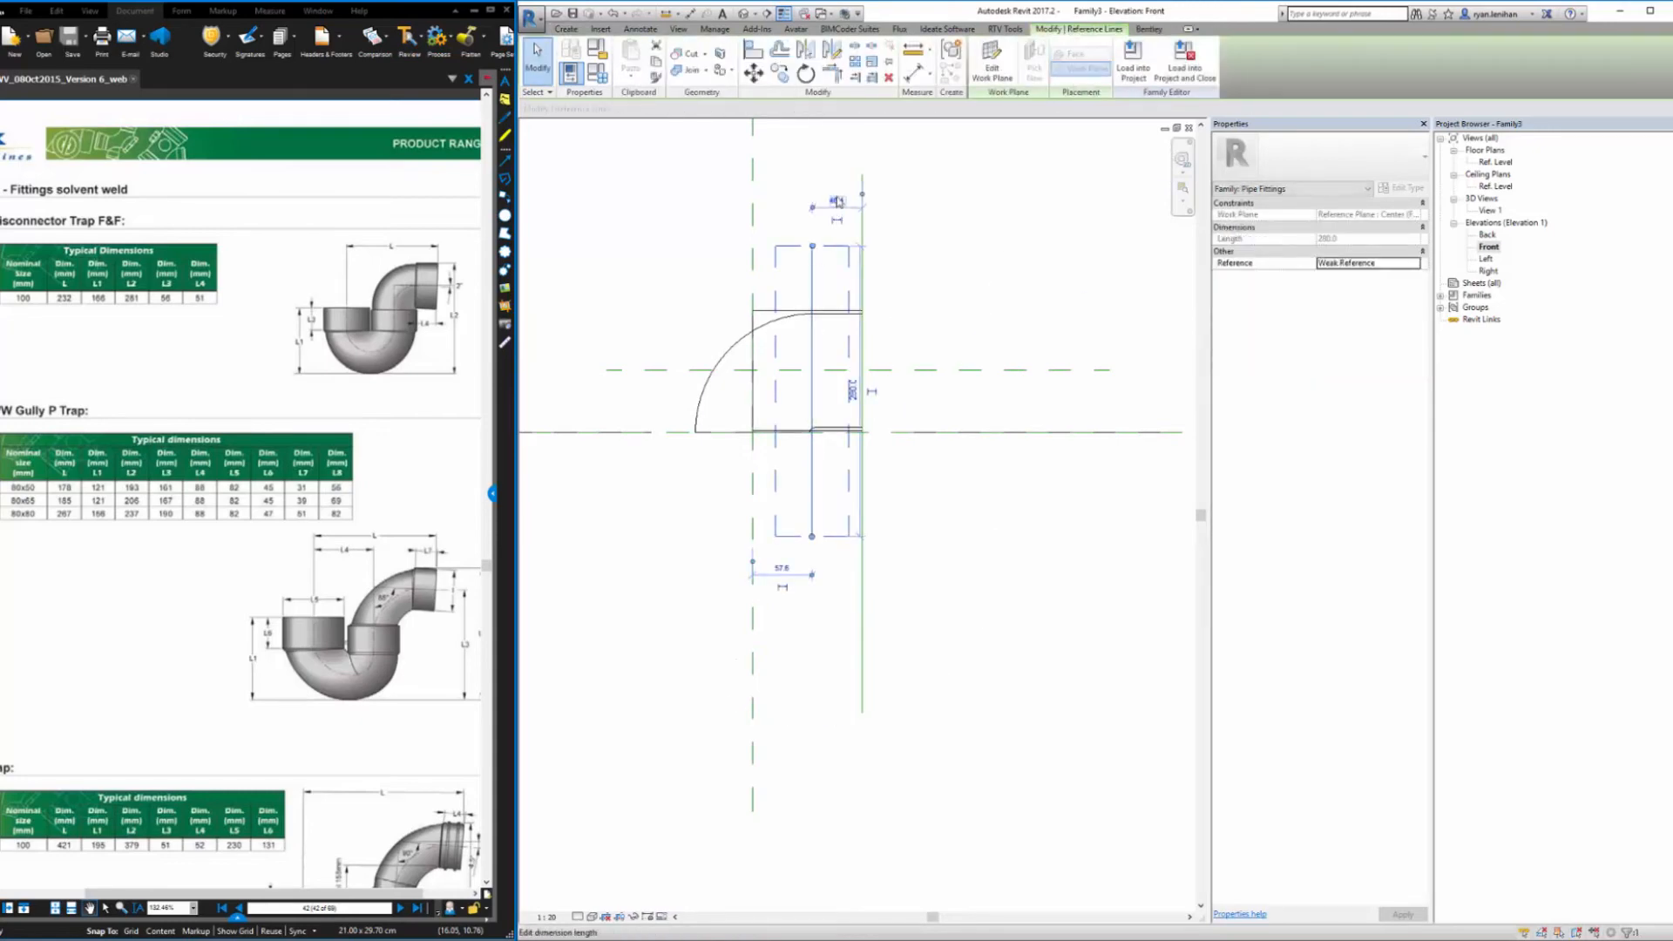
left_click(837, 202)
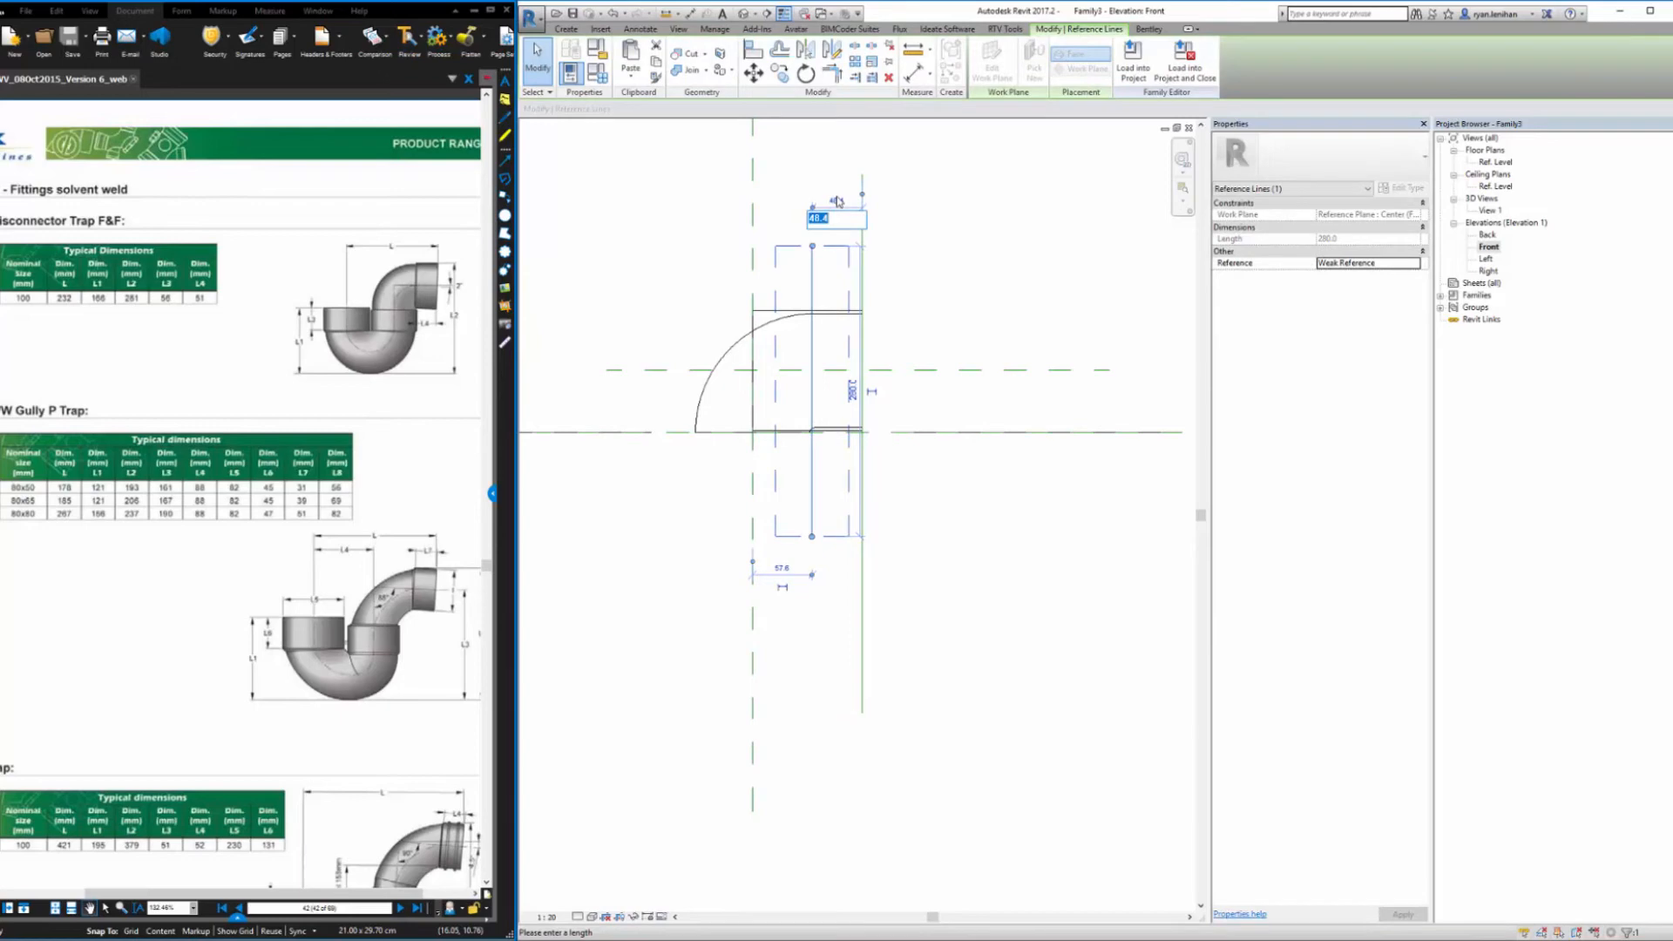
type("51")
key("Return")
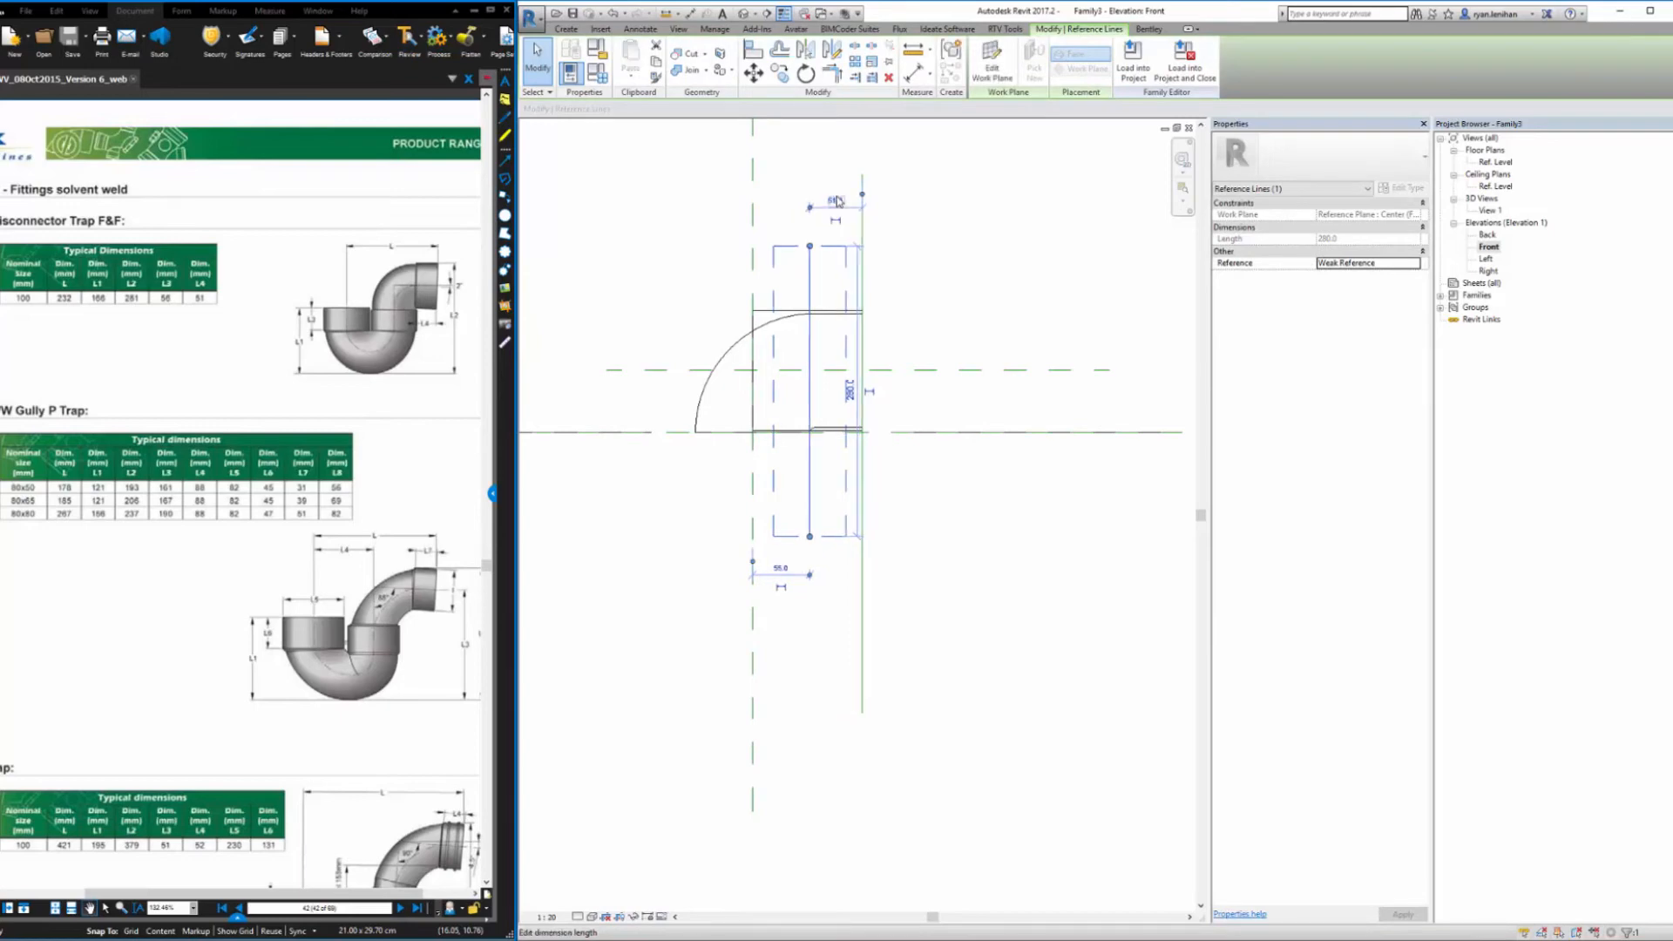
left_click(1005, 271)
Align the extrusion's inner end with the new vertical reference line to form the outlet collar
left_click(754, 50)
left_click(810, 301)
left_click(754, 357)
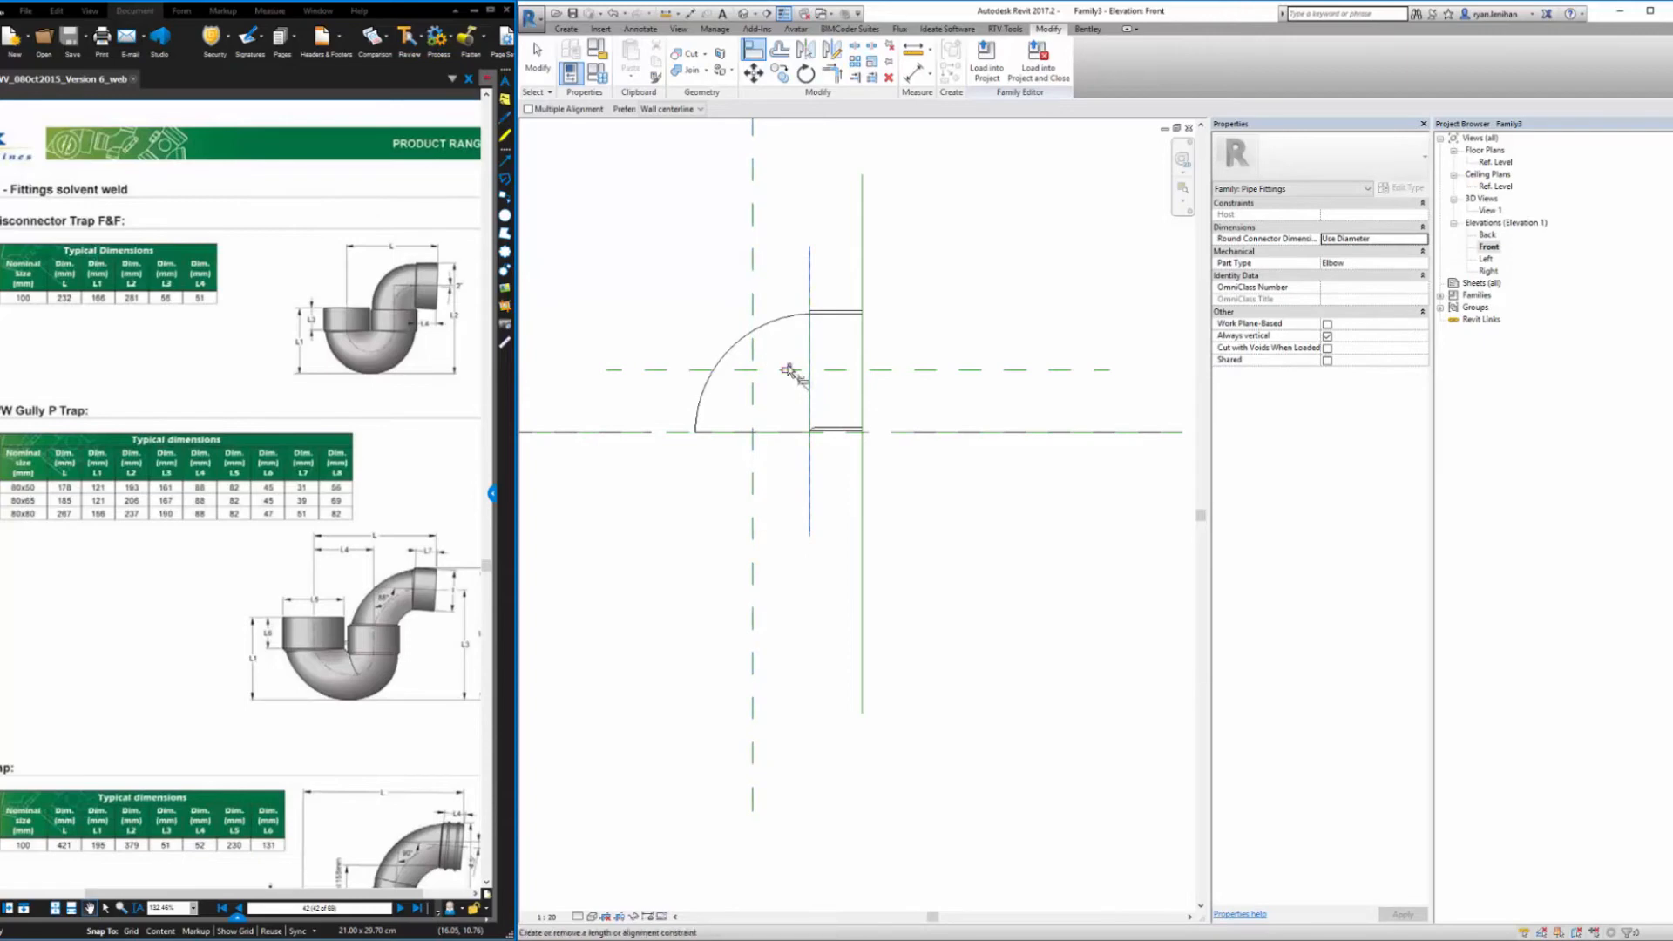
key("Escape")
key("Escape")
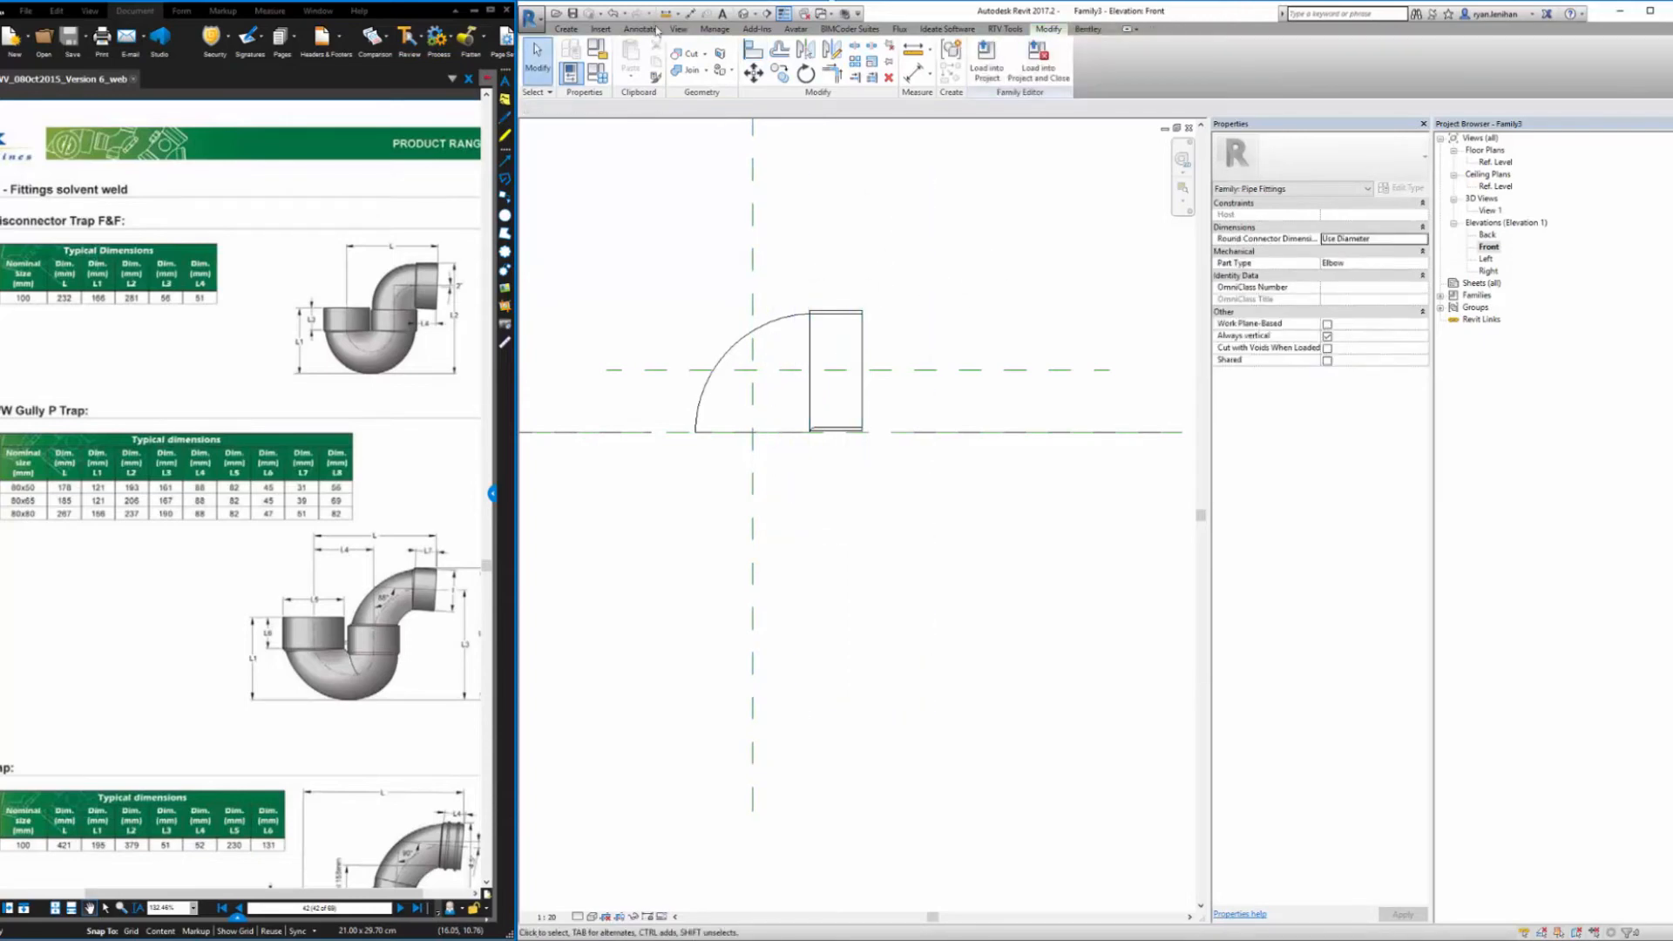
Open the default 3D view and display the fitting with a shaded visual style
left_click(746, 17)
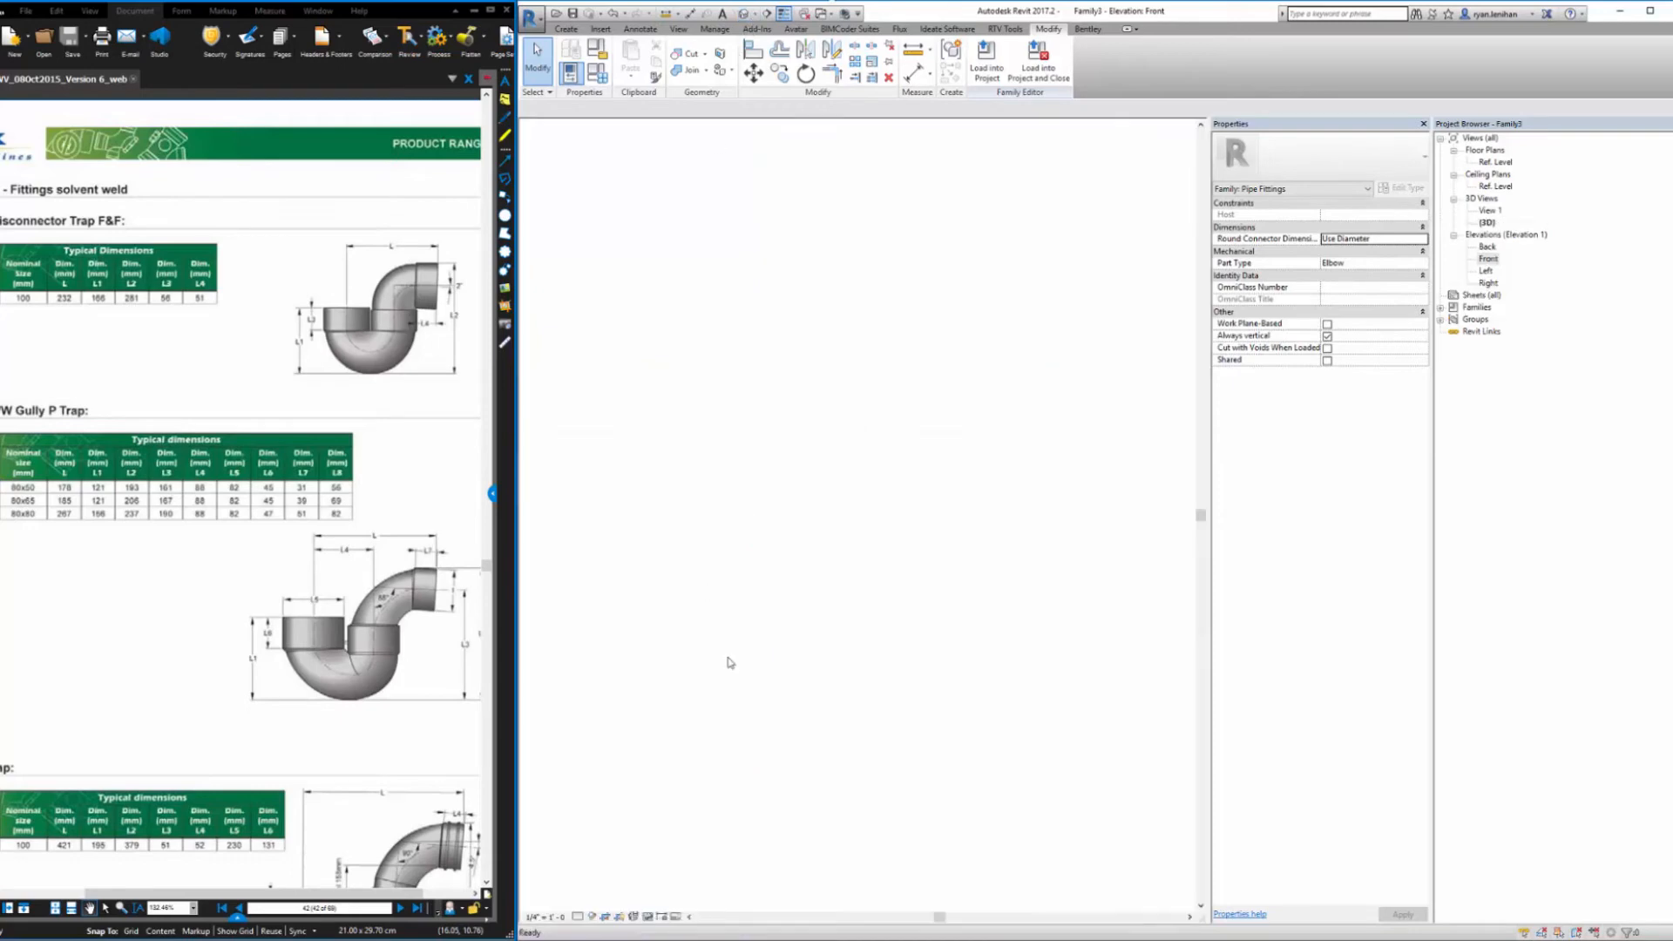
left_click(592, 917)
left_click(608, 863)
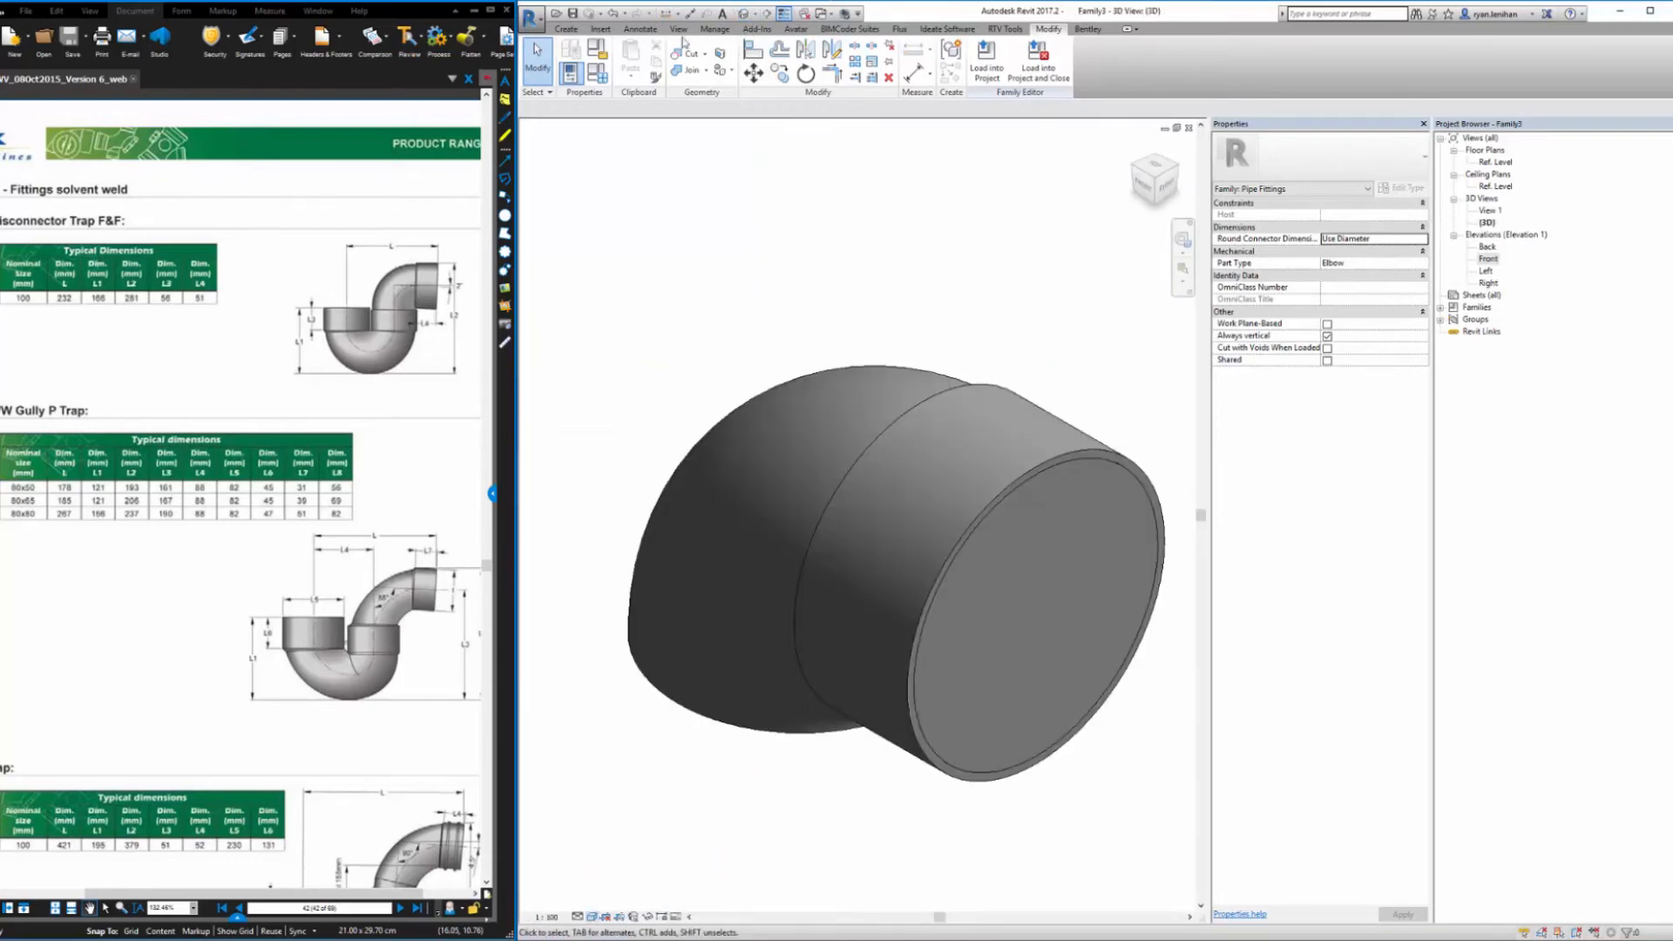
Join the outlet collar extrusion and the swept bend into one geometry and inspect the result from the front
left_click(685, 70)
left_click(1003, 514)
left_click(804, 408)
left_click(536, 63)
middle_click_drag(837, 366, 679, 181, "shift")
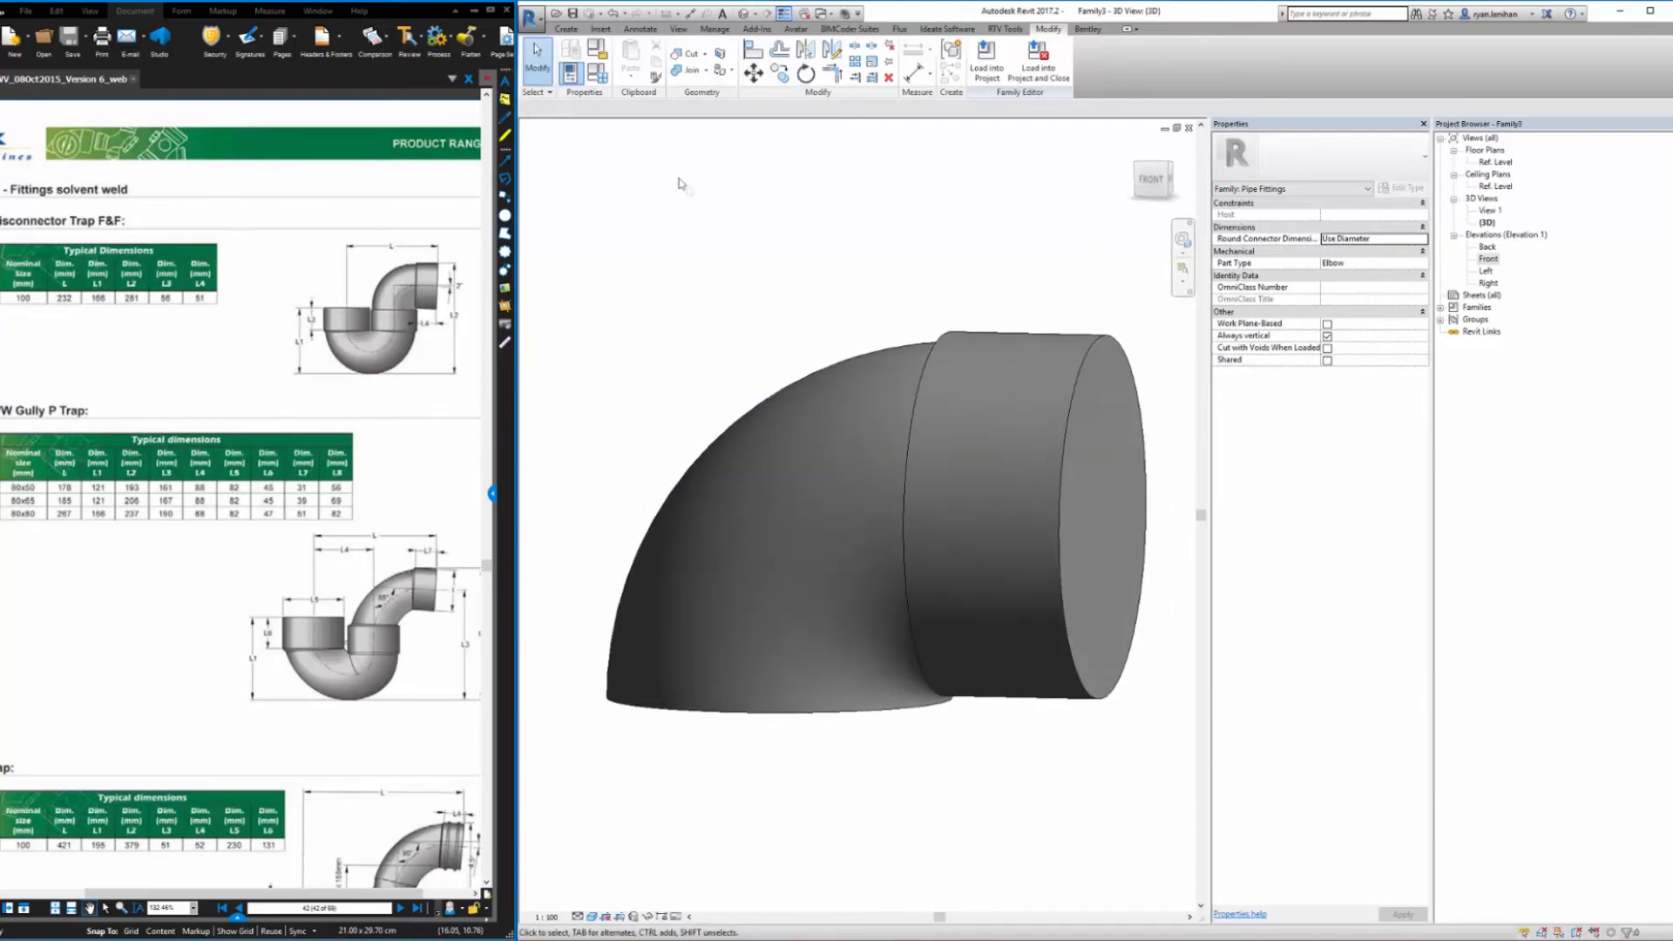
Save the bend family as "disconnector trap outlet" in the 60_family demos folder
left_click(540, 22)
mouse_move(595, 172)
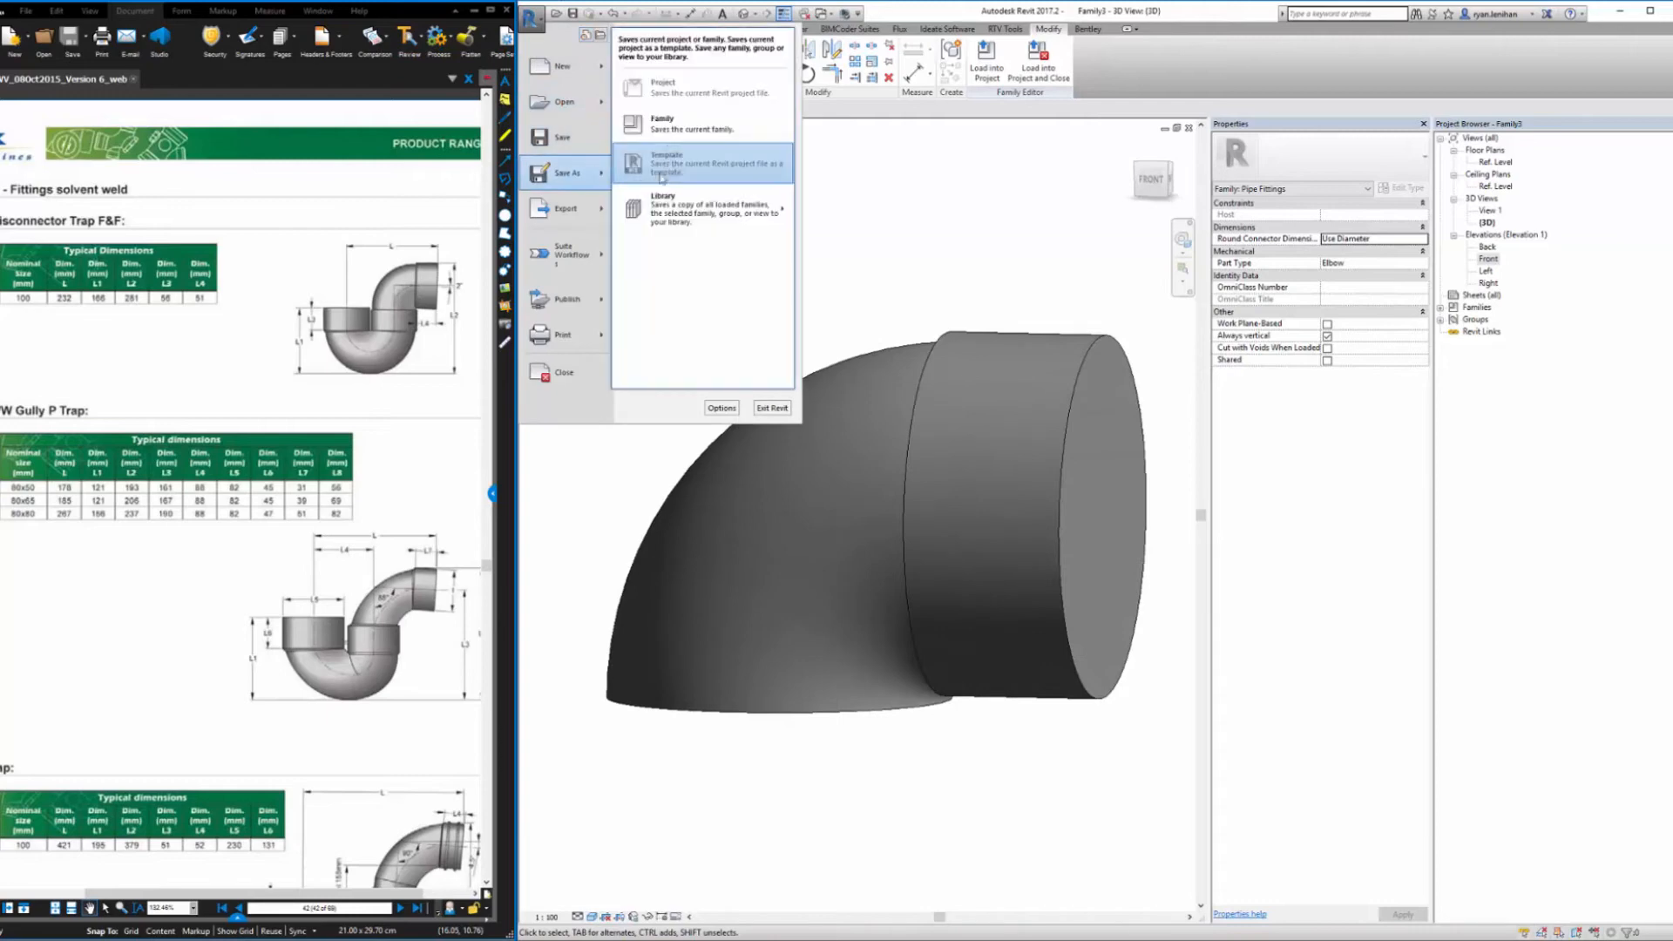
left_click(668, 132)
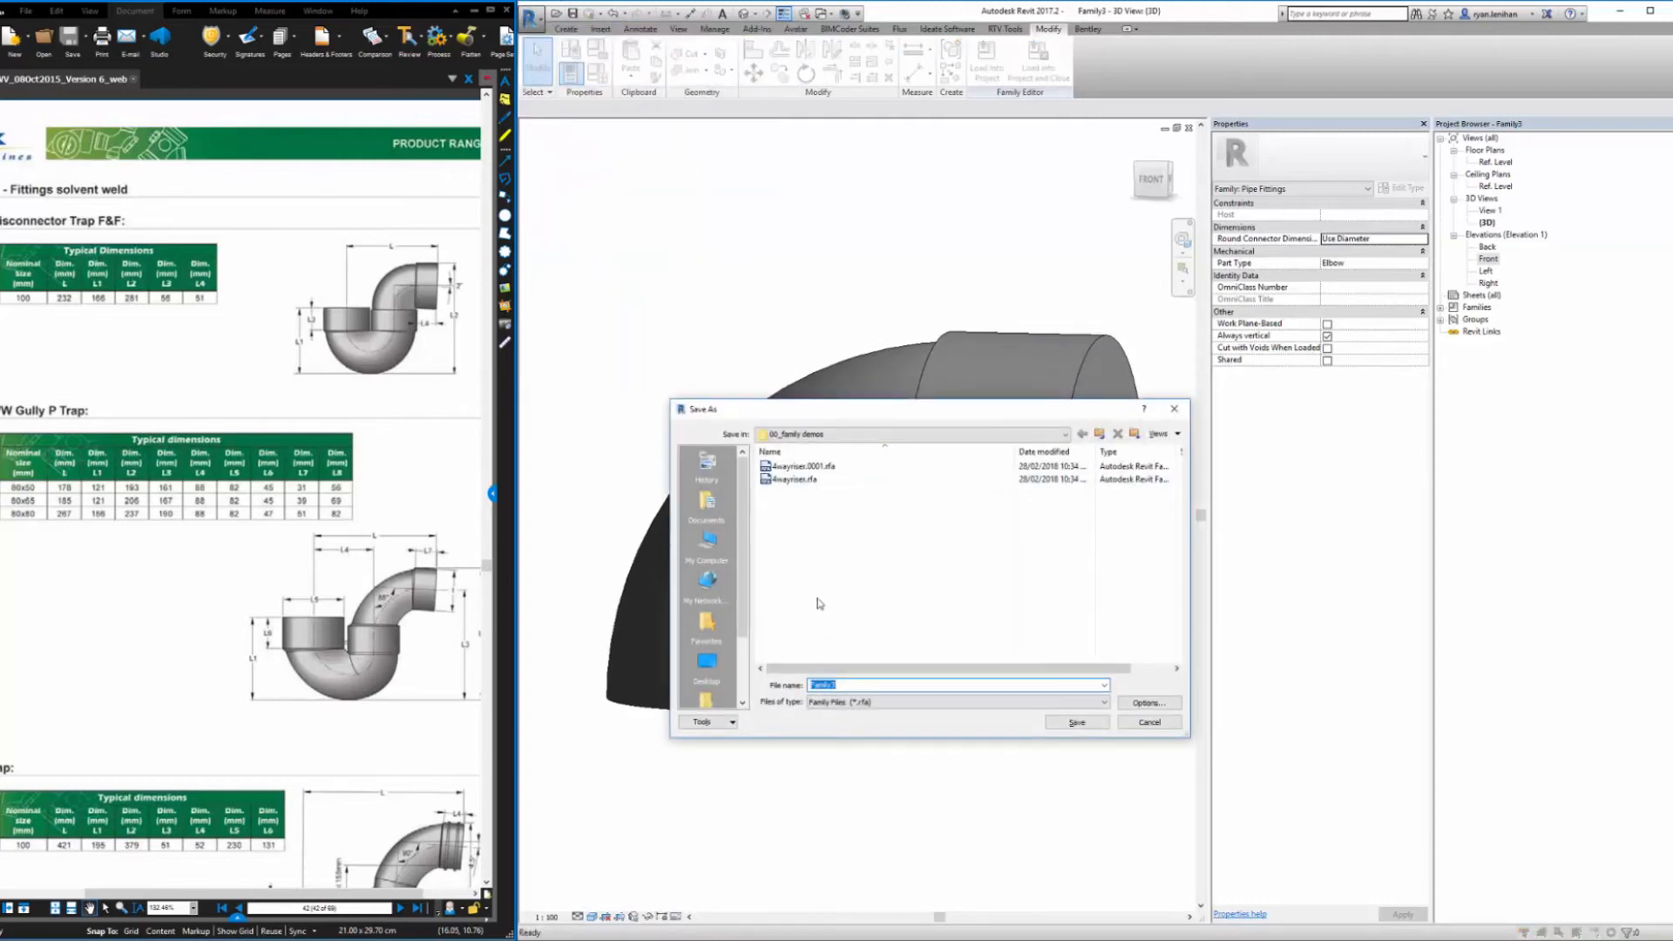
left_click(864, 685)
left_click(1078, 722)
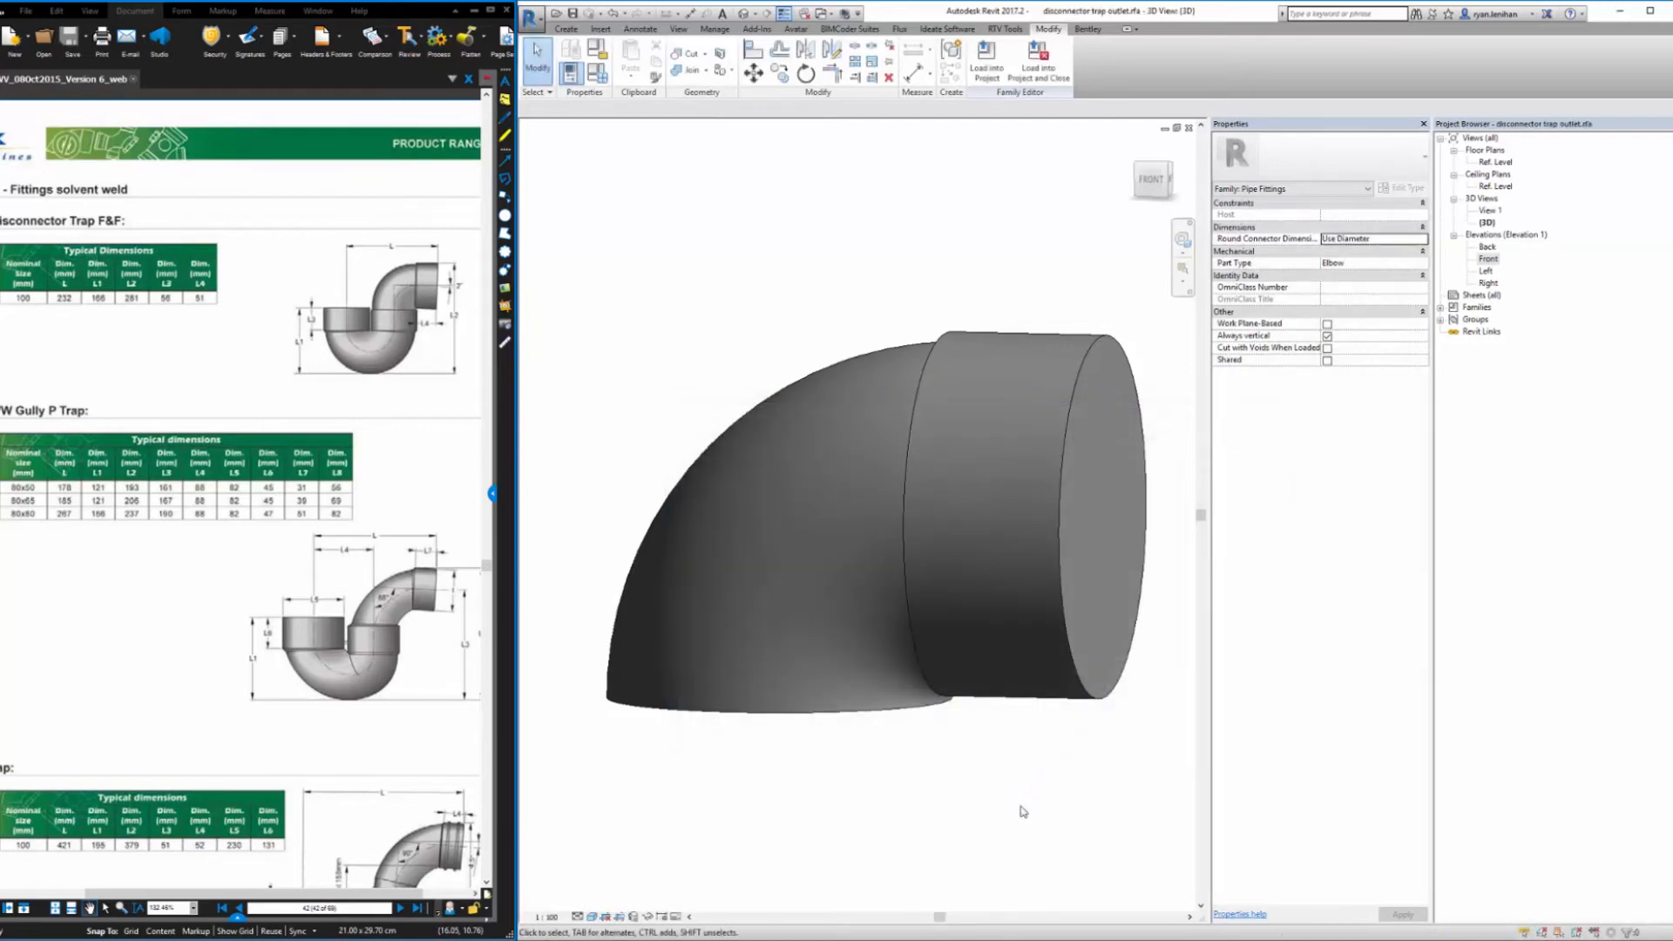
Load the outlet bend family into Family2 and place one instance over the trap's outlet-side socket in plan
left_click(985, 54)
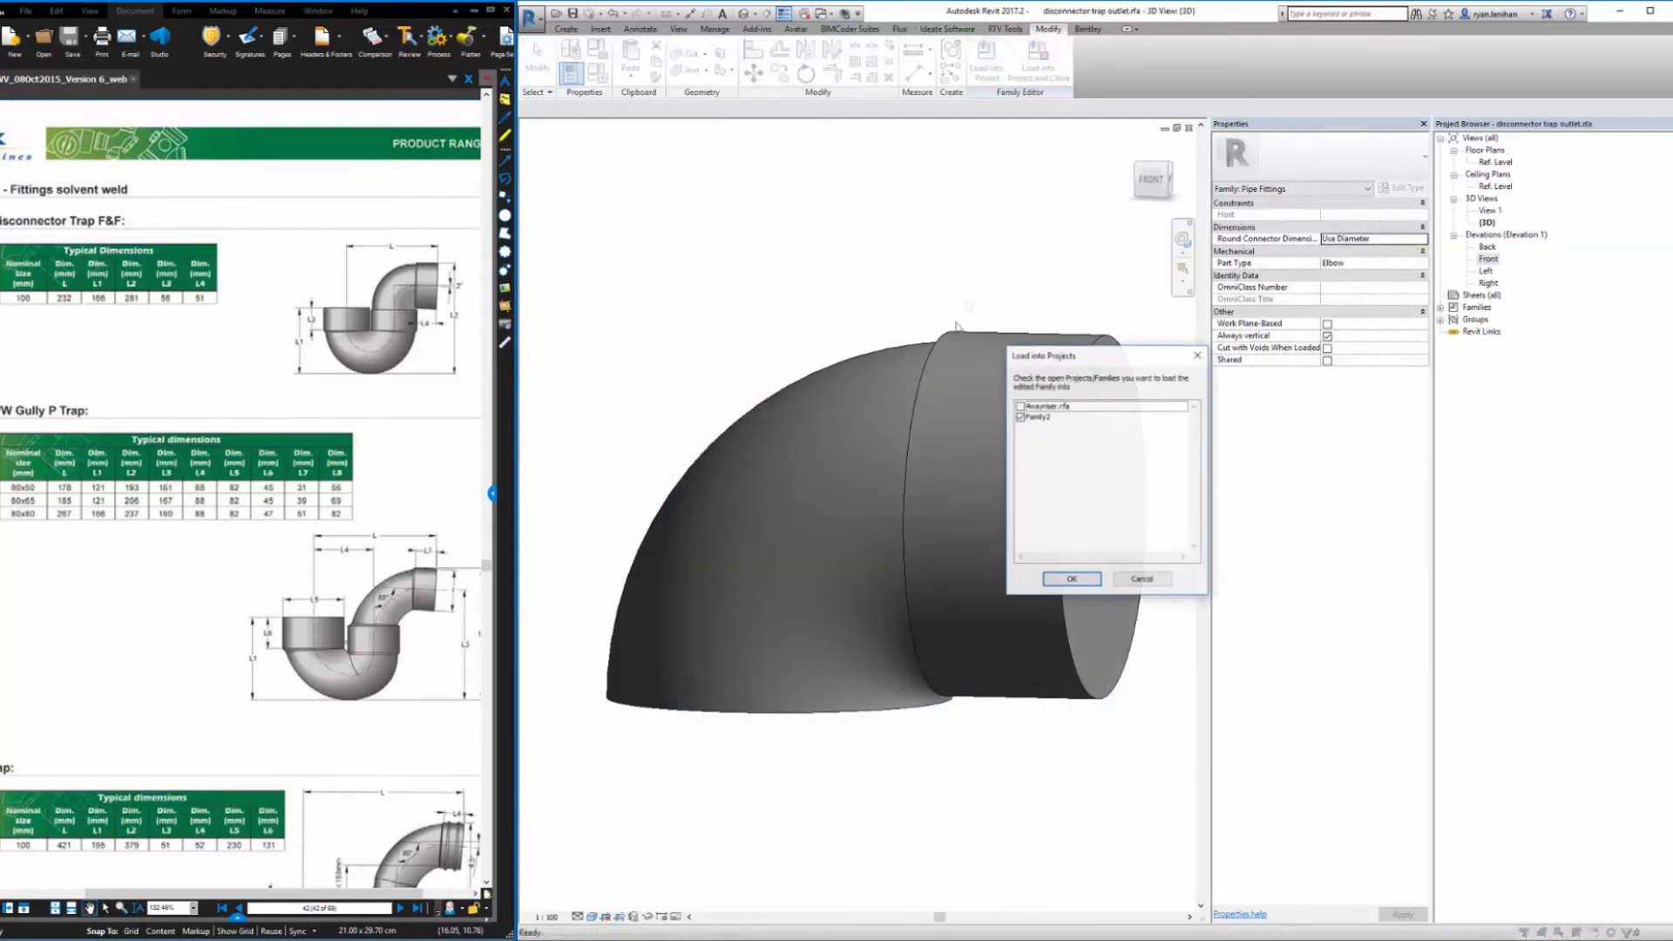
left_click(1093, 582)
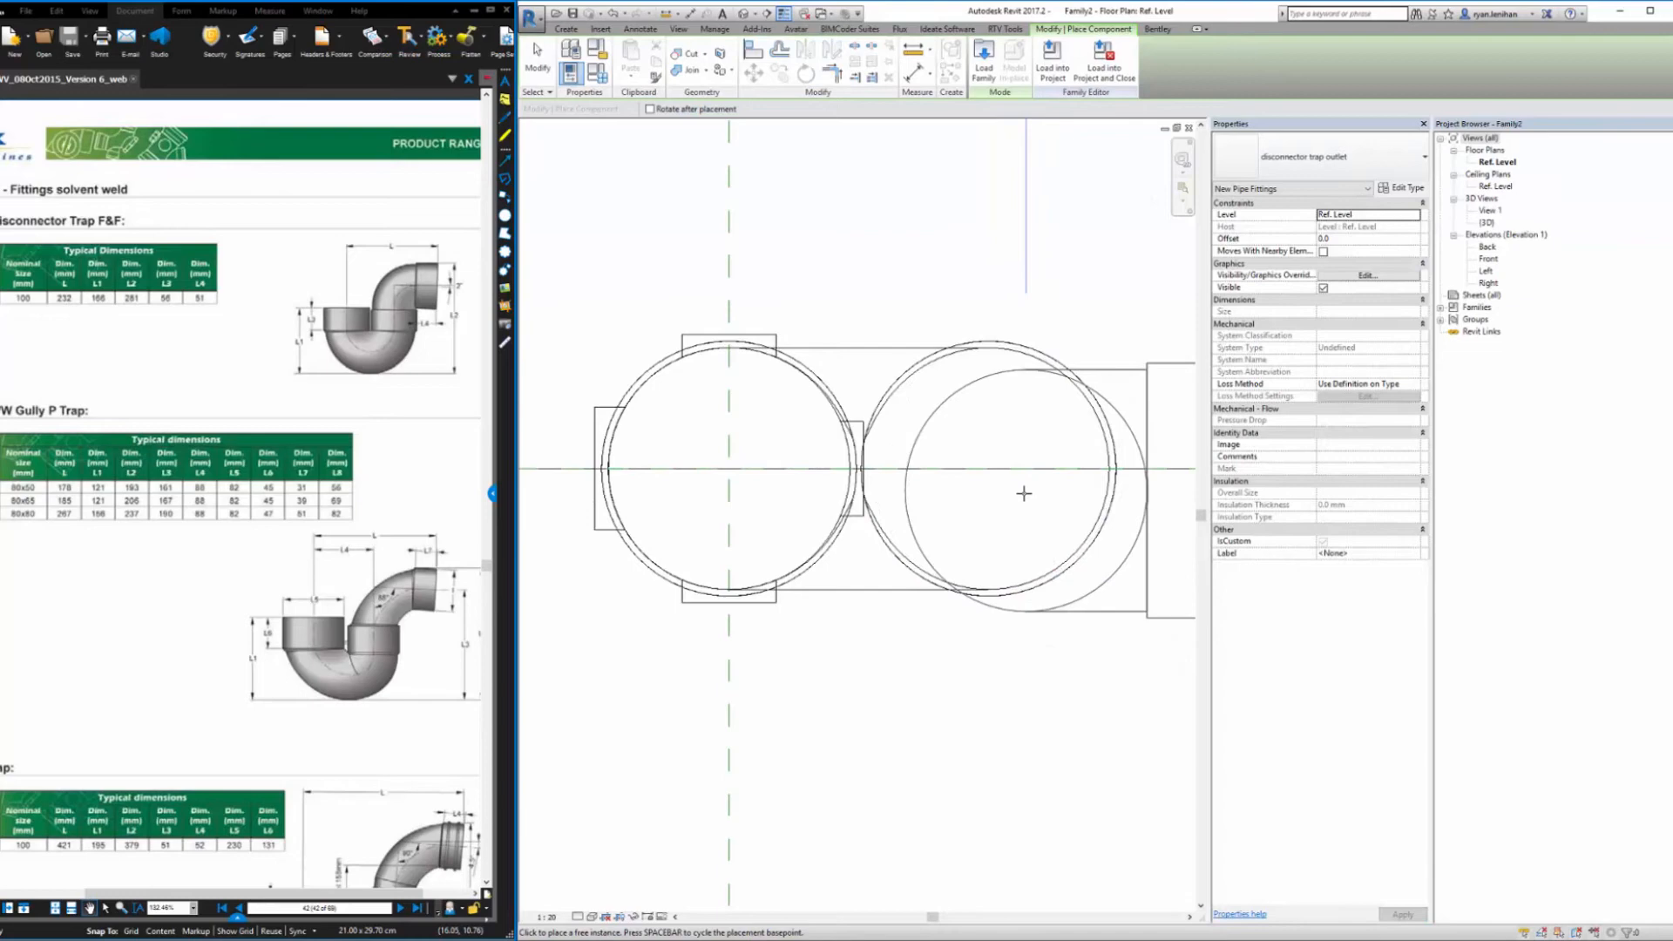
key("Escape")
scroll(695, 236, "down", 3)
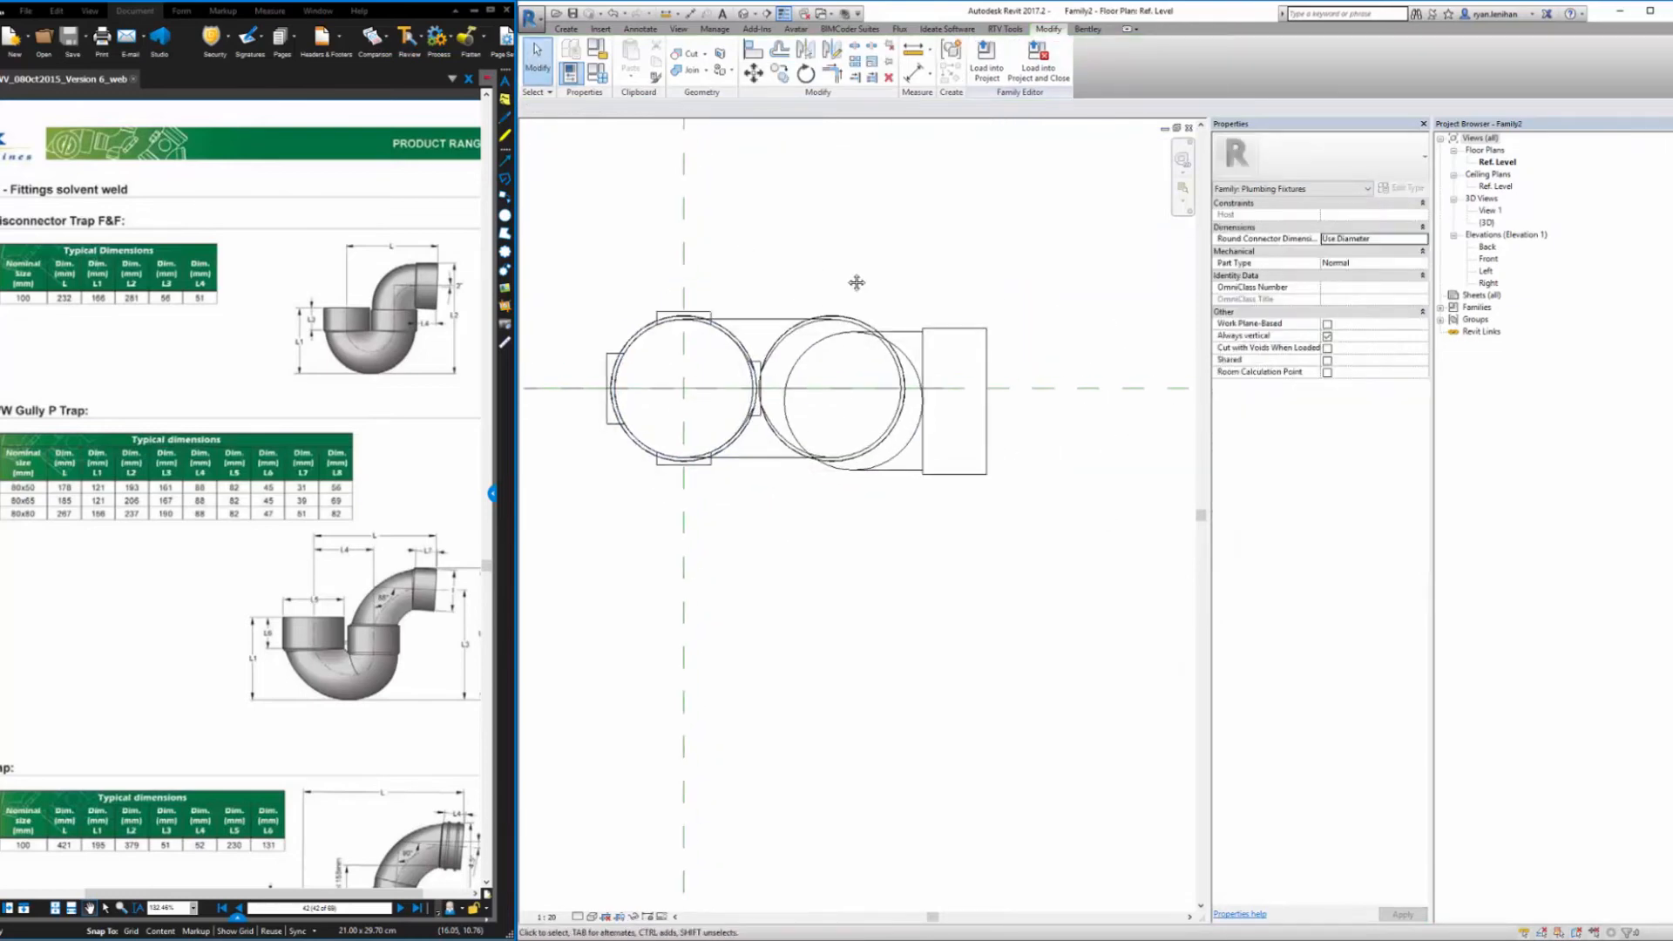
Draw a vertical reference plane in plan through the centre of the trap's outlet-side socket
left_click(568, 29)
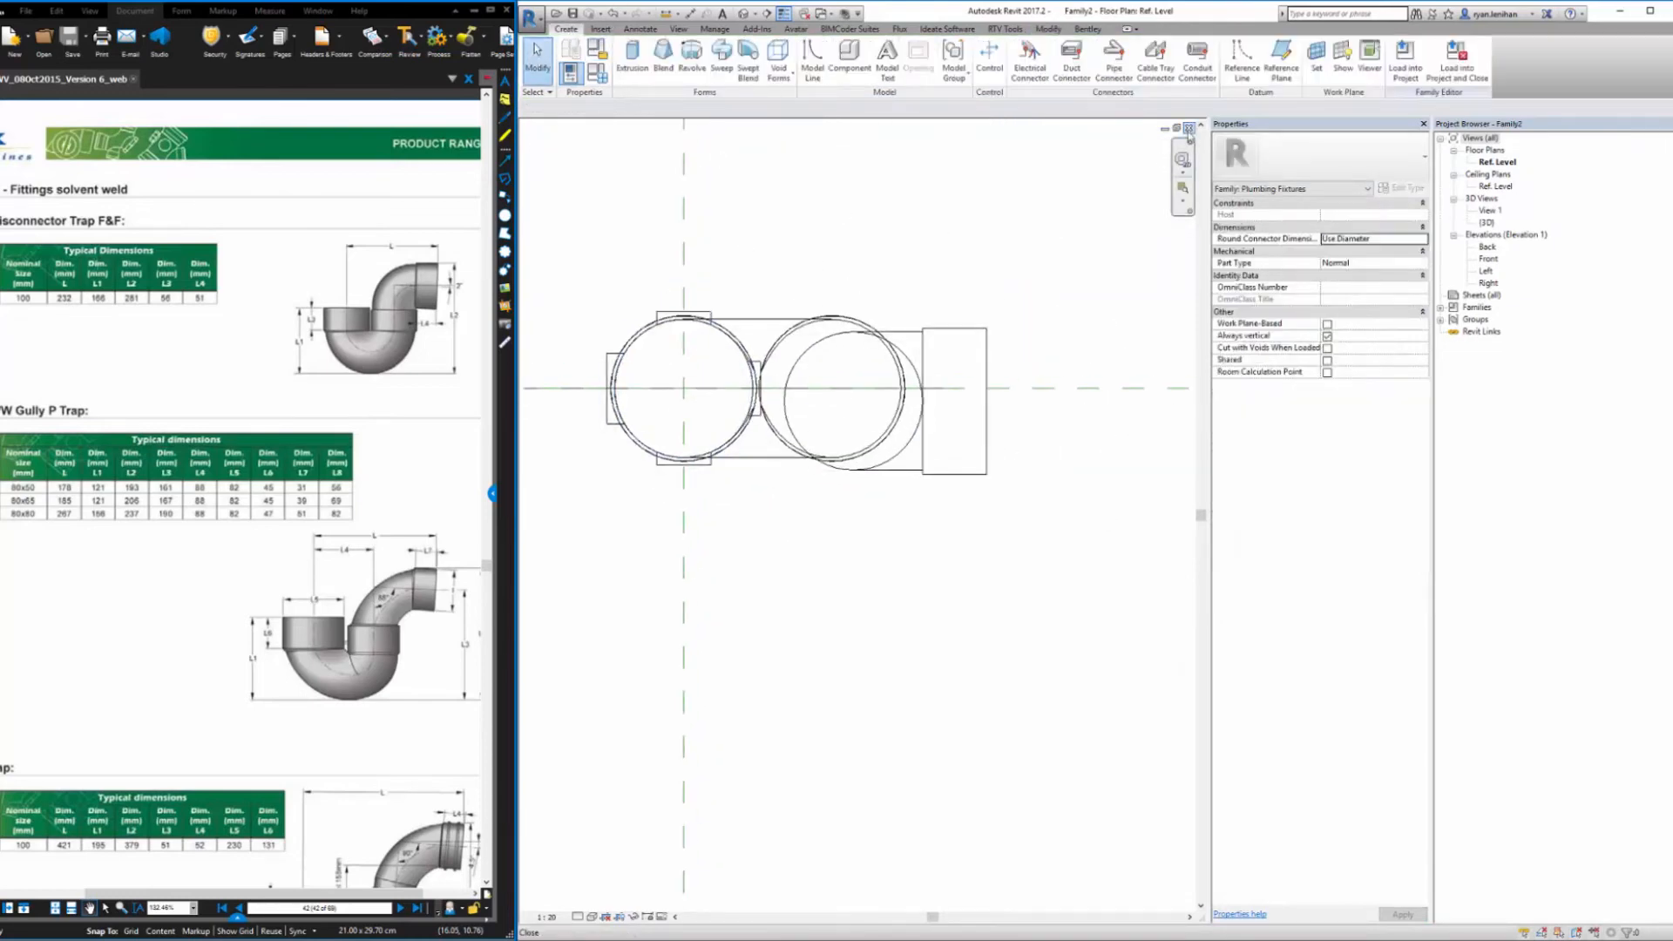
left_click(1281, 60)
left_click(827, 210)
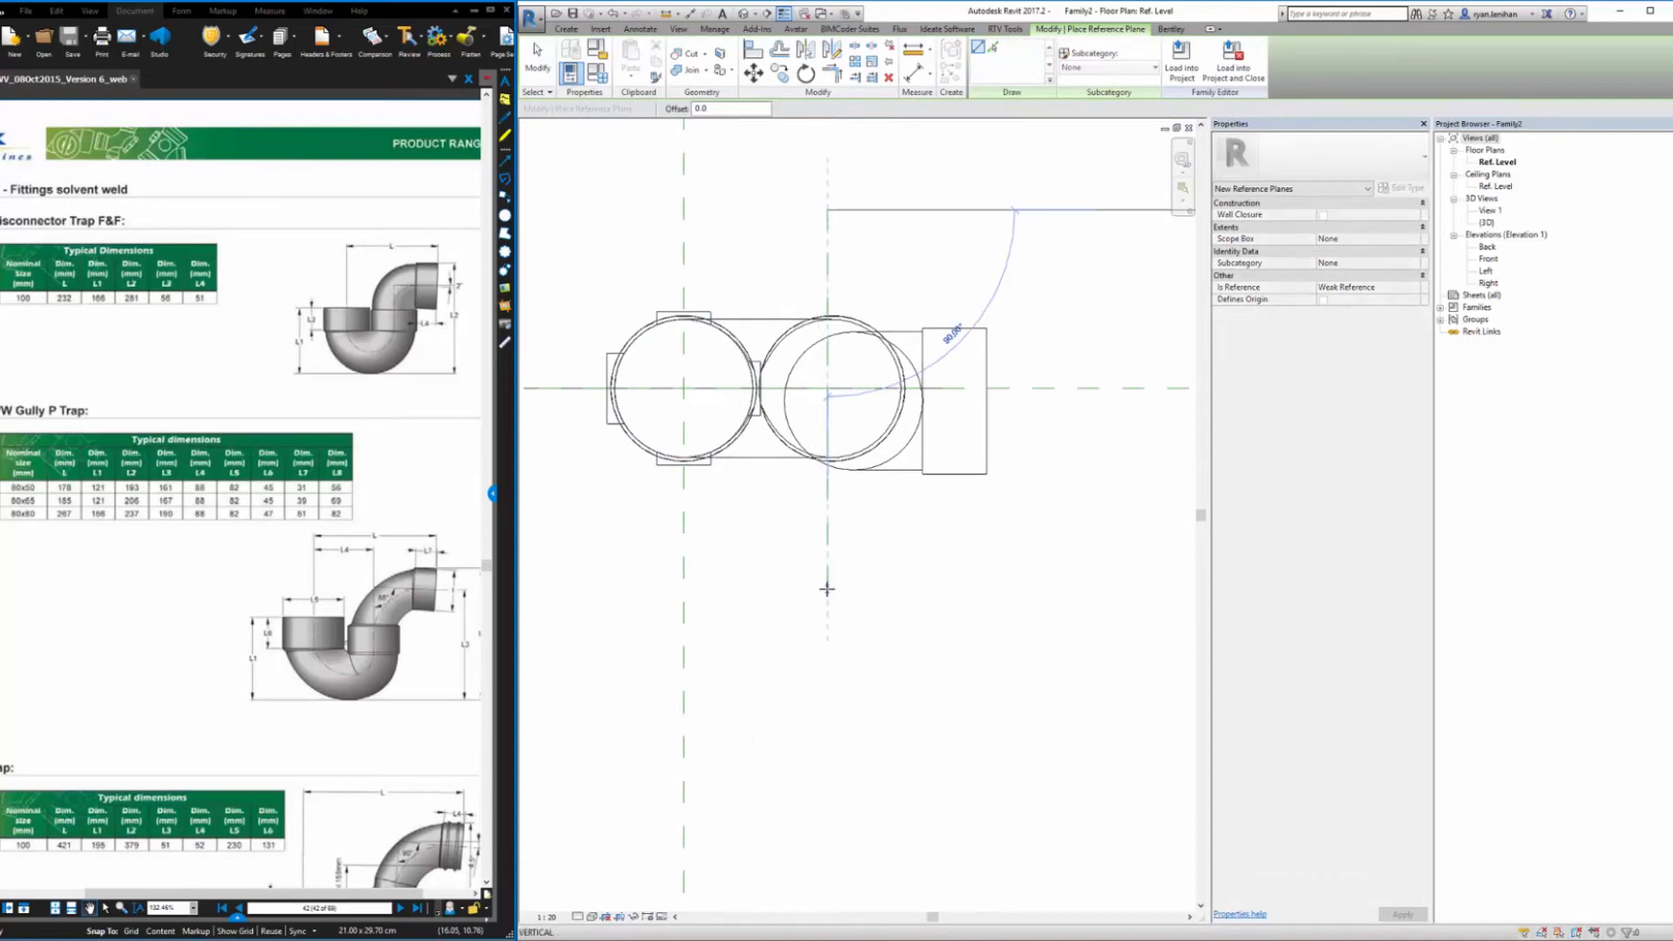
left_click(827, 587)
key("Escape")
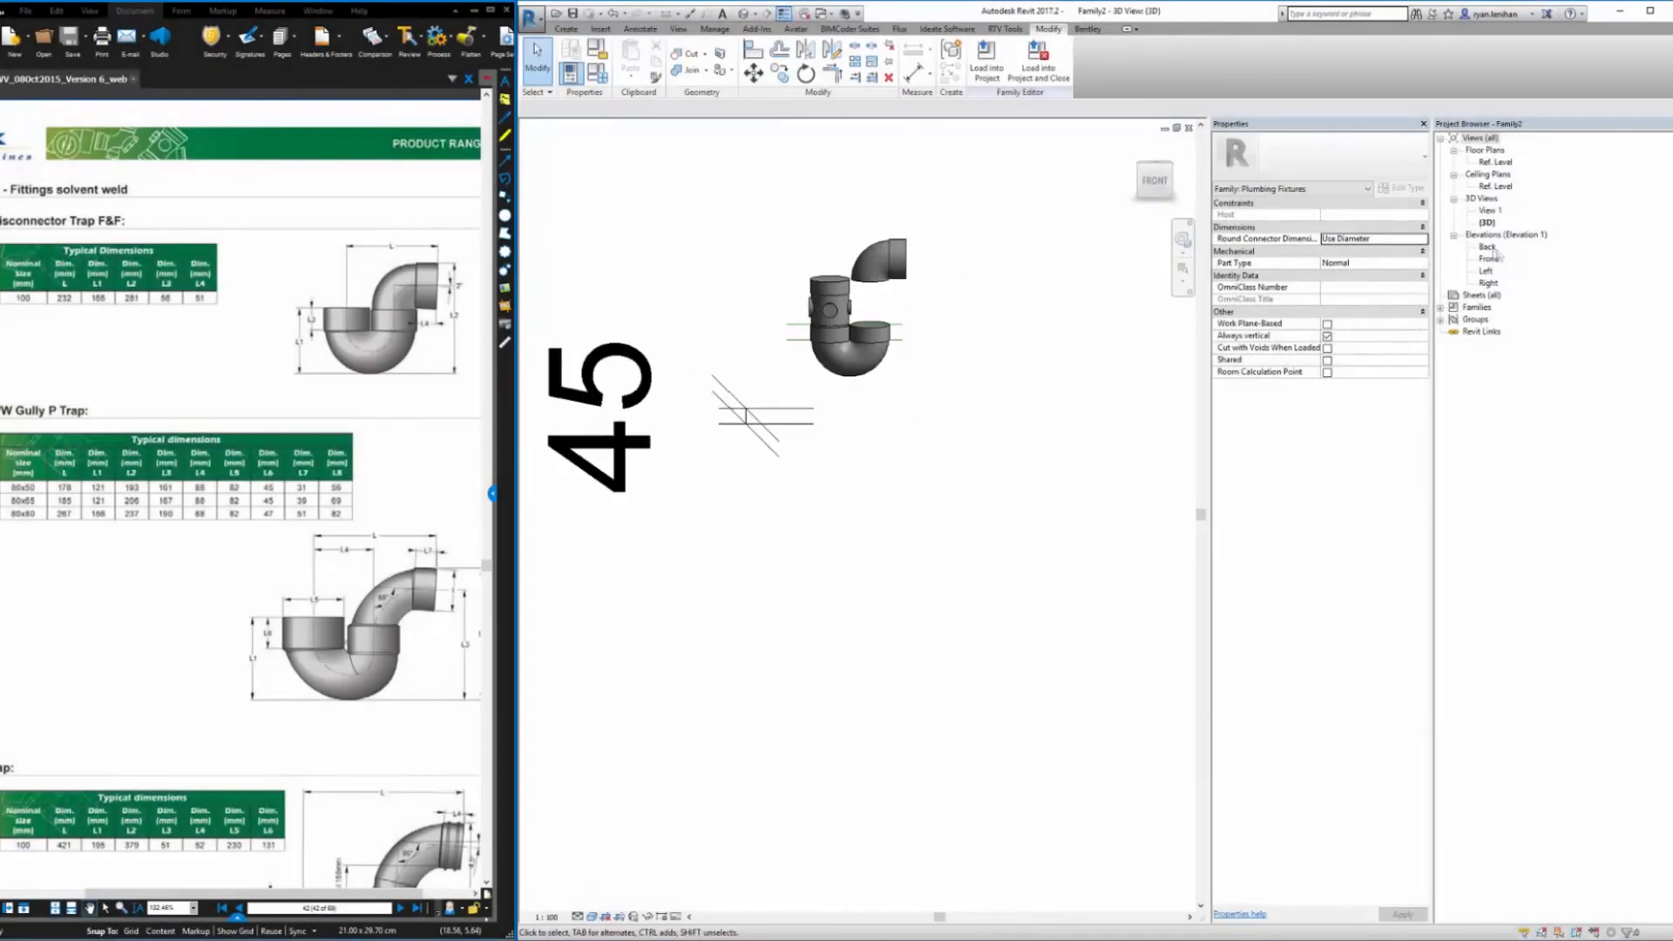
In the Front elevation, align the outlet bend's lower end with the upper reference line at the top of the trap socket
double_click(1490, 258)
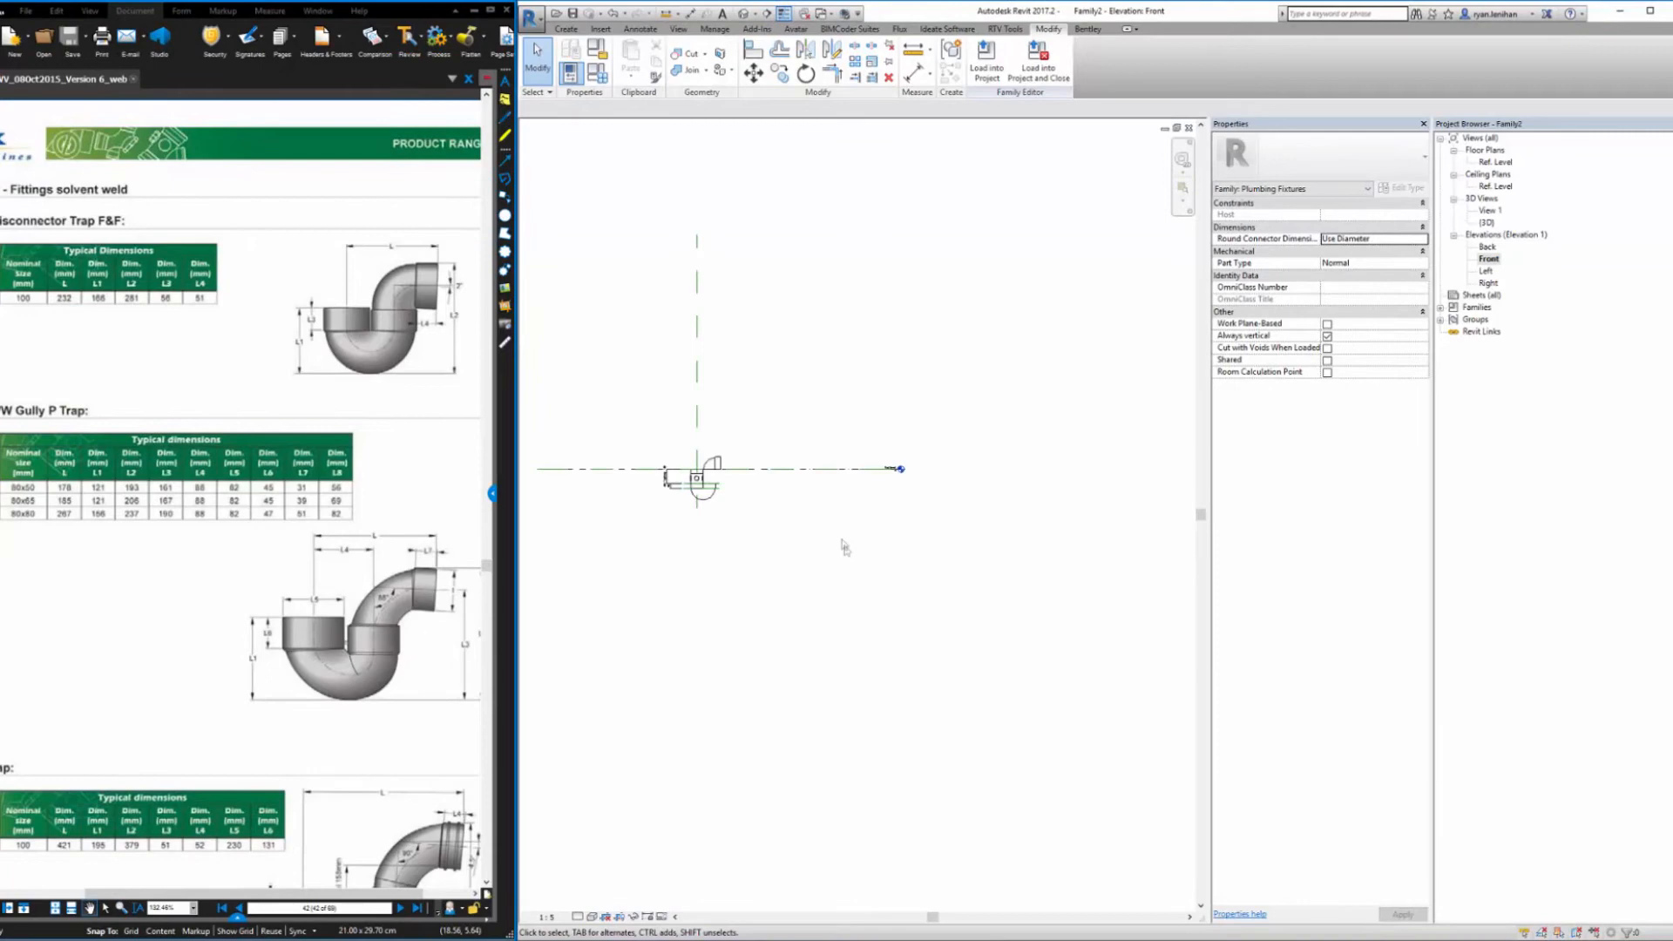
scroll(647, 455, "up", 5)
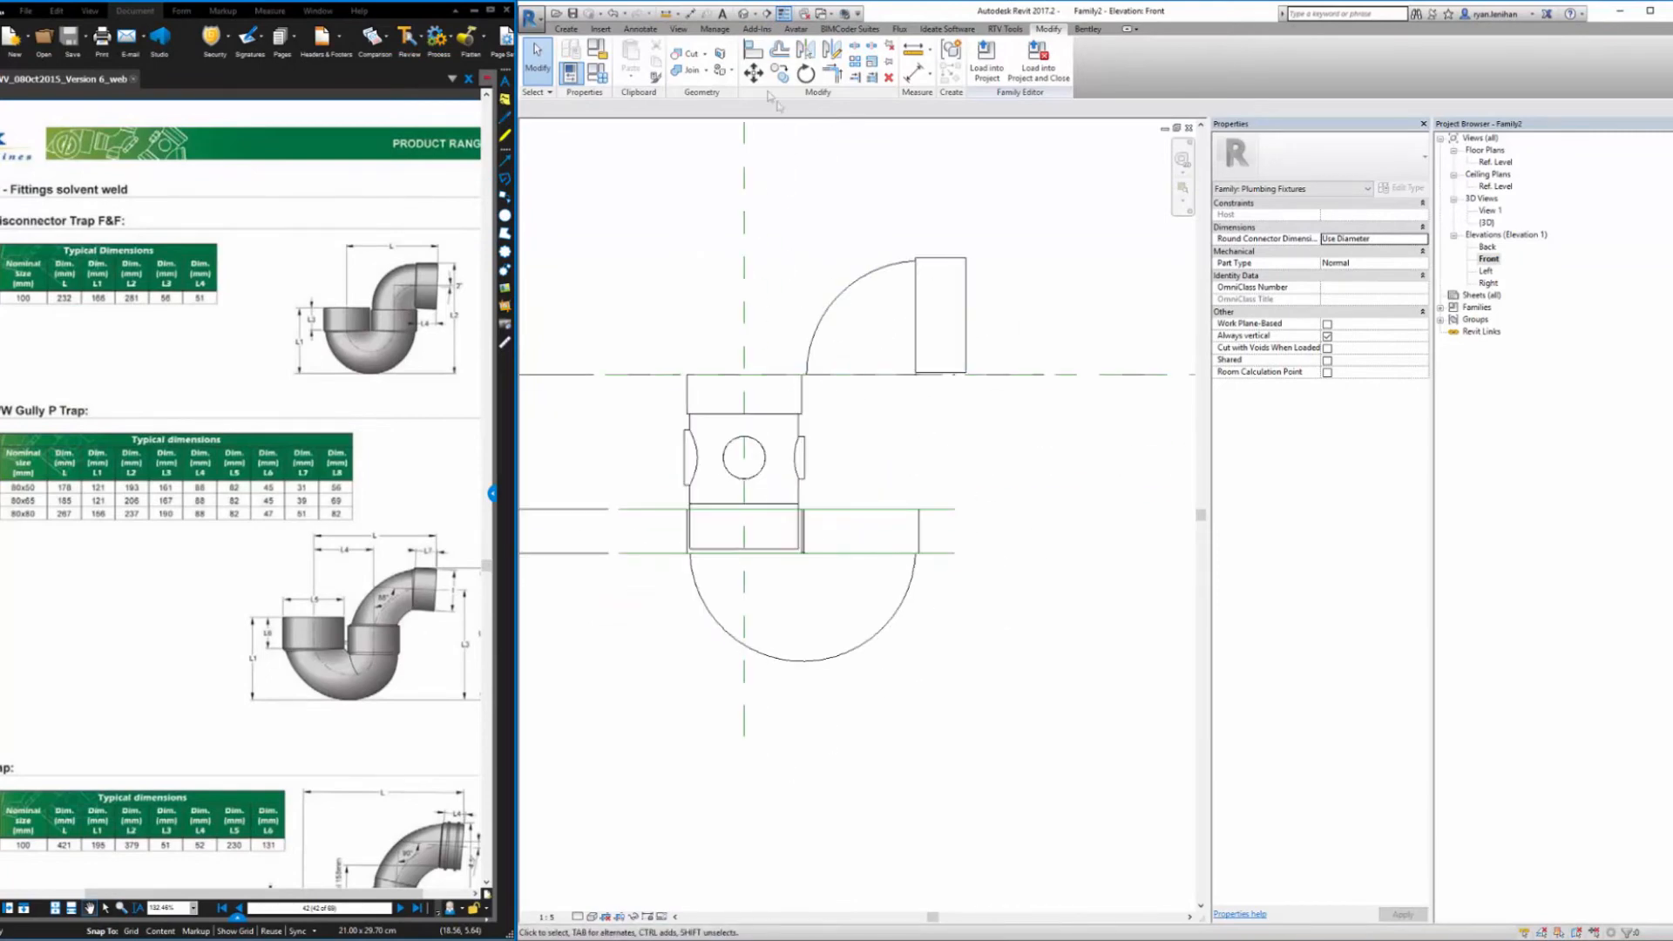
key("a")
key("l")
left_click(931, 510)
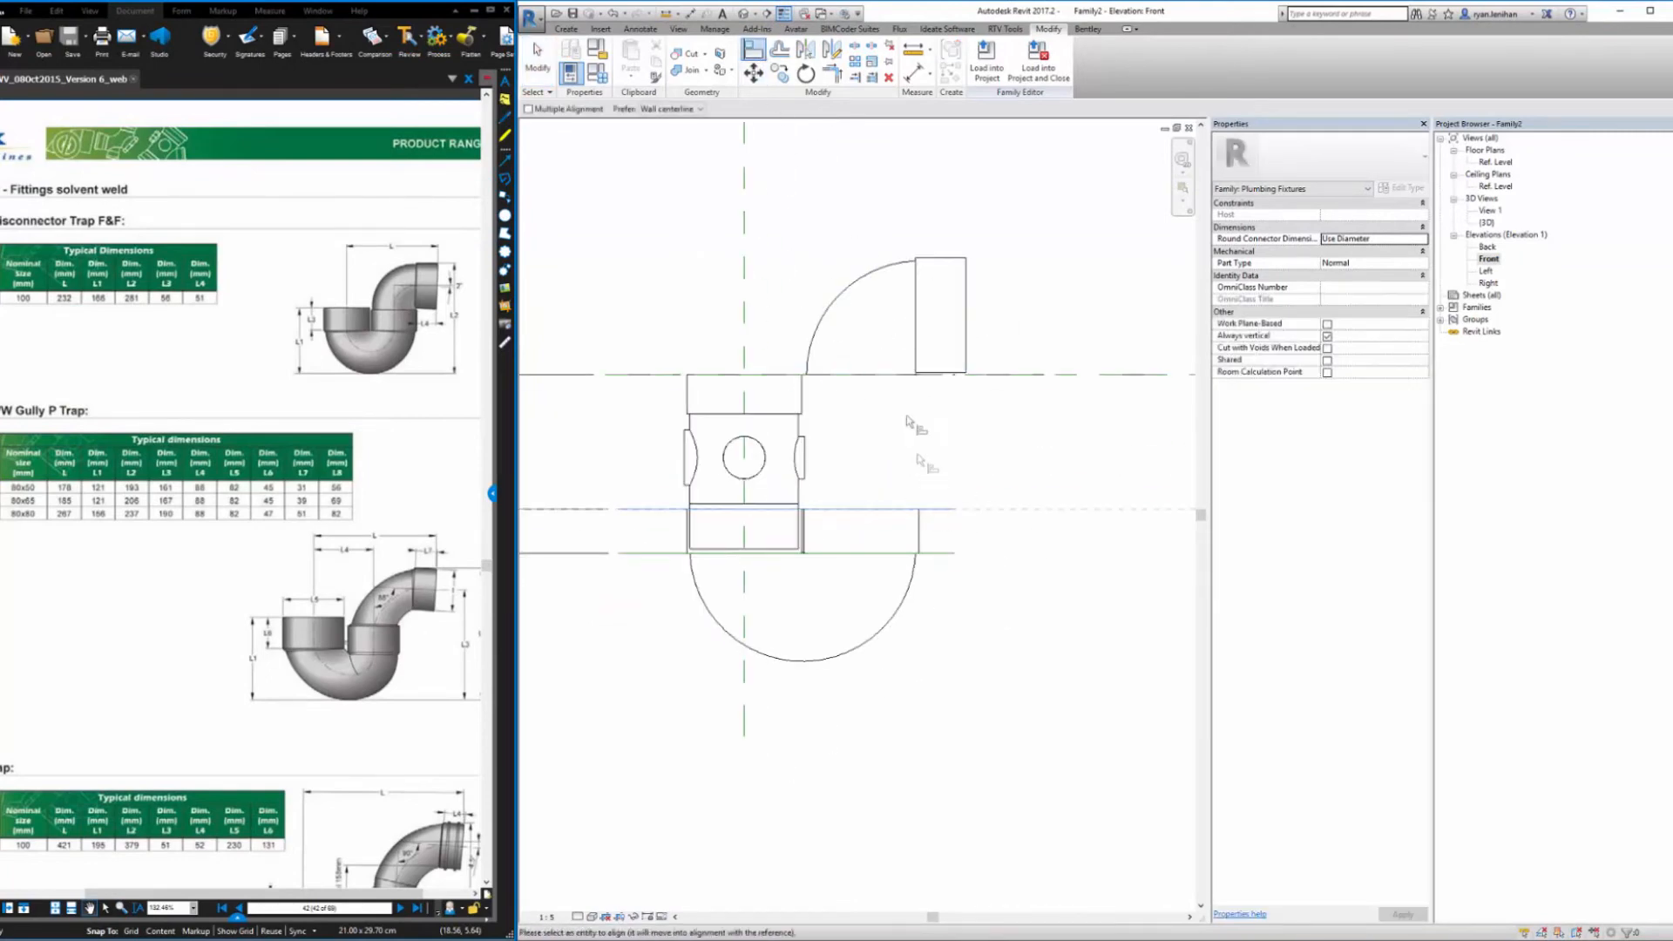
left_click(877, 375)
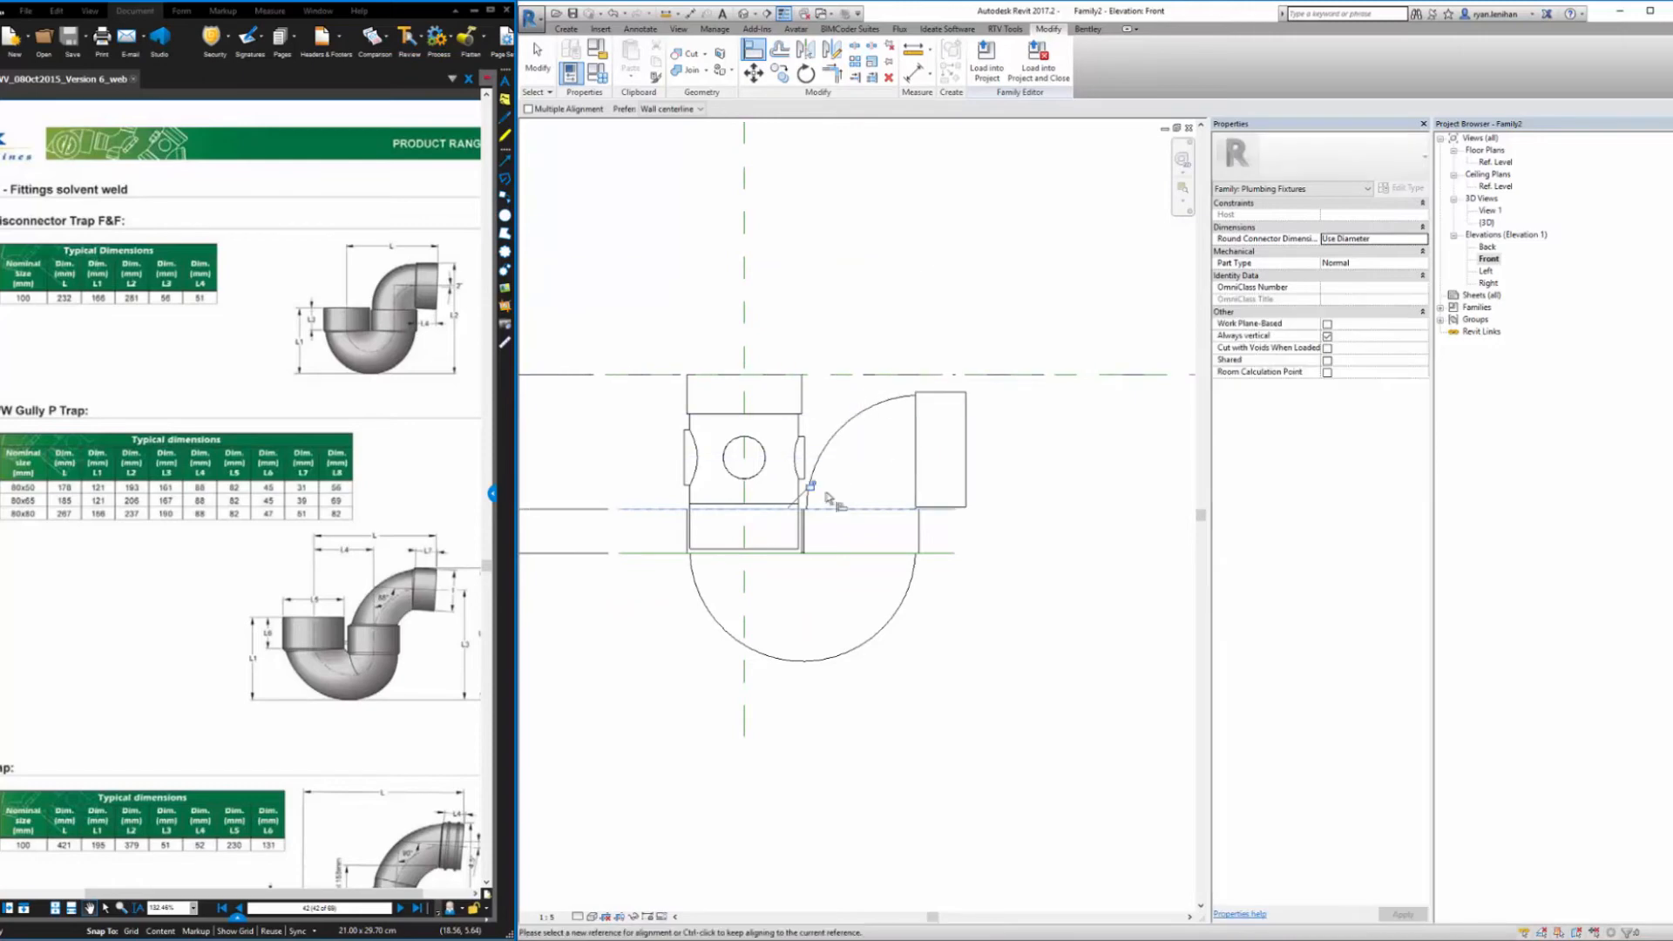
key("Escape")
key("Escape")
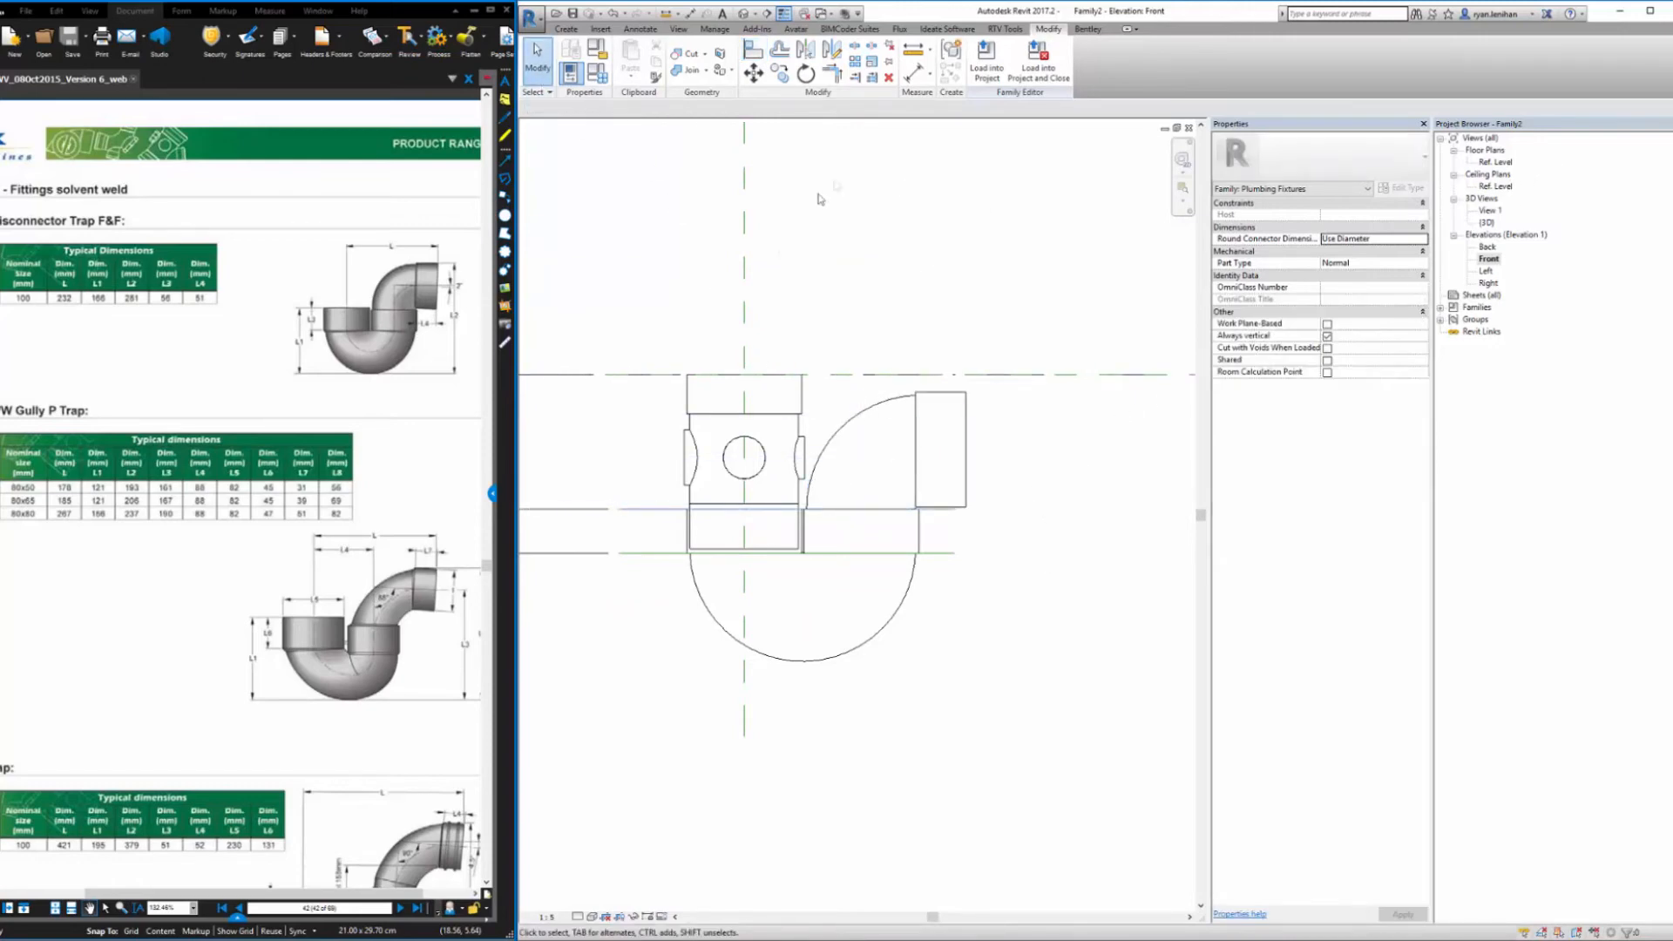
Open the 3D view of the trap and temporarily hide the dimensions category
left_click(744, 14)
middle_click_drag(784, 273, 783, 466, "shift")
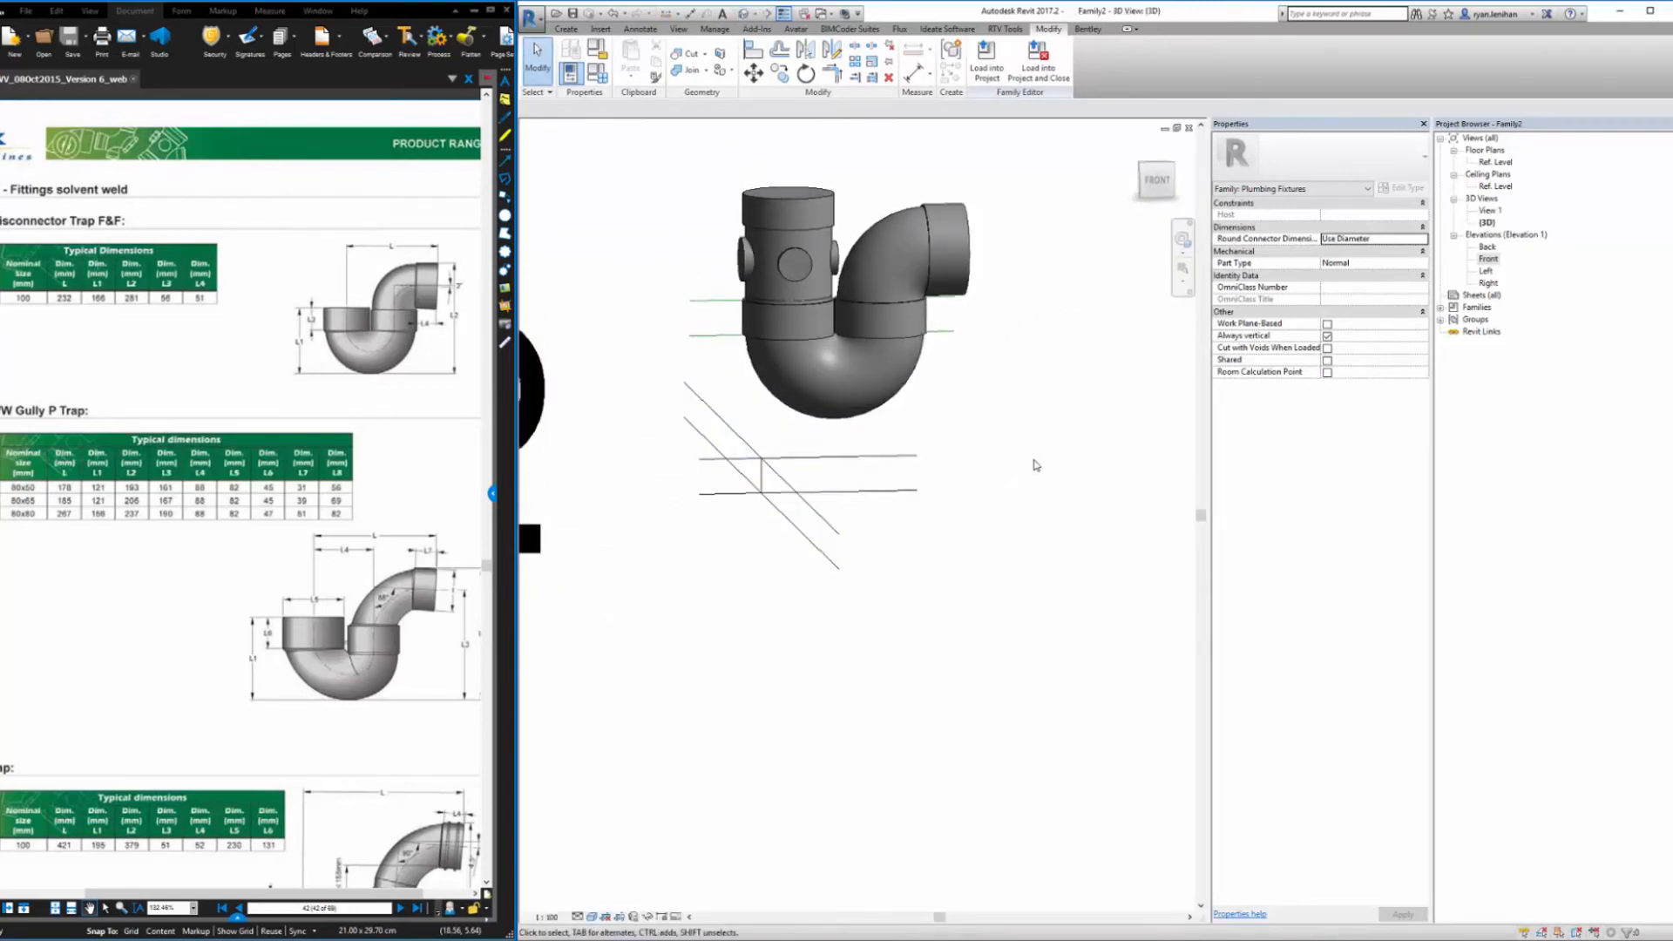
right_click(754, 454)
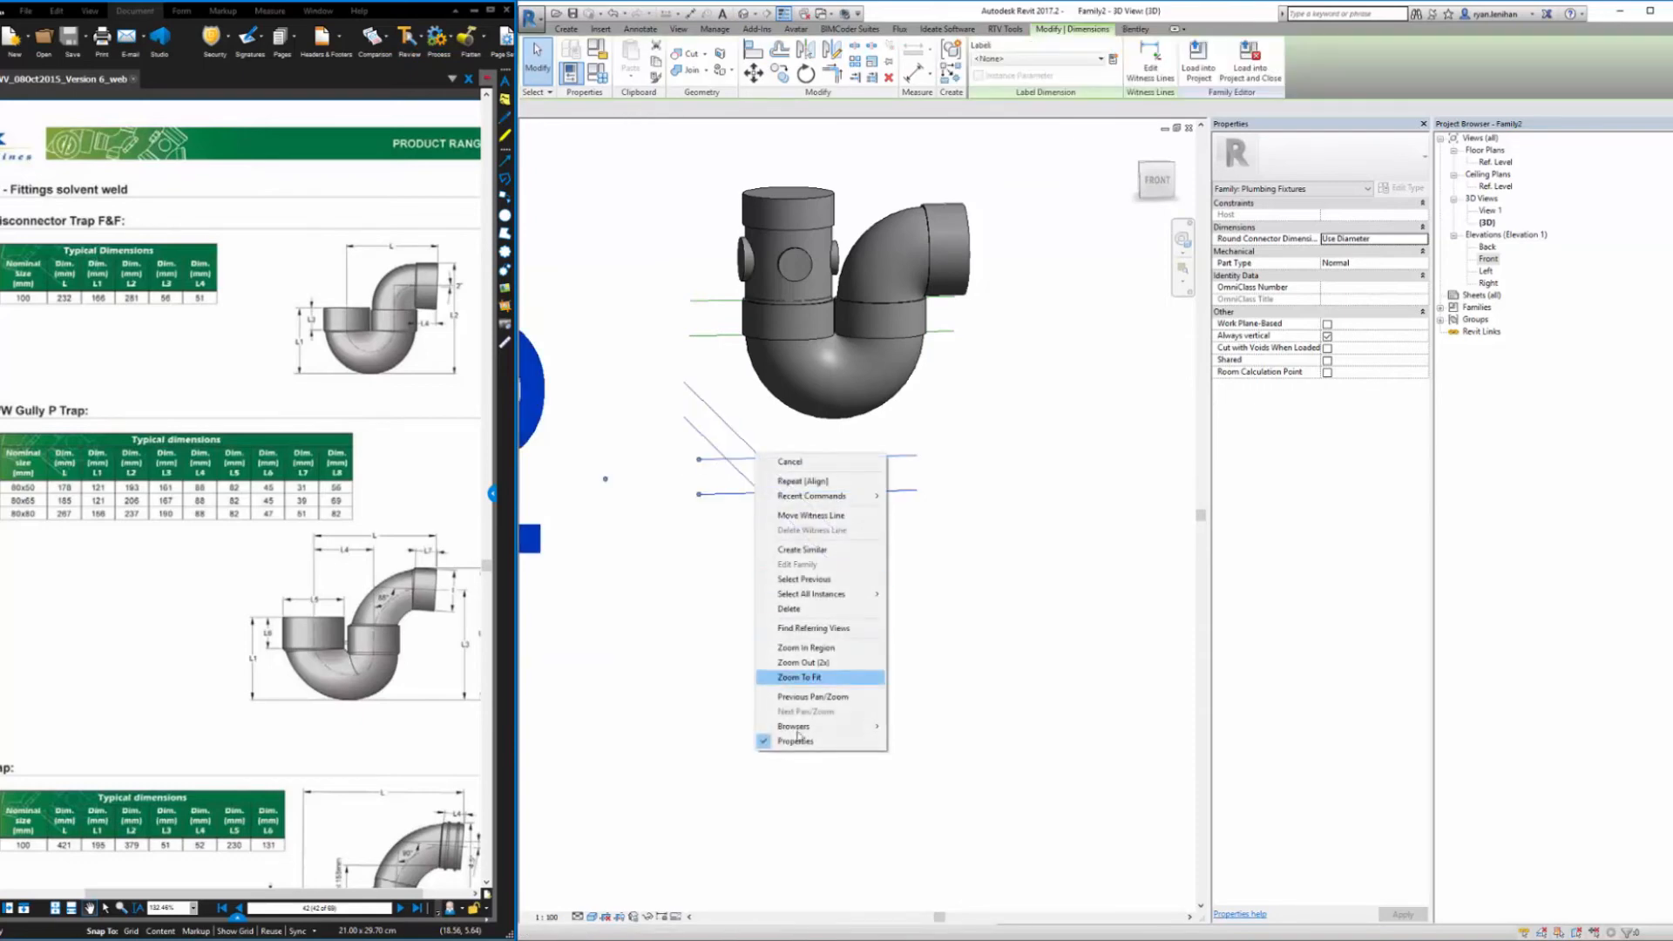
left_click(647, 915)
left_click(650, 918)
left_click(688, 859)
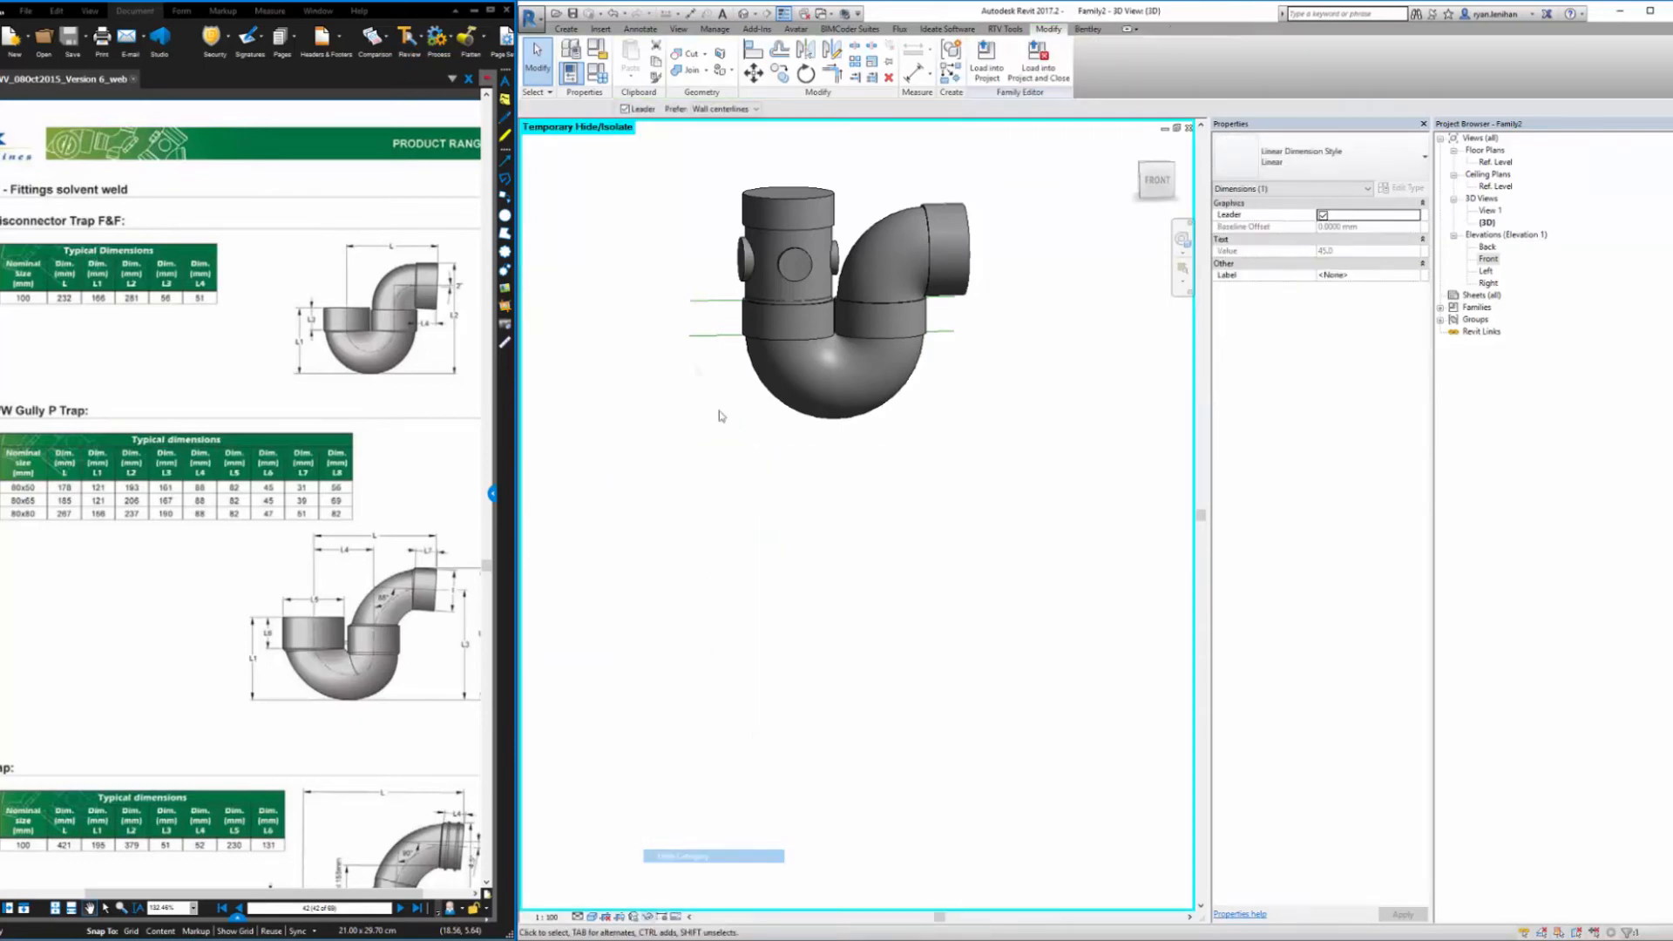
Temporarily hide the reference lines category in 3D and inspect the assembled trap from different angles
left_click(703, 305)
left_click(649, 917)
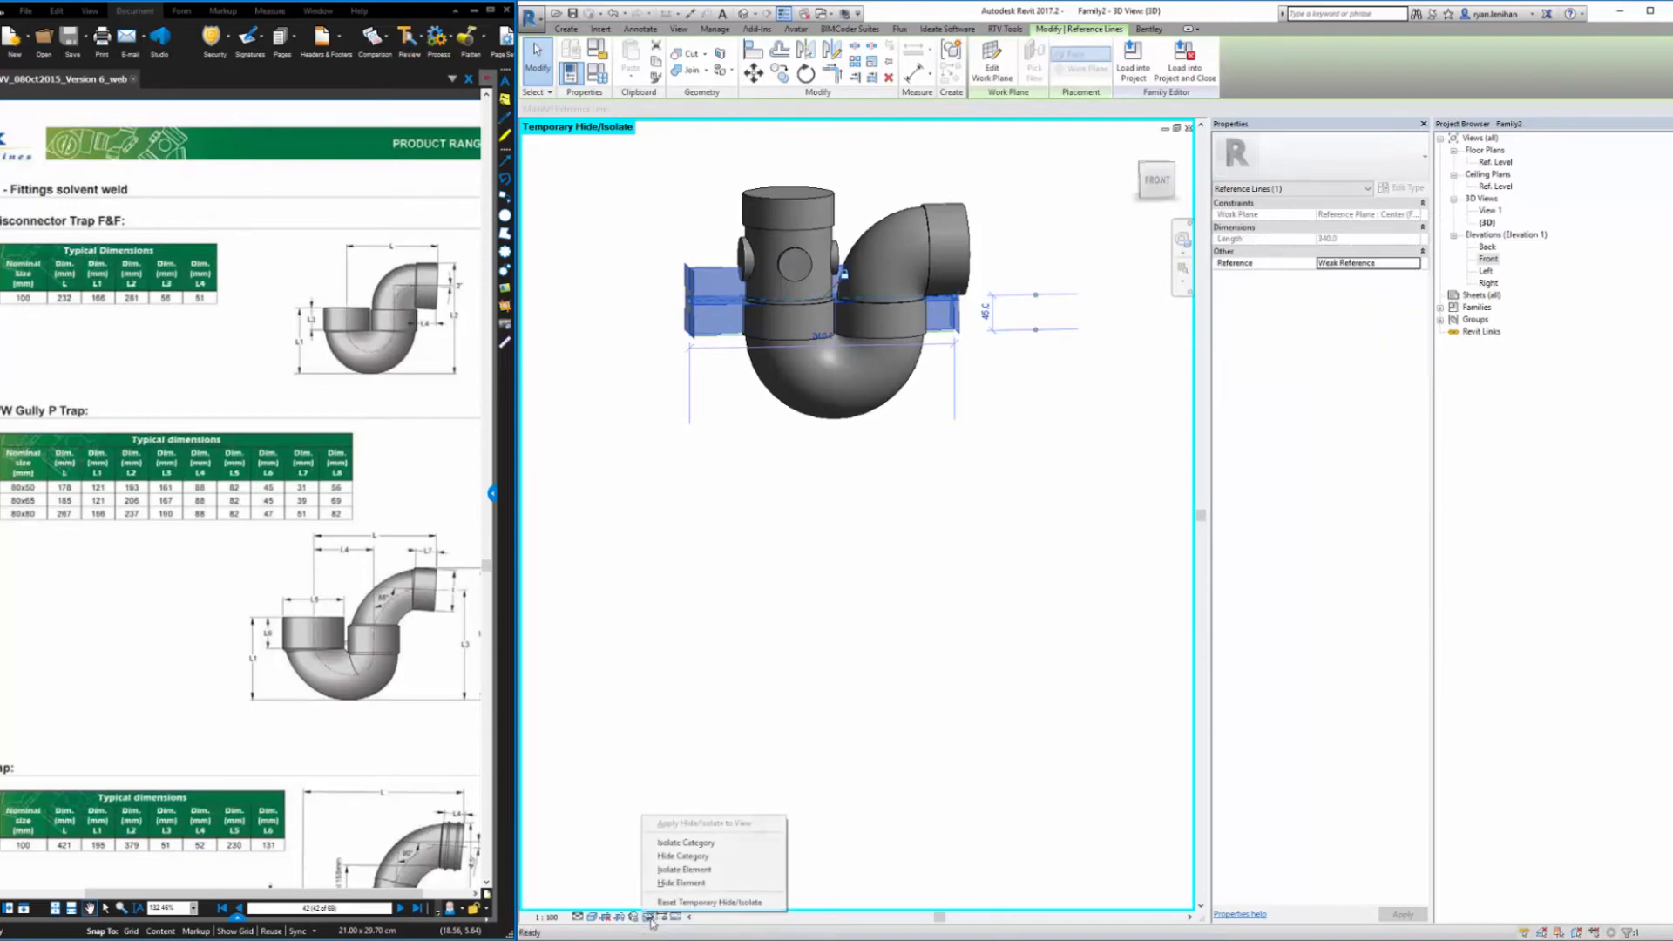
left_click(696, 858)
middle_click_drag(905, 488, 899, 676)
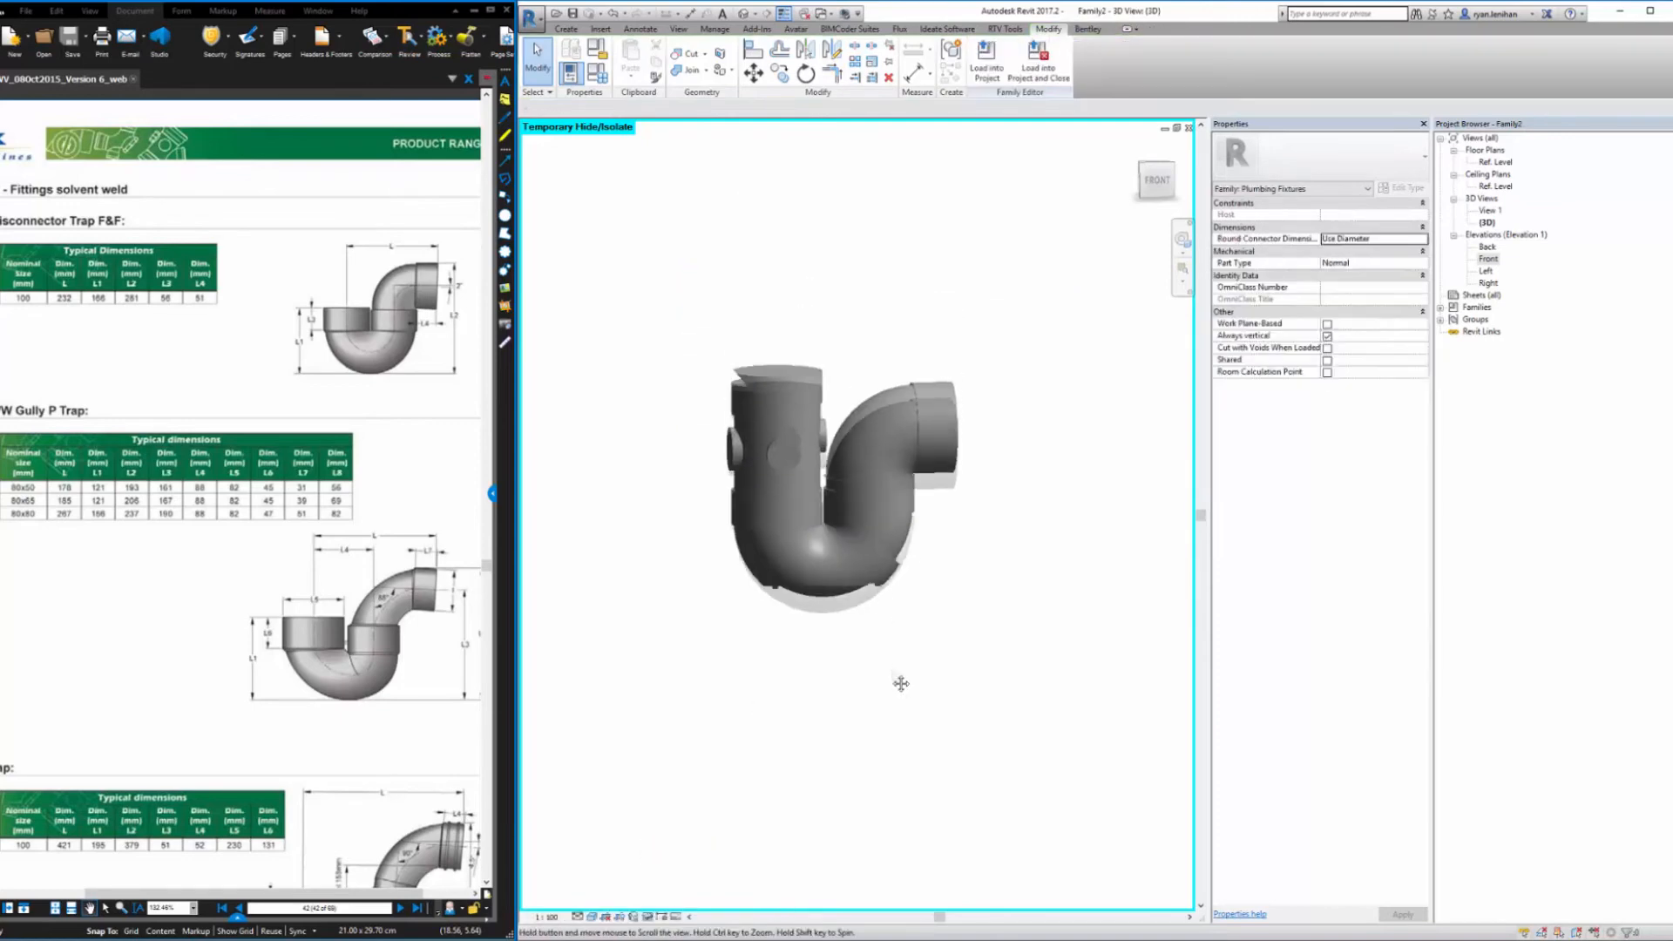
scroll(893, 630, "up", 2)
middle_click_drag(842, 603, 1057, 603, "shift")
middle_click_drag(821, 663, 898, 610, "shift")
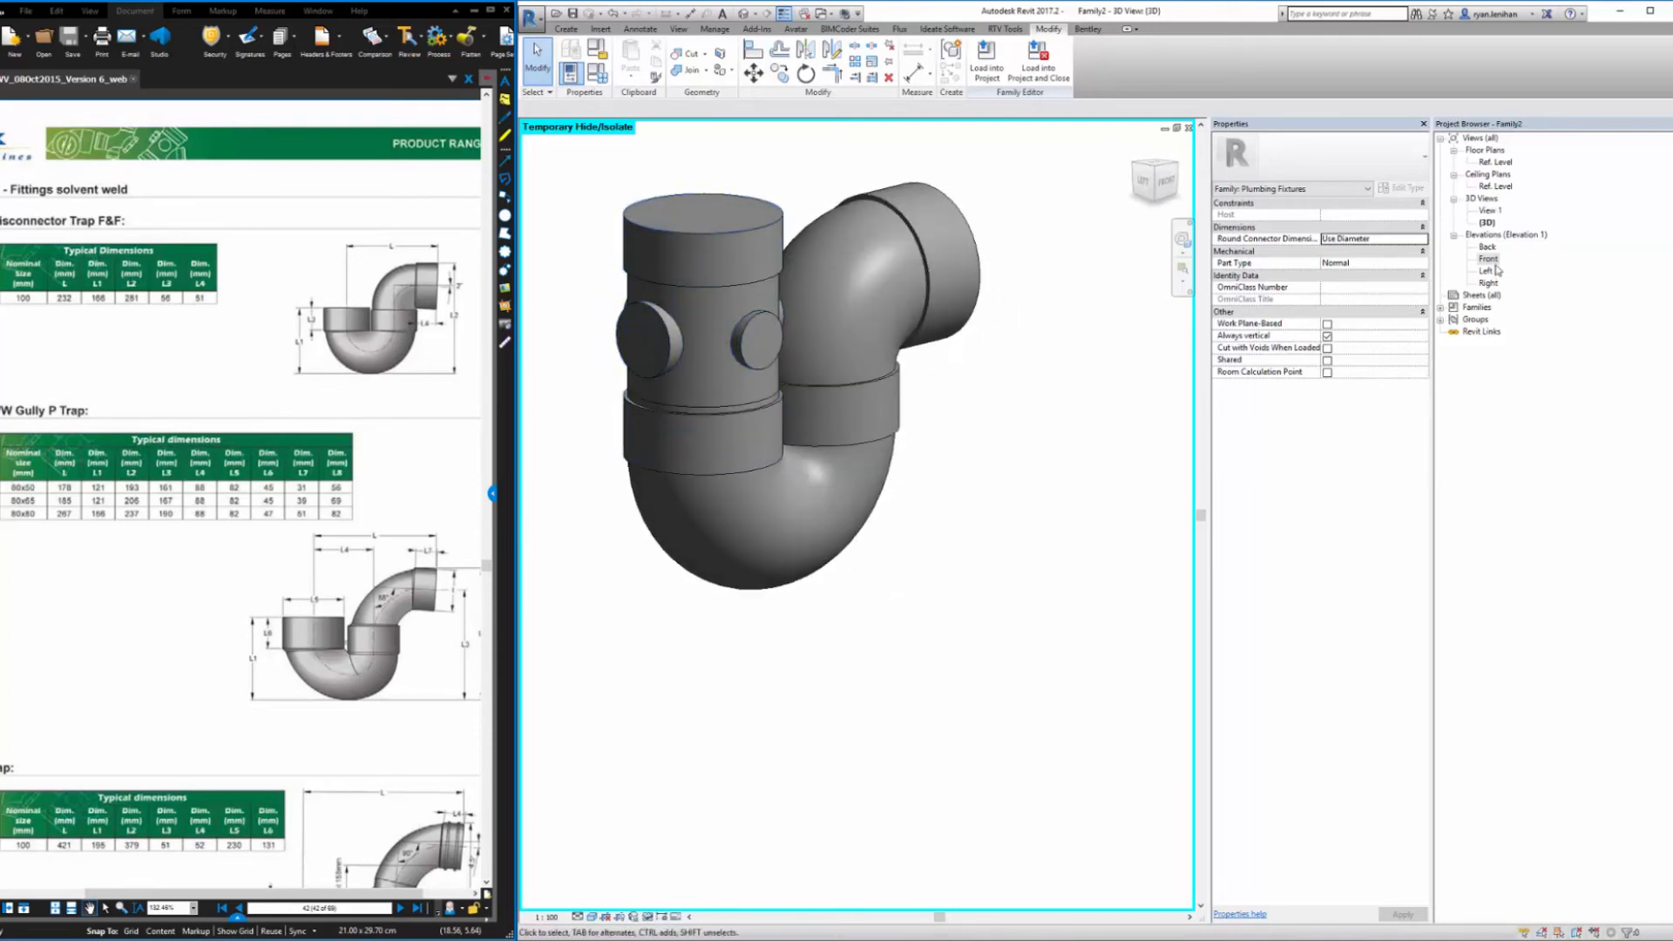
In the Ref. Level plan, rotate the four-way riser counterclockwise about its centre until its axis is about 55° from the horizontal reference plane
double_click(1501, 163)
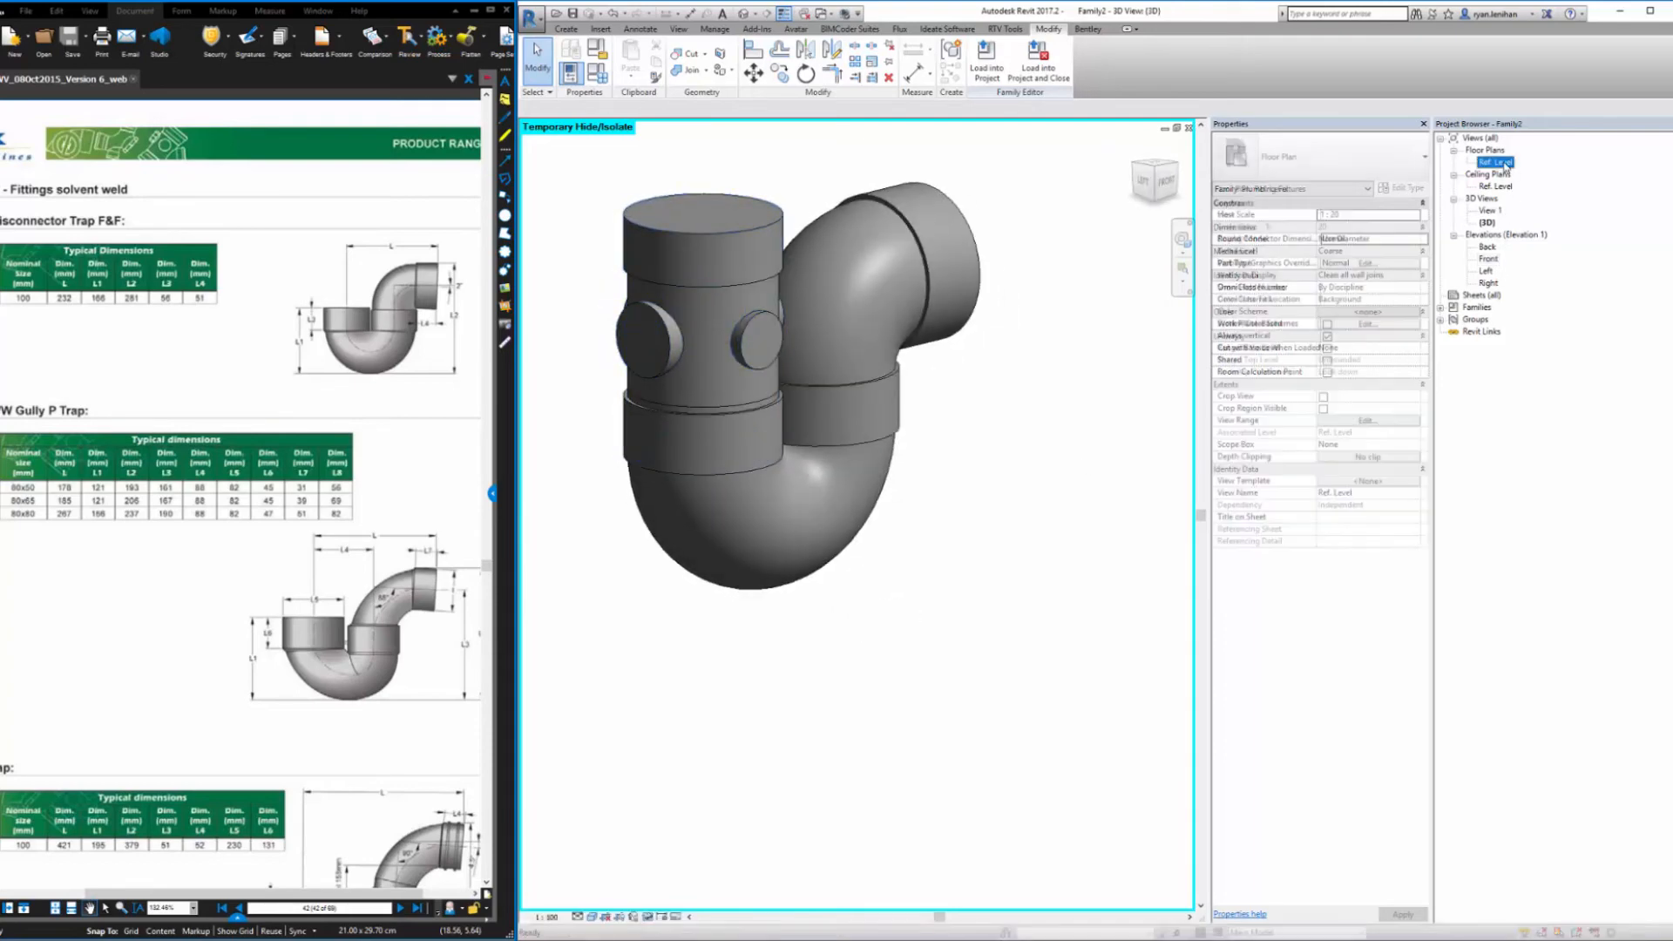
scroll(845, 567, "down", 2)
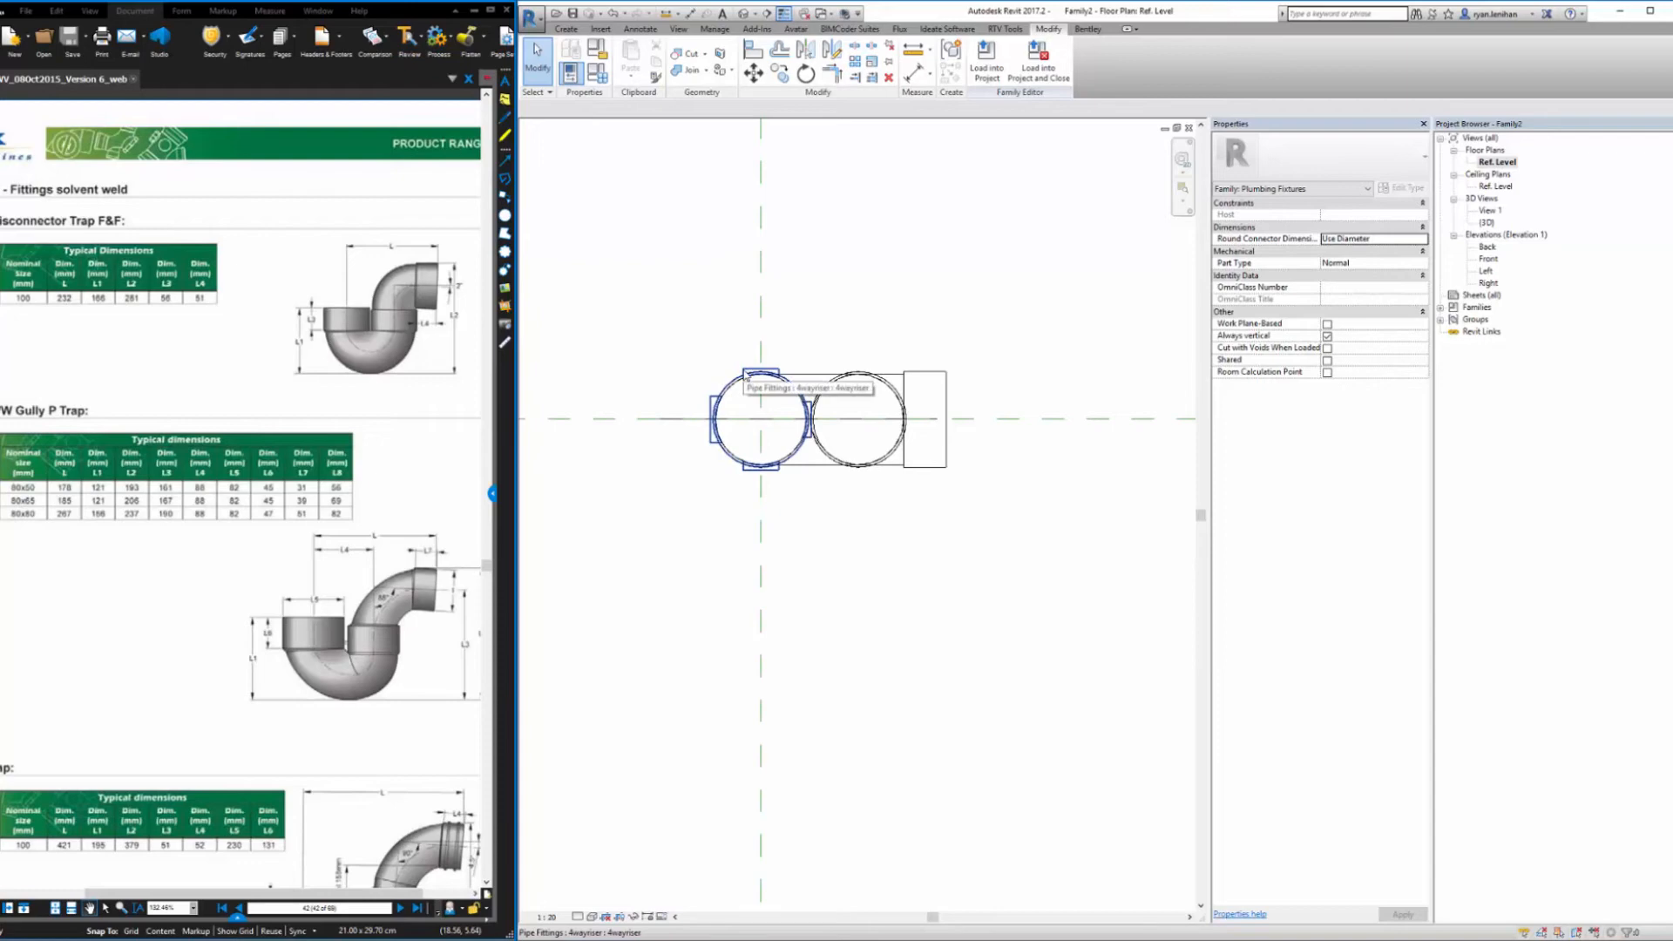
left_click(747, 377)
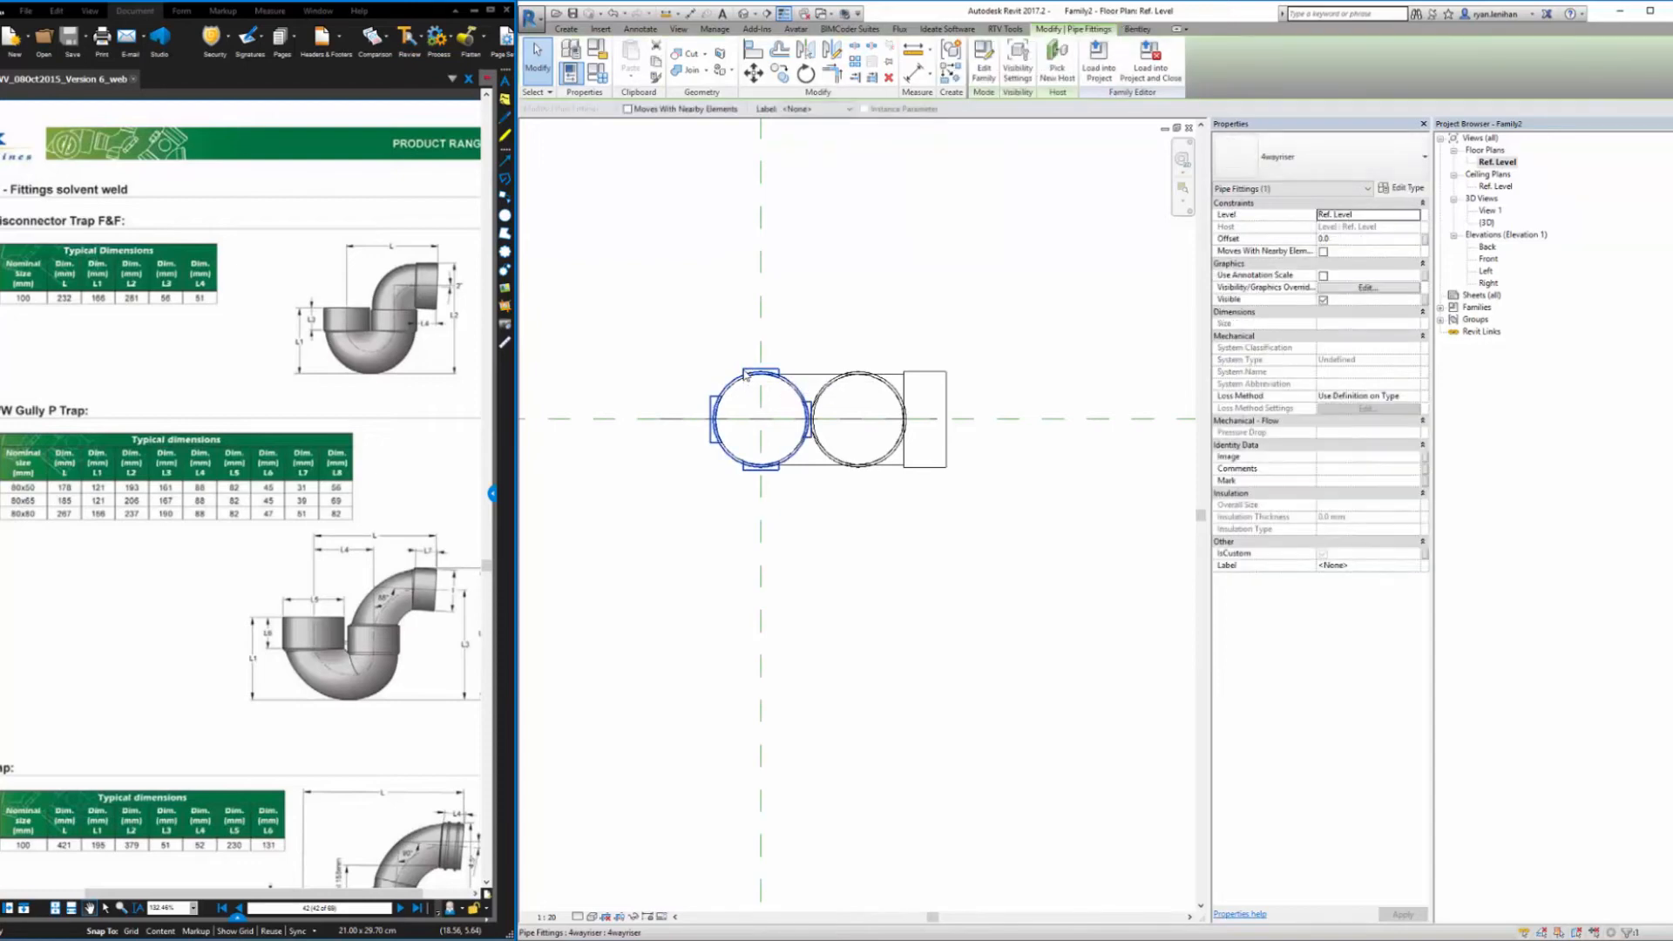
key("r")
key("o")
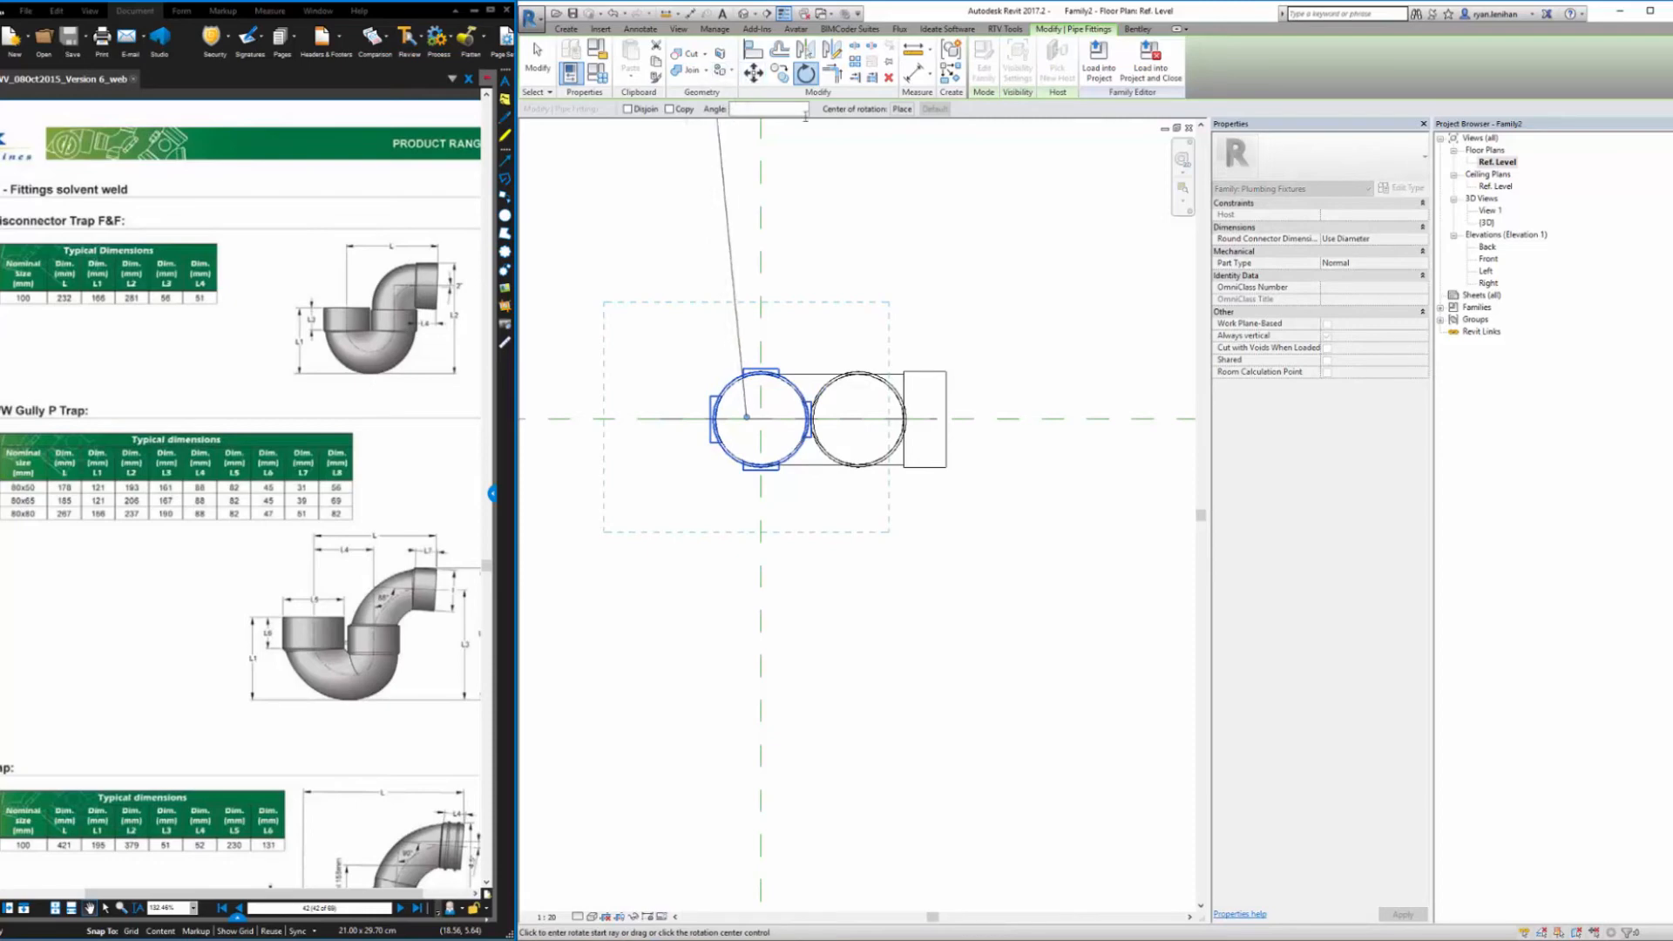
left_click(902, 109)
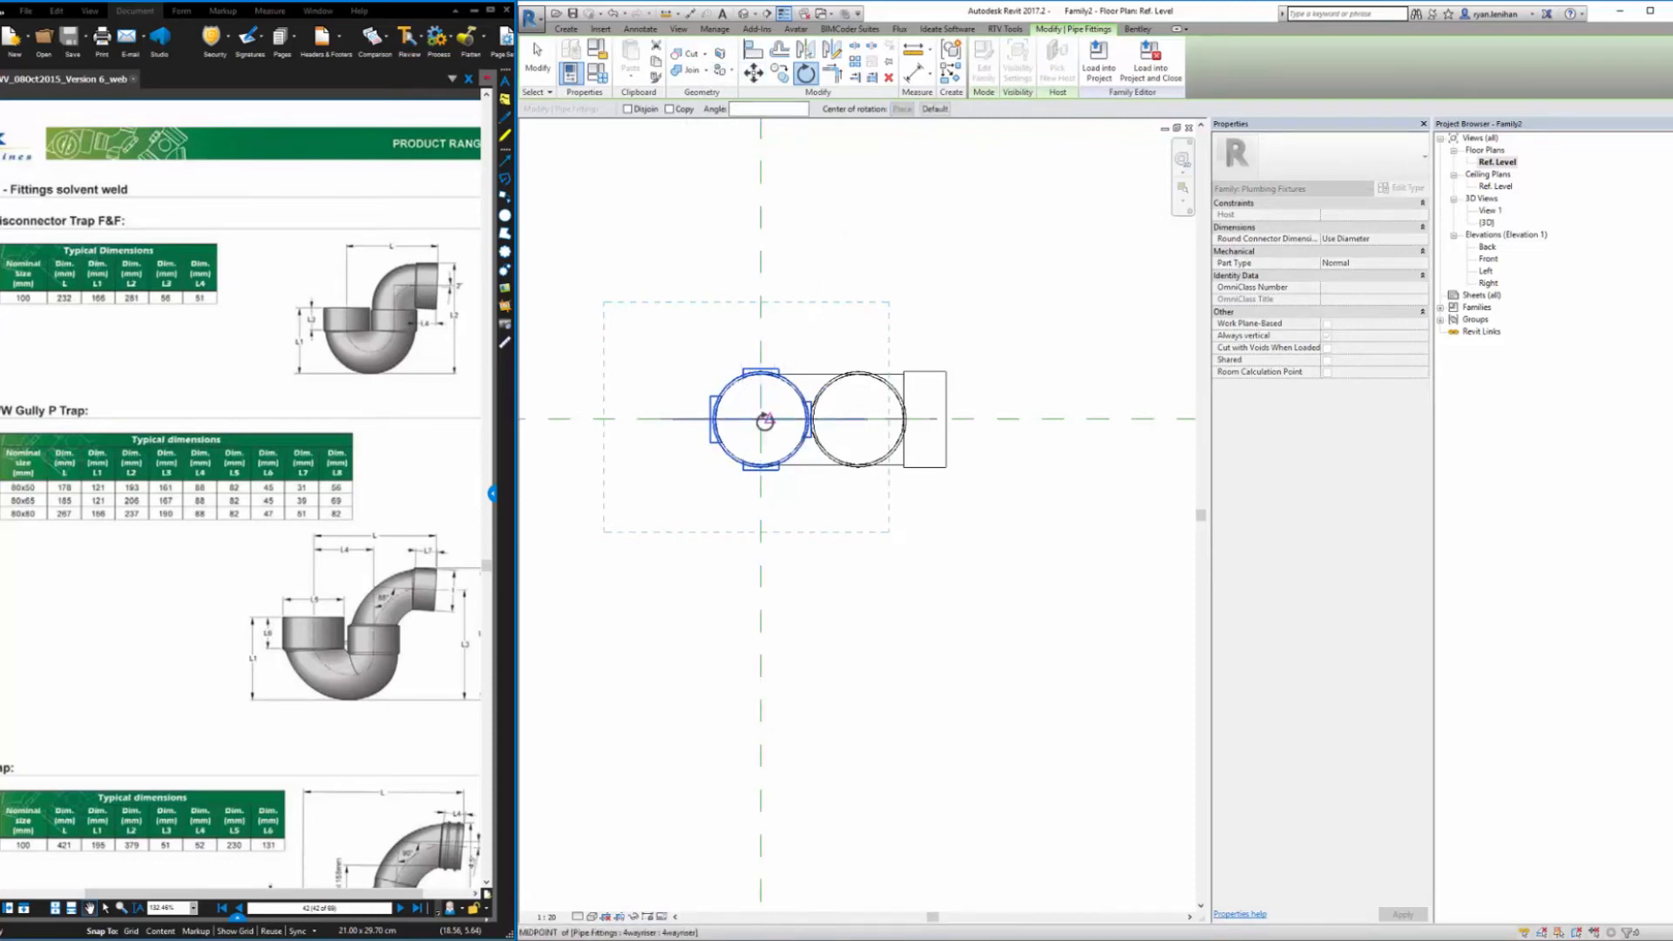
scroll(762, 424, "up", 5)
scroll(755, 424, "down", 3)
scroll(753, 418, "down", 2)
left_click(753, 418)
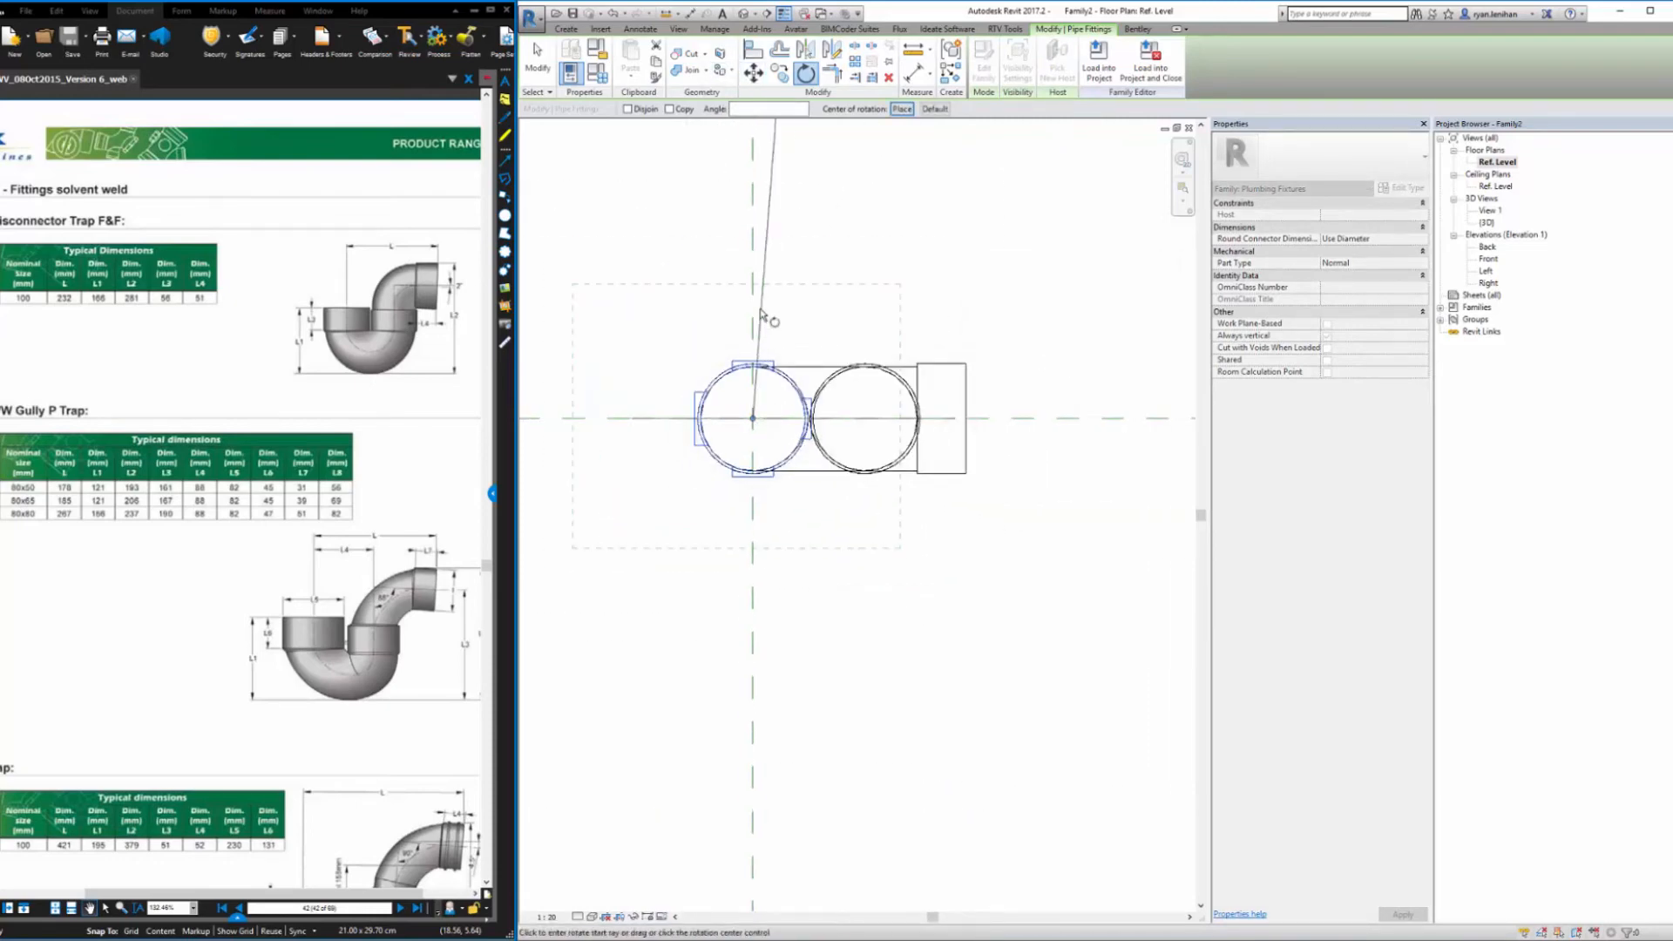
left_click(754, 310)
left_click(677, 320)
left_click(677, 320)
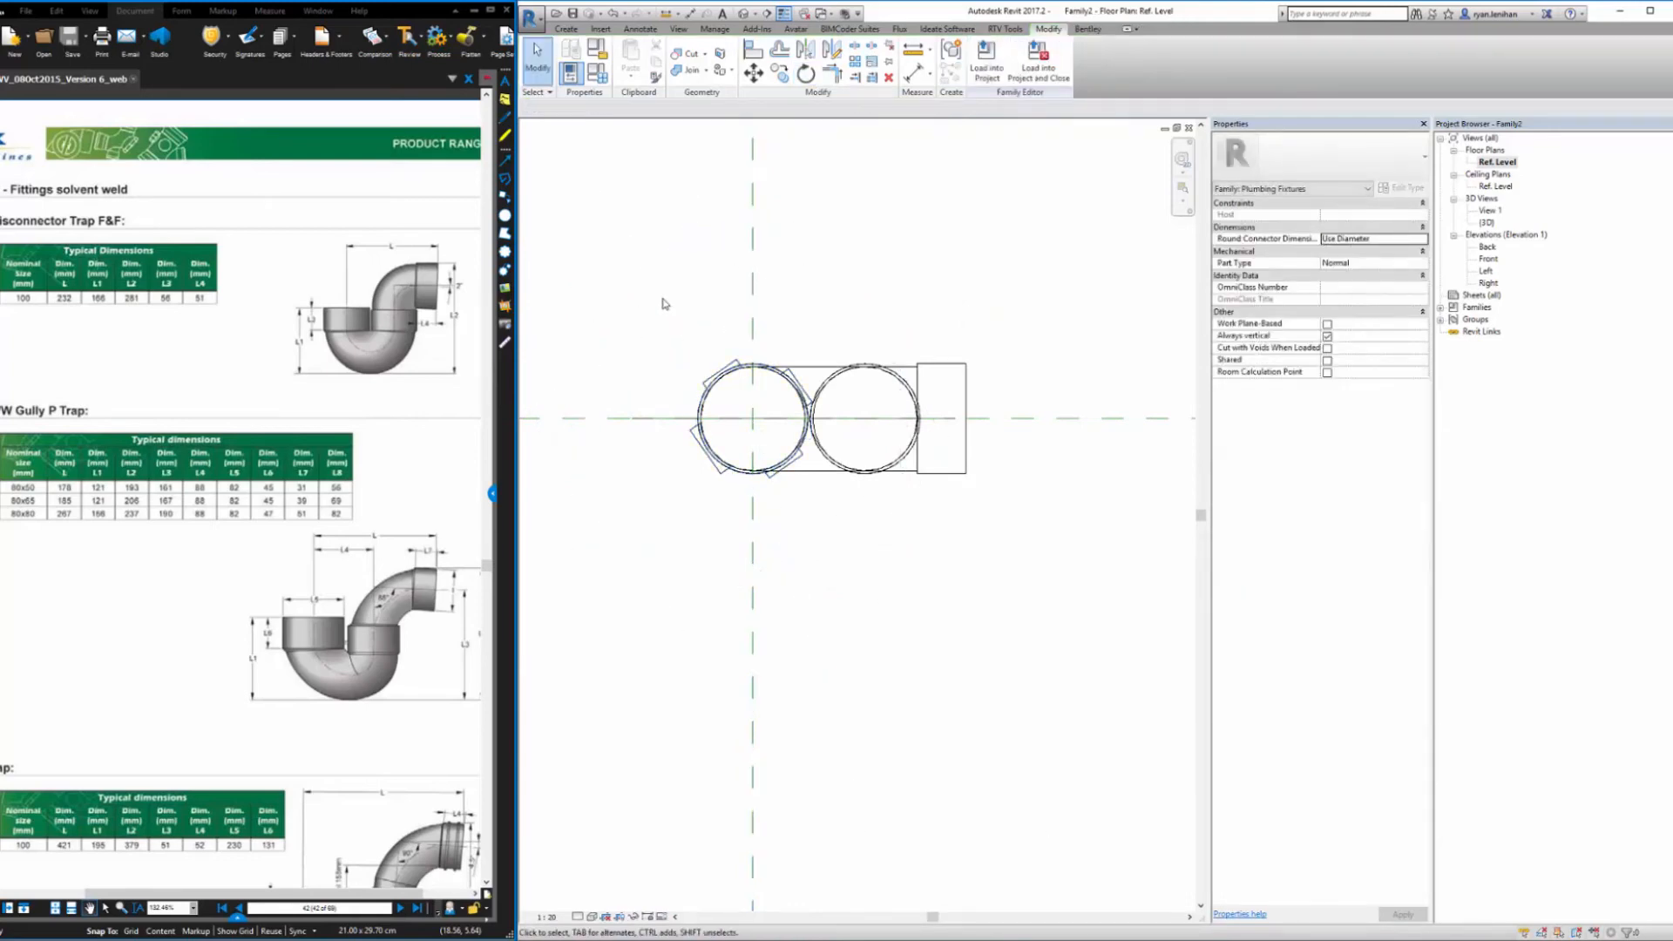
Add an angular dimension between the horizontal centre reference plane and the rotated four-way riser's reference
scroll(643, 175, "down", 1)
left_click(640, 30)
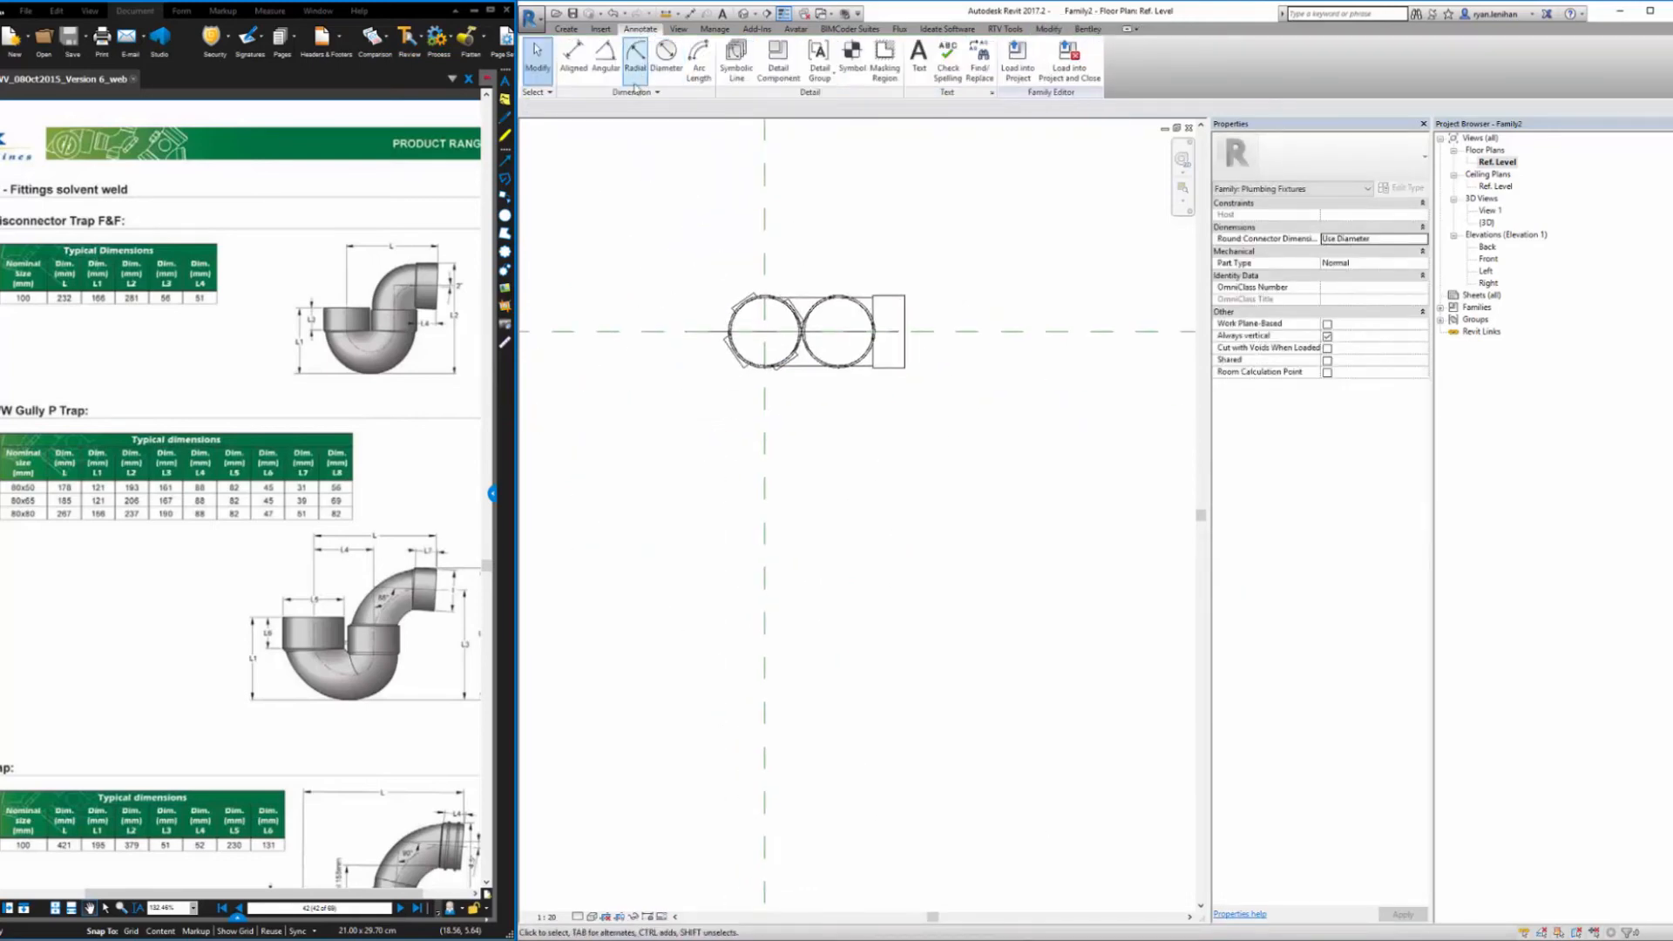
left_click(605, 61)
left_click(697, 331)
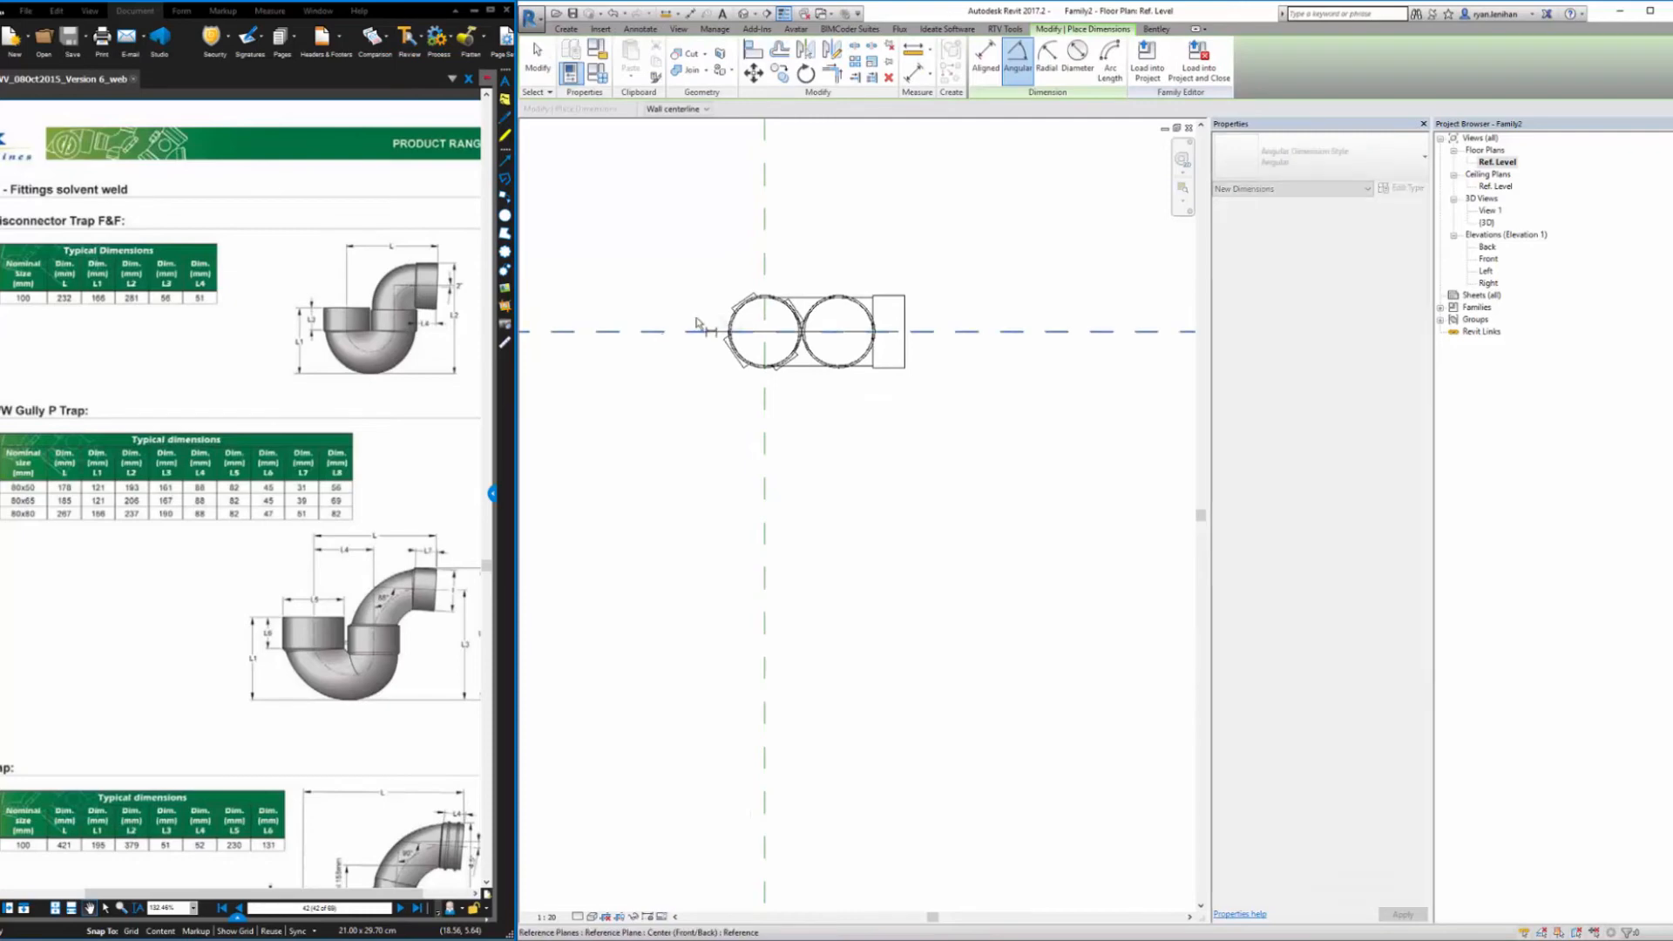
left_click(752, 314)
left_click(639, 278)
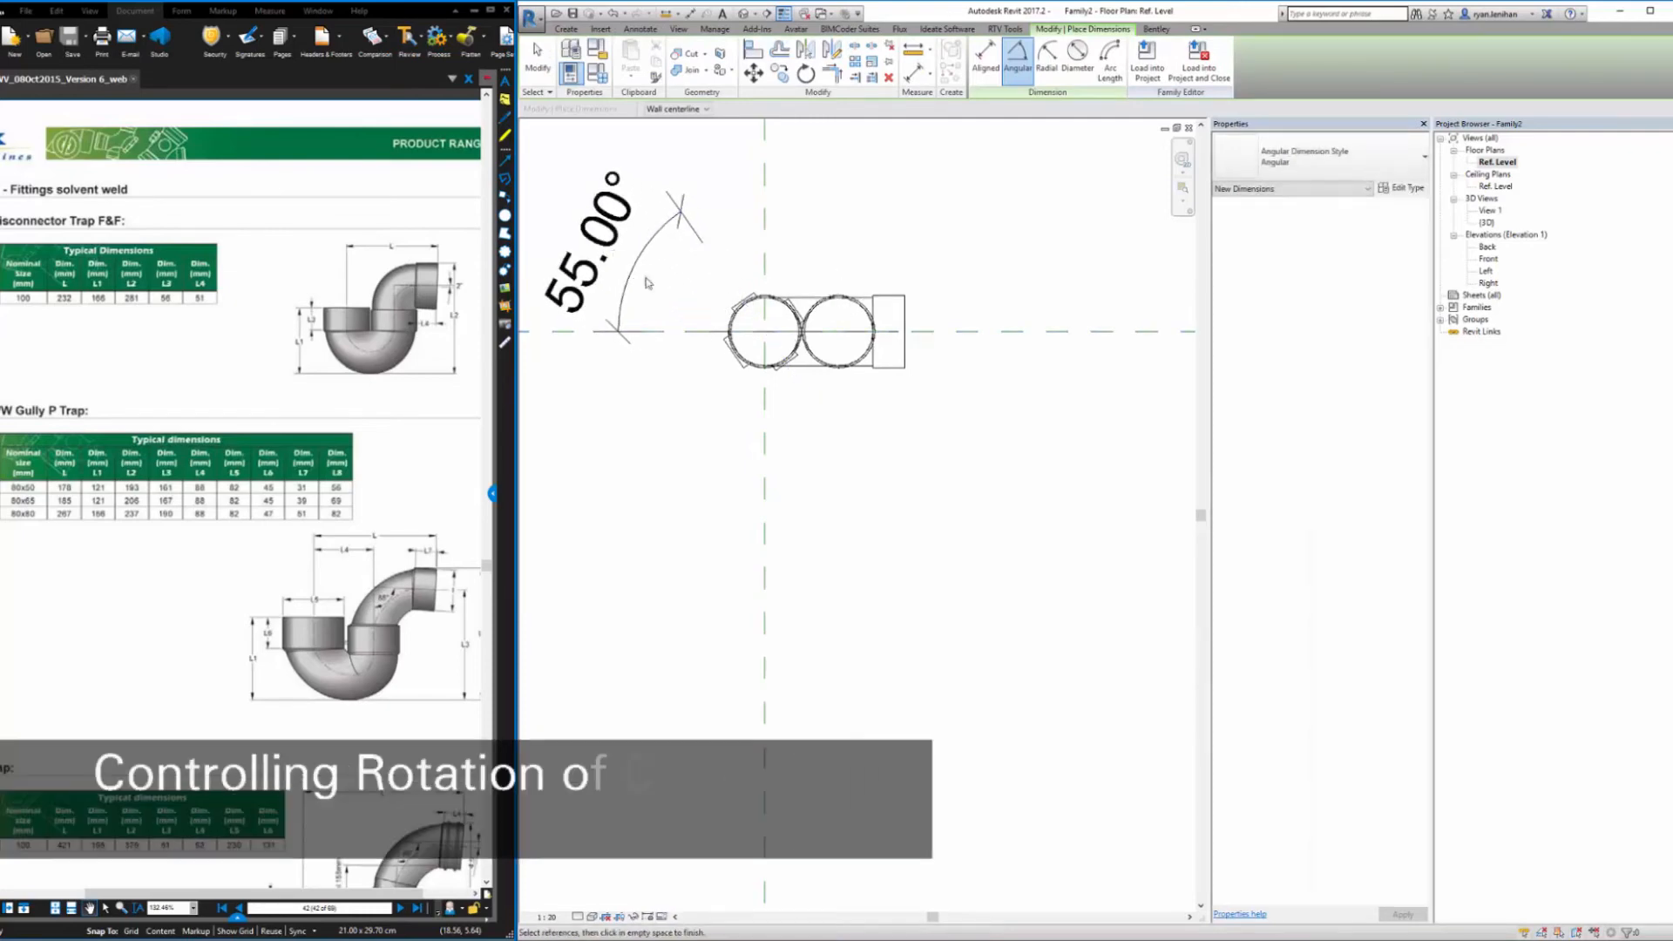
key("Escape")
Label the angular dimension with a new instance family parameter named dim_4wayRiserRotation
left_click(639, 271)
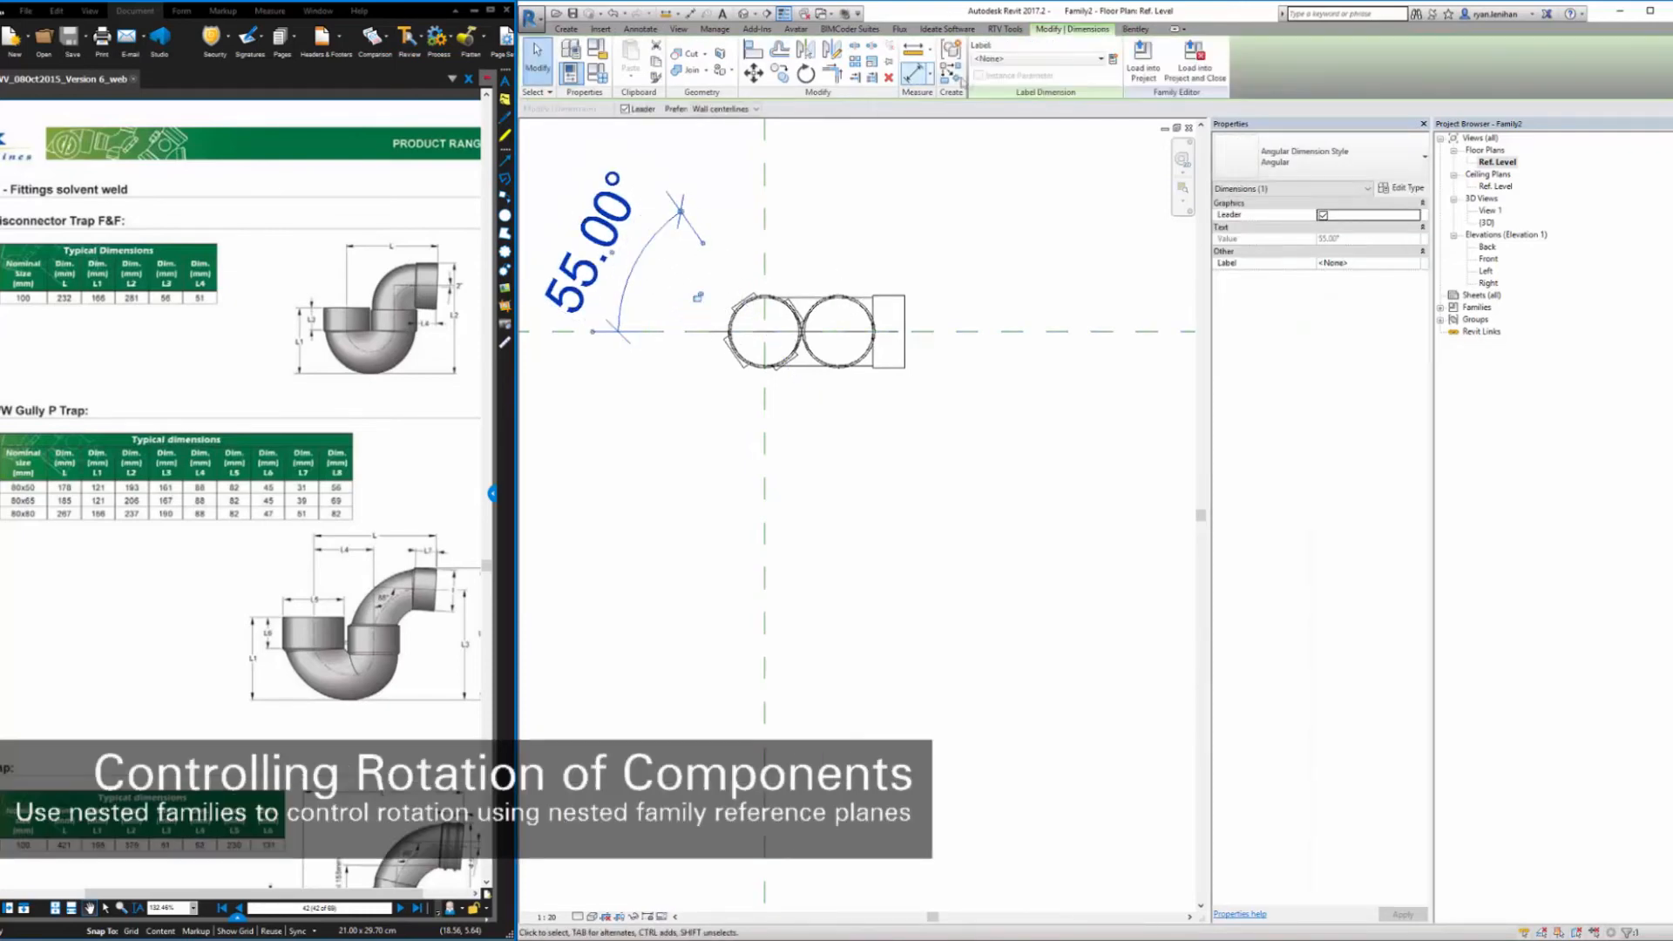
left_click(1113, 62)
type("d")
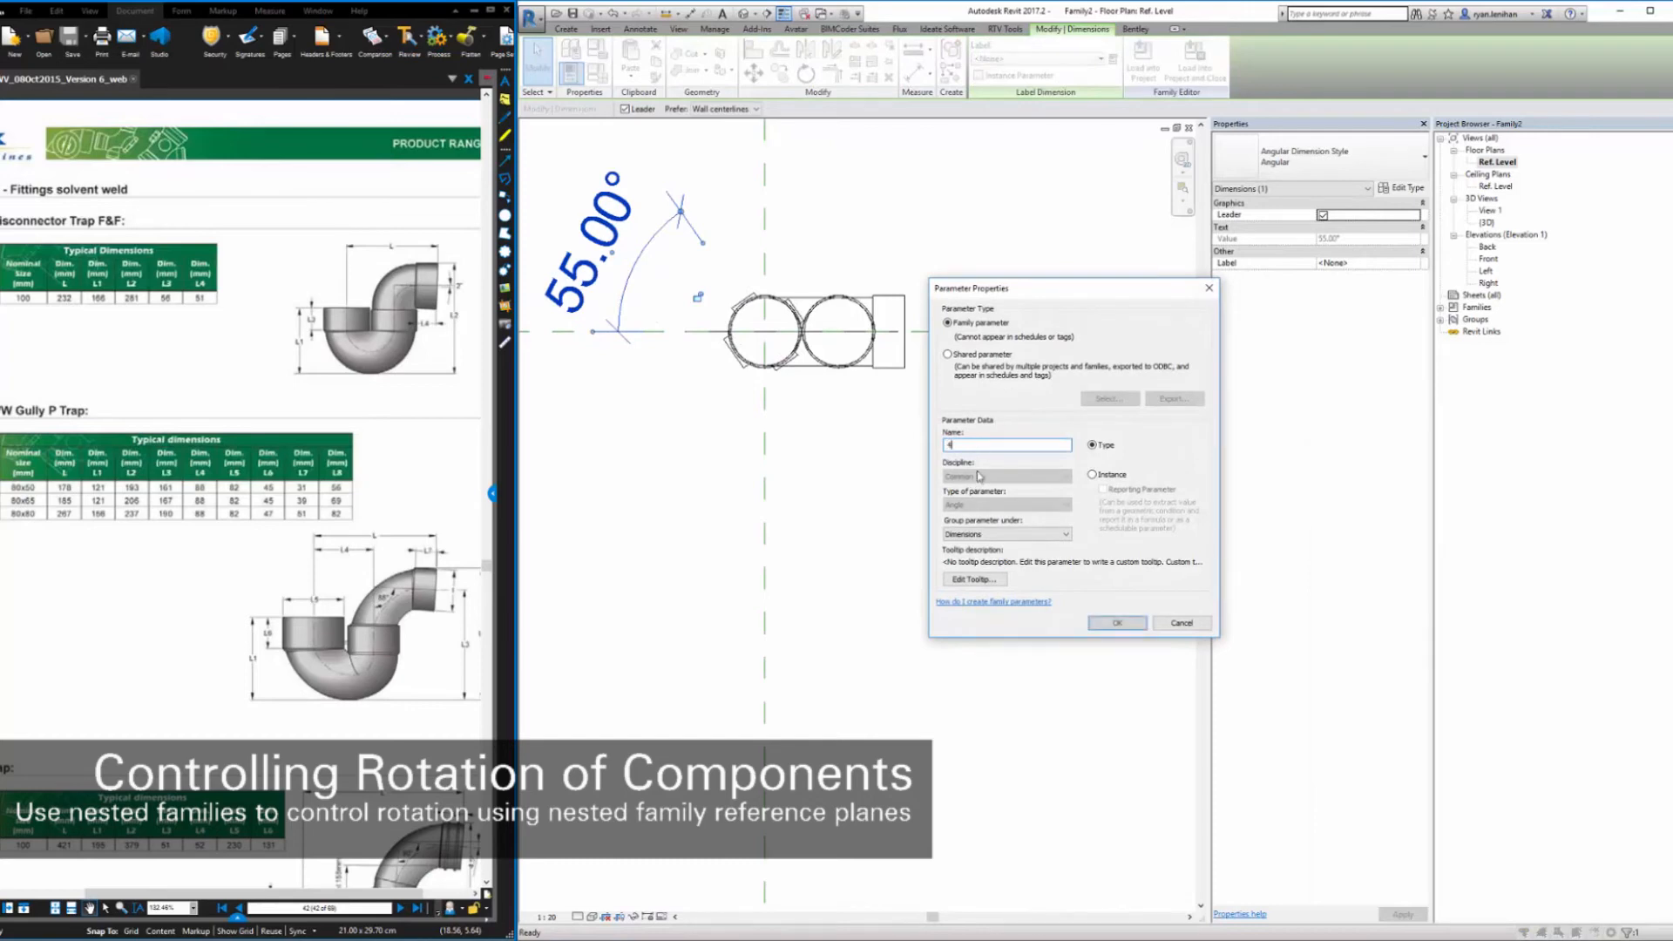
type("im_4wayRiserRotation")
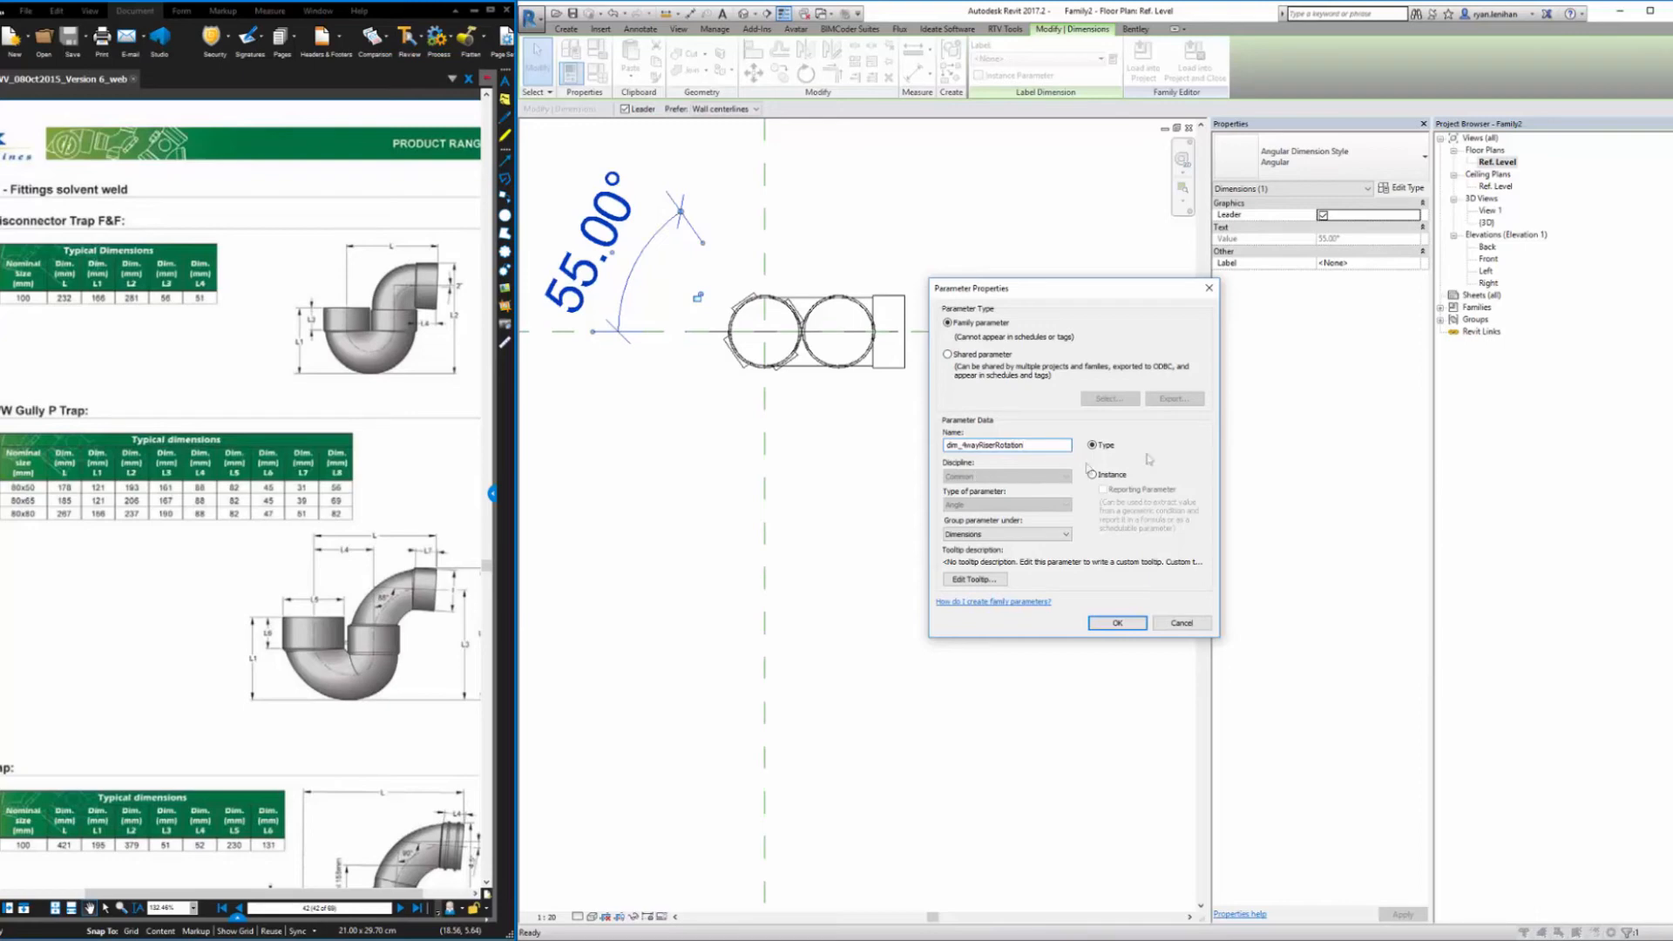
left_click(1112, 476)
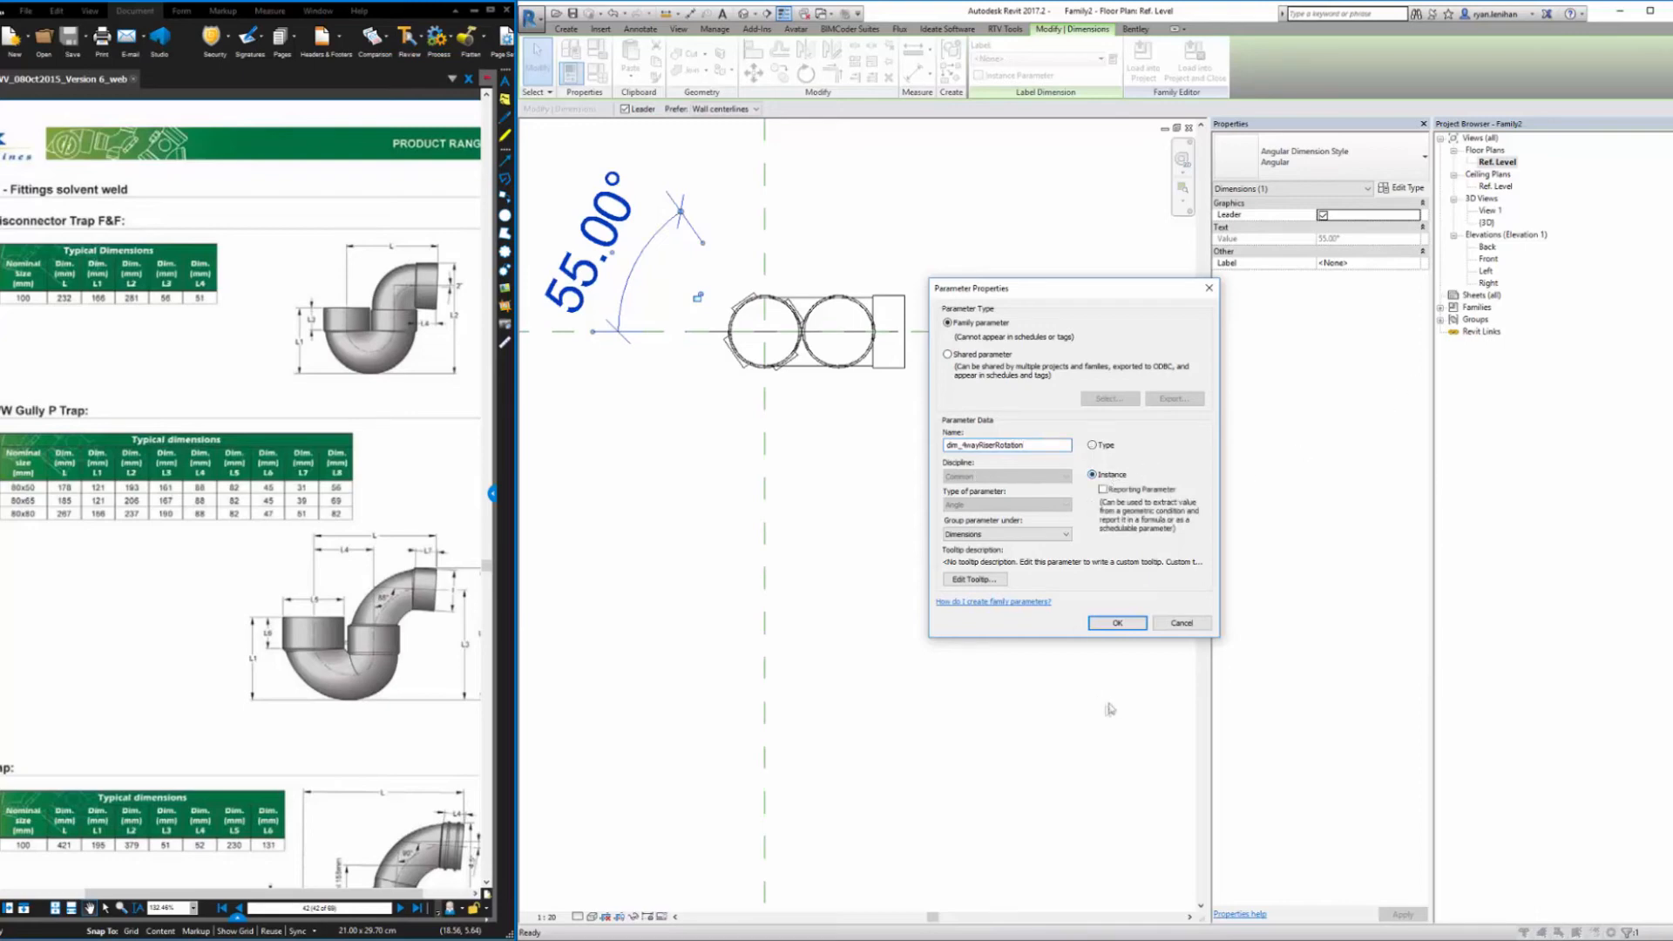
left_click(1117, 623)
left_click(983, 361)
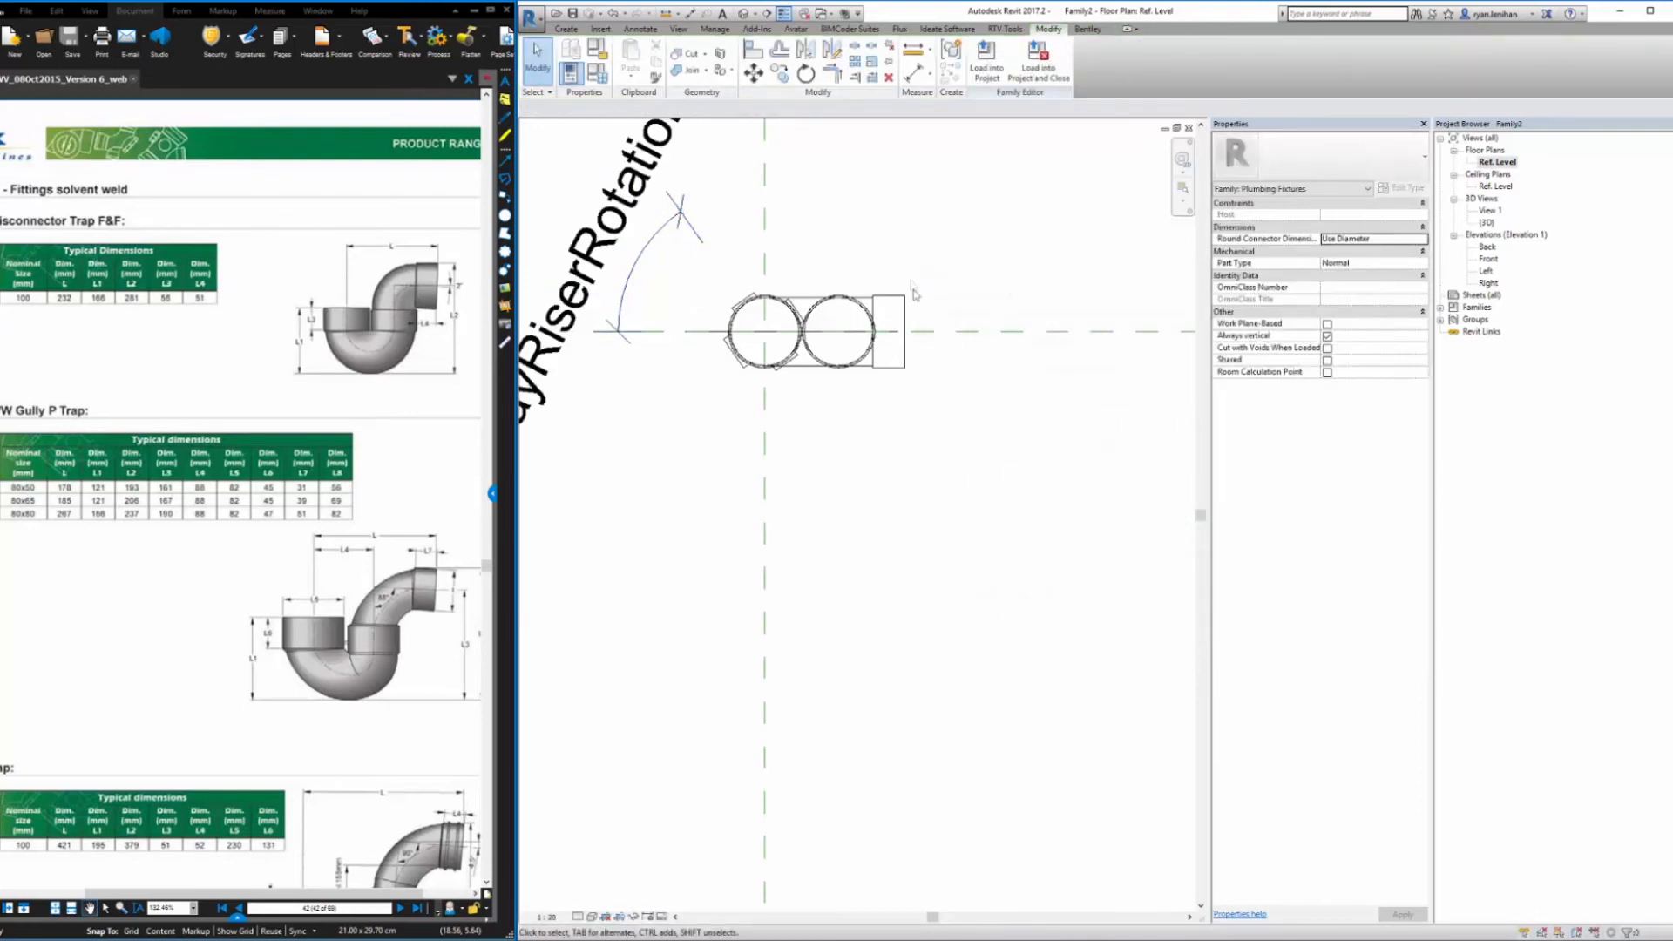
Rotate the disconnector trap outlet 15° clockwise about the centre of its vertical socket in the Ref. Level plan
left_click(885, 299)
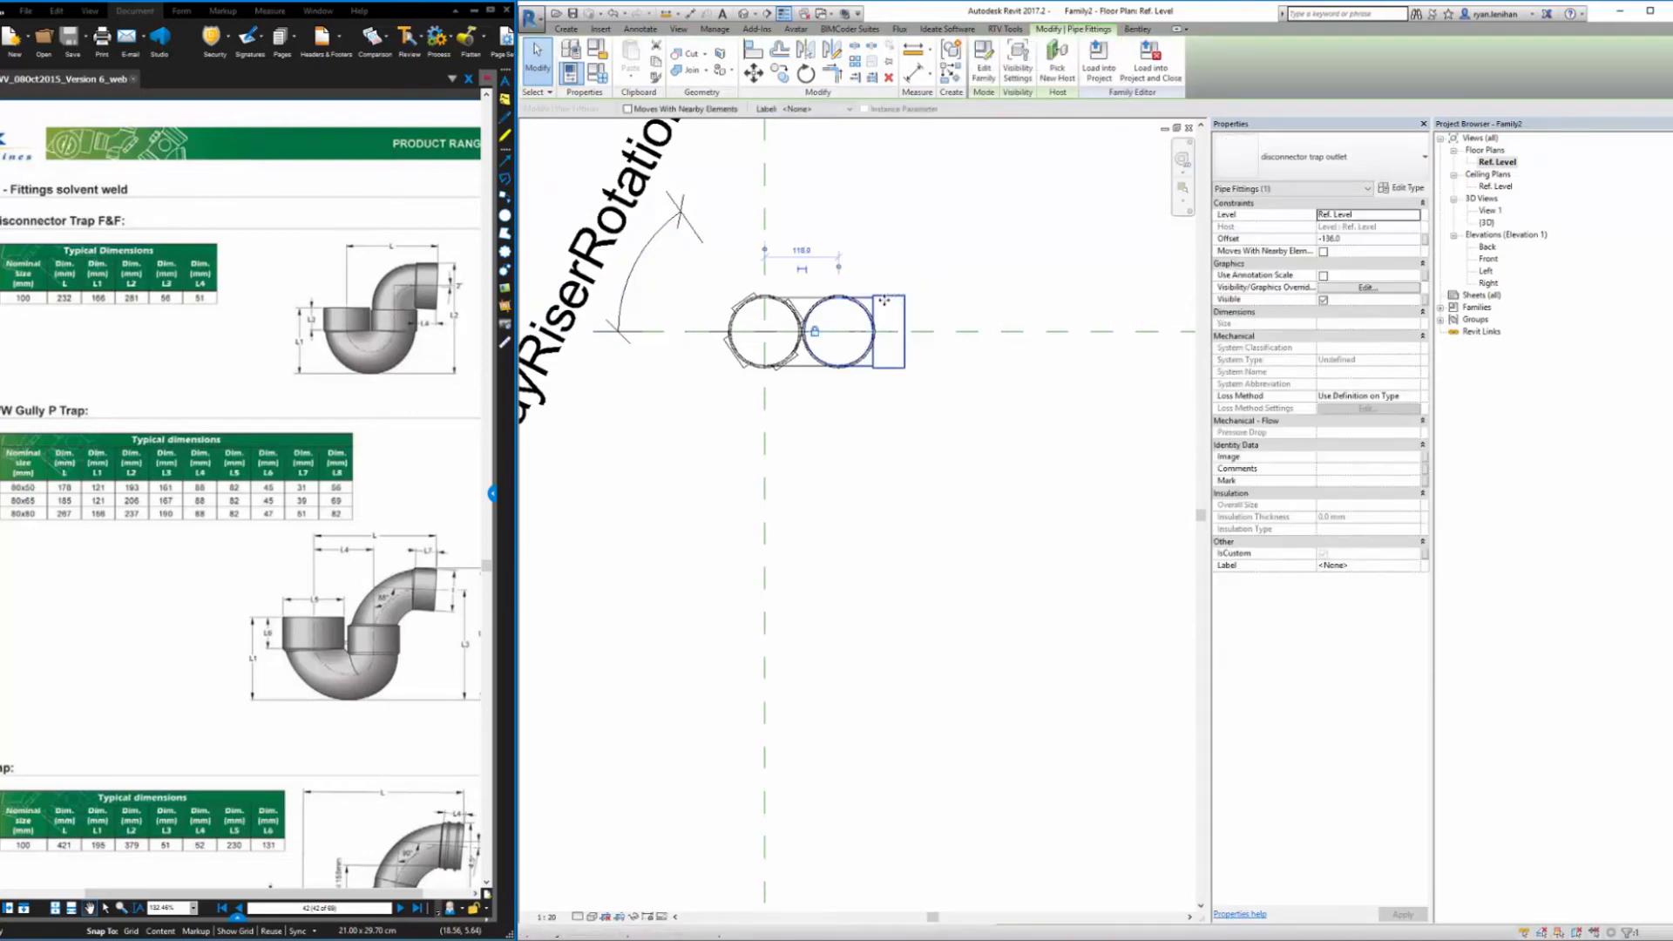
key("r")
key("o")
scroll(882, 331, "up", 3)
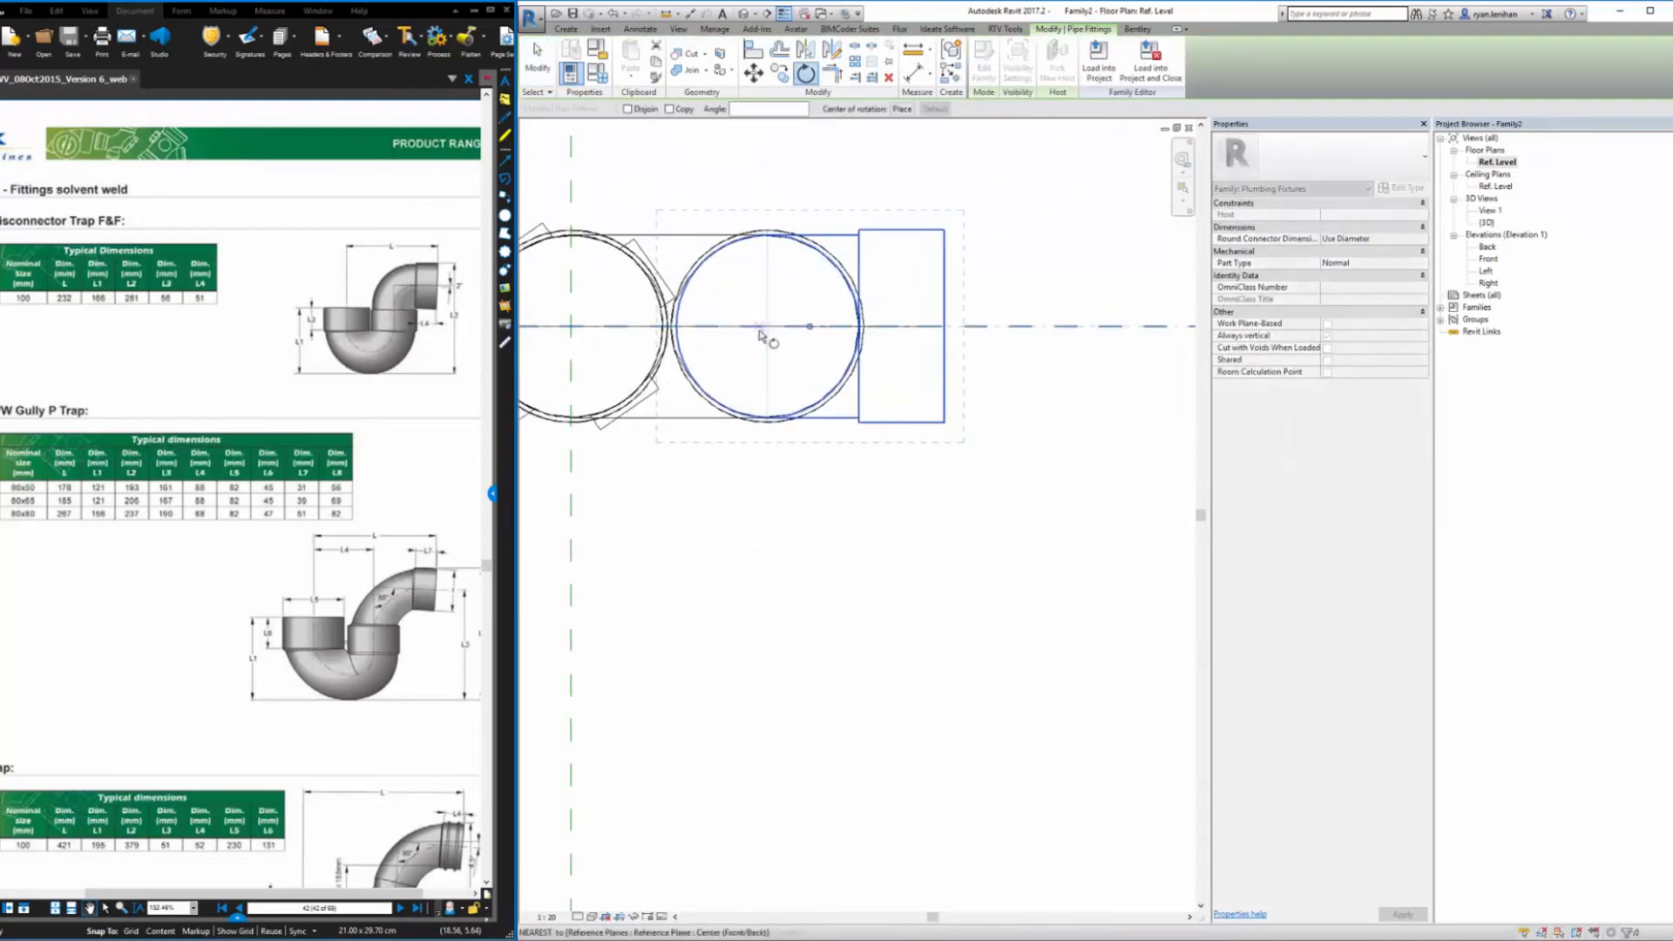
left_click(902, 109)
left_click(767, 326)
left_click(1031, 327)
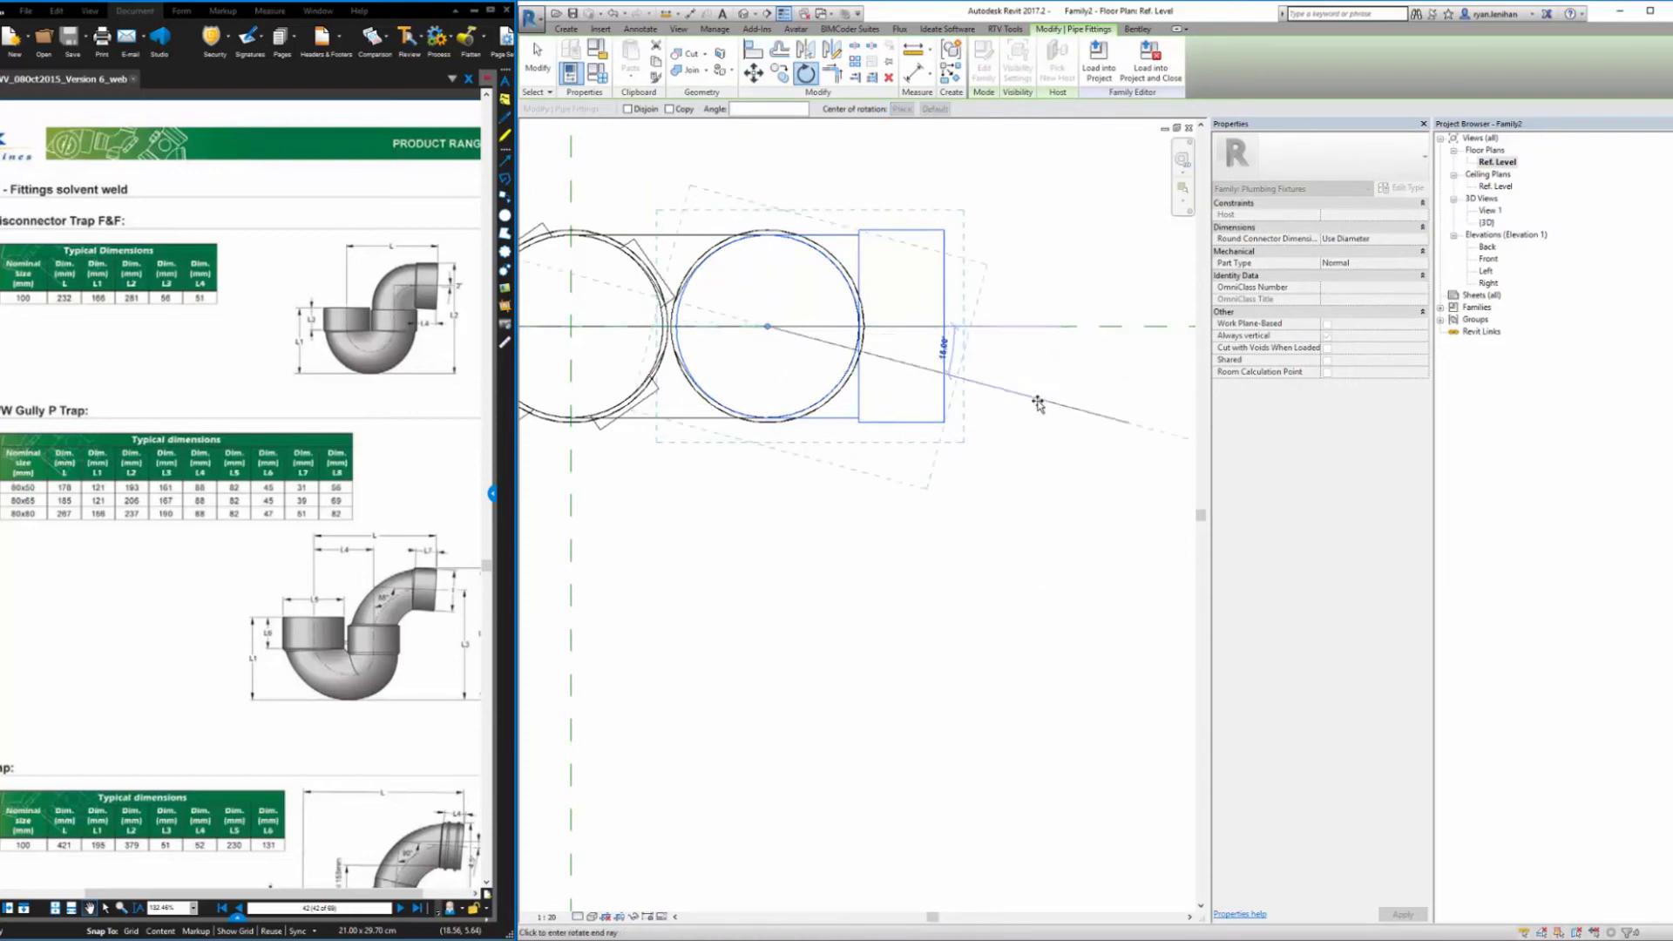
left_click(1039, 400)
left_click(888, 250)
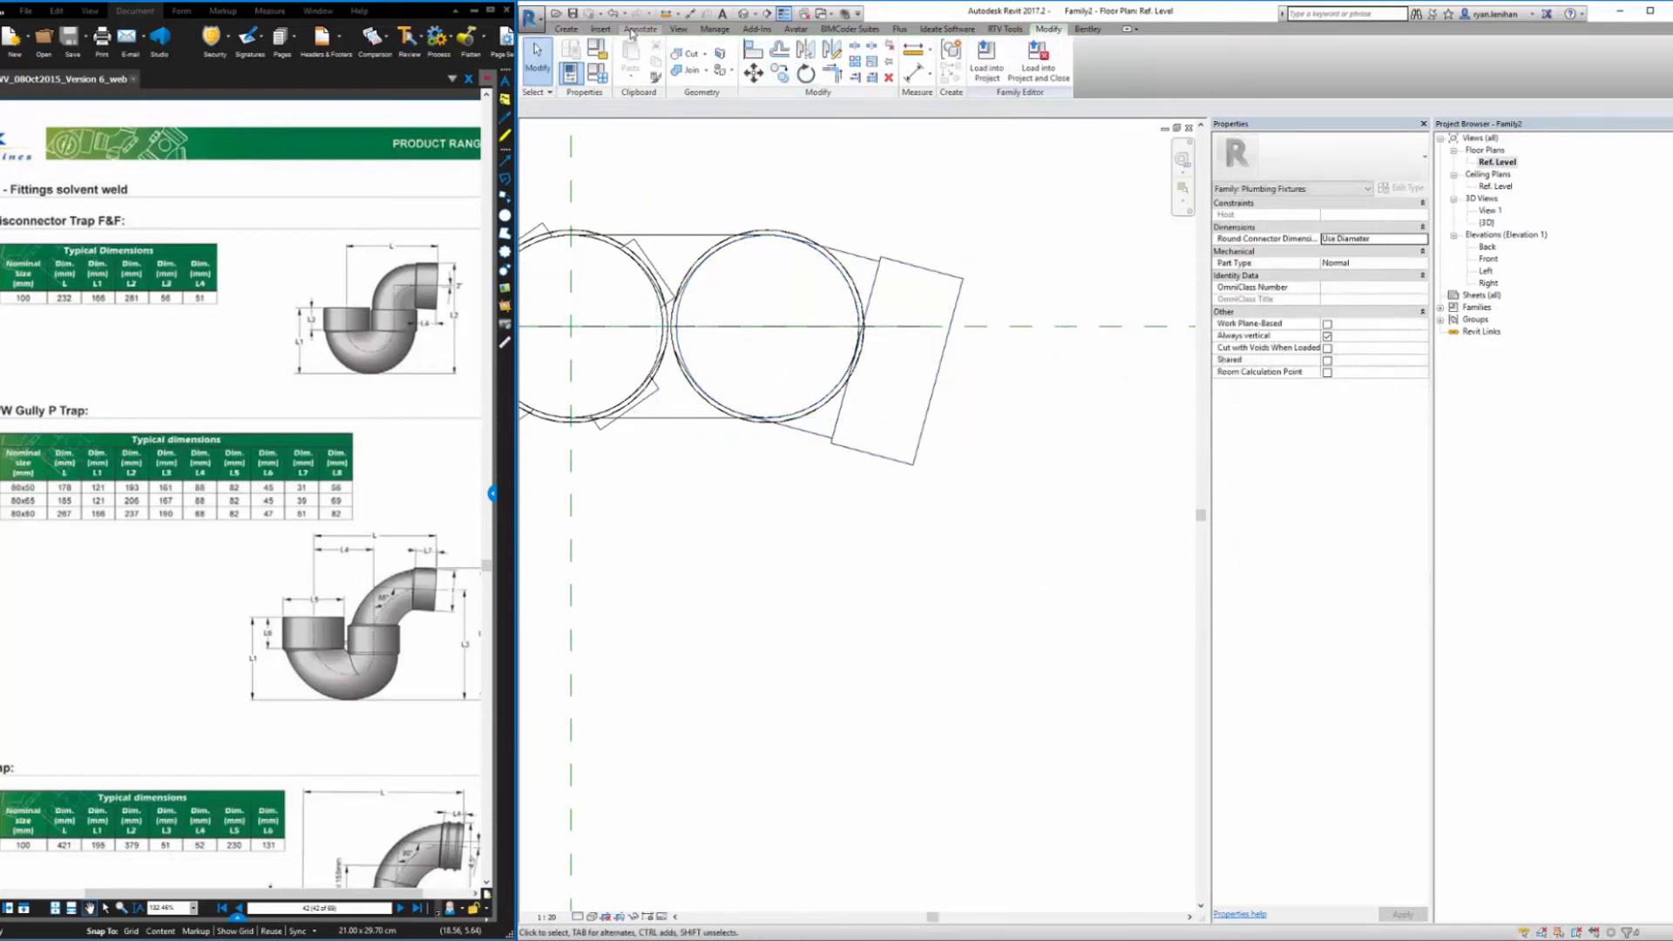
Add an angular dimension between the horizontal centre reference plane and the rotated outlet's axis, and set the plan's view scale to 1:5
left_click(641, 29)
left_click(606, 57)
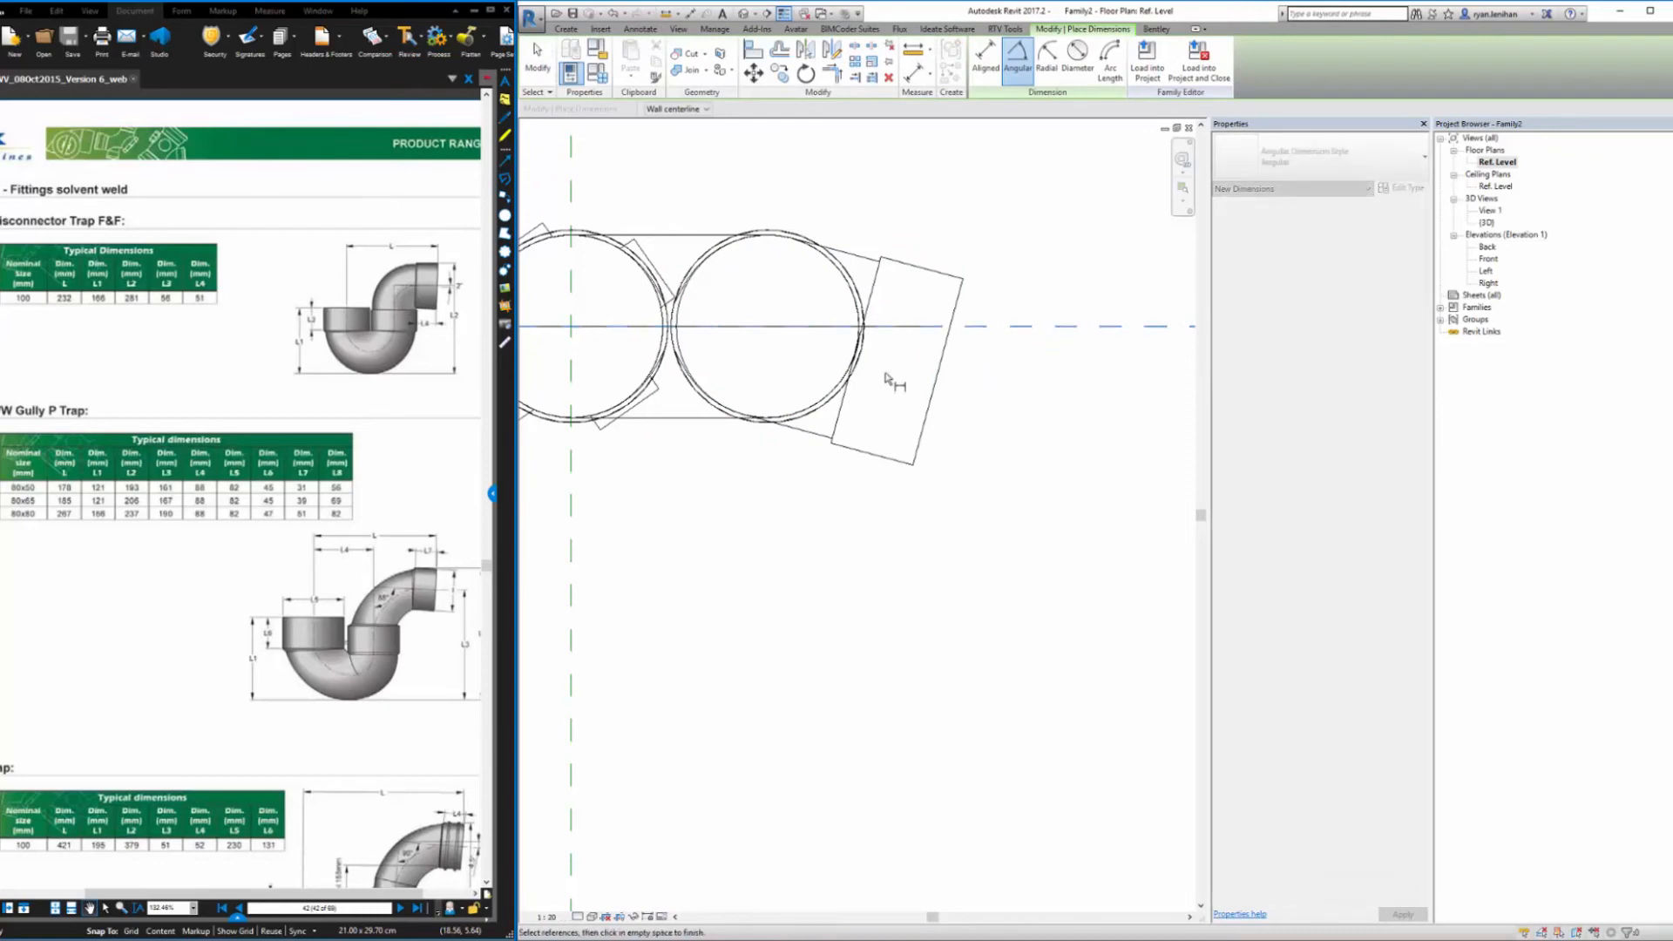
left_click(881, 358)
scroll(610, 396, "down", 4)
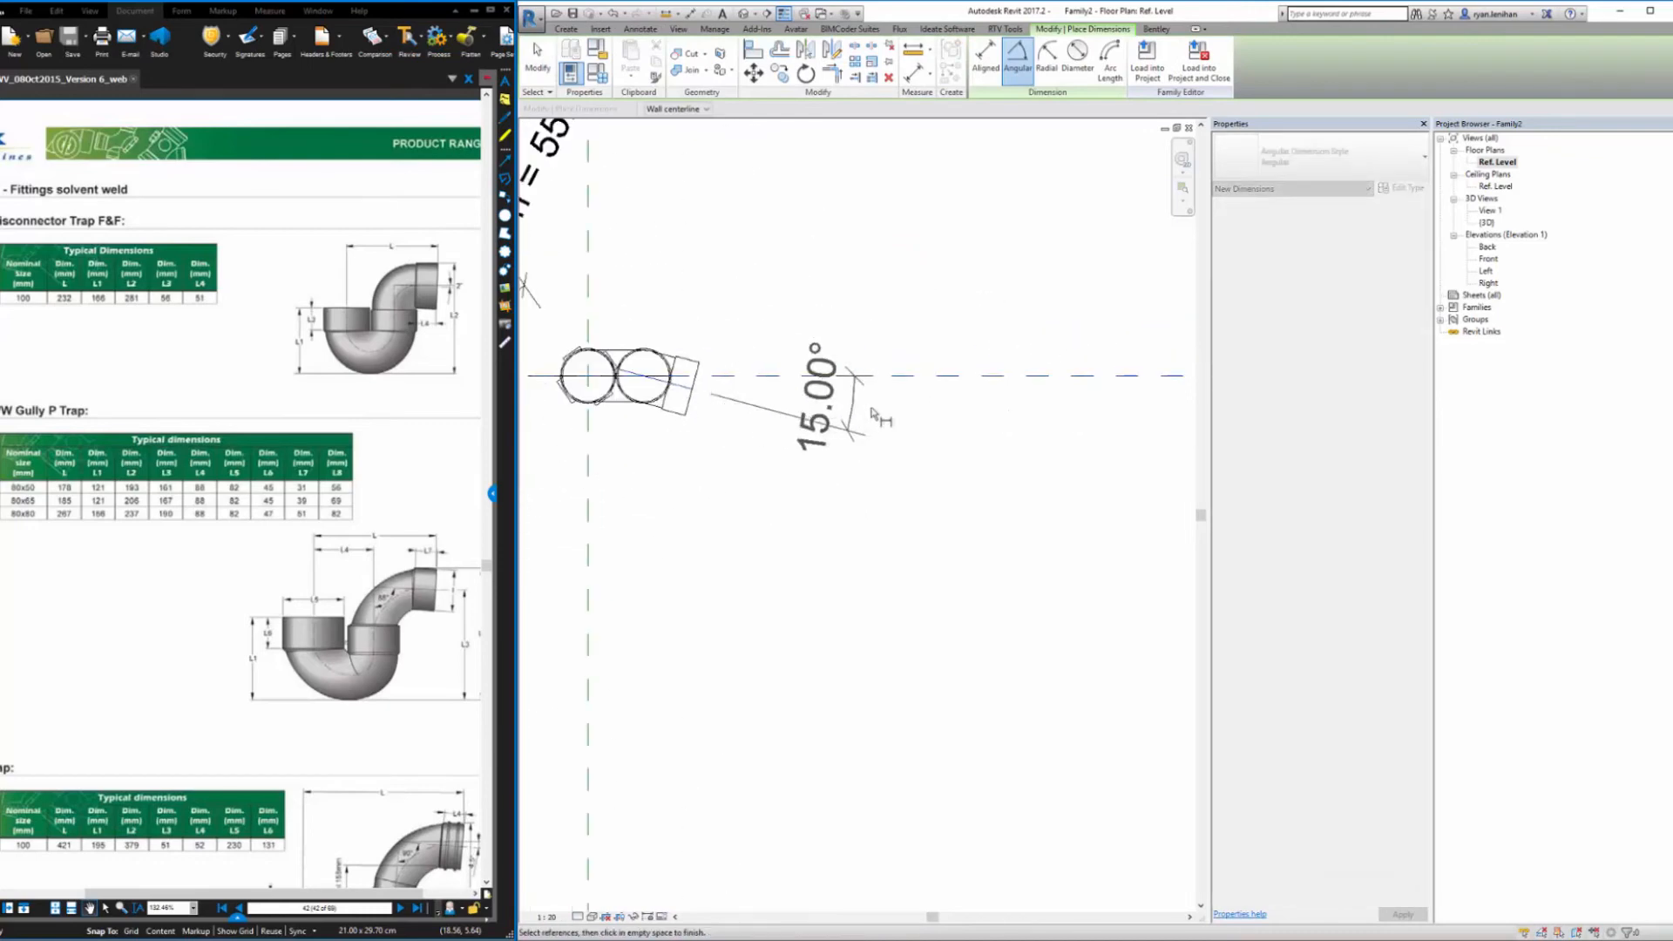
left_click(880, 413)
key("Escape")
key("Escape")
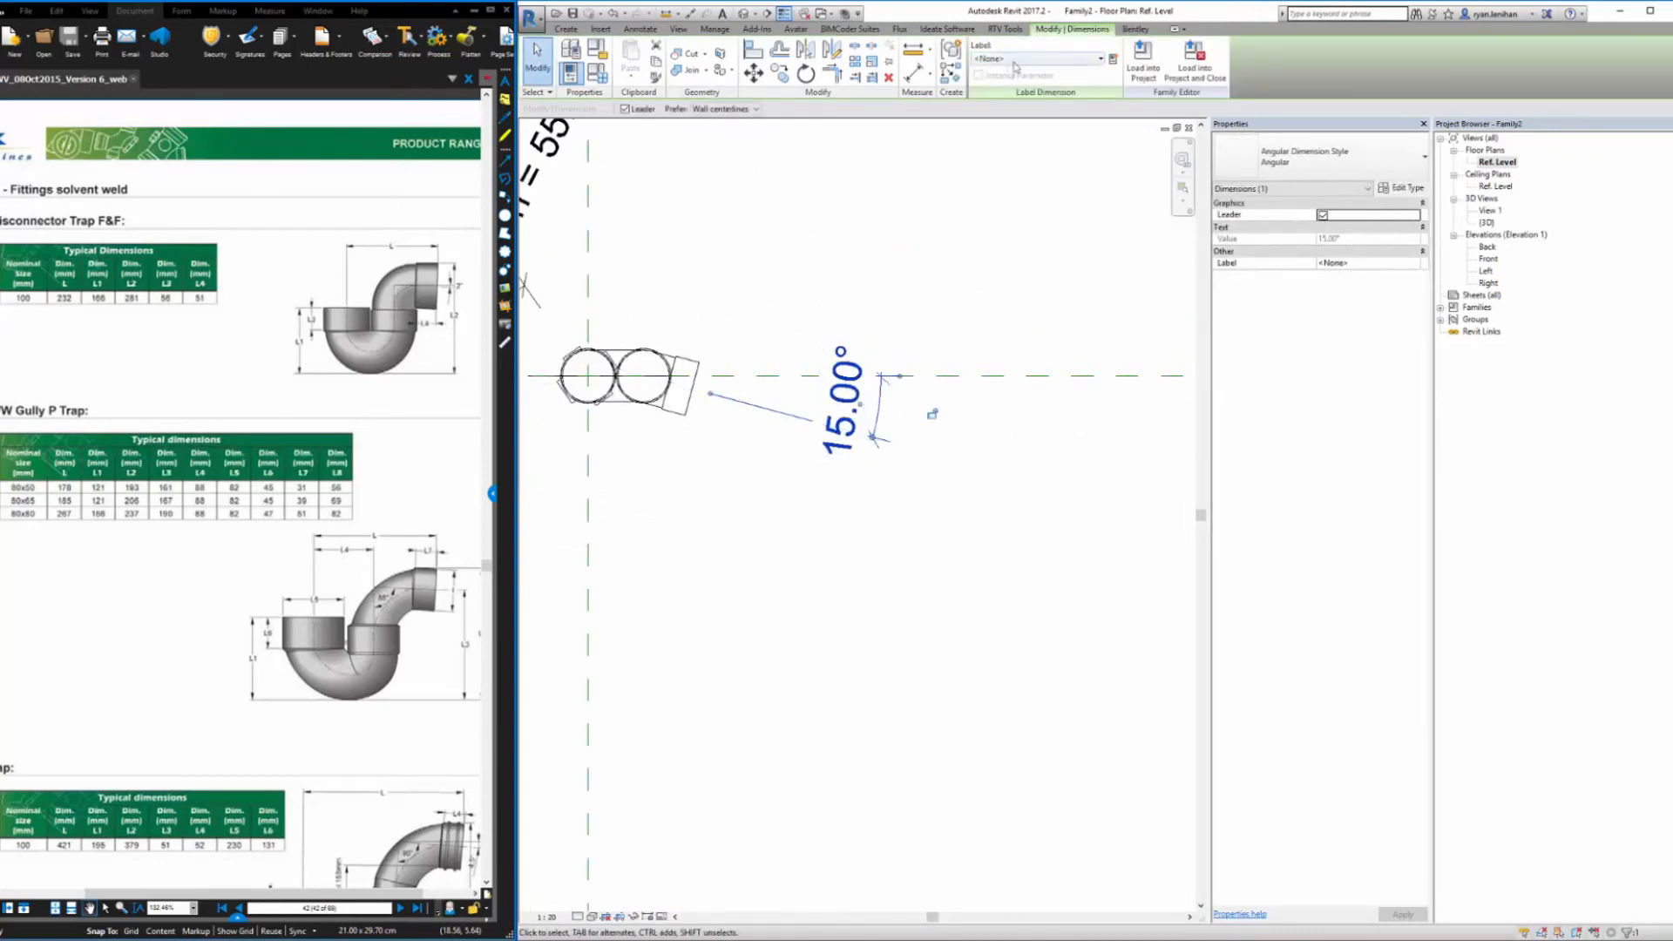
left_click(546, 917)
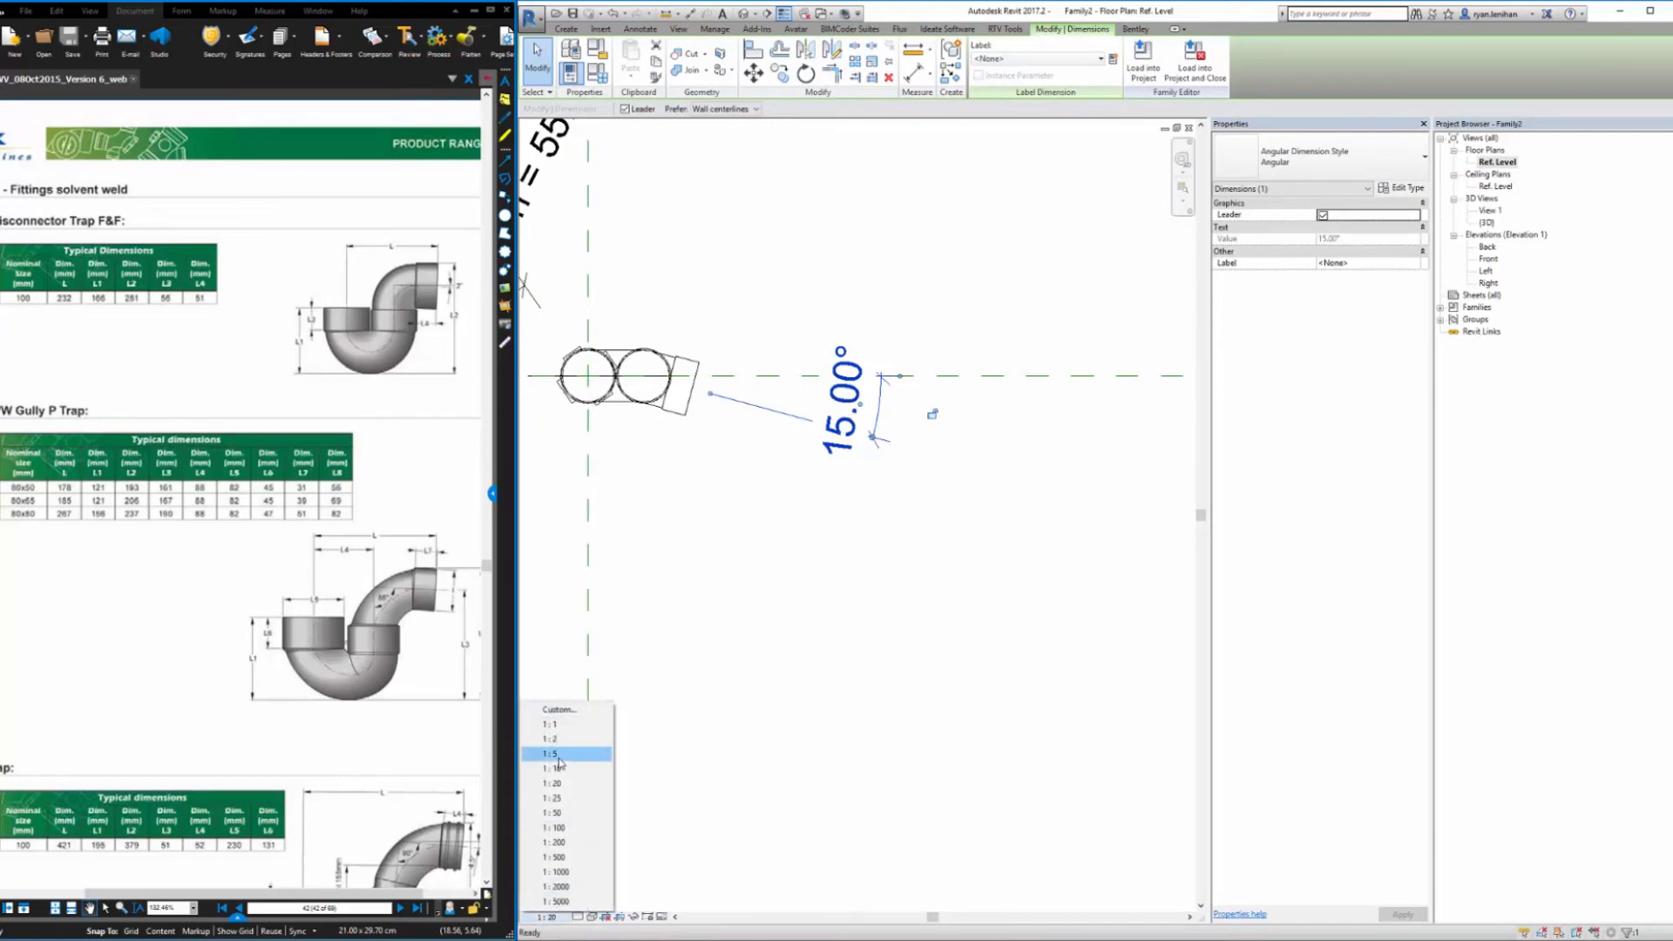
left_click(549, 739)
Label the outlet's angular dimension with a new instance family parameter named dim_OutletRotation
left_click(875, 414)
left_click(1114, 58)
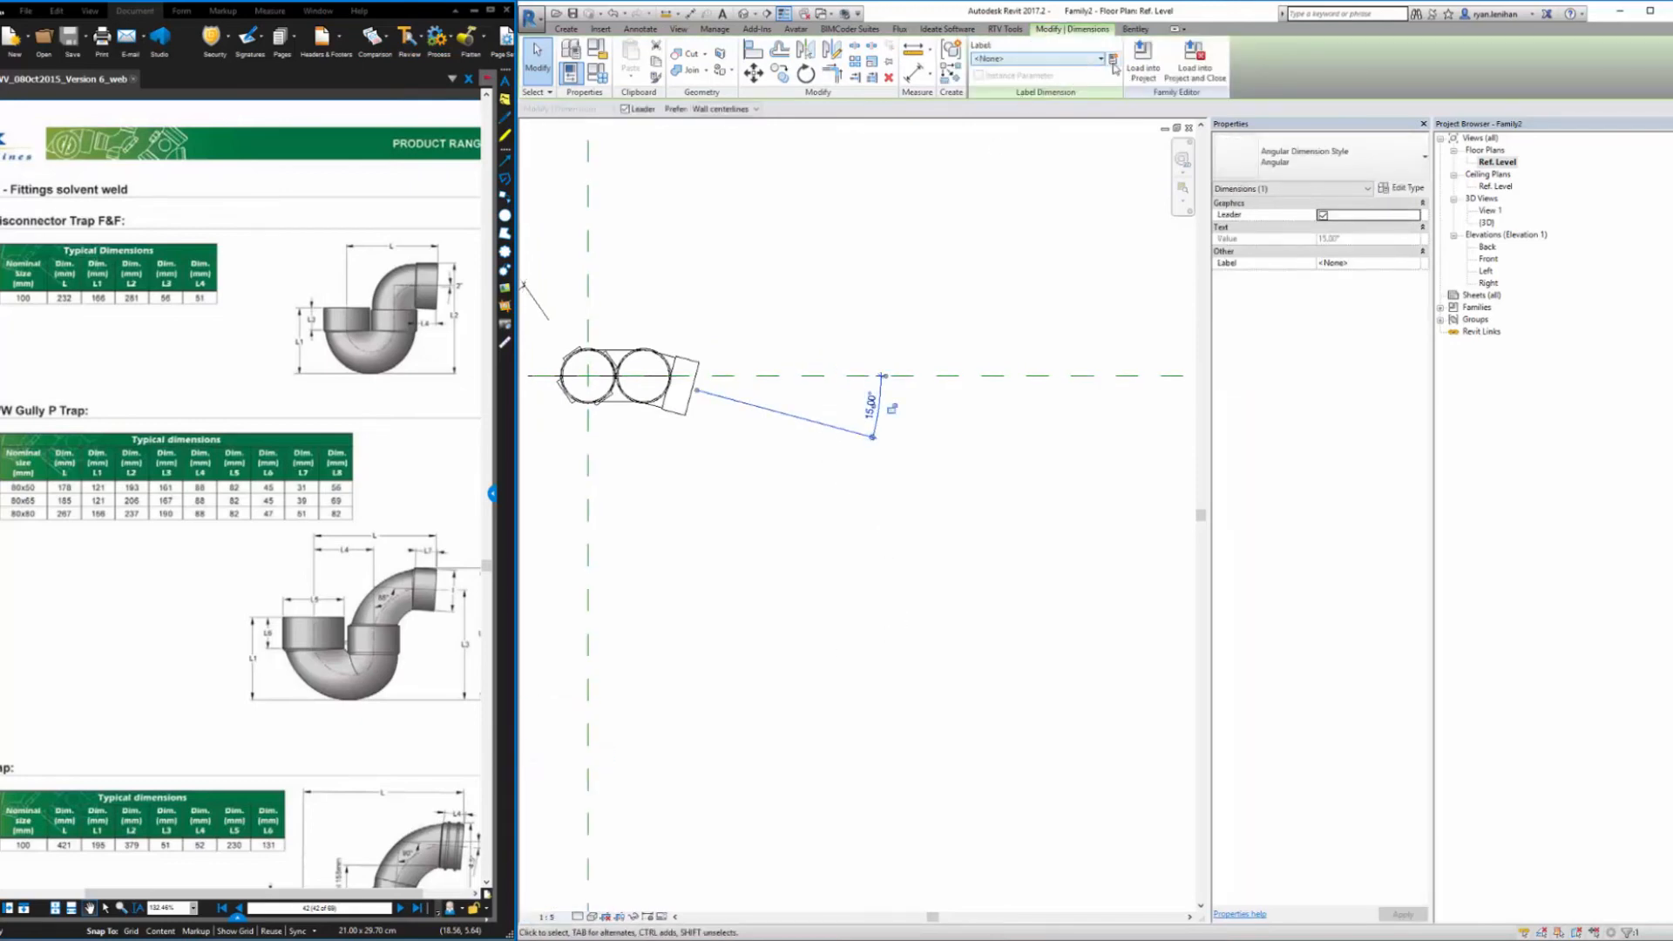
type("dim_OutletRotation")
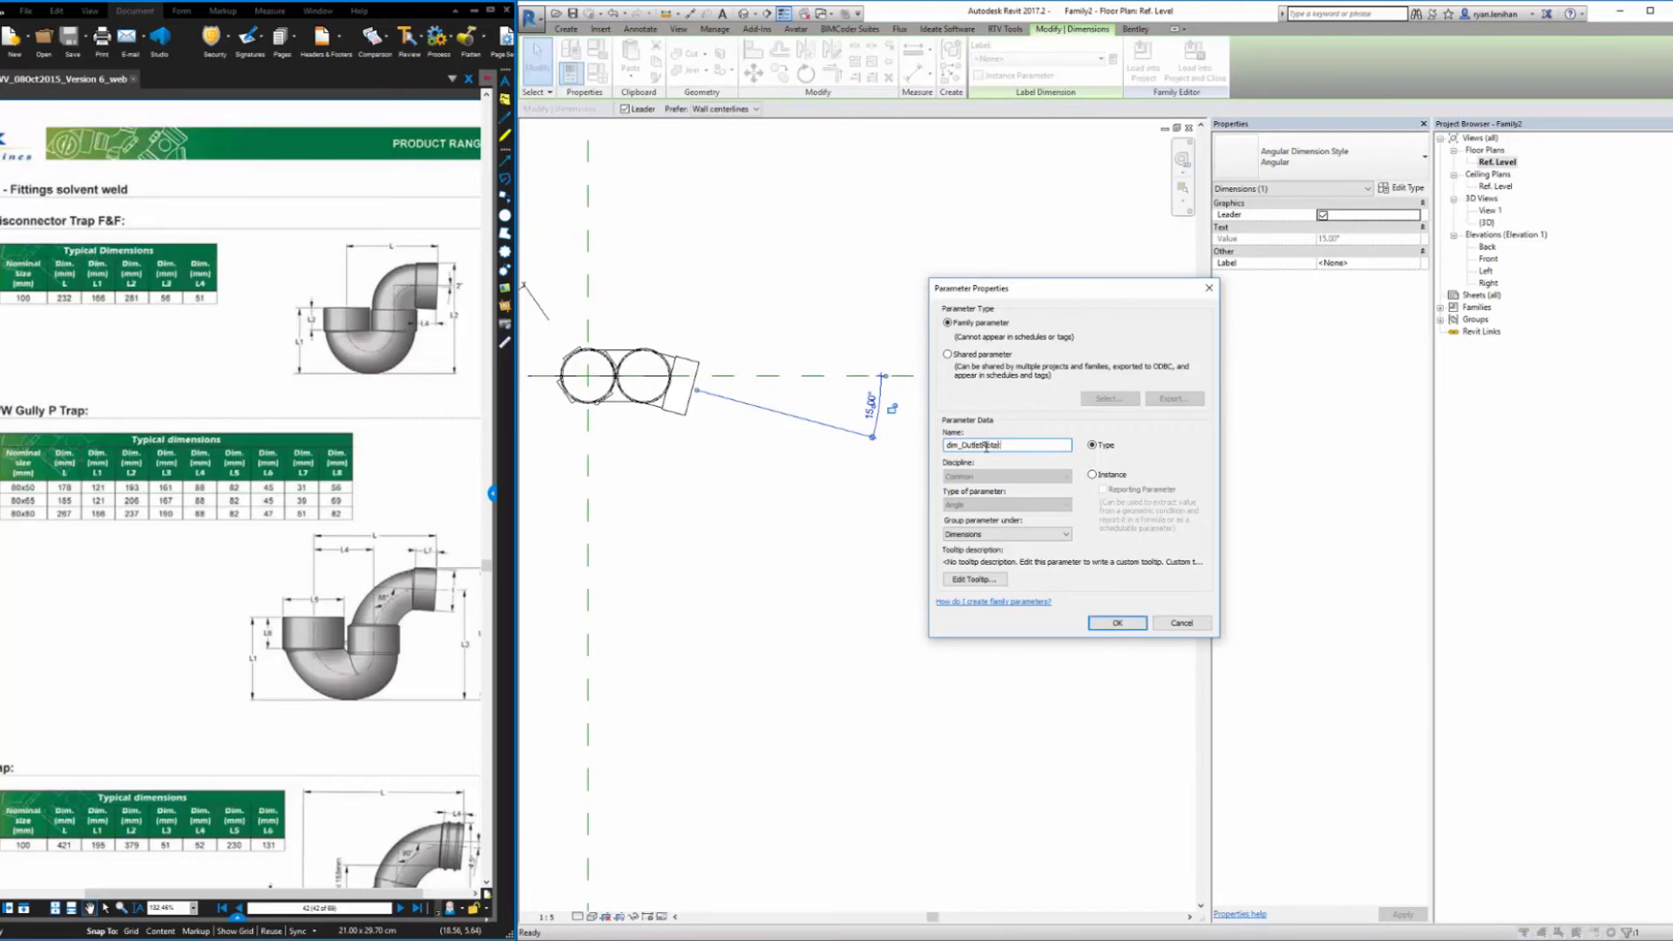
left_click(1095, 477)
left_click(1117, 623)
left_click(762, 533)
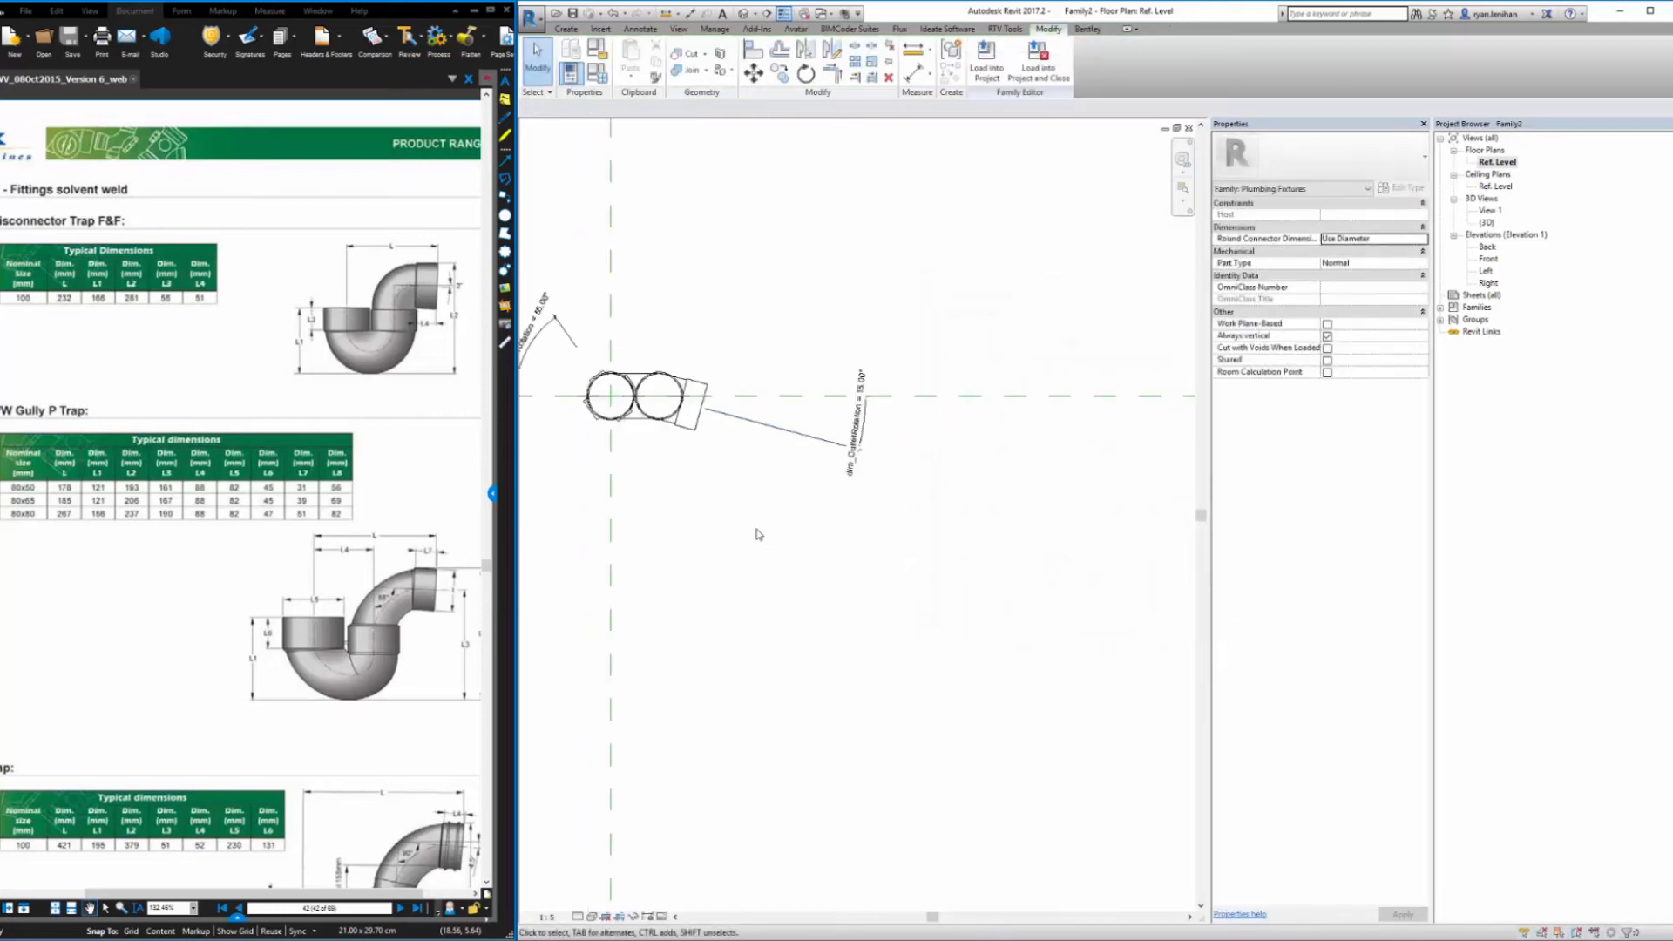
middle_click_drag(758, 534, 880, 518)
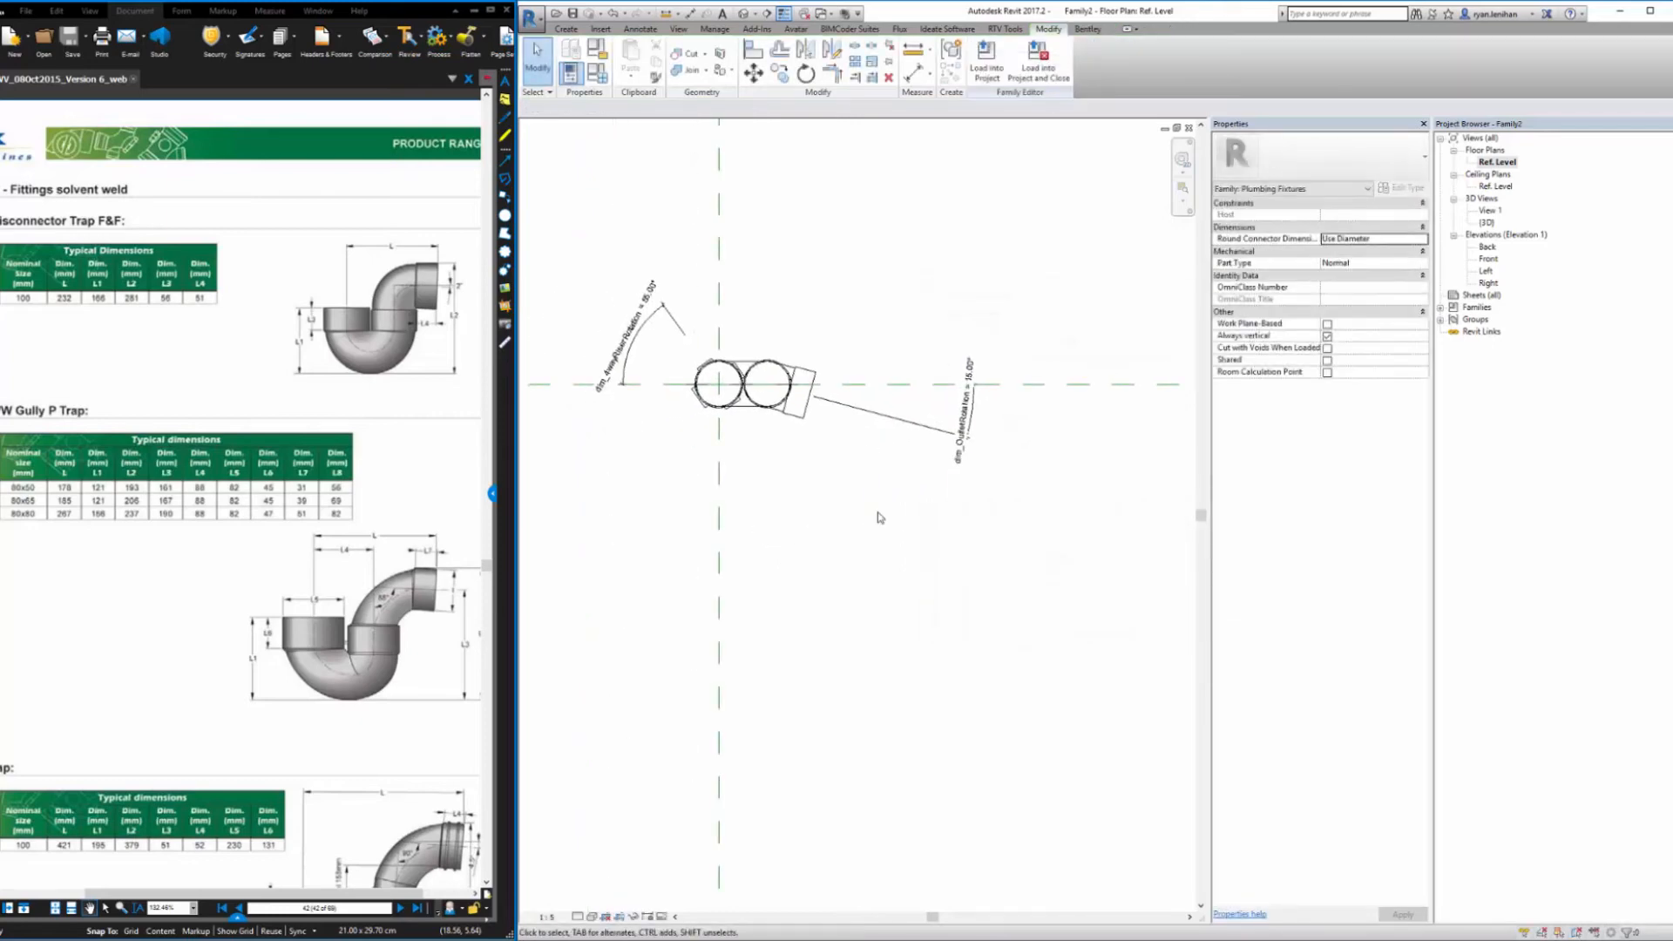
Flex the four-way riser in the 3D view by applying rotation parameter values of 90°, 75° and 30°
left_click(743, 15)
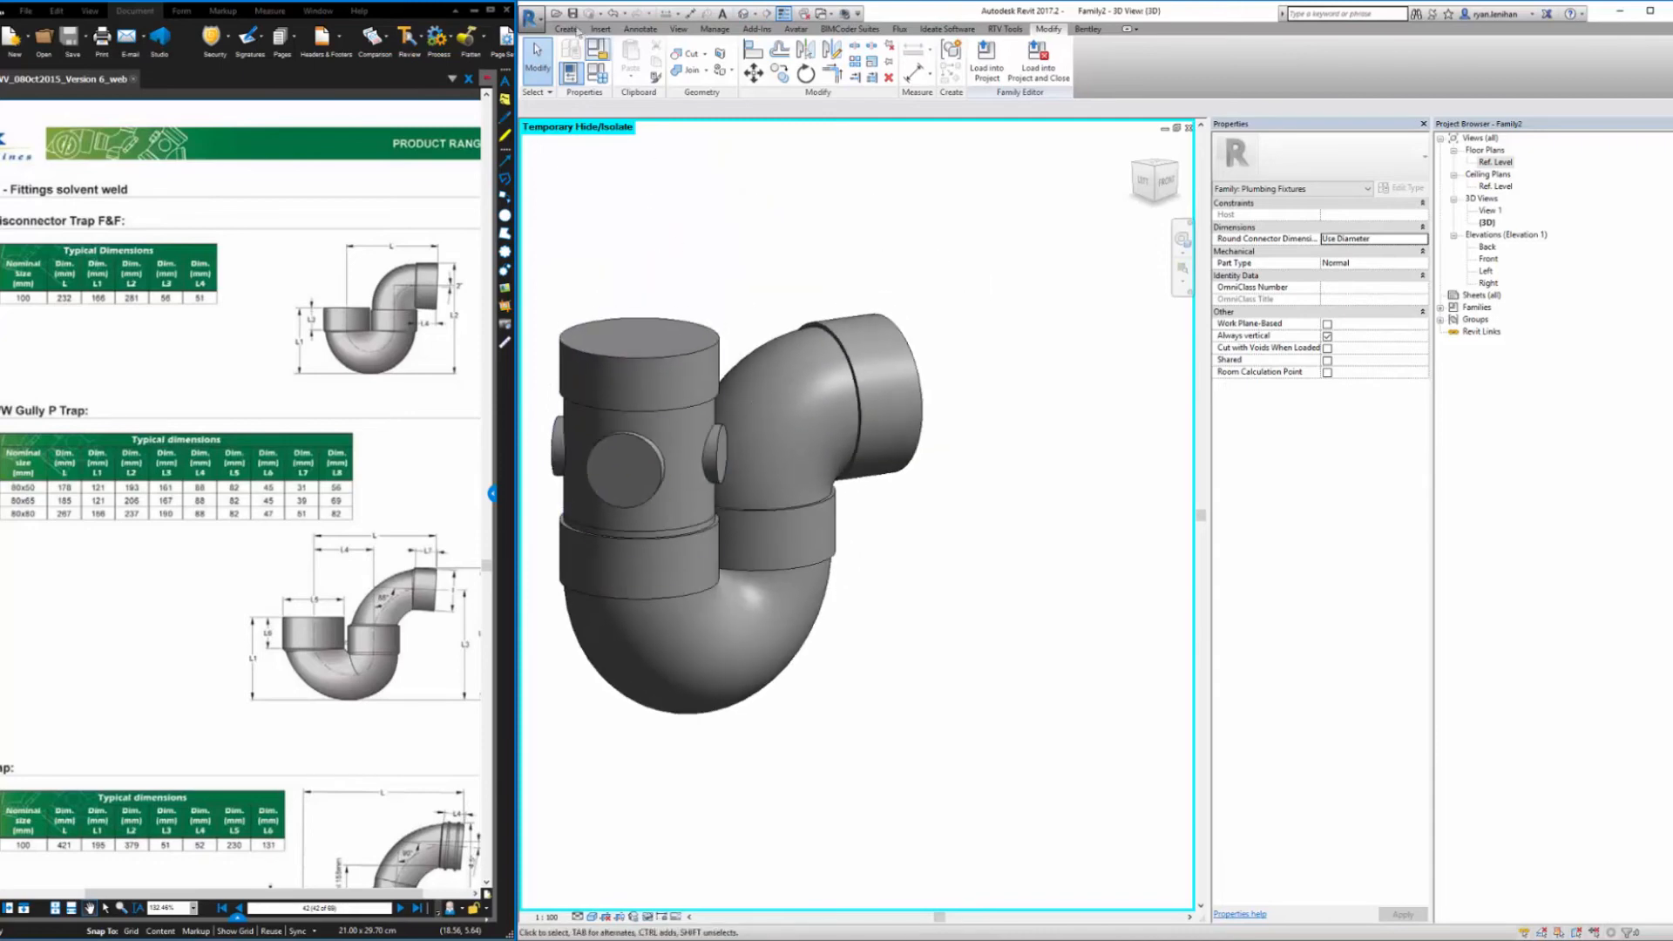
left_click(598, 73)
left_click(1247, 326)
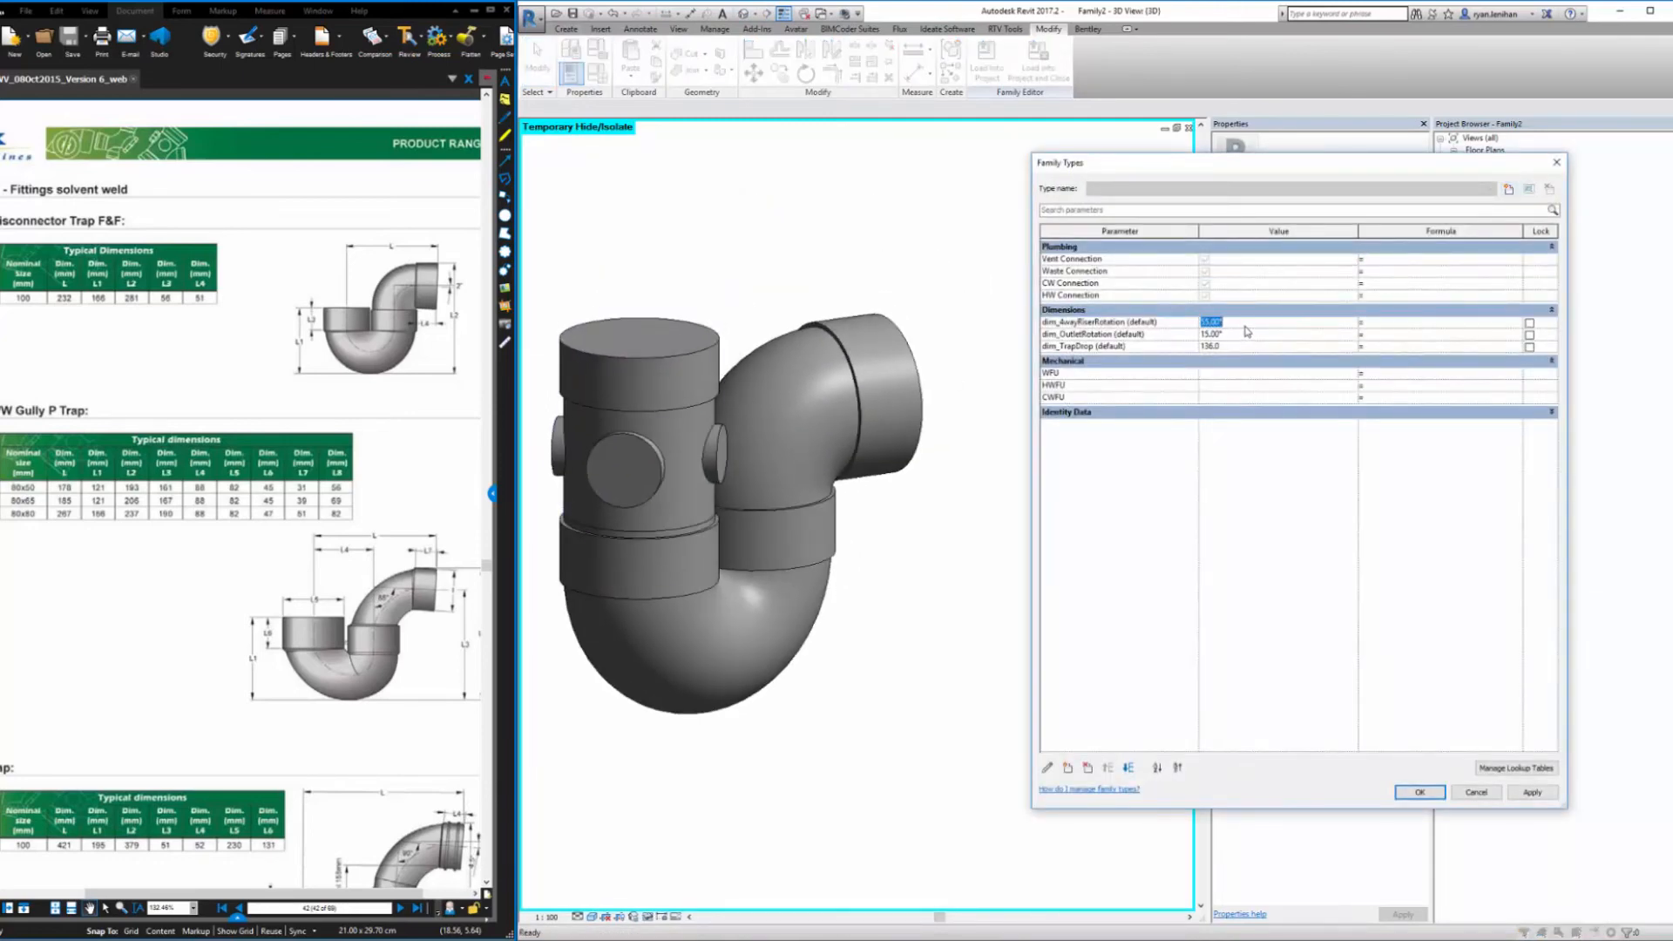
left_click(1556, 795)
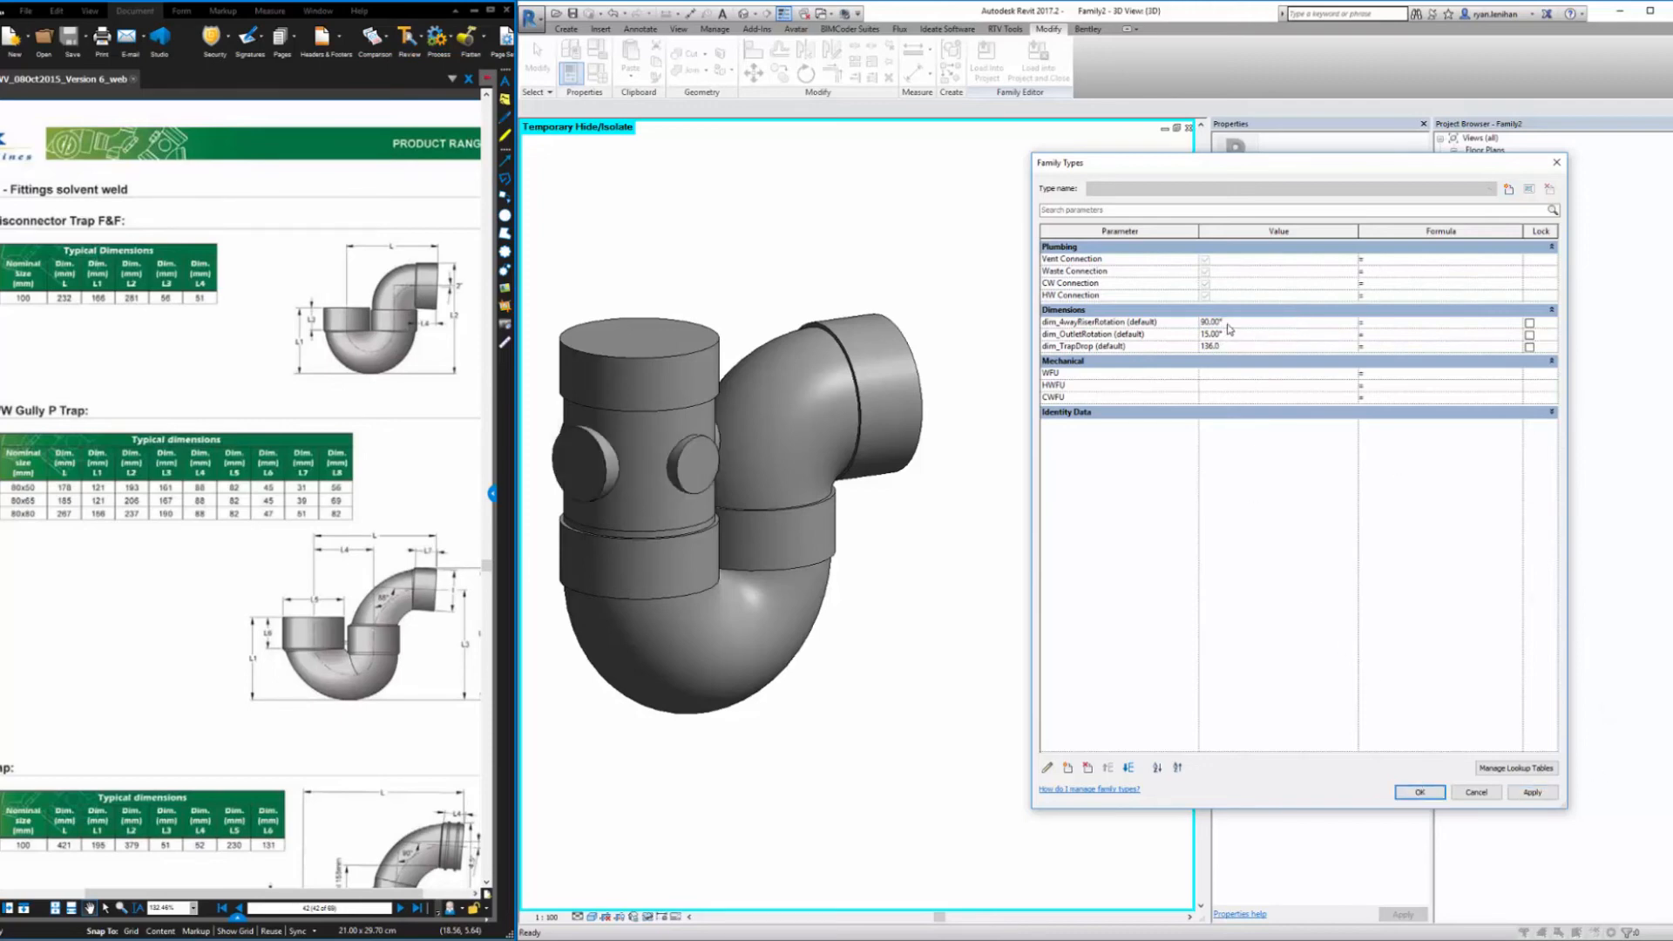
left_click(1532, 794)
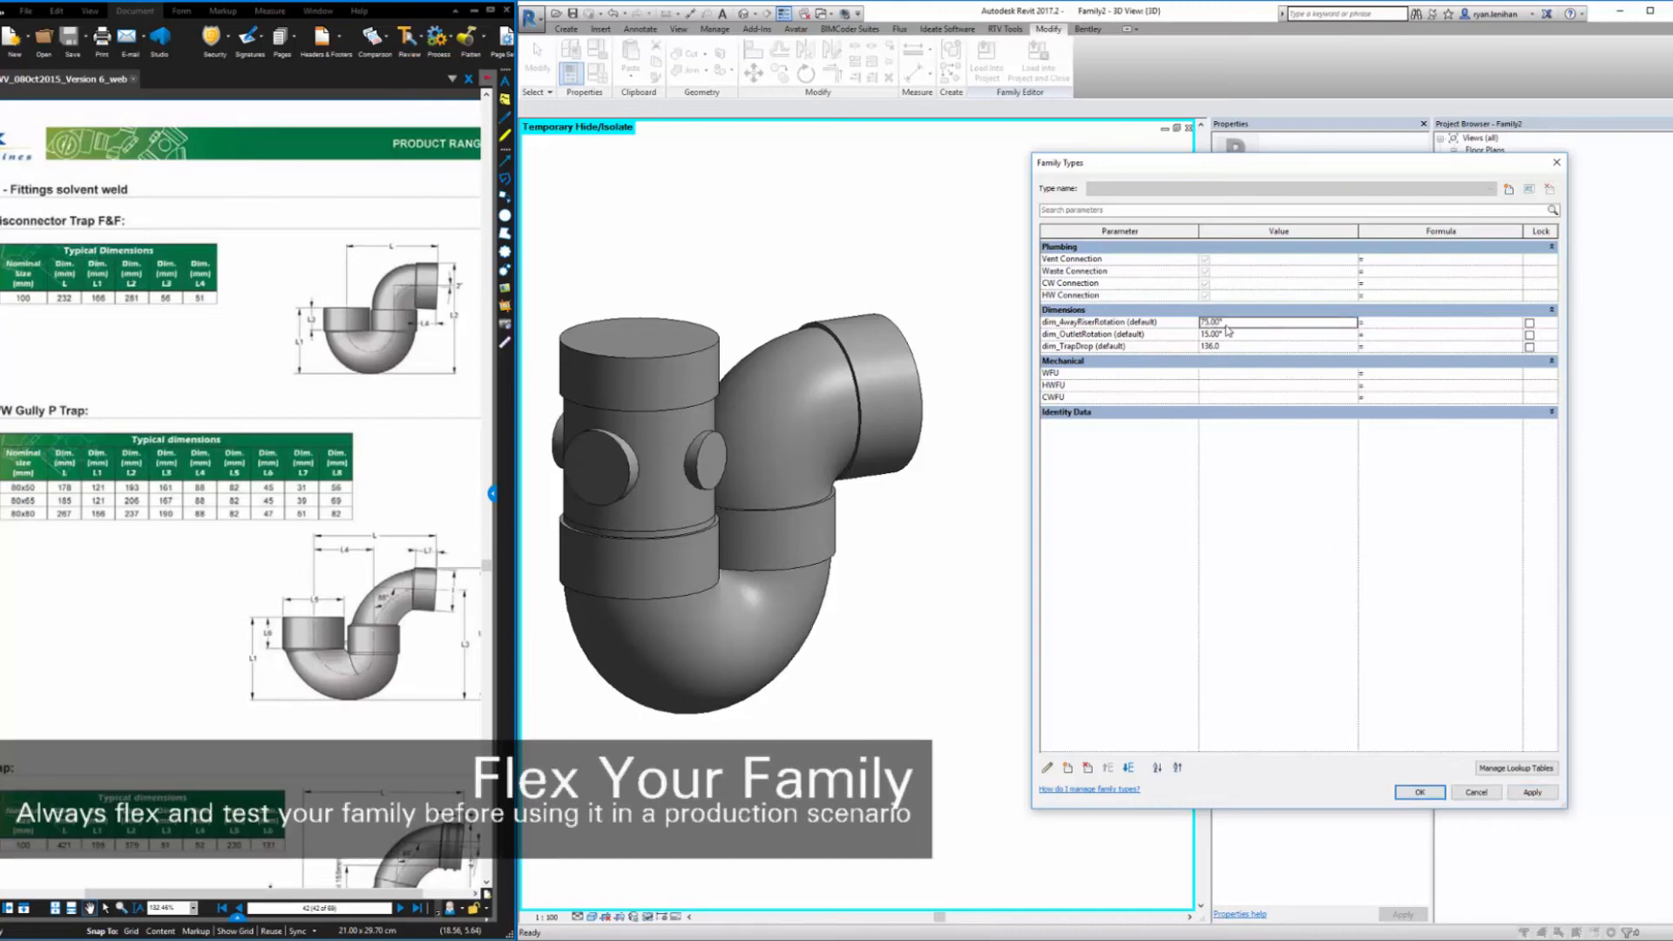
left_click(1533, 793)
Flex the outlet by applying 70° to dim_OutletRotation, and accept the family types
left_click(1237, 335)
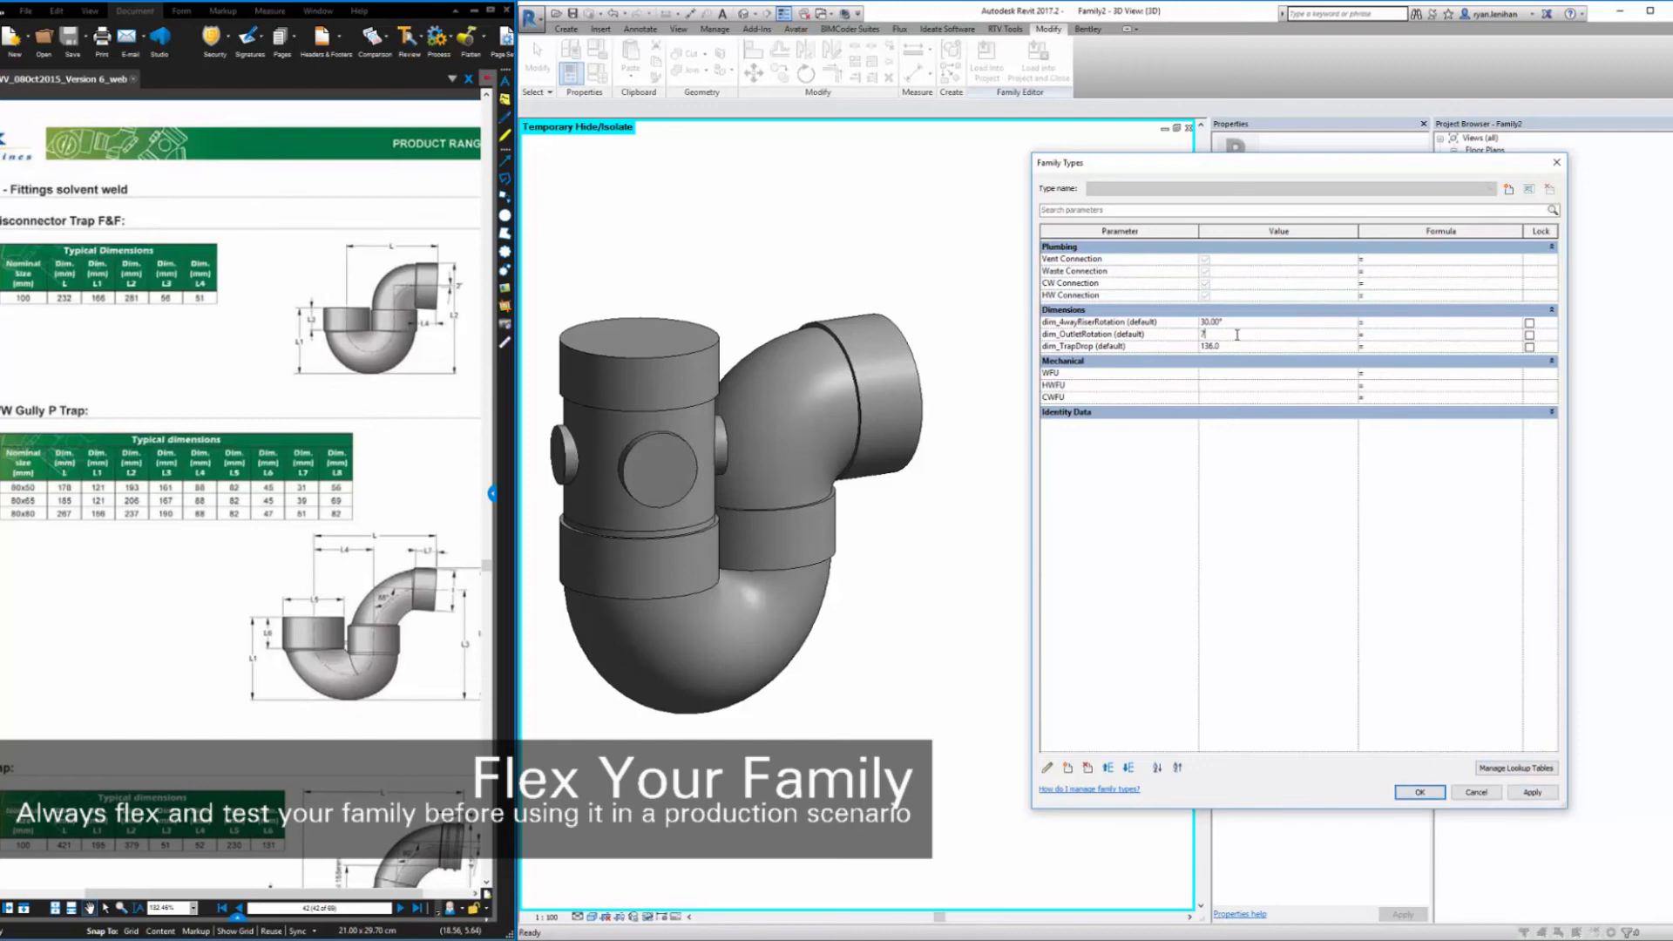
type("70")
left_click(1521, 798)
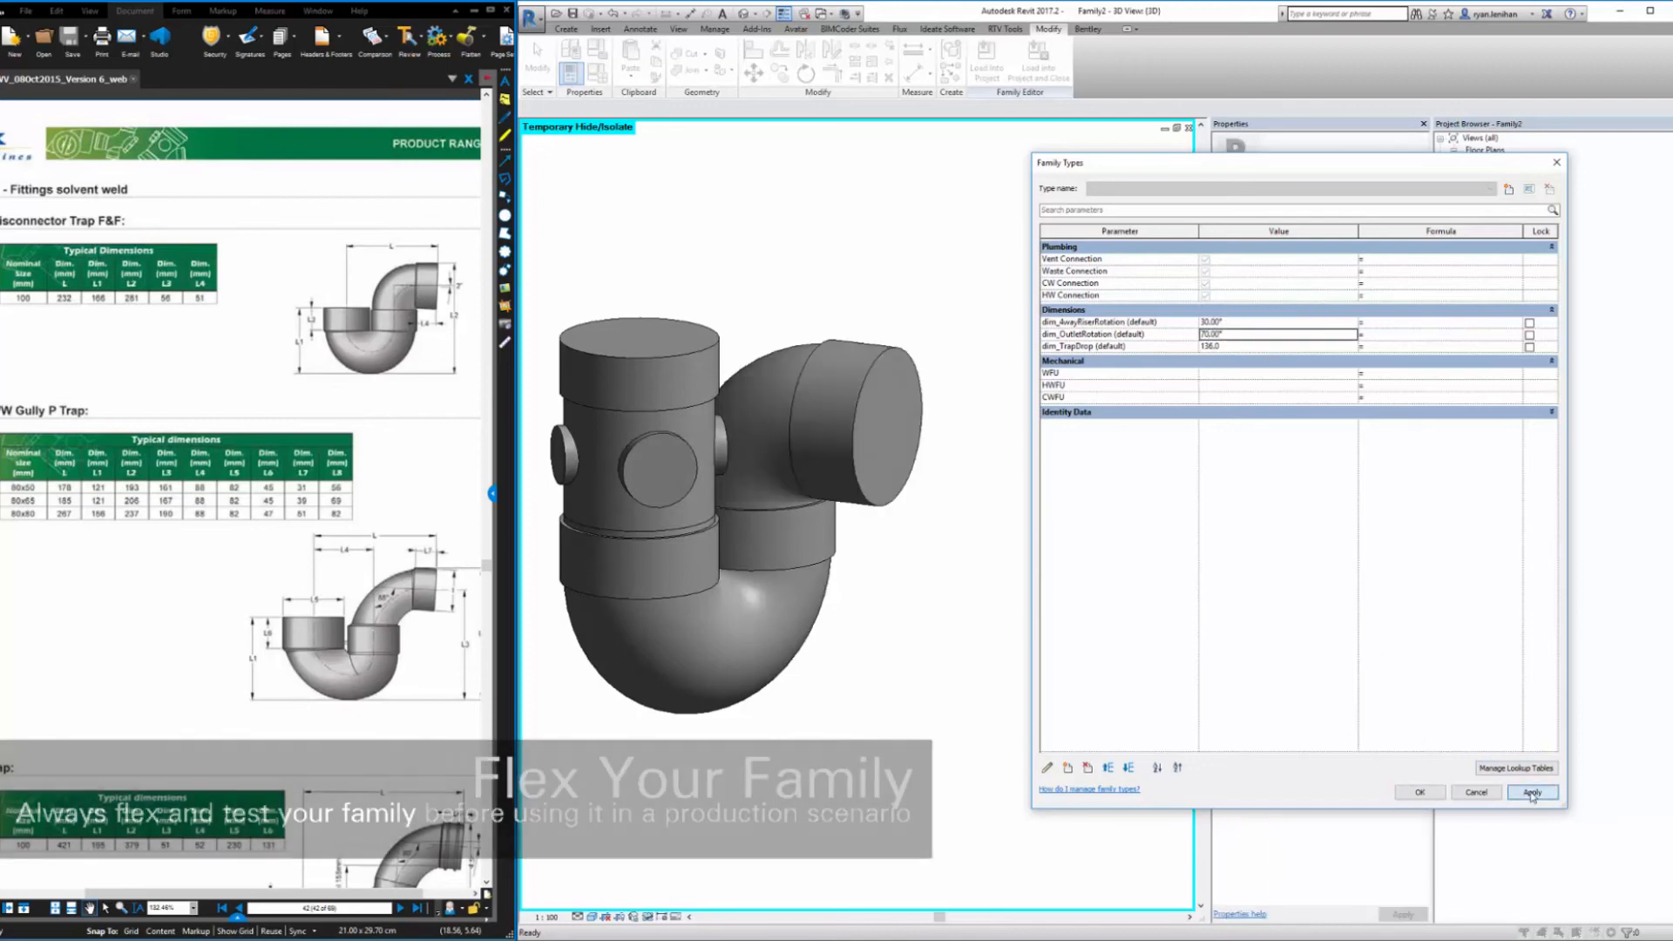
left_click(1419, 792)
Inspect the trap assembly from different 3D angles and in the Front elevation
middle_click_drag(872, 488, 926, 507, "shift")
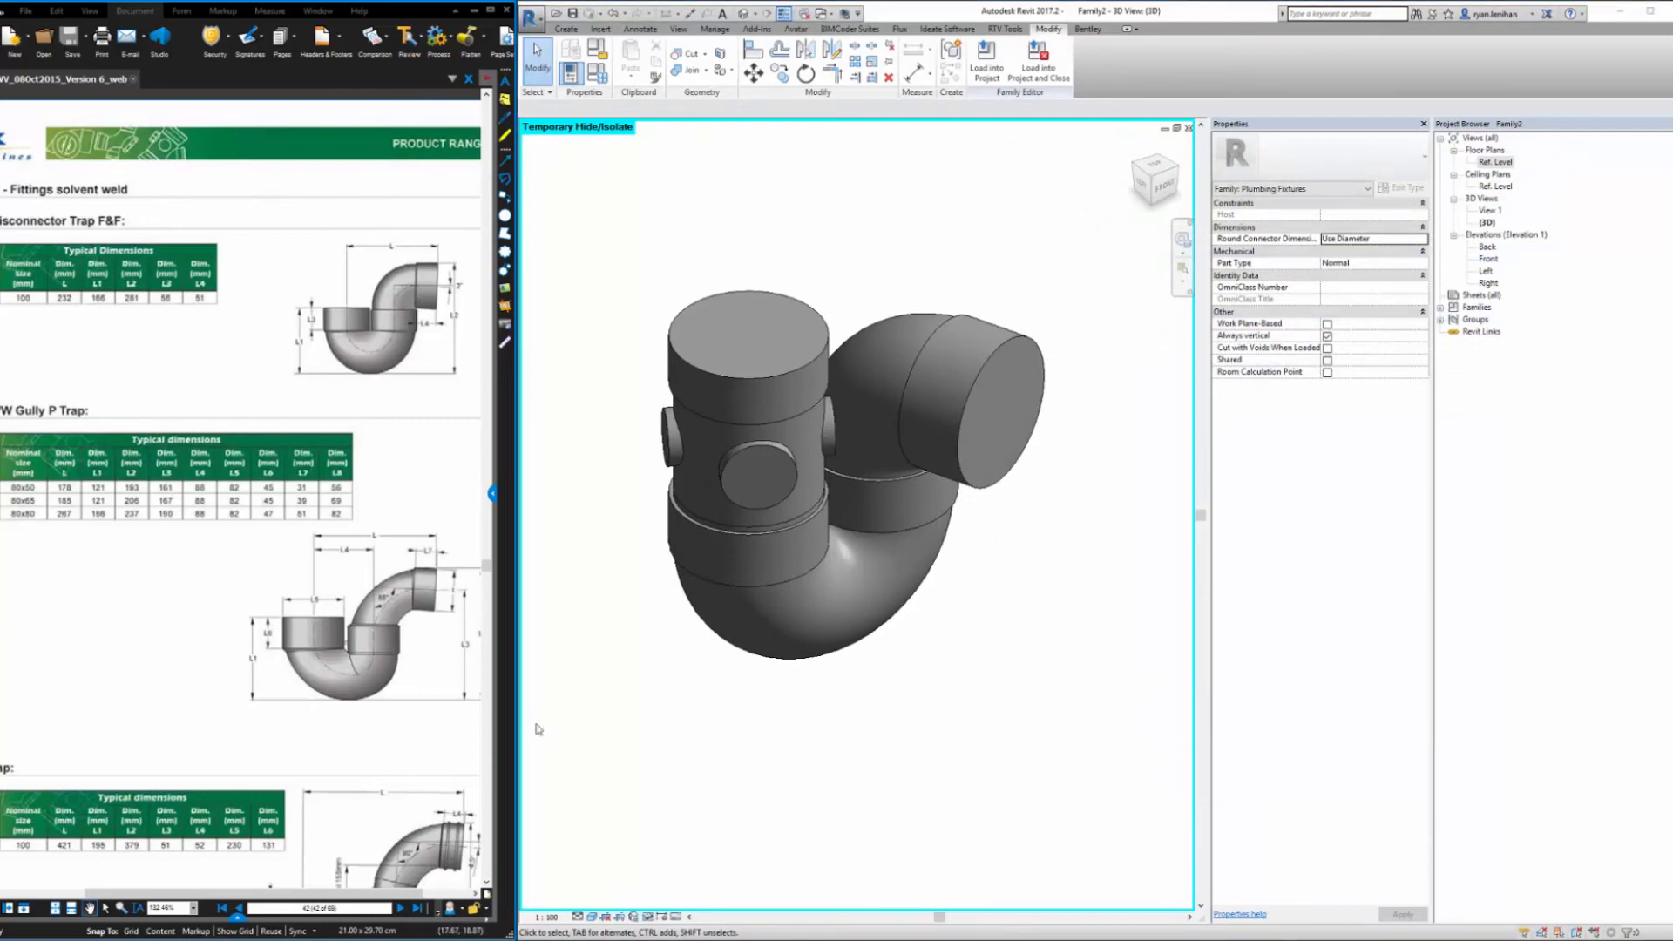
middle_click_drag(1002, 591, 962, 582, "shift")
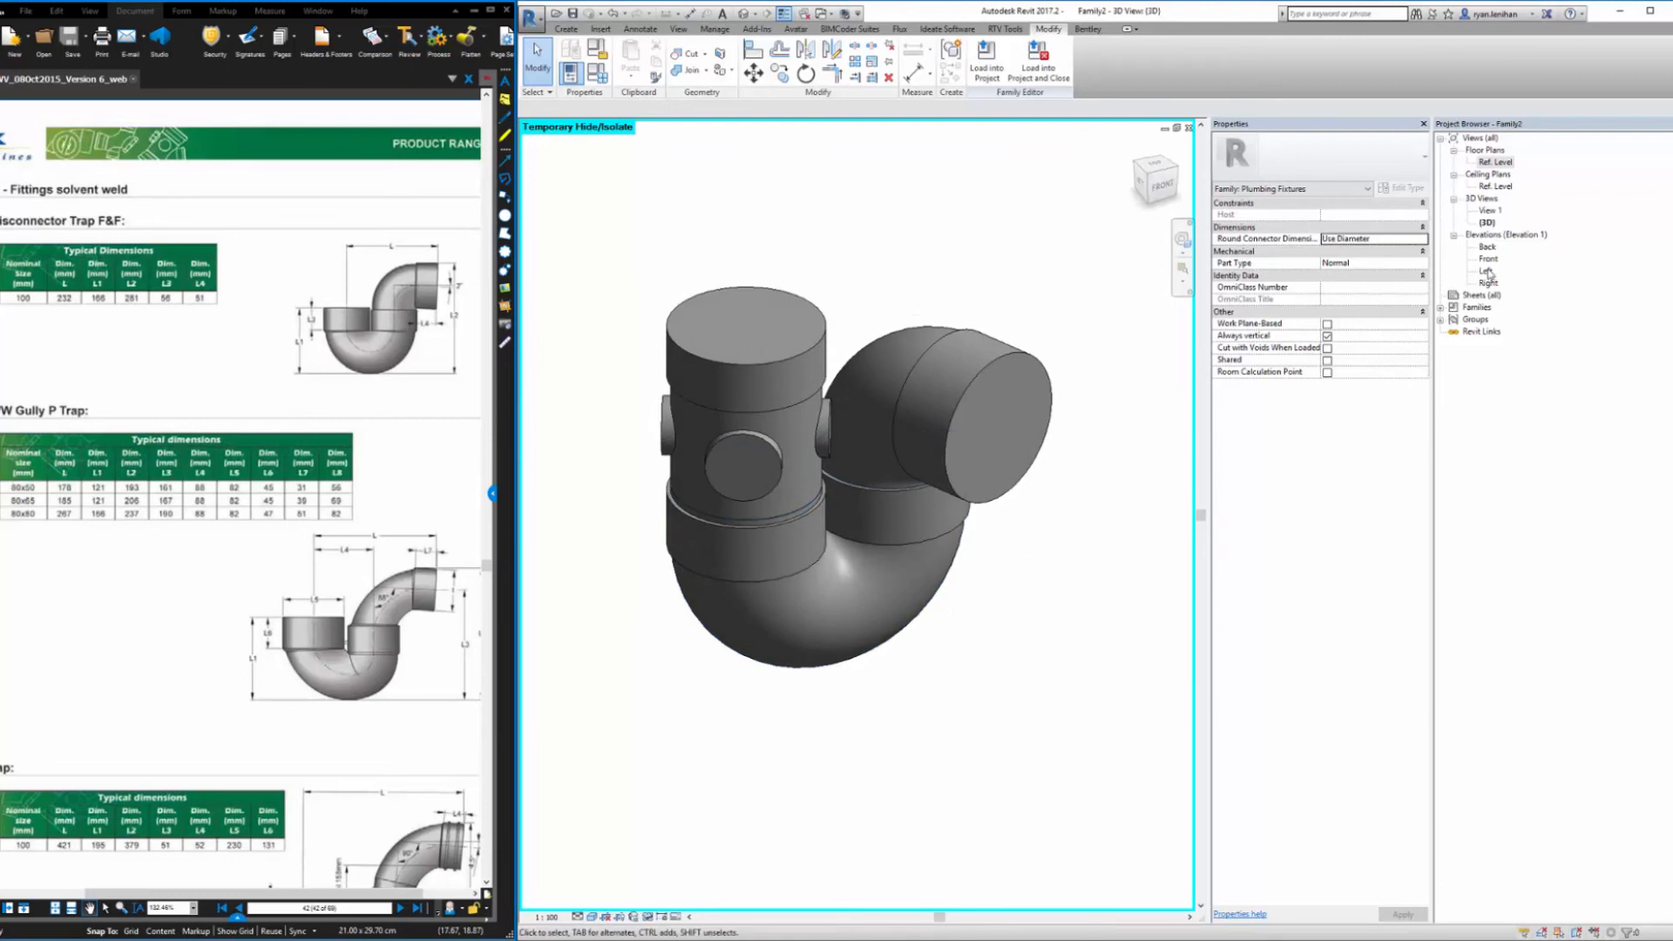
double_click(1496, 163)
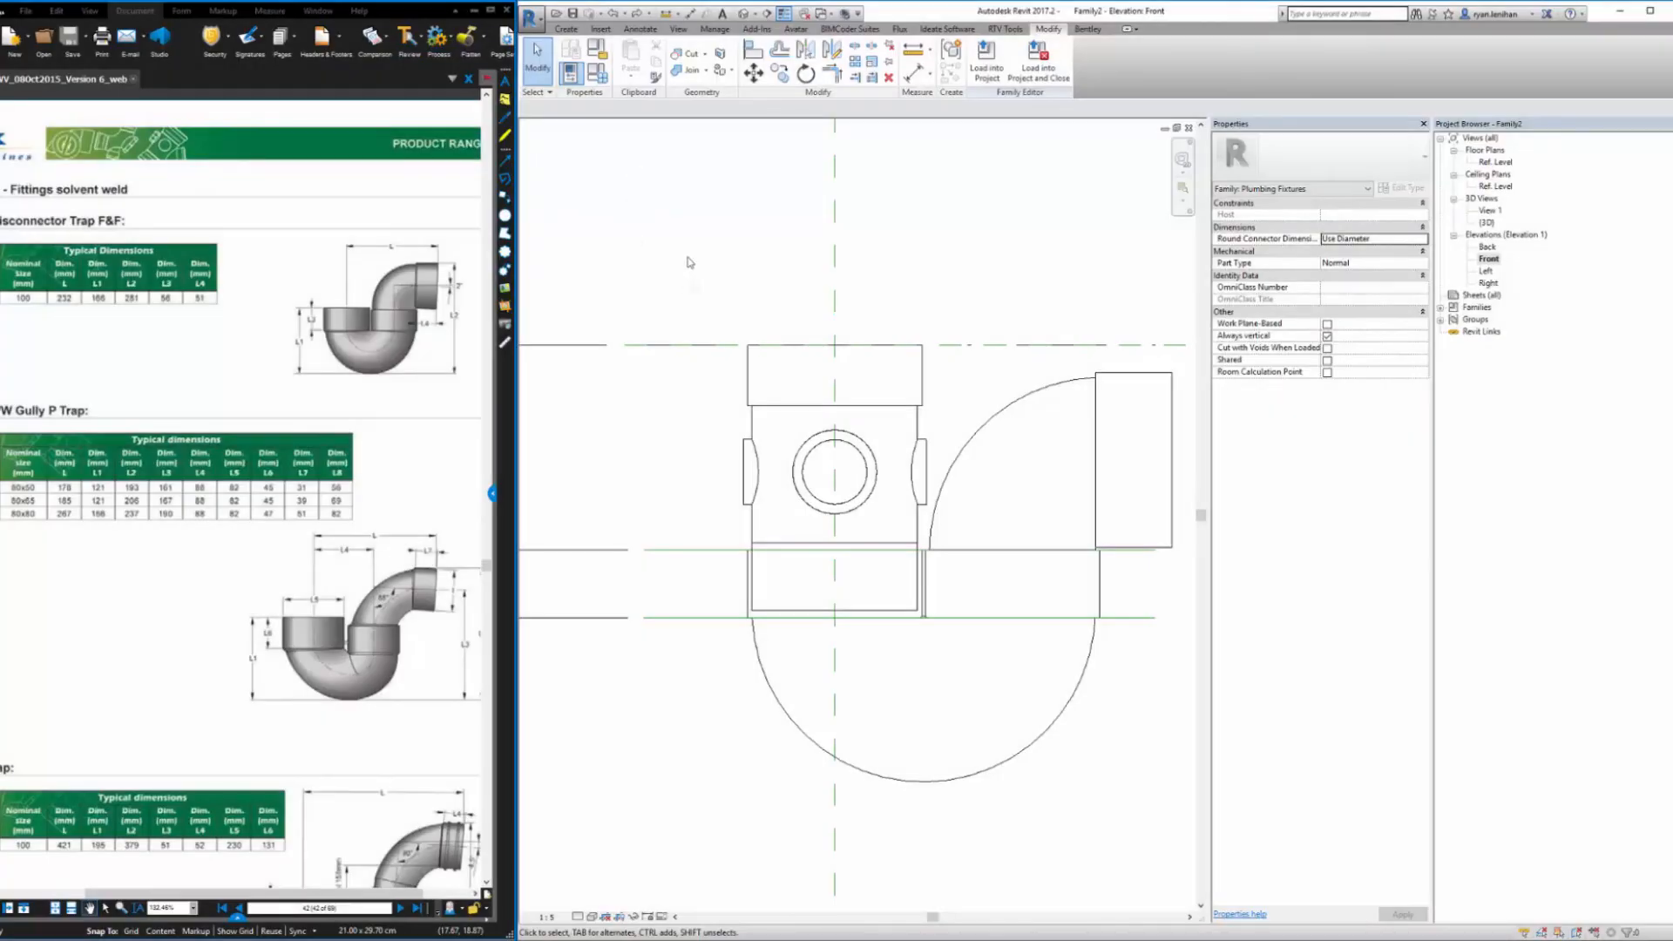
middle_click_drag(707, 192, 653, 146)
scroll(904, 332, "down", 1)
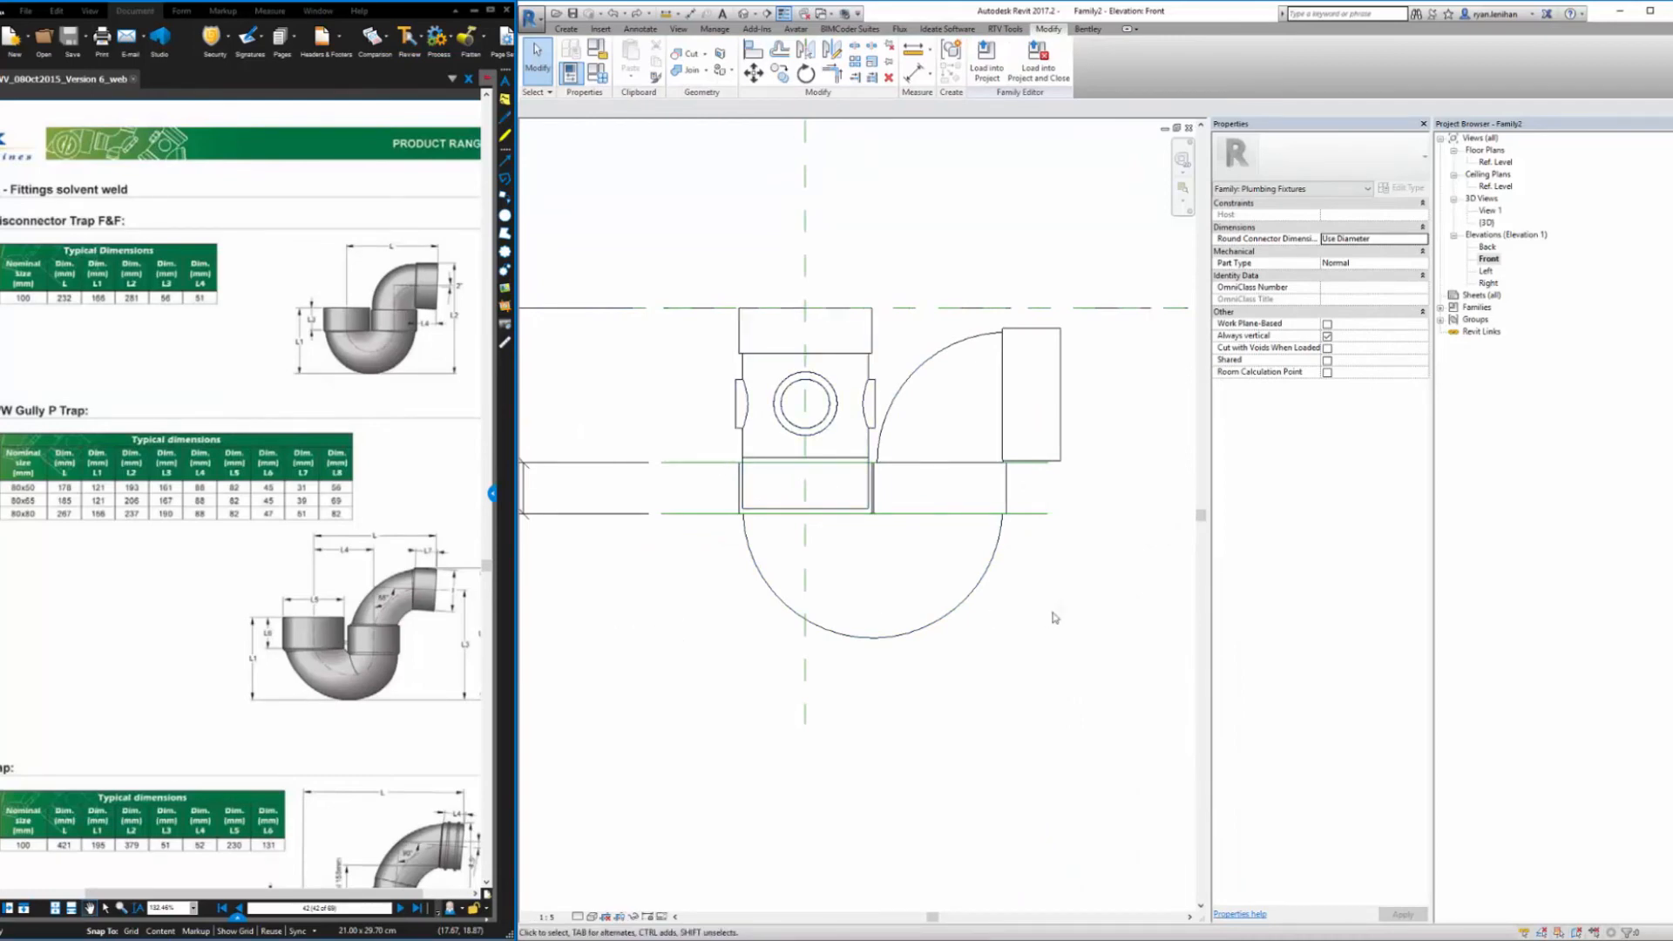
middle_click_drag(1037, 531, 1029, 538)
Place a pipe connector on the top face of the four-way riser in the 3D view
left_click(745, 14)
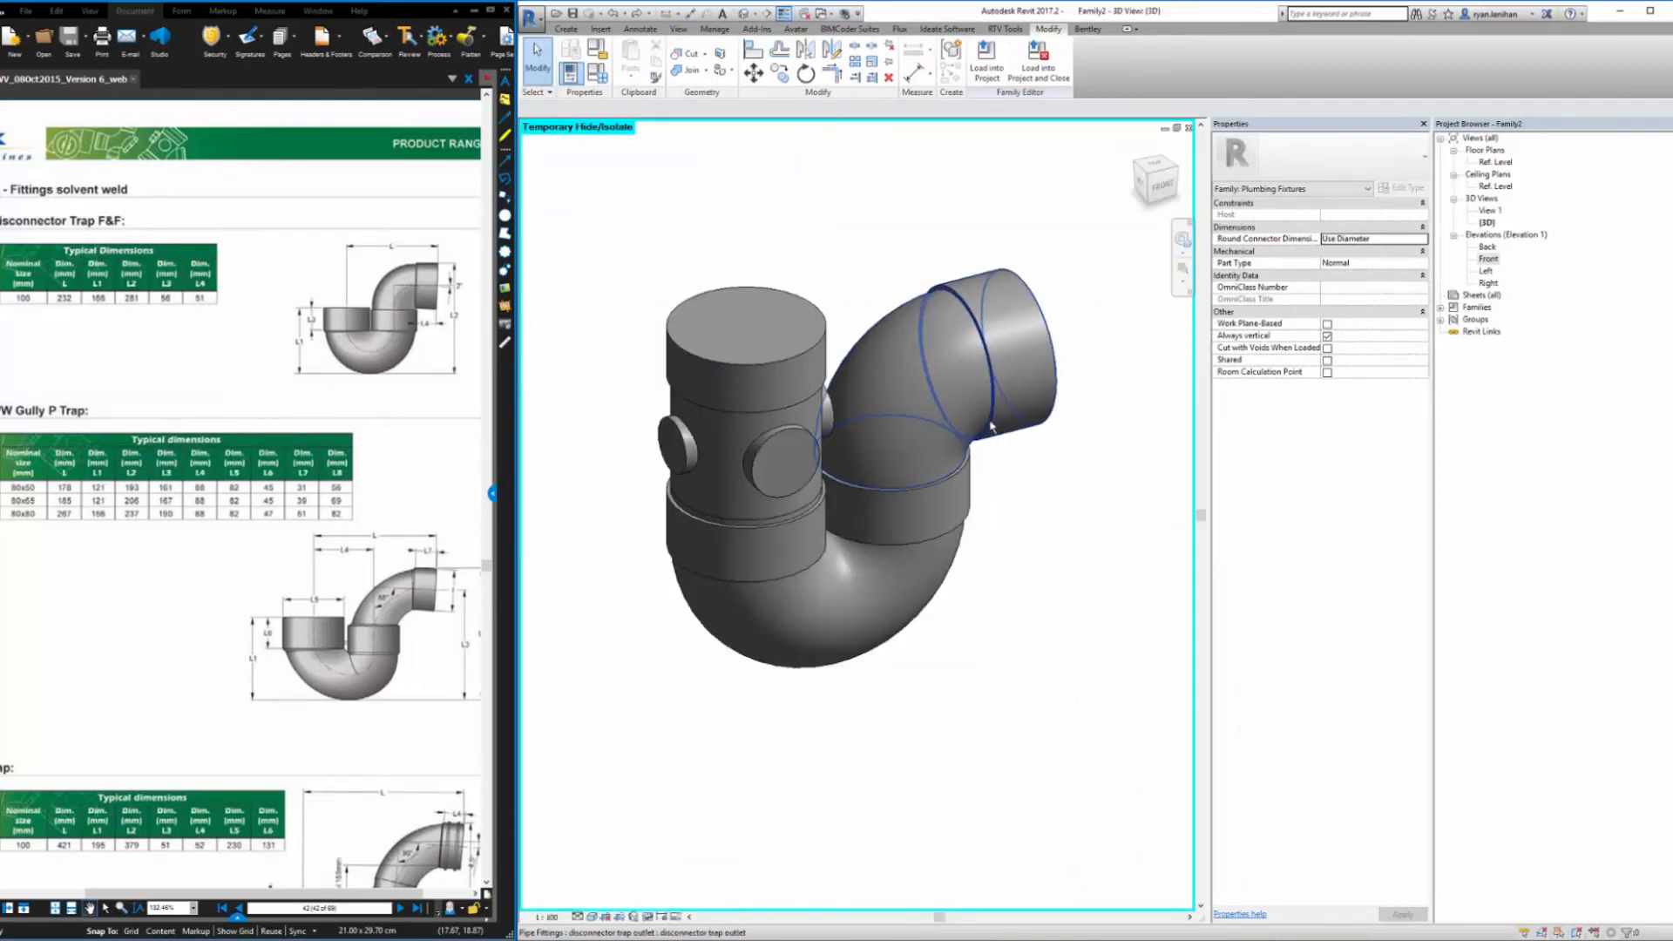
left_click(567, 28)
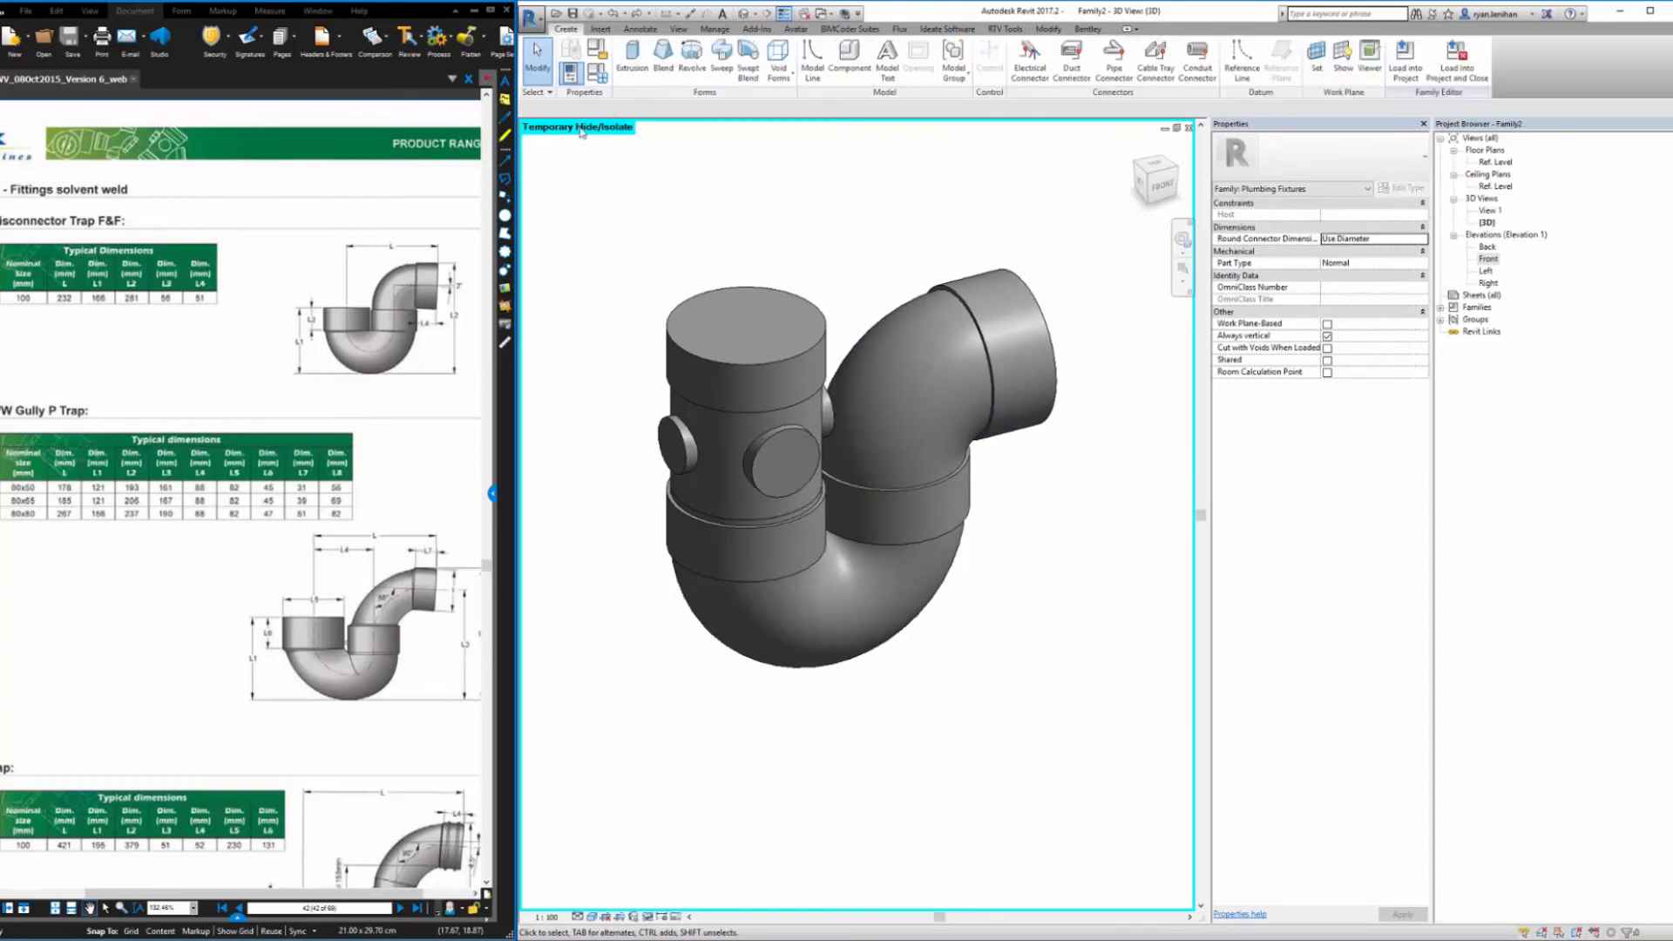
left_click(1114, 60)
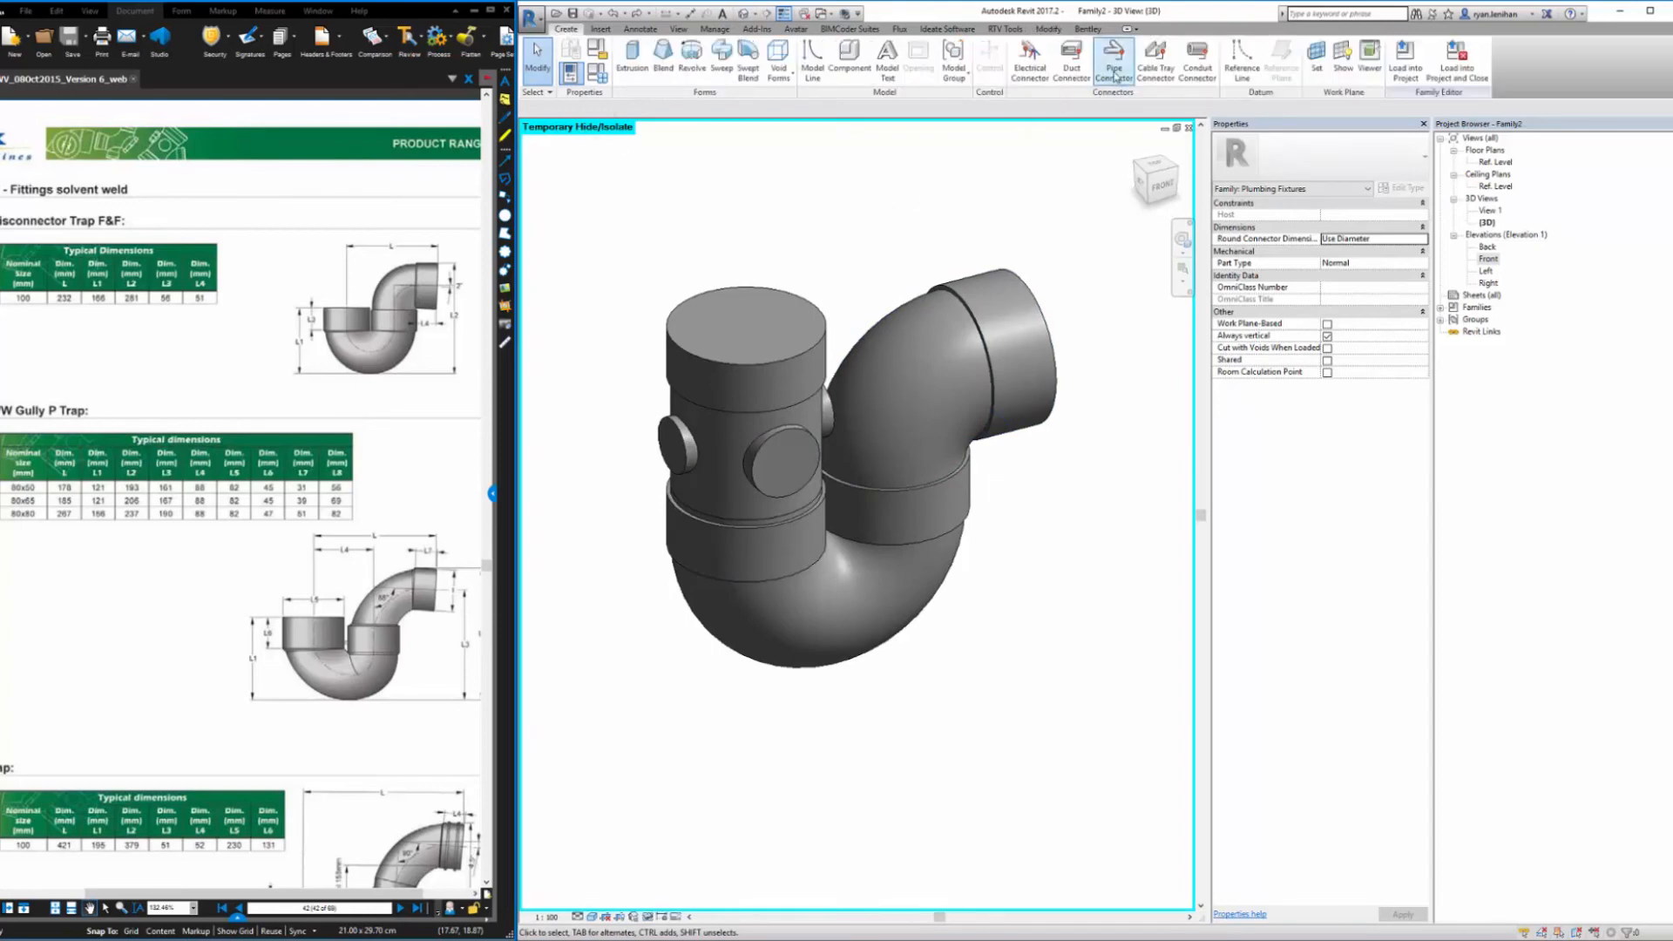
left_click(811, 349)
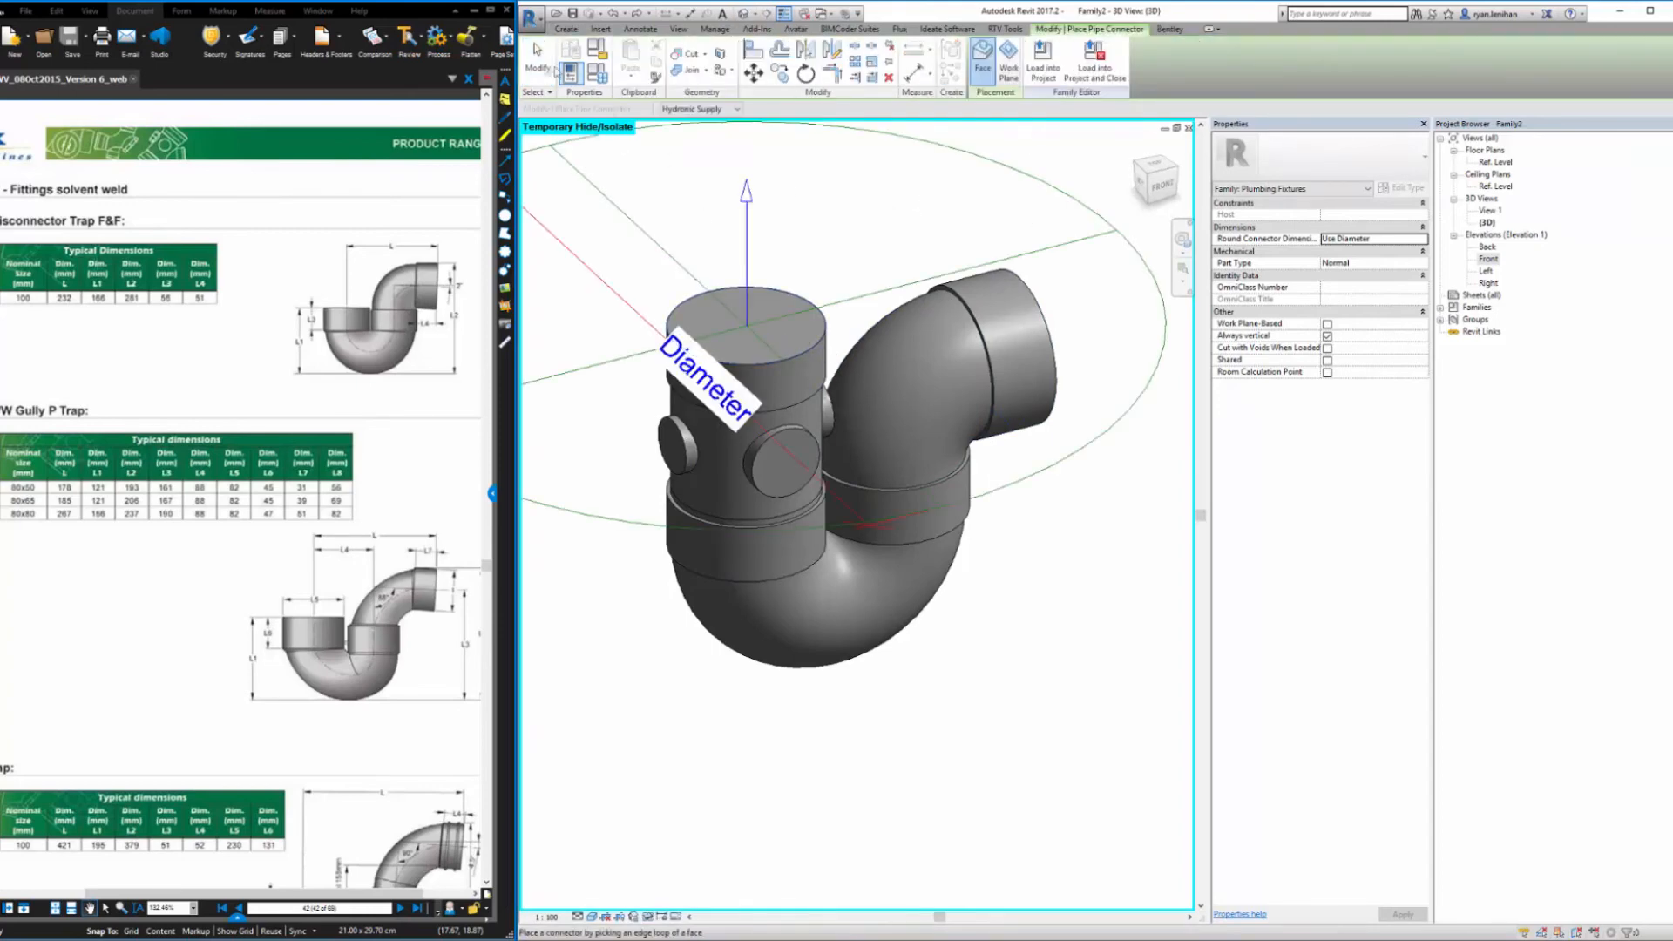
key("Escape")
middle_click_drag(842, 165, 876, 206)
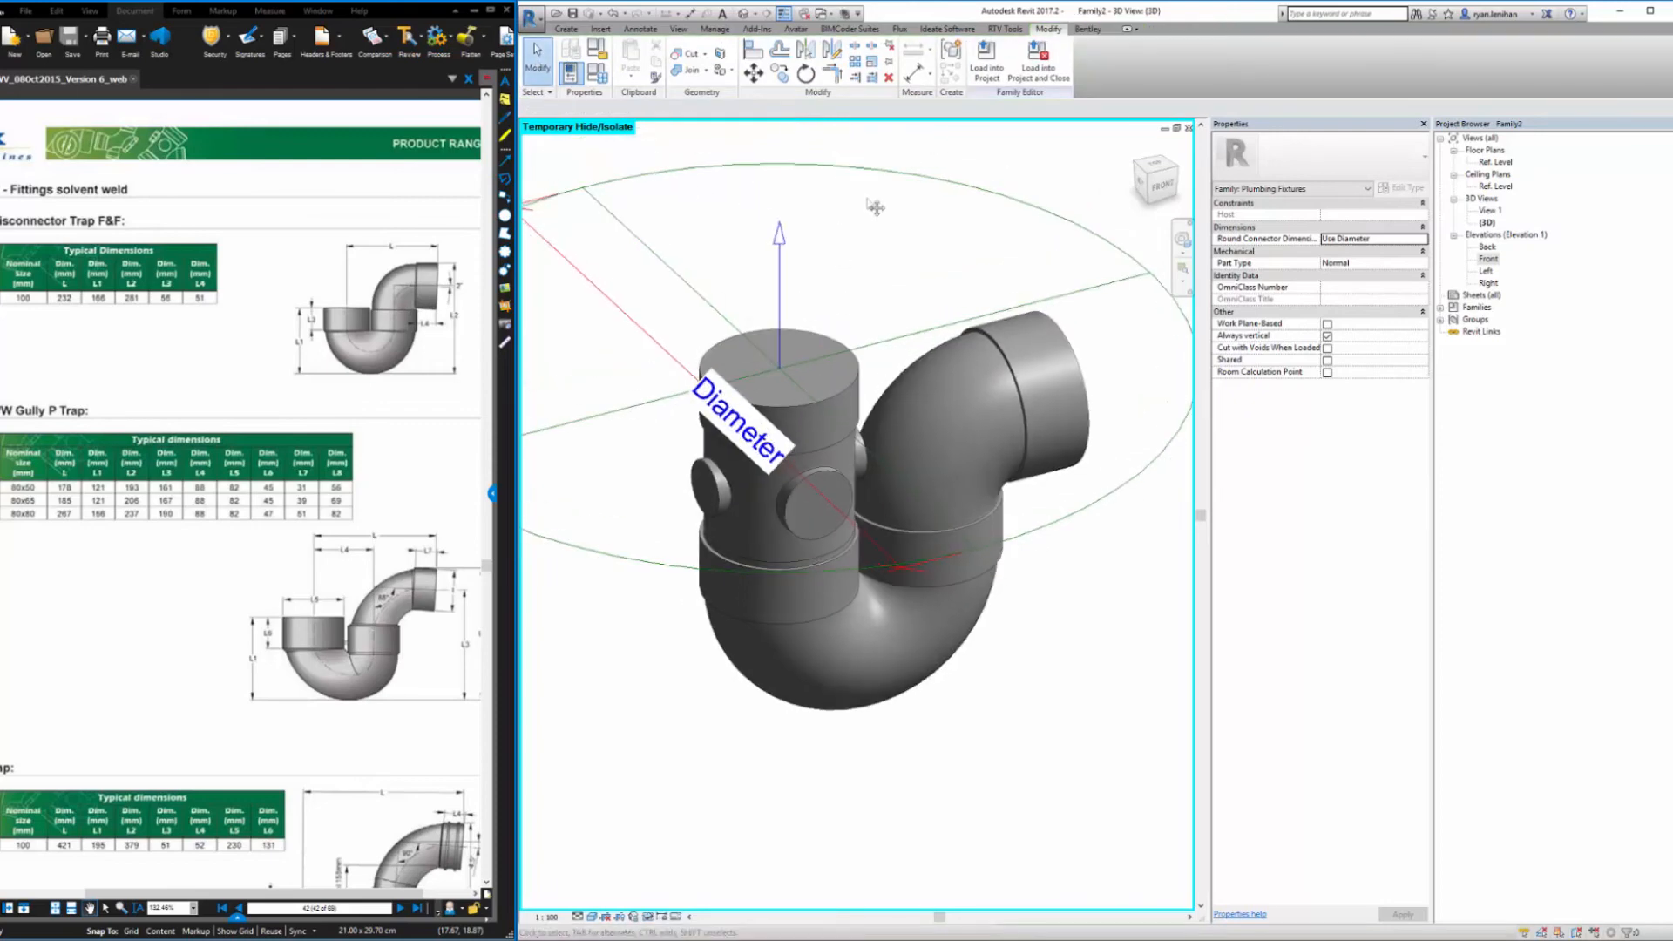
Set the top connector's diameter to 100, its system classification to Sanitary and its flow direction to In
left_click(913, 174)
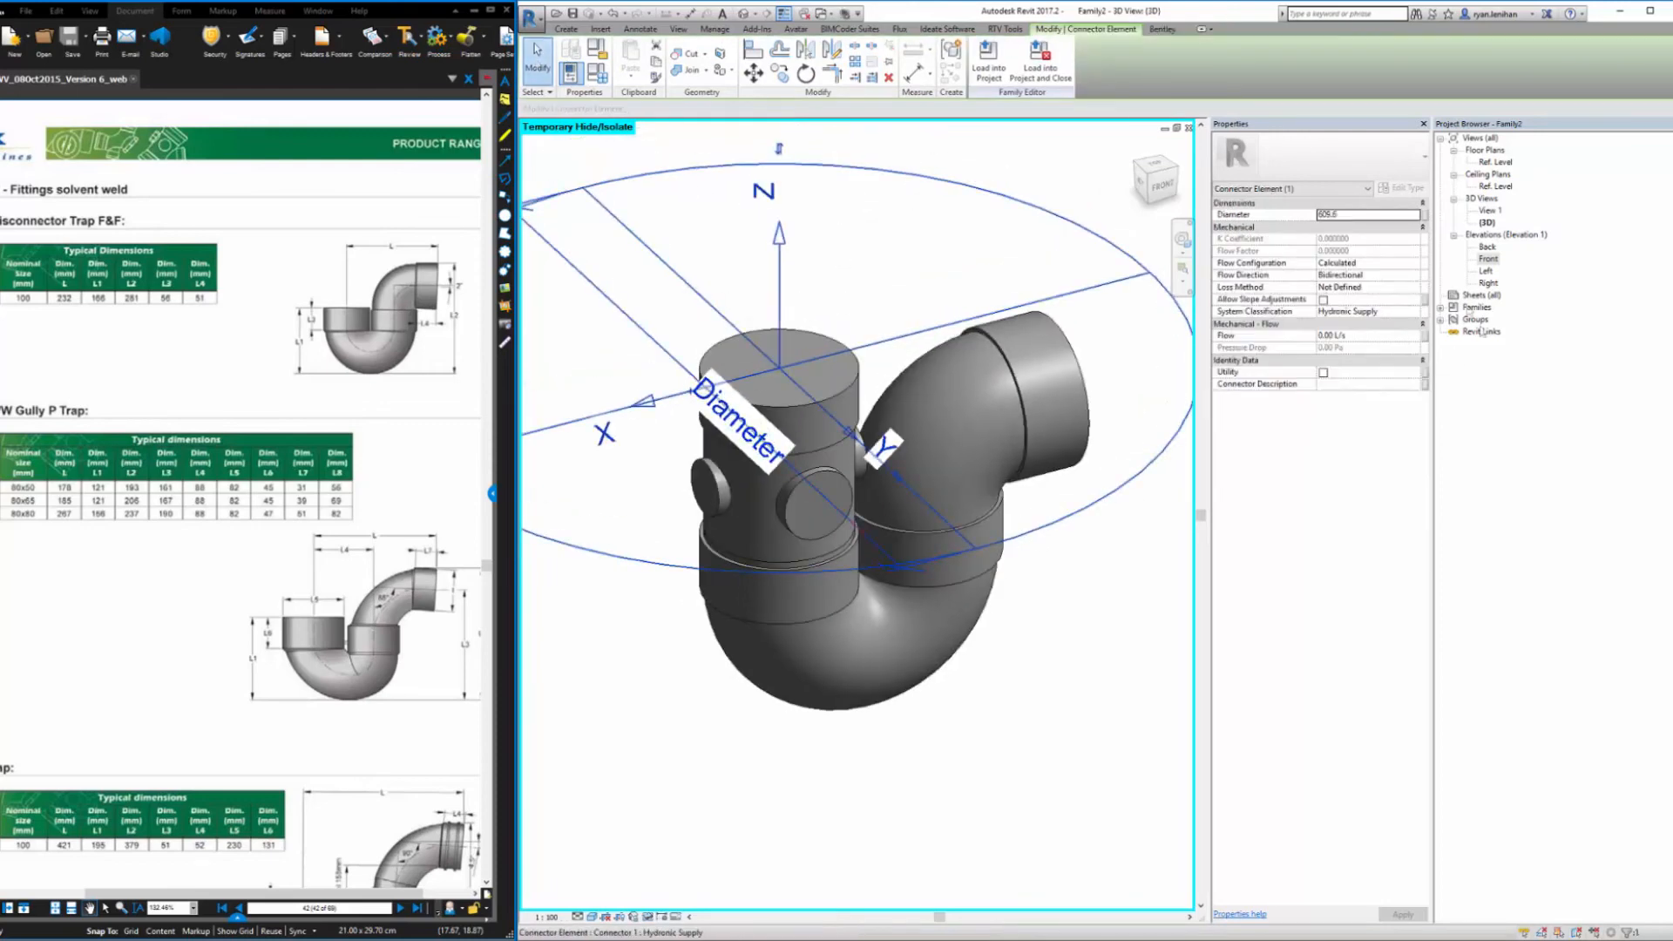
left_click(1346, 215)
type("100")
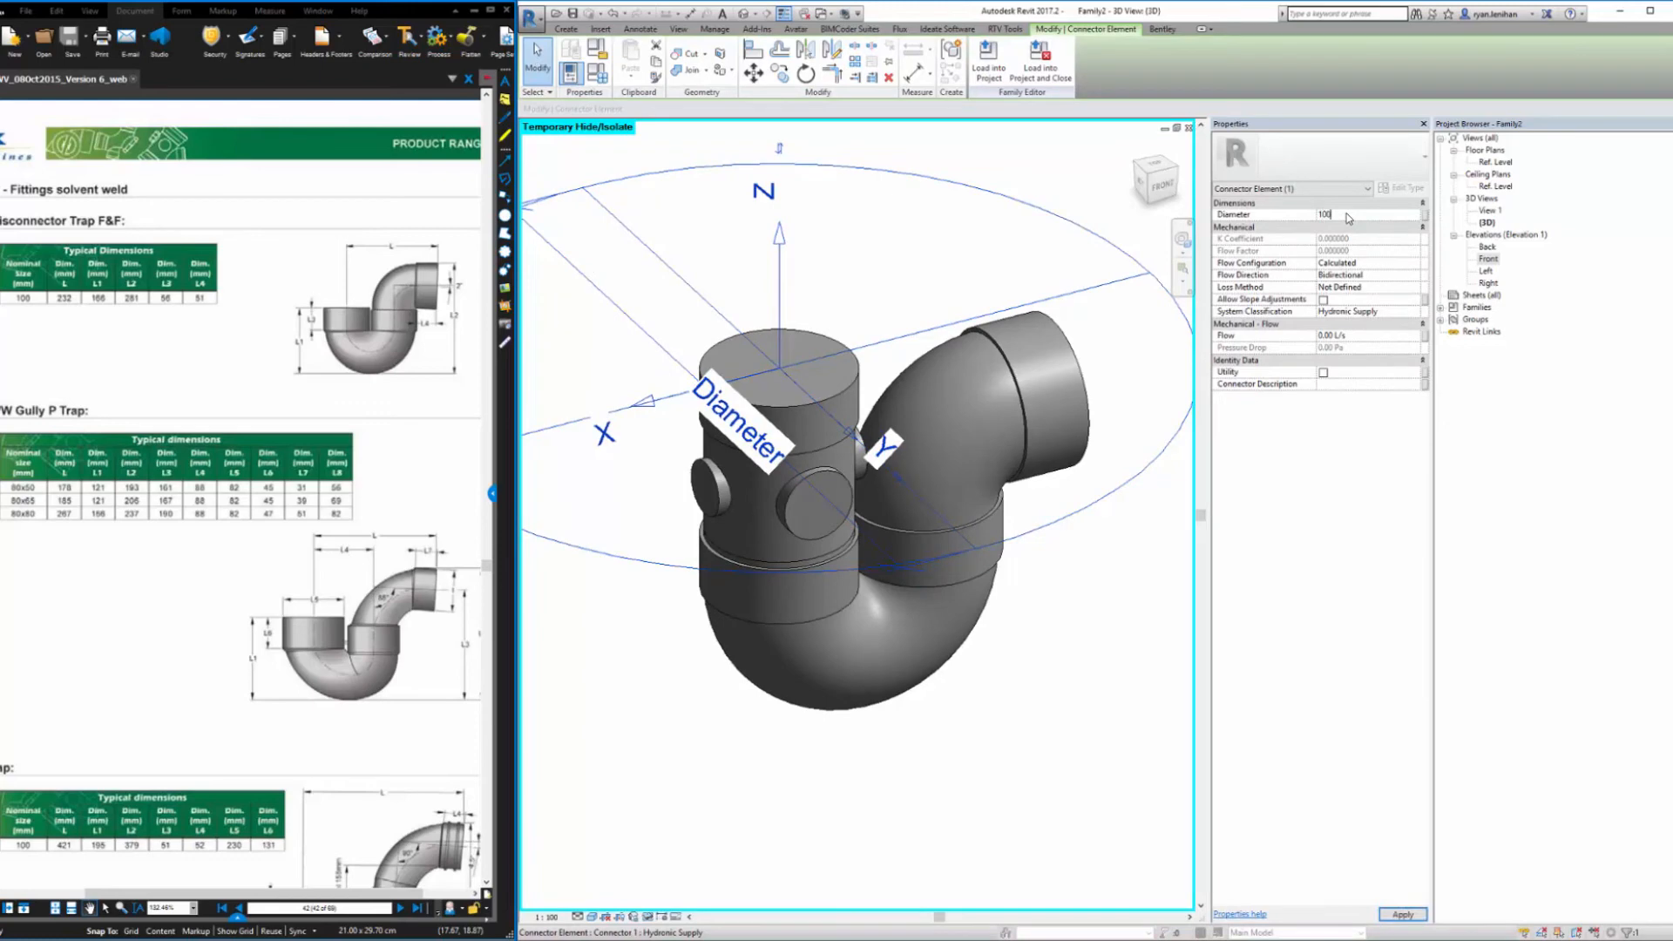
left_click(1415, 312)
left_click(1415, 312)
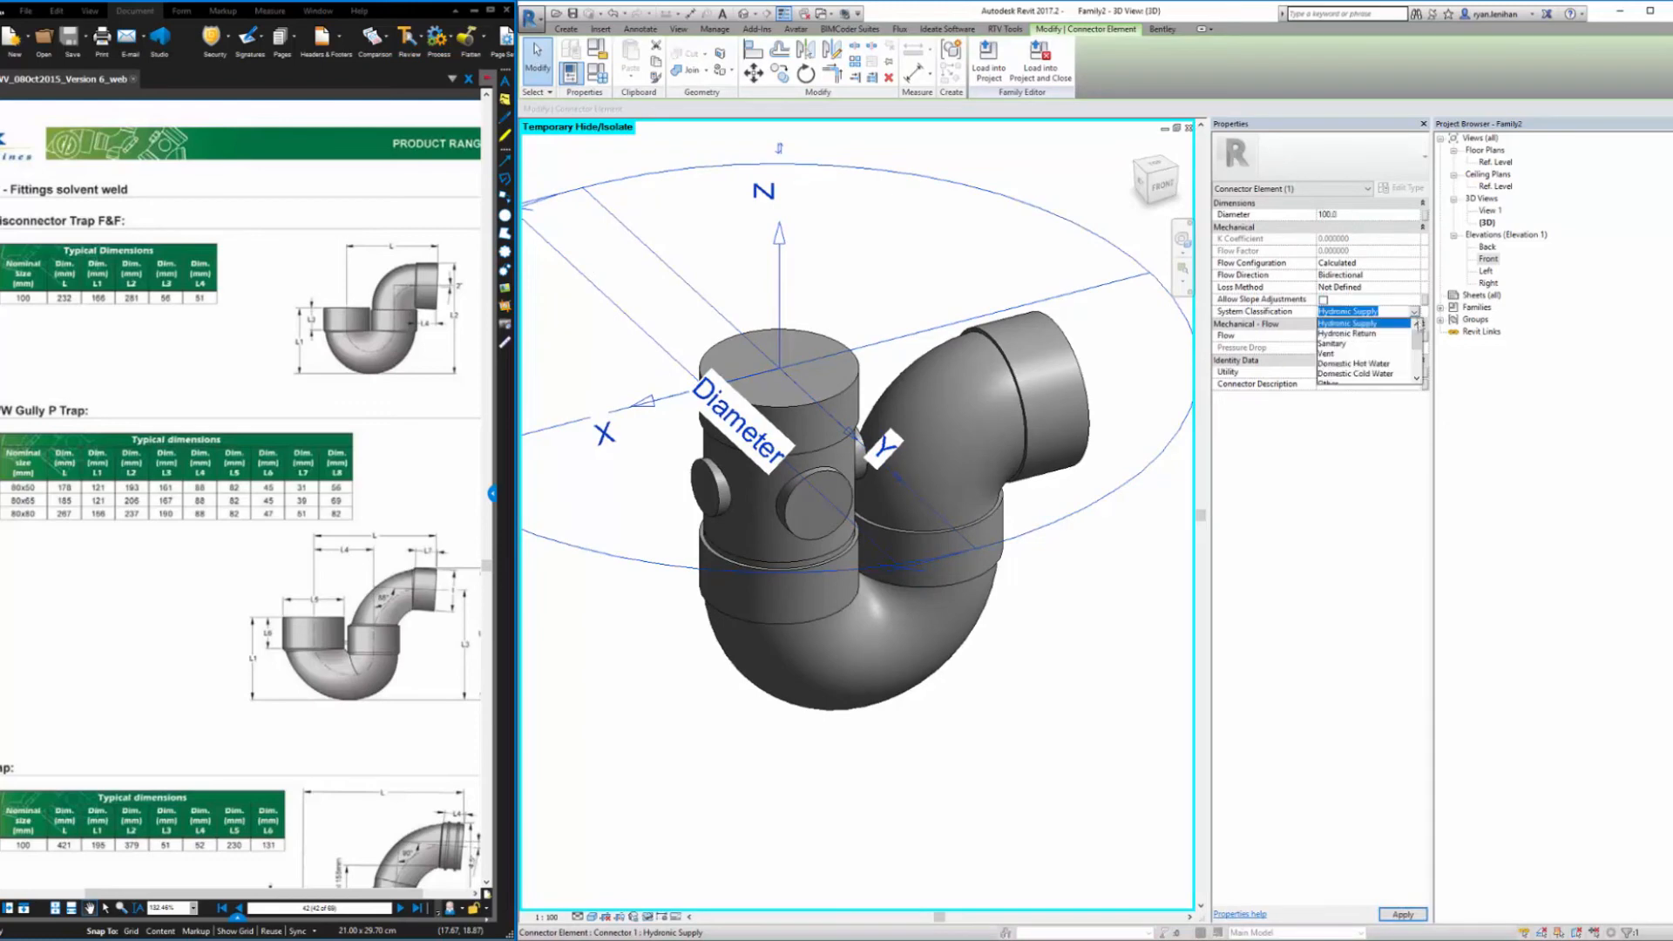
left_click(1334, 345)
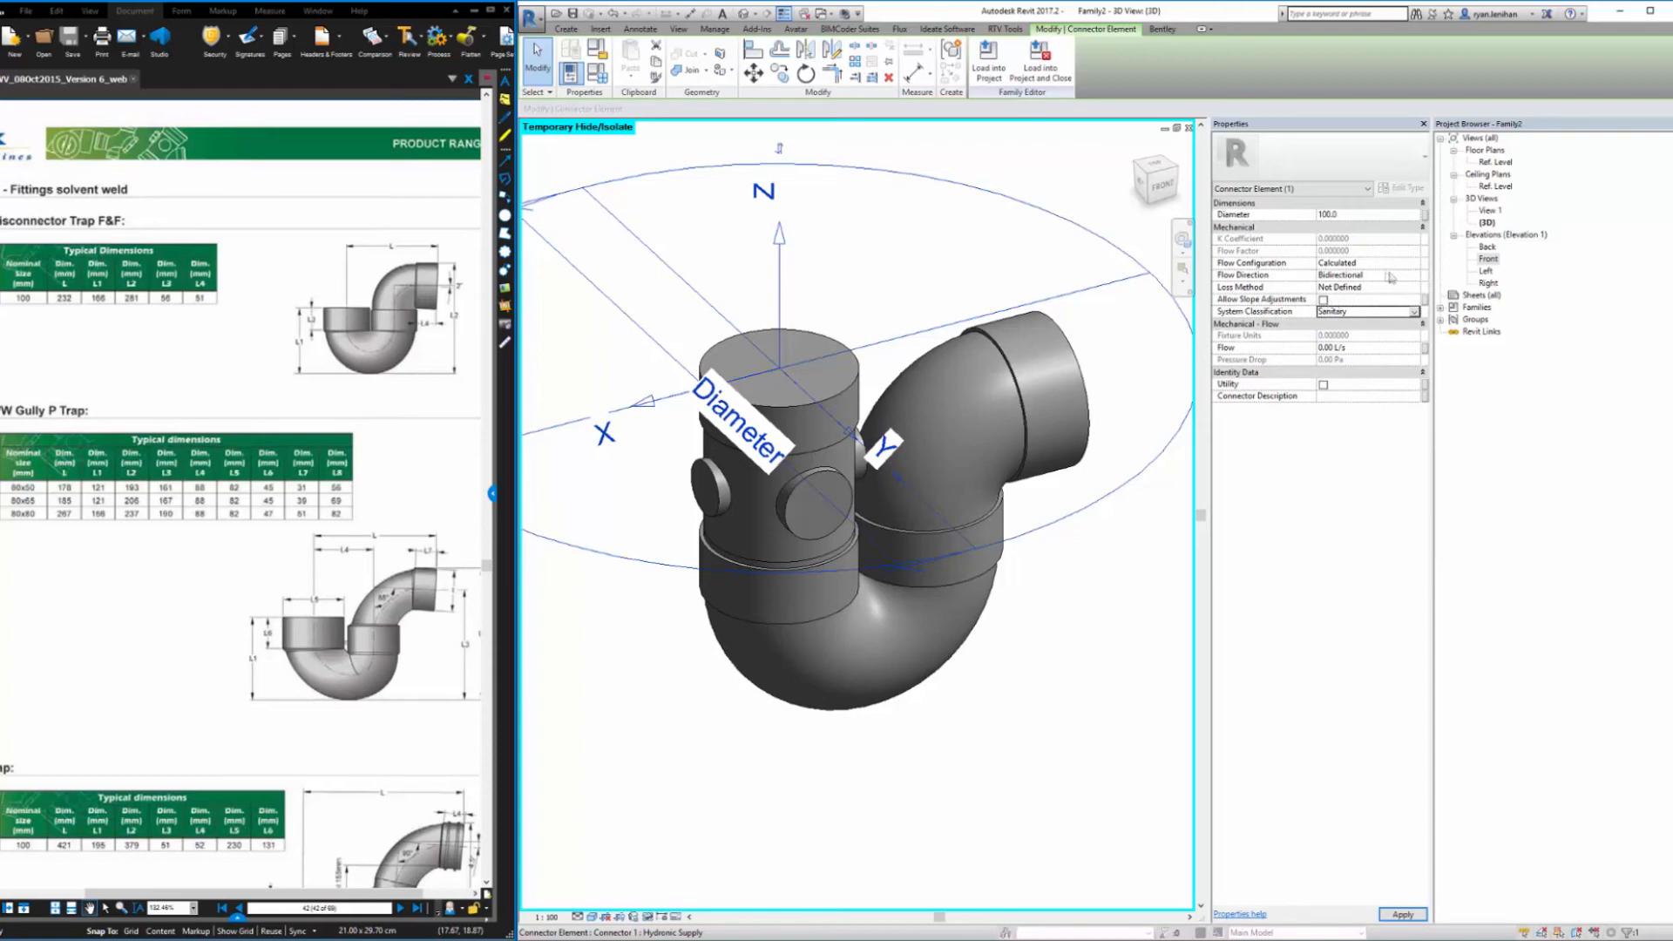
left_click(1420, 279)
left_click(1338, 296)
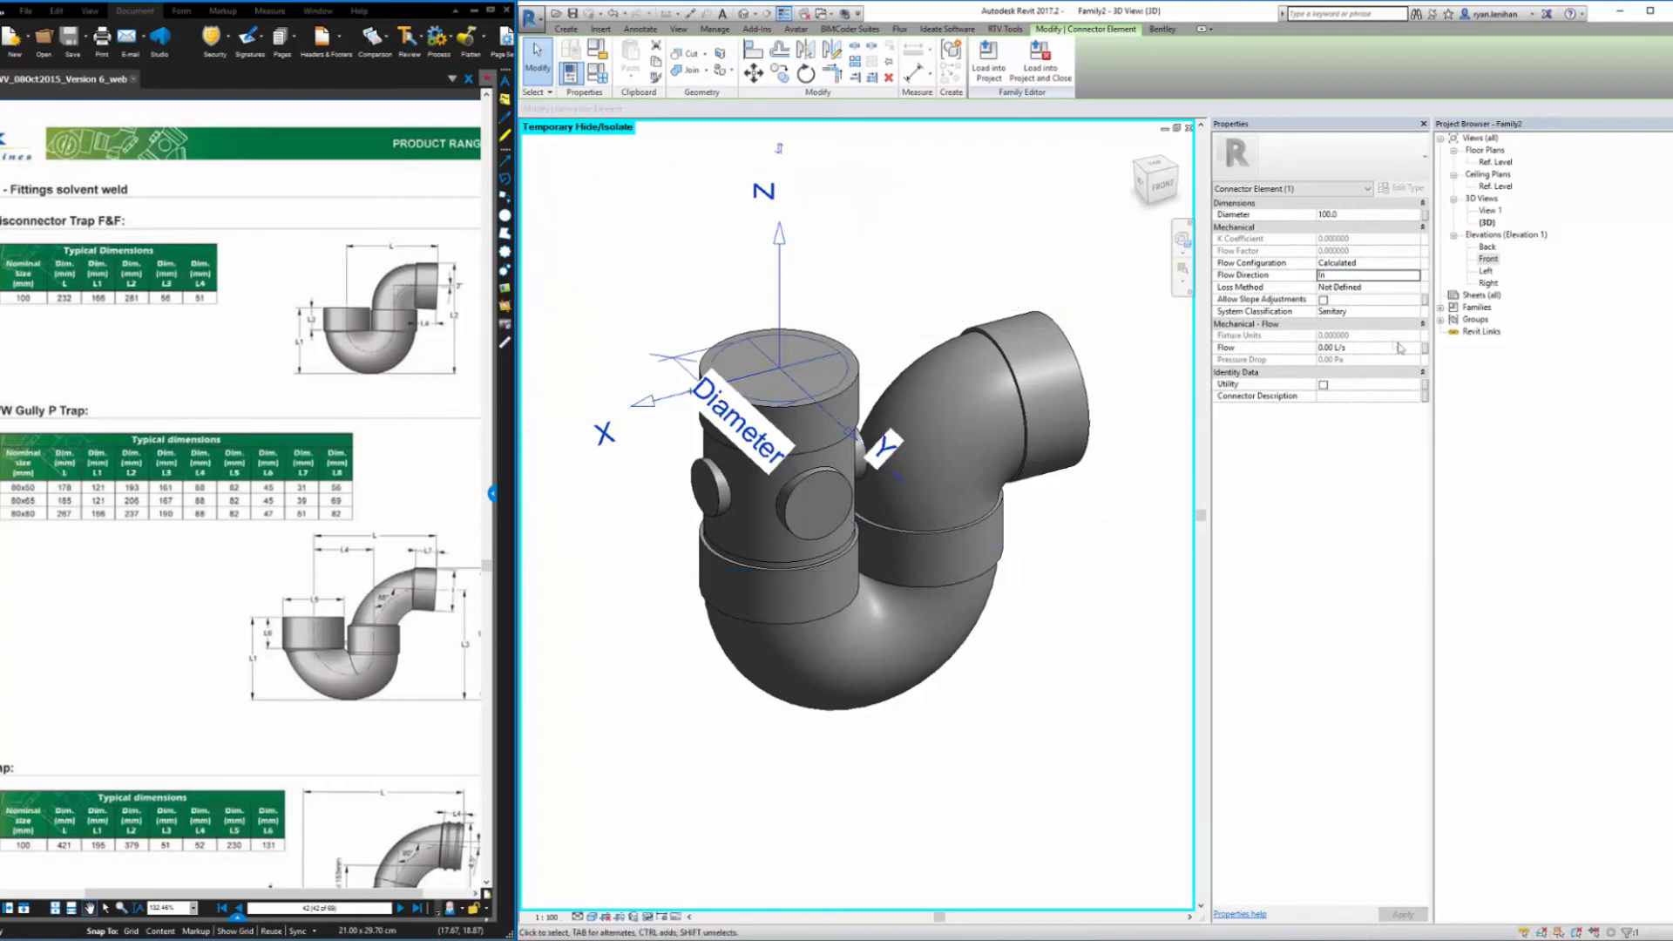
left_click(1036, 622)
Place pipe connectors on the four side inlet faces of the four-way riser
middle_click_drag(914, 604, 784, 523, "shift")
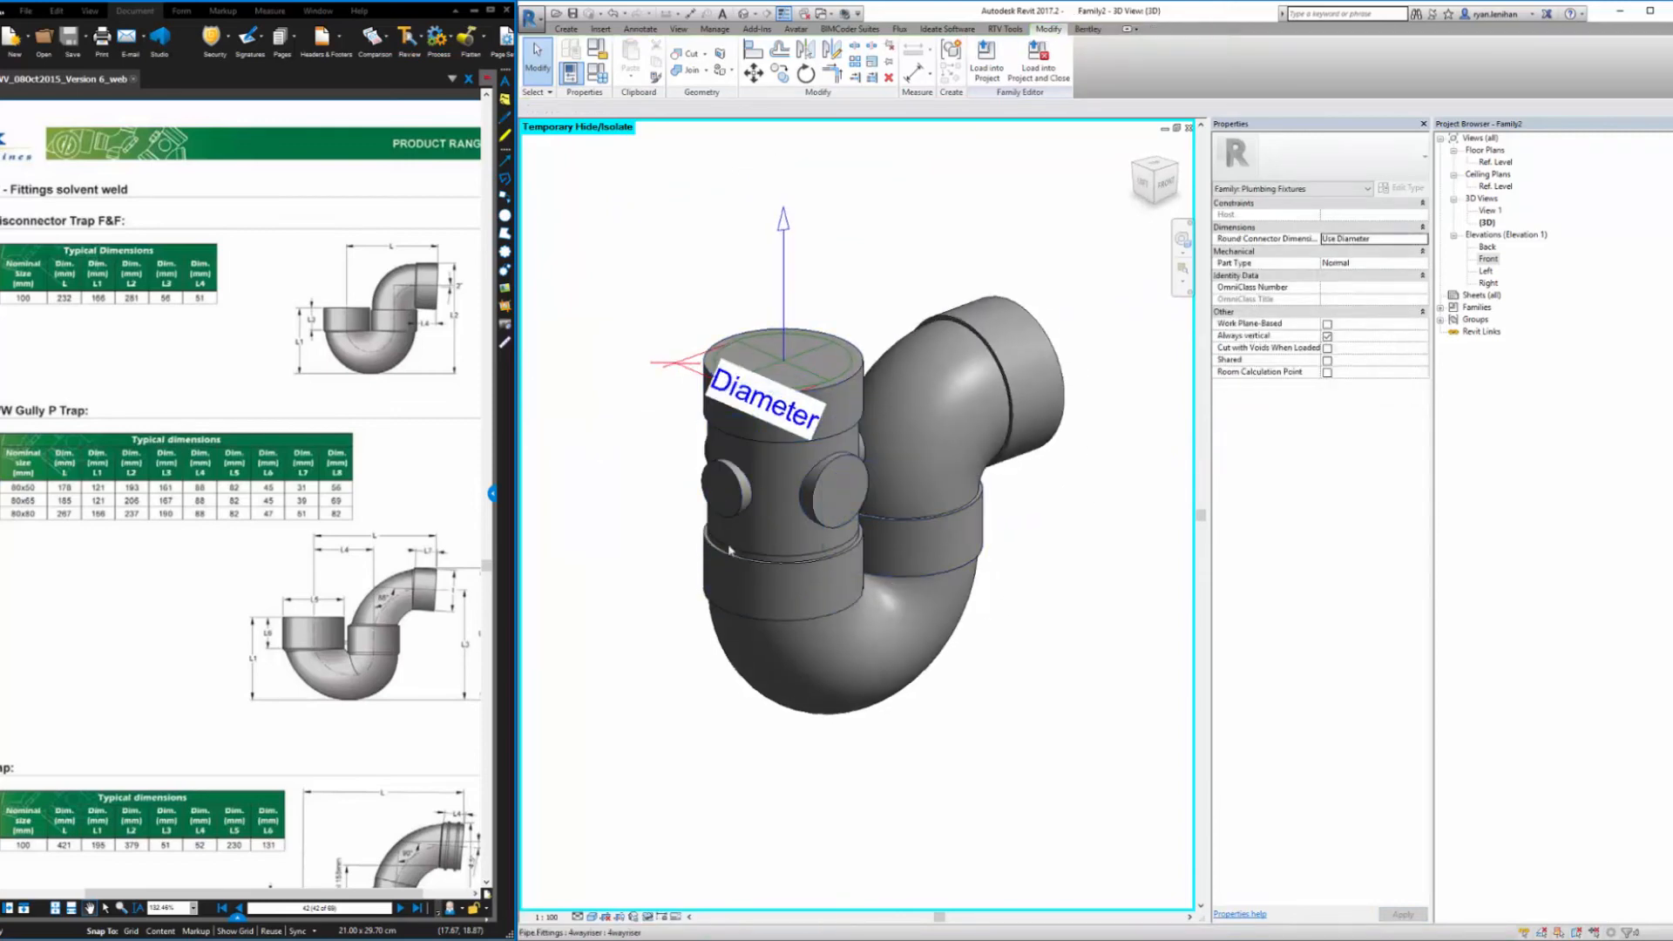
left_click(722, 485)
middle_click_drag(702, 475, 869, 584, "shift")
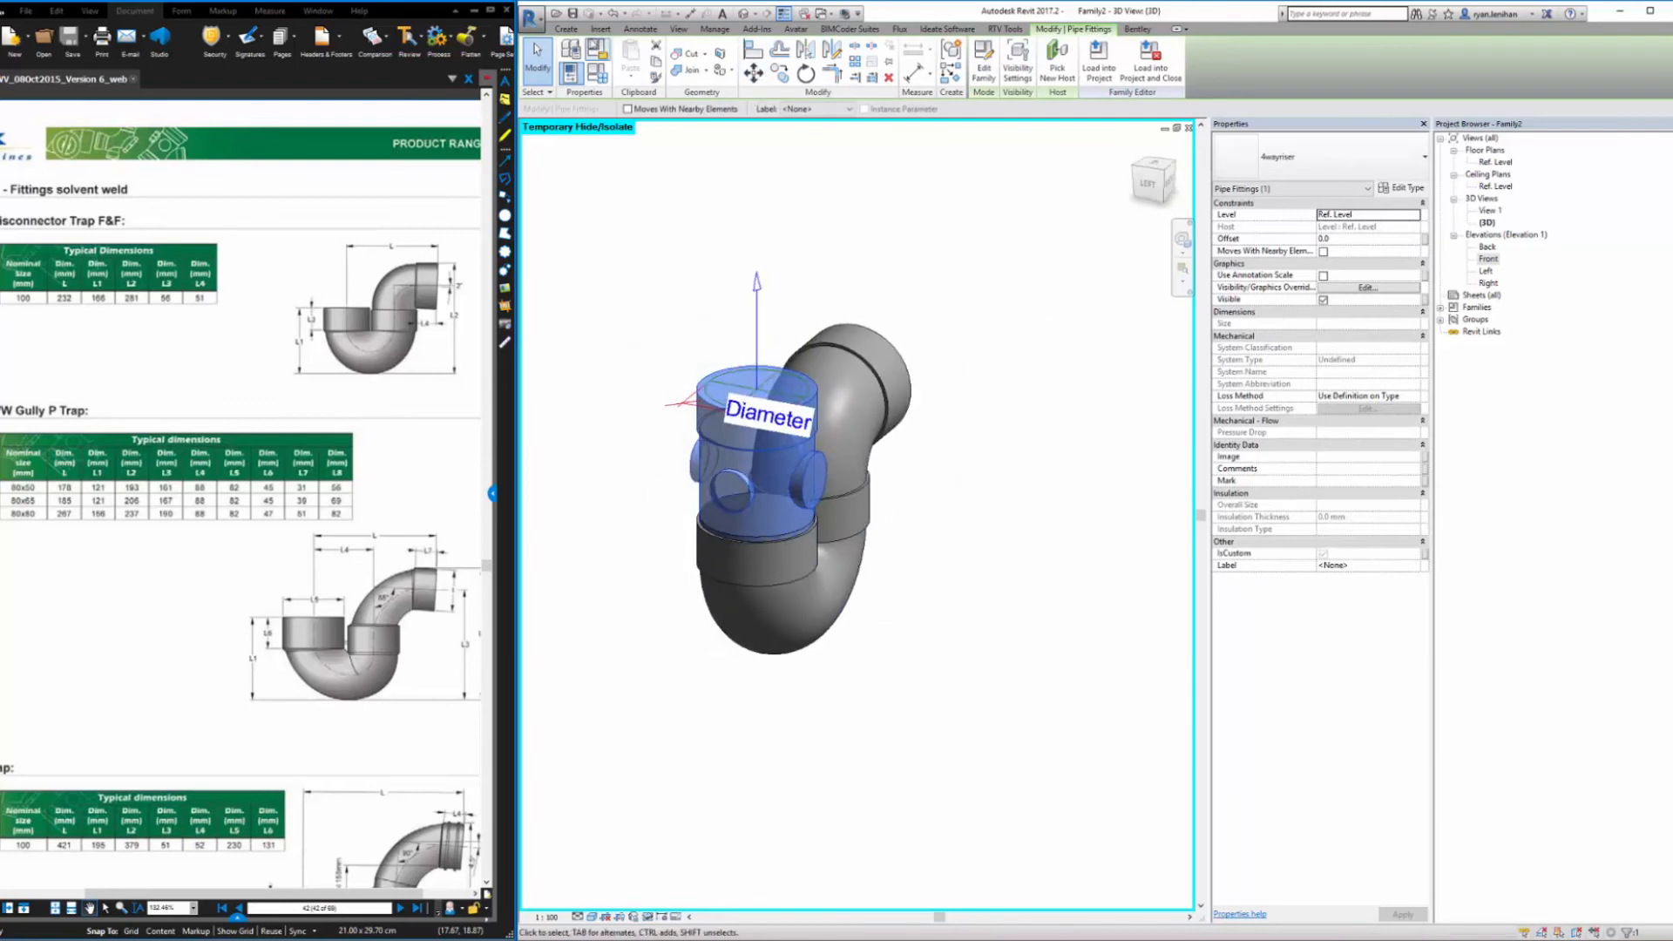
left_click(567, 29)
left_click(1115, 70)
scroll(710, 544, "up", 3)
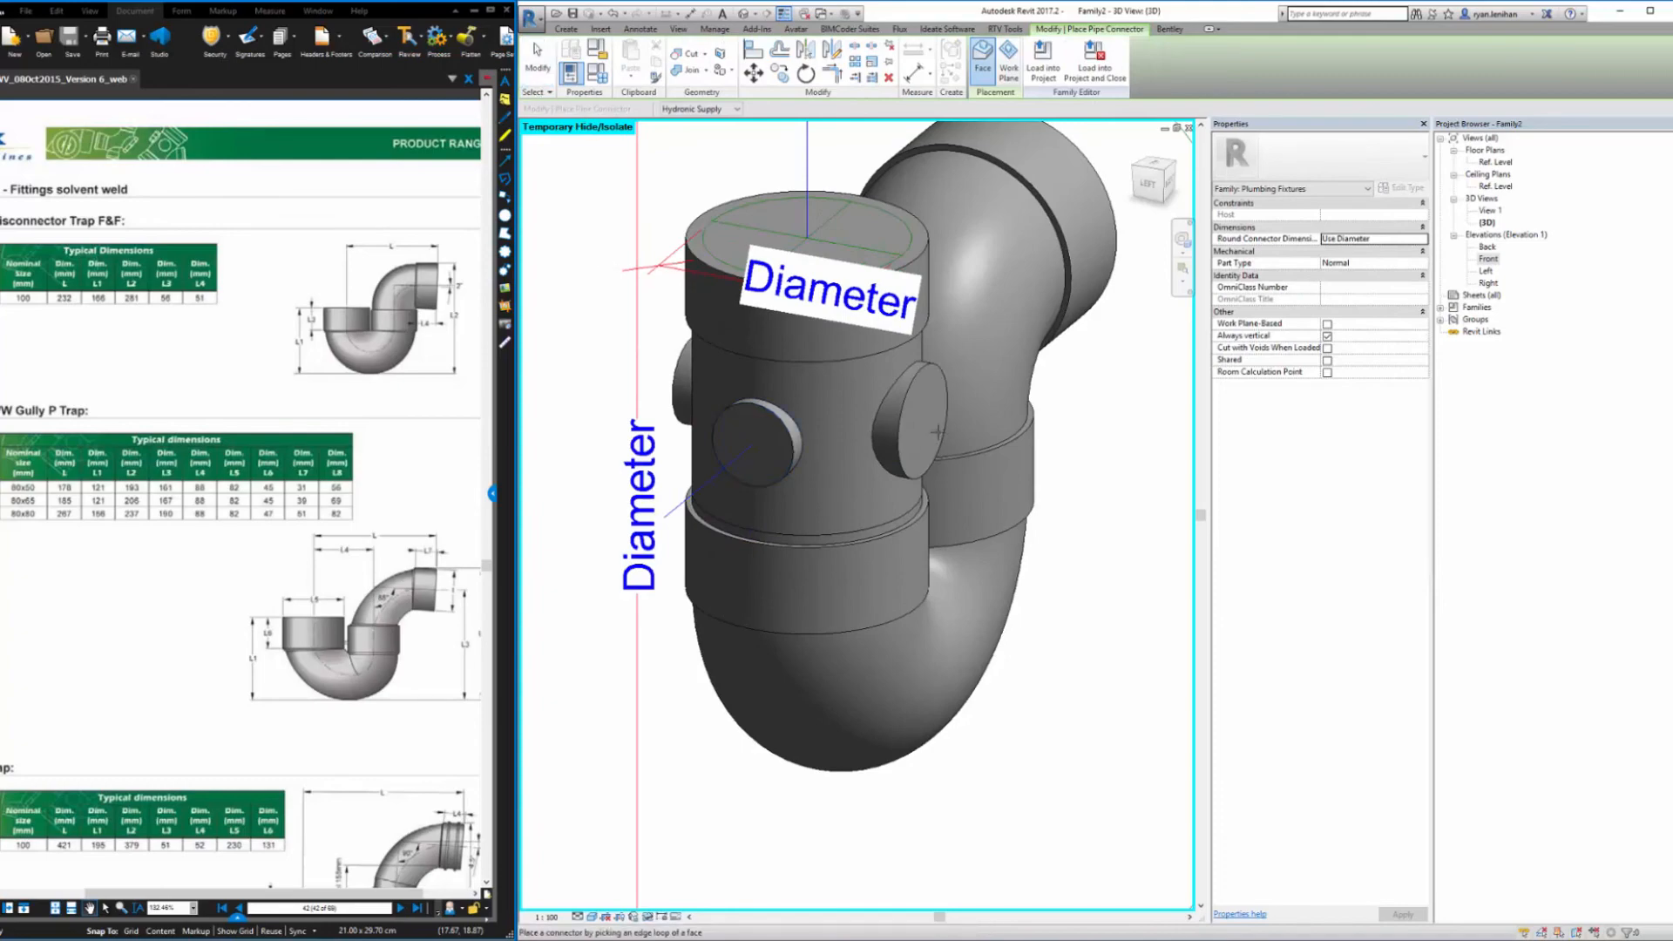
left_click(912, 405)
middle_click_drag(912, 406, 872, 495, "shift")
left_click(780, 499)
left_click(771, 484)
scroll(771, 484, "down", 5)
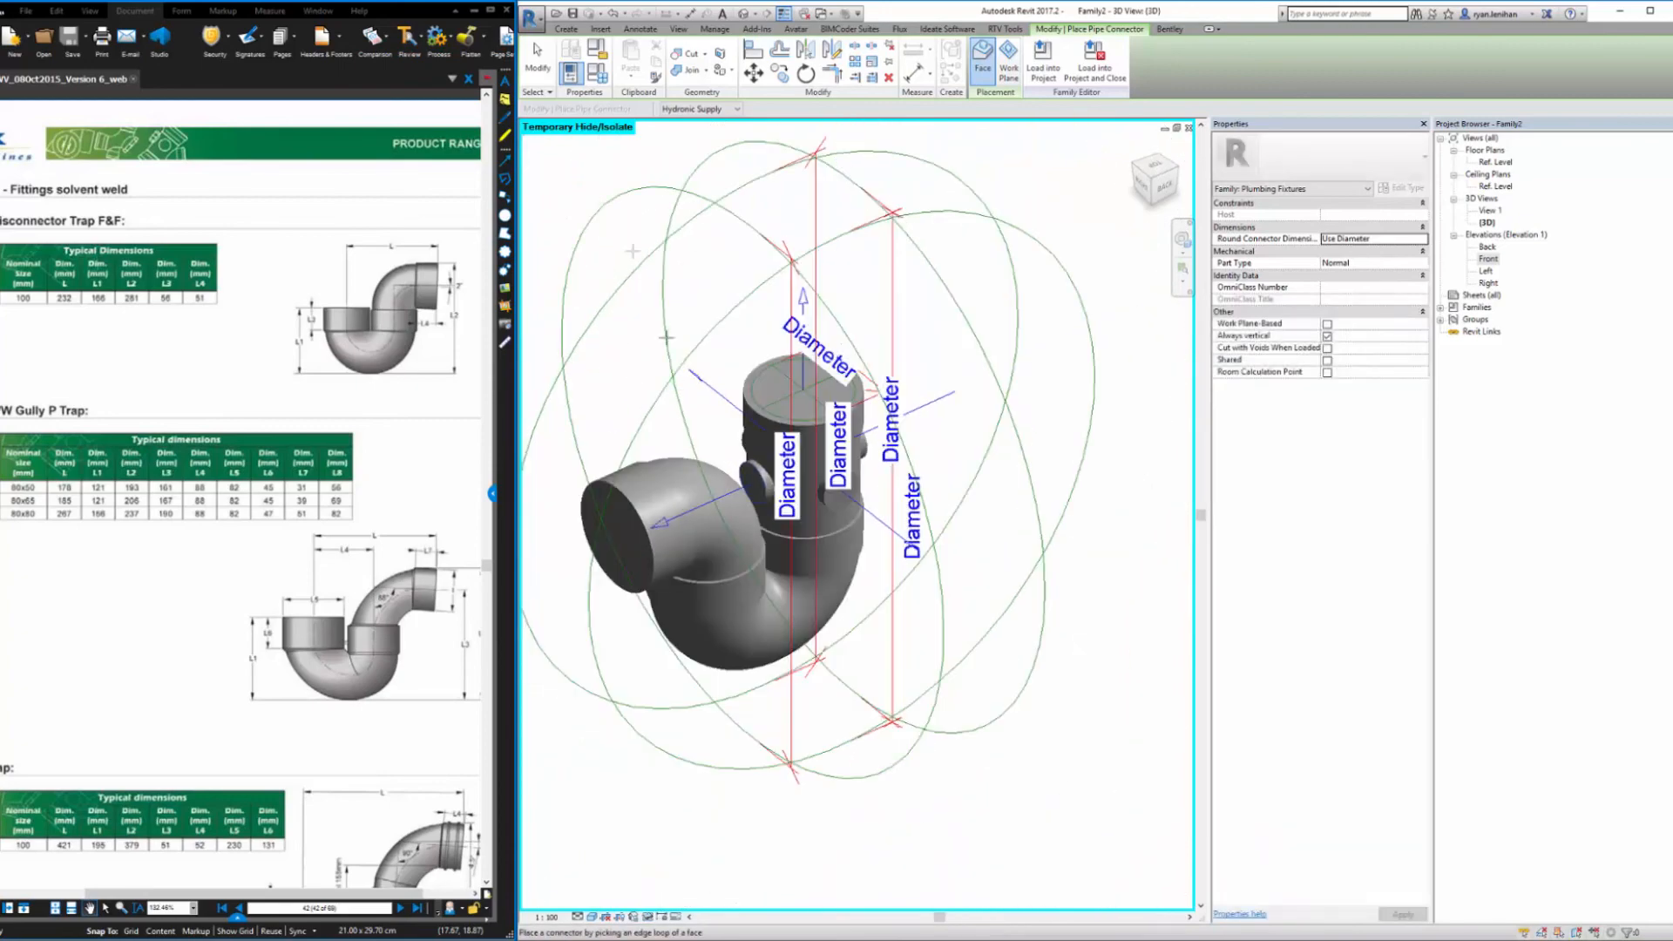
key("Escape")
Set one side inlet connector's diameter to 50, its flow direction to In and its system classification to Sanitary
middle_click_drag(985, 485, 938, 218, "shift")
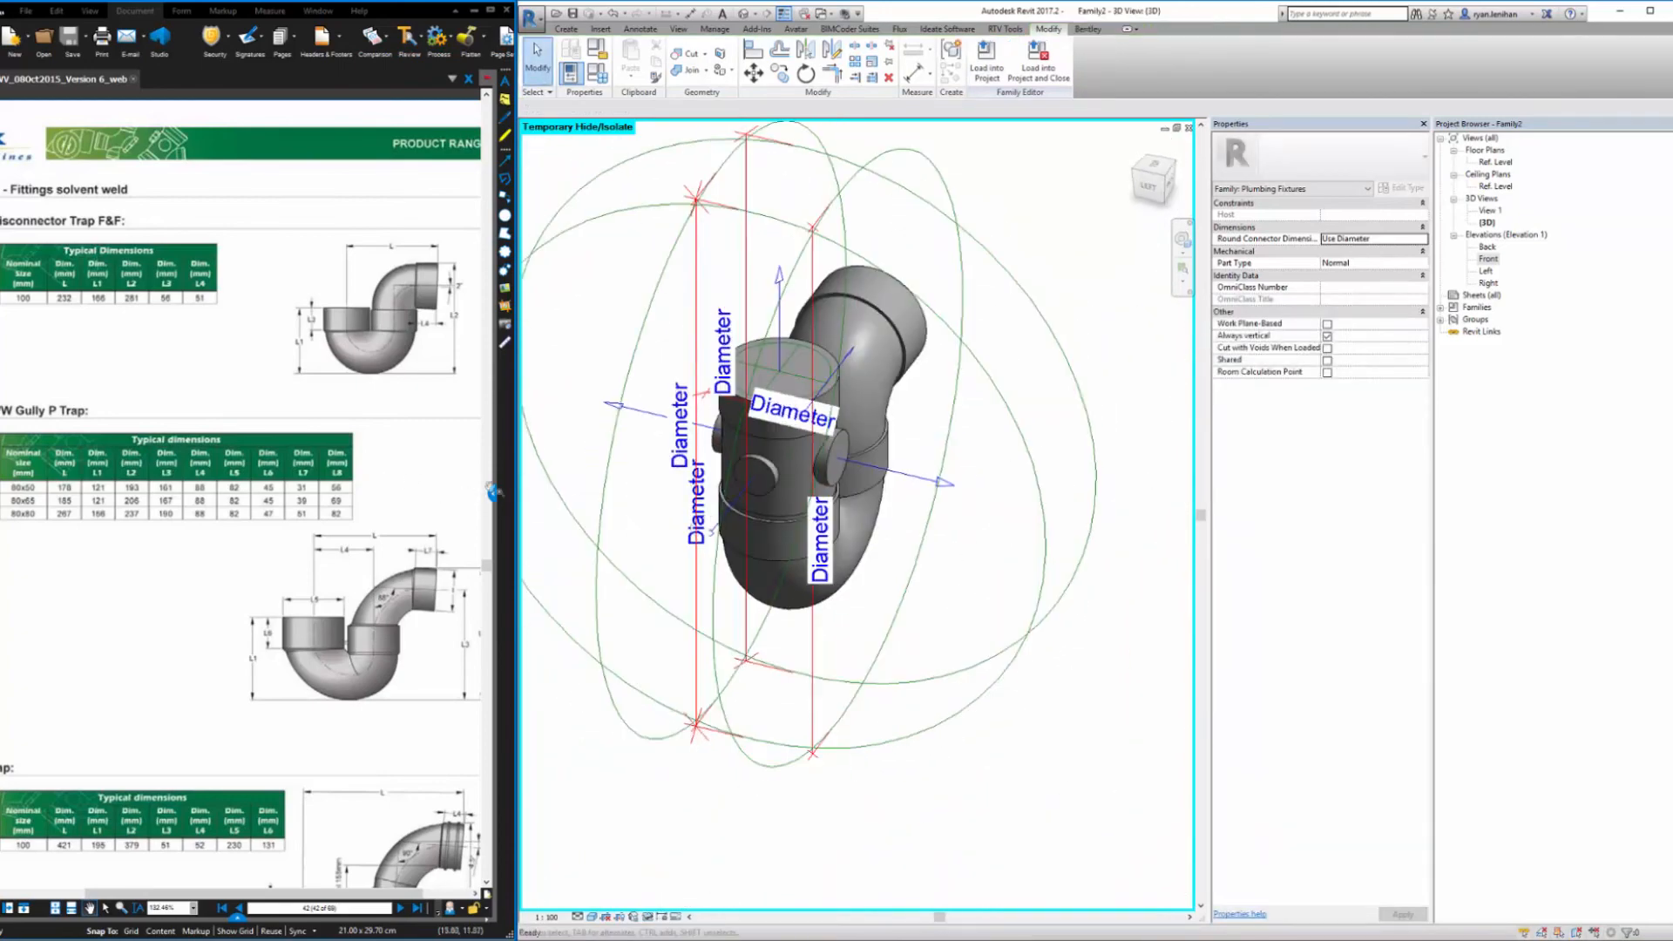
left_click(939, 216)
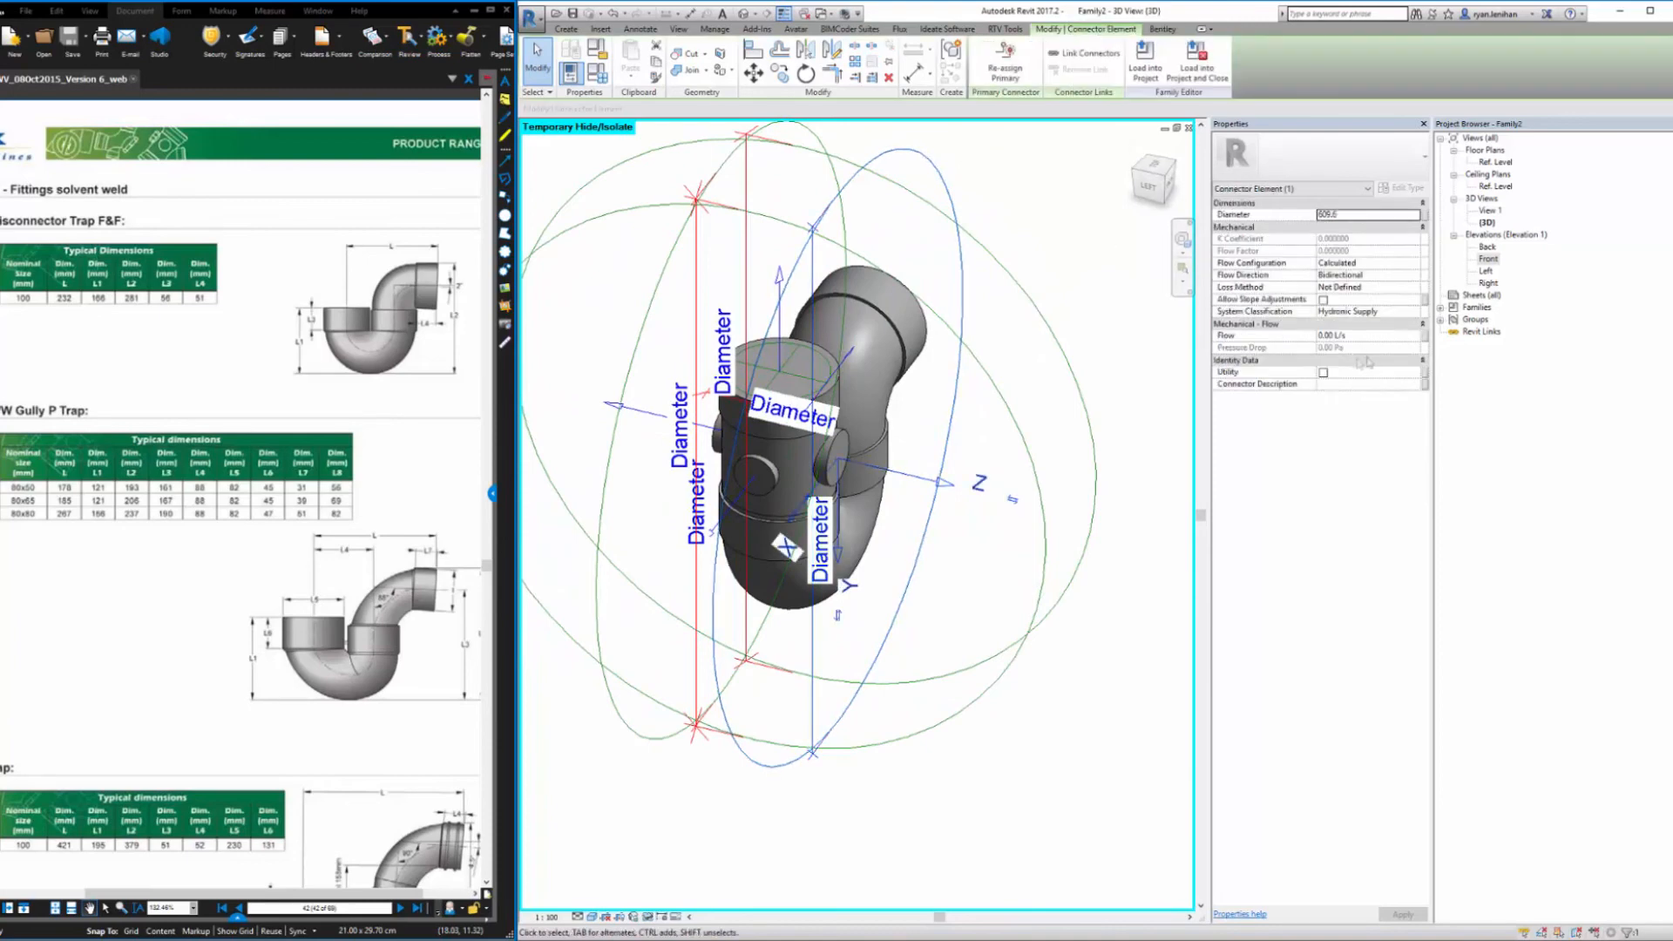
type("50")
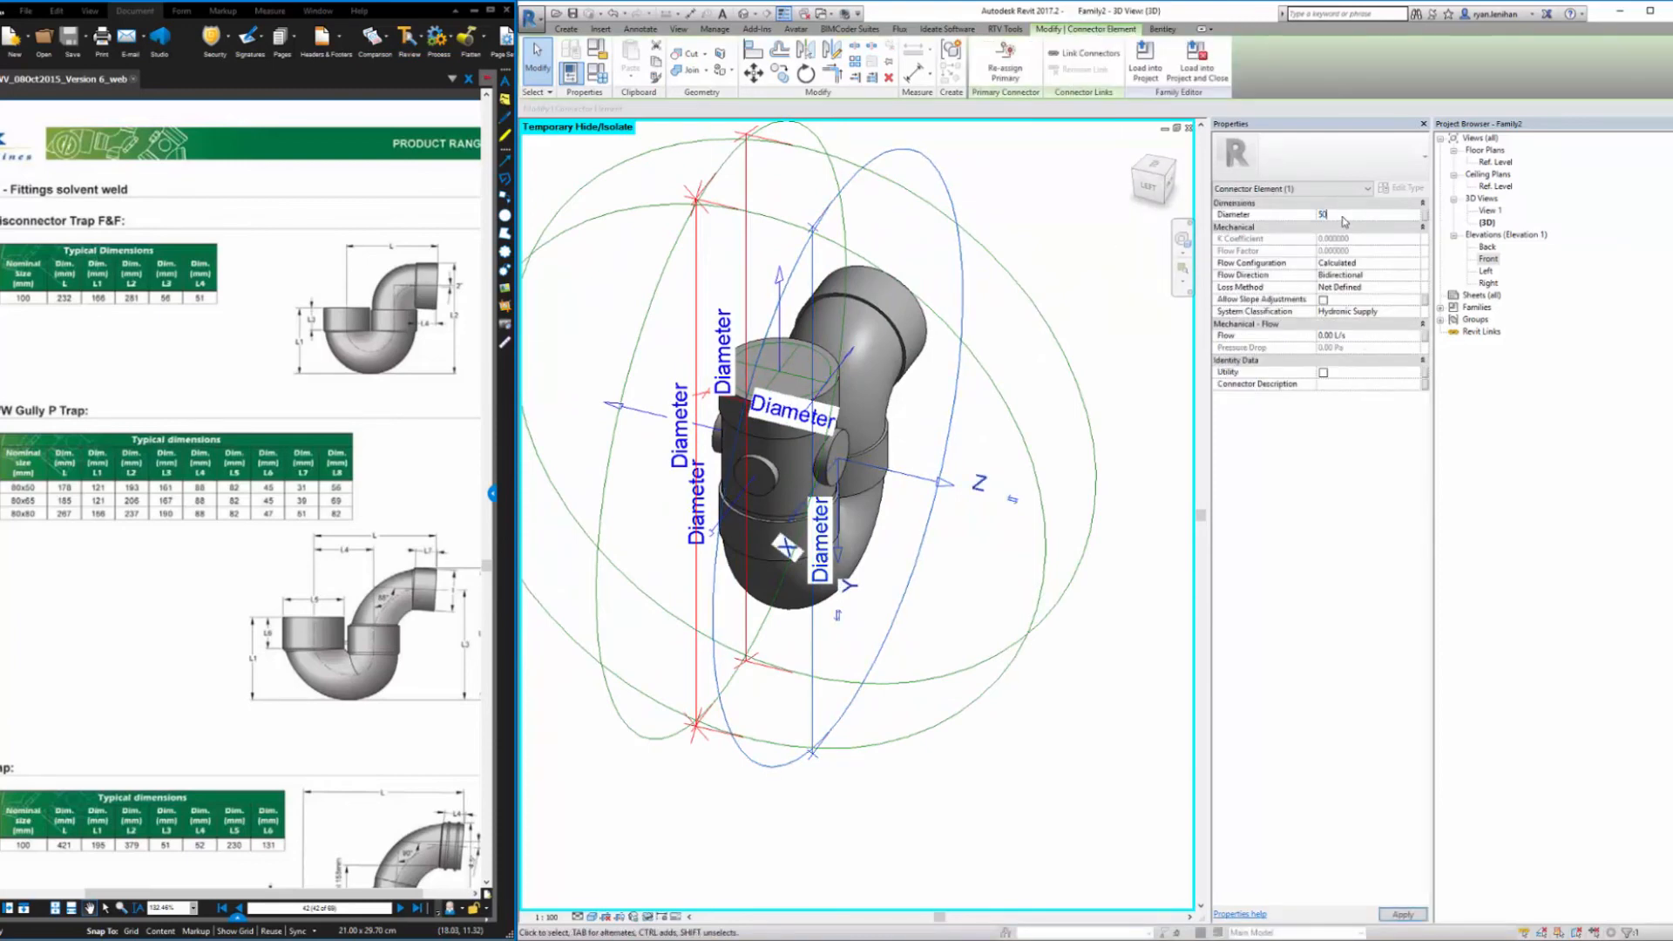
left_click(1416, 276)
left_click(1343, 297)
left_click(1416, 288)
left_click(1415, 288)
left_click(1416, 298)
left_click(1414, 312)
left_click(1333, 344)
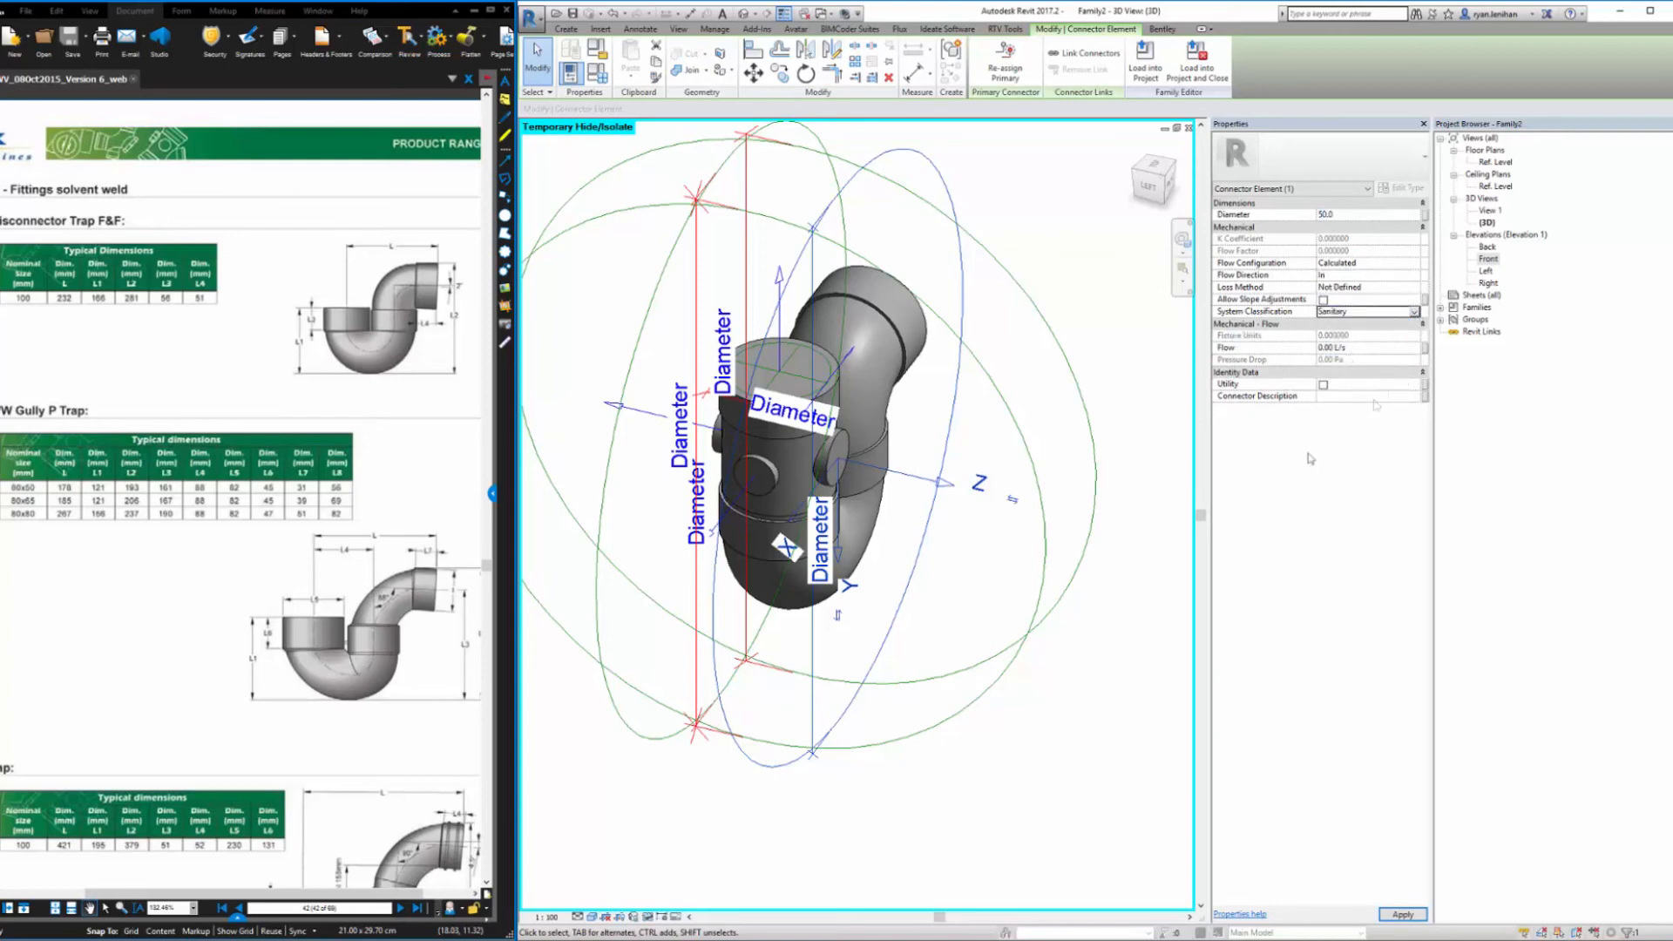
left_click(1064, 685)
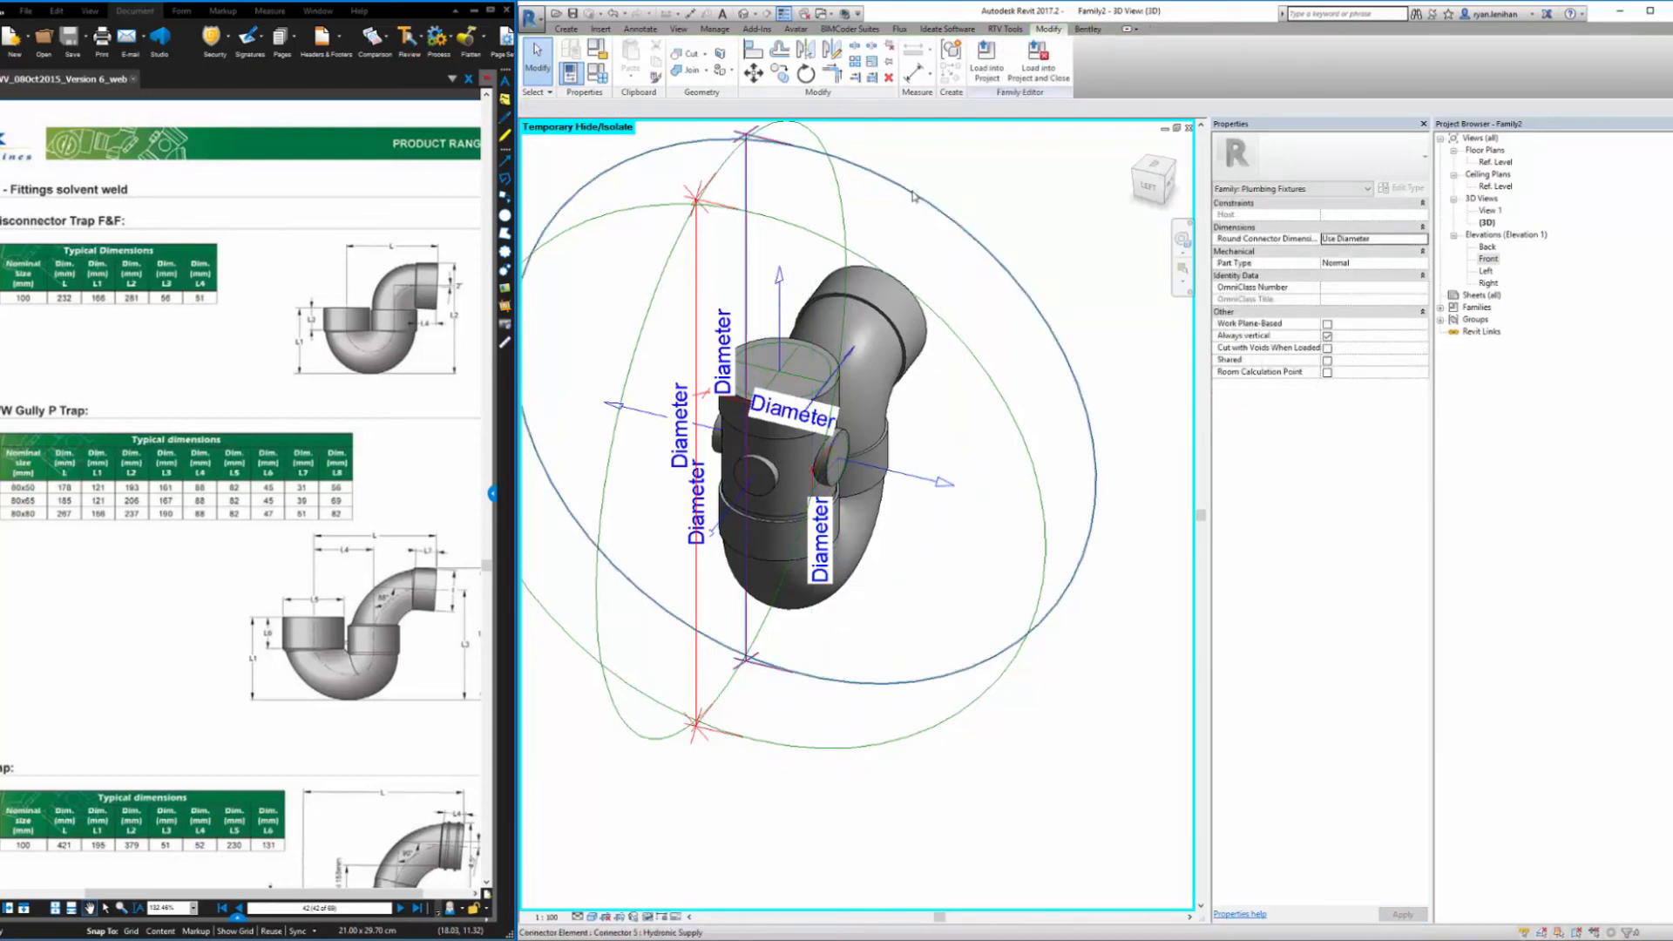
Set the other three side inlet connectors to diameter 40, flow direction In and system classification Sanitary
left_click(913, 197)
left_click(656, 210, "ctrl")
left_click(654, 209, "ctrl")
left_click(1351, 214)
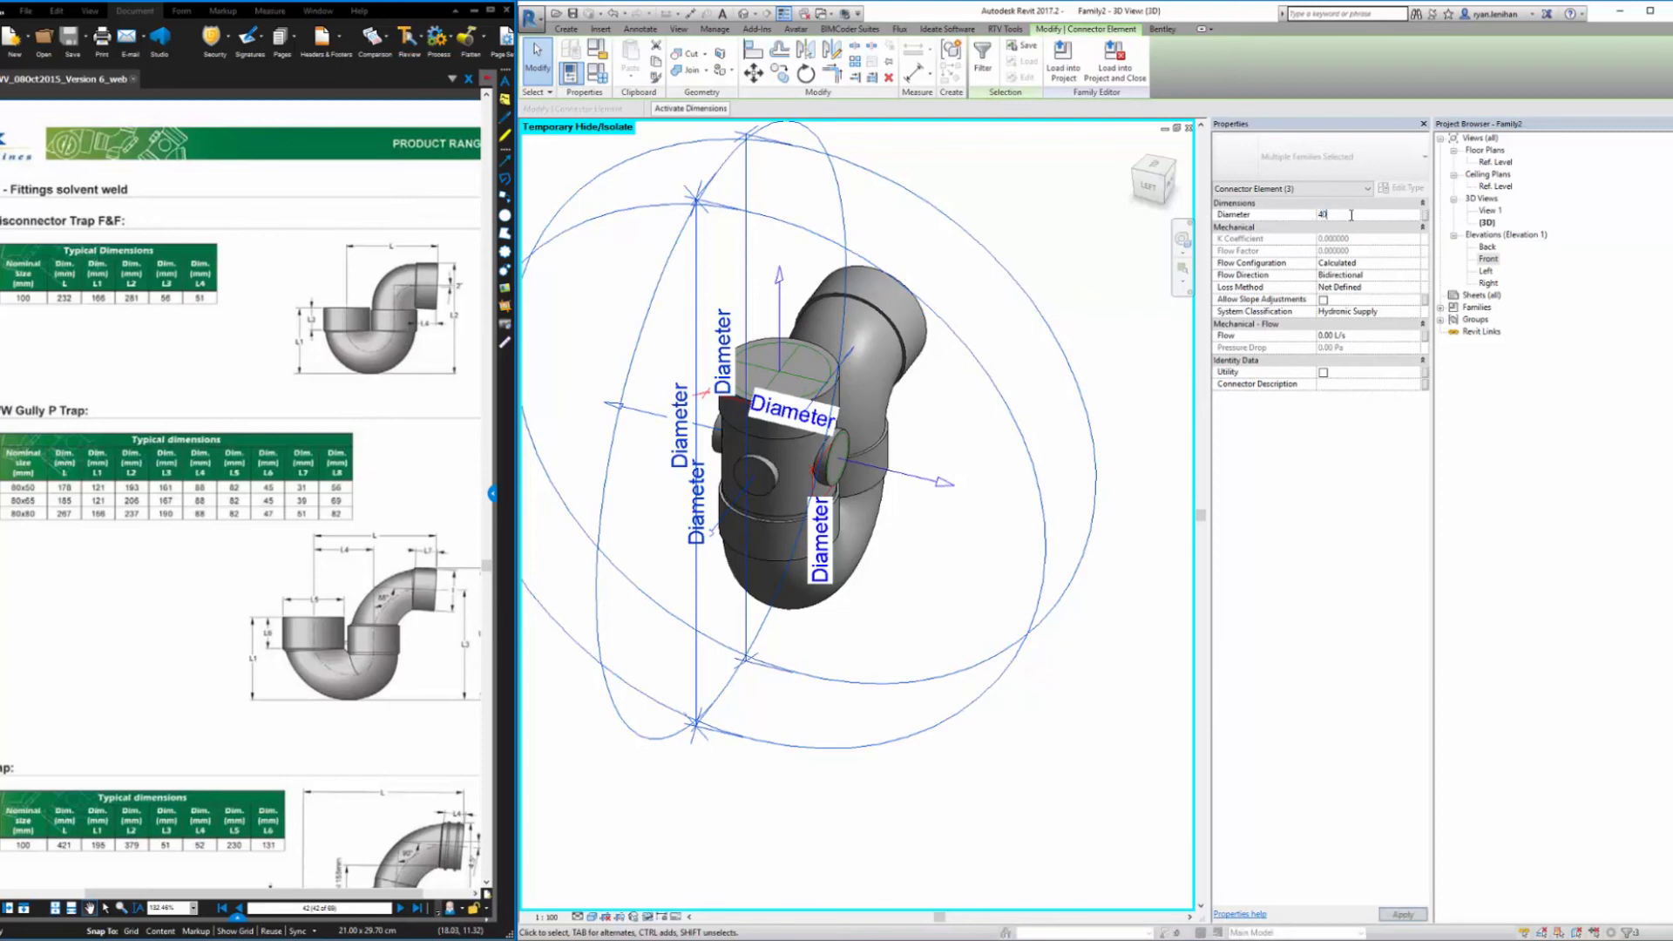
left_click(1412, 275)
left_click(1414, 275)
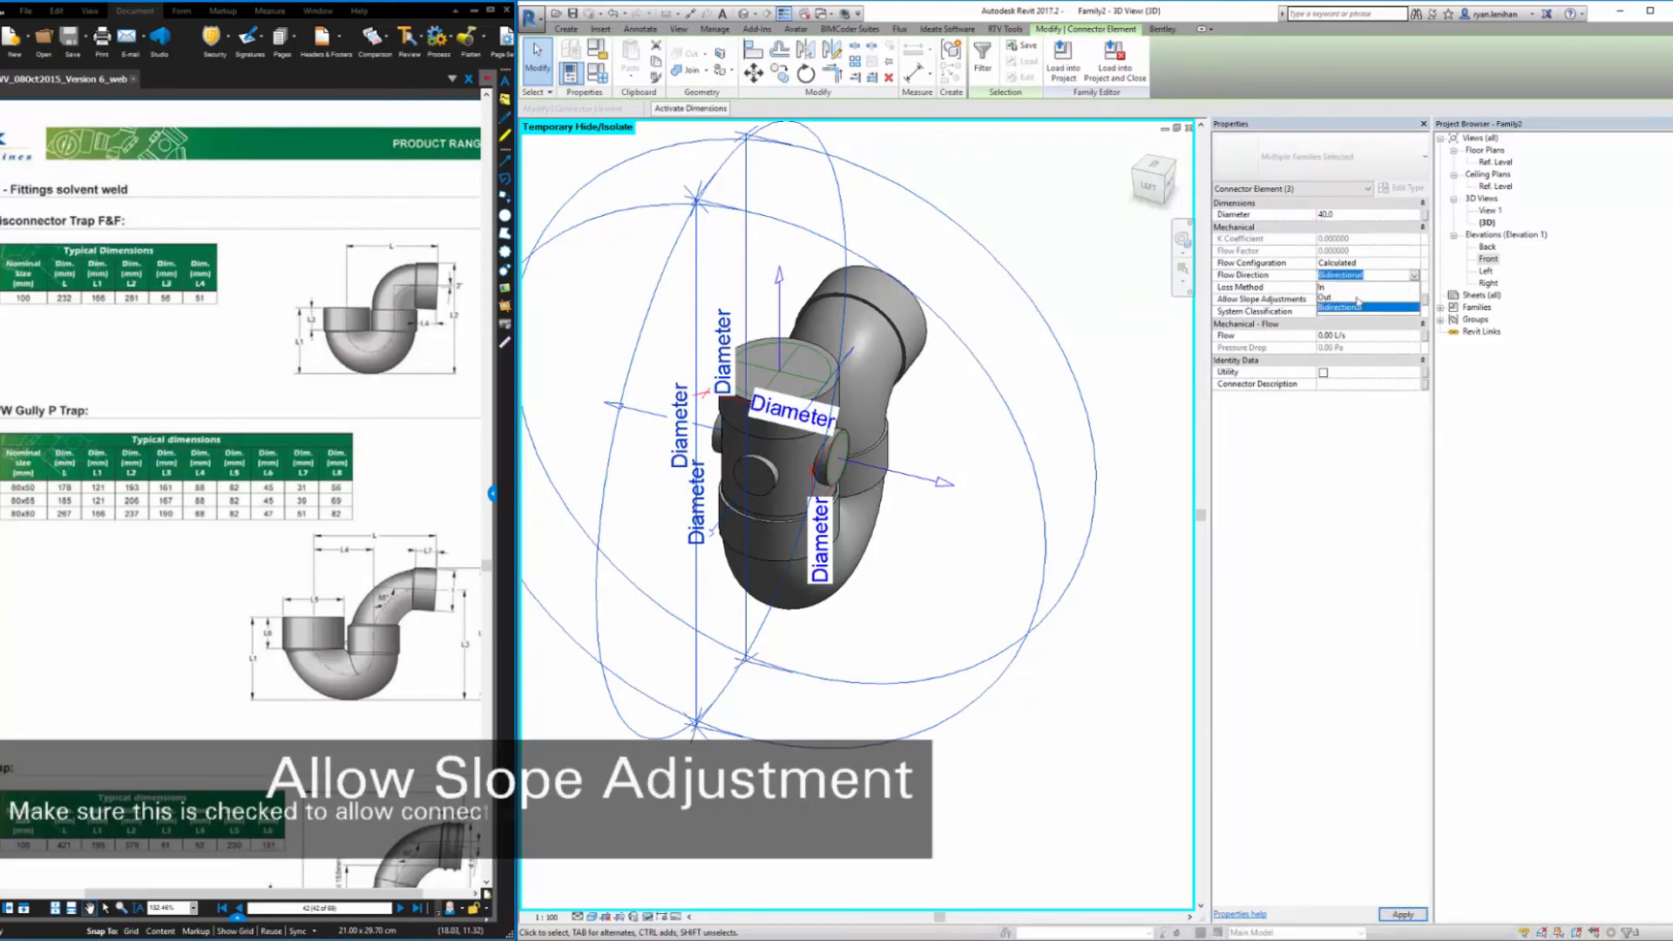
left_click(1333, 287)
left_click(1414, 312)
left_click(1414, 312)
left_click(1344, 350)
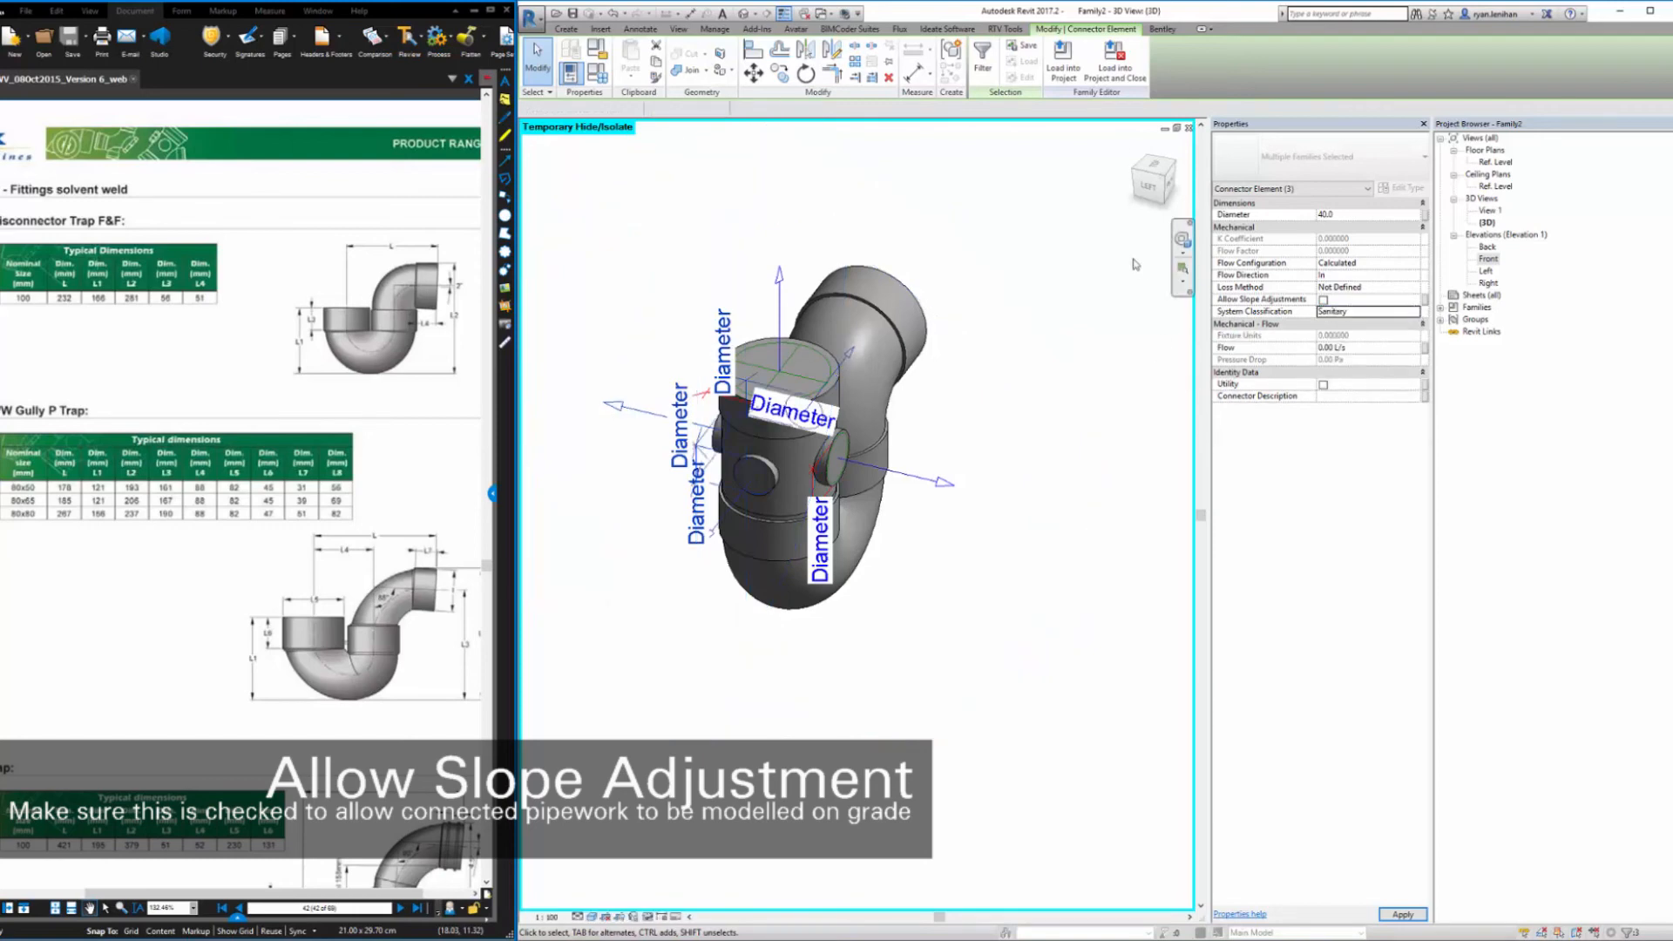
left_click(1094, 284)
Place a pipe connector on the end face of the trap outlet
middle_click_drag(1037, 394, 623, 323, "shift")
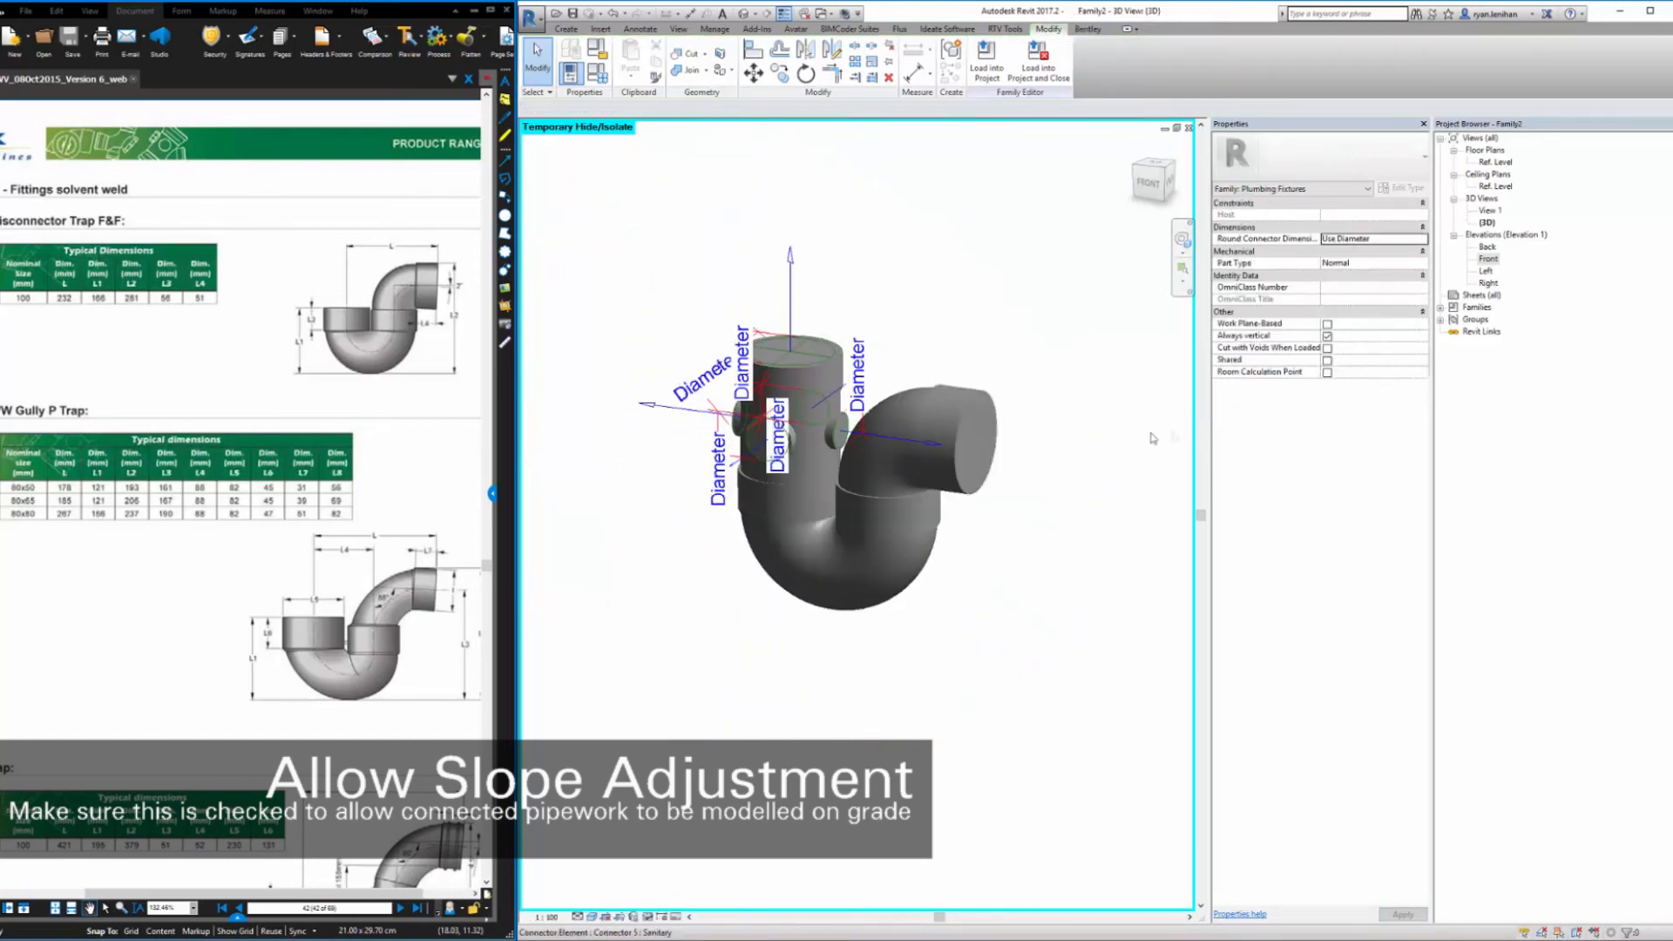
left_click(566, 28)
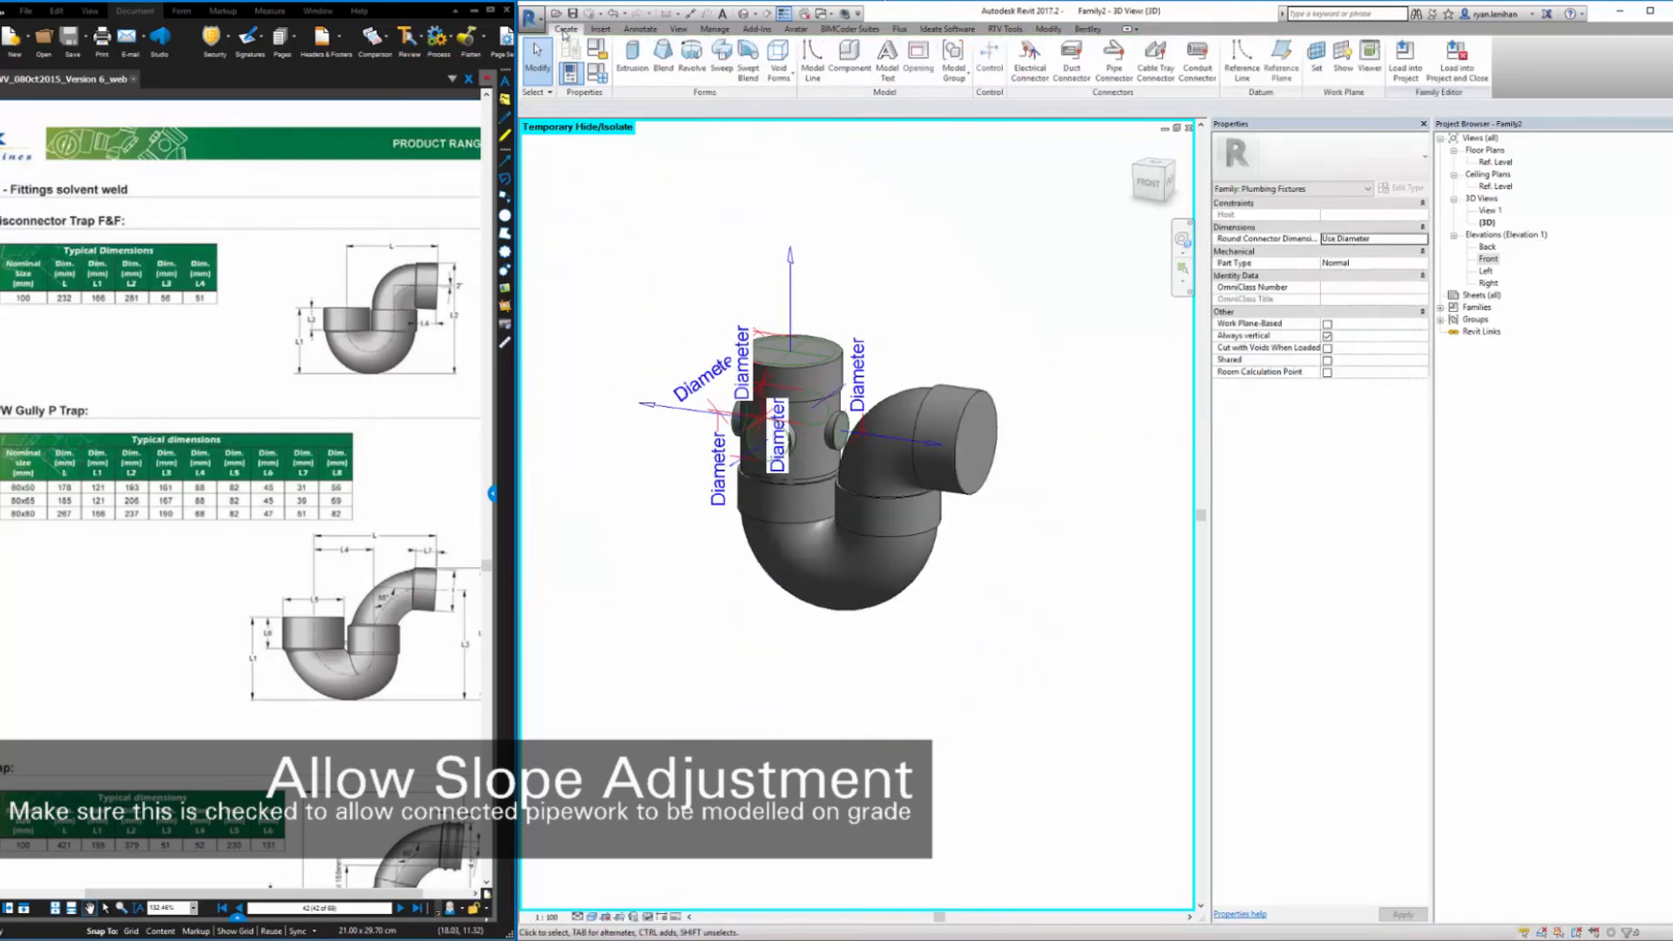
left_click(1104, 88)
scroll(1089, 532, "up", 2)
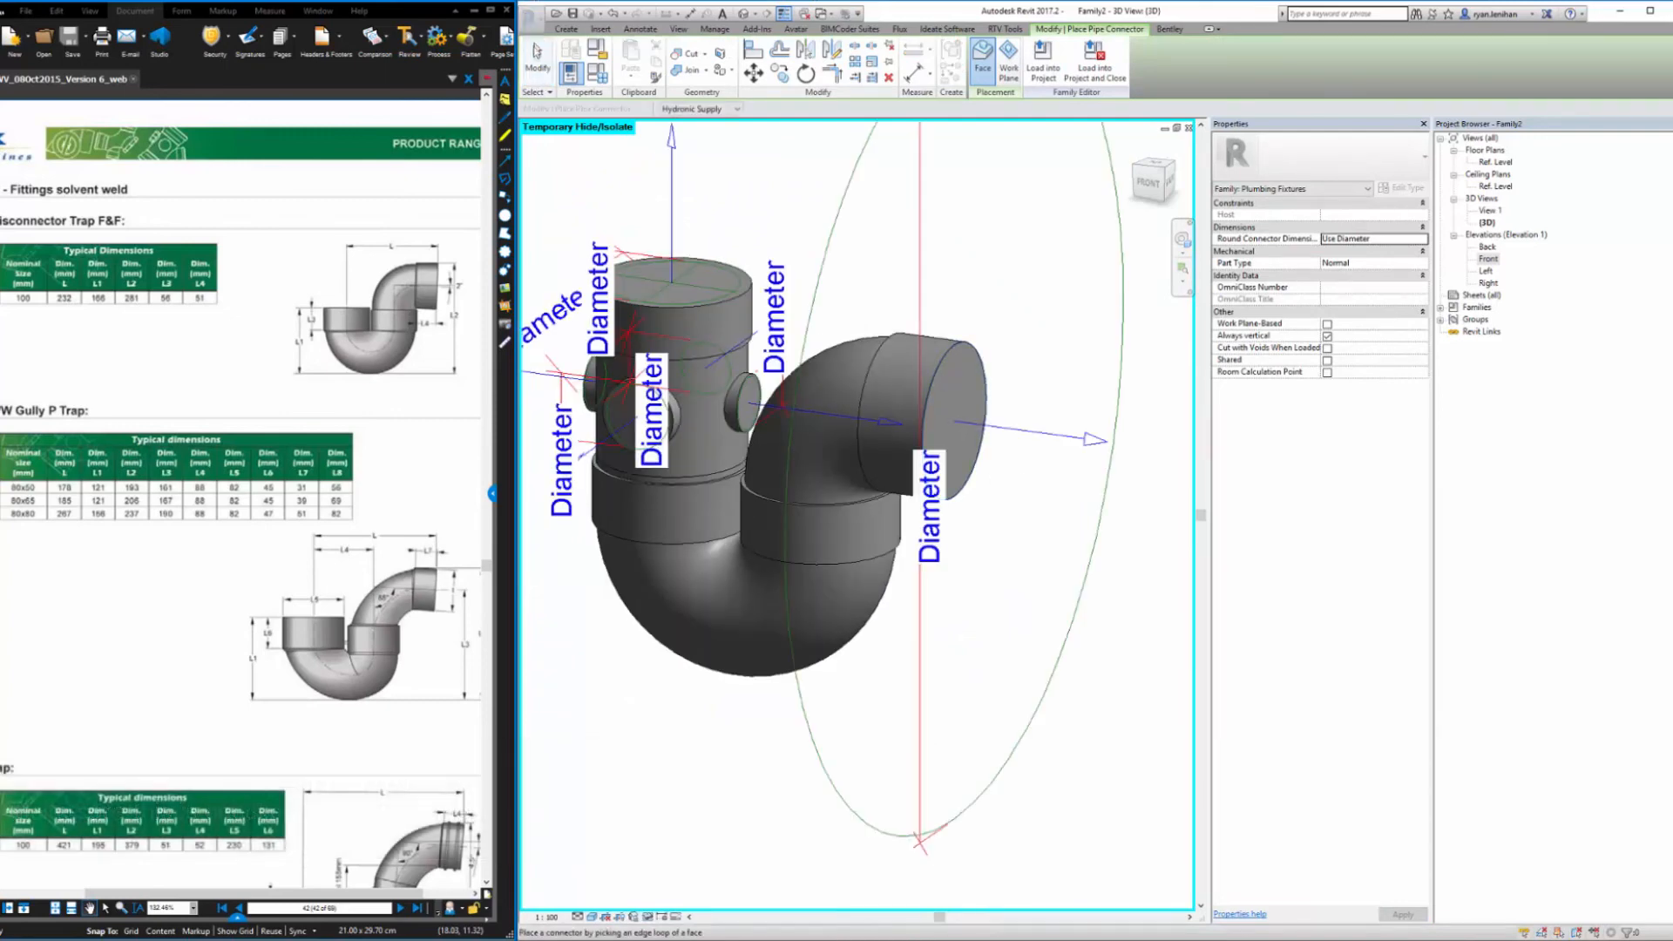
left_click(937, 401)
Set the outlet connector's diameter to 100, its flow direction to Out and its system classification to Sanitary
type("100")
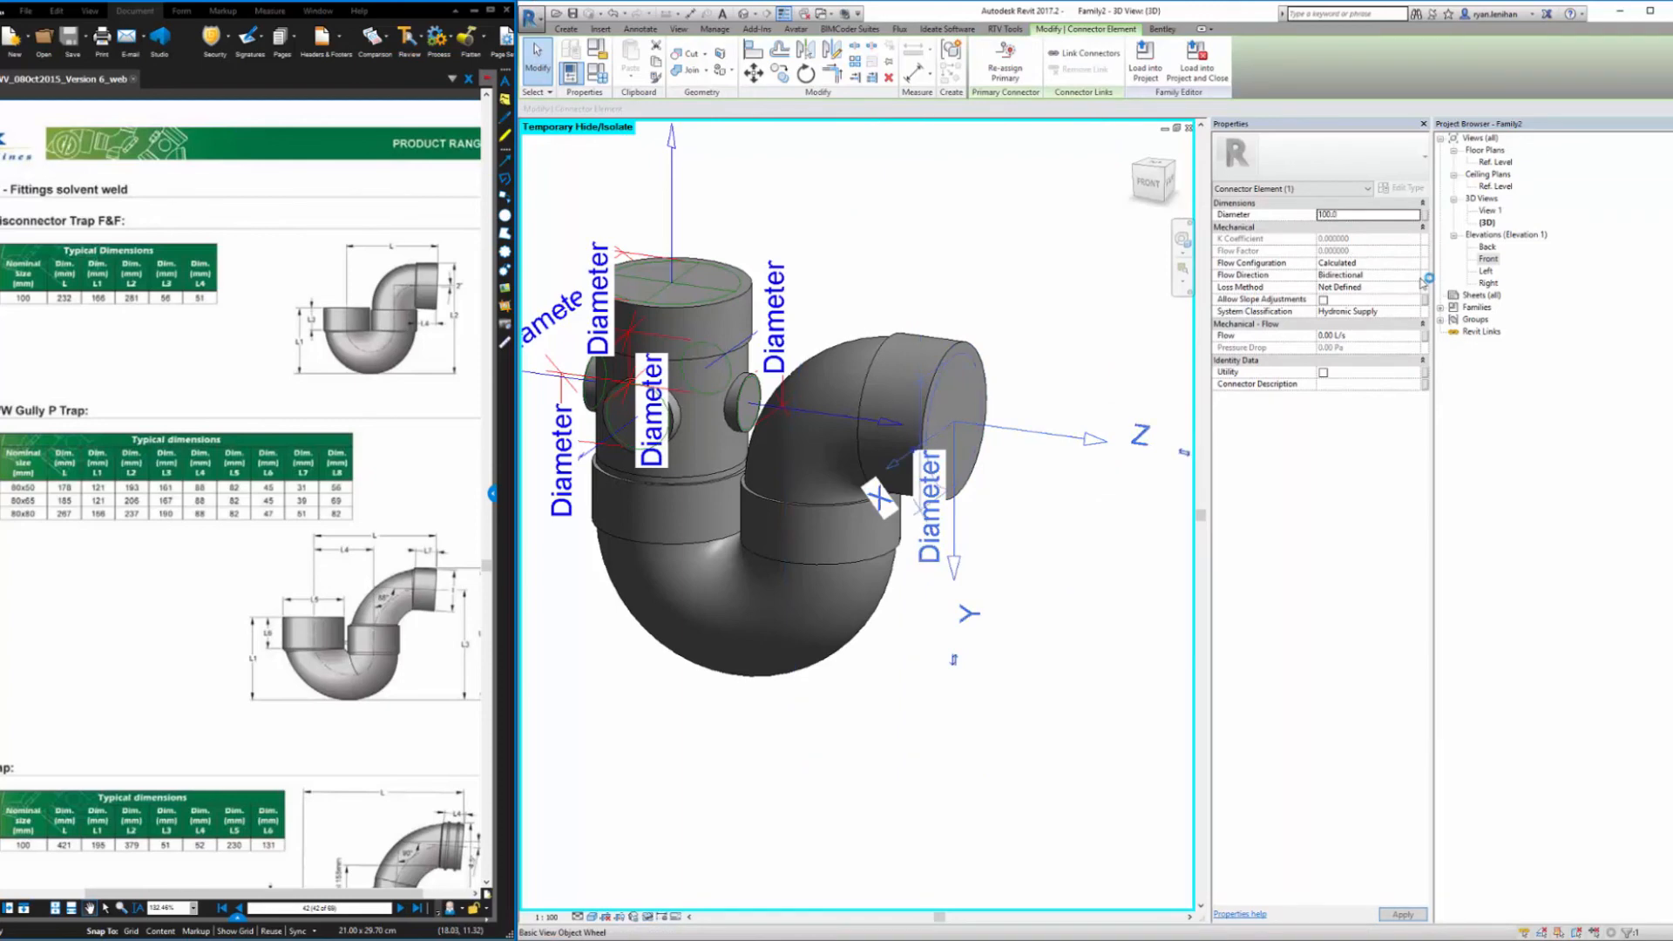
left_click(1414, 275)
left_click(1347, 307)
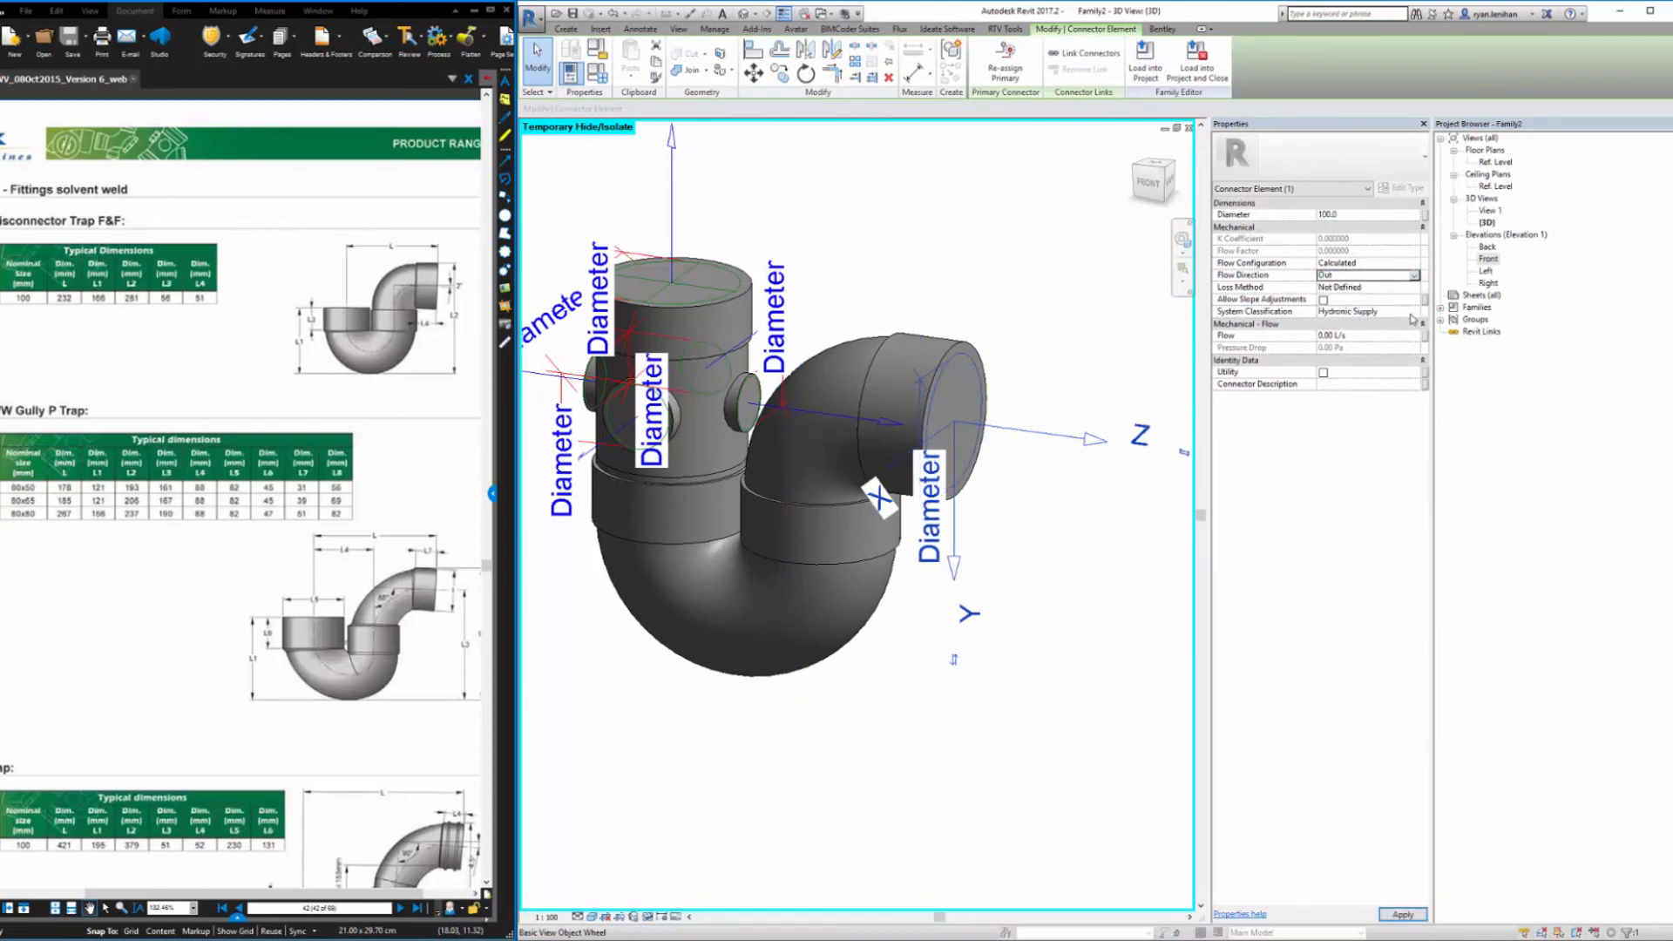
left_click(1414, 312)
left_click(1354, 352)
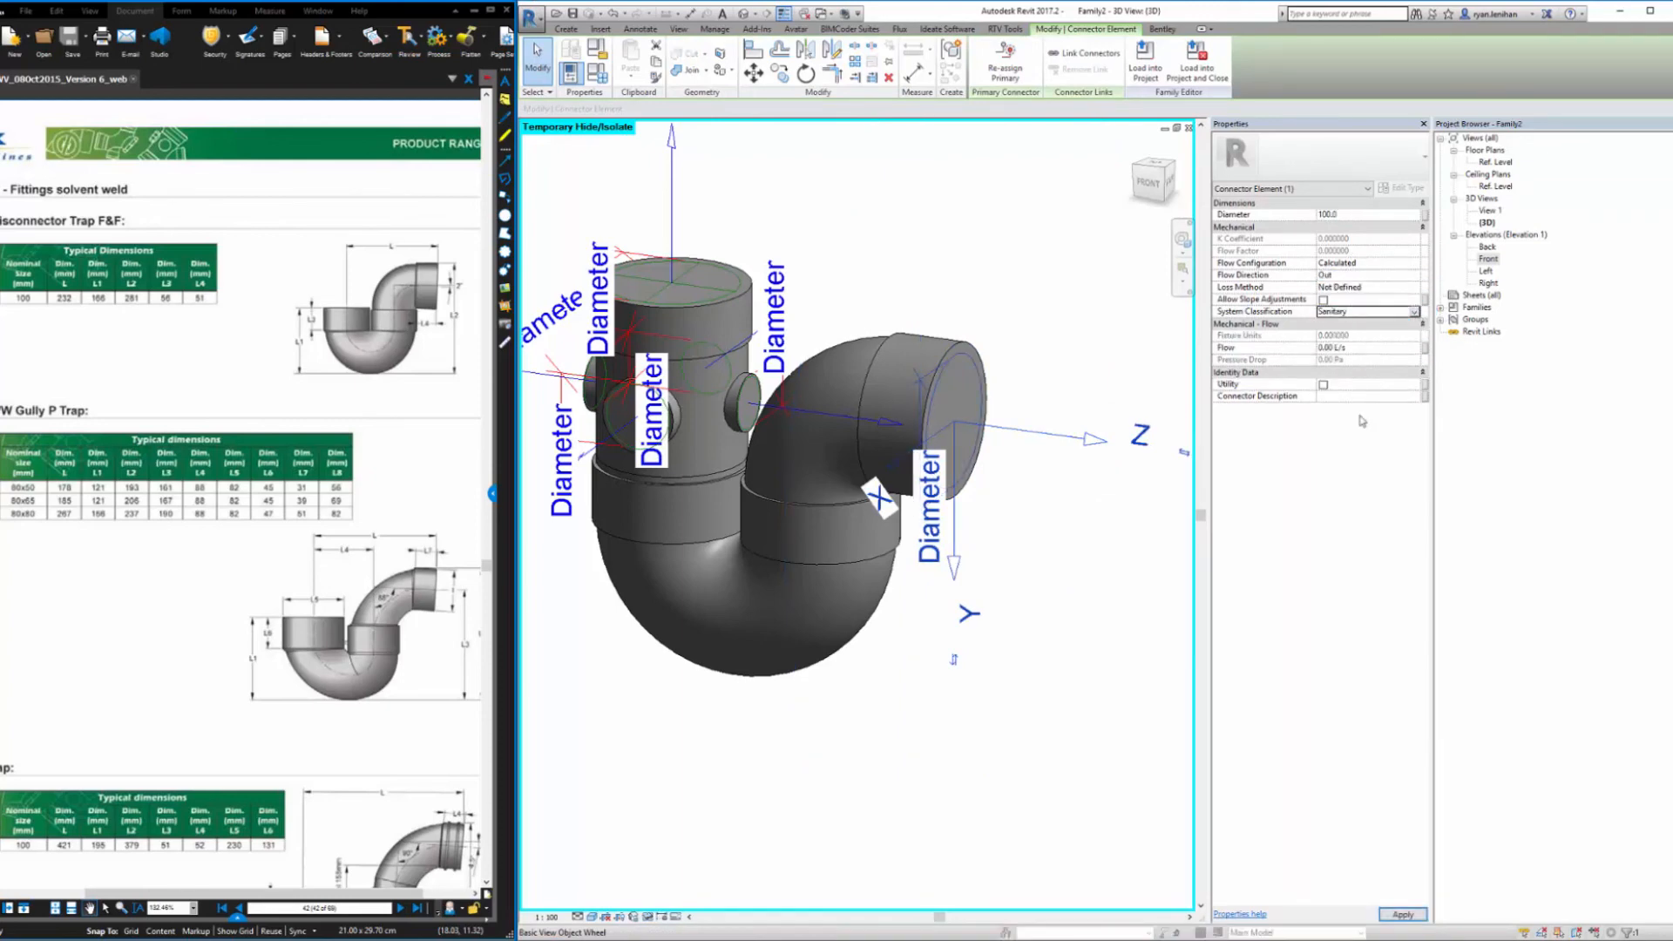
left_click(1036, 577)
Temporarily isolate the connector category in the 3D view, using the riser's top connector
scroll(1035, 577, "down", 1)
scroll(1025, 571, "down", 2)
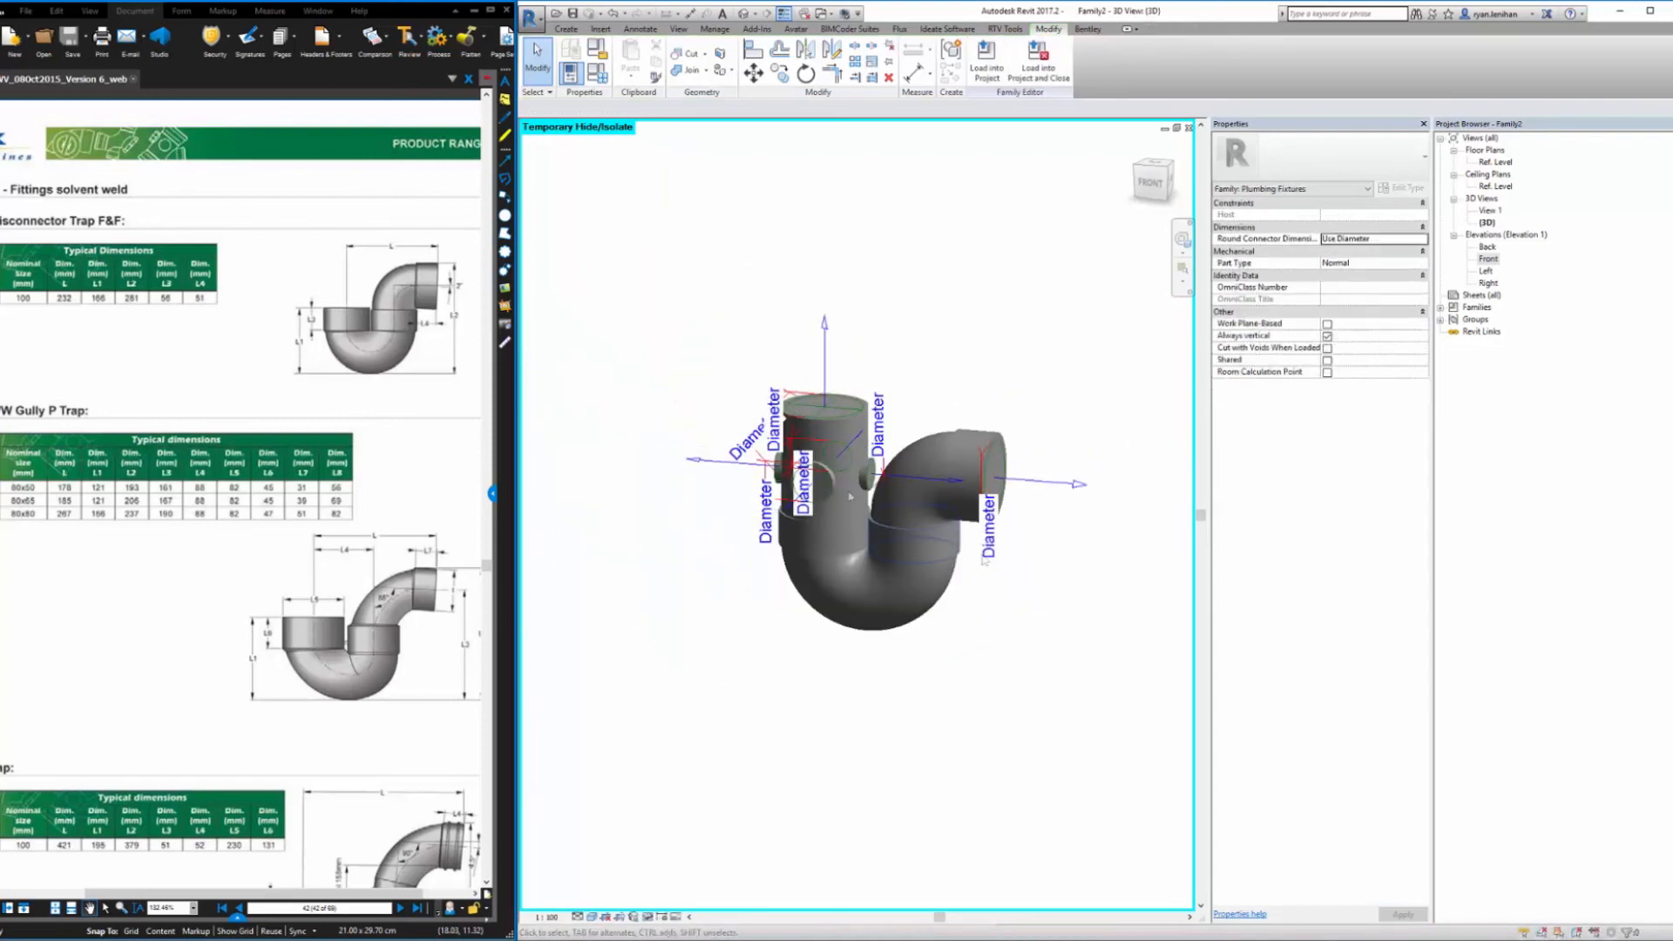
right_click(824, 321)
left_click(1050, 321)
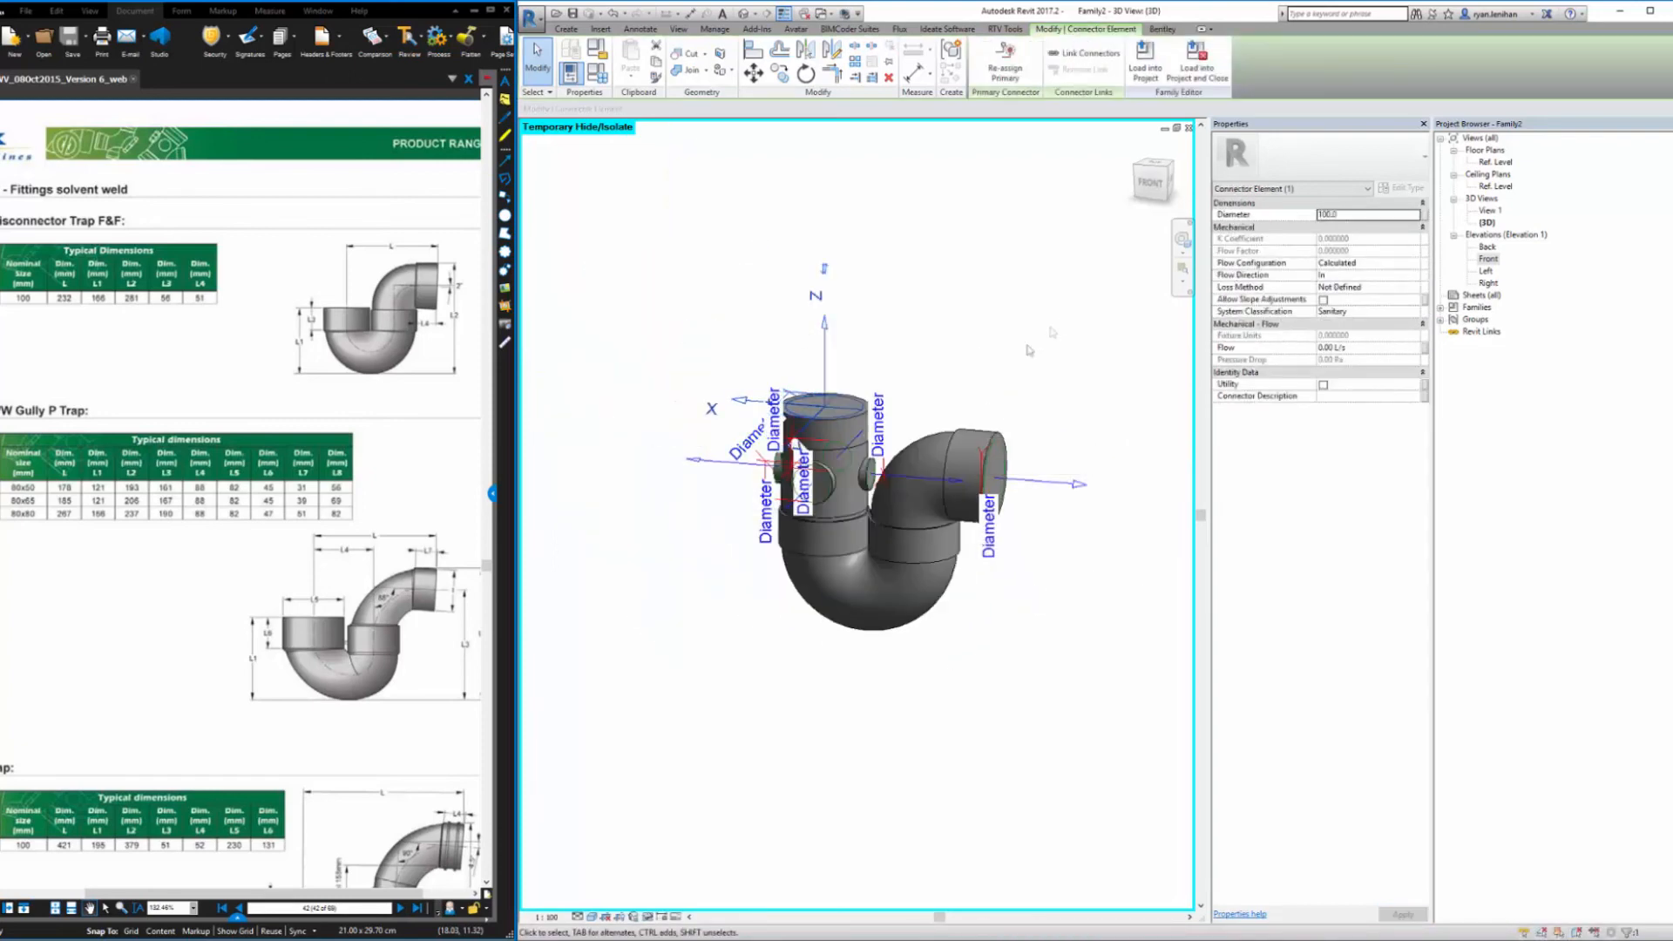
left_click(851, 349)
left_click(825, 406)
left_click(647, 917)
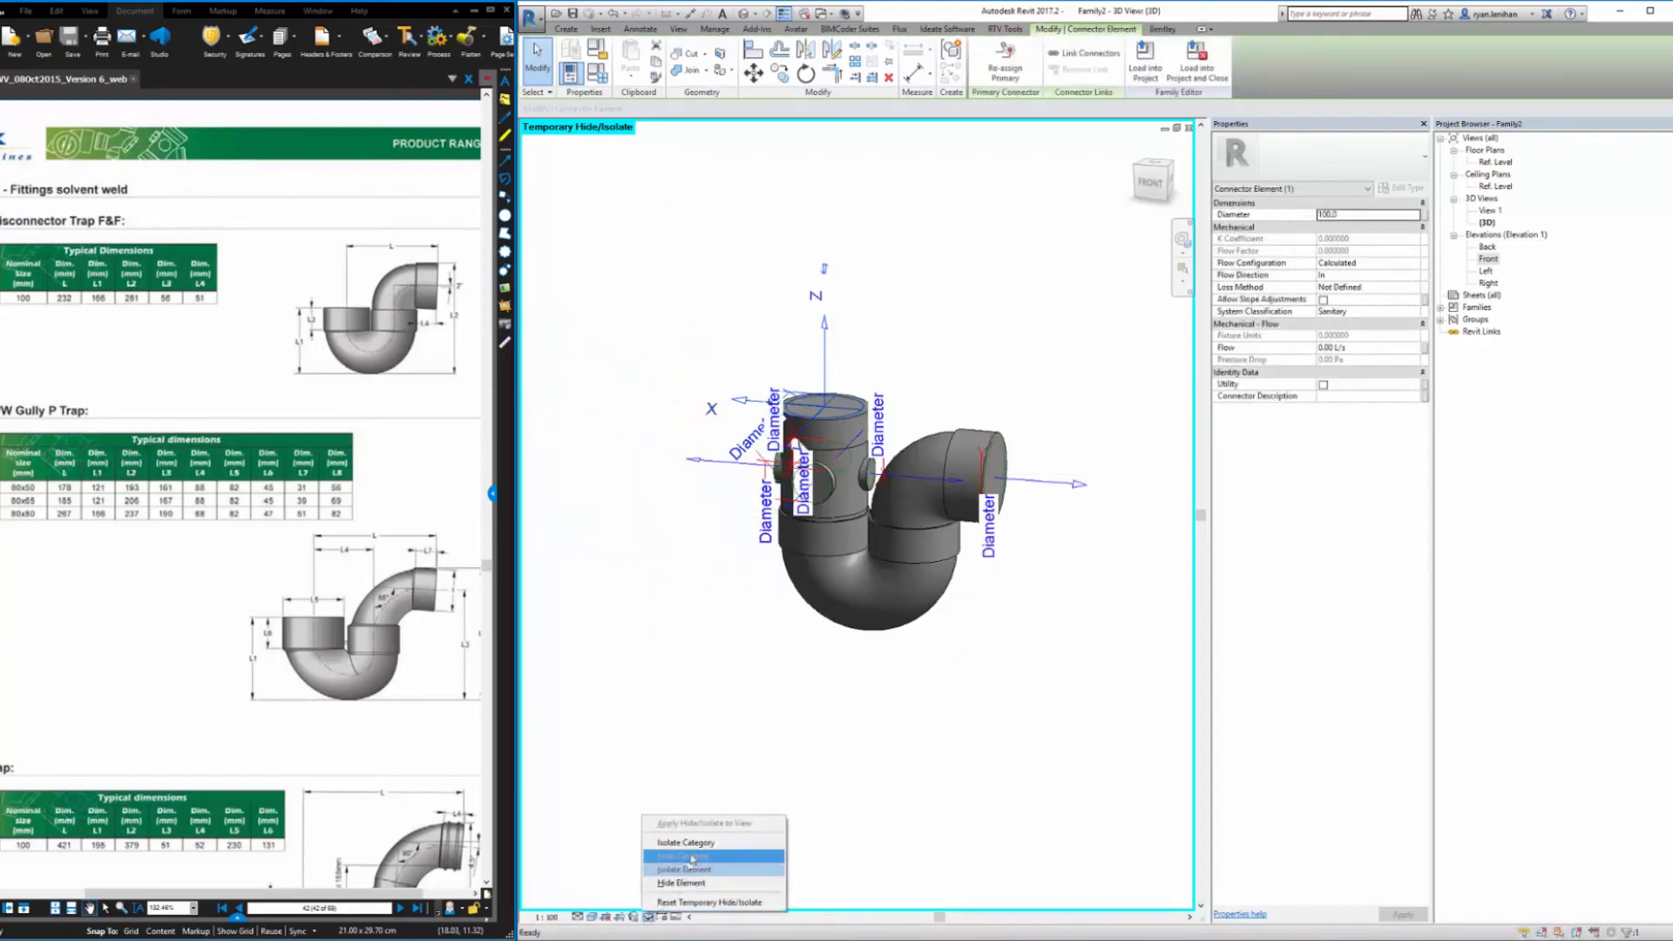
left_click(677, 840)
Enable Allow Slope Adjustments on all the isolated connectors, and reset the temporary hide/isolate
left_click_drag(586, 220, 1068, 644)
left_click(1324, 300)
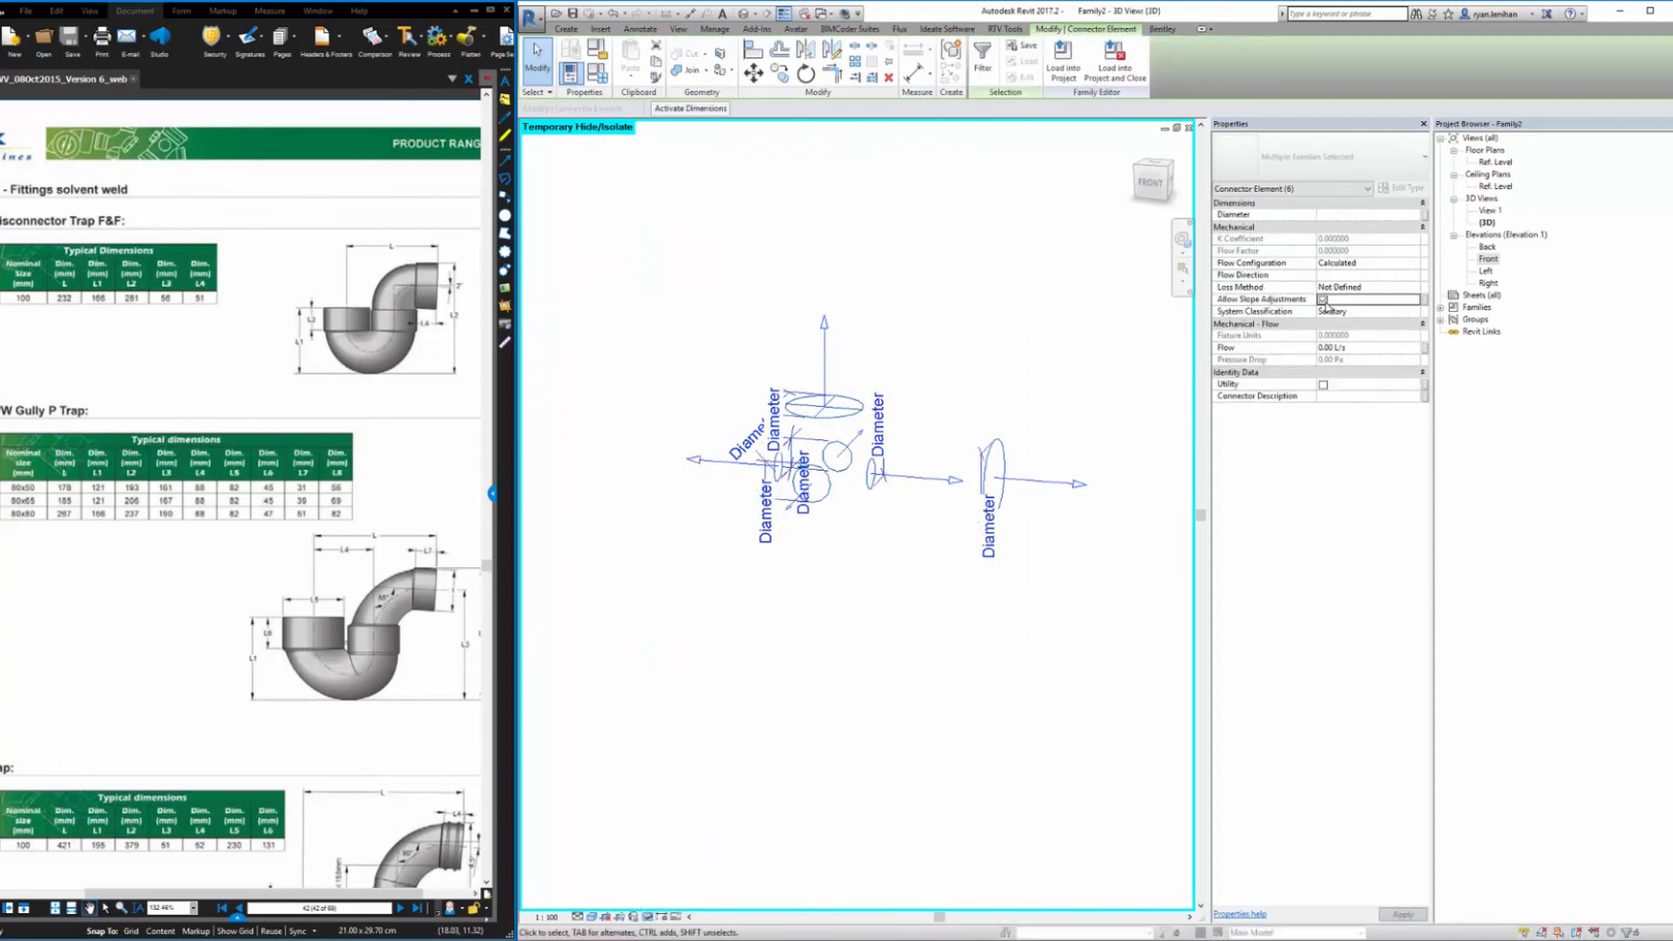
left_click(1042, 337)
left_click(648, 917)
left_click(693, 882)
middle_click_drag(1073, 619, 1002, 634, "shift")
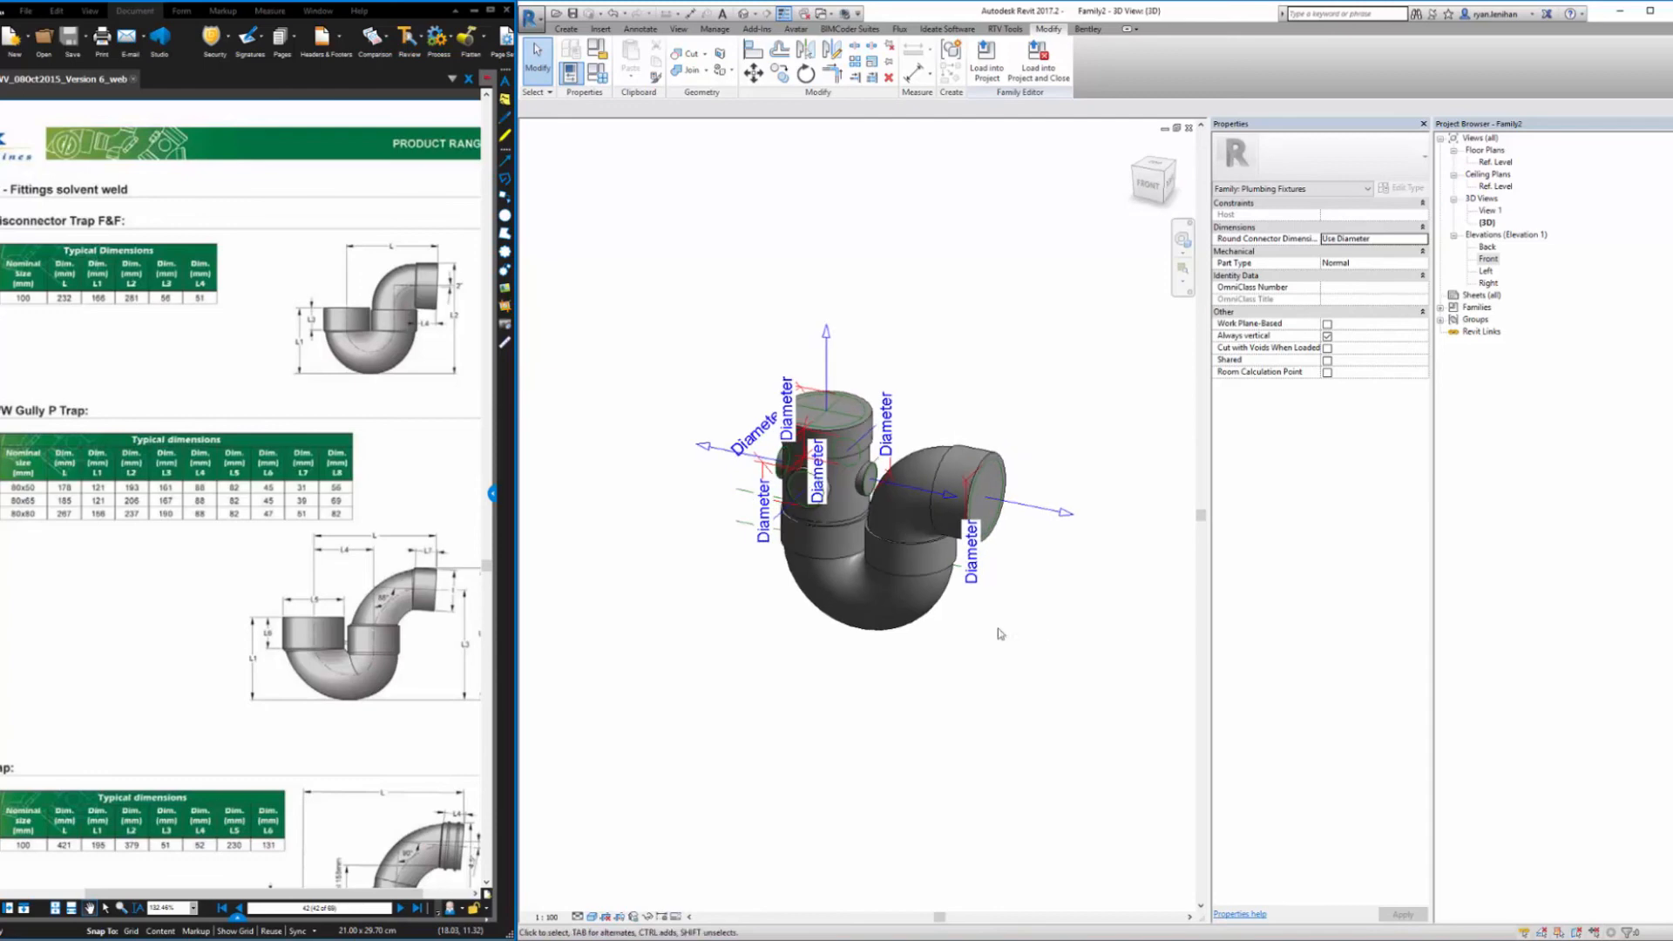
Save the trap family as Gully_FloorWaste_Iplex_R17
left_click(573, 14)
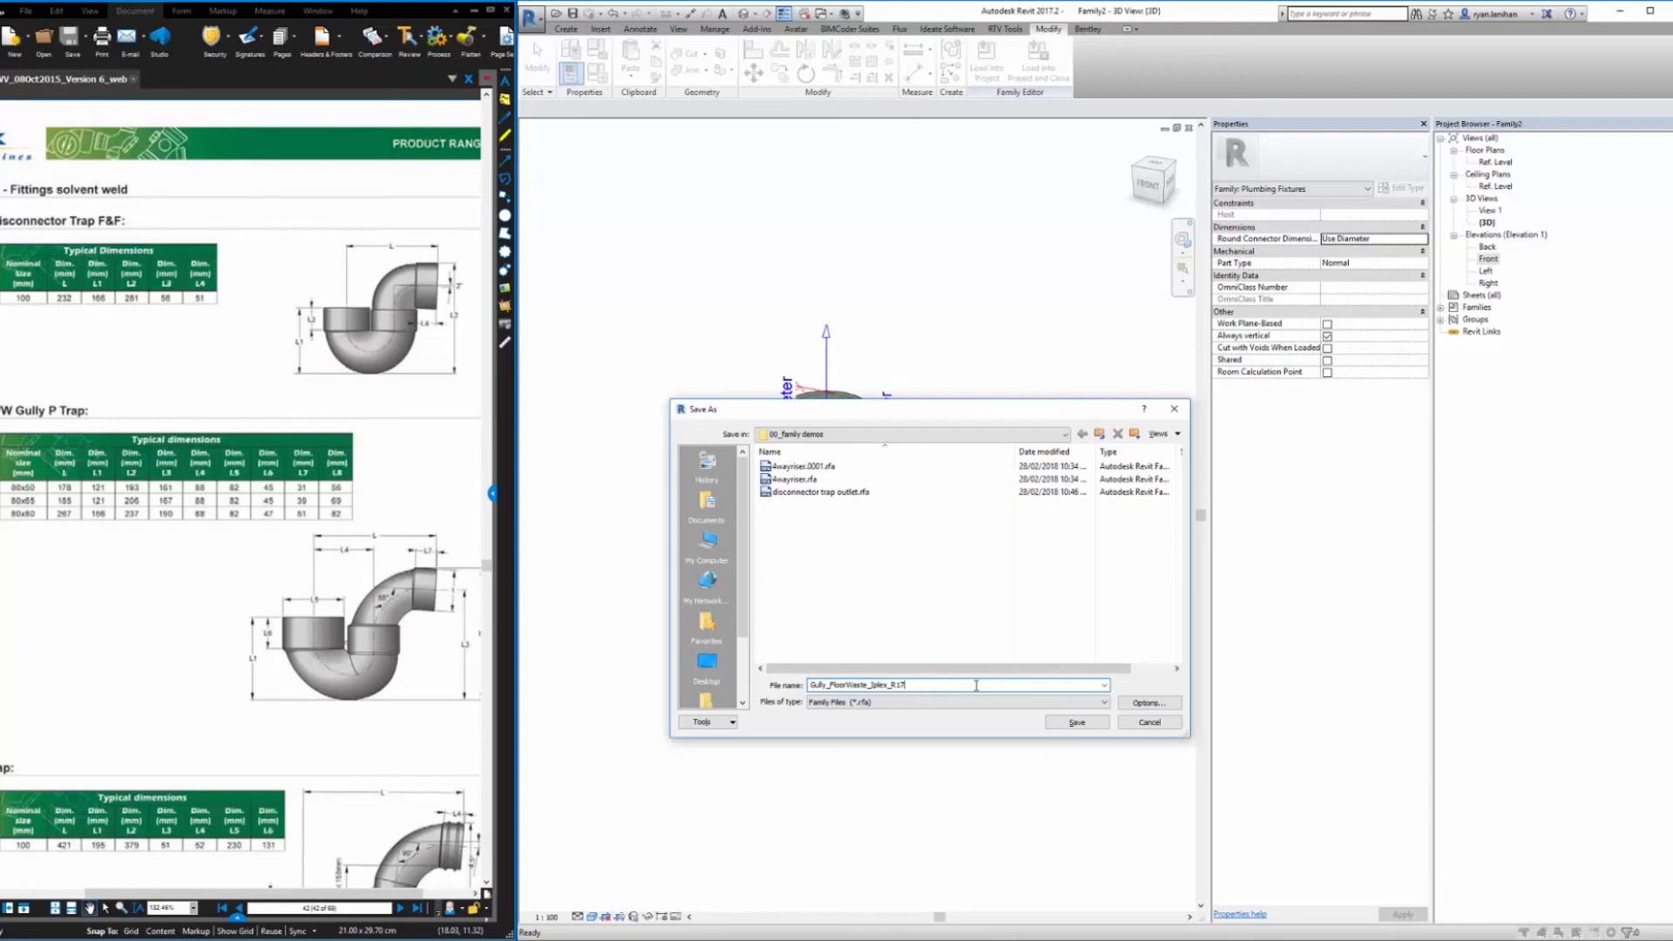
key("Return")
Rename the nested 4wayriser pipe fitting family as PipeFitting_4WayRiser_Iplex
left_click(1454, 332)
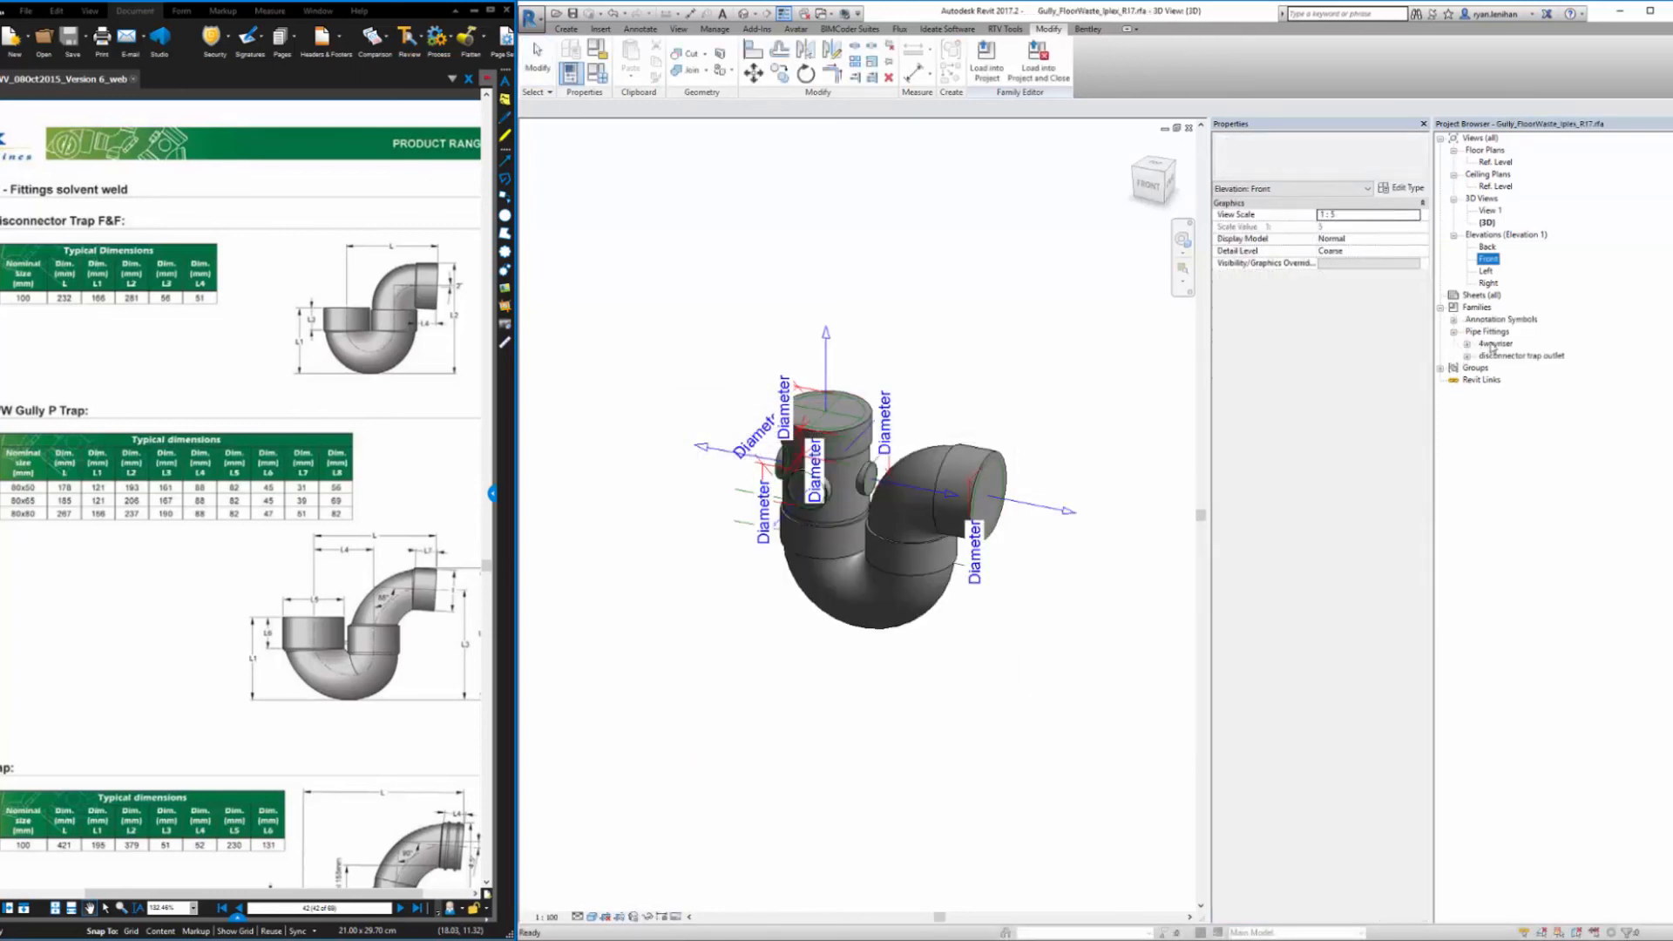
right_click(1492, 348)
left_click(1541, 388)
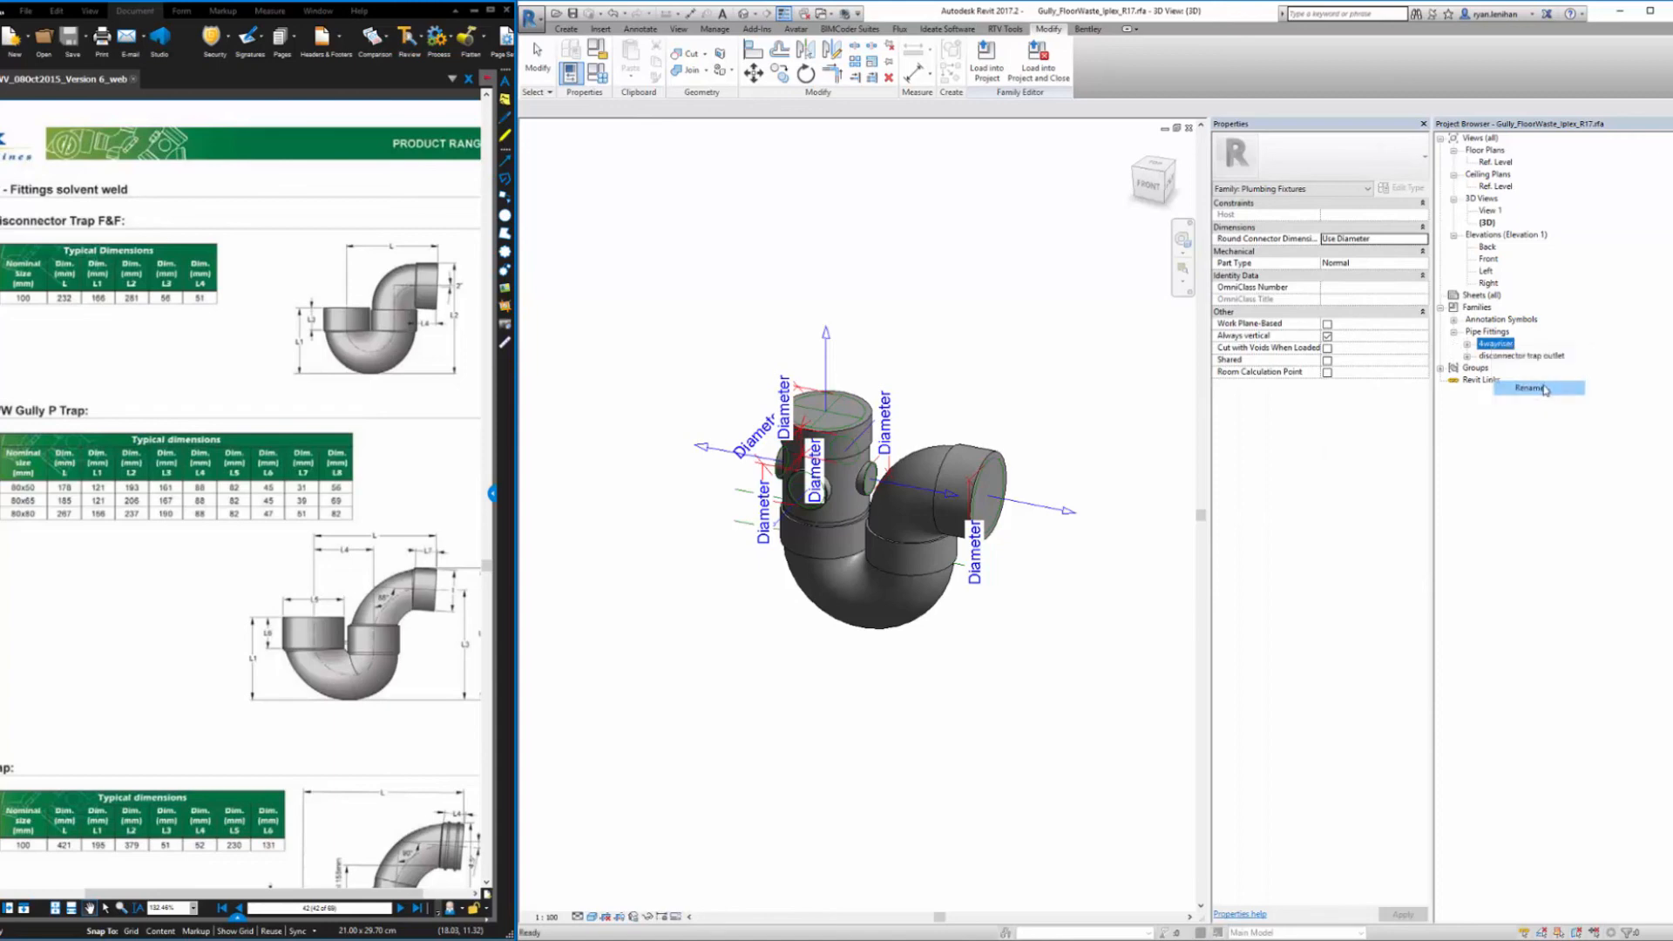
key("Home")
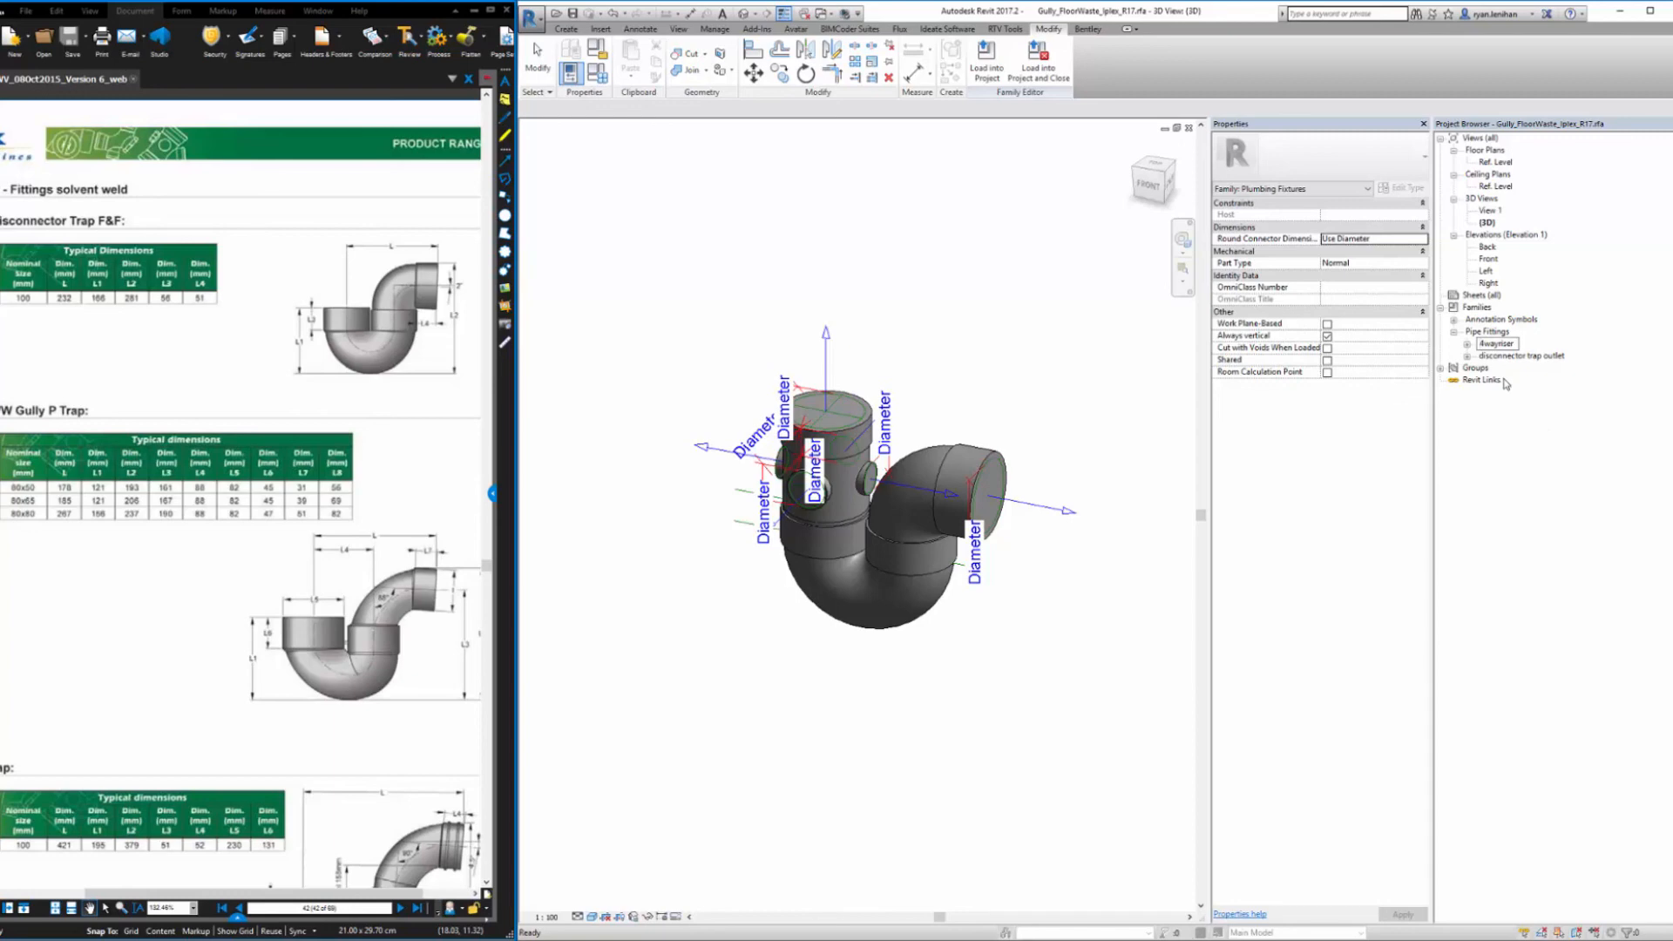
type("PipeFitting")
key("Delete")
type("W")
key("Right")
key("Right")
key("Return")
Rename the nested disconnector trap outlet family as PipeFitting_DisconnectorGullyOutlet_Iplex
right_click(1504, 344)
left_click(1534, 390)
type("P")
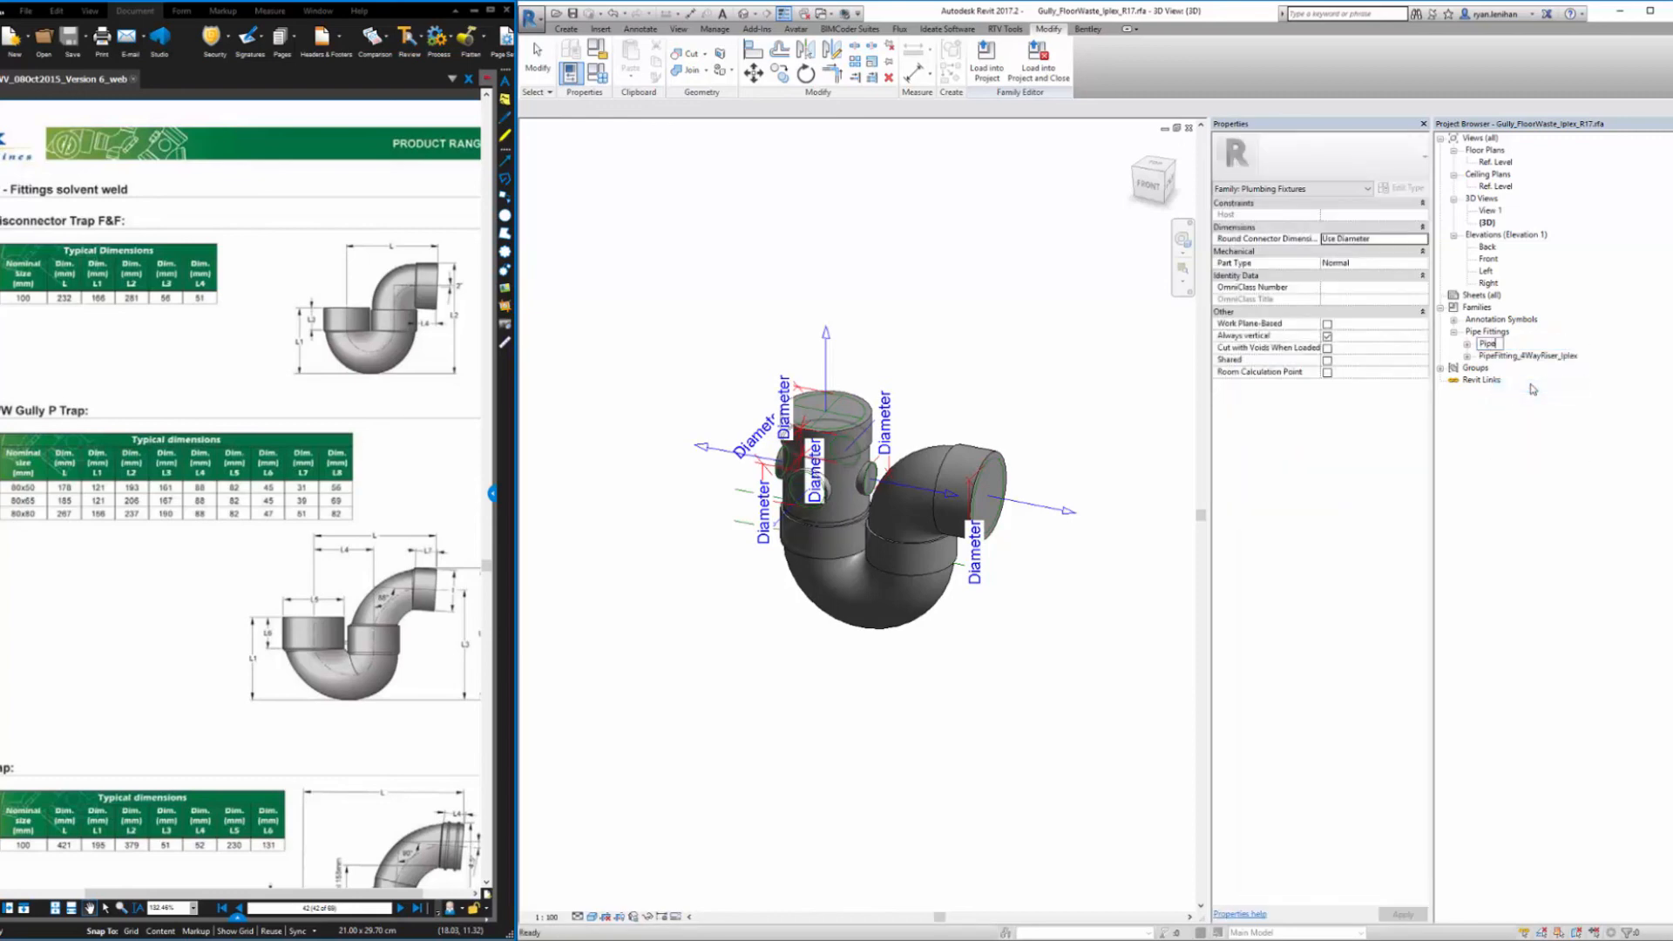
type("ipeFitting_DisconnectorGullyOutlet_Iplex")
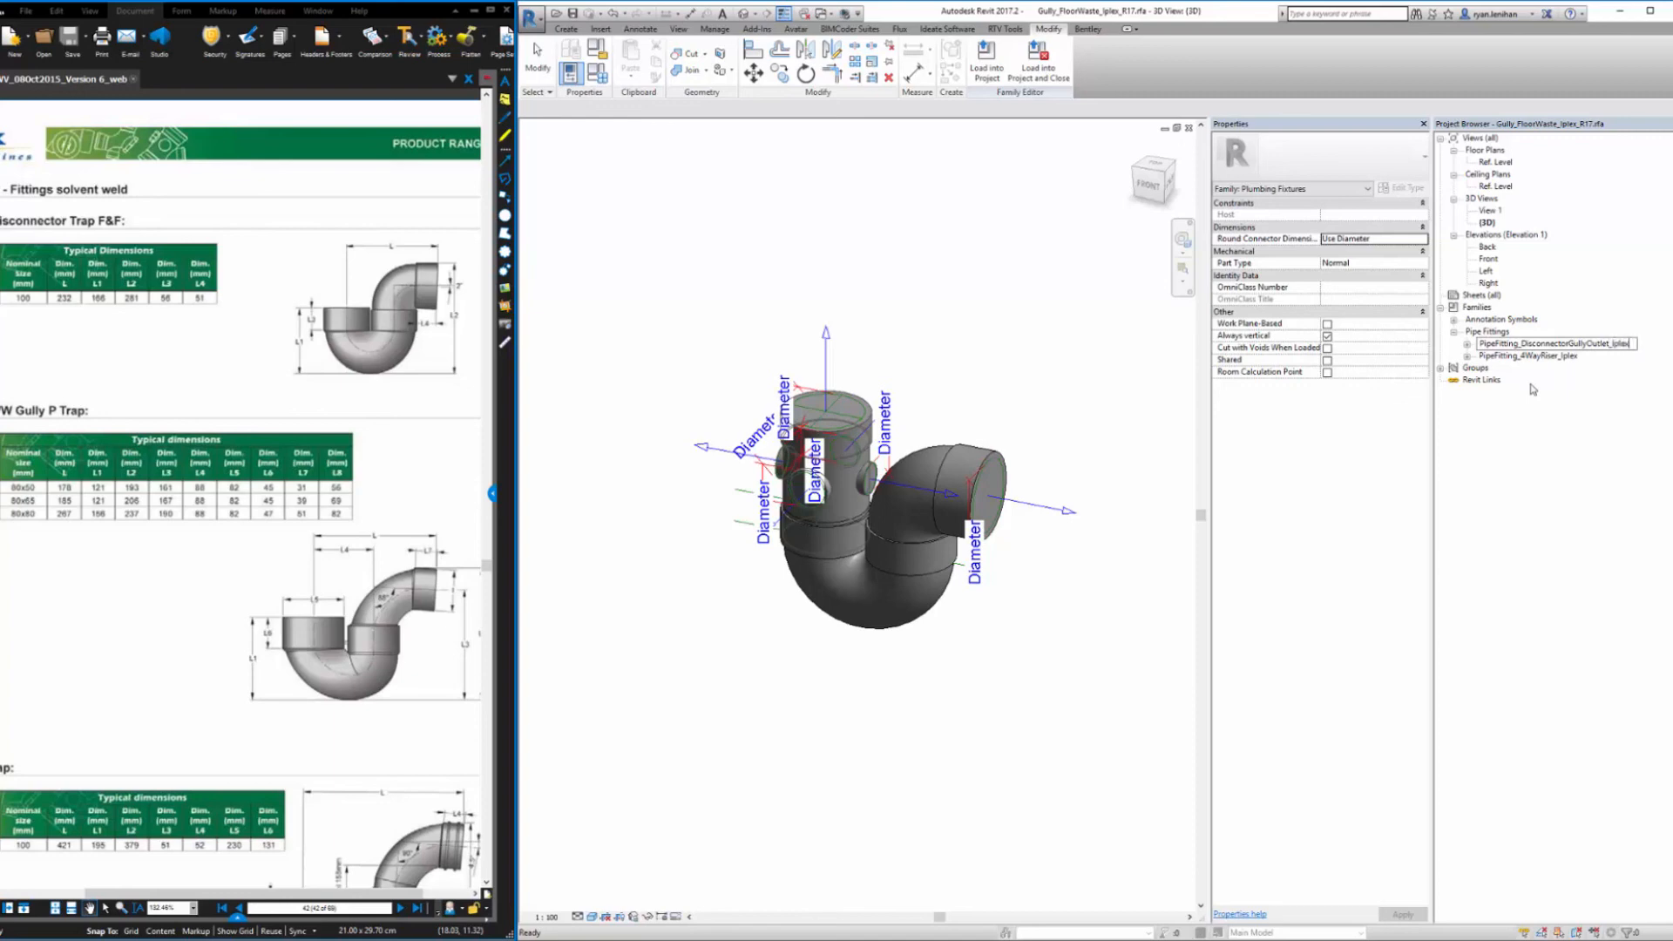
key("Return")
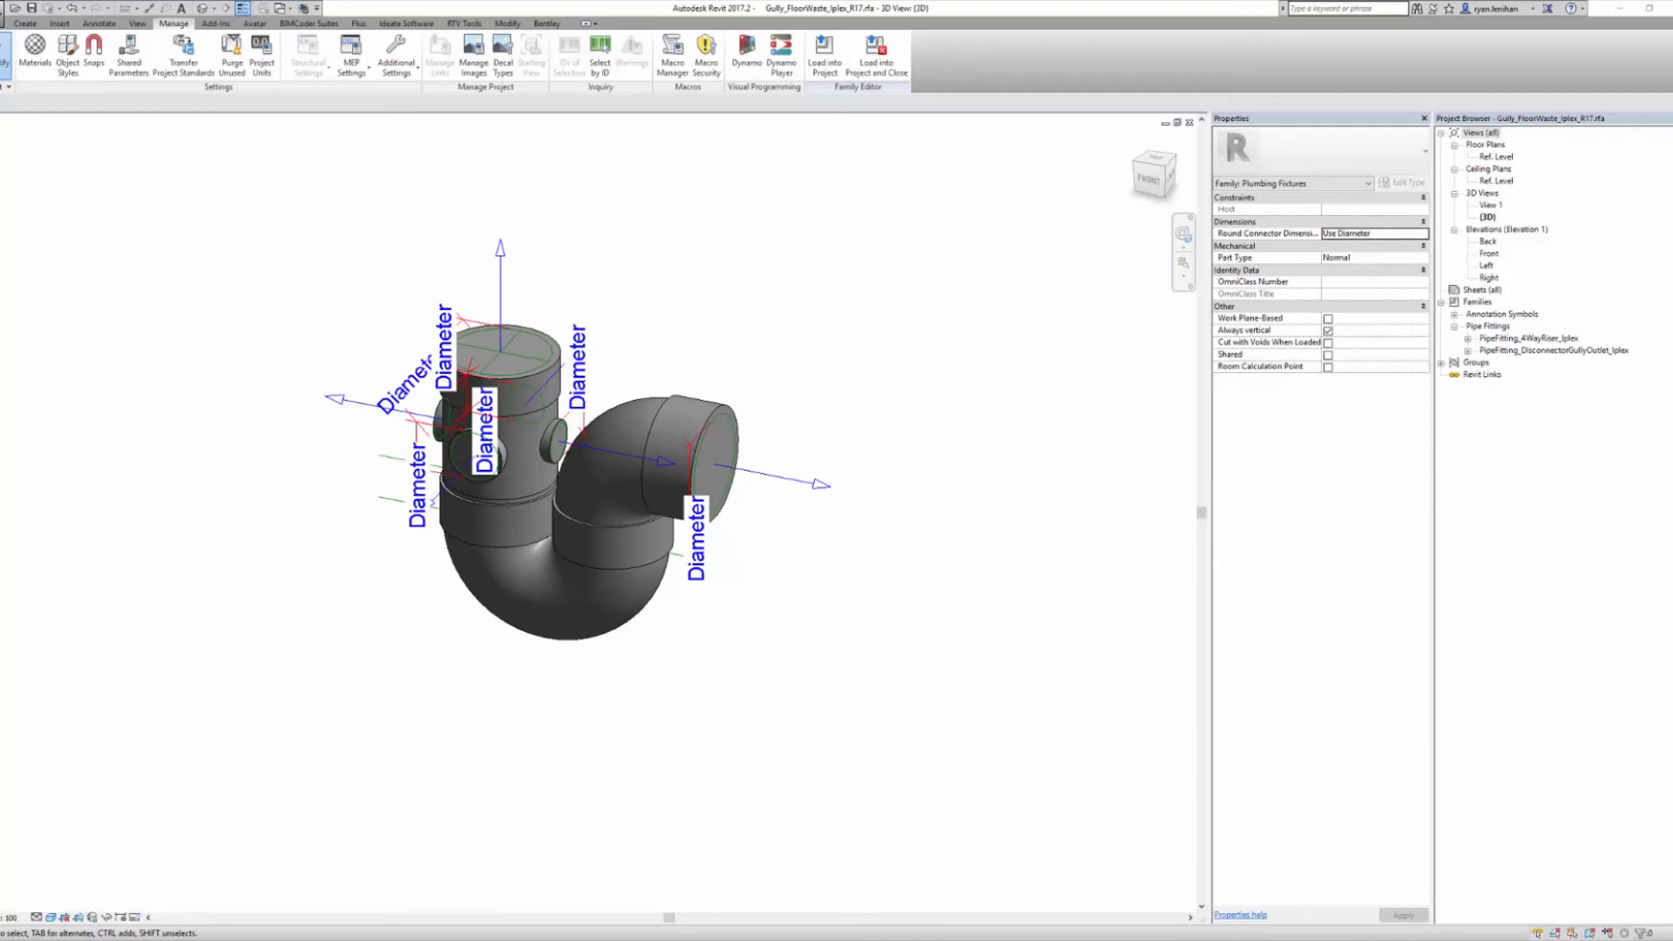
Create a new project from the Plumbing-DefaultAUSENU.rte template
left_click(3, 23)
mouse_move(27, 61)
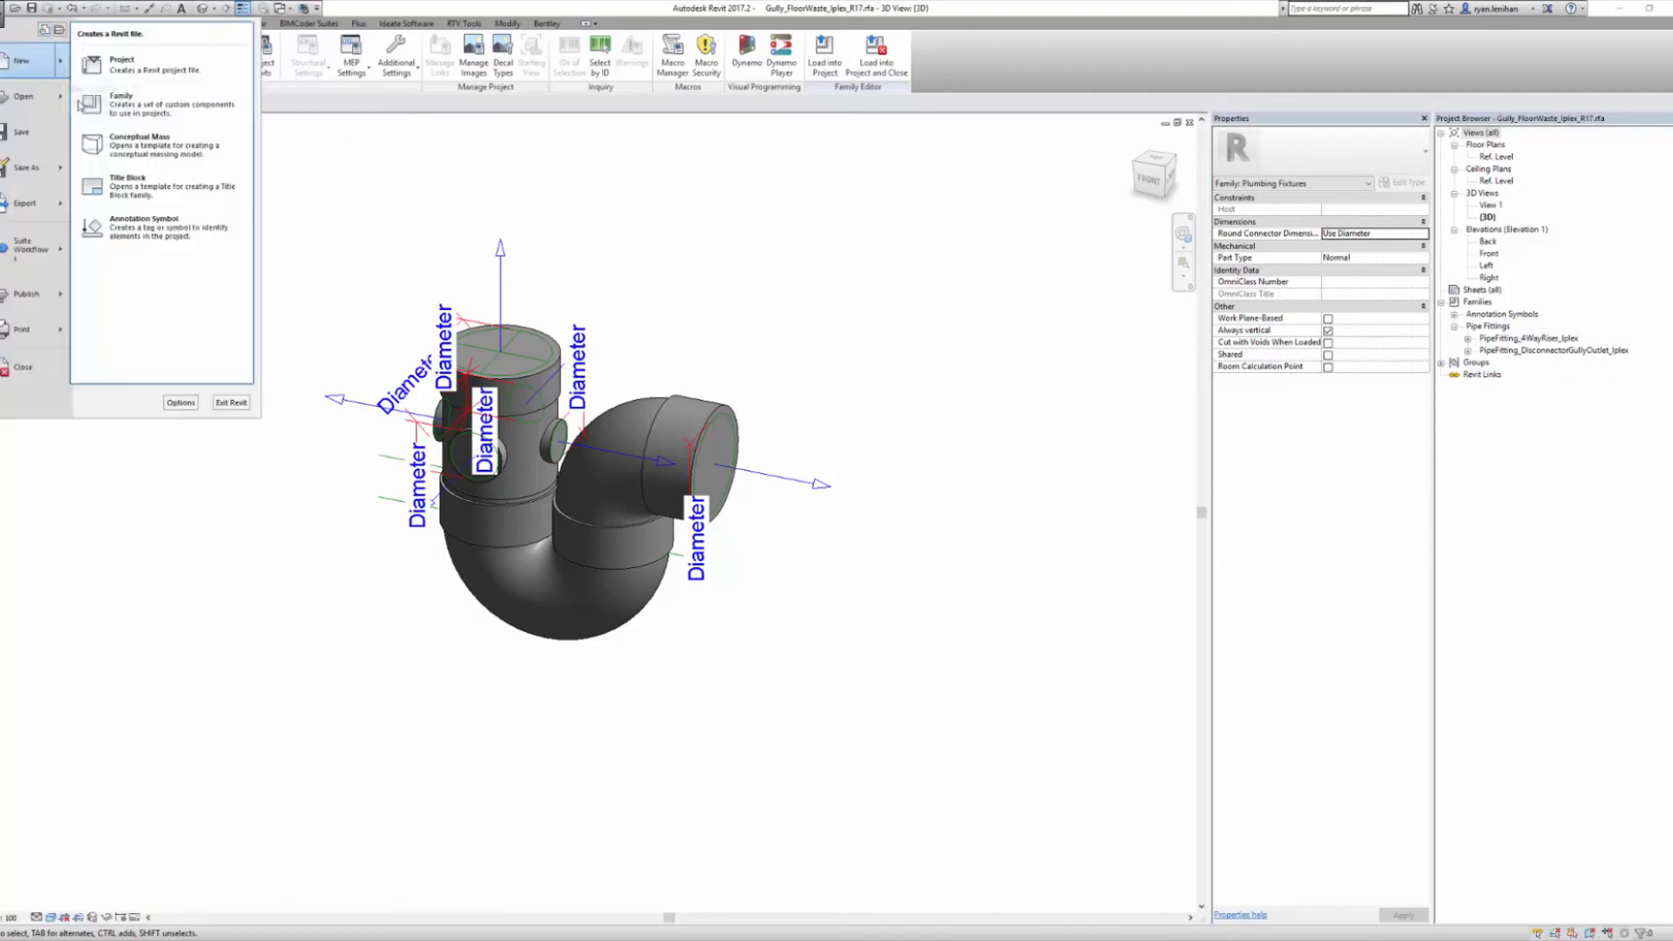
left_click(154, 70)
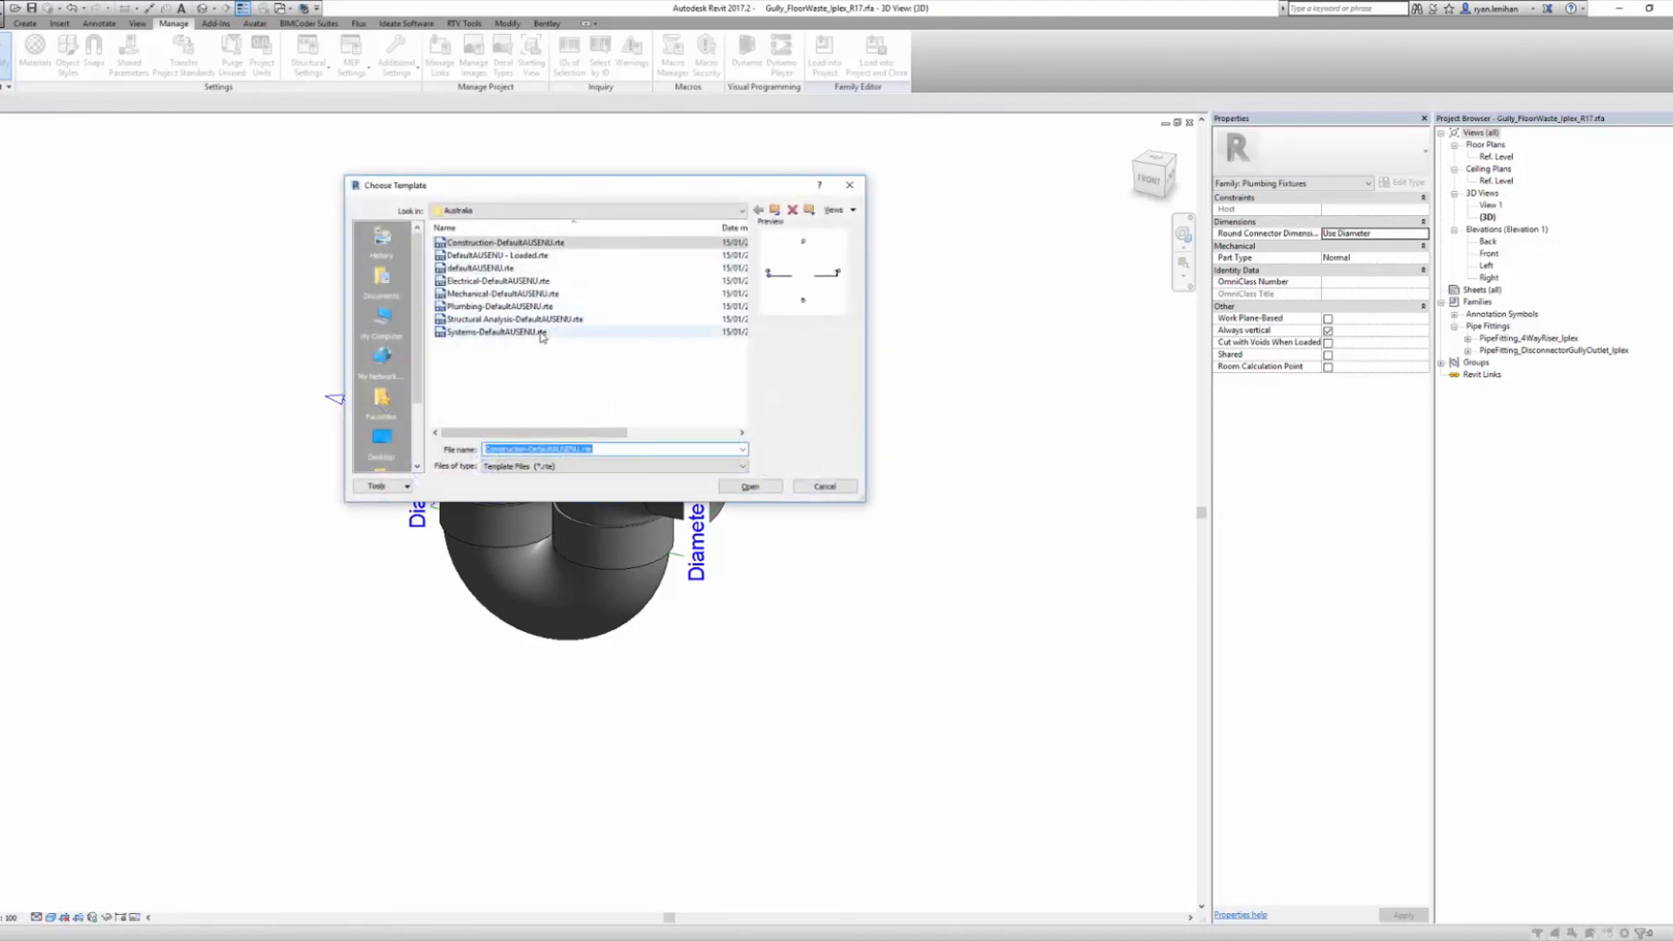
double_click(537, 309)
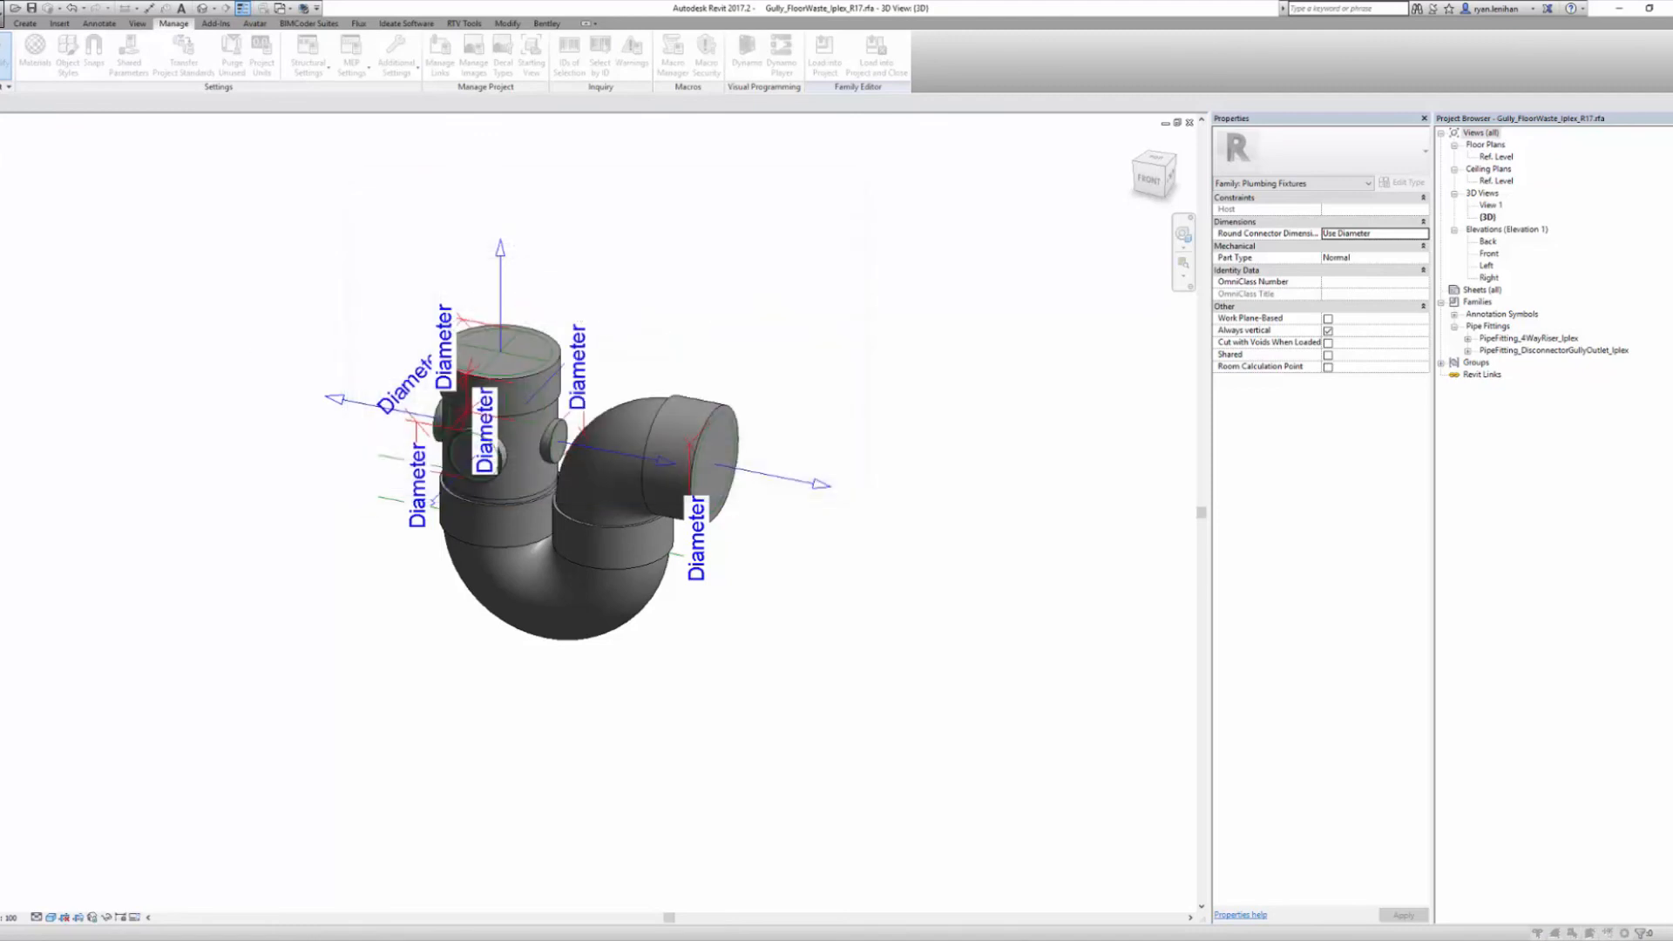
Return to the Gully_FloorWaste_Iplex_R17 family and load it into the new plumbing project
left_click(279, 8)
left_click(336, 25)
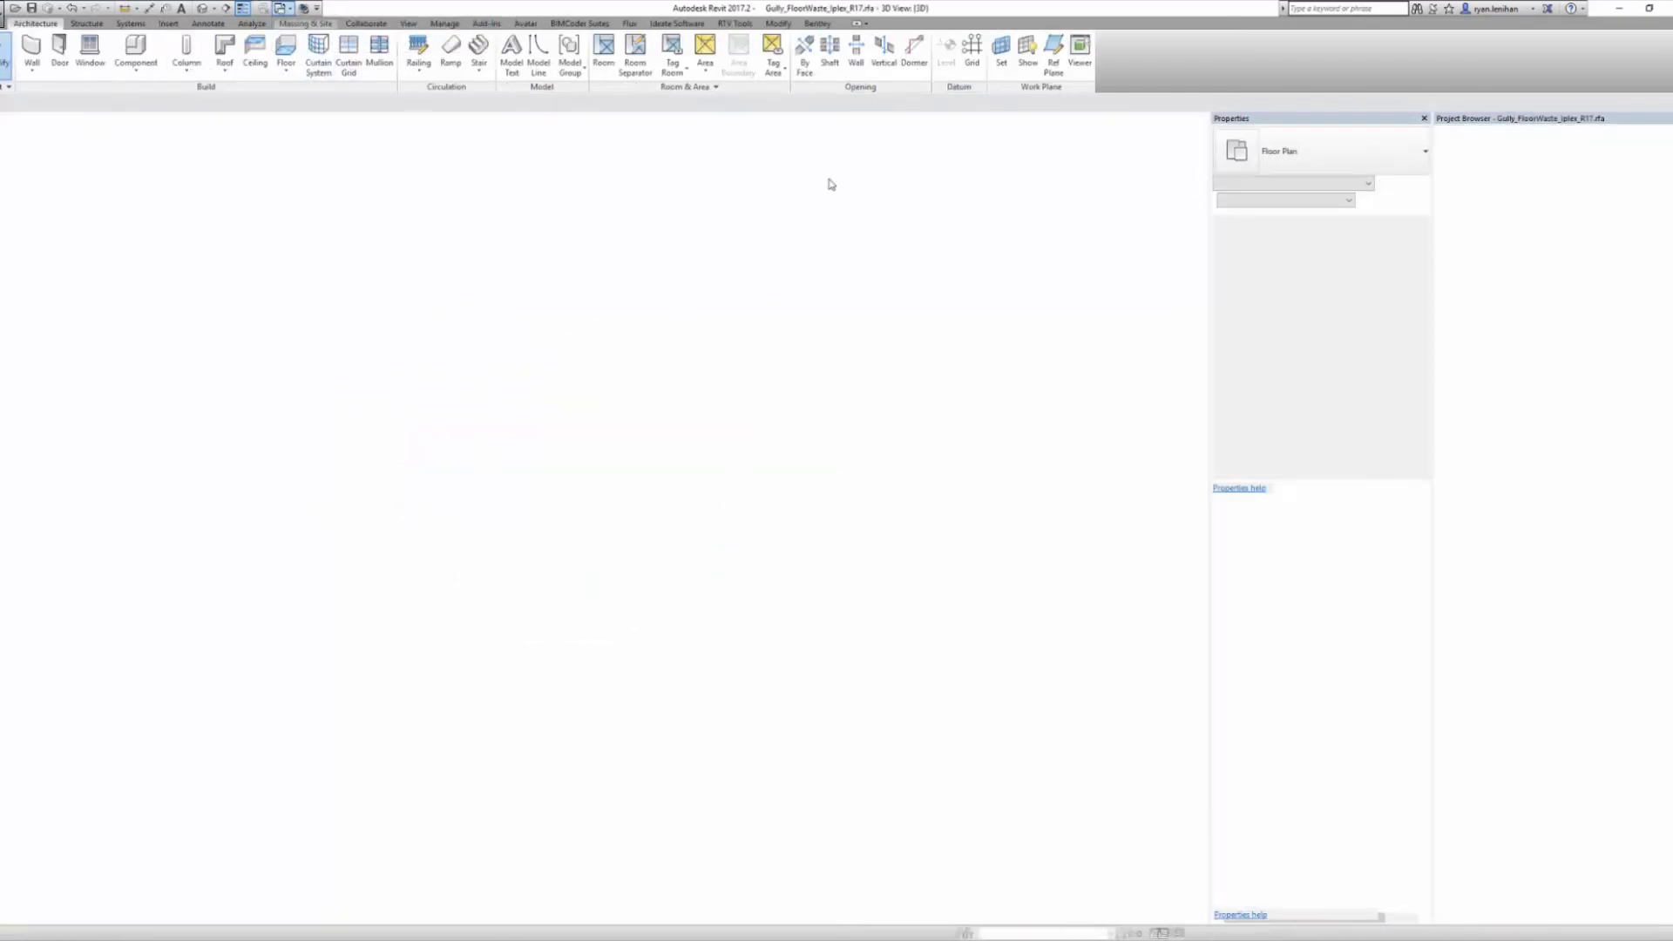
left_click(825, 54)
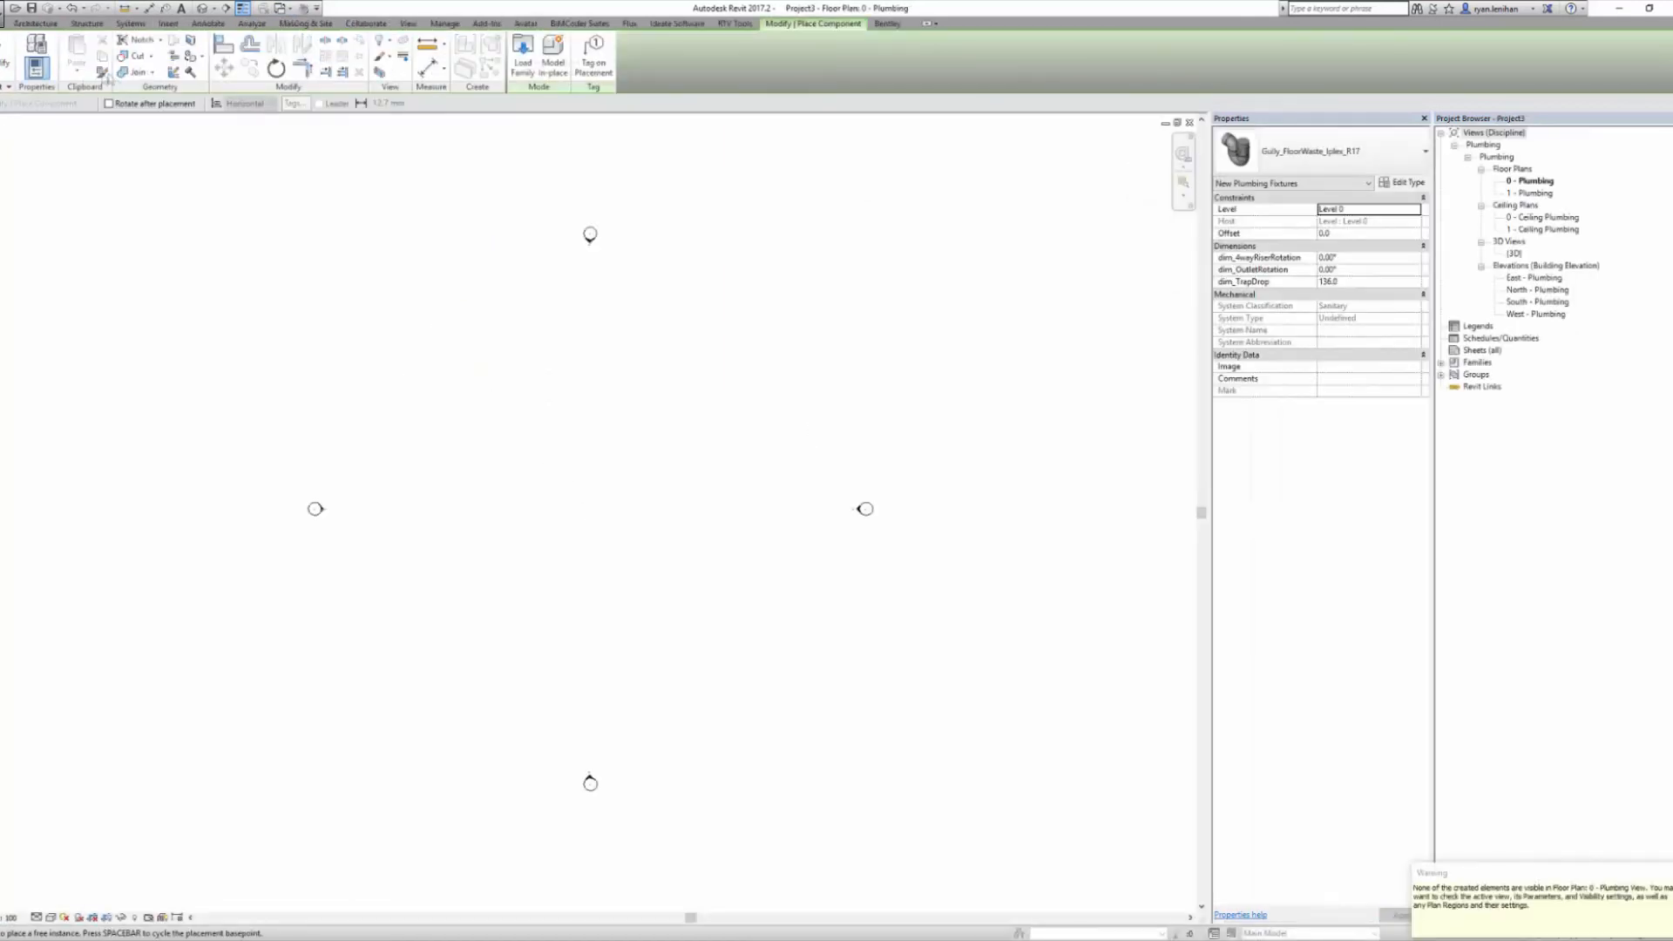
Lower the bottom and view depth offsets in the 0 - Plumbing plan's view range to include the gully fixture
left_click(8, 65)
left_click(1367, 512)
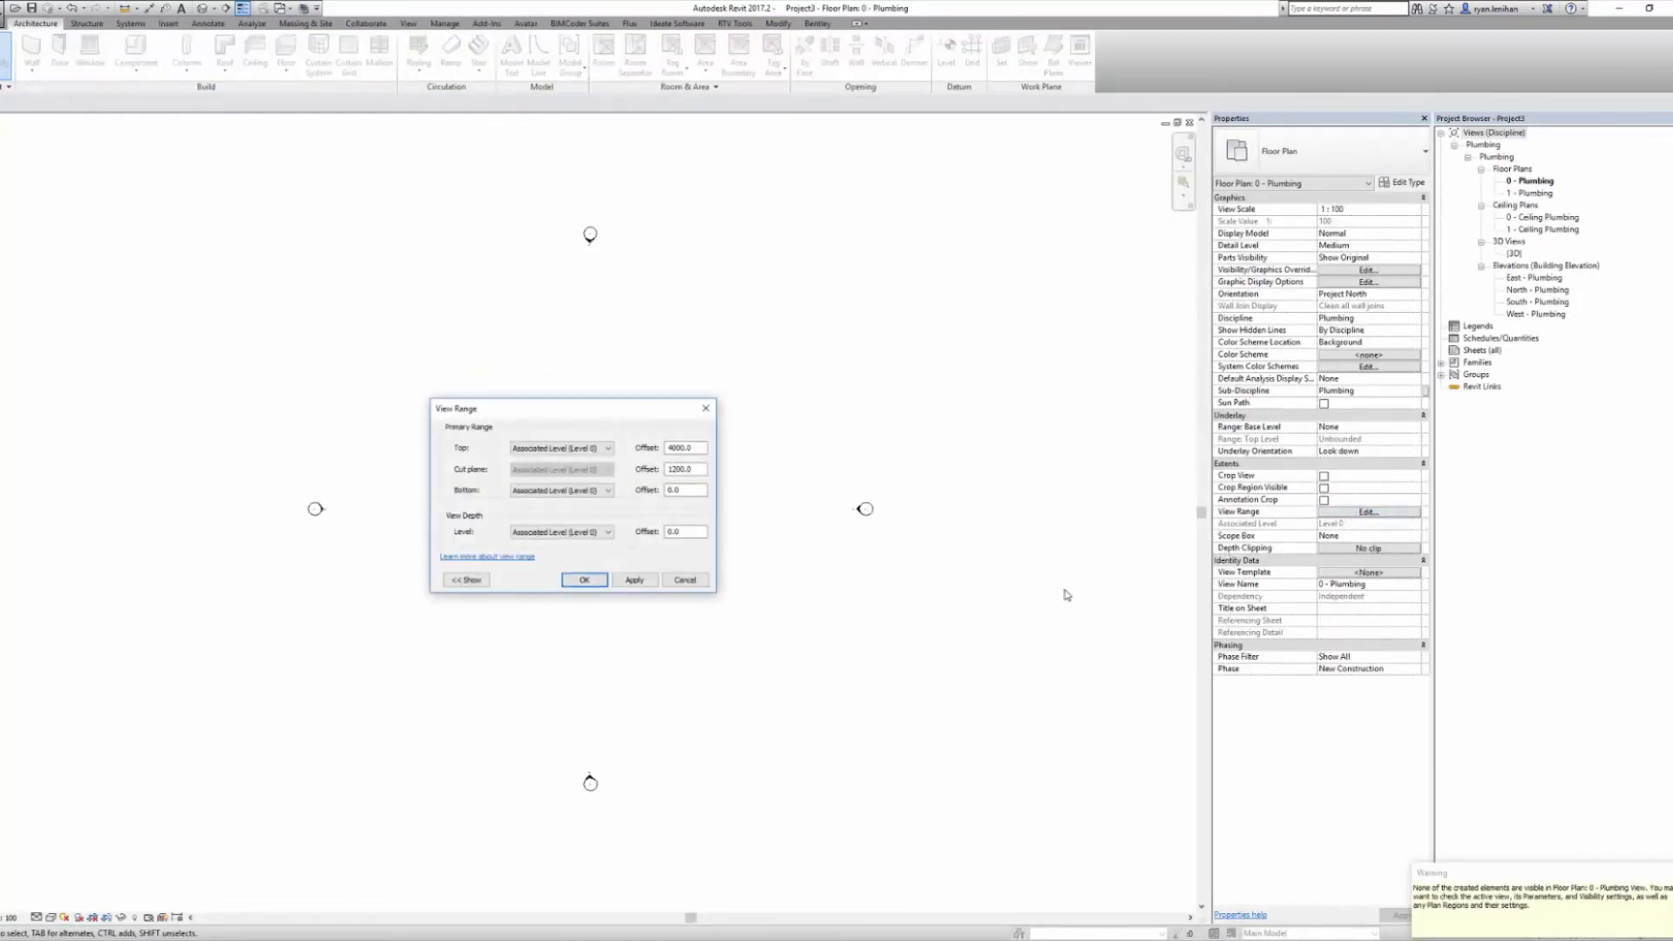
left_click_drag(694, 490, 653, 494)
key("Tab")
key("Tab")
left_click(564, 582)
scroll(575, 521, "up", 5)
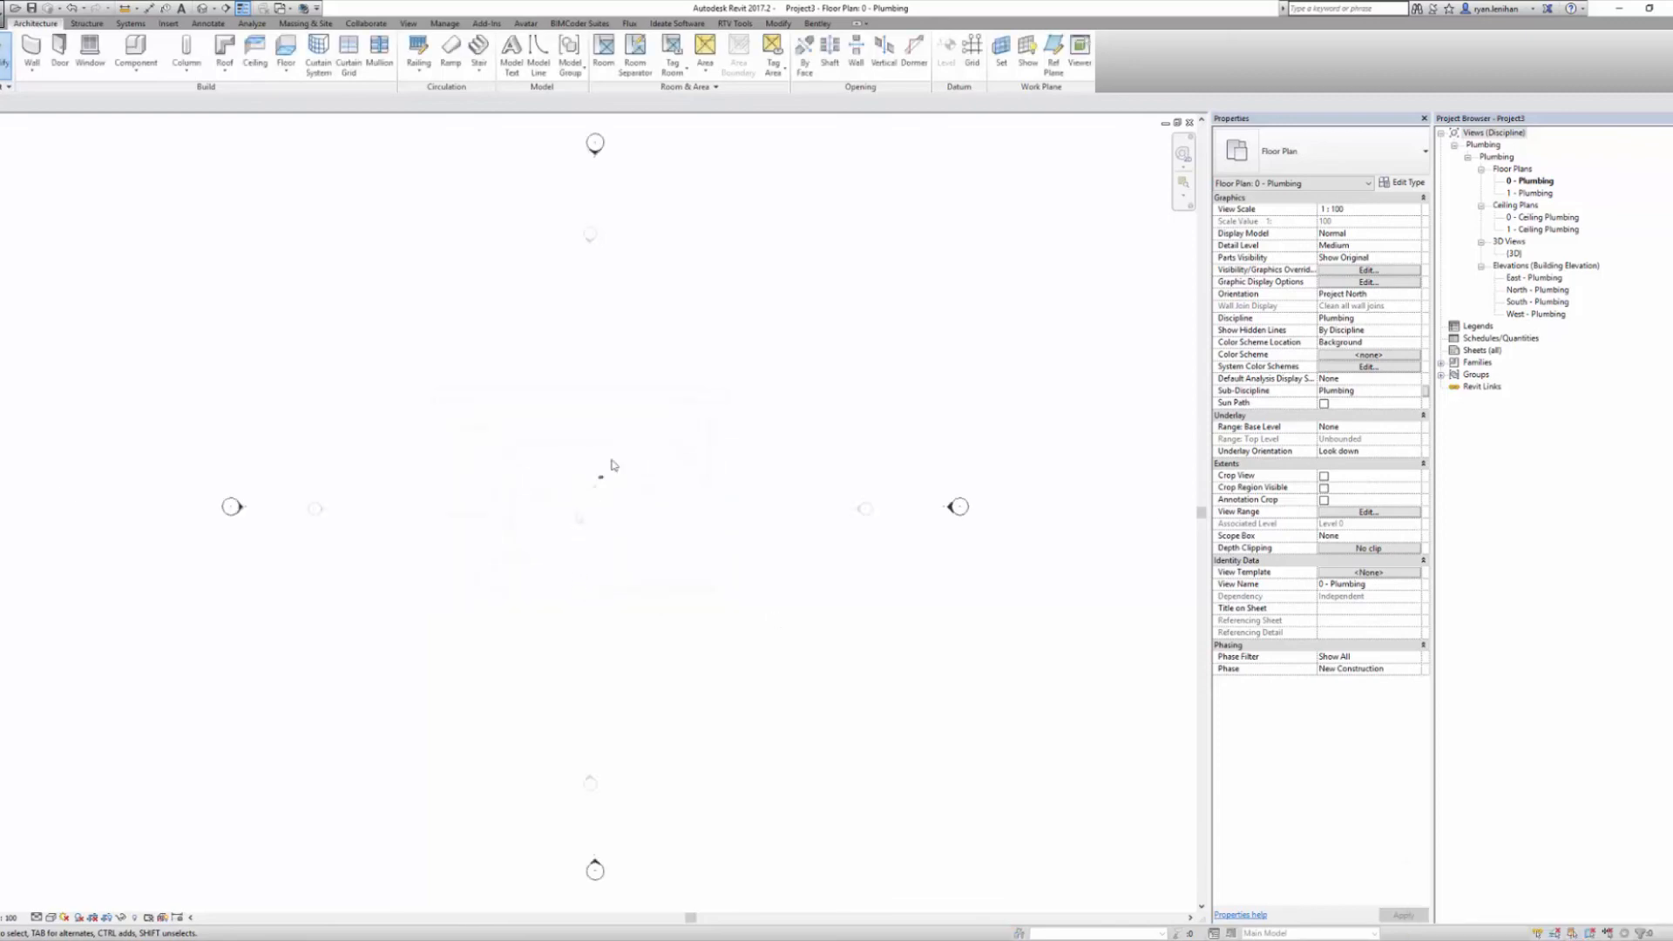
scroll(461, 548, "up", 3)
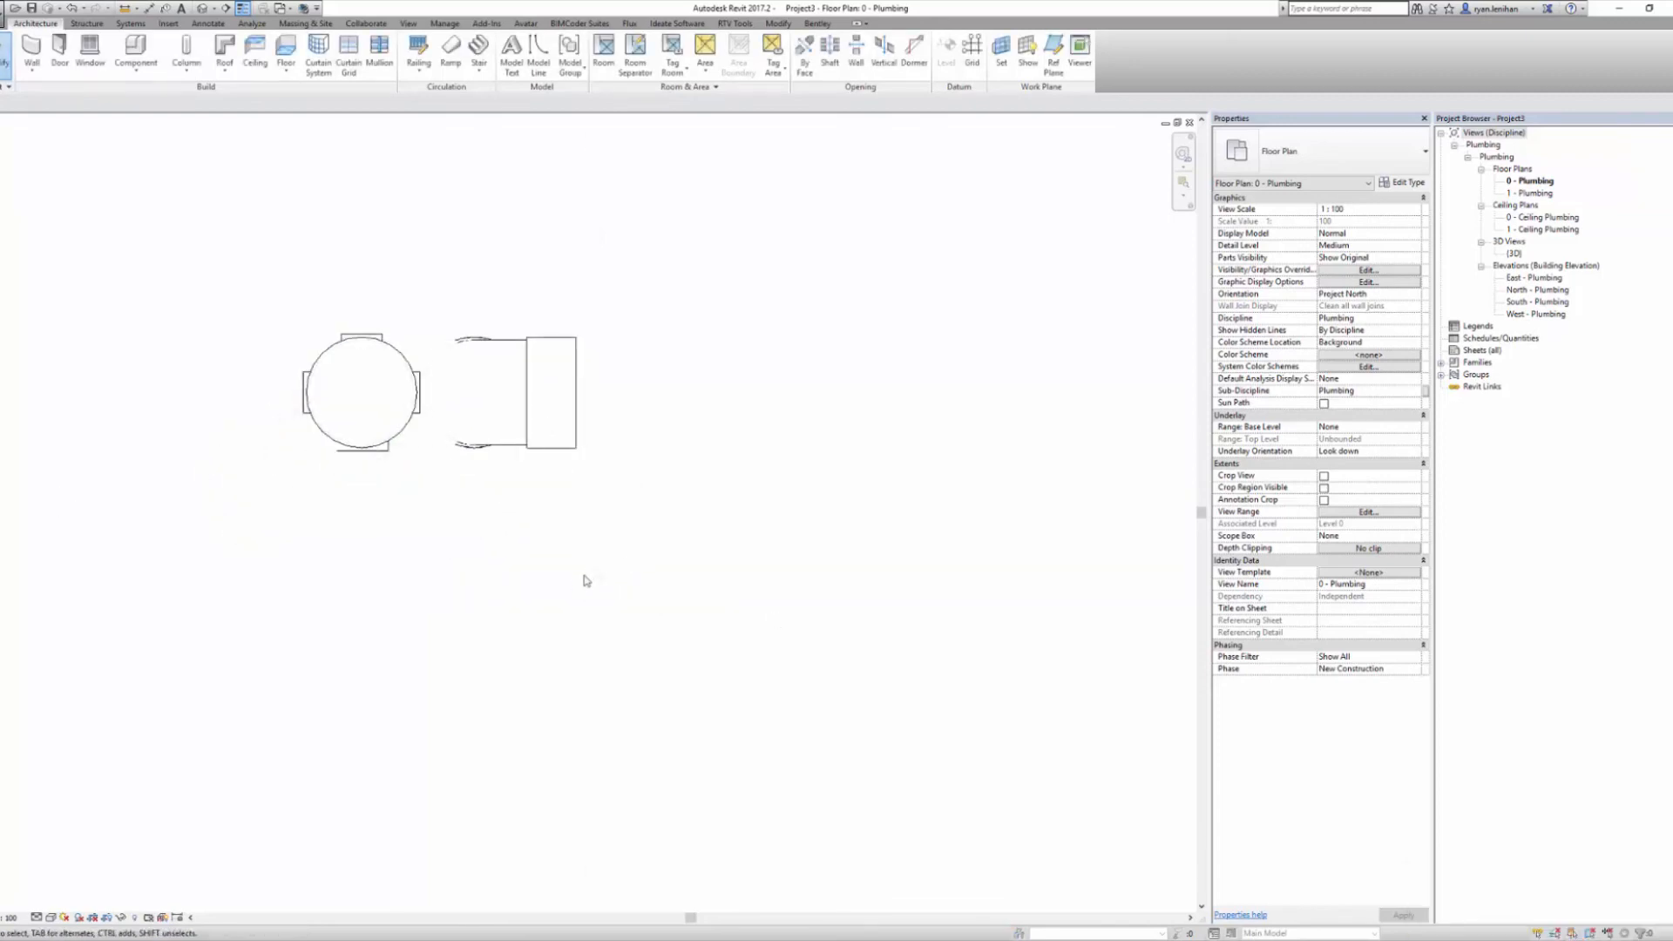
Set the 0 - Plumbing plan's visual style to Shaded and select the placed gully
left_click(50, 917)
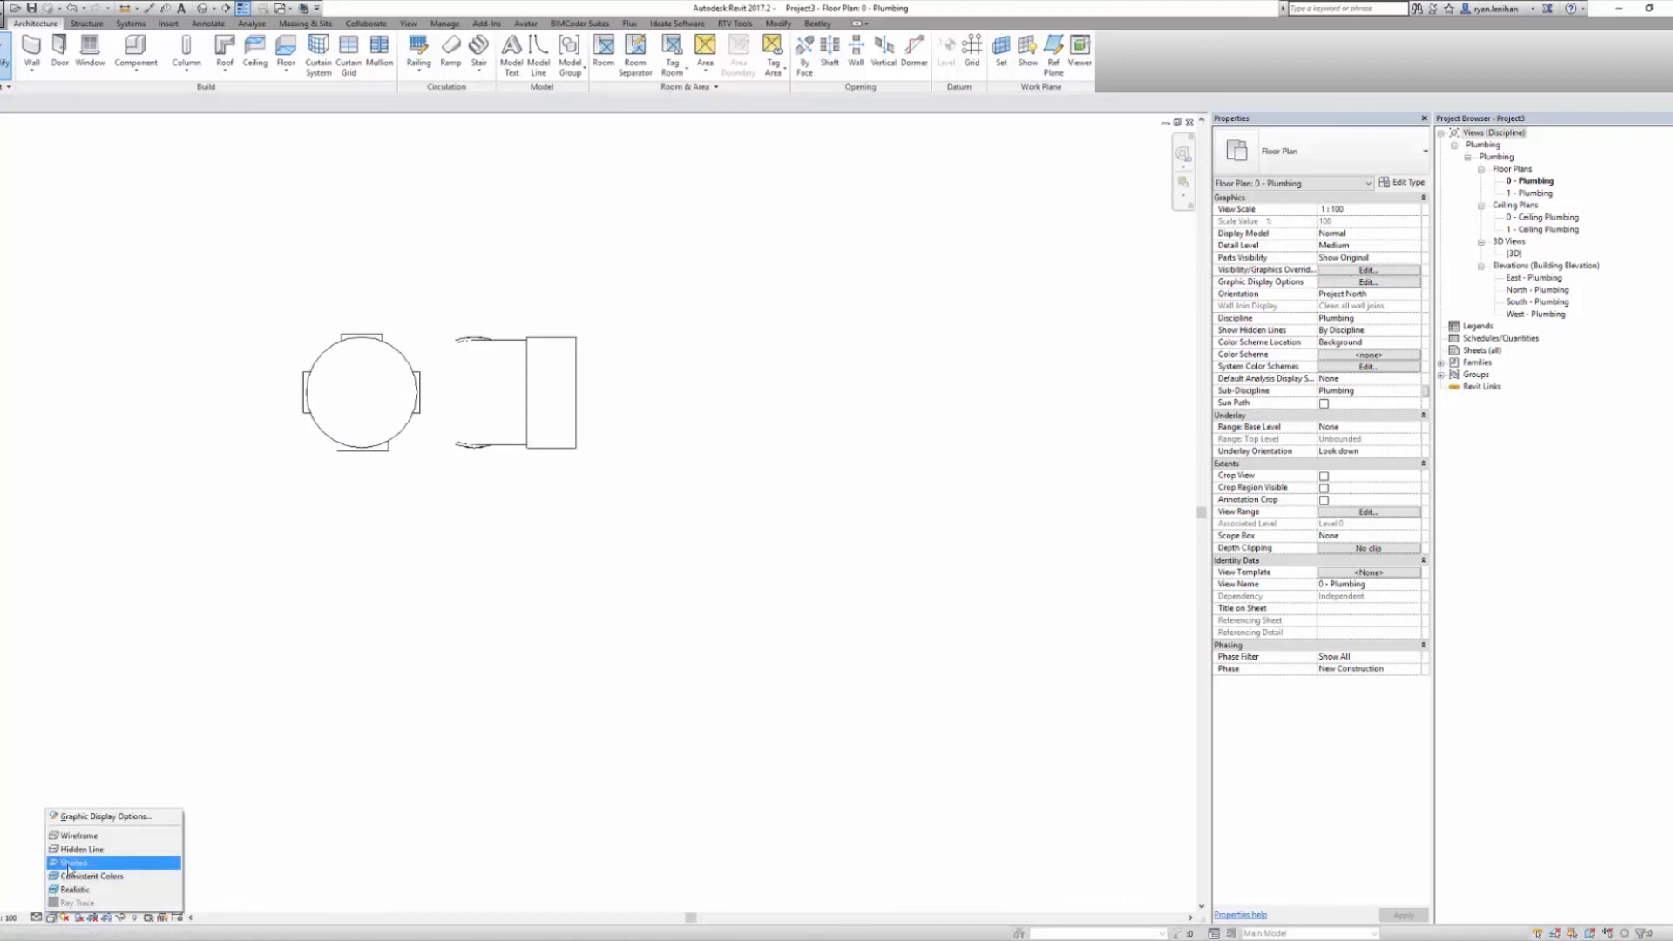
left_click(63, 863)
left_click(475, 392)
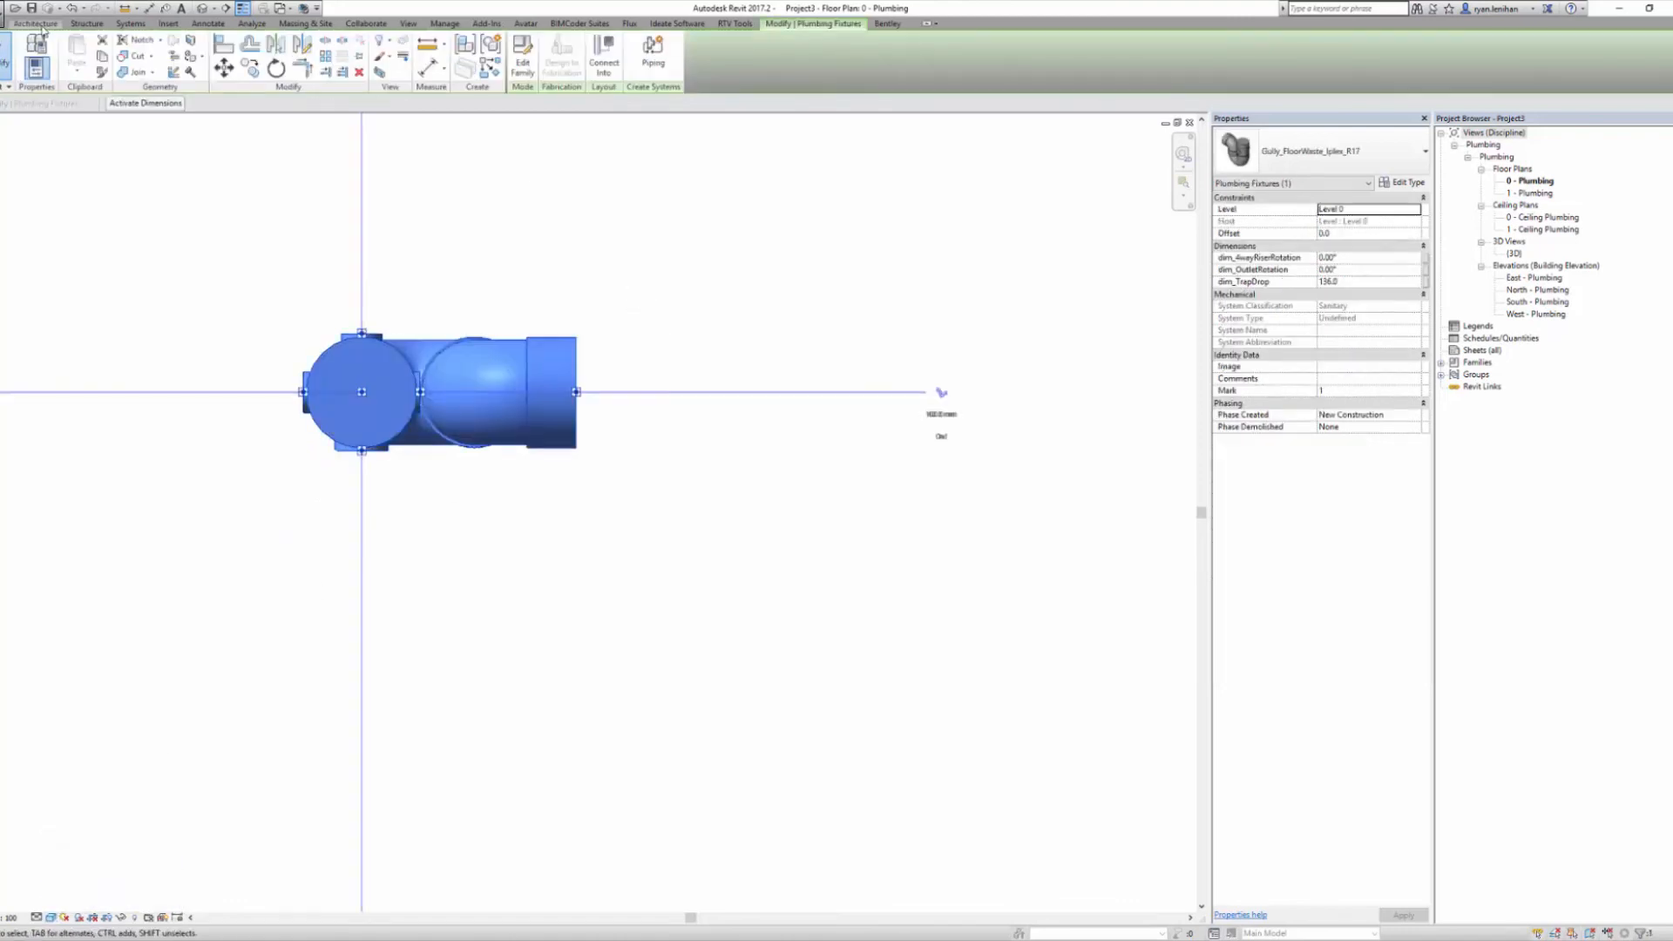
Start the Pipe command and set the downward slope value to 1:60
left_click(131, 24)
left_click(392, 54)
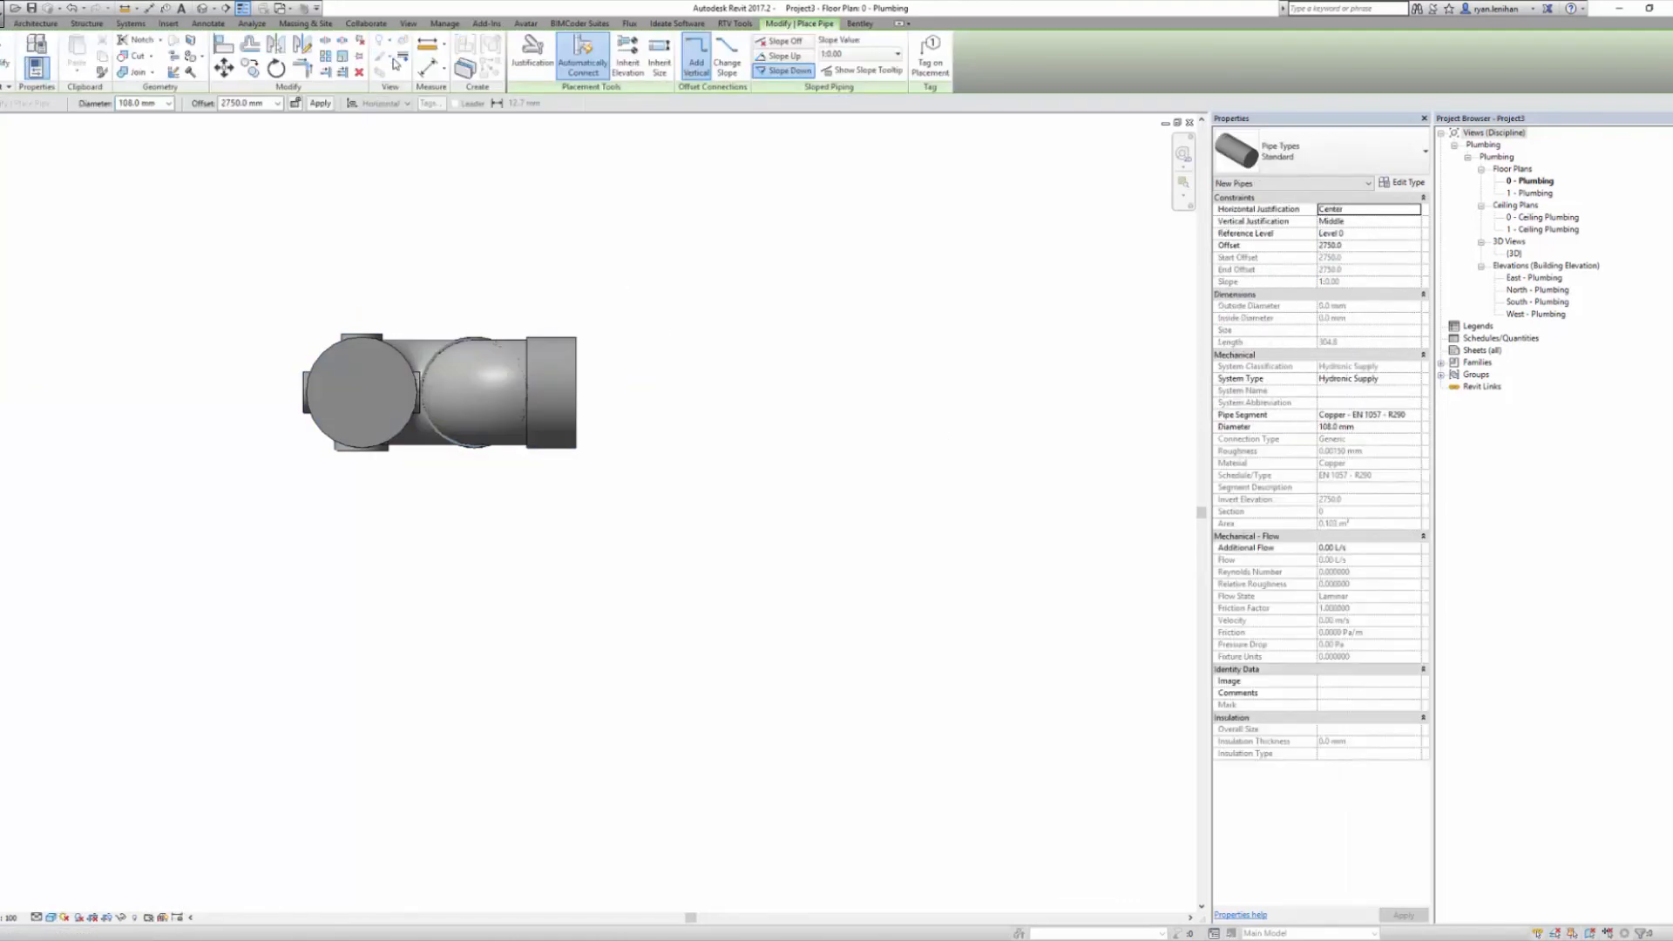
left_click(863, 53)
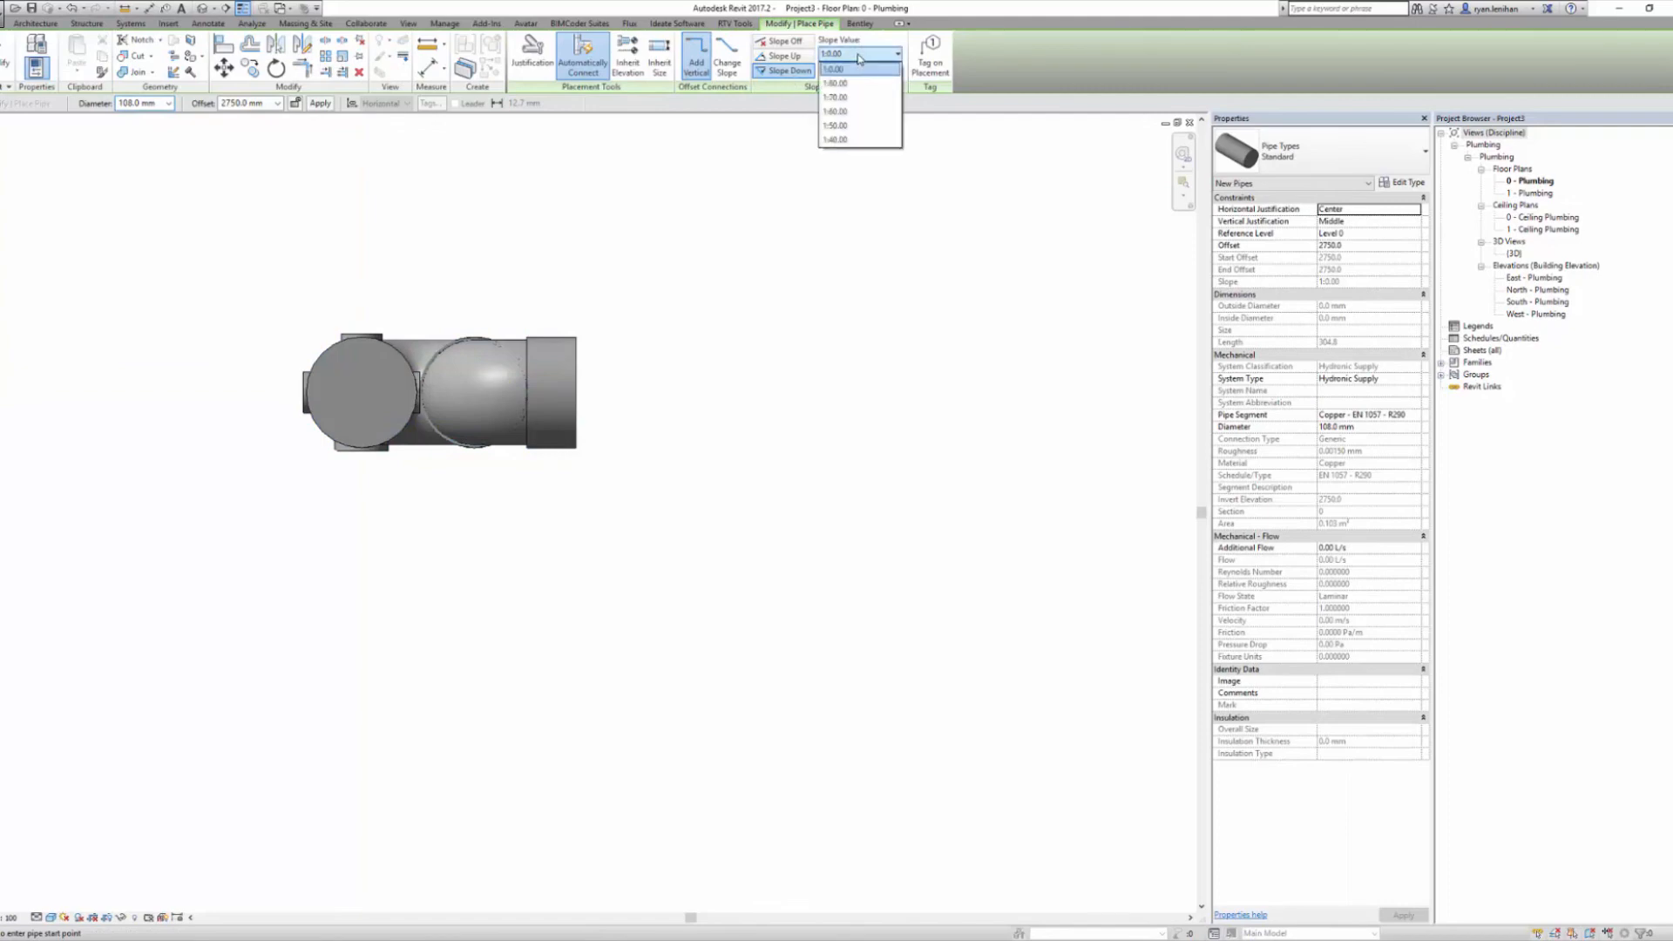
left_click(852, 111)
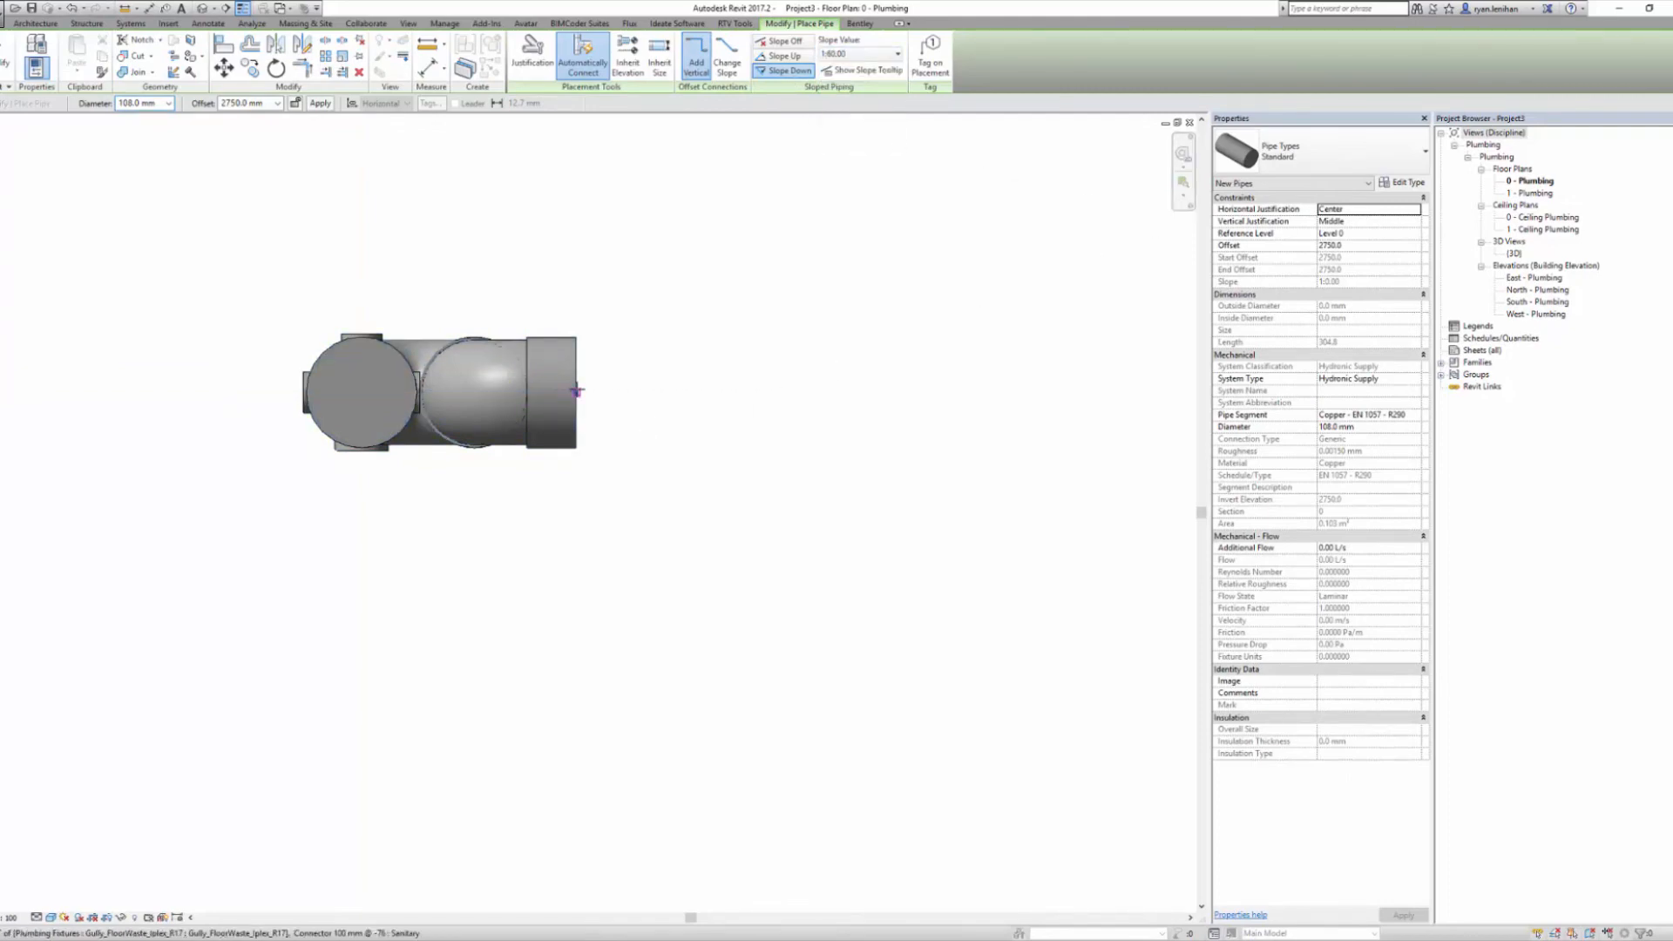
Try to draw a Standard type pipe straight out from the gully's outlet connector
left_click(715, 389)
scroll(744, 389, "down", 3)
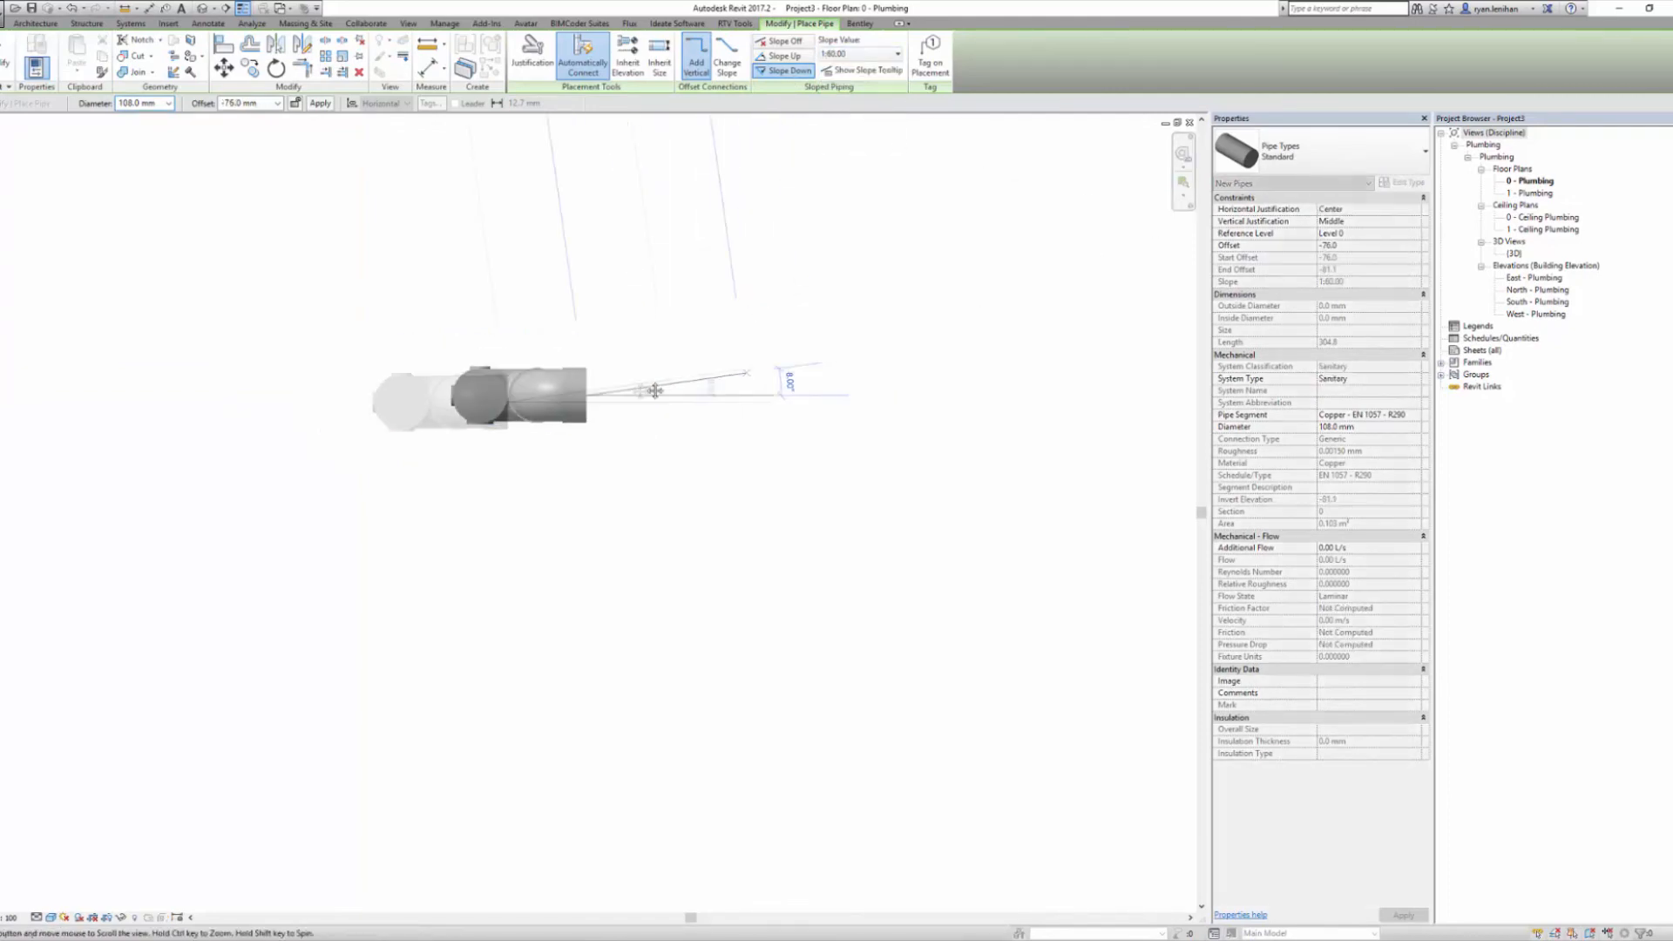
left_click(808, 404)
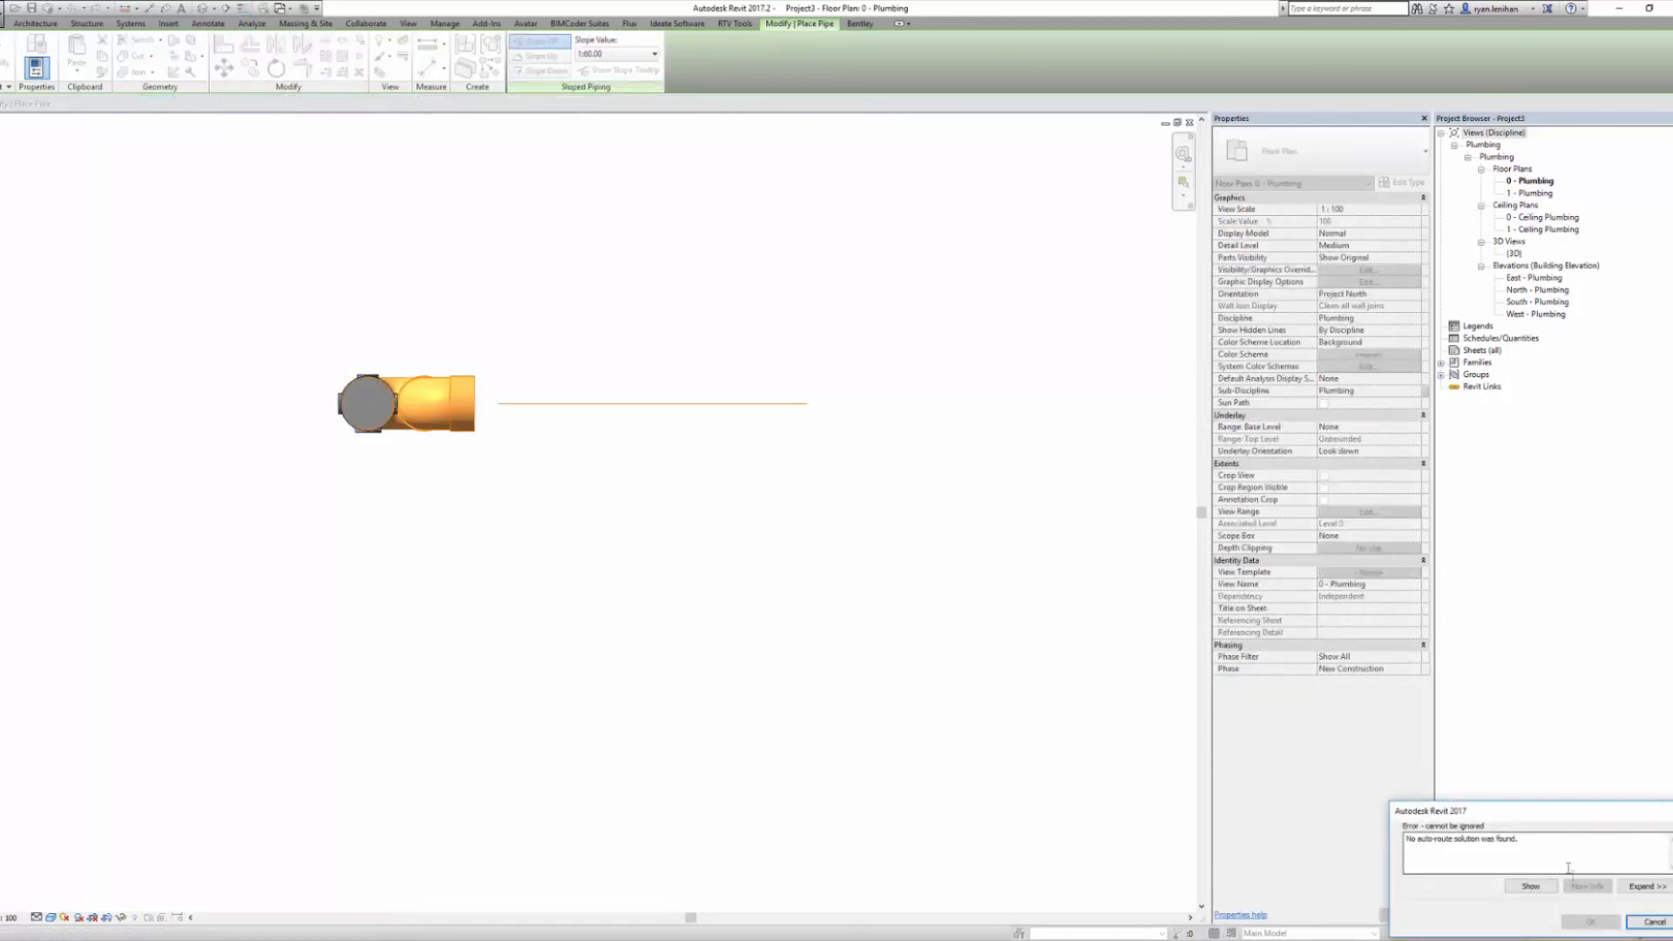
left_click(1654, 922)
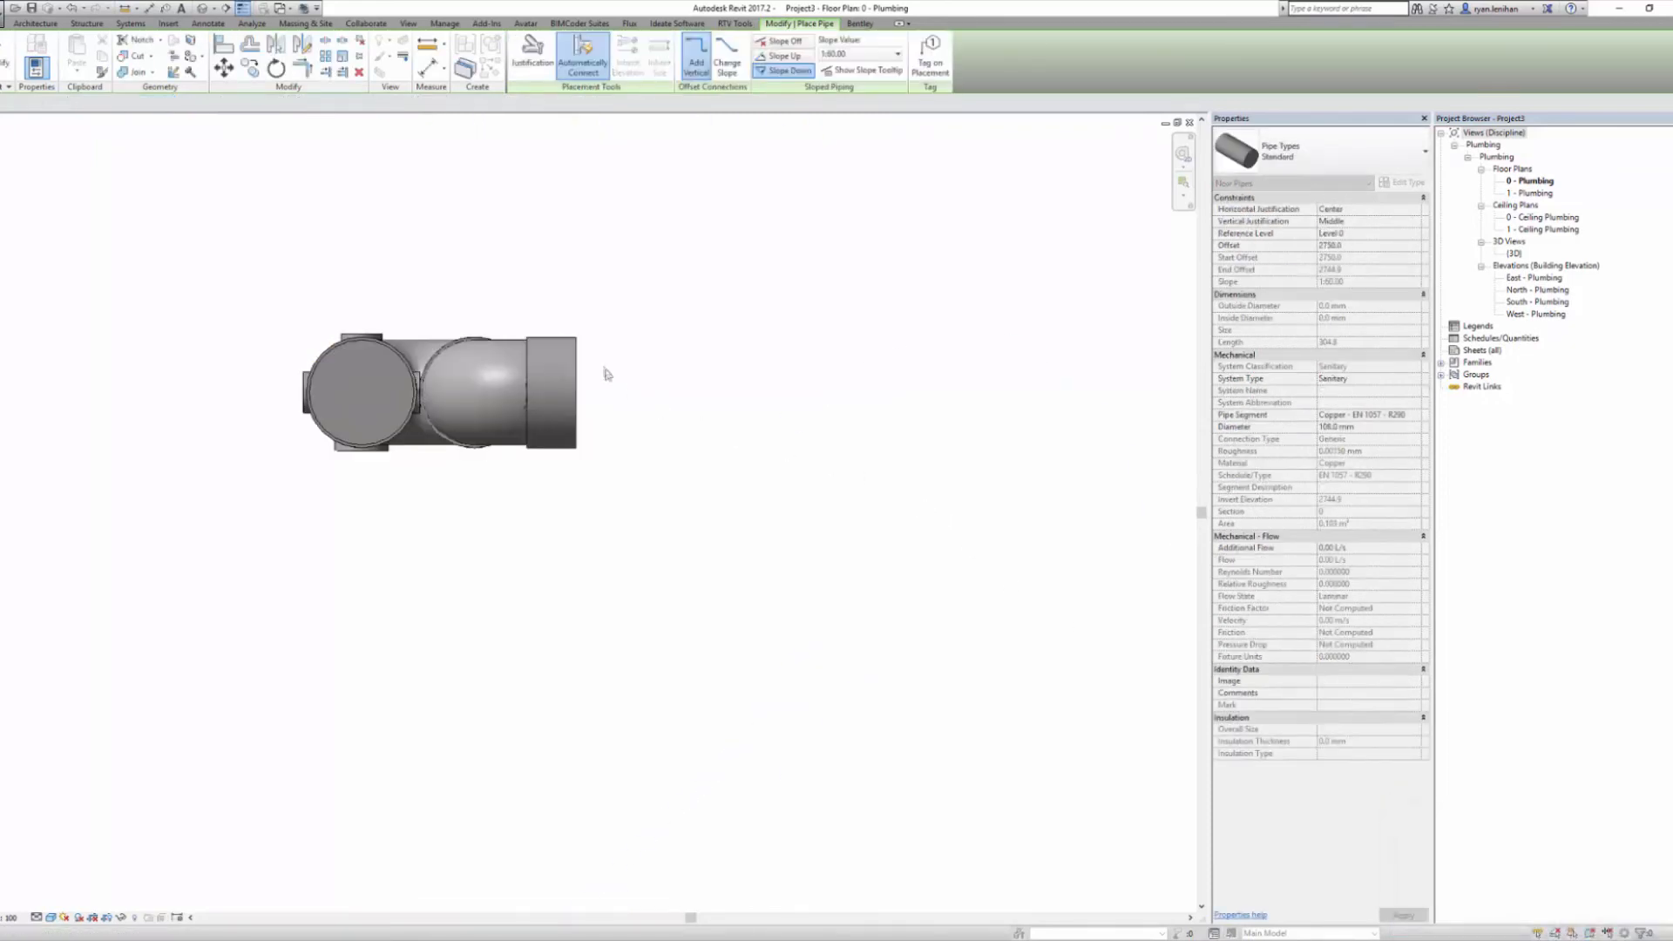
key("Escape")
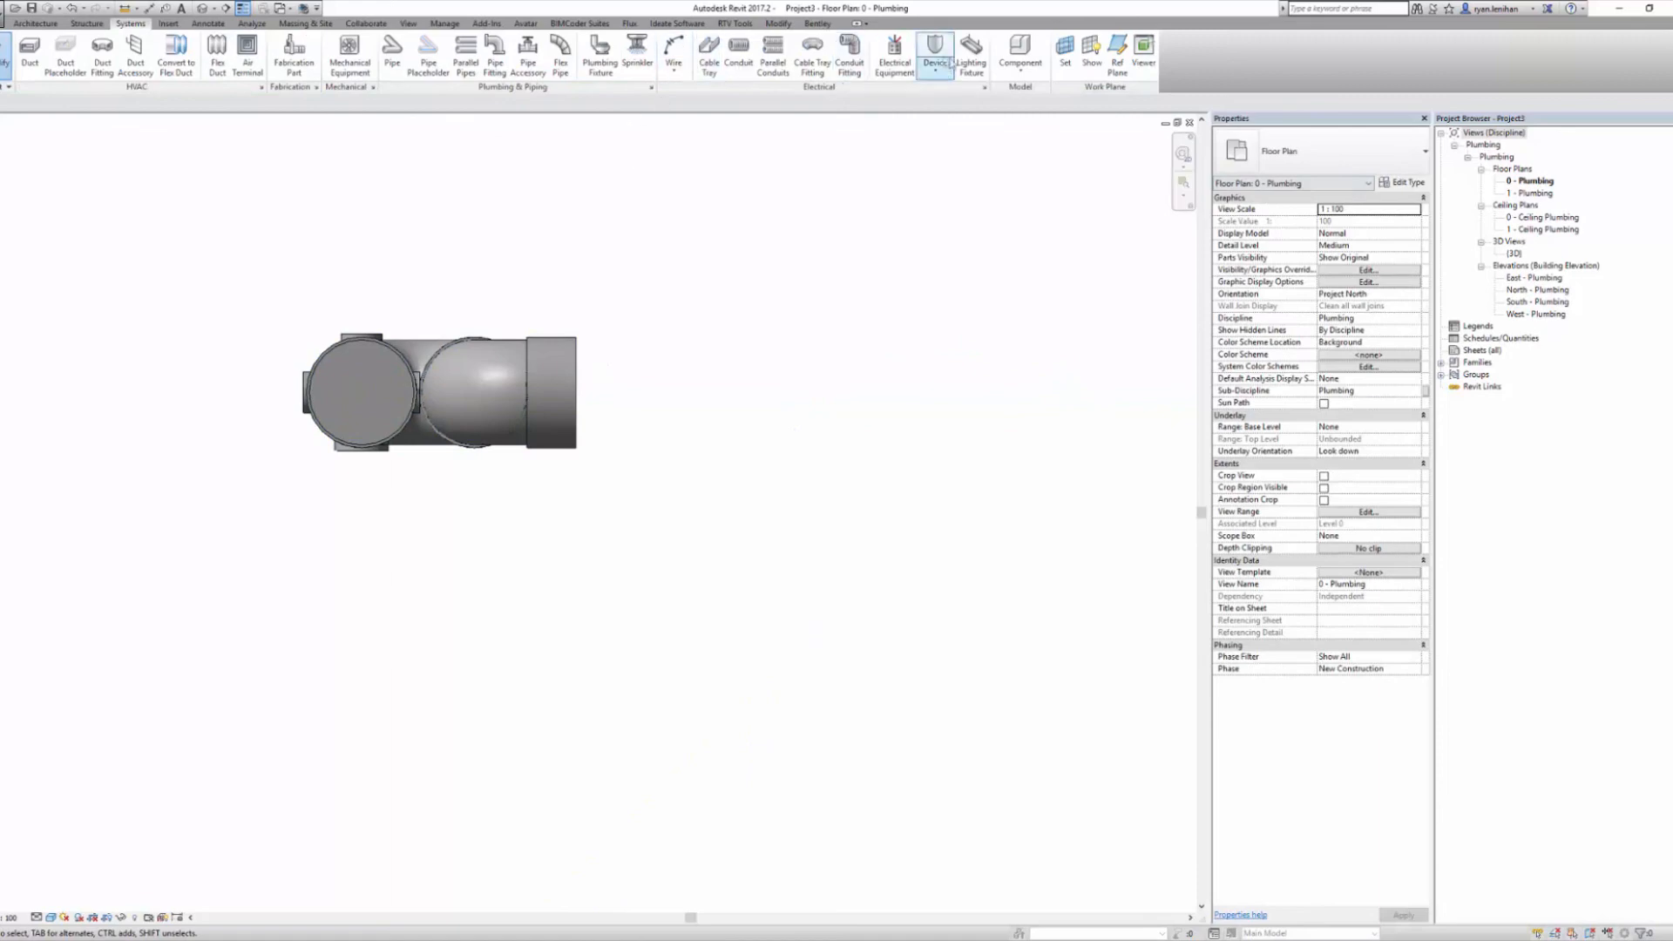
Draw a 100 mm Plastic type pipe with a 1:60 downward slope horizontally away from the gully's outlet connector
left_click(394, 54)
left_click(1321, 155)
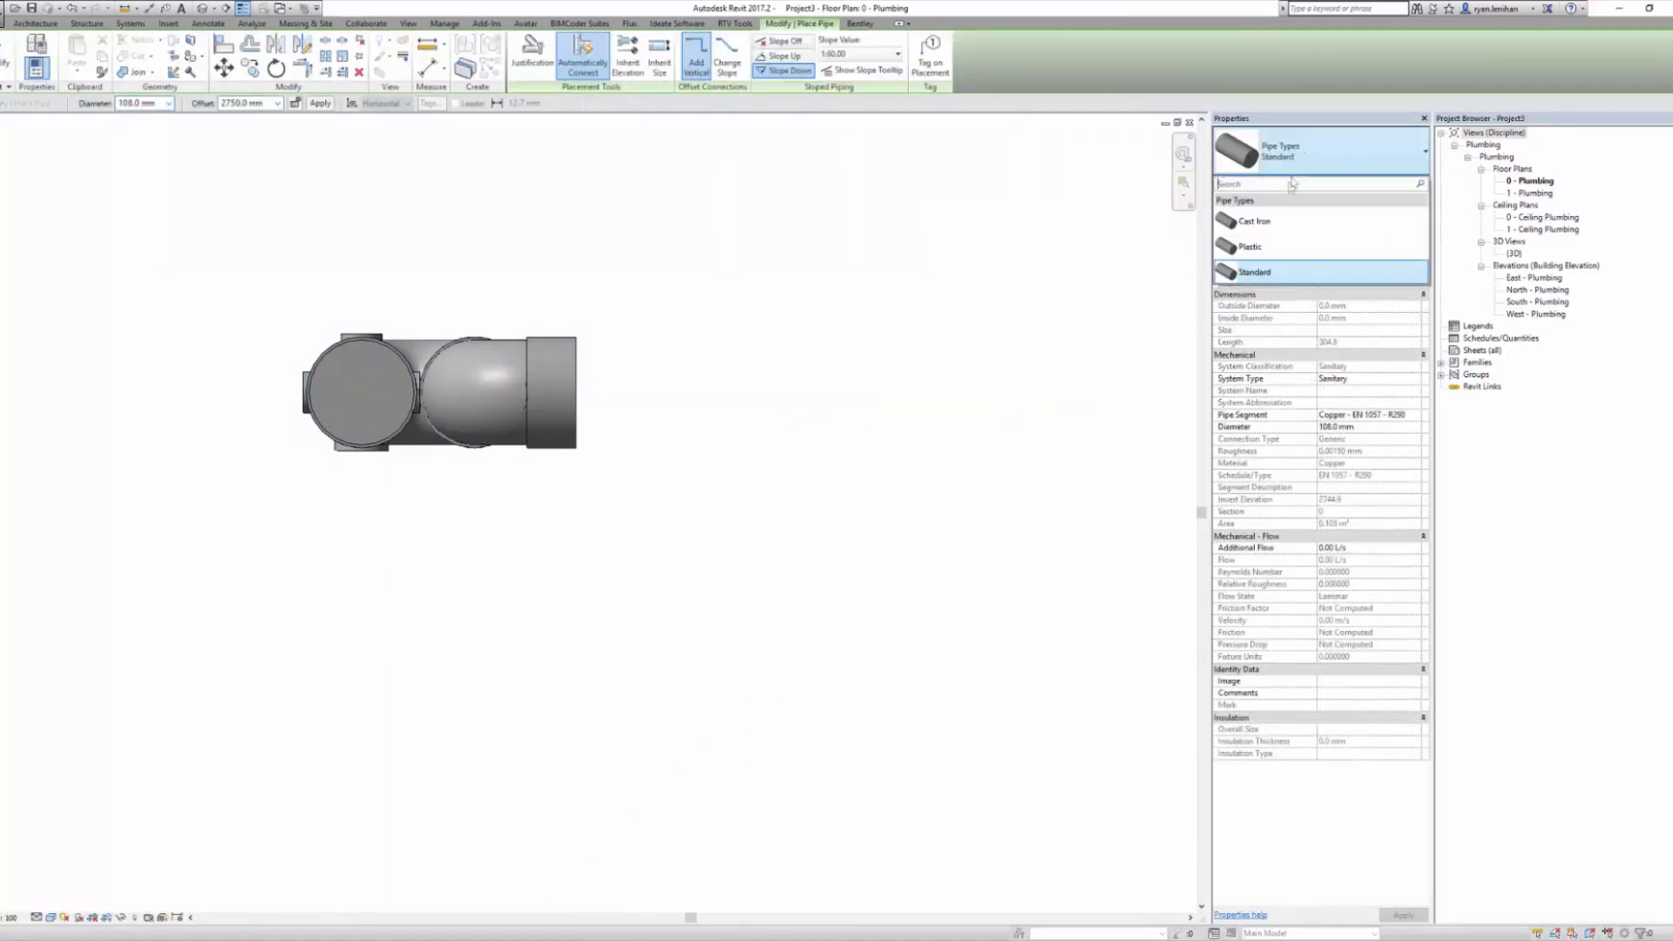
left_click(1266, 251)
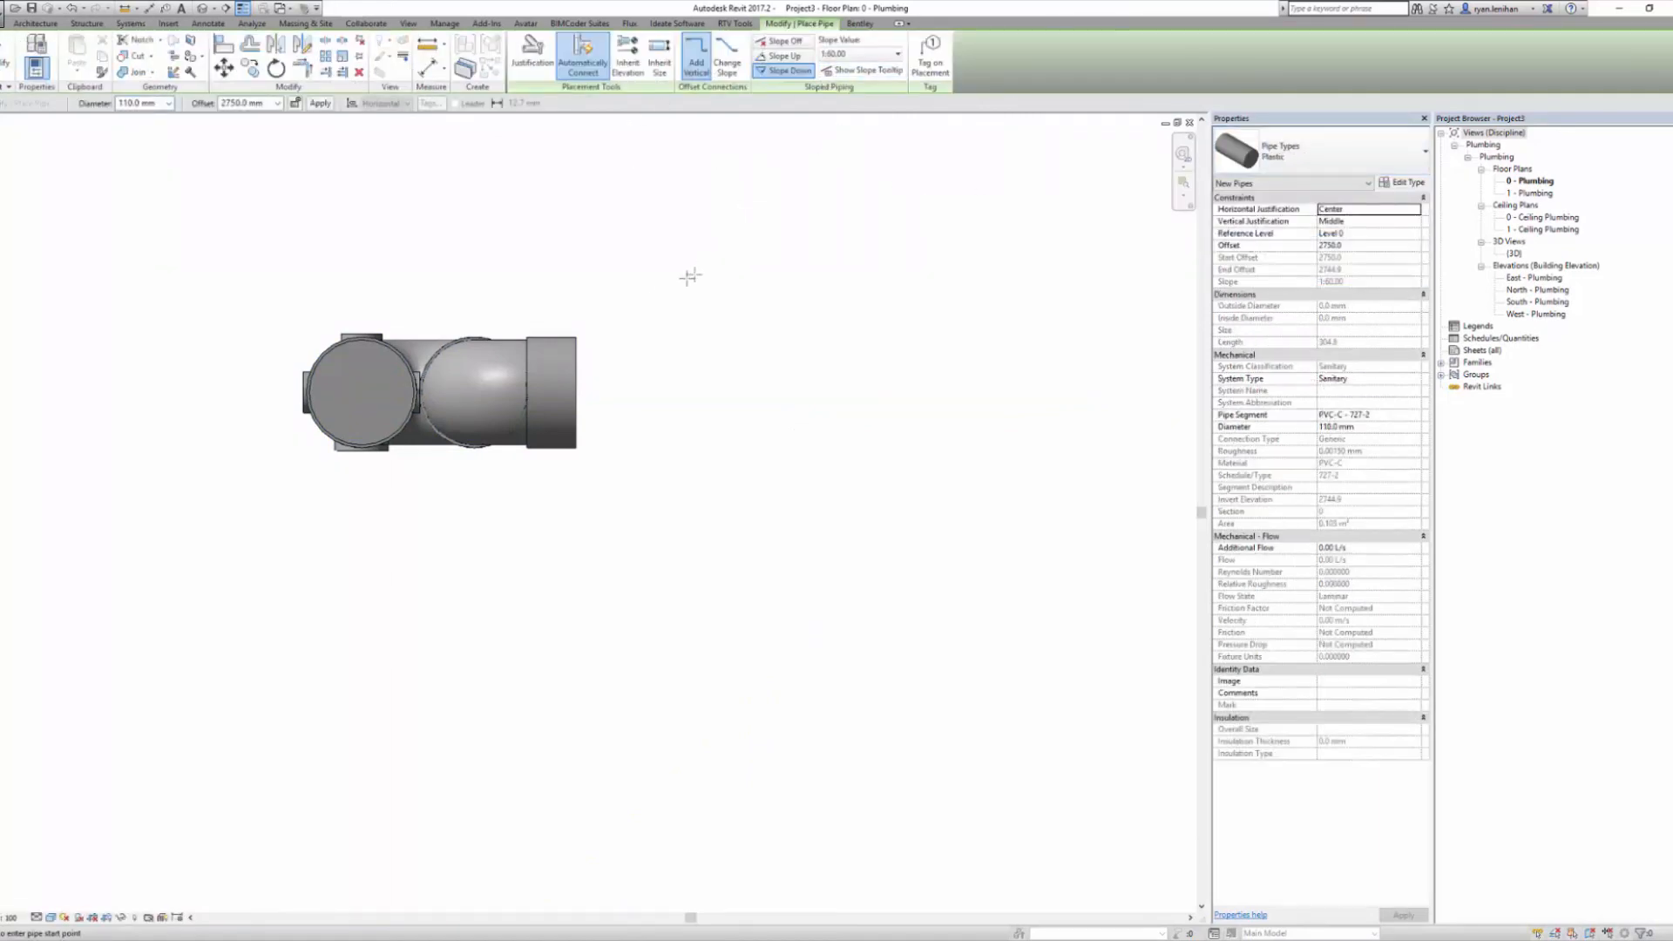
left_click(598, 391)
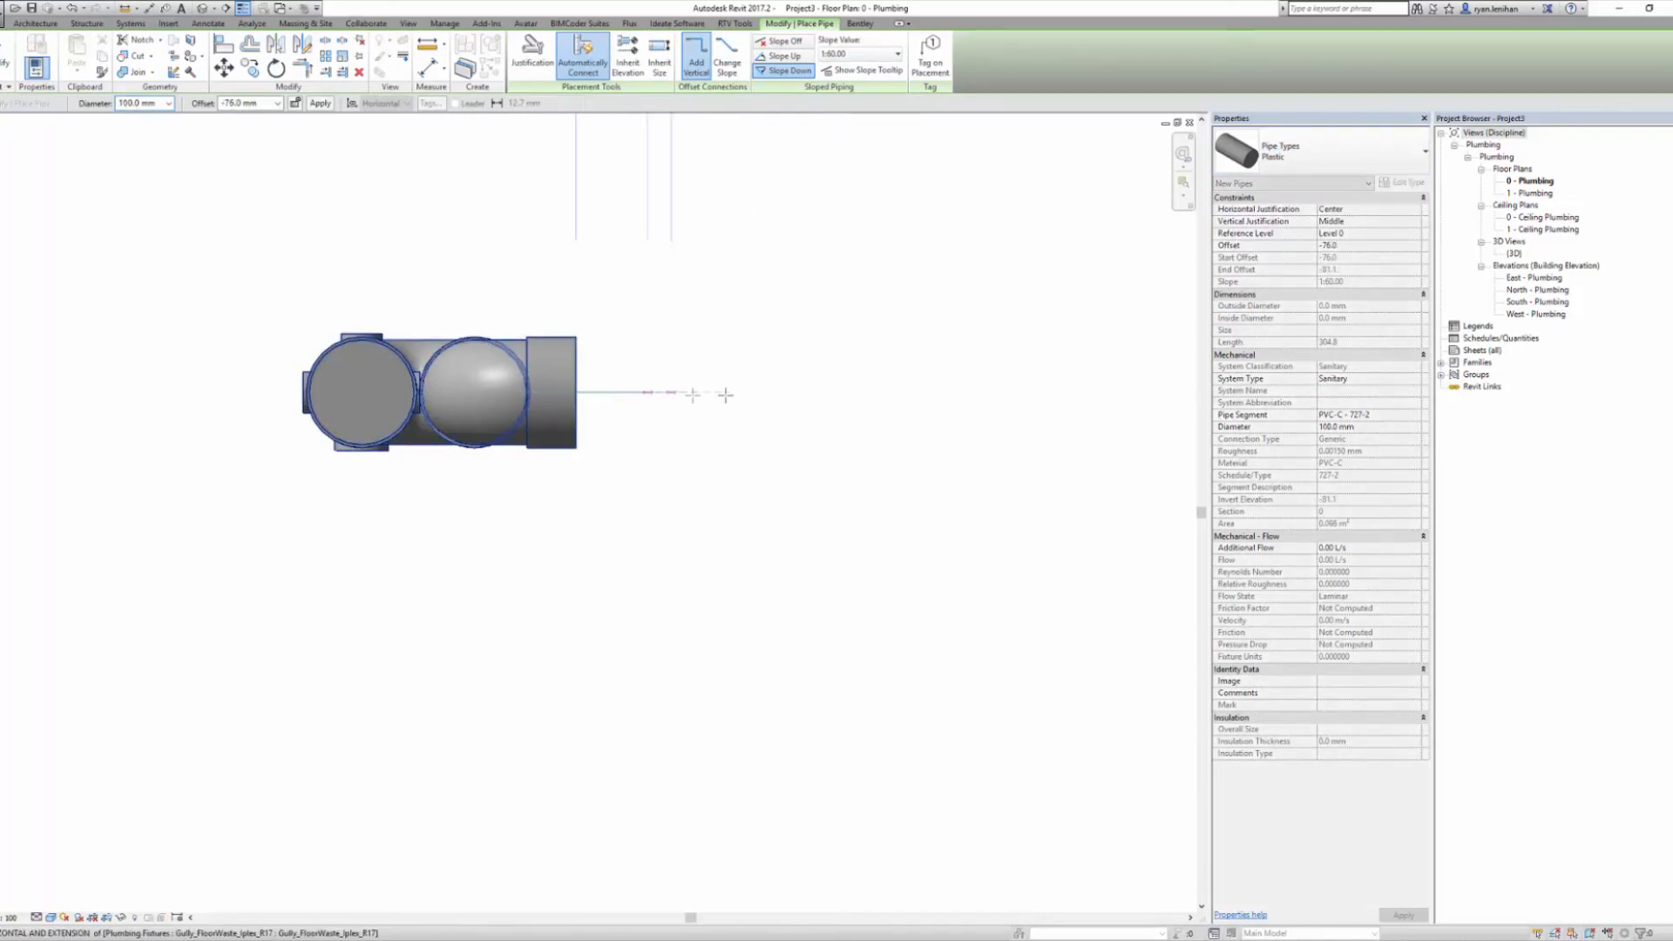
left_click(945, 393)
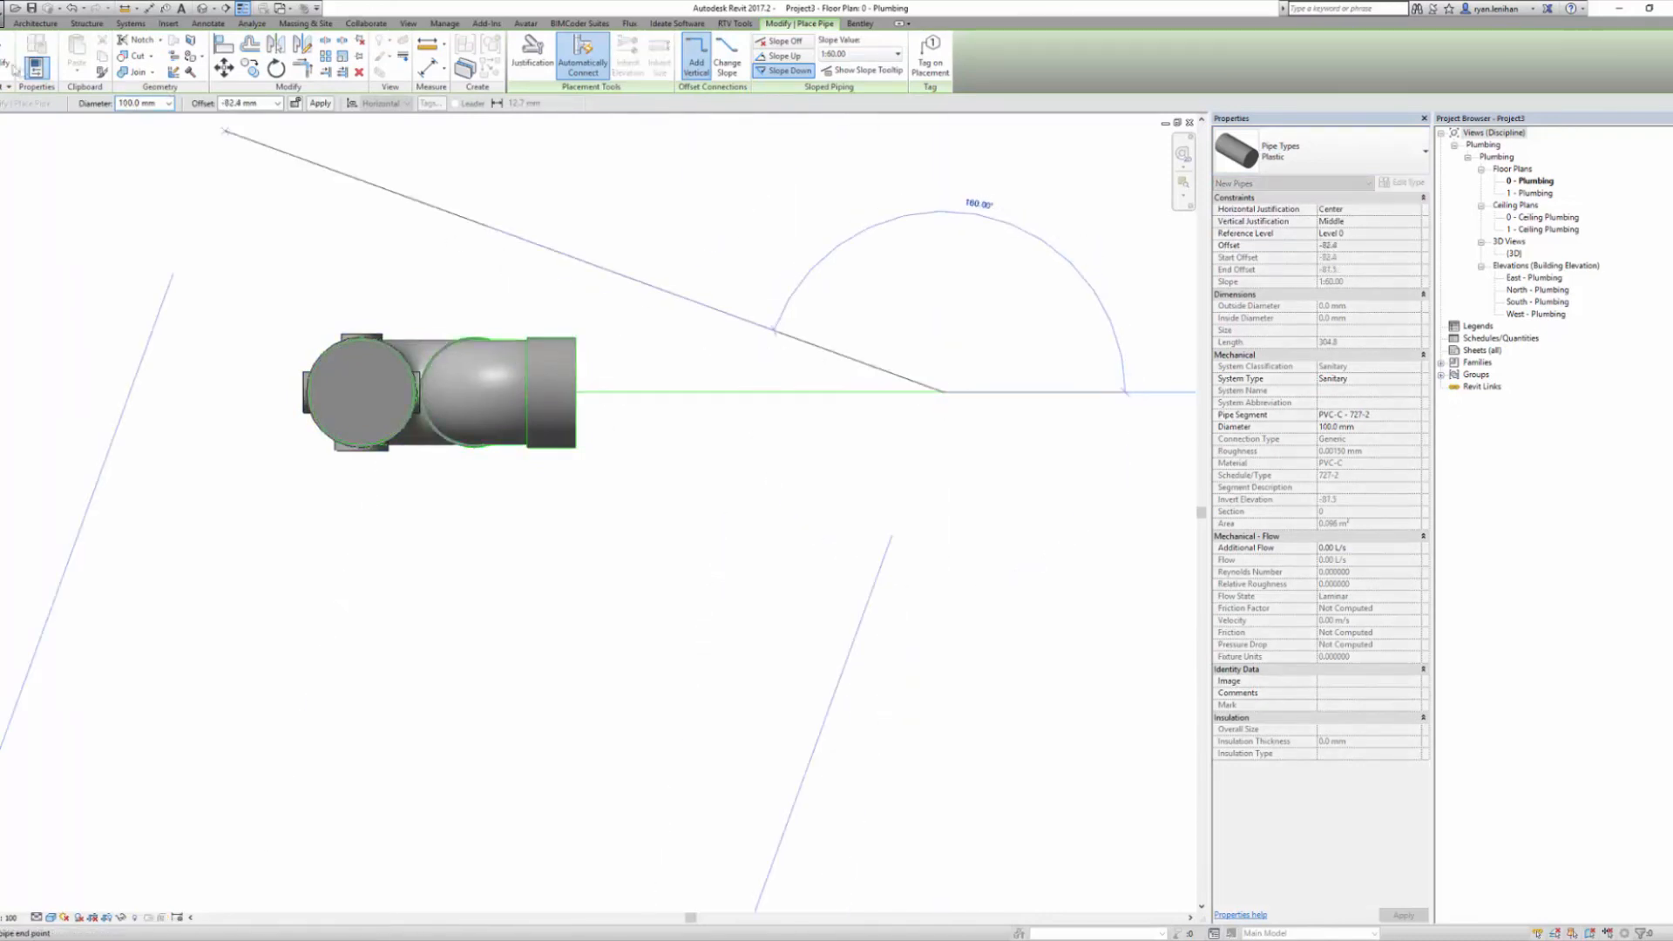
left_click(6, 61)
Set the floor plan's detail level to Fine, and show the default 3D view in Fine detail with the Shaded style
left_click(36, 918)
left_click(52, 906)
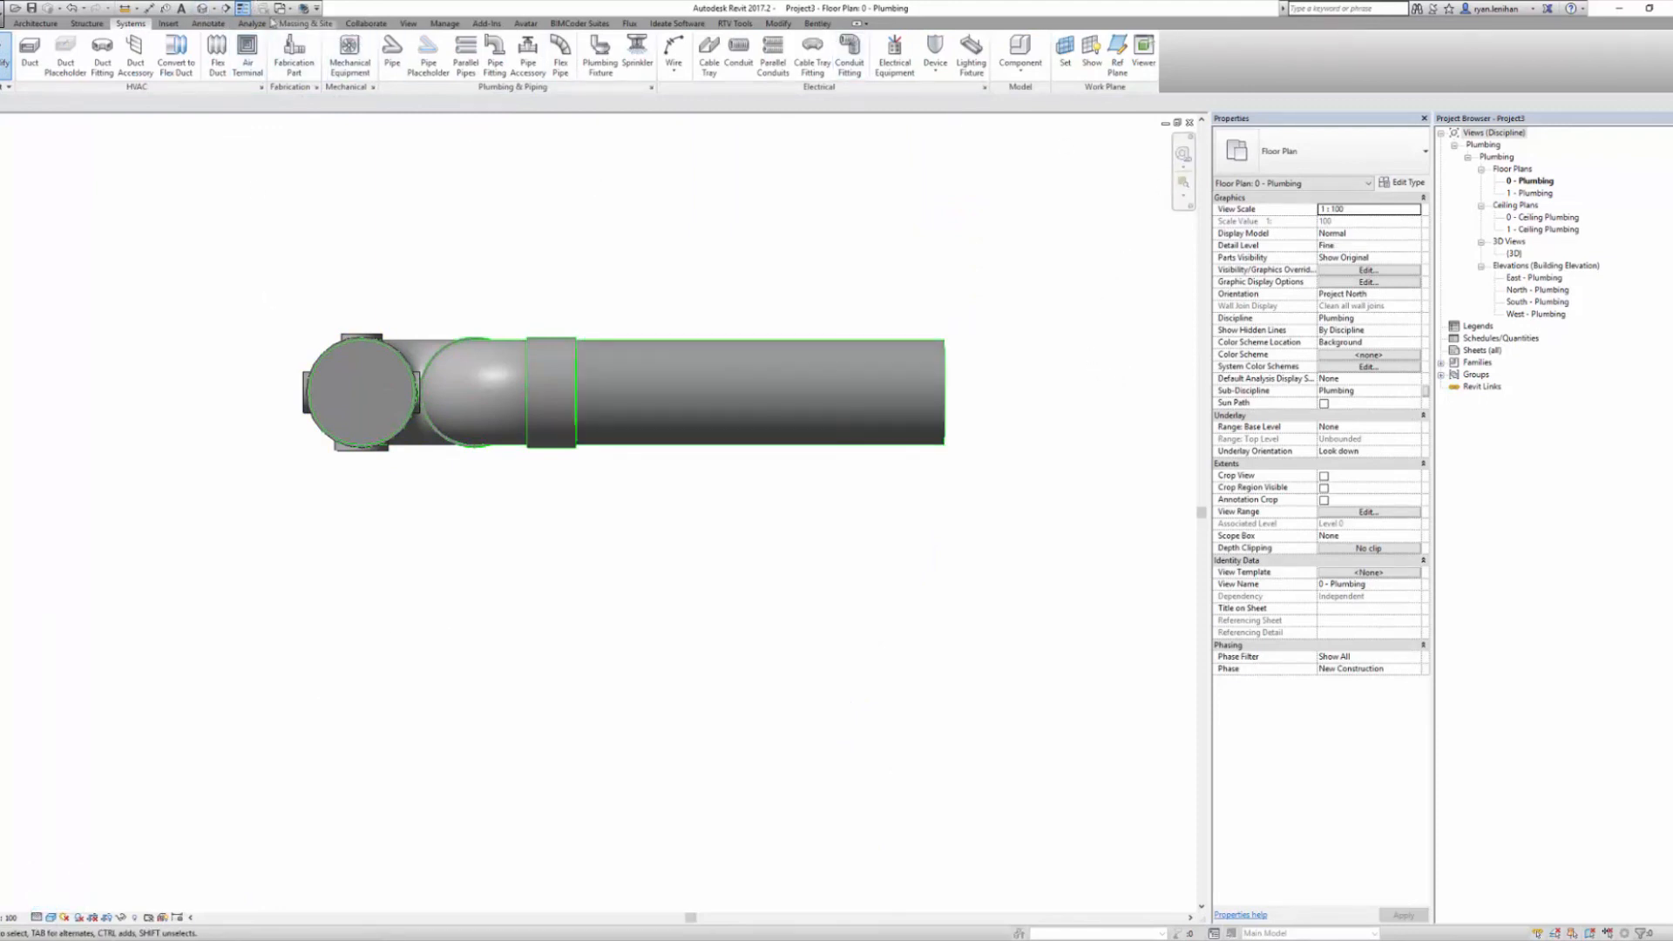
left_click(203, 8)
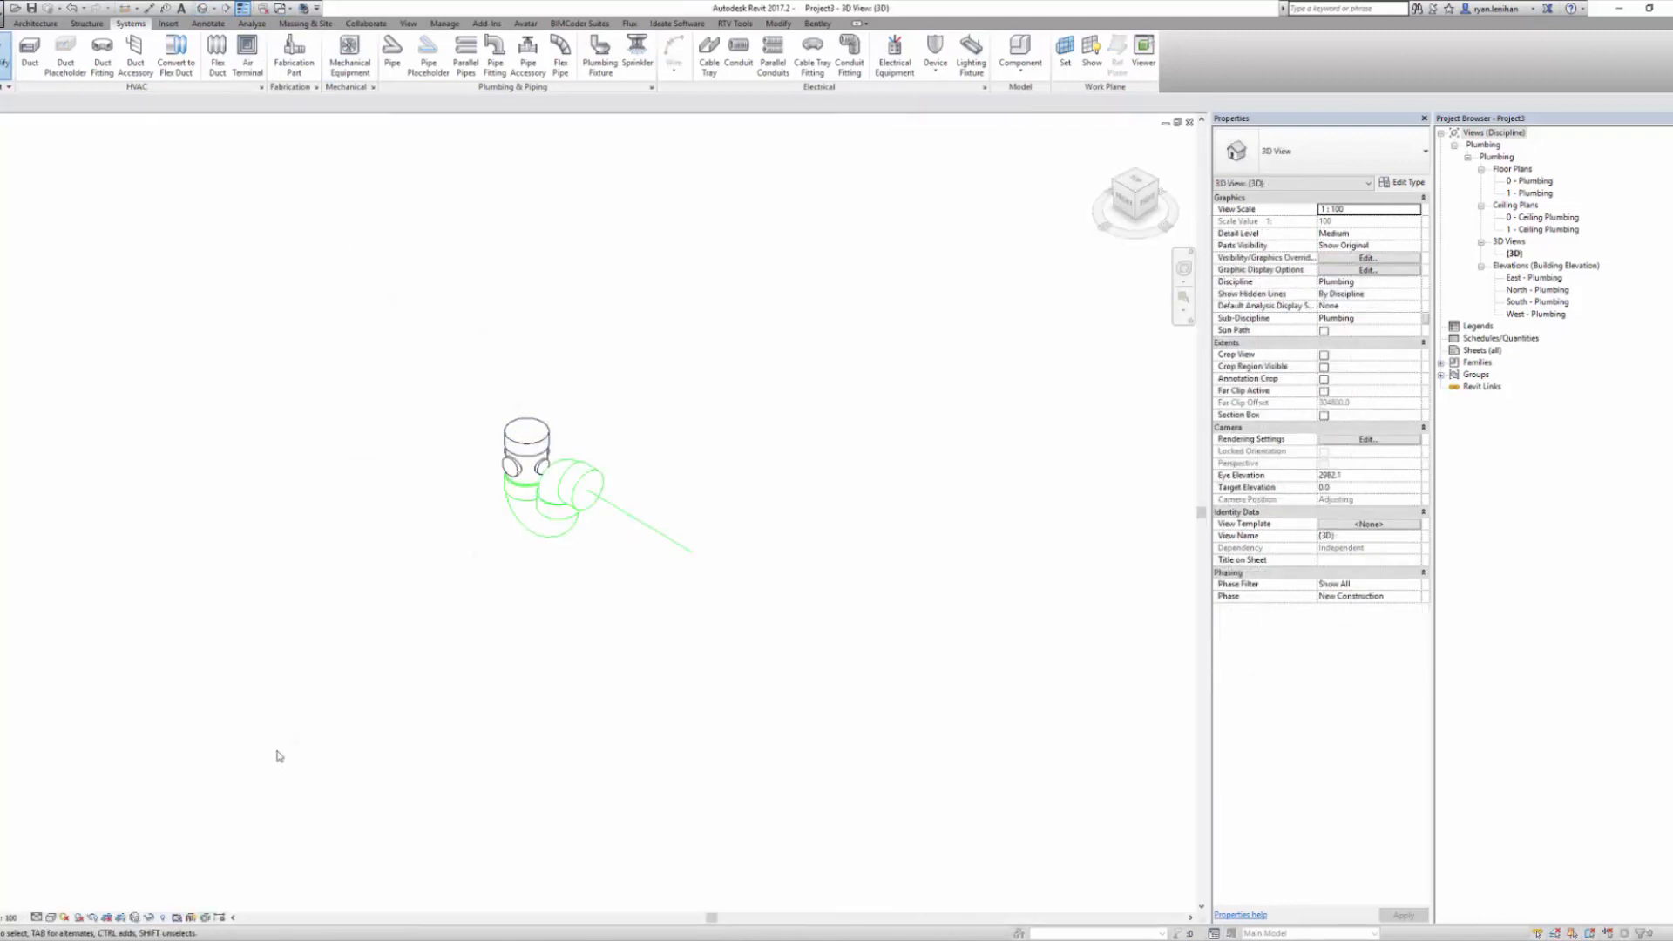
left_click(35, 918)
left_click(52, 904)
left_click(50, 918)
left_click(71, 863)
Examine the joint between the gully outlet and the sloped pipe from the front in the 3D view
scroll(621, 516, "up", 2)
middle_click_drag(620, 516, 714, 429, "shift")
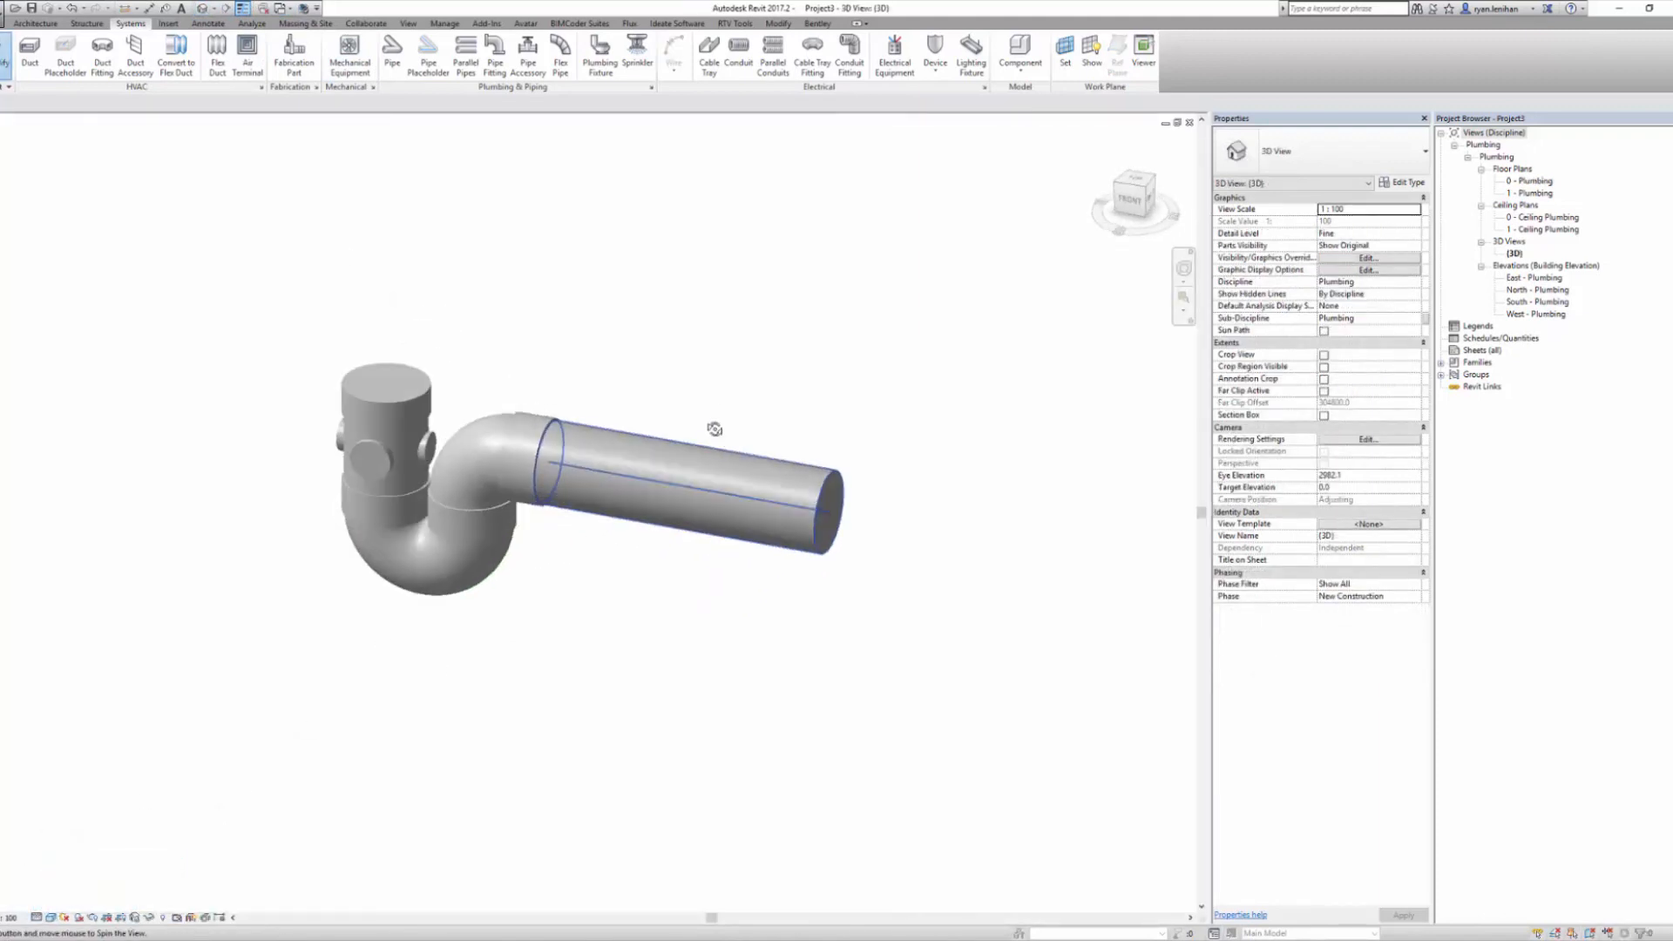
left_click(1127, 202)
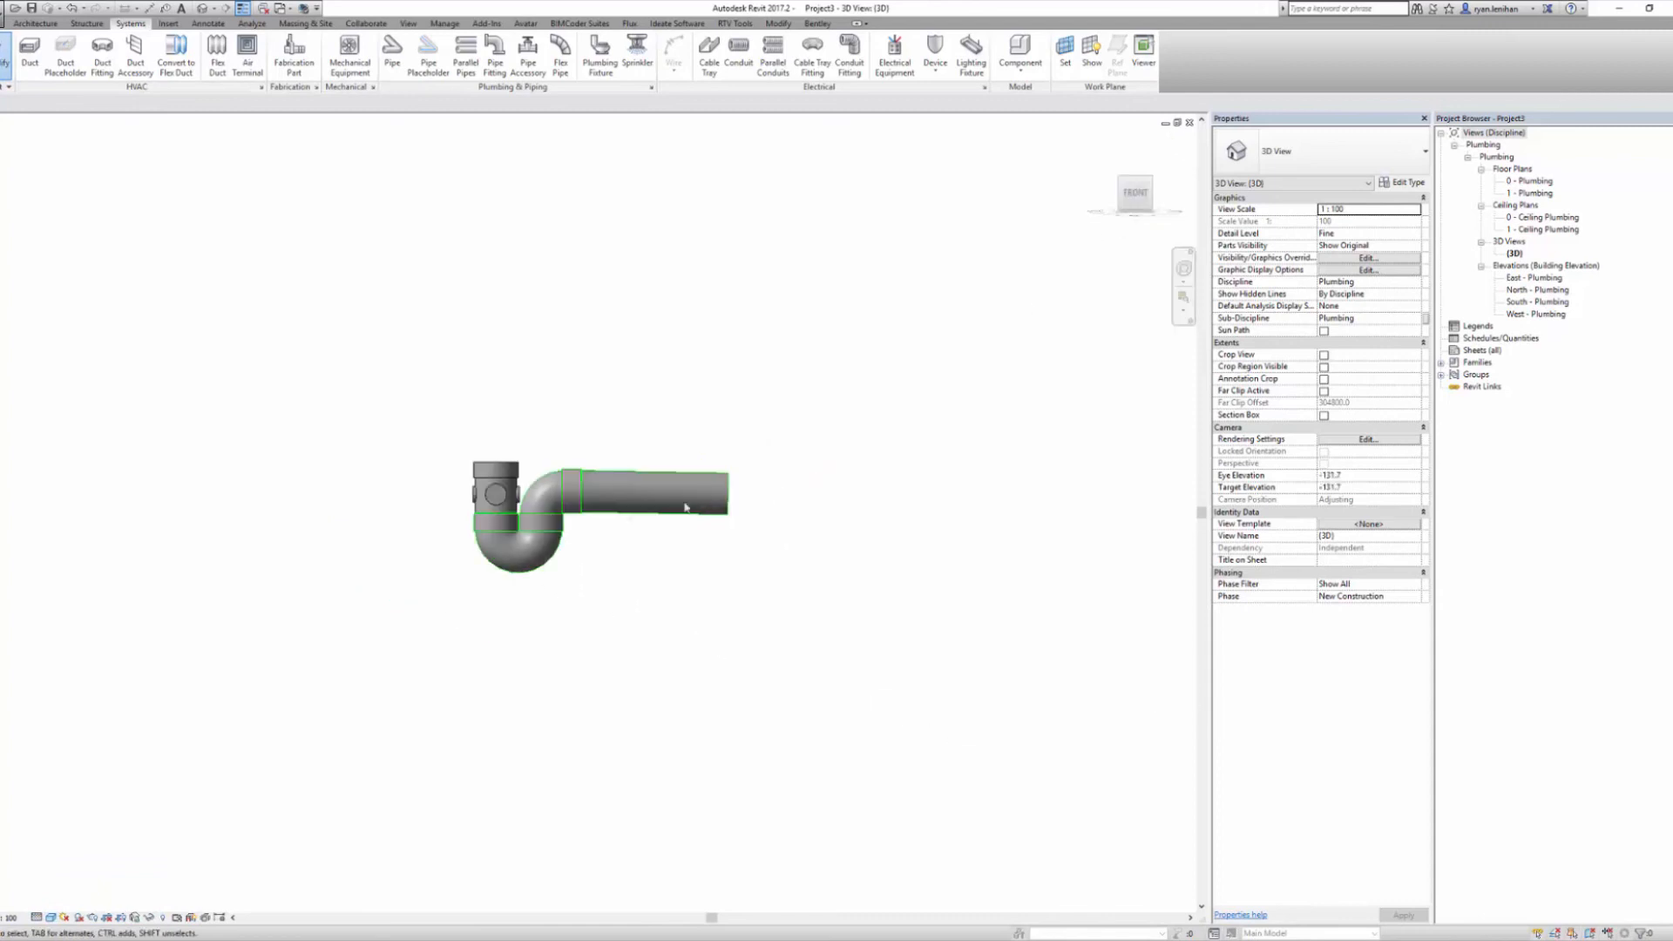
scroll(579, 519, "up", 3)
scroll(579, 417, "up", 5)
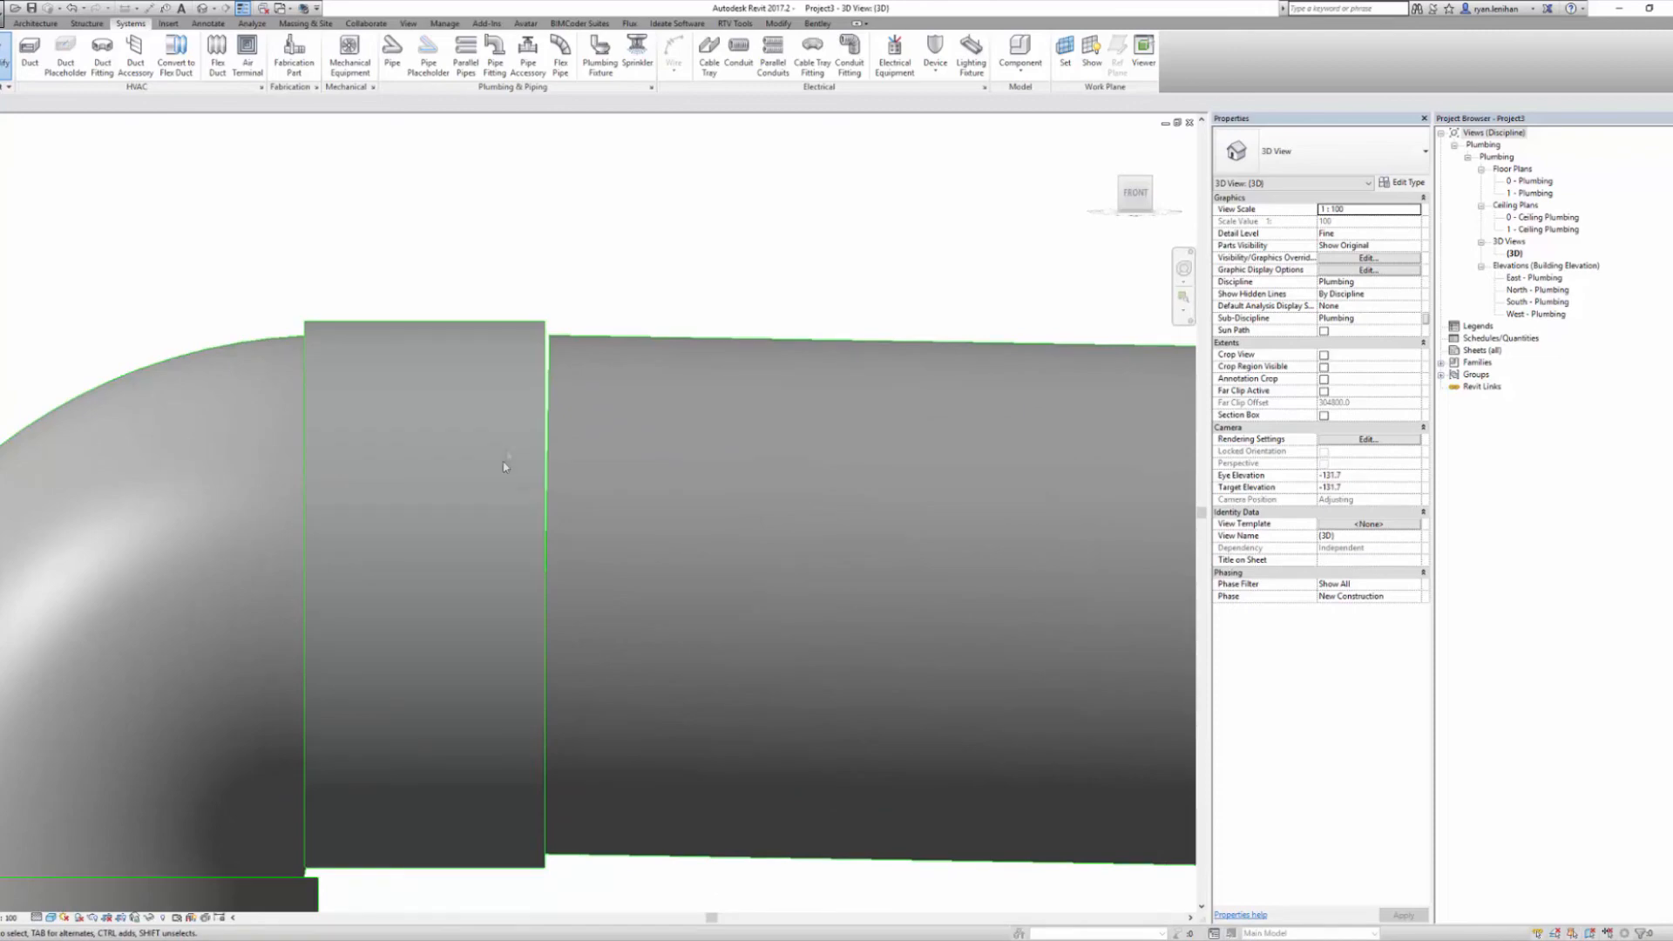
scroll(504, 466, "down", 5)
middle_click_drag(602, 525, 571, 539)
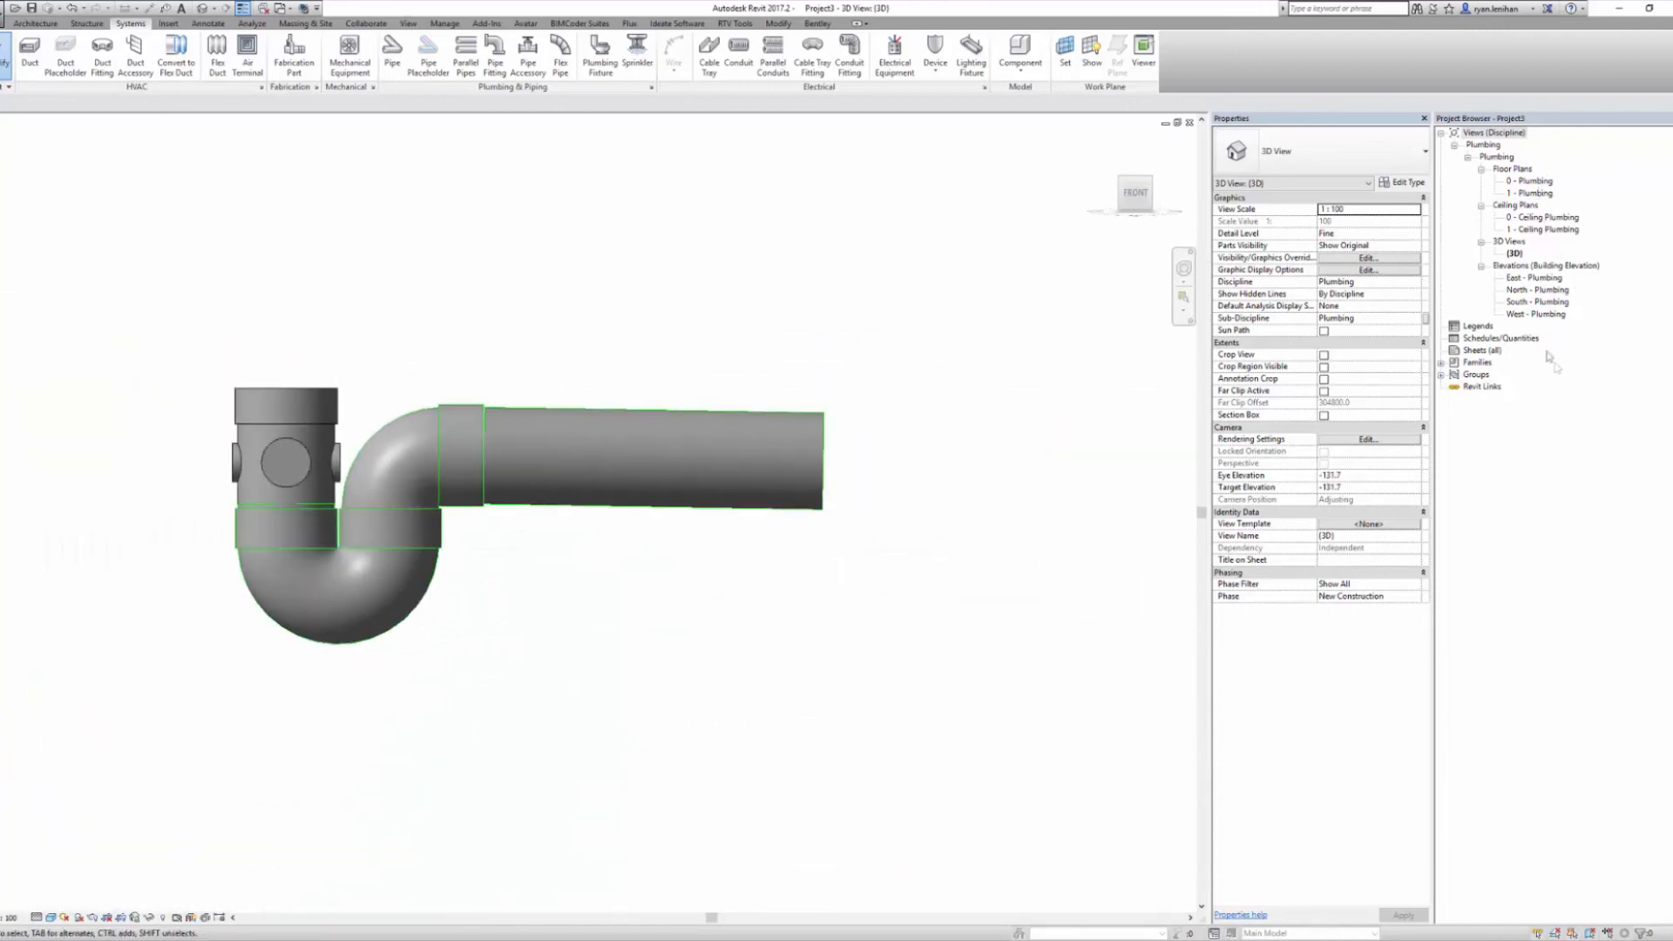
Return to the 0 - Plumbing floor plan and start a Spot Slope annotation for the outlet pipe
double_click(1536, 180)
middle_click_drag(841, 583, 688, 572)
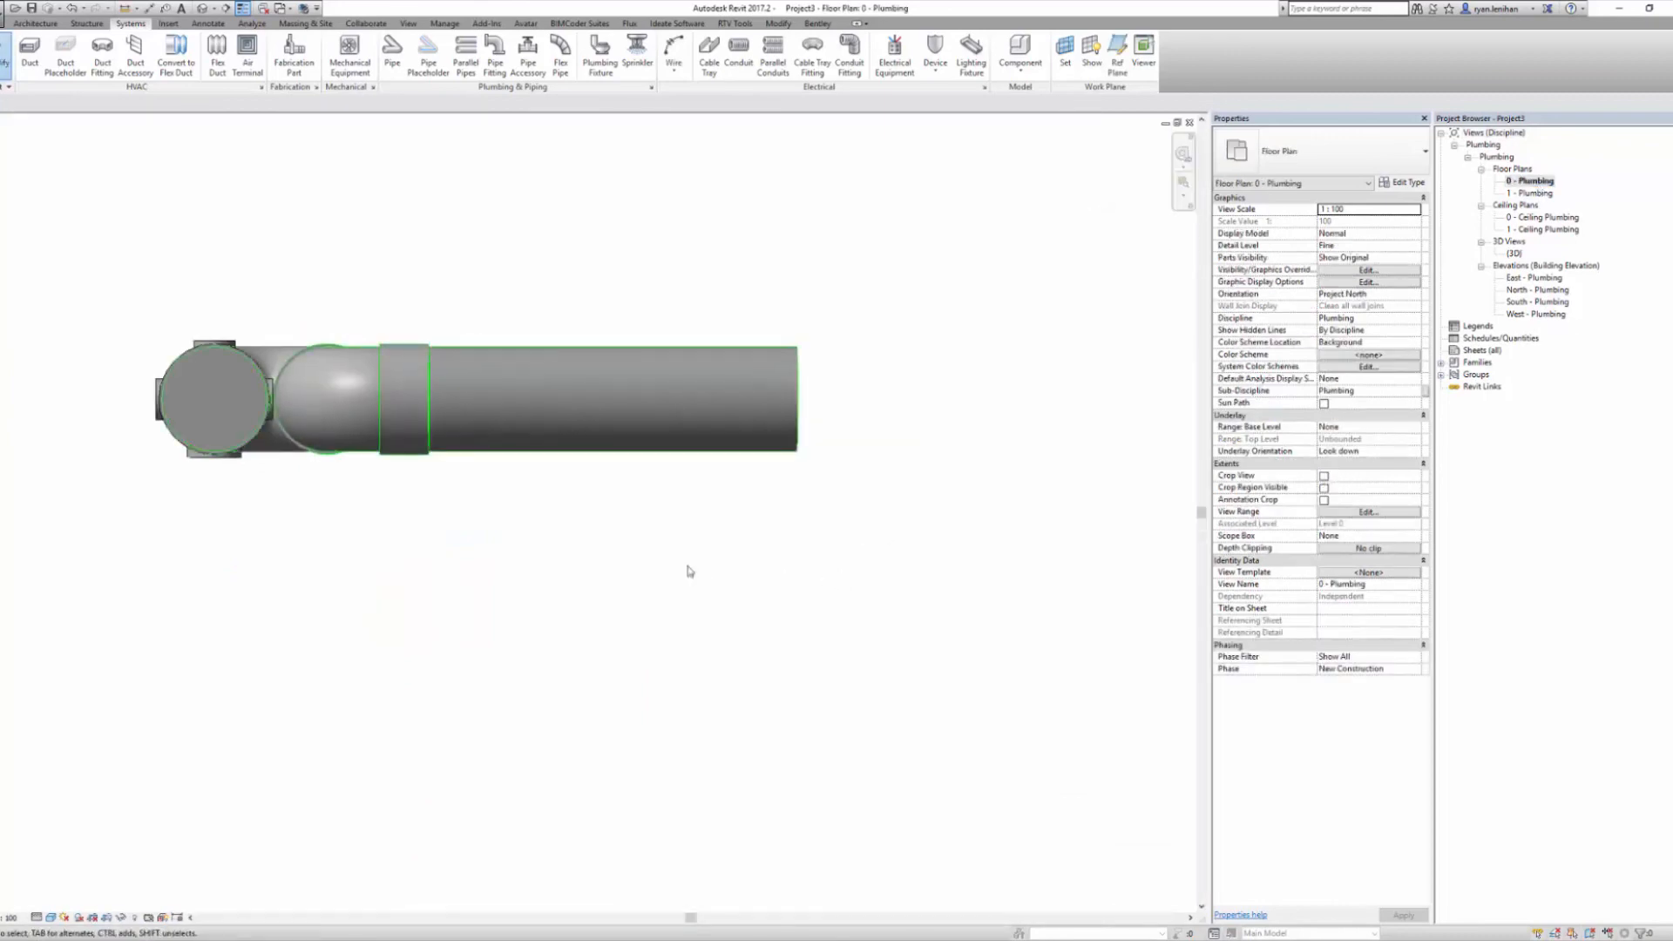
scroll(688, 572, "down", 1)
left_click(209, 26)
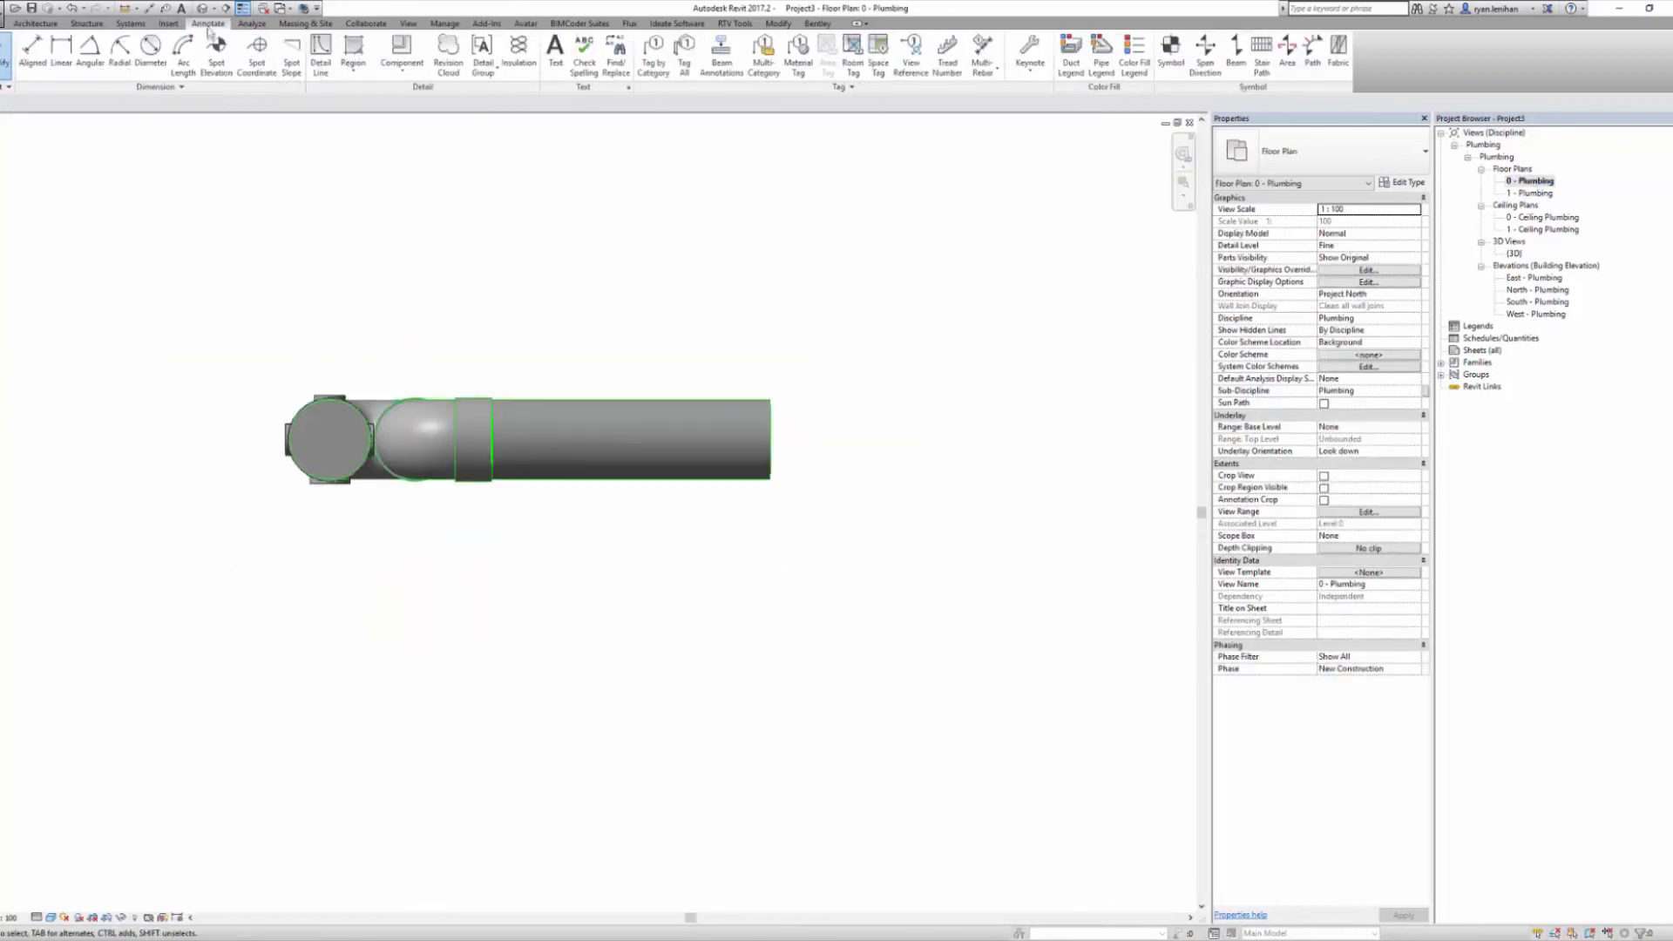
left_click(290, 76)
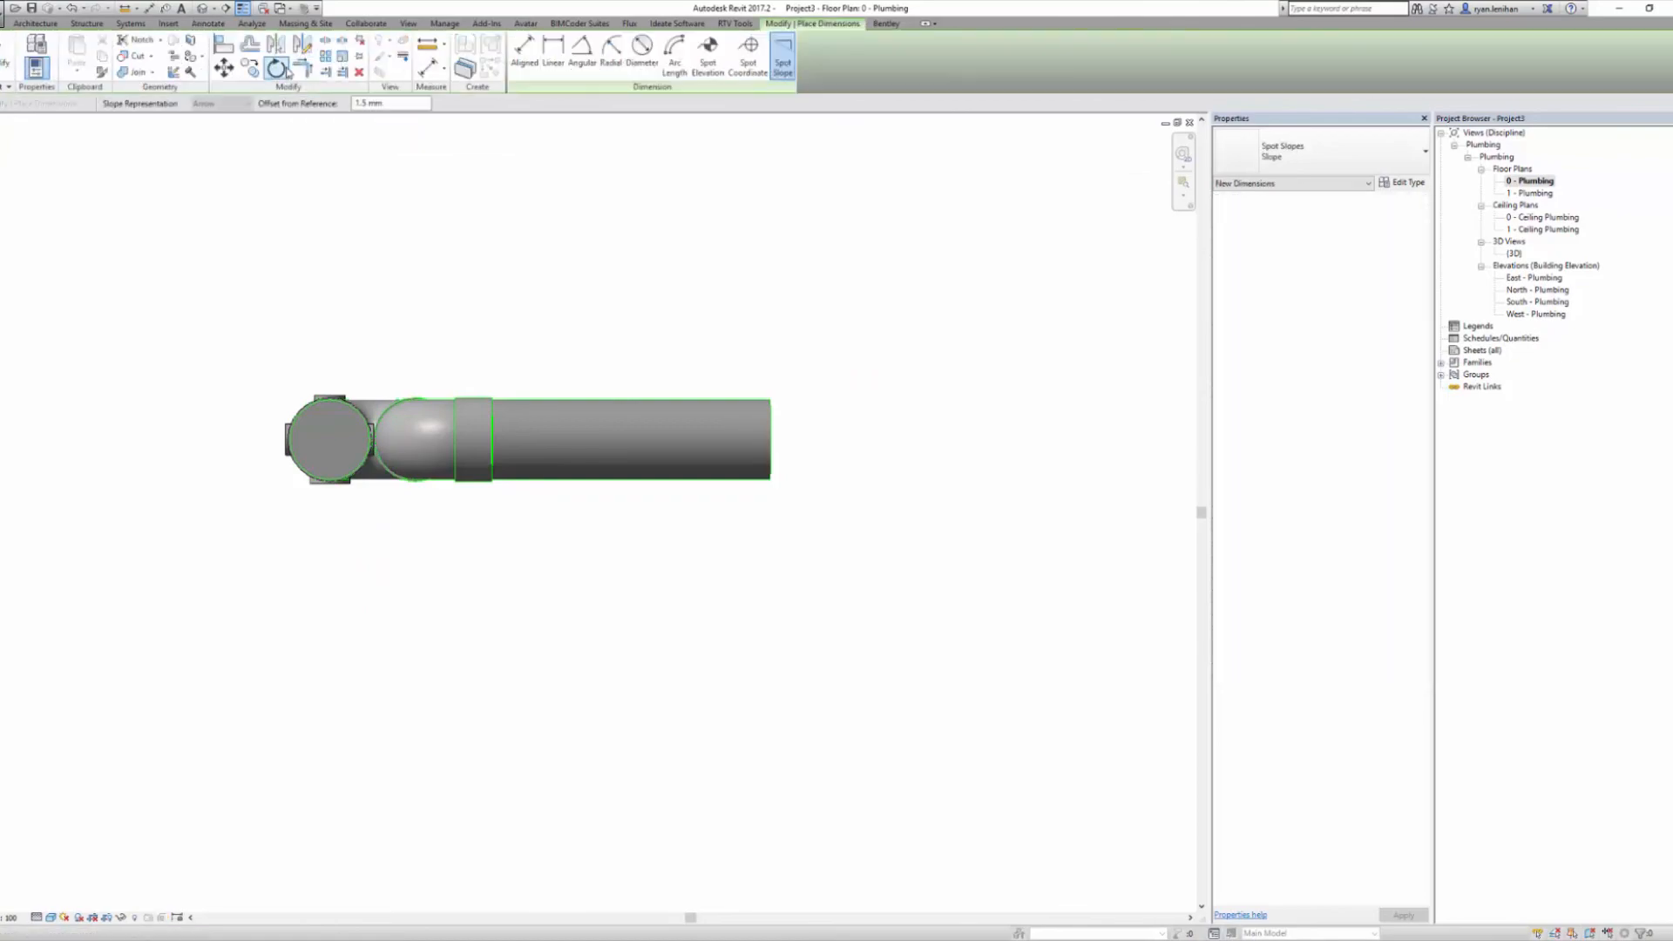